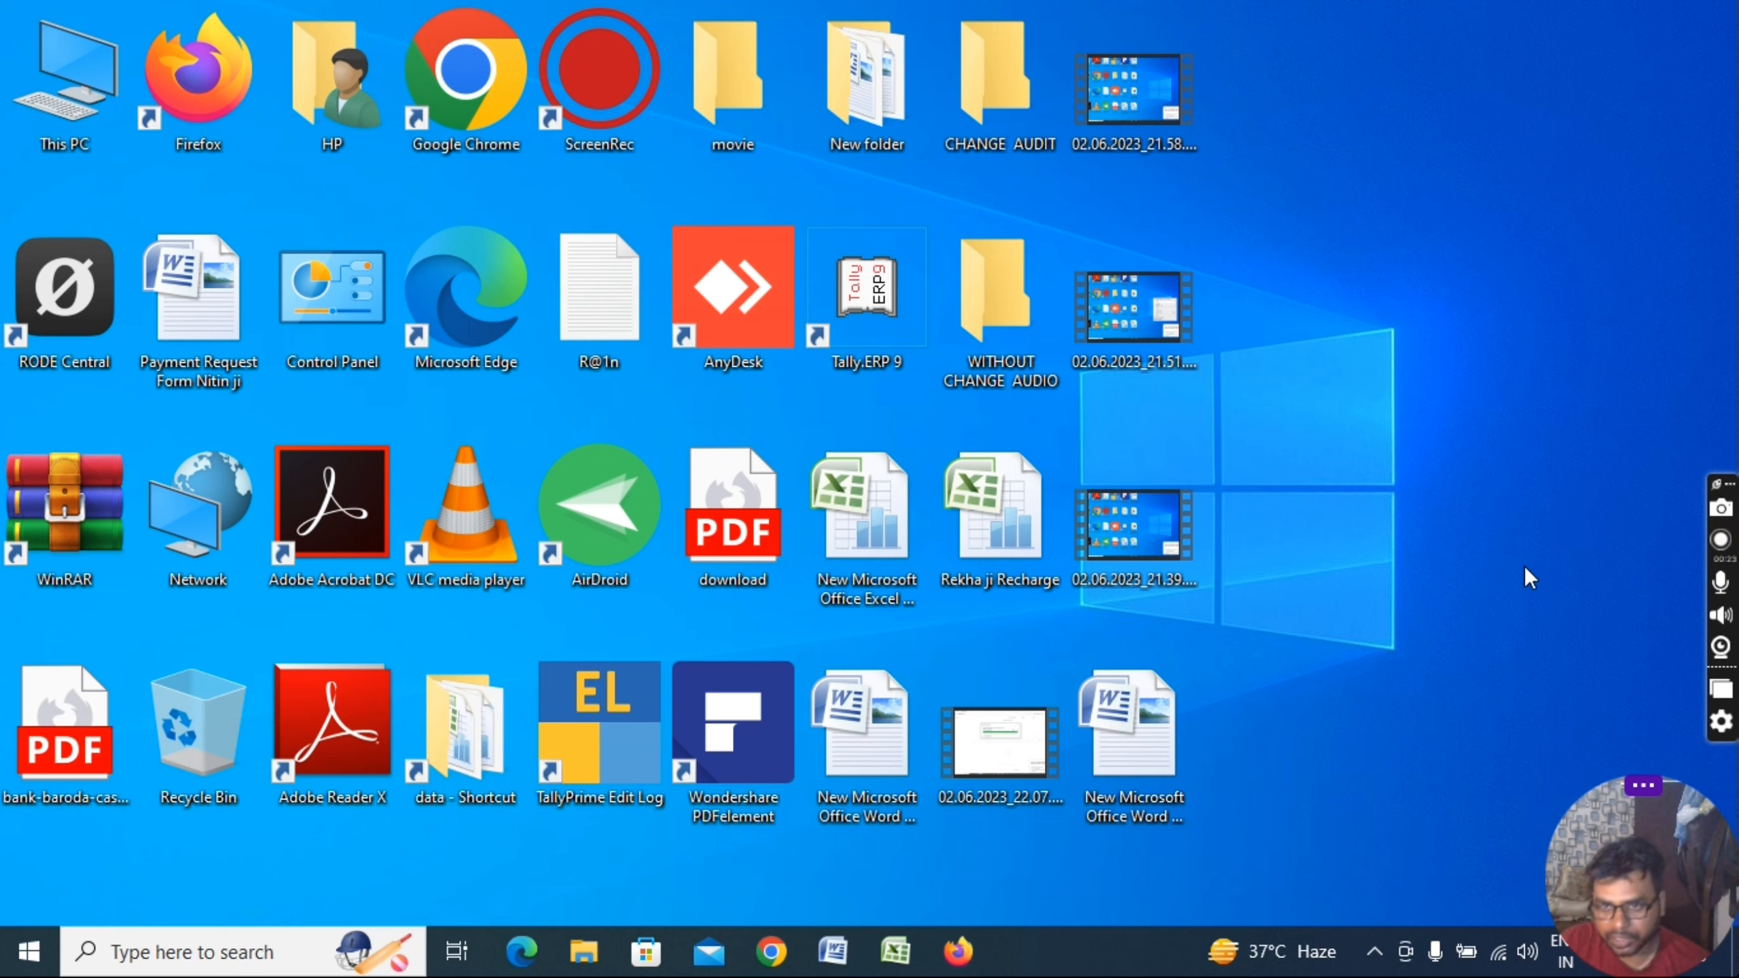
Refresh the desktop and open the Word document listing the Tally topics
{"action": "right_click", "coordinate": [1309, 524]}
{"action": "left_click", "coordinate": [1360, 632]}
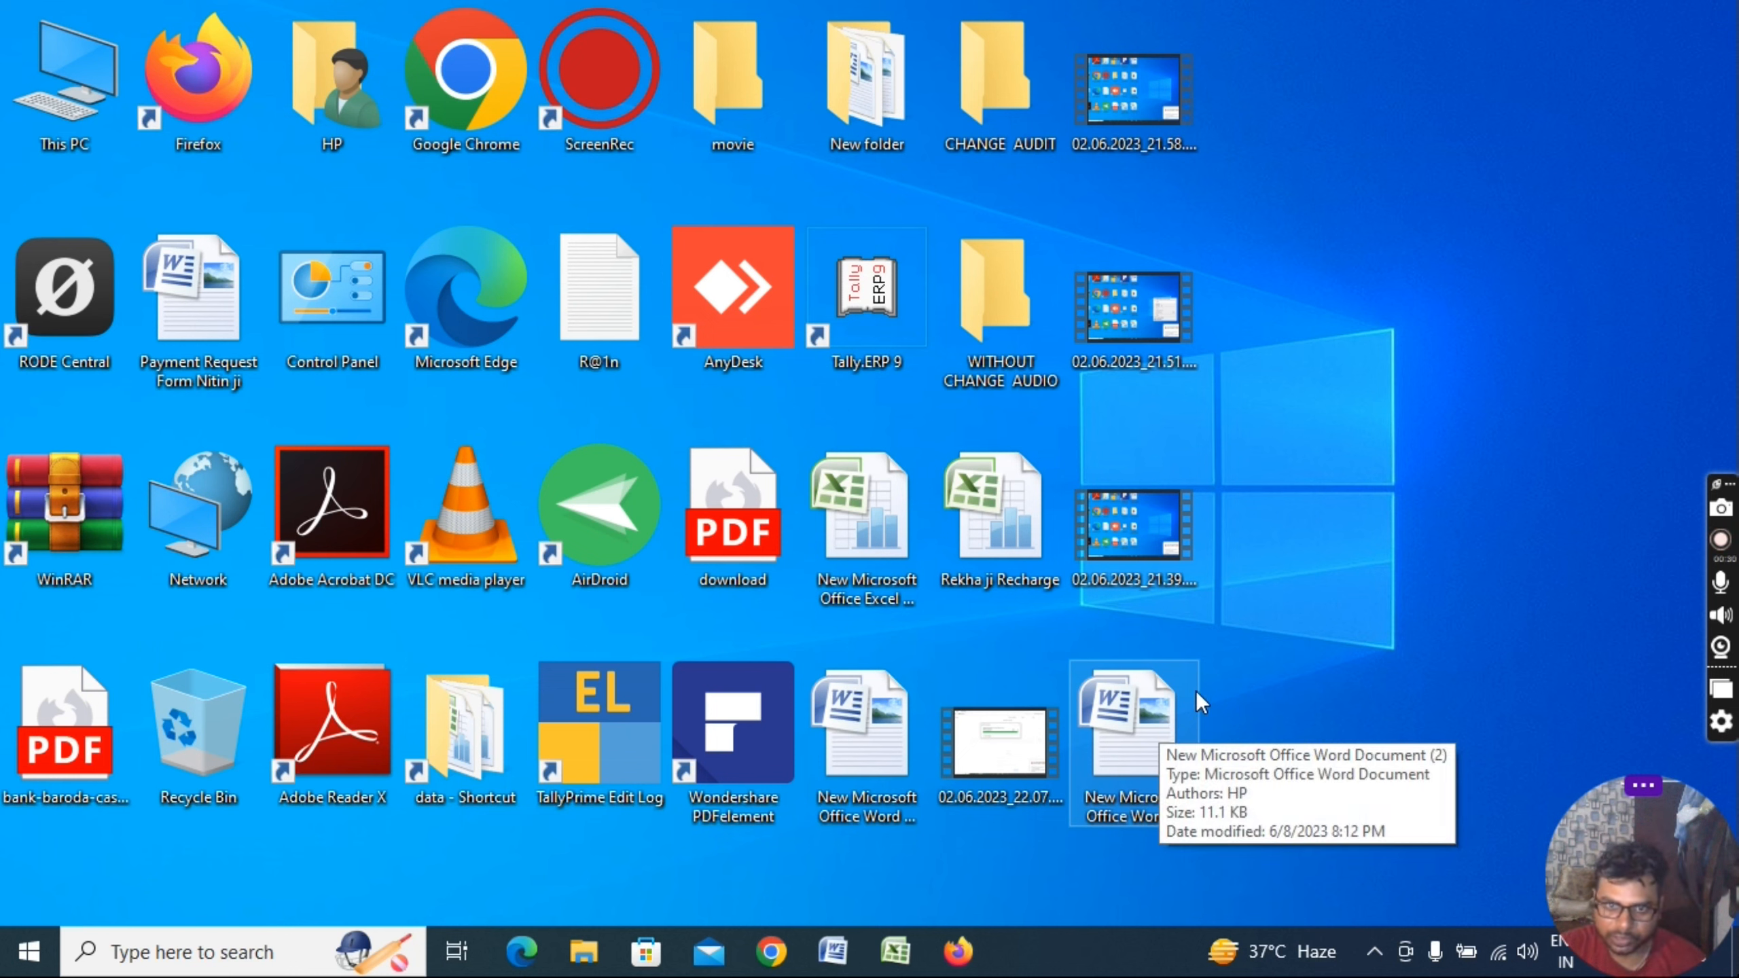
{"action": "right_click", "coordinate": [1354, 596]}
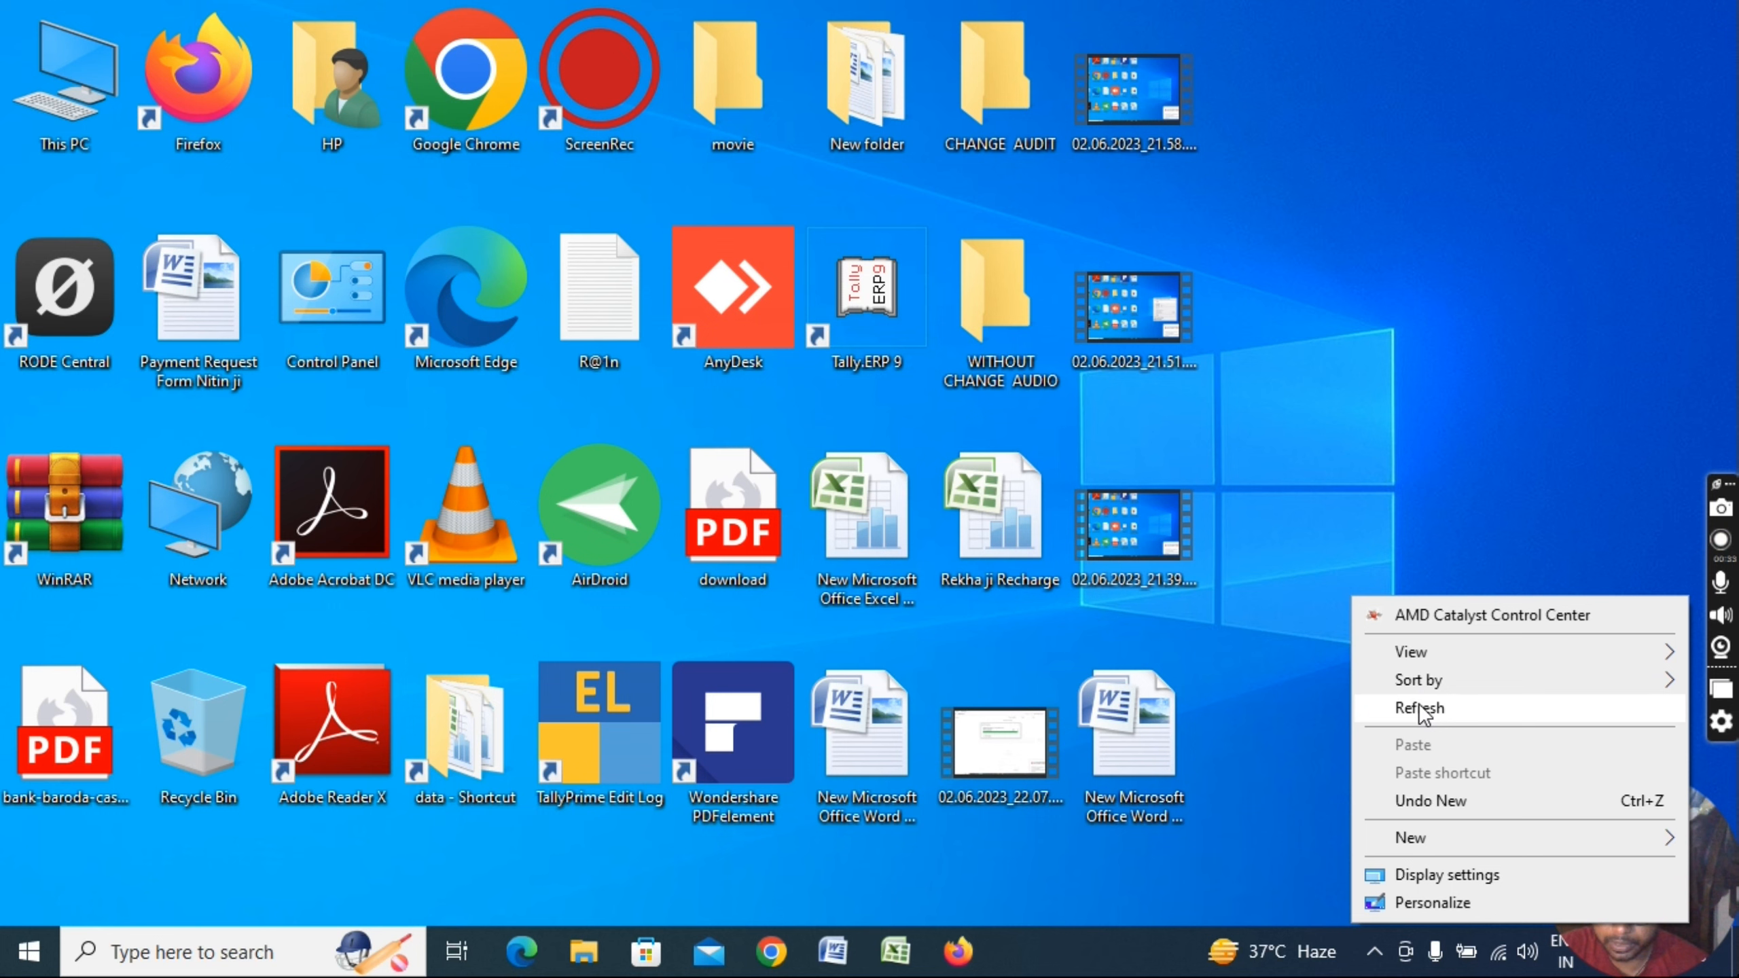
{"action": "left_click", "coordinate": [1420, 709]}
{"action": "right_click", "coordinate": [1327, 302]}
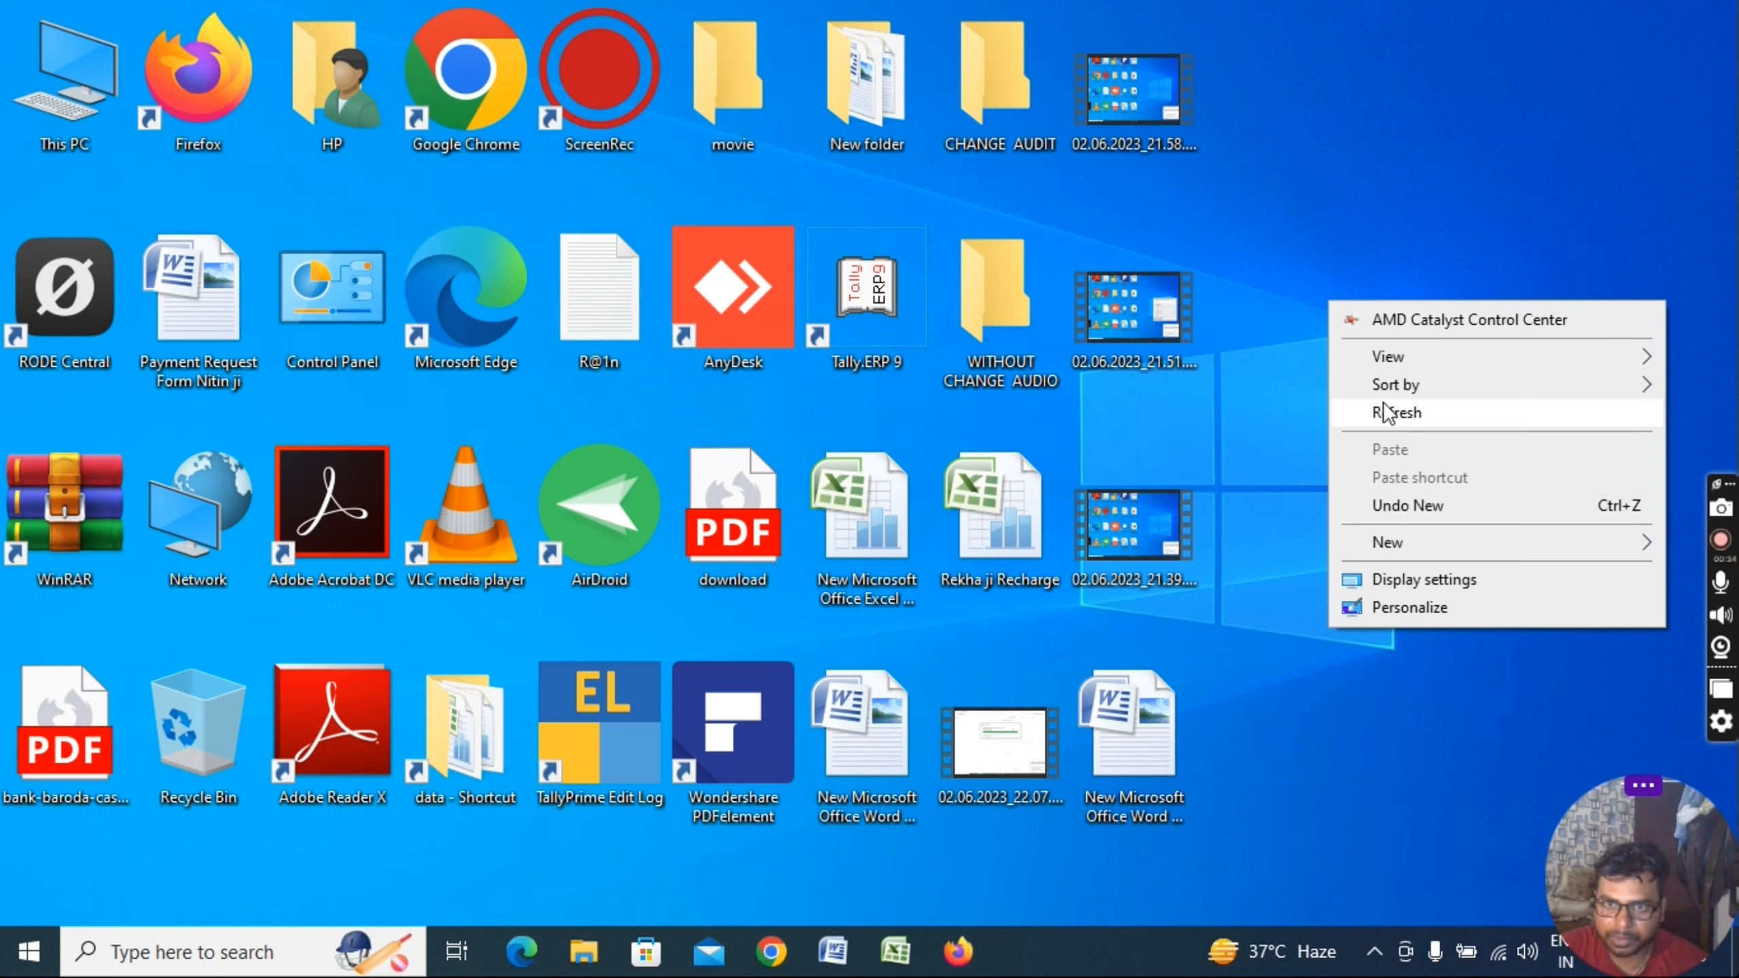
{"action": "double_click", "coordinate": [1137, 713]}
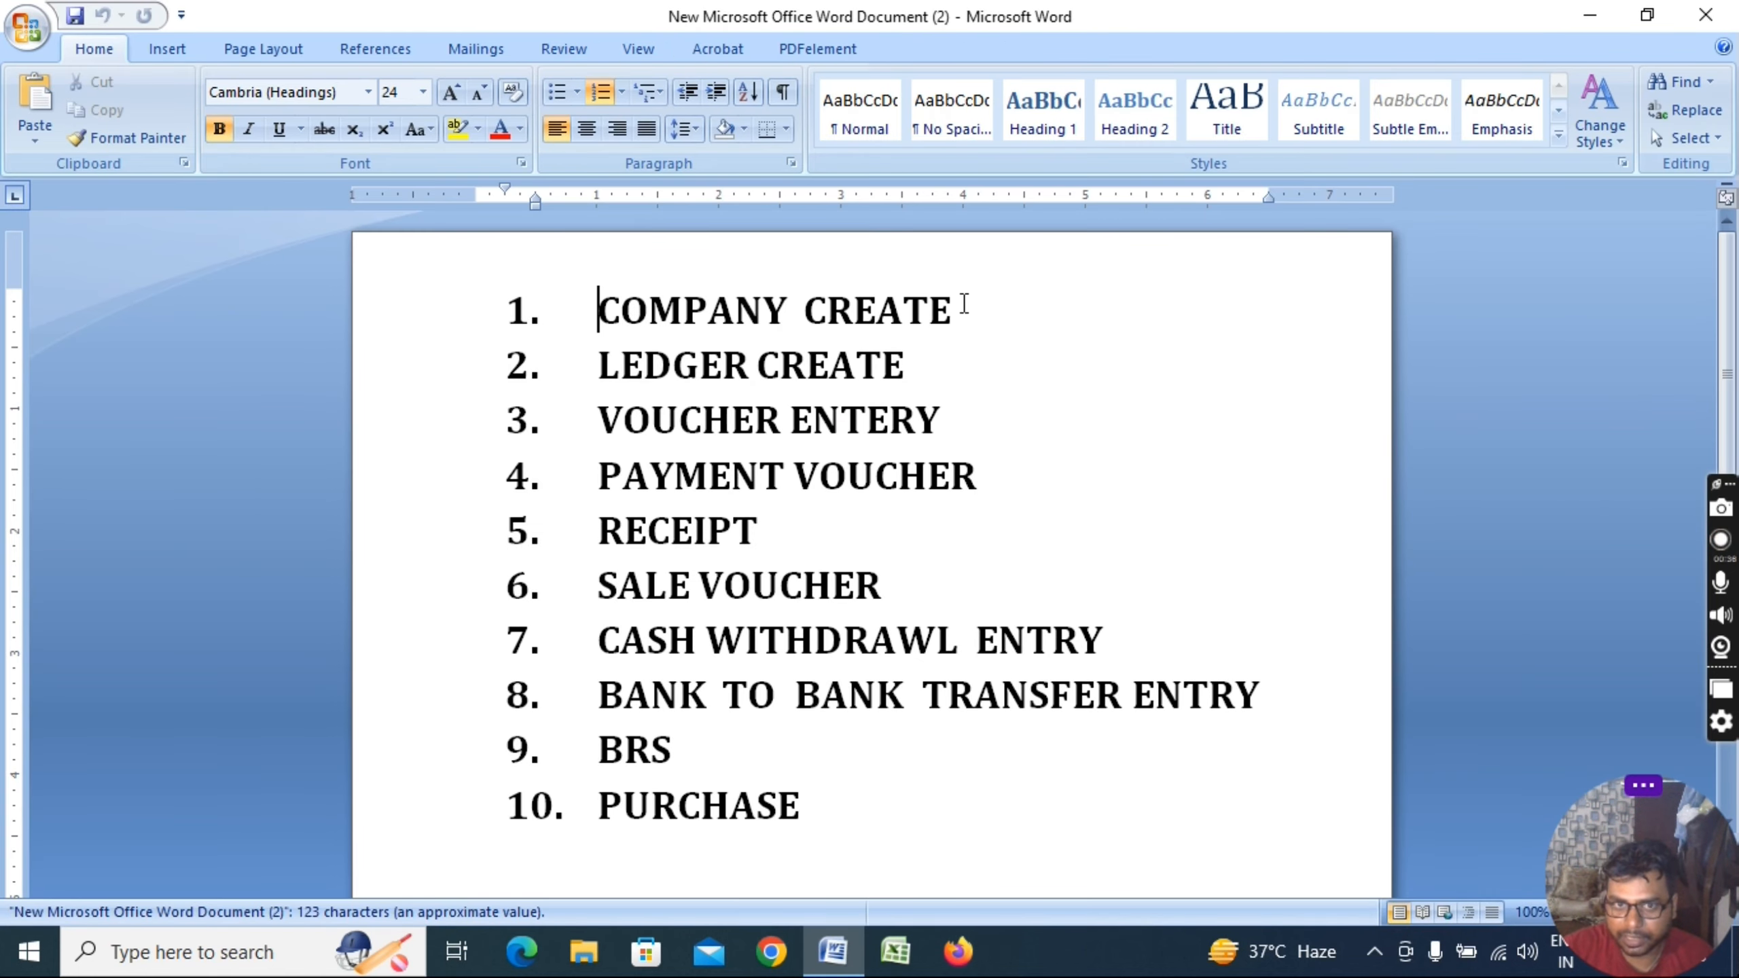
Go through each of the ten topic lines, from COMPANY CREATE to PURCHASE
{"action": "left_click", "coordinate": [963, 304]}
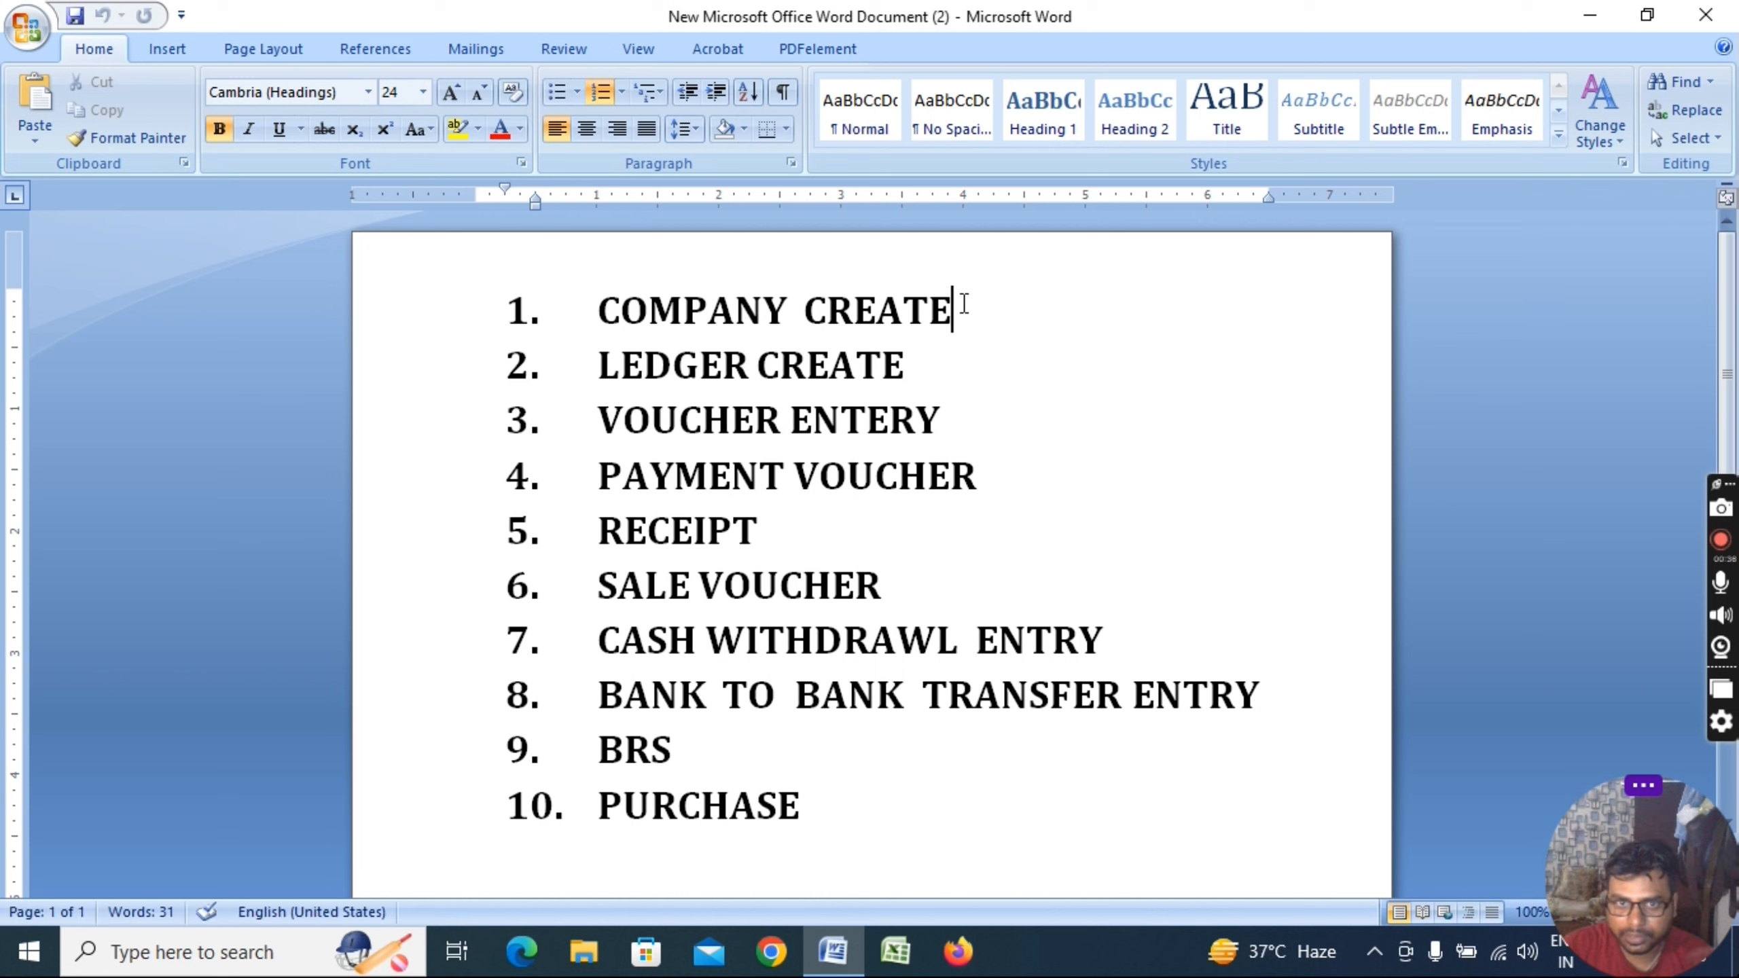
{"action": "left_click", "coordinate": [948, 362]}
{"action": "left_click", "coordinate": [964, 417]}
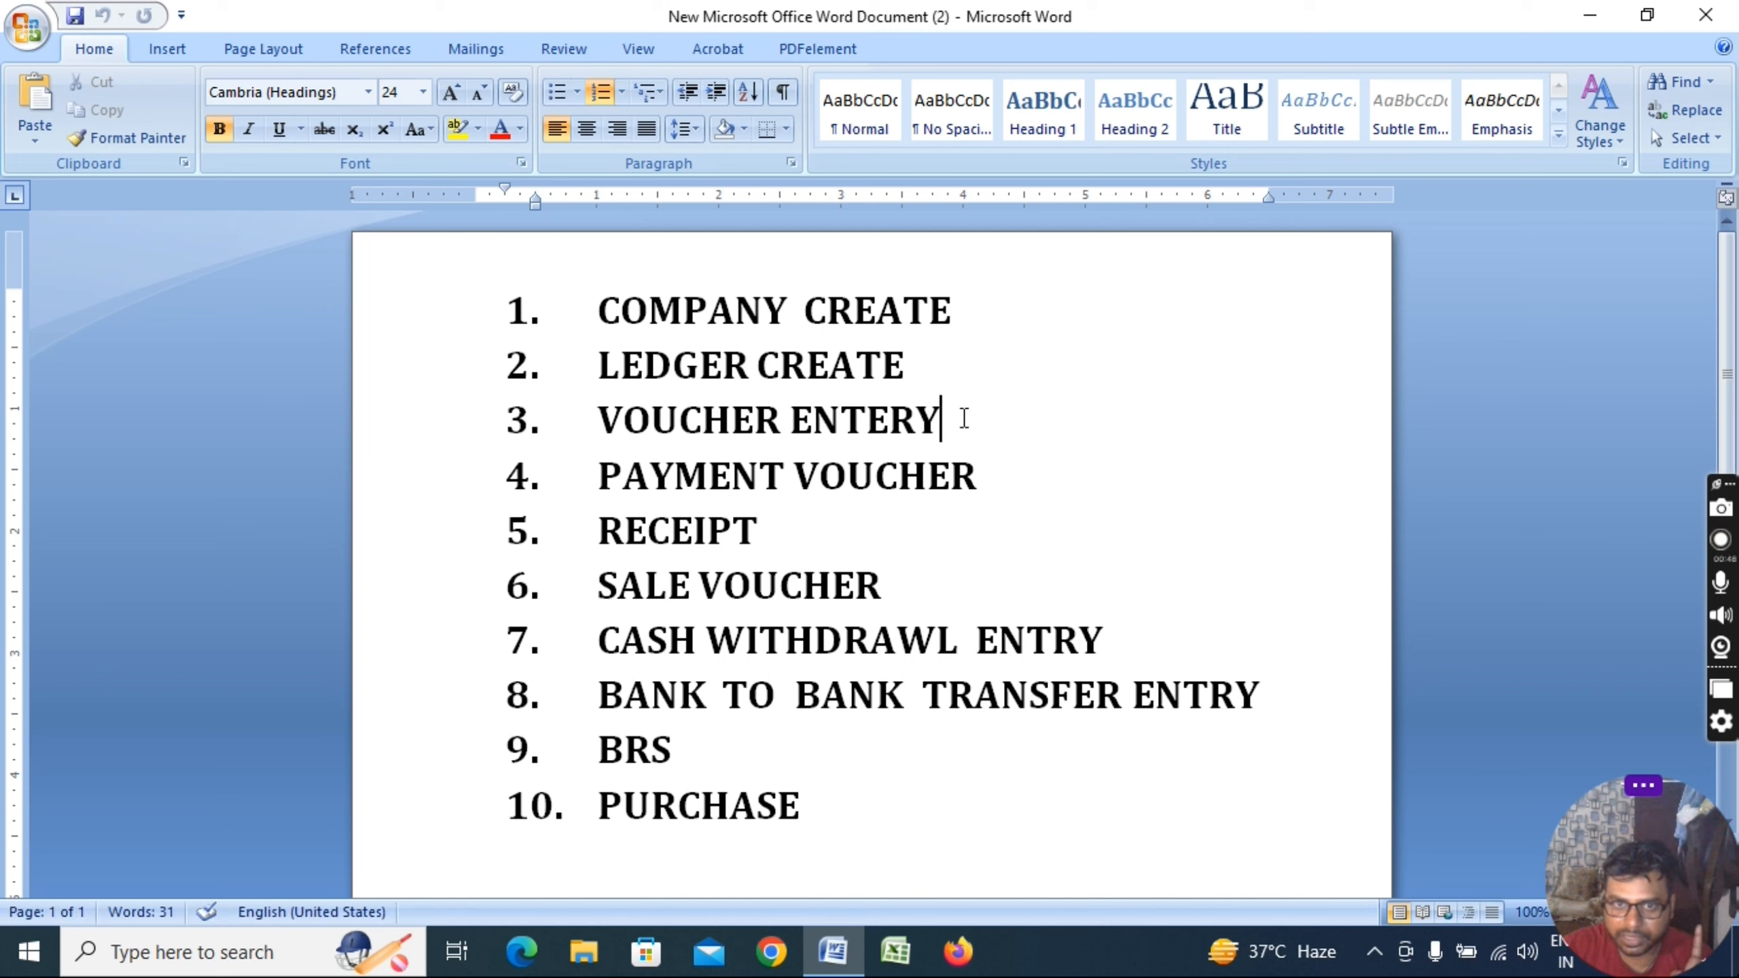
{"action": "left_click", "coordinate": [997, 482]}
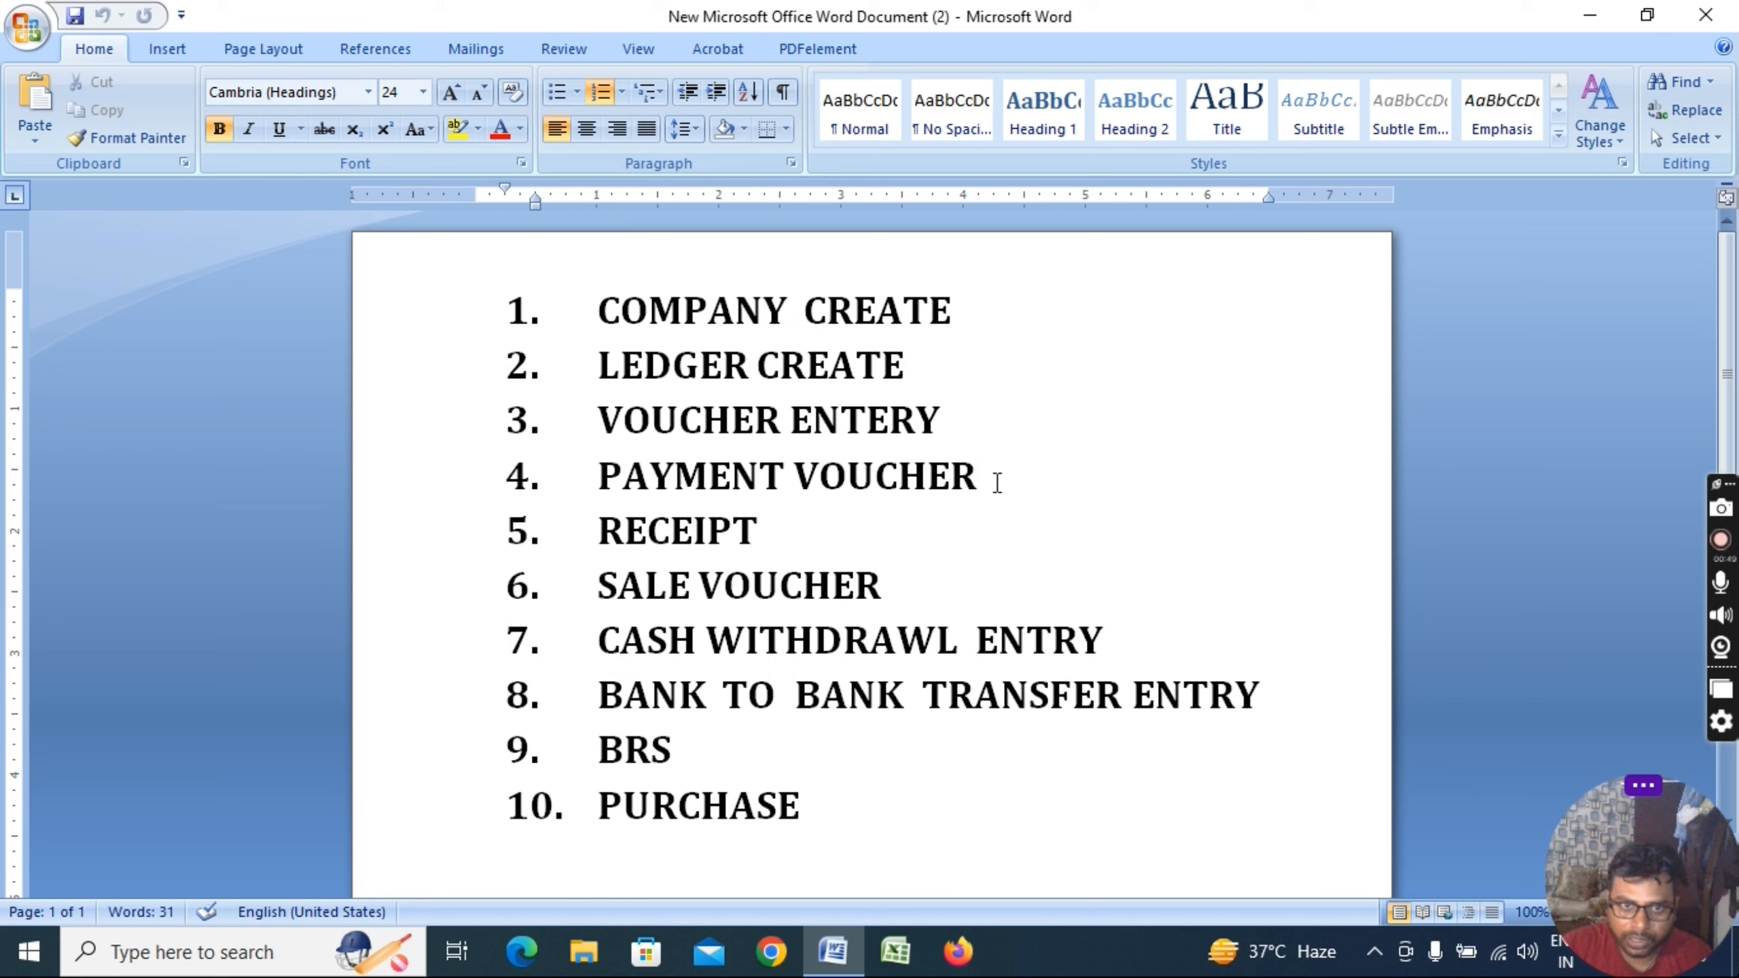
{"action": "left_click", "coordinate": [802, 519]}
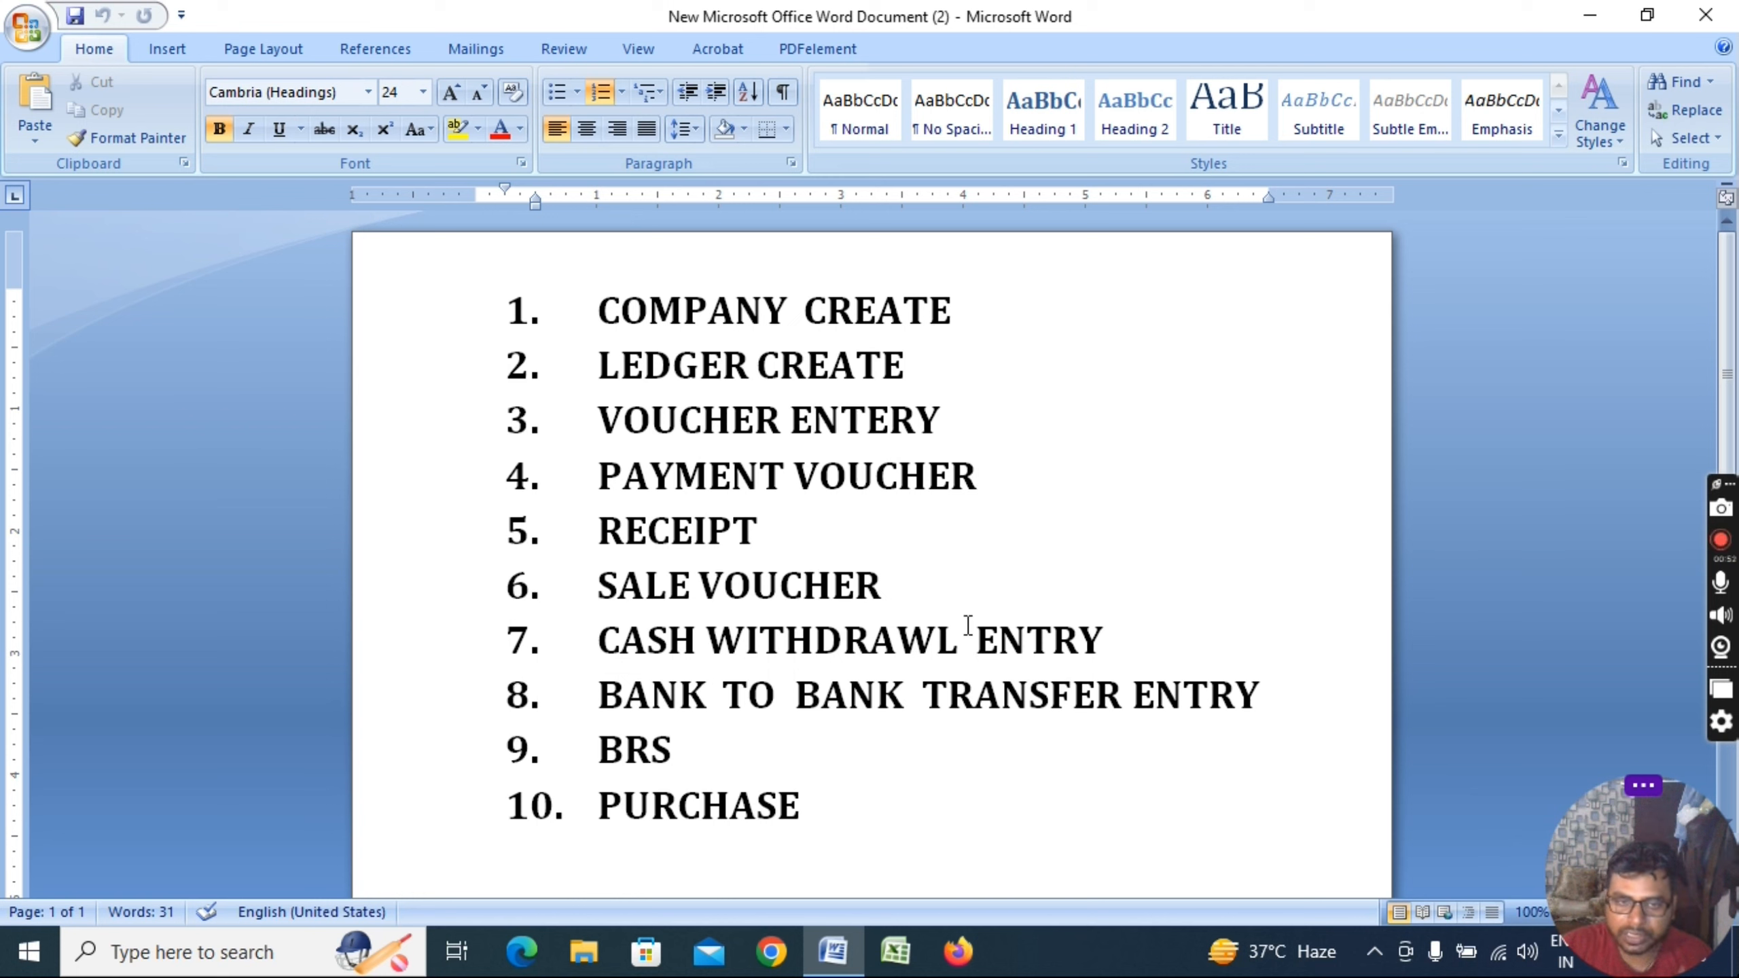
{"action": "left_click", "coordinate": [936, 578]}
{"action": "left_click", "coordinate": [1152, 631]}
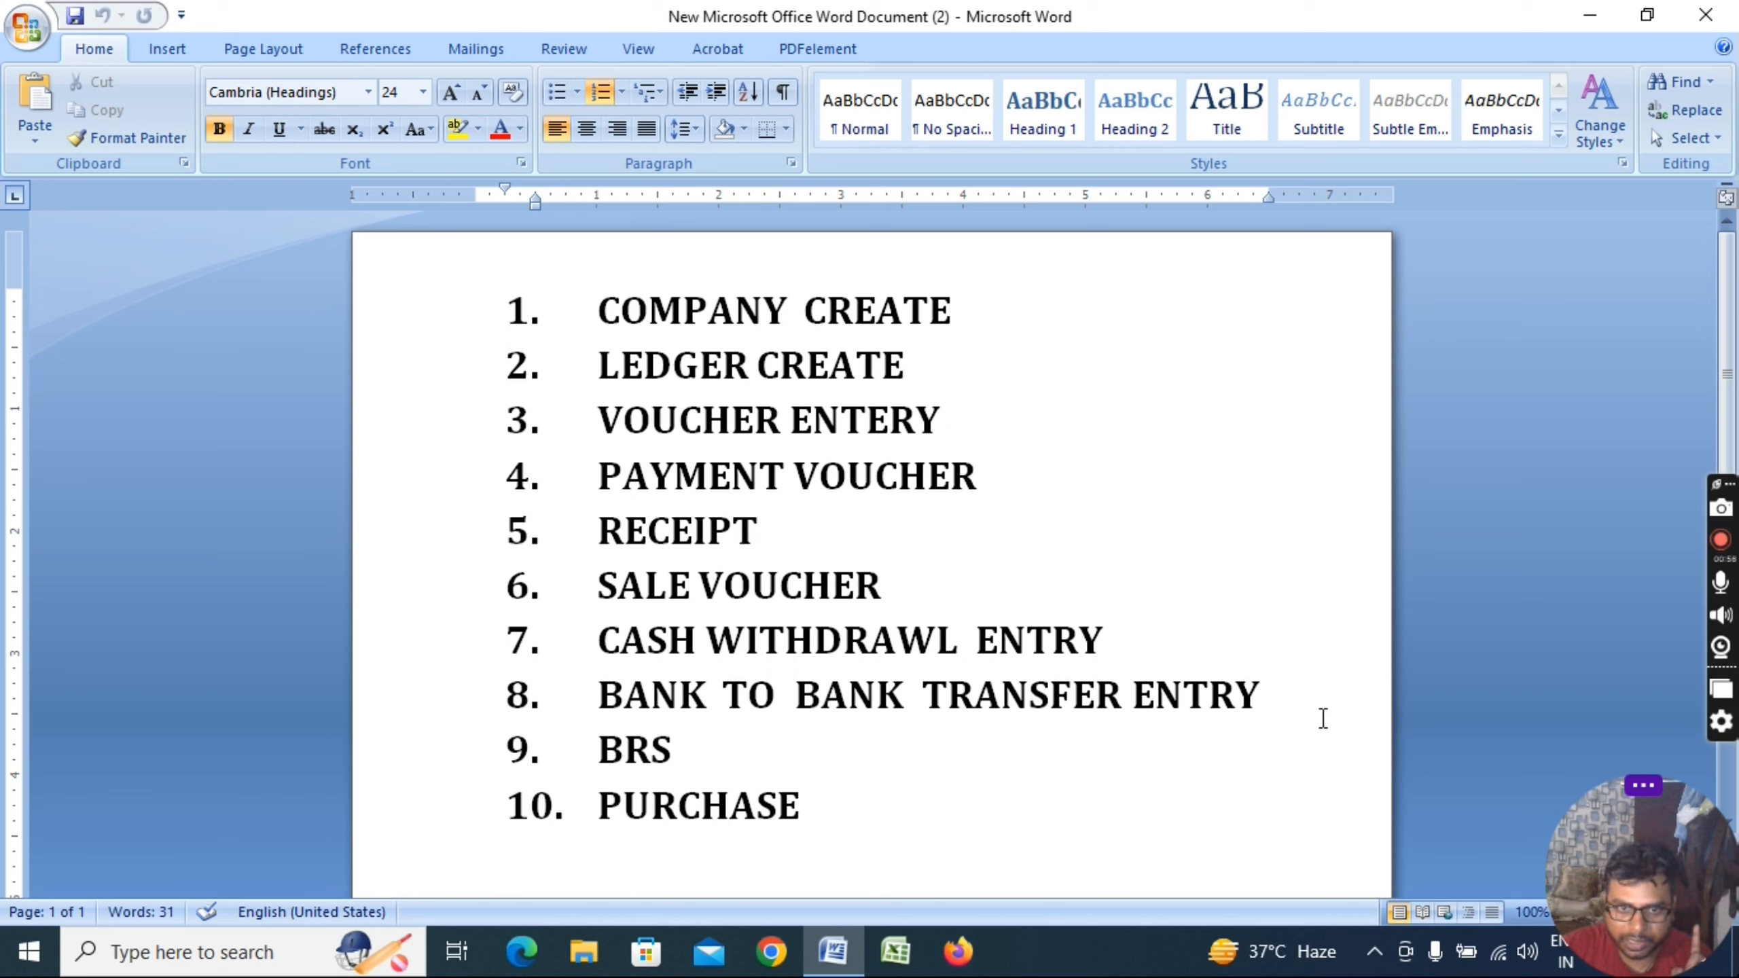
{"action": "left_click", "coordinate": [1307, 698]}
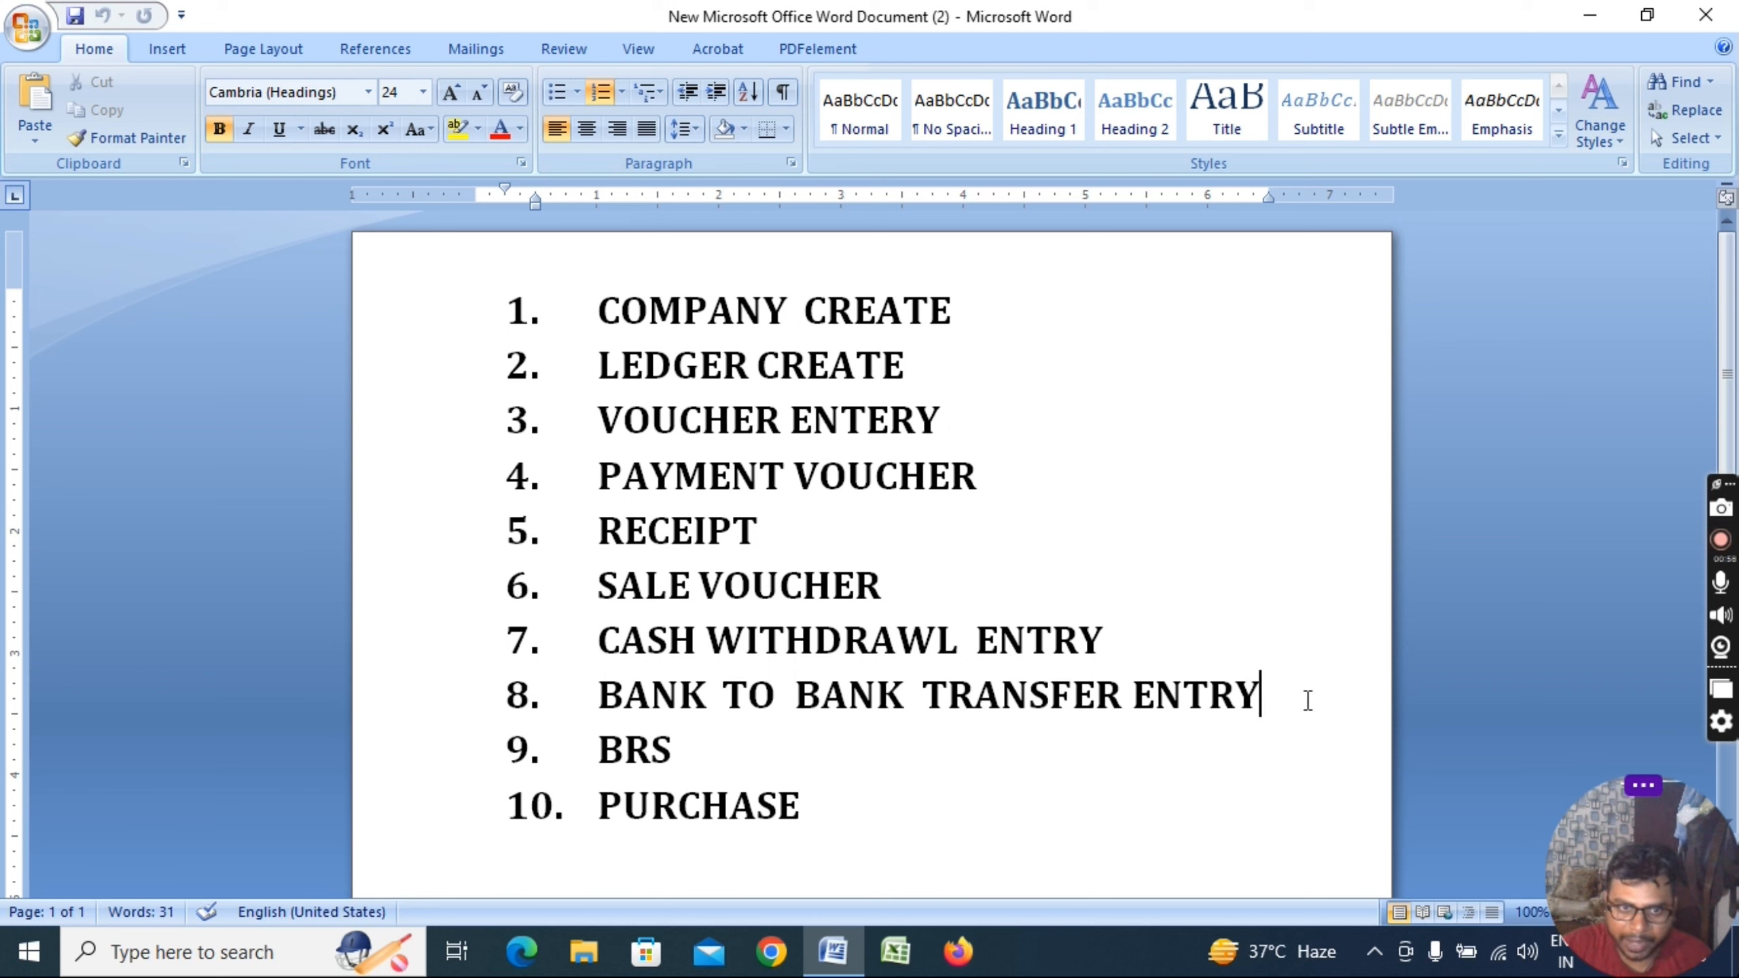
{"action": "left_click", "coordinate": [712, 758]}
{"action": "left_click", "coordinate": [854, 808]}
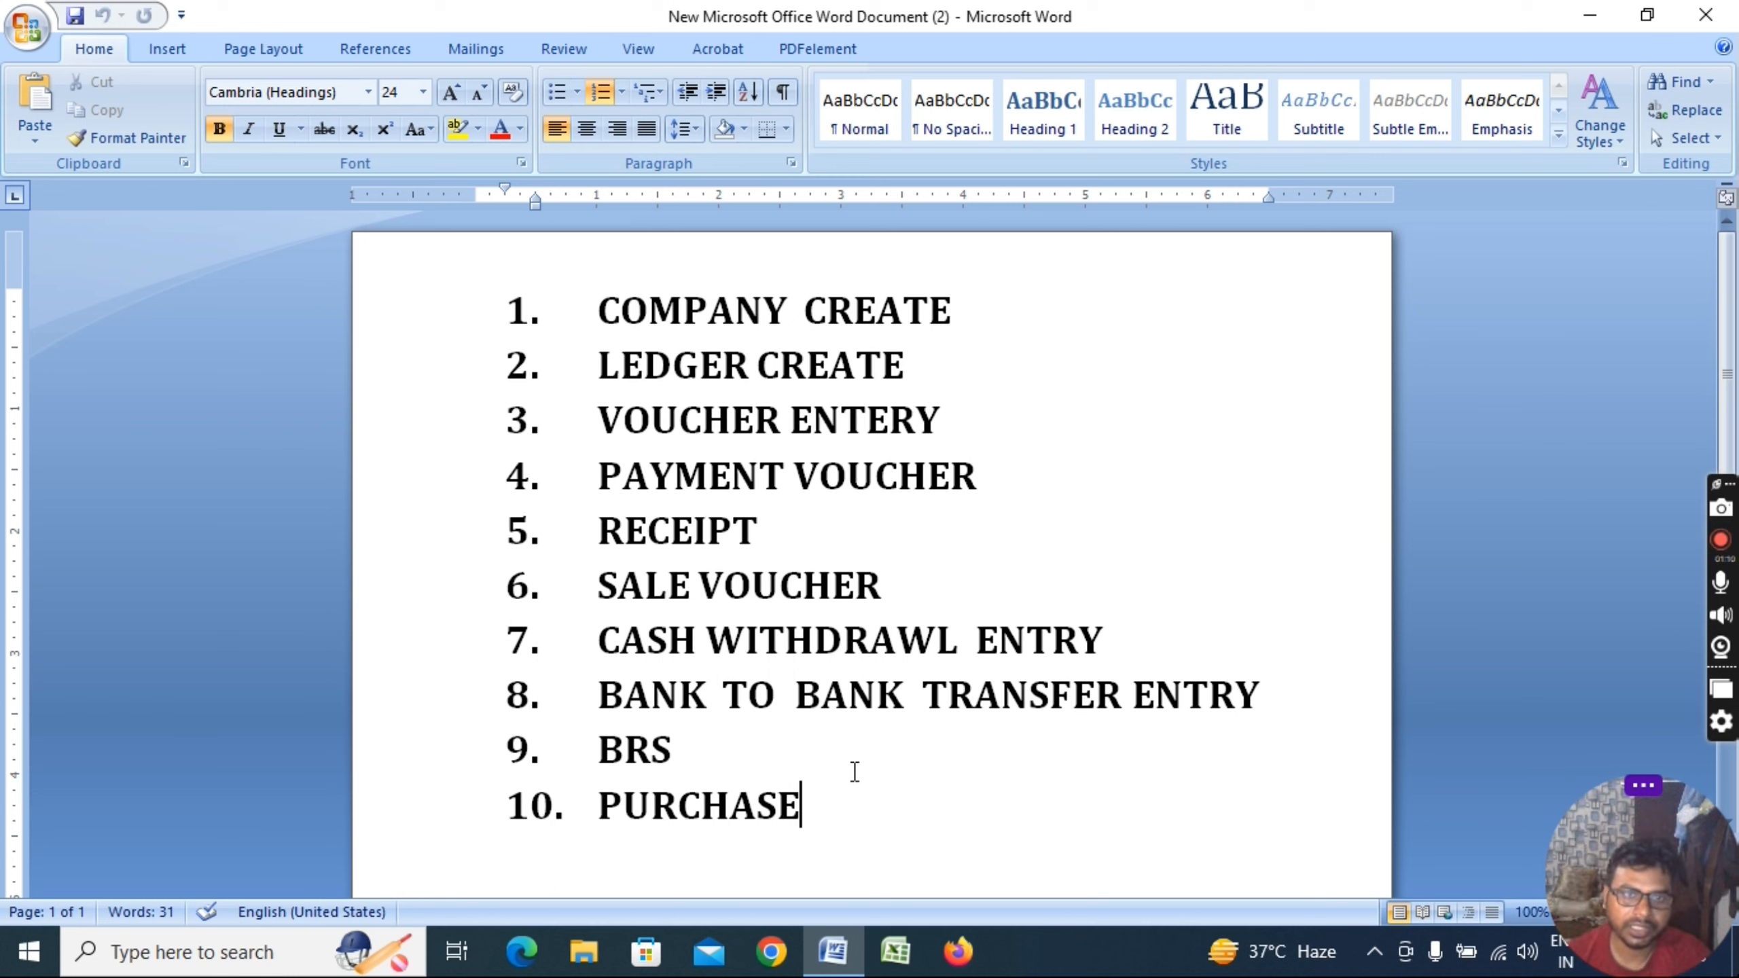
Make the COMPANY CREATE line red and bold, then hide Word to show the desktop
{"action": "left_click_drag", "start_coordinate": [593, 288], "coordinate": [999, 305]}
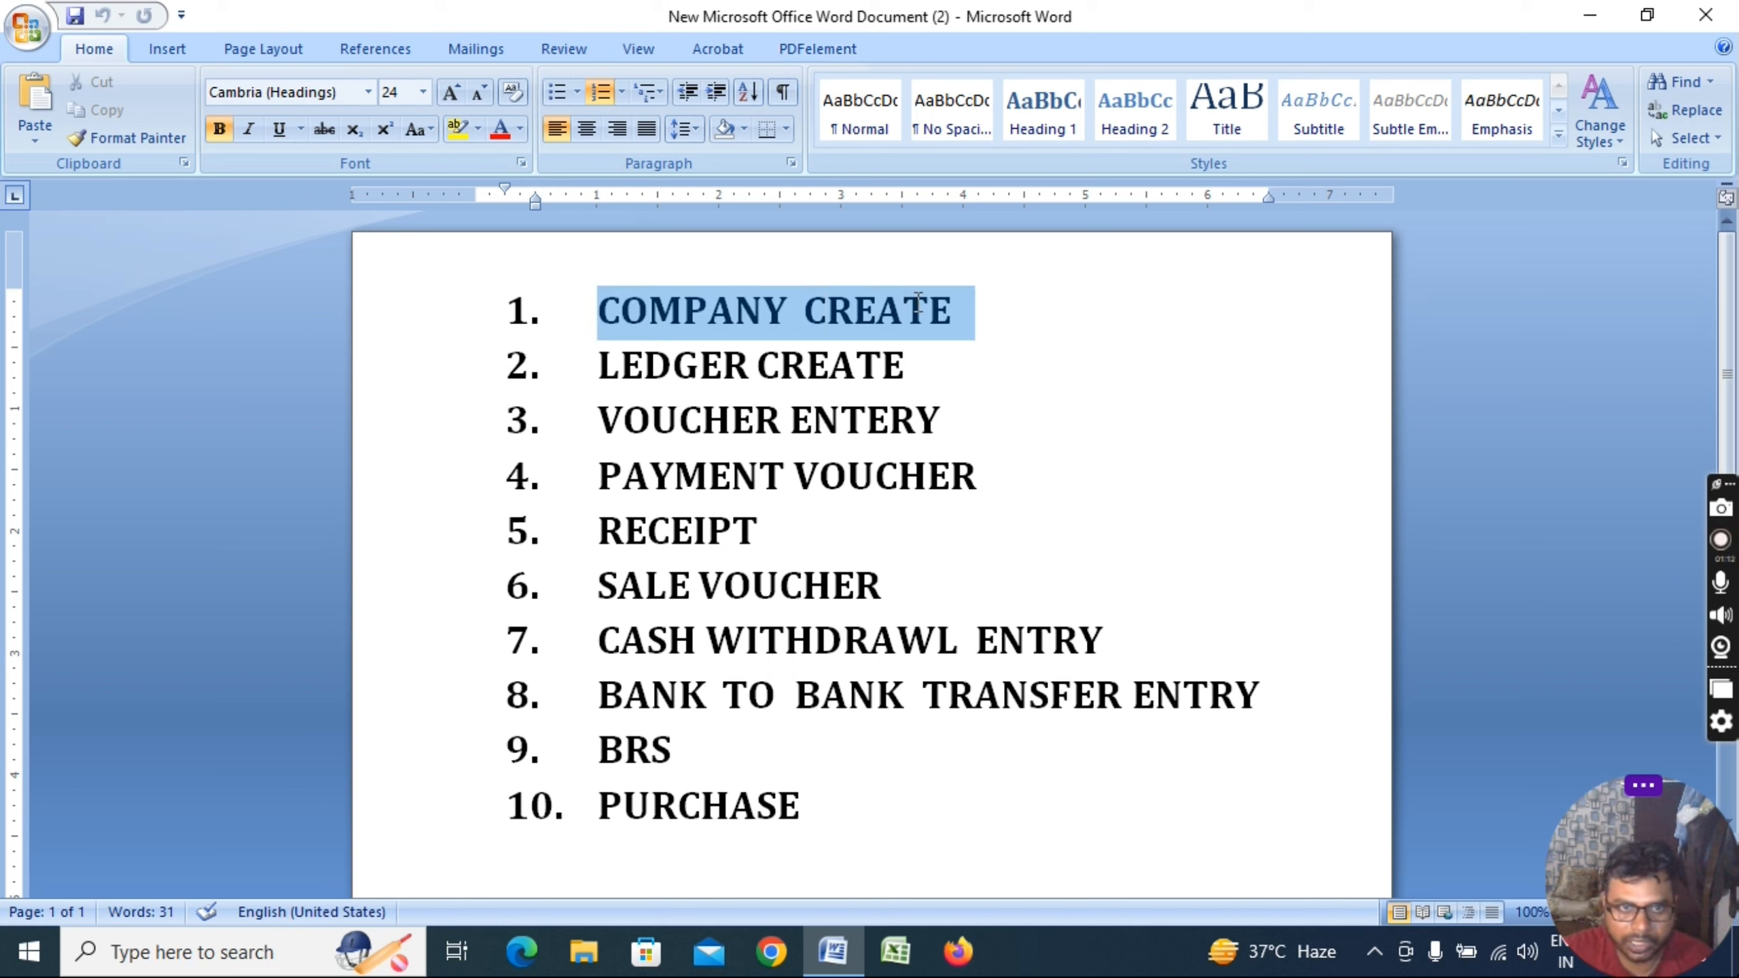
{"action": "key", "text": "ctrl+b"}
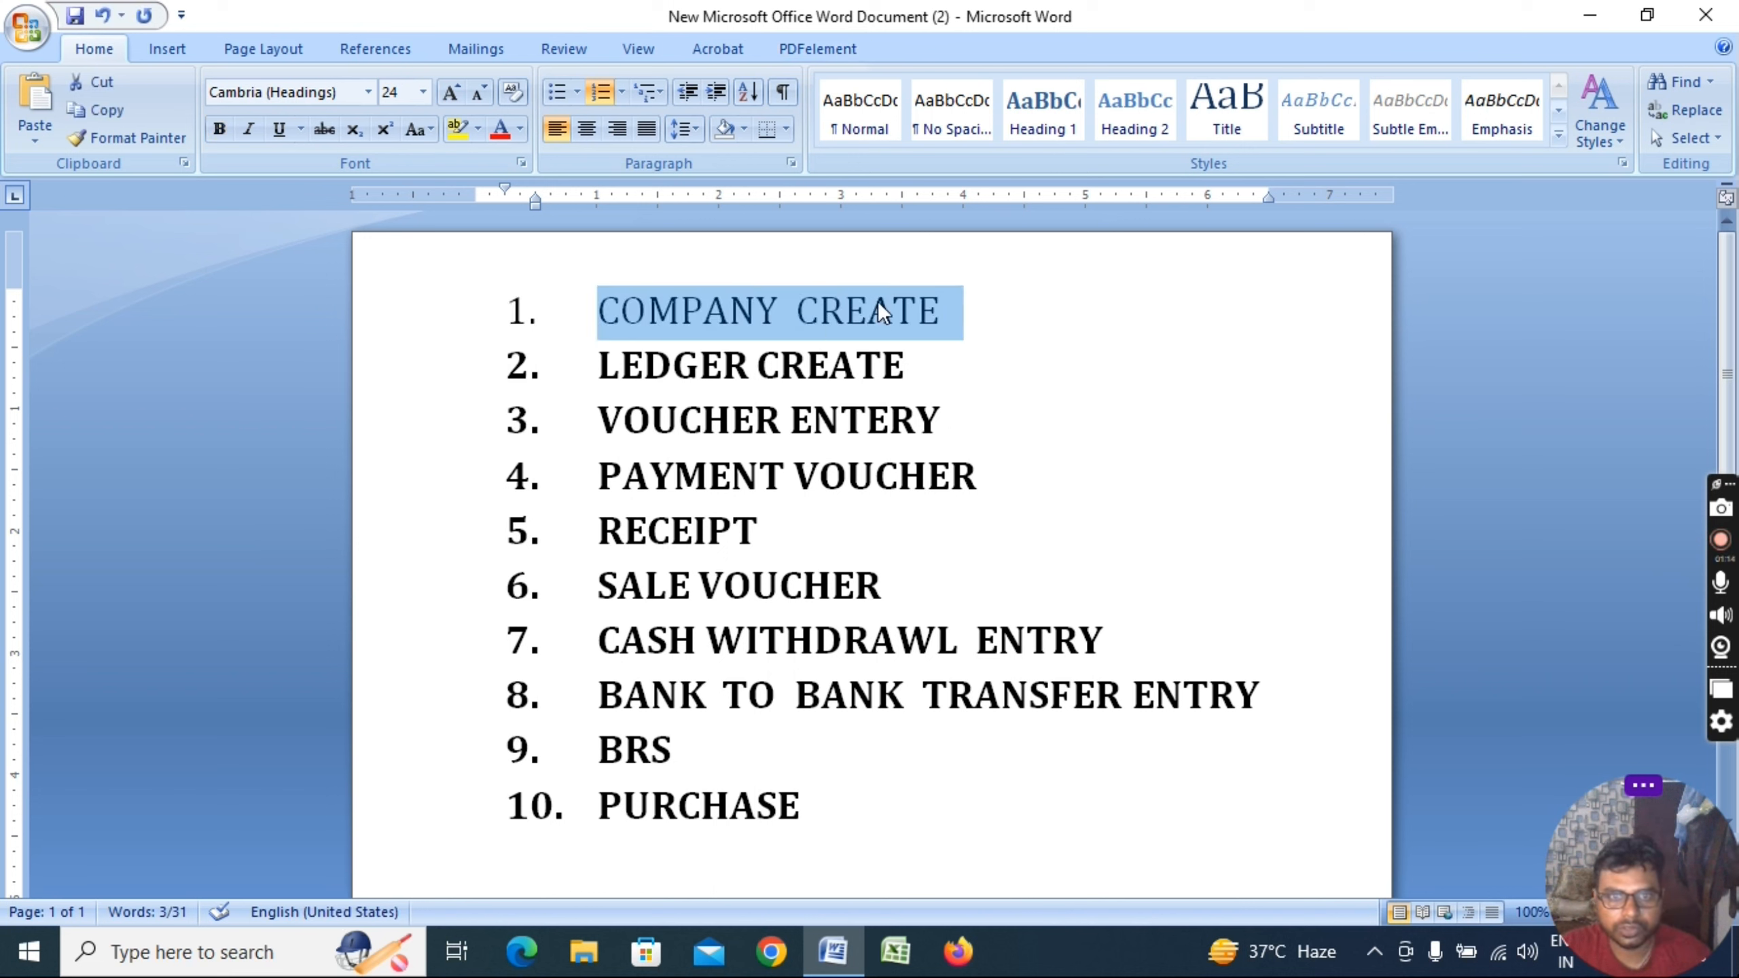
{"action": "left_click", "coordinate": [511, 132]}
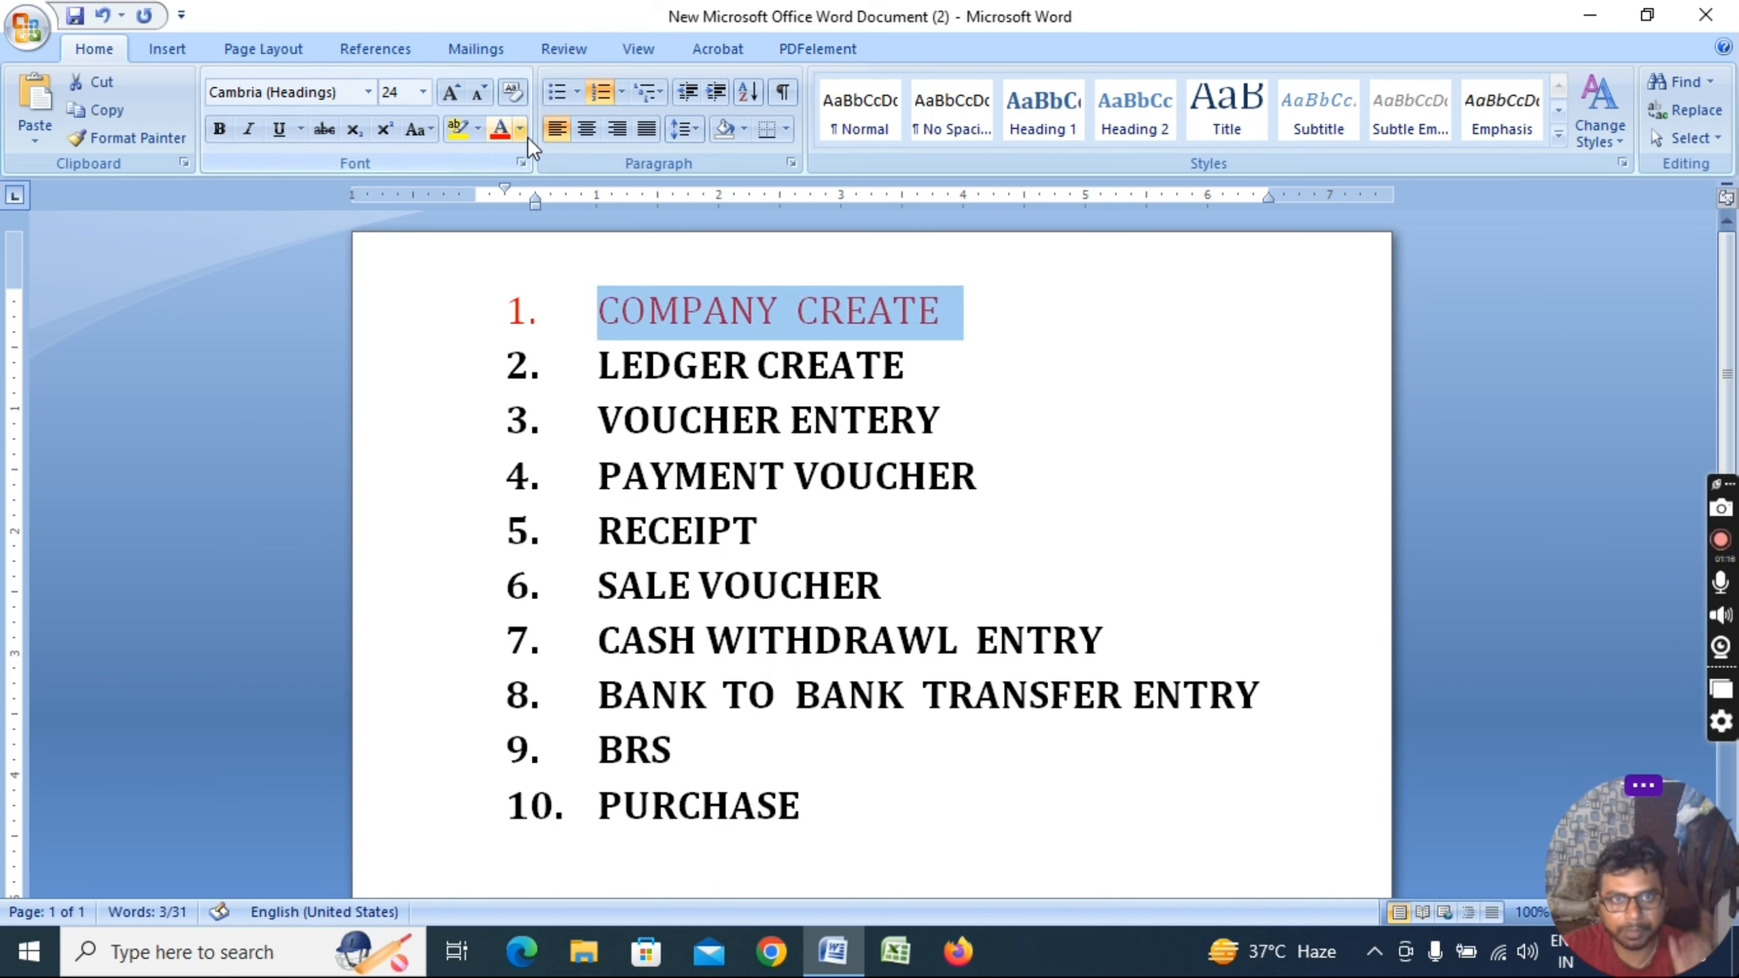
{"action": "key", "text": "ctrl+b"}
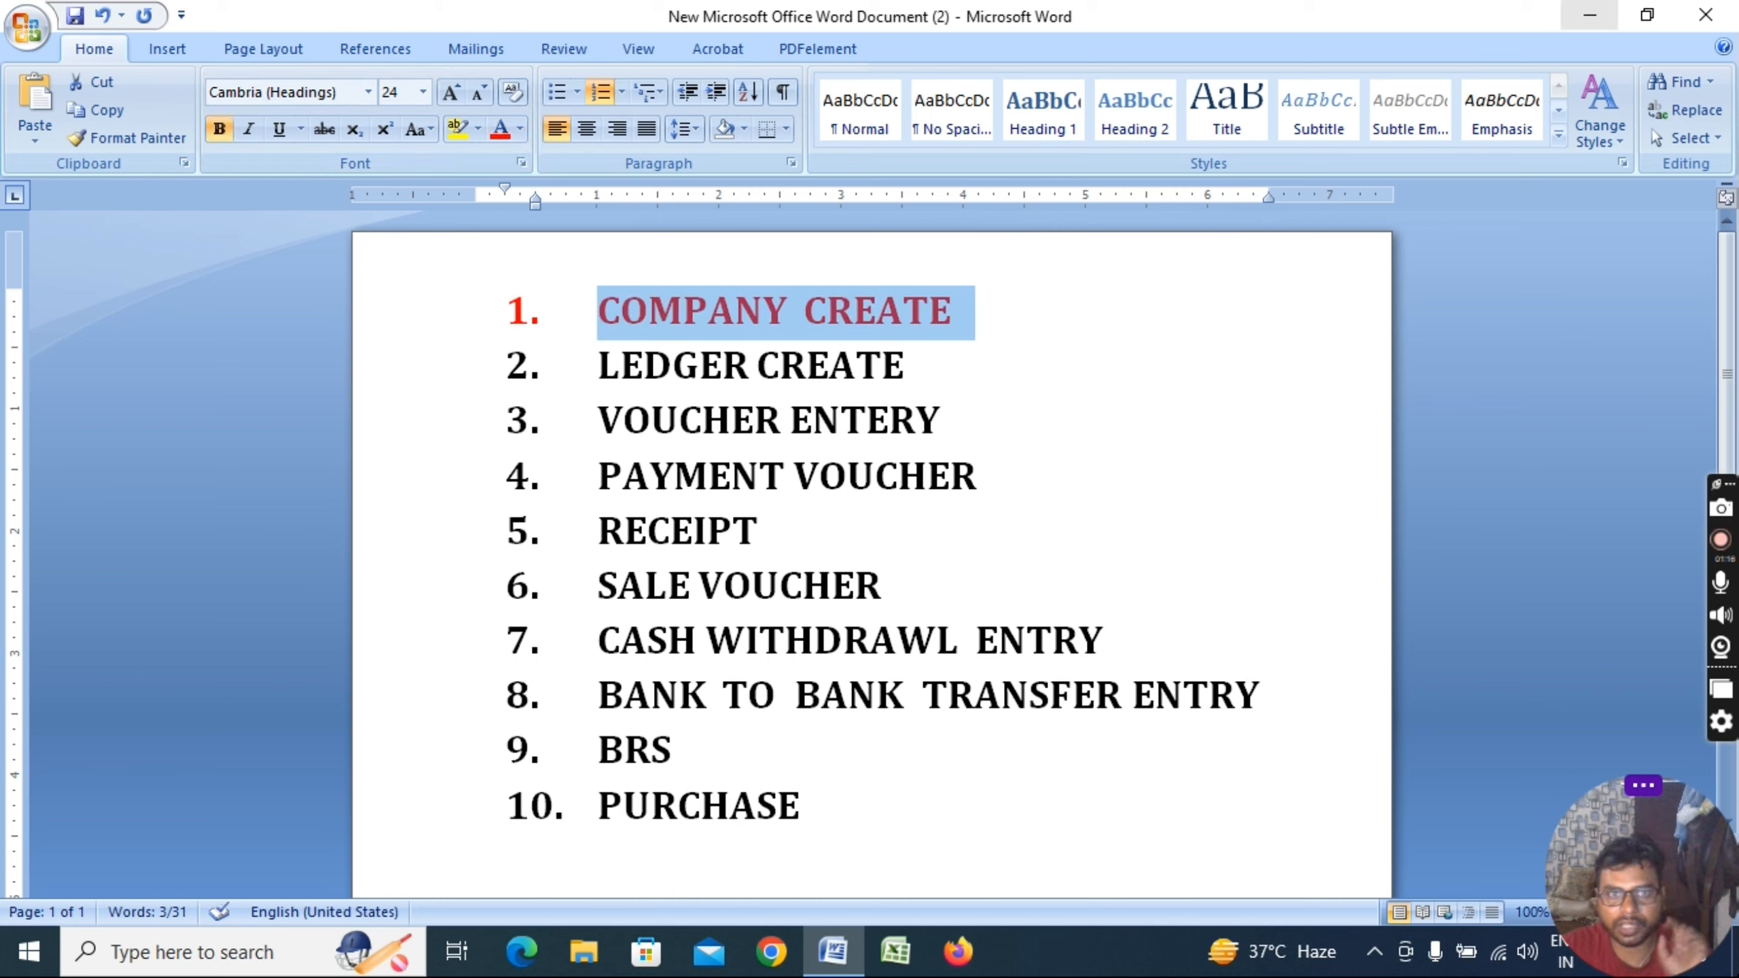
{"action": "key", "text": "super+d"}
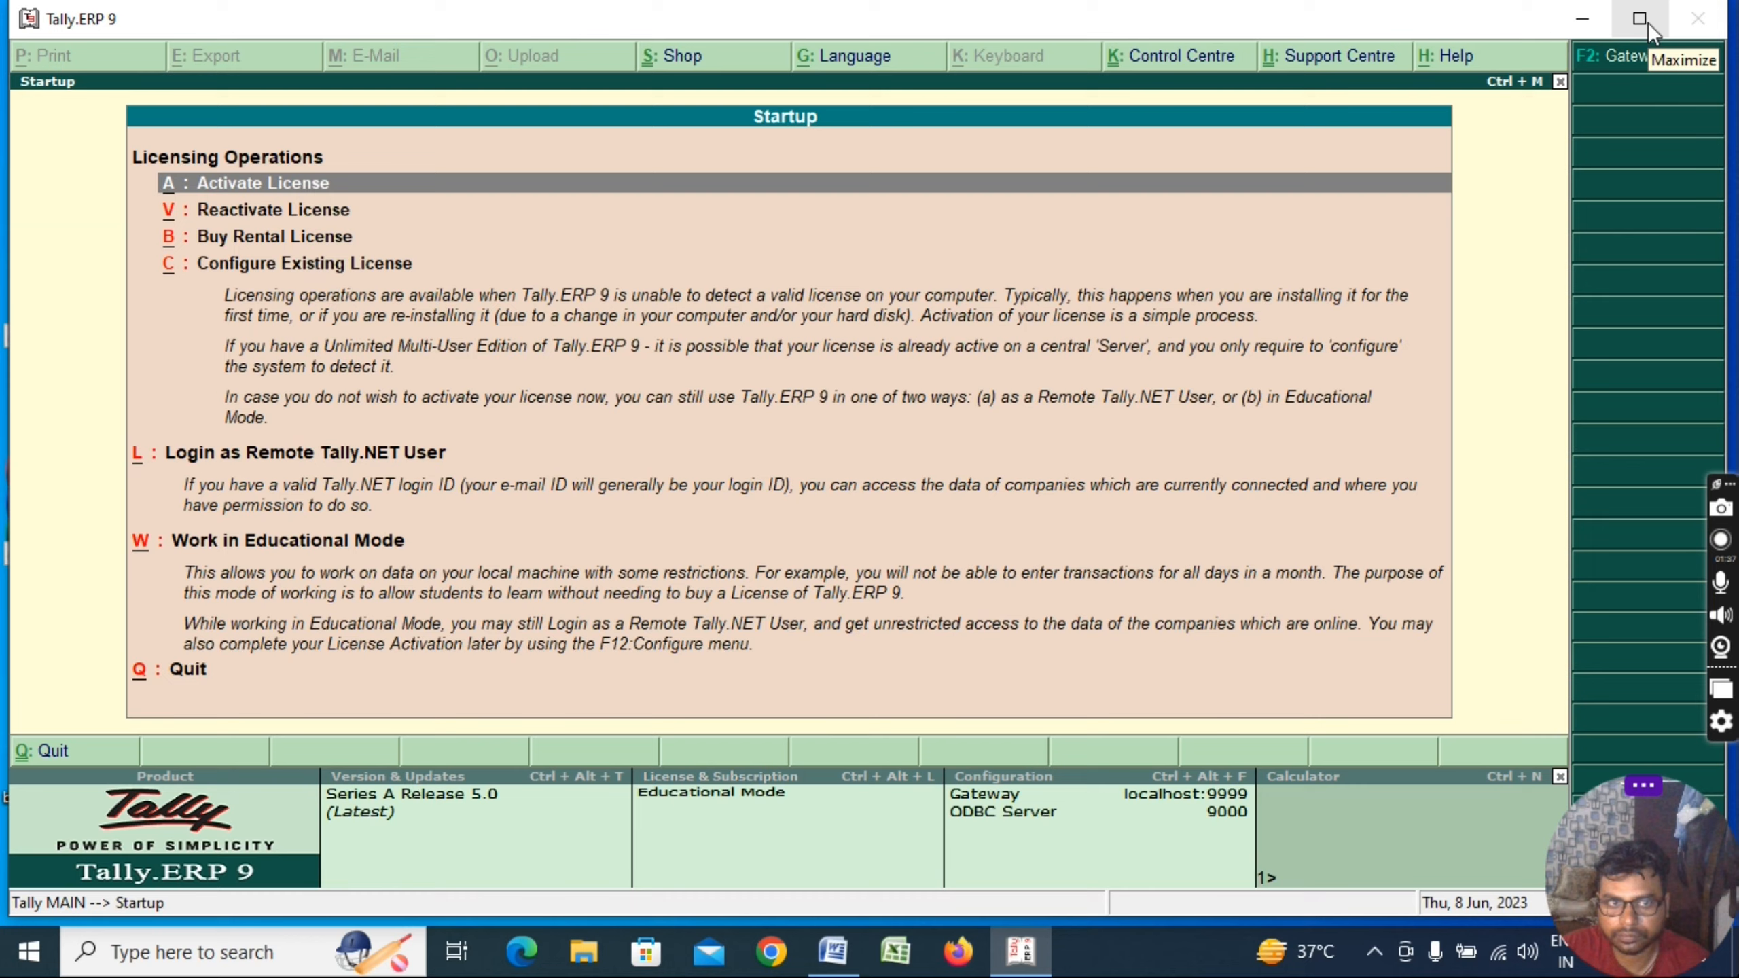
Maximize Tally, continue in Educational Mode and enter the TallyVault password to load Abc Ltd
{"action": "left_click", "coordinate": [1640, 19]}
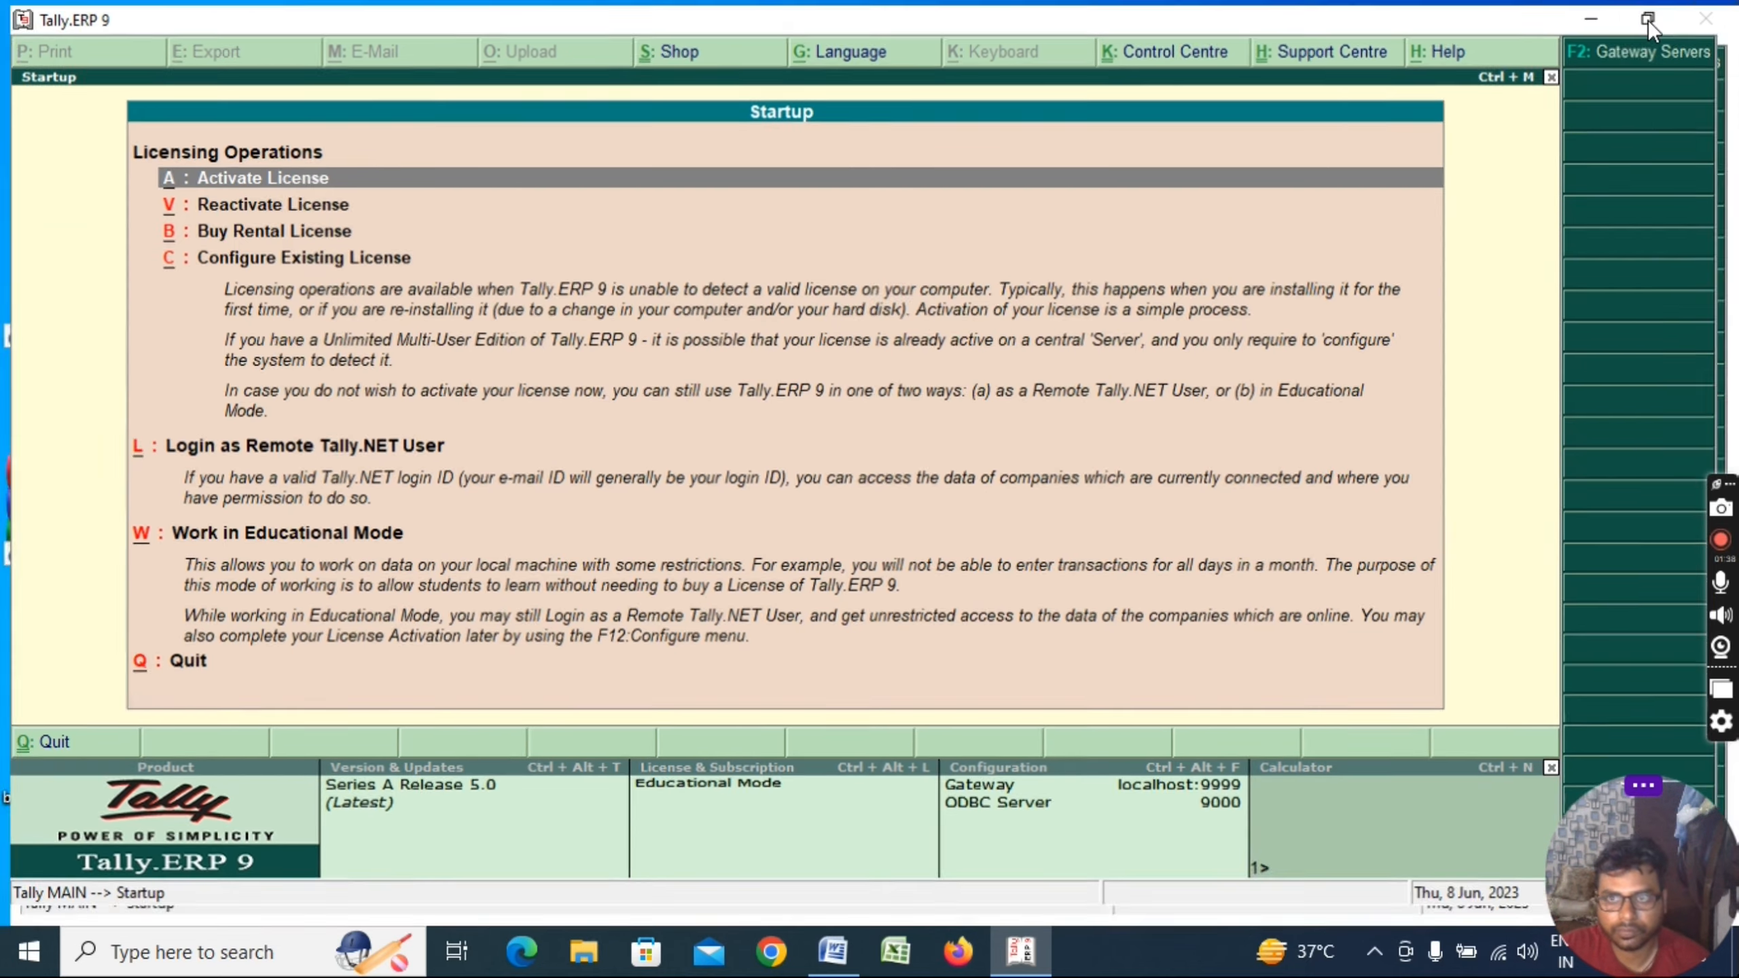
{"action": "key", "text": "w"}
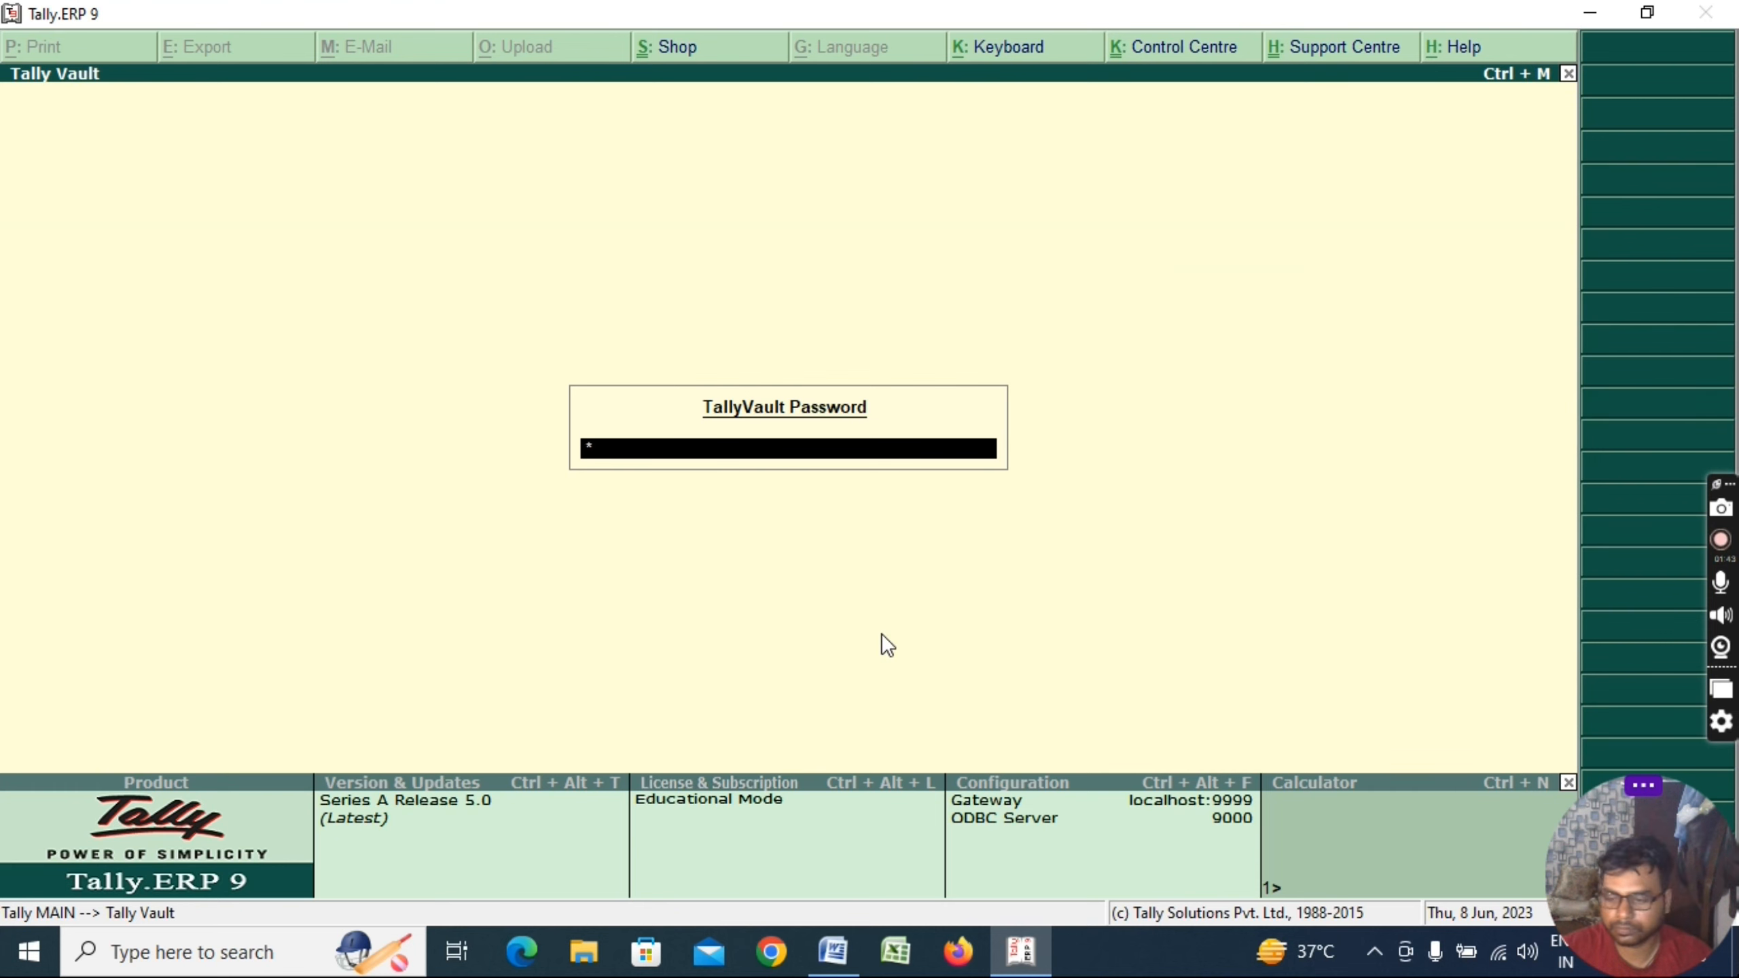
{"action": "type", "text": "***"}
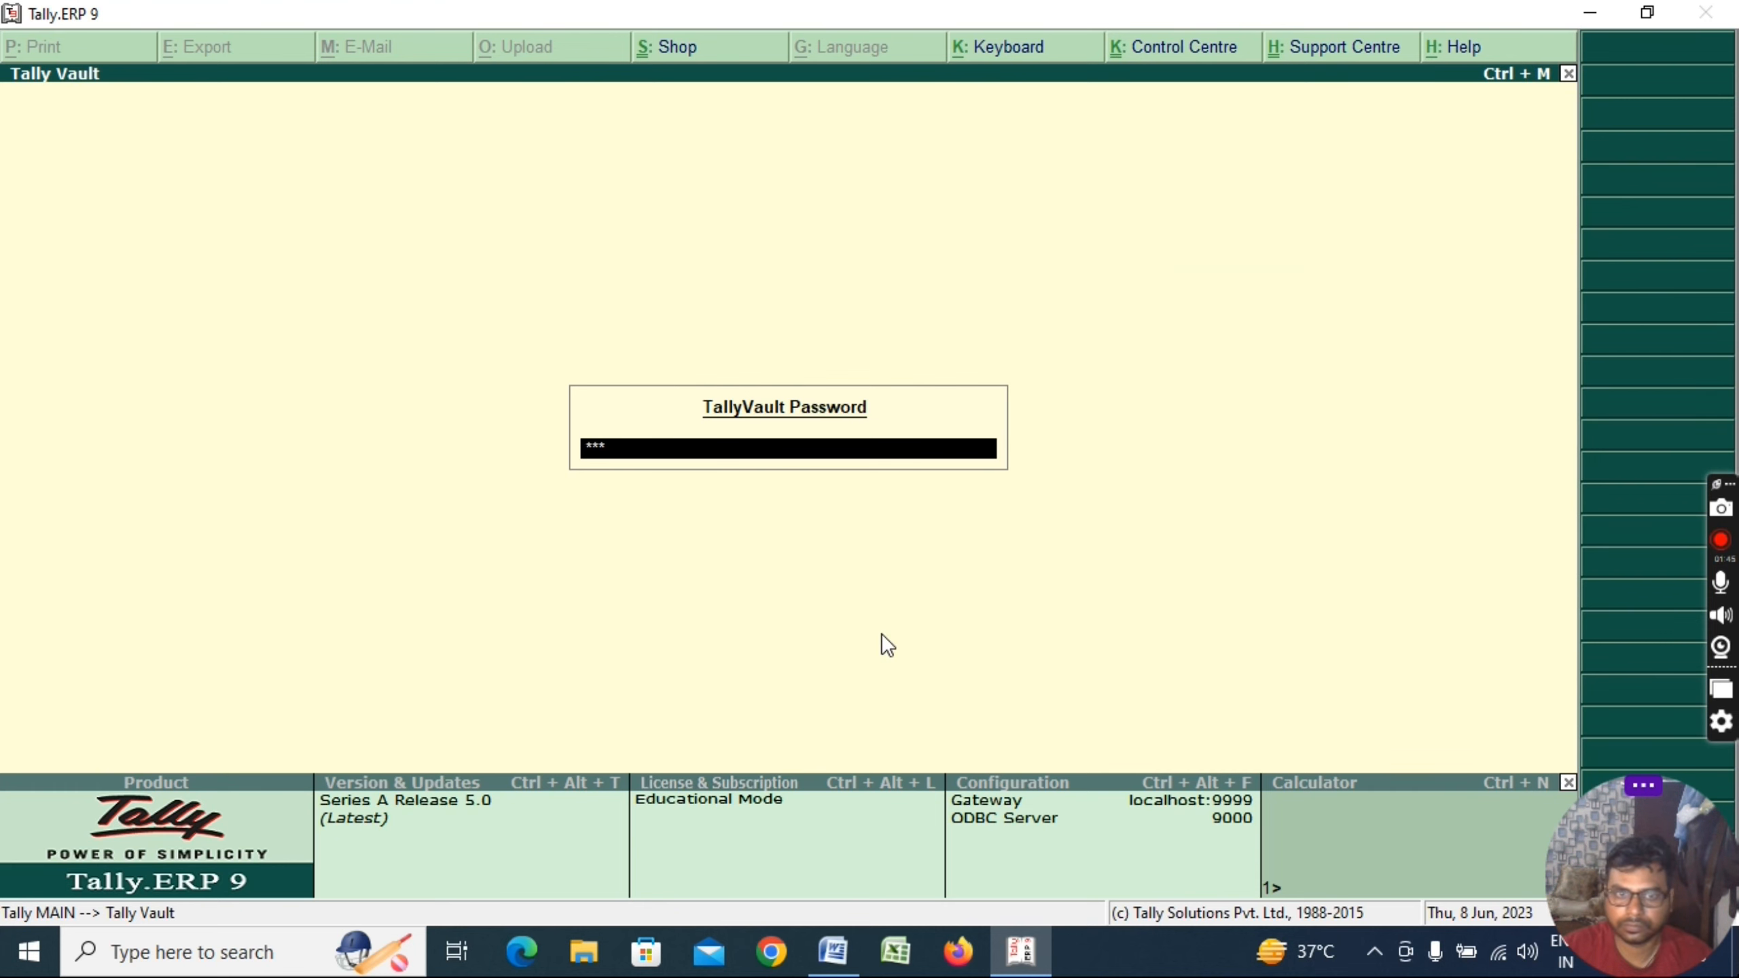
{"action": "key", "text": "Return"}
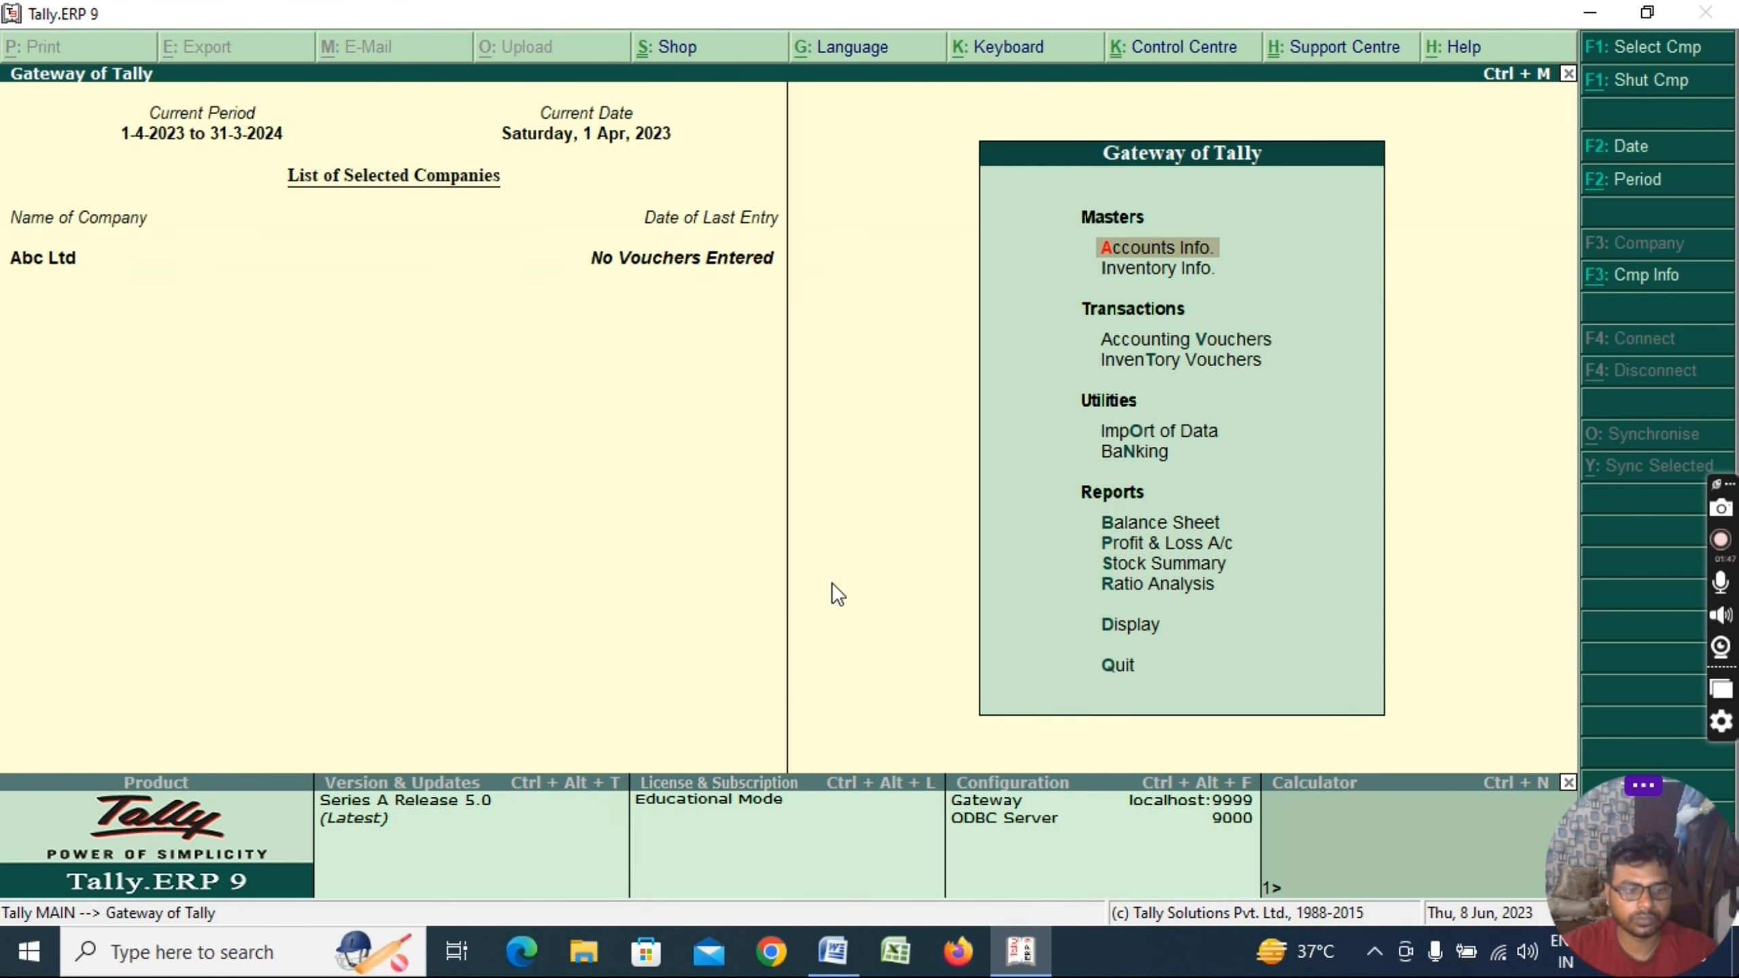
Shut the Abc Ltd company from the company options
{"action": "key", "text": "alt+F3"}
{"action": "key", "text": "Down"}
{"action": "key", "text": "Return"}
{"action": "key", "text": "Return"}
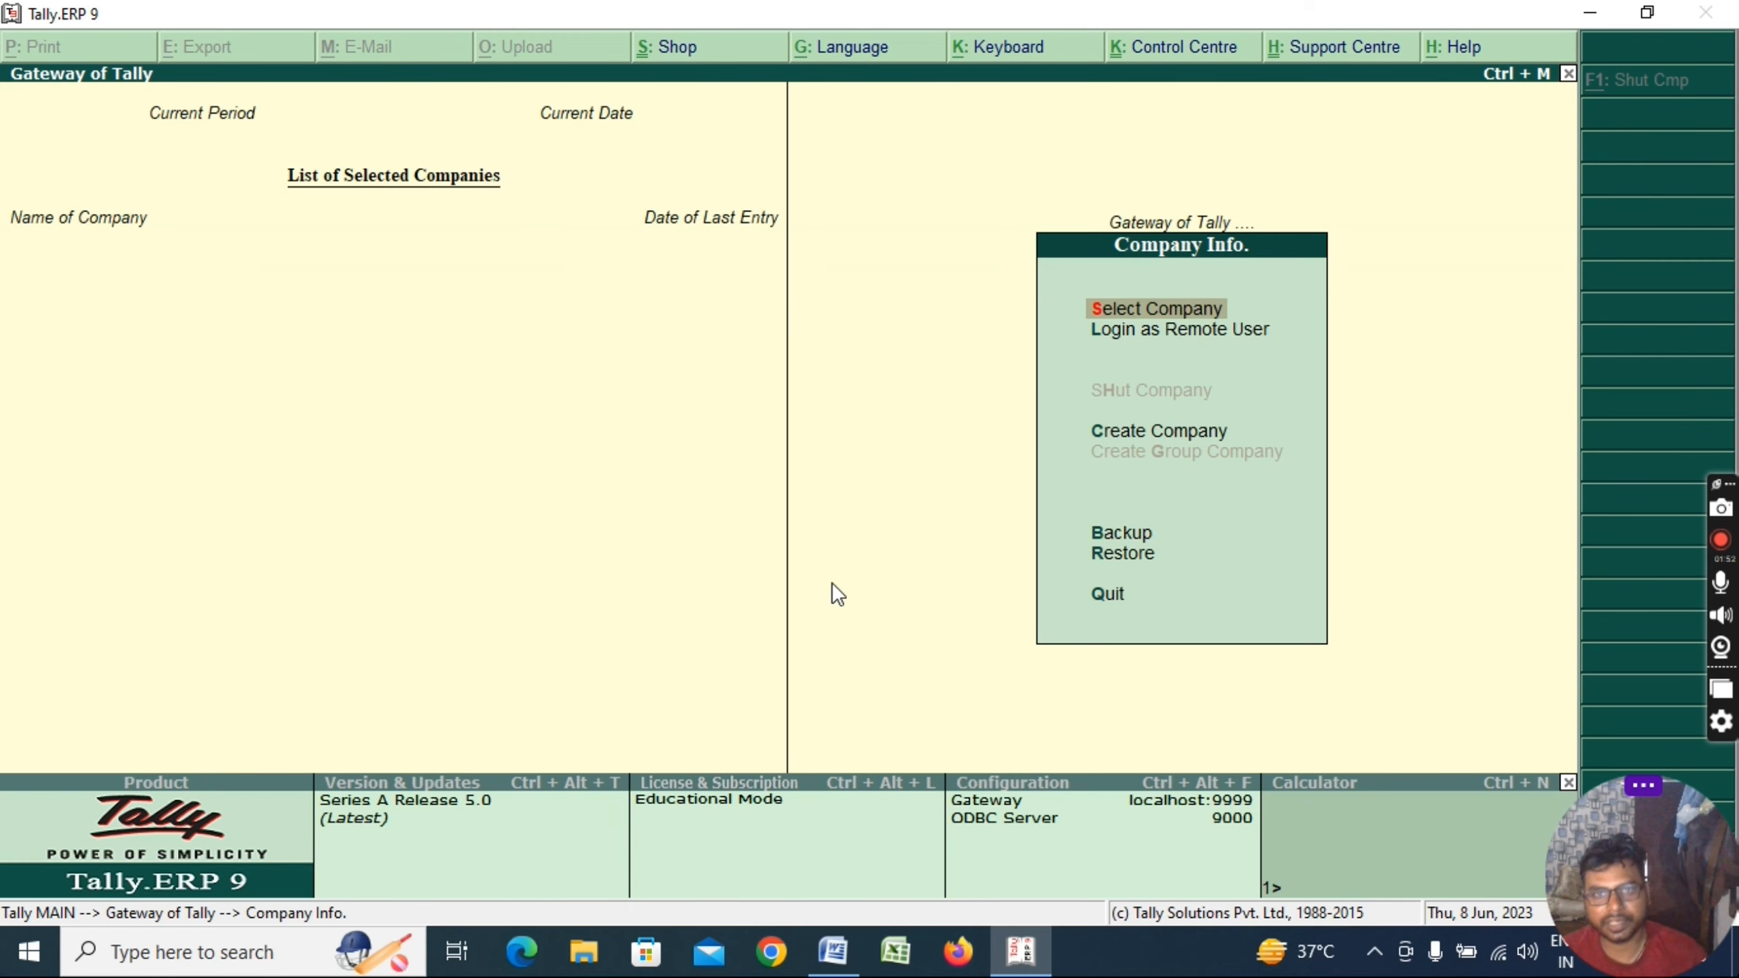
Open the Company Creation form via Create Company
{"action": "key", "text": "Down"}
{"action": "key", "text": "Down"}
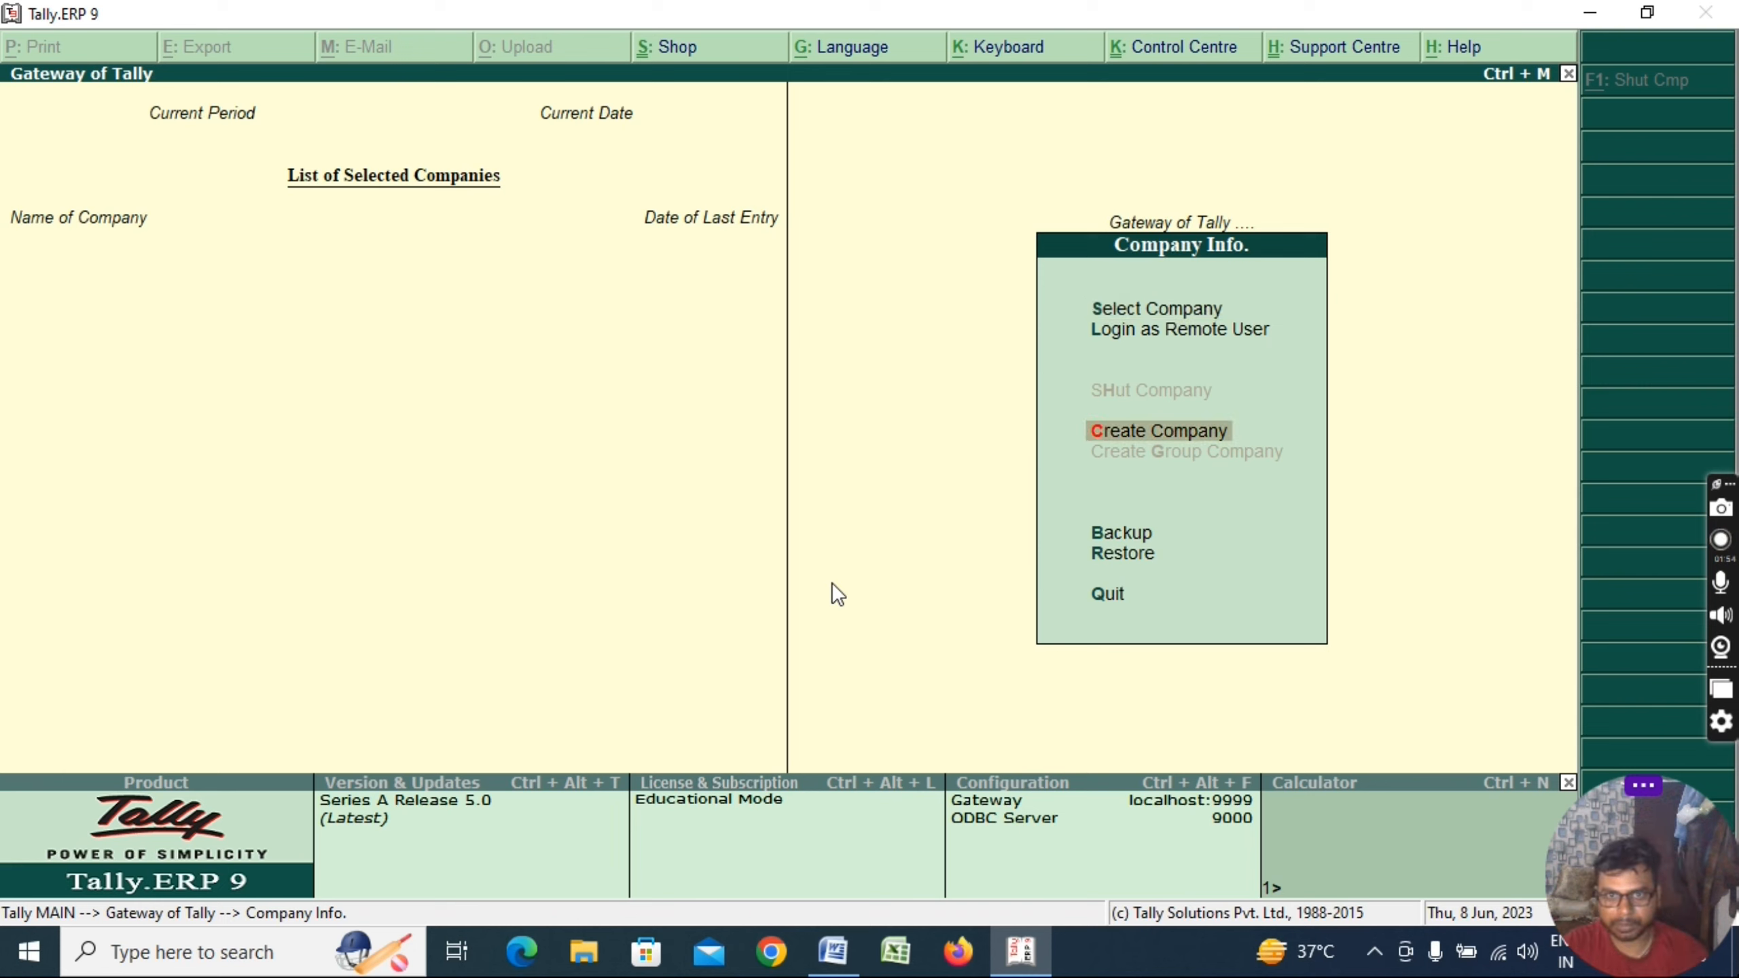
{"action": "key", "text": "Escape"}
{"action": "key", "text": "Escape"}
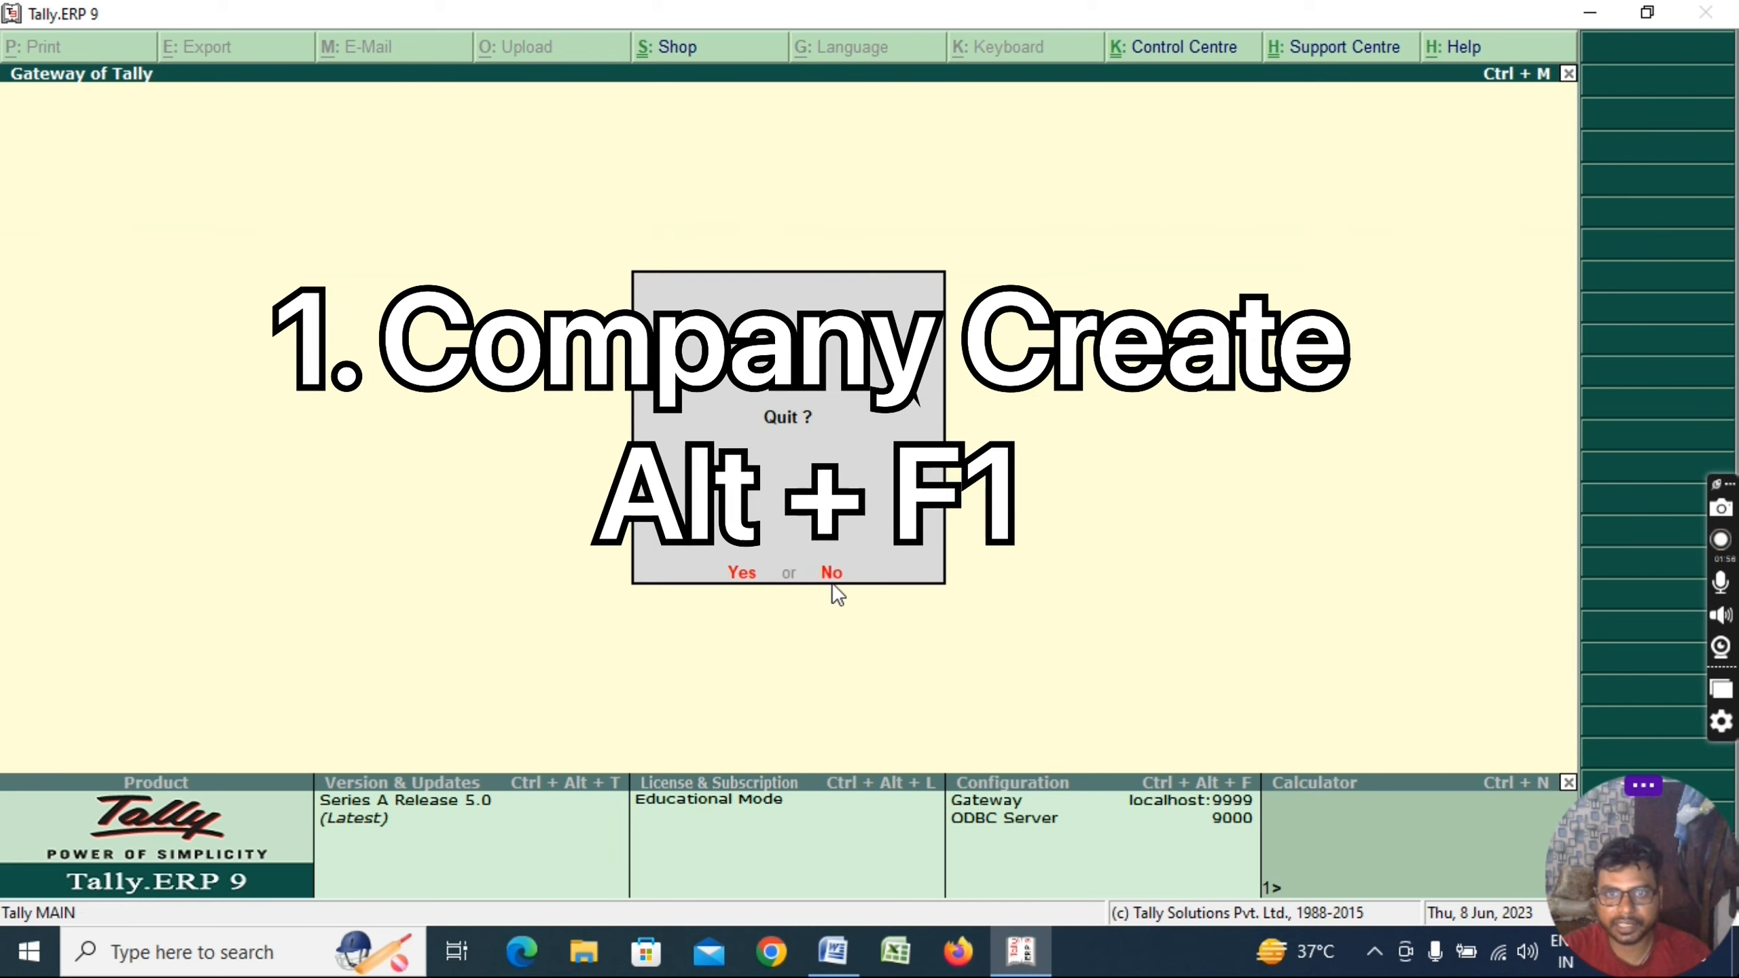
{"action": "key", "text": "Escape"}
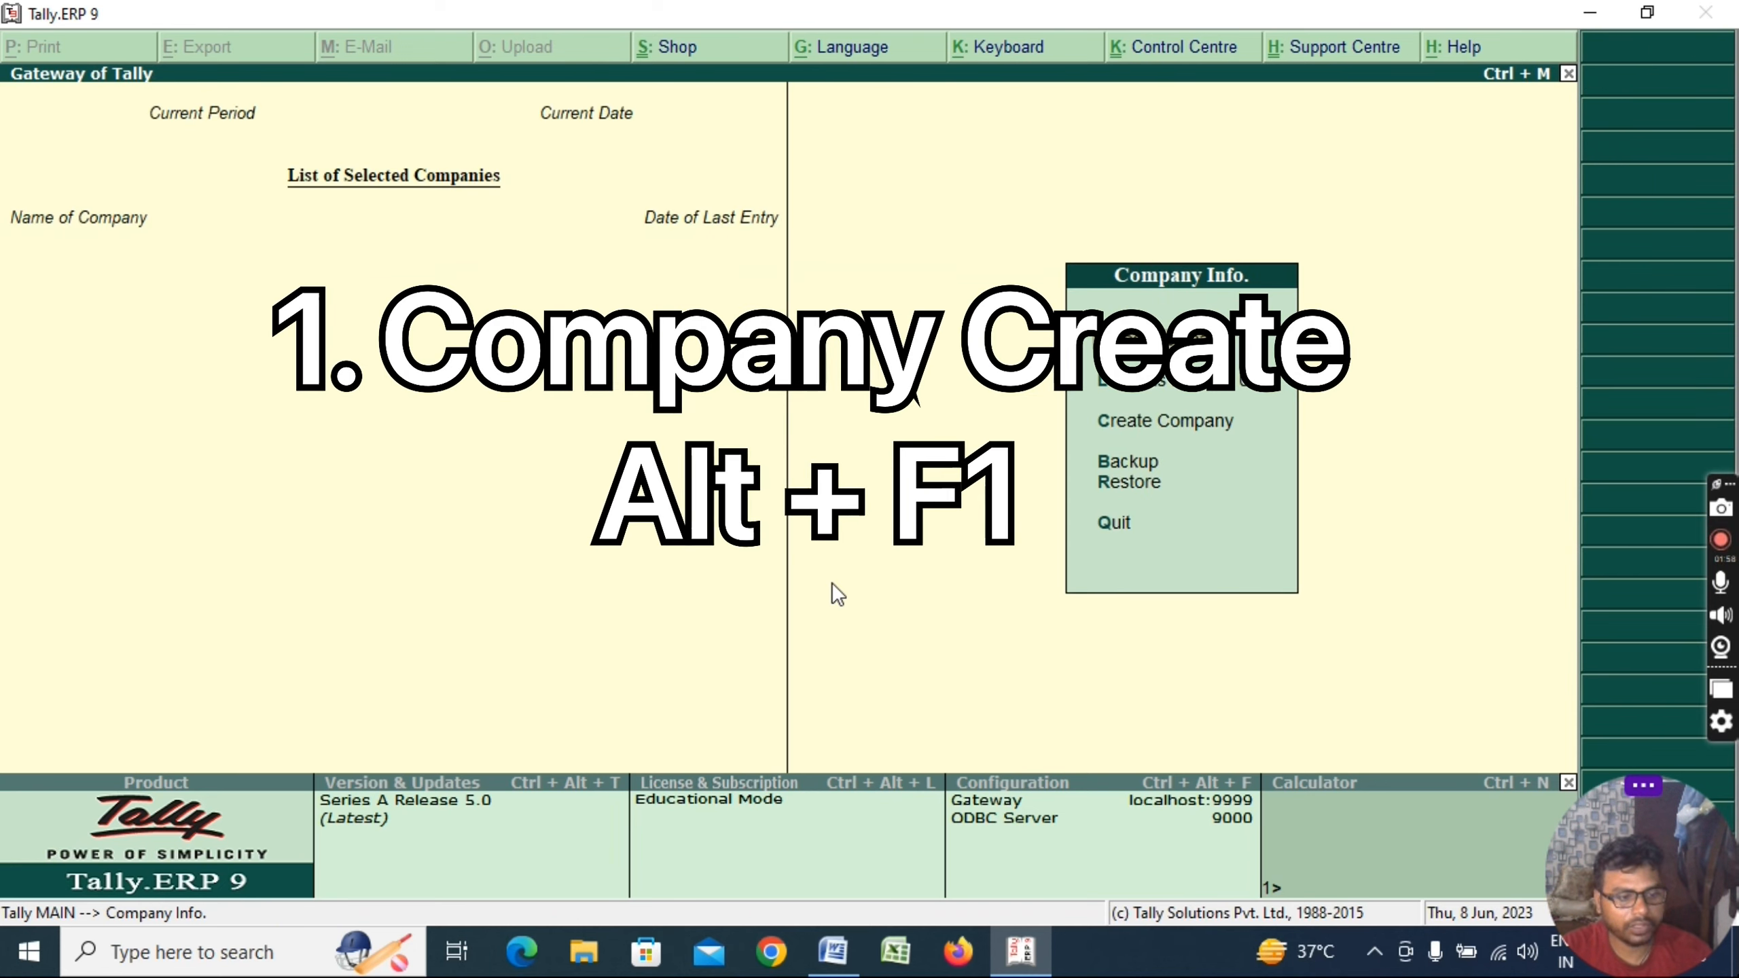
{"action": "key", "text": "Down"}
{"action": "key", "text": "Up"}
{"action": "key", "text": "Down"}
{"action": "key", "text": "Down"}
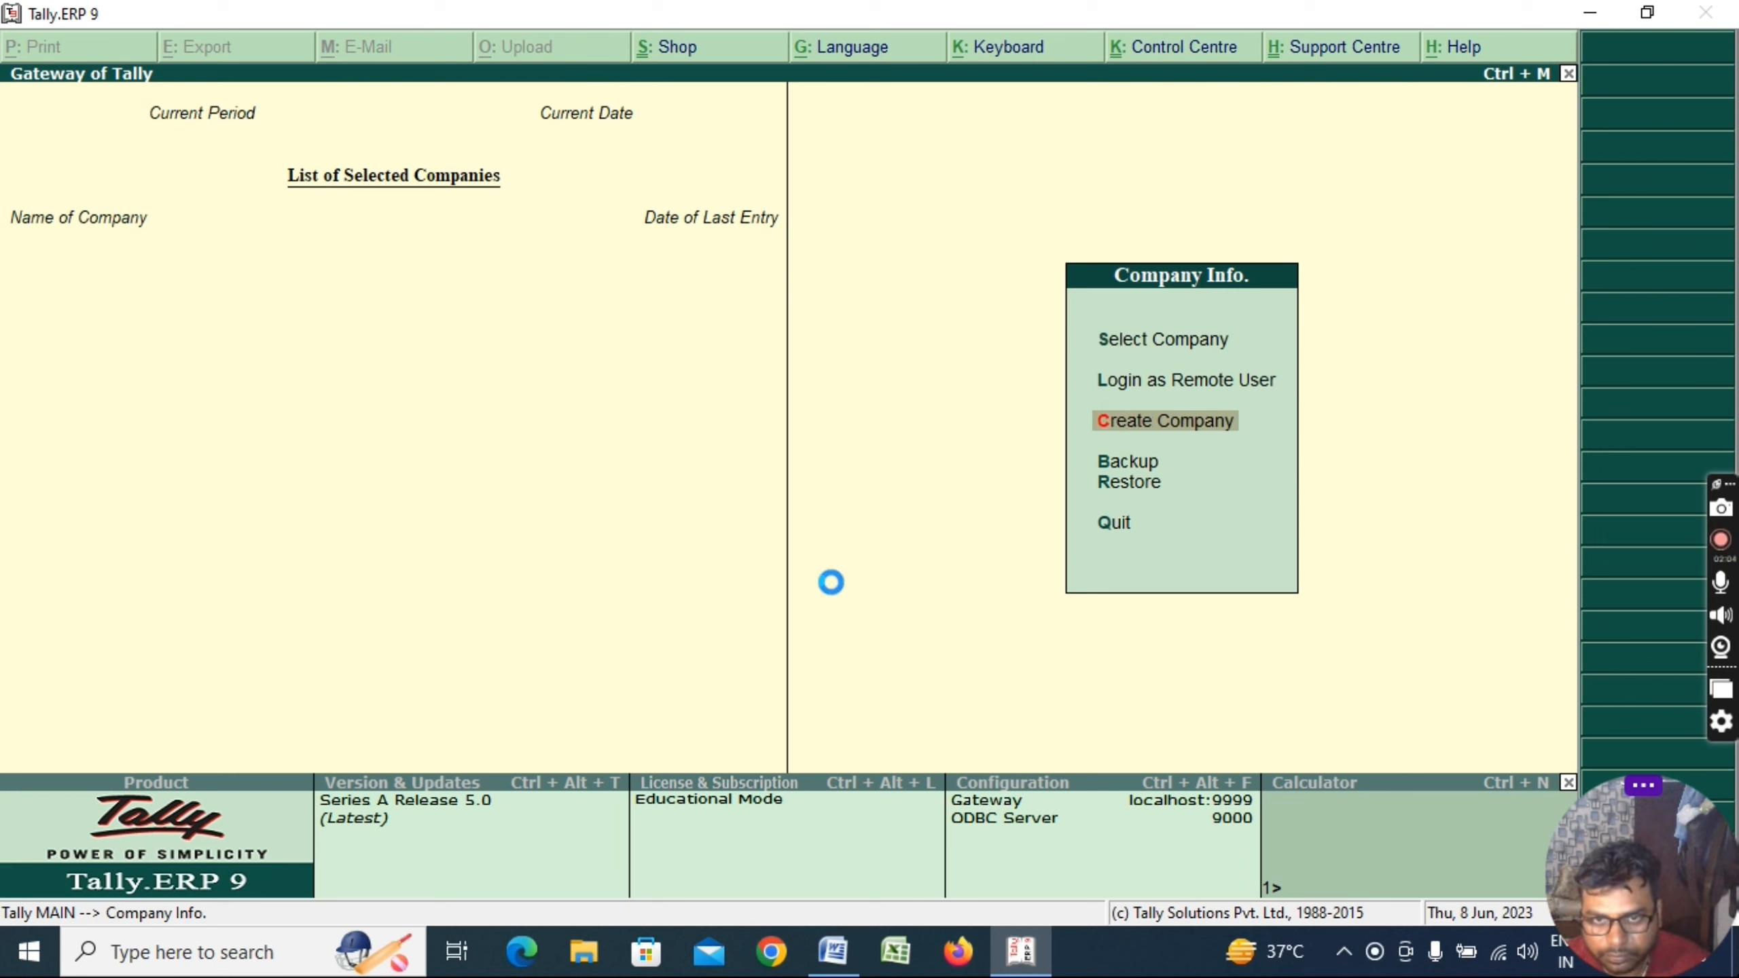
{"action": "key", "text": "Return"}
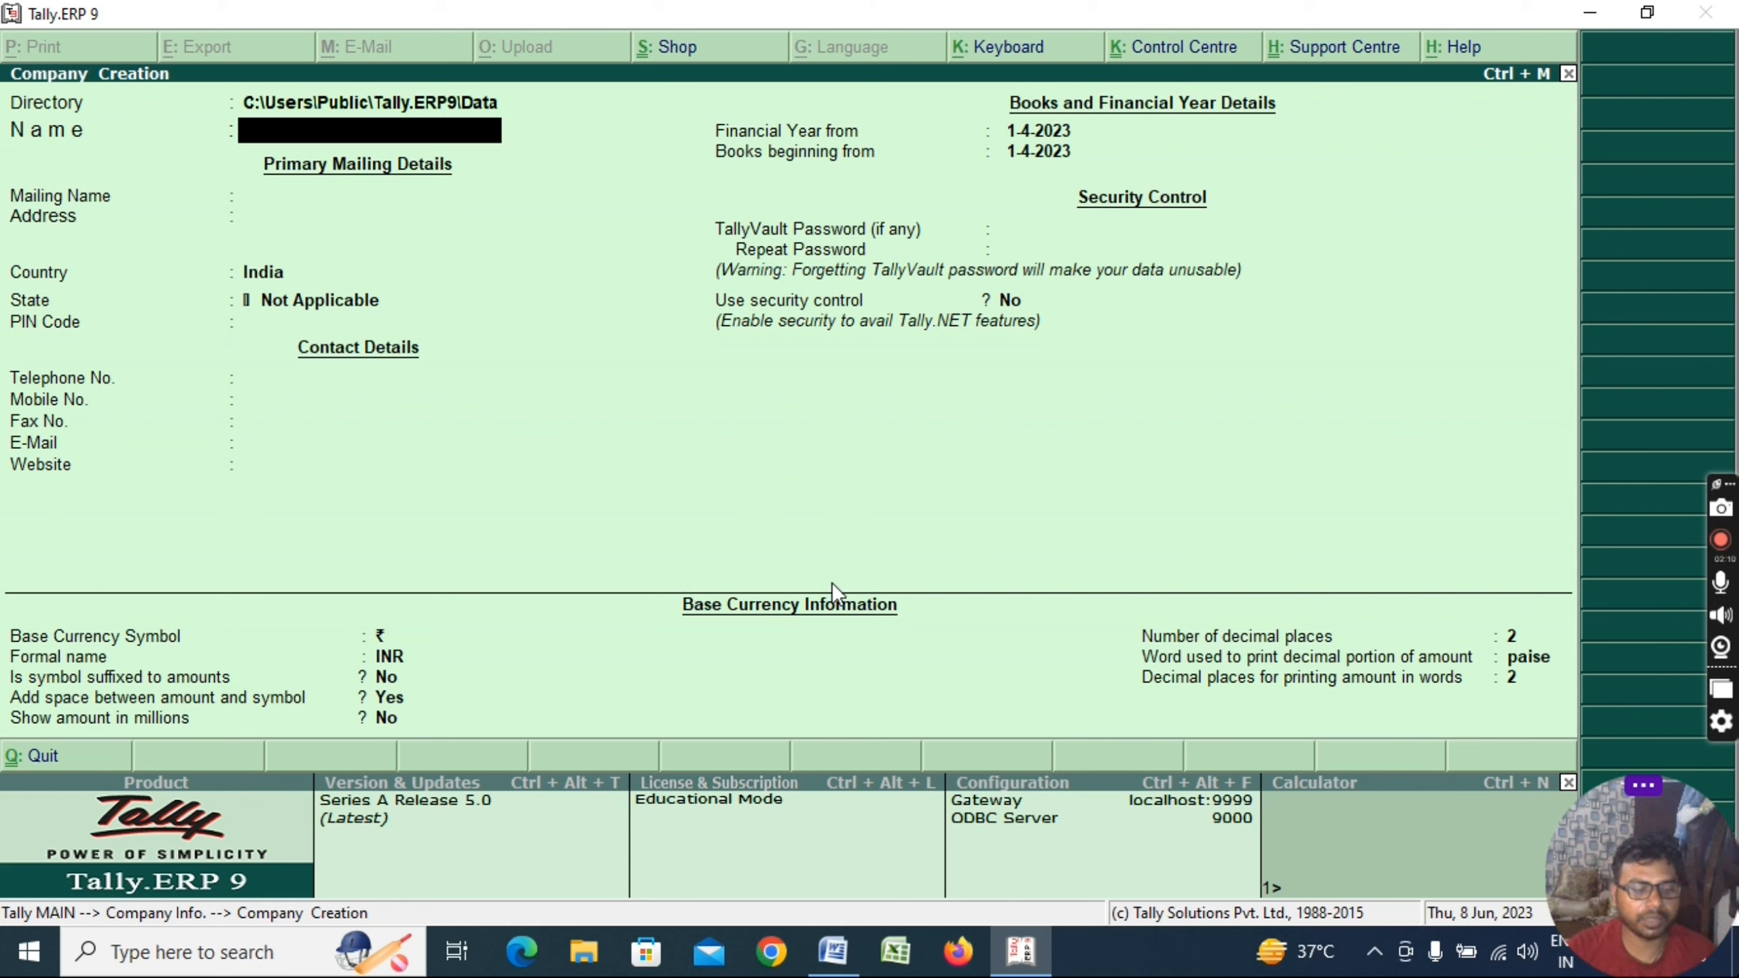
Name the company UMESH TRADING CO. with address DELHI, state Delhi and PIN 110044
{"action": "type", "text": "UMESH"}
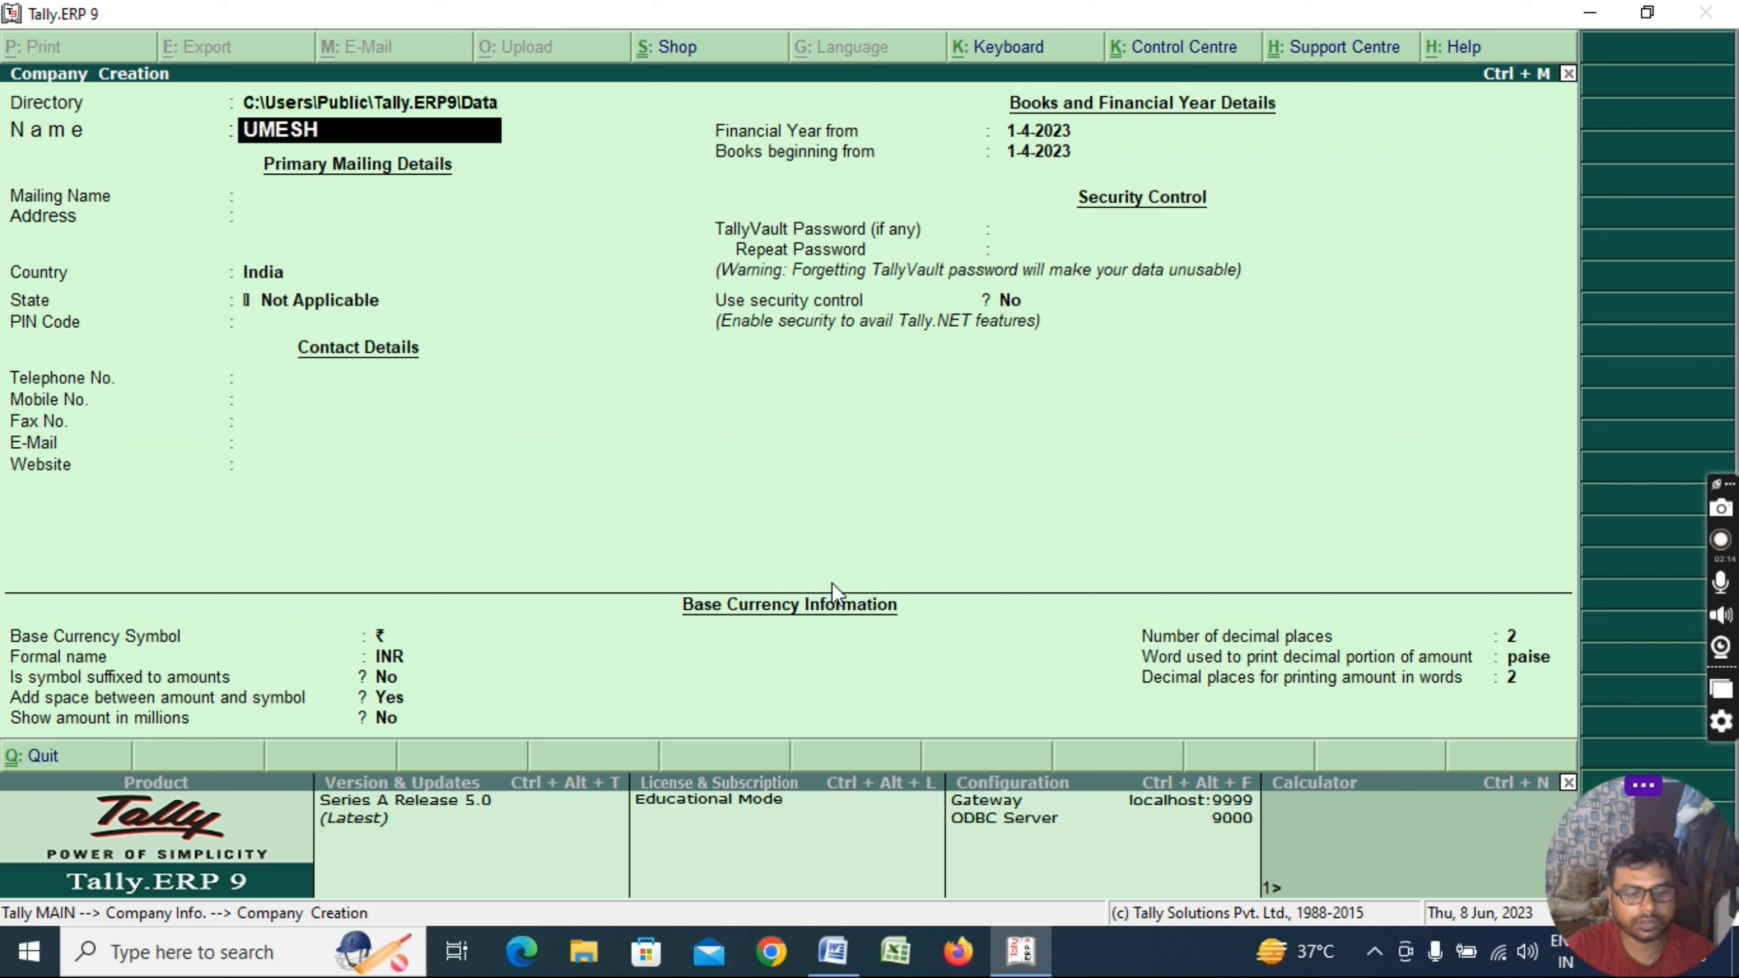
{"action": "type", "text": " TRADING"}
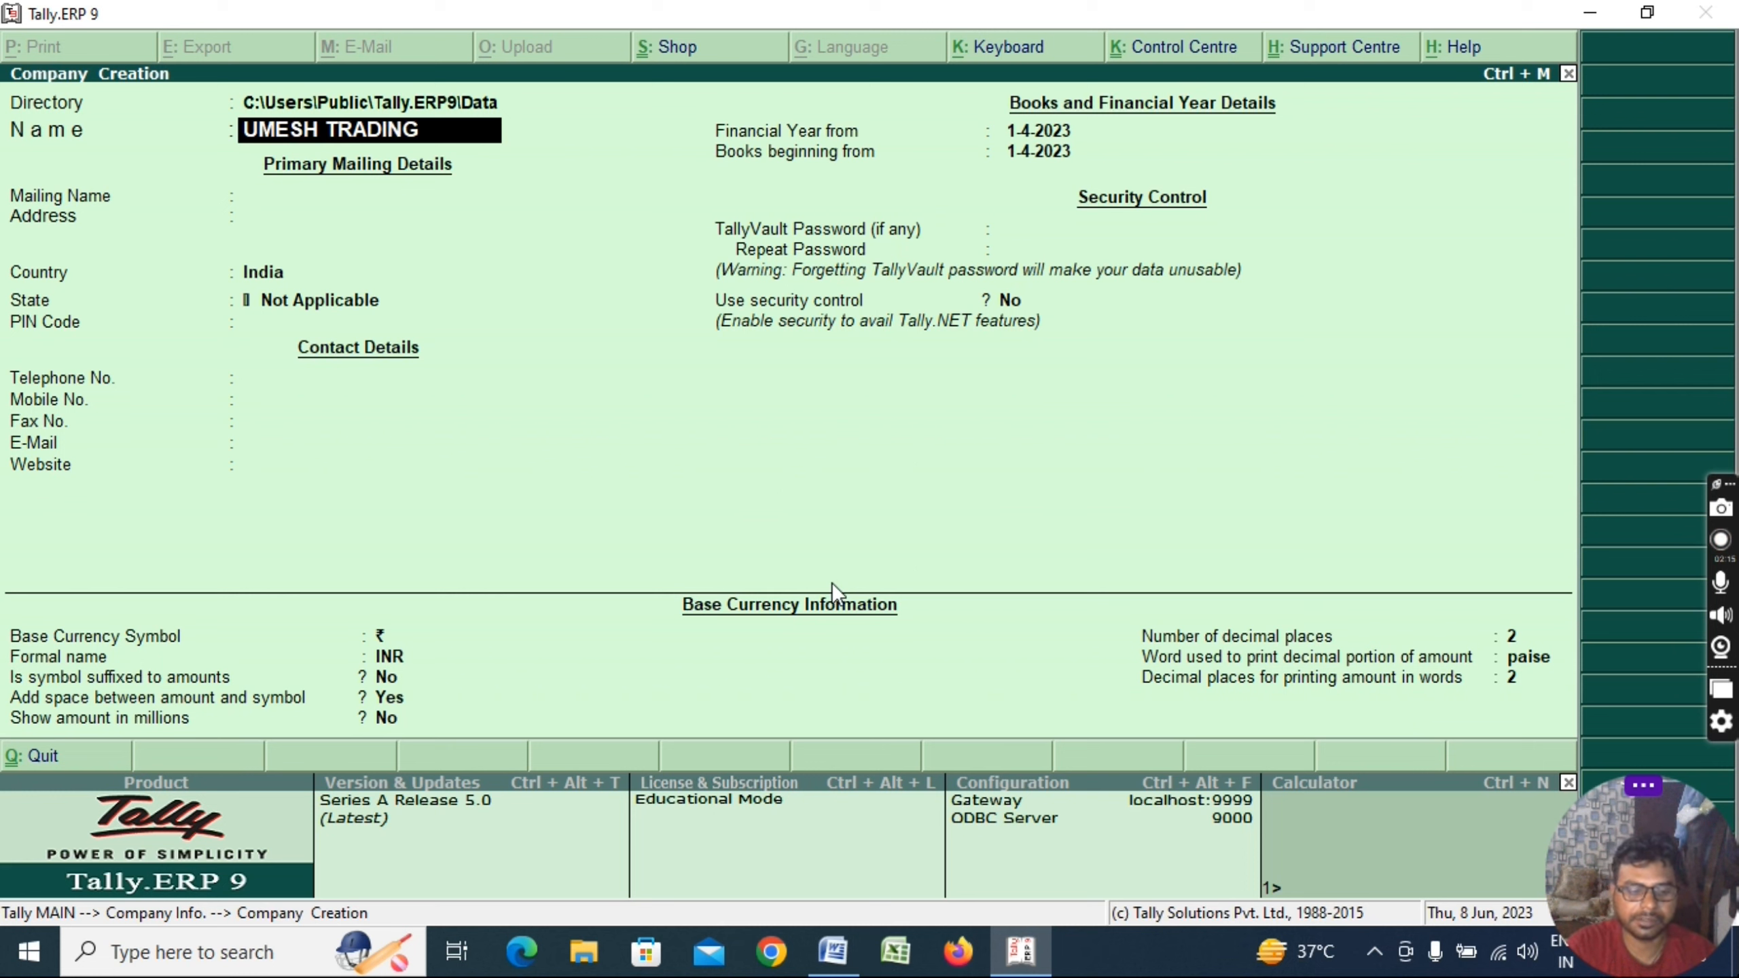
{"action": "type", "text": " CO."}
{"action": "key", "text": "Return"}
{"action": "key", "text": "Return"}
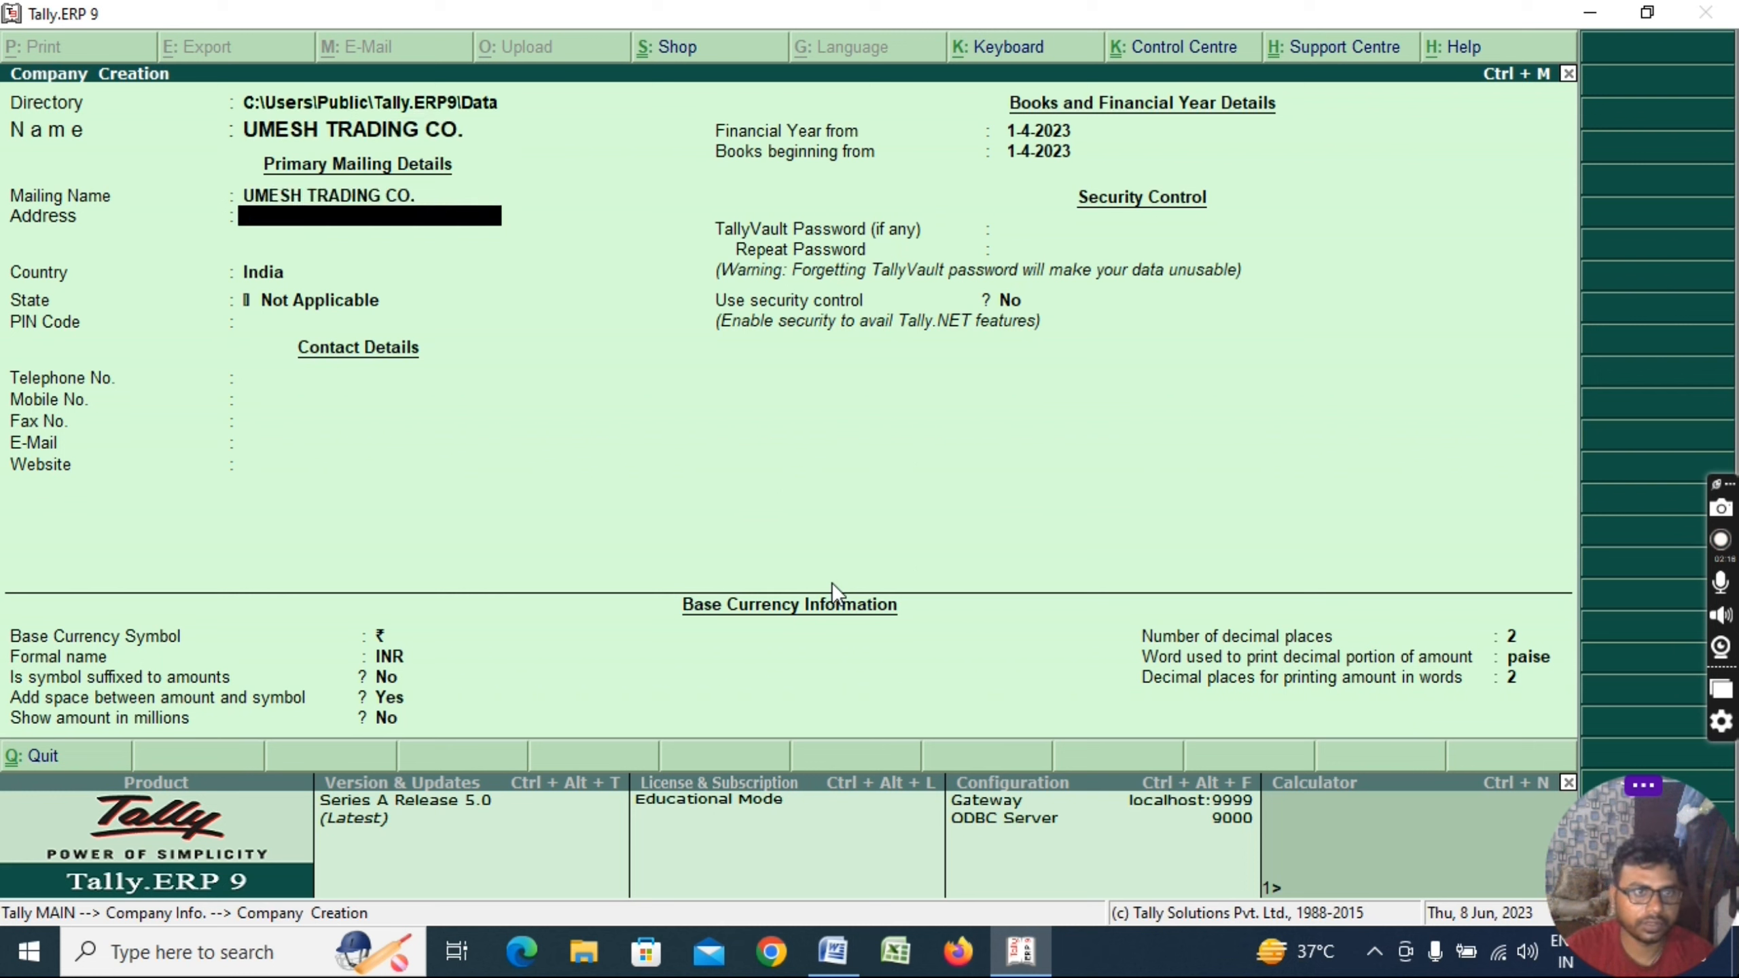
{"action": "type", "text": "DELHI"}
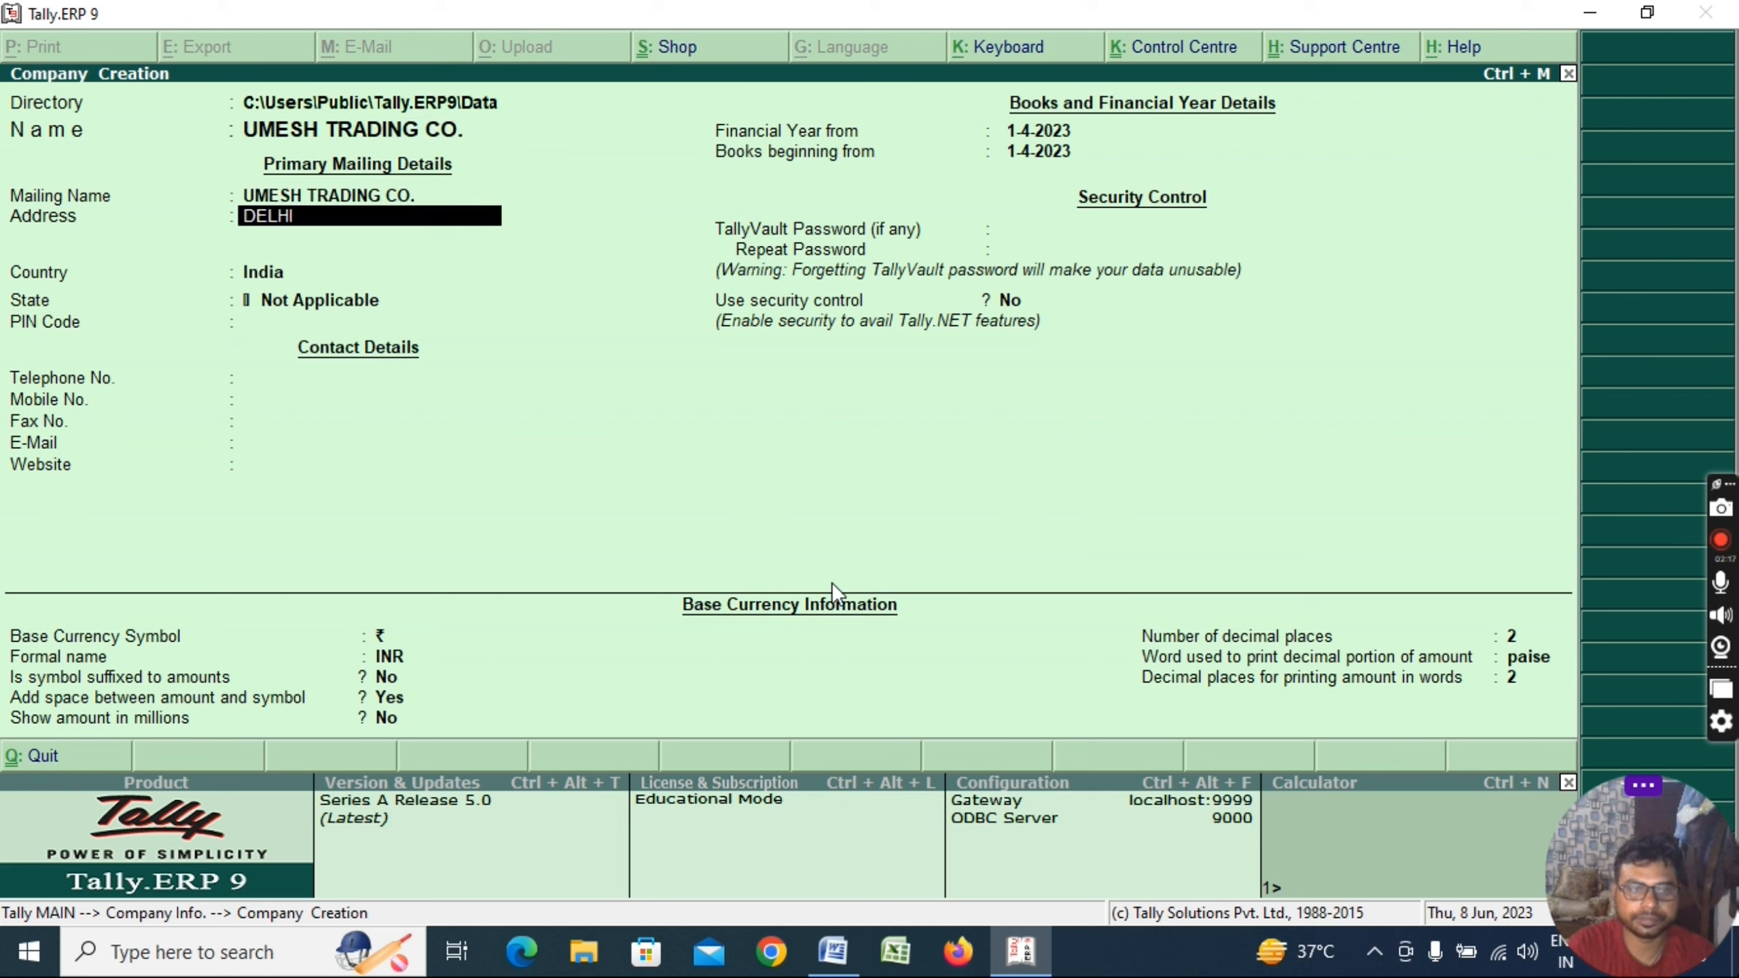
{"action": "key", "text": "Return"}
{"action": "key", "text": "Return"}
{"action": "key", "text": "Return"}
{"action": "type", "text": "DE"}
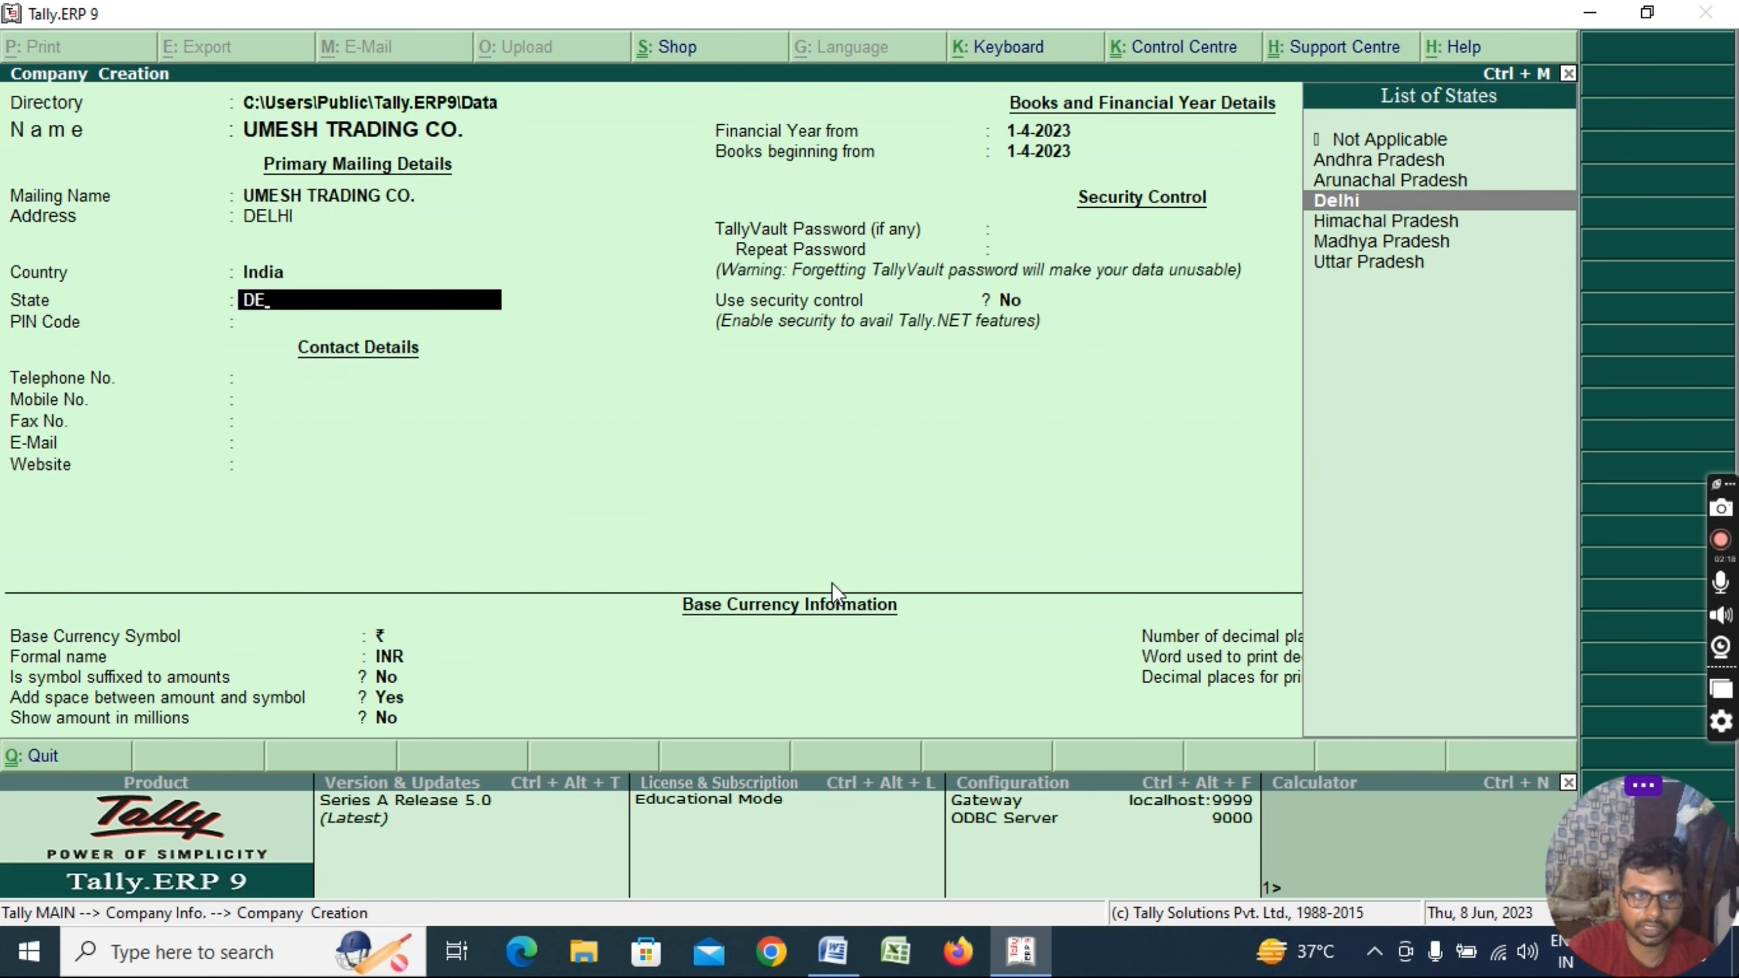
{"action": "key", "text": "Return"}
{"action": "type", "text": "110044"}
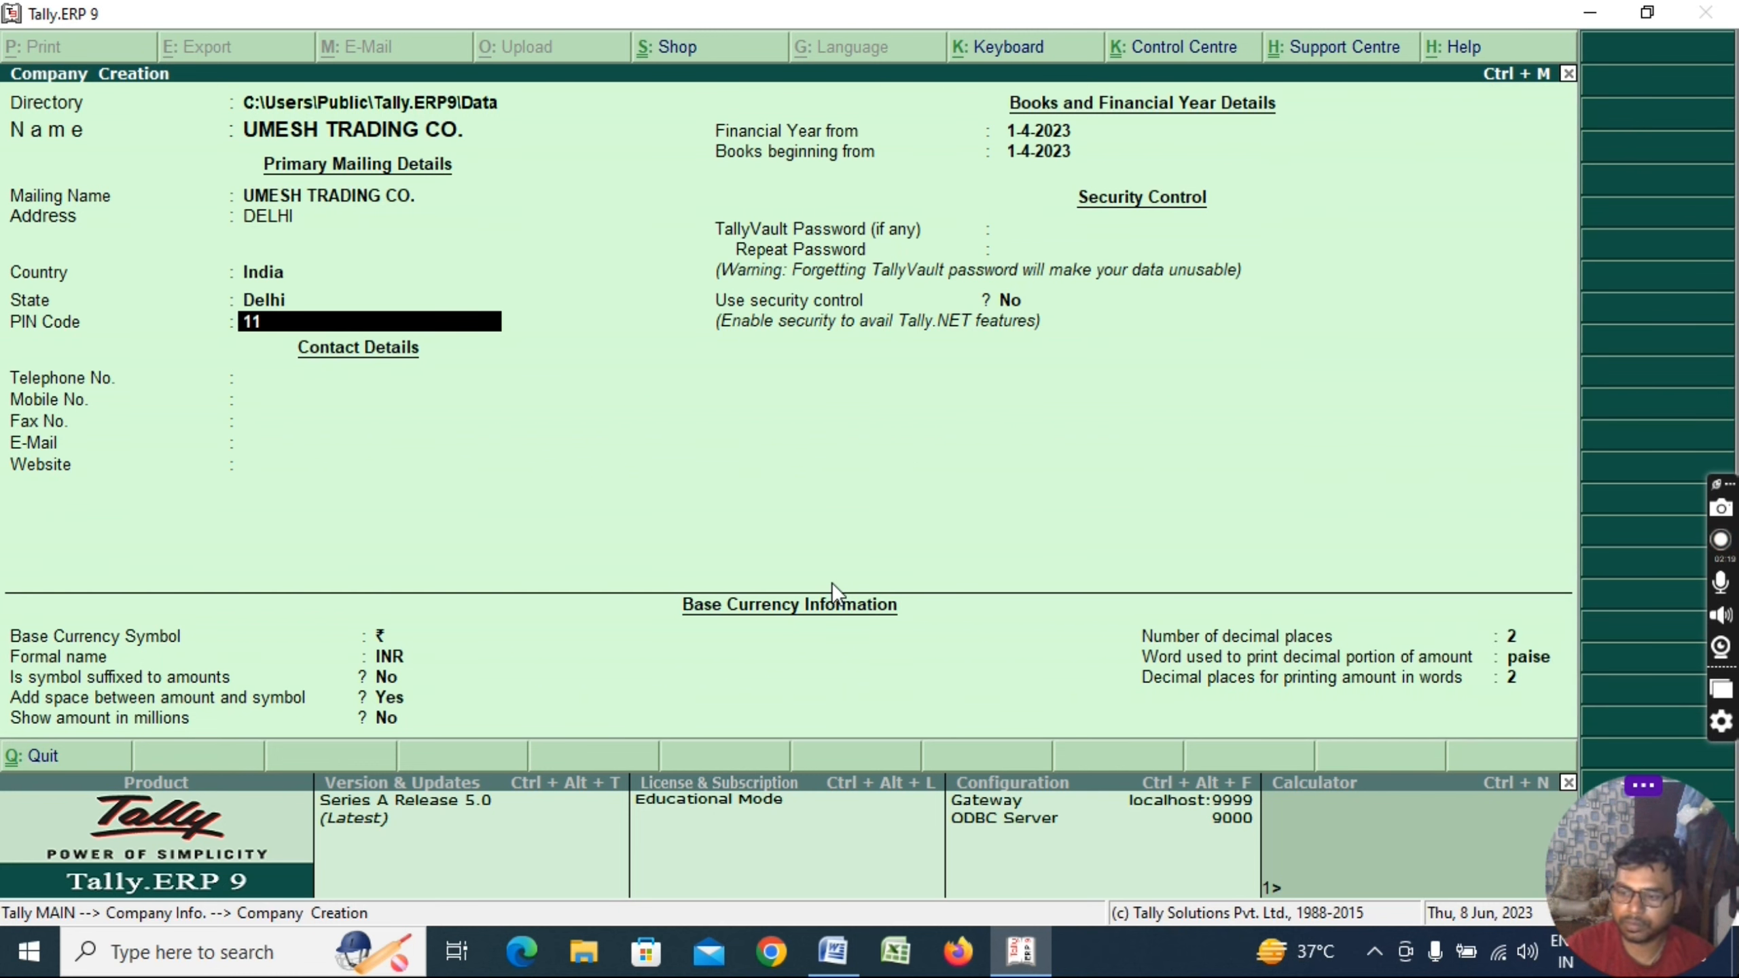
Fill in the company's telephone, mobile, fax and e-mail contact details
{"action": "key", "text": "Return"}
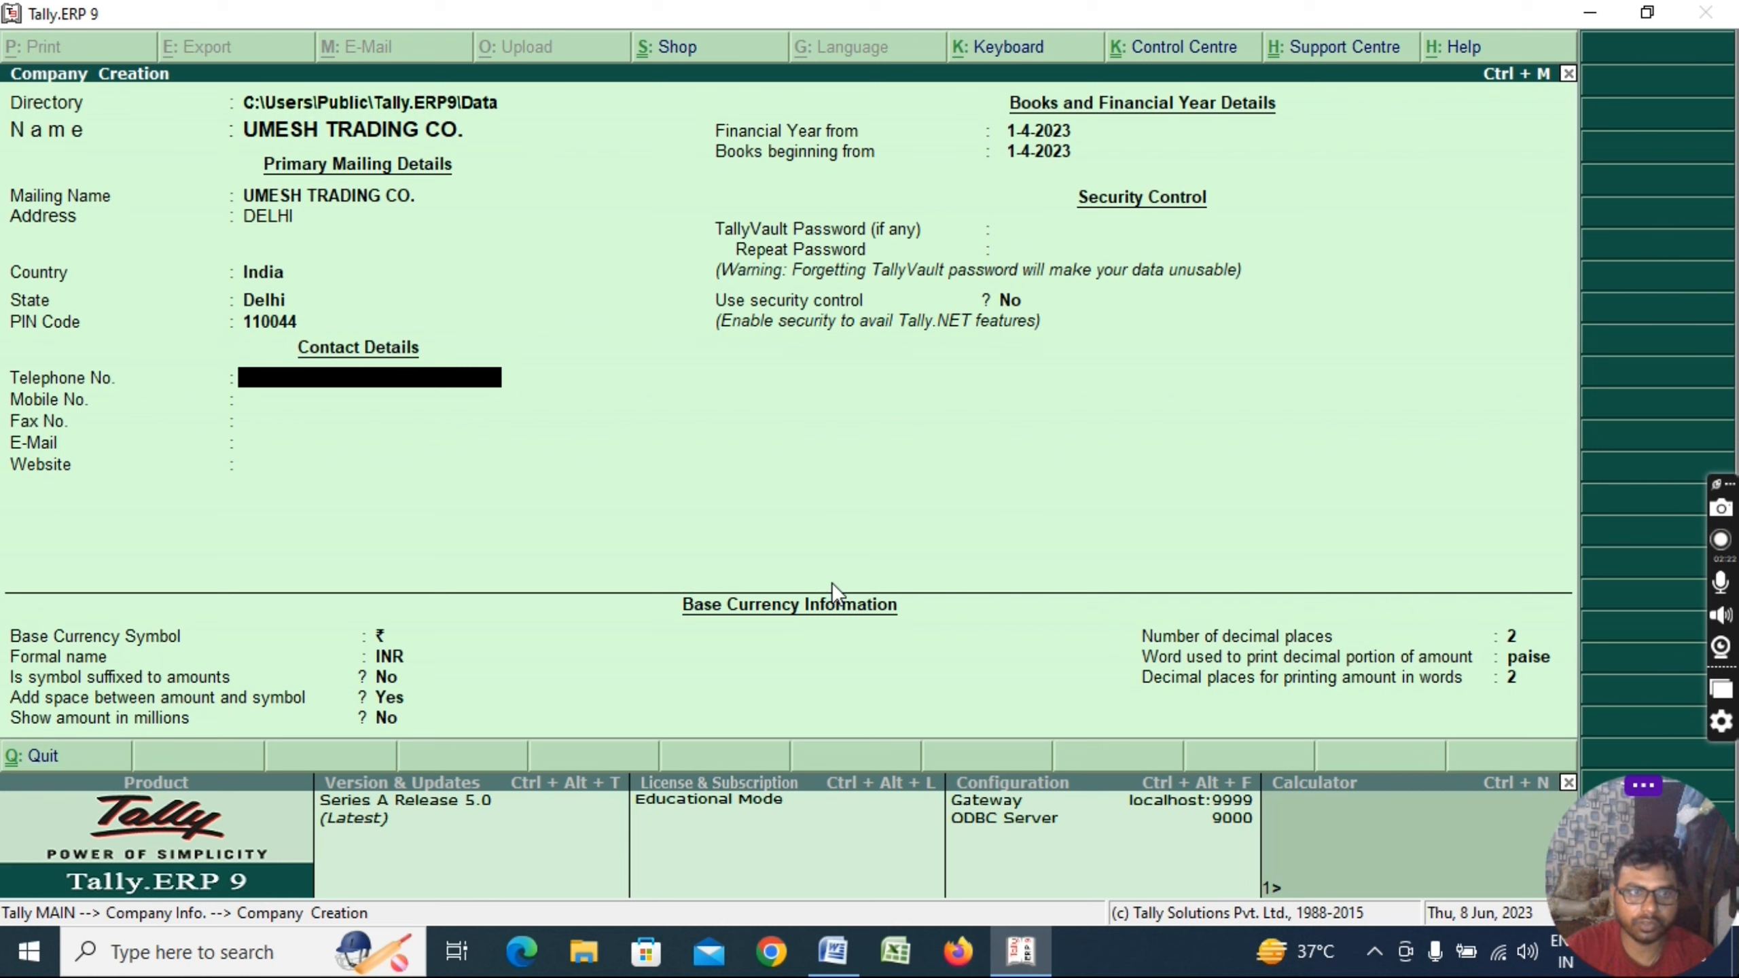
{"action": "type", "text": "XXXXXXX"}
{"action": "key", "text": "Return"}
{"action": "type", "text": "XX"}
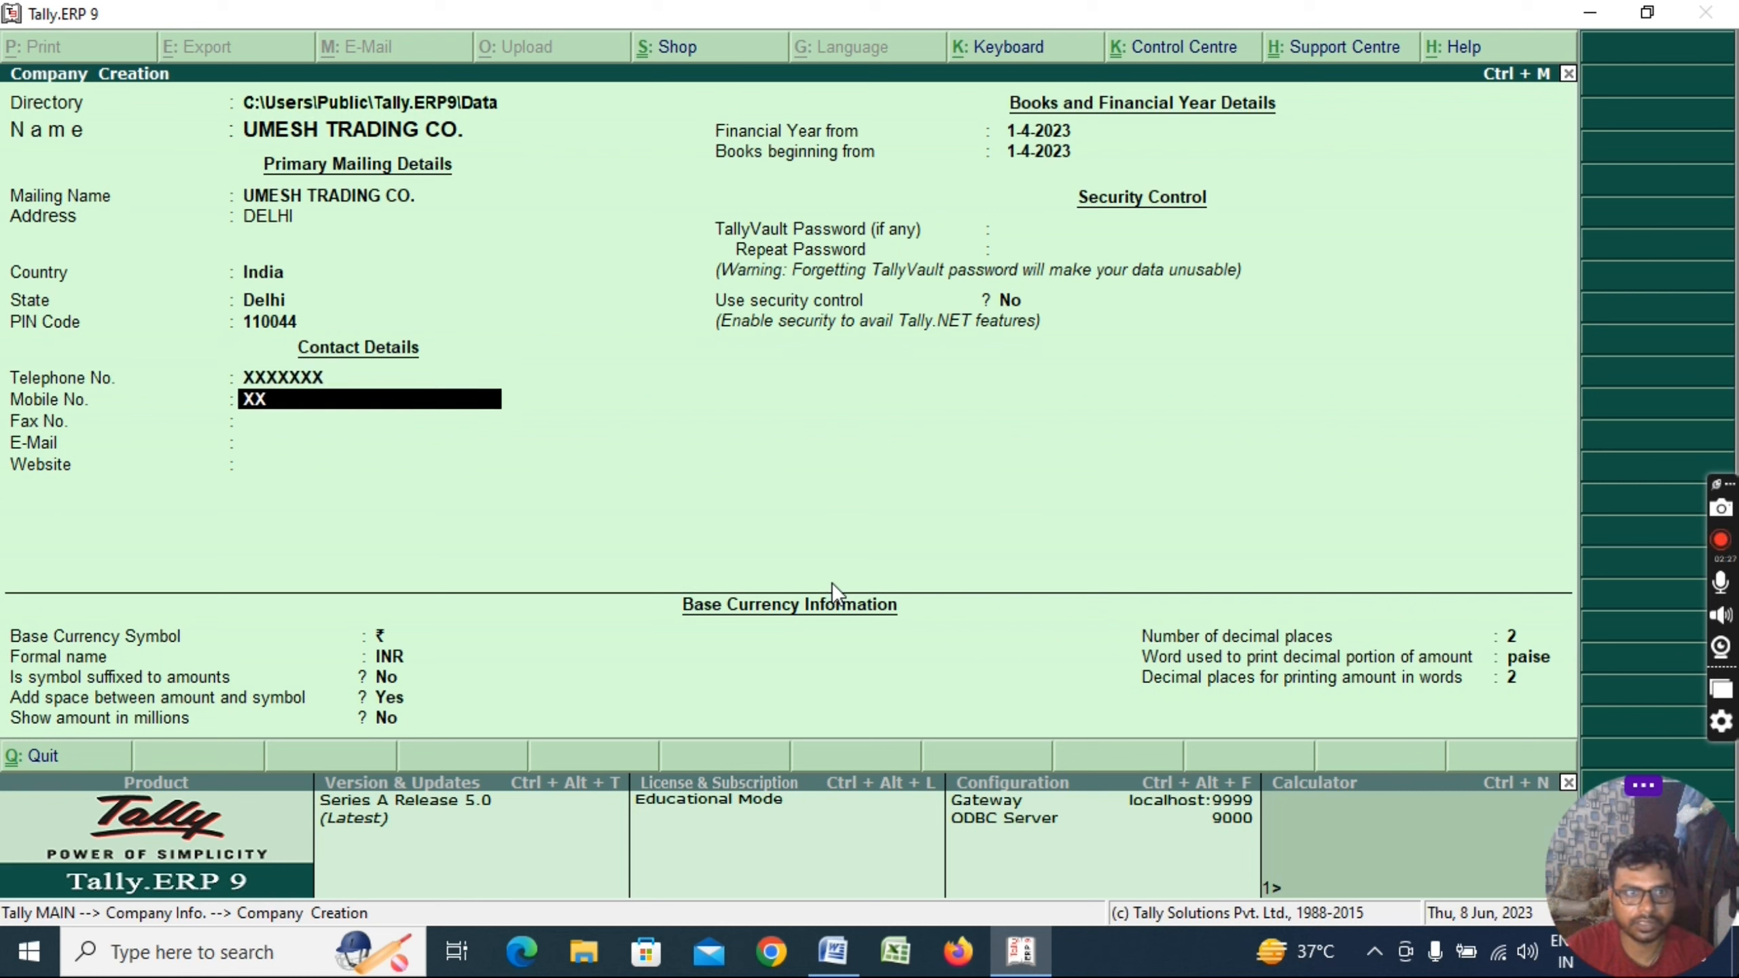
{"action": "type", "text": "XXXXX"}
{"action": "key", "text": "Return"}
{"action": "type", "text": "X"}
{"action": "key", "text": "Return"}
{"action": "key", "text": "Return"}
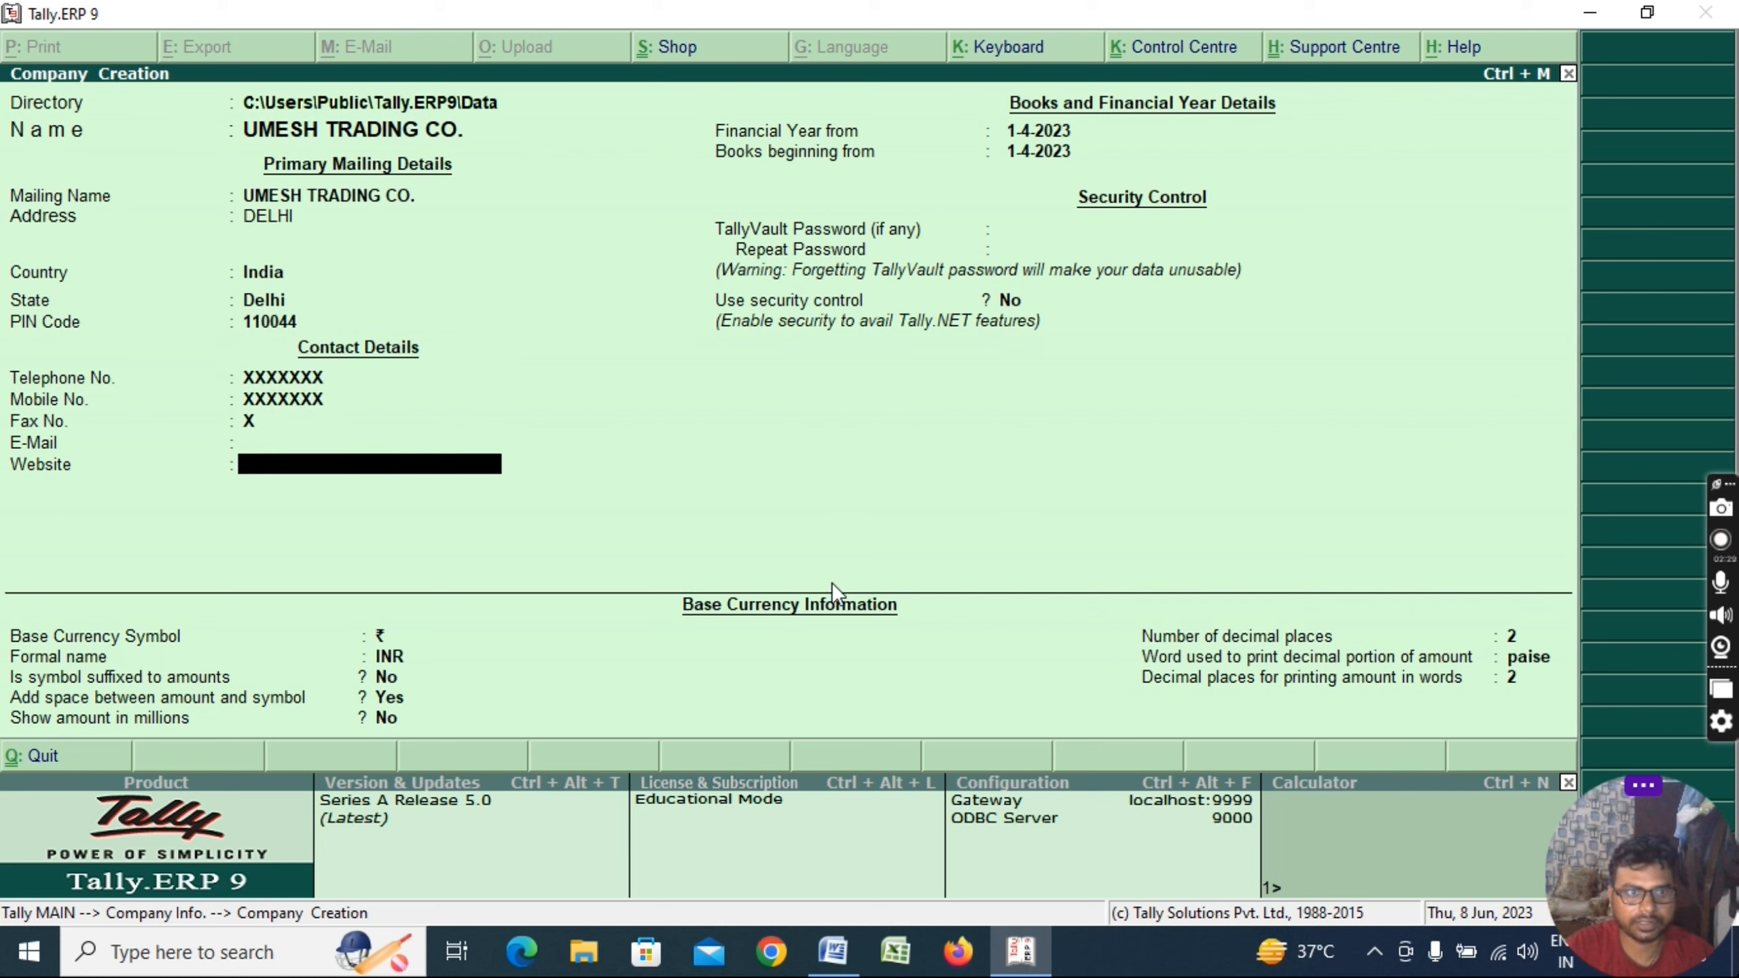
{"action": "key", "text": "BackSpace"}
{"action": "type", "text": "XXXXXXXXXX"}
{"action": "key", "text": "Return"}
{"action": "key", "text": "Return"}
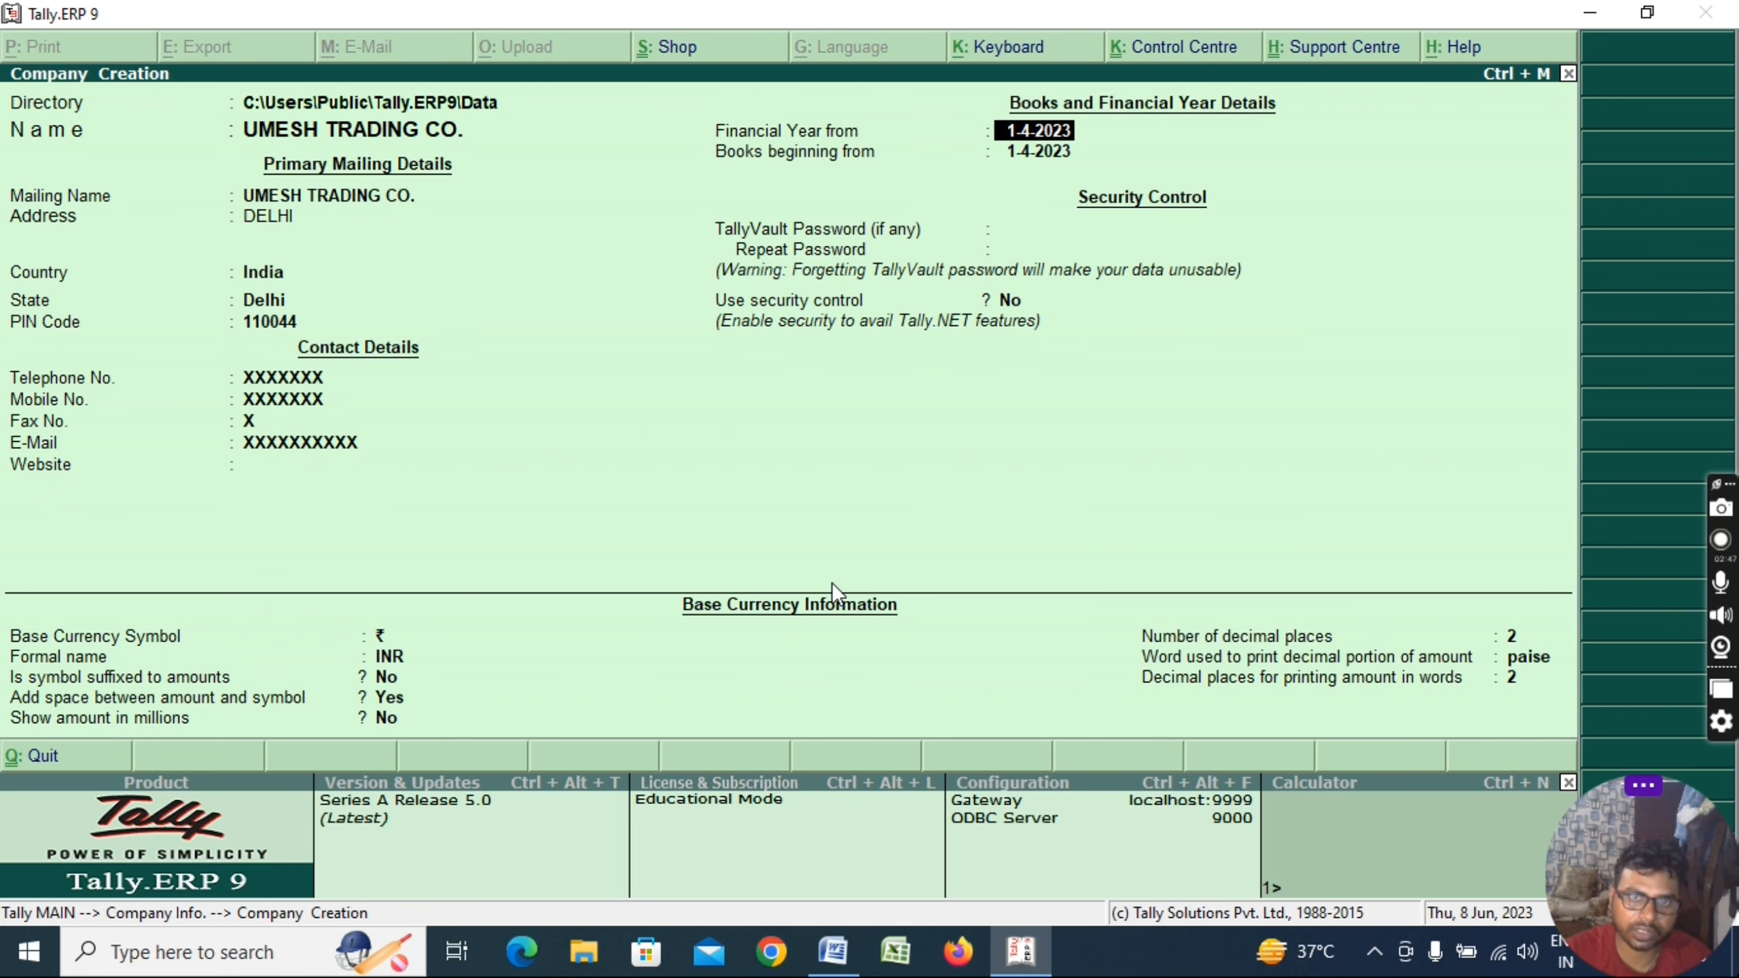
Keep books beginning 1-4-2023 and leave the TallyVault password blank
{"action": "key", "text": "Return"}
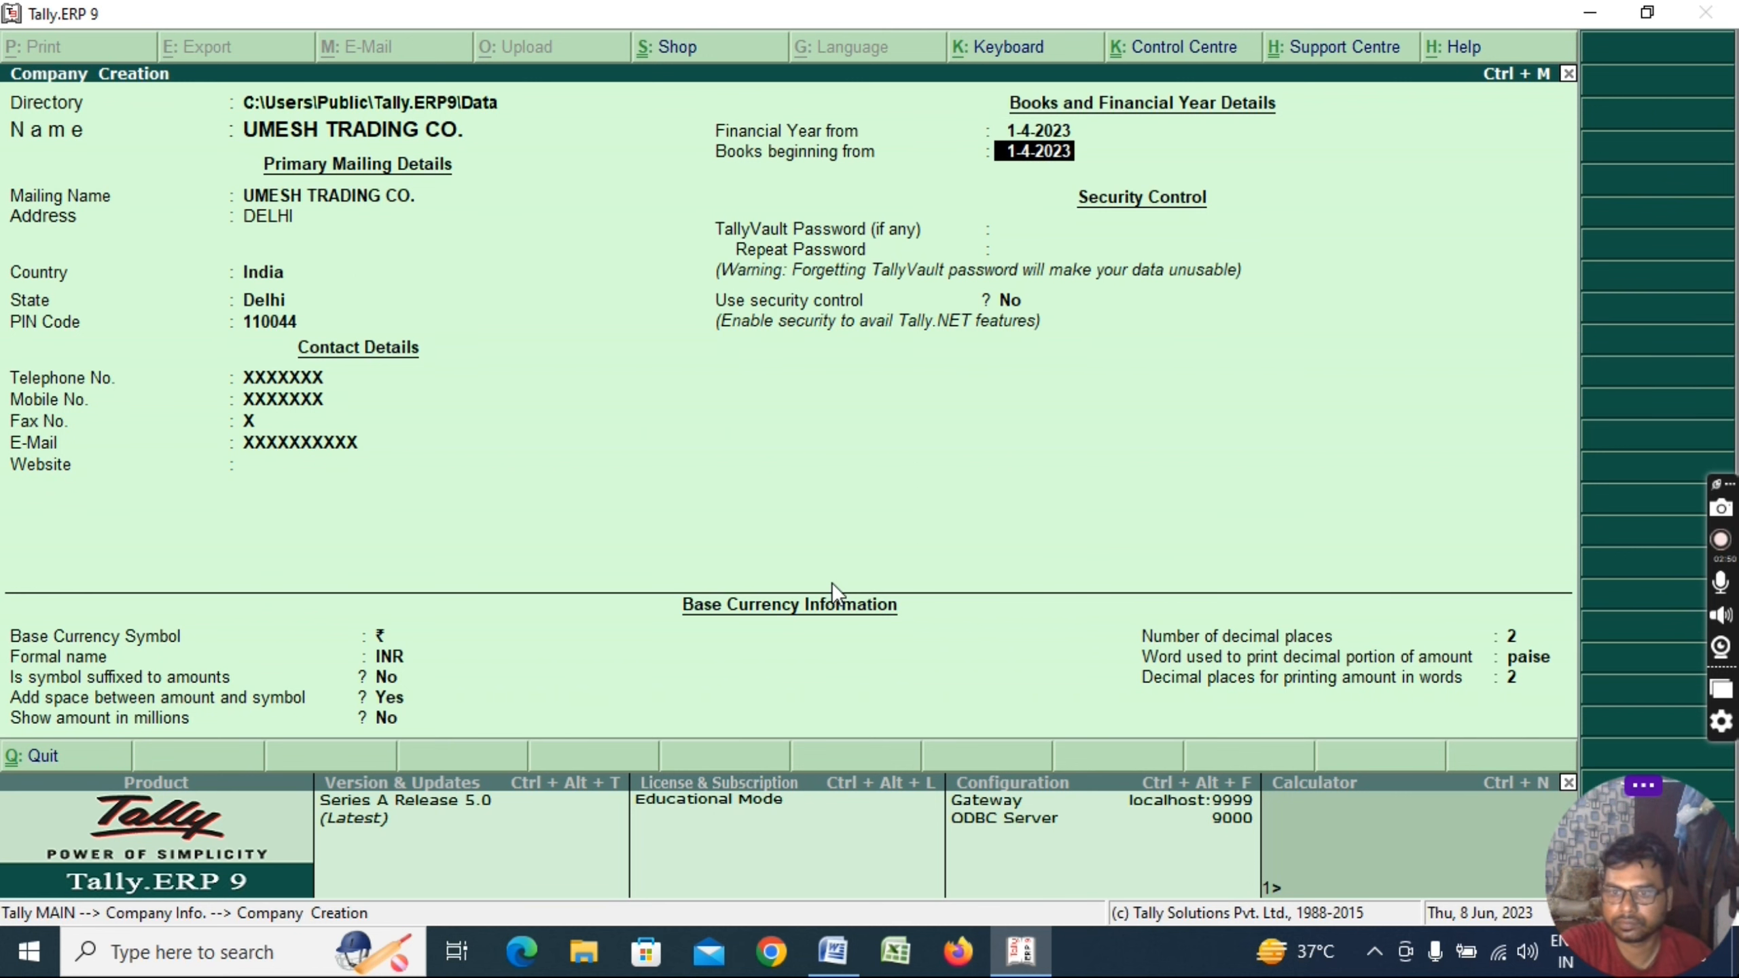
{"action": "left_click", "coordinate": [668, 868]}
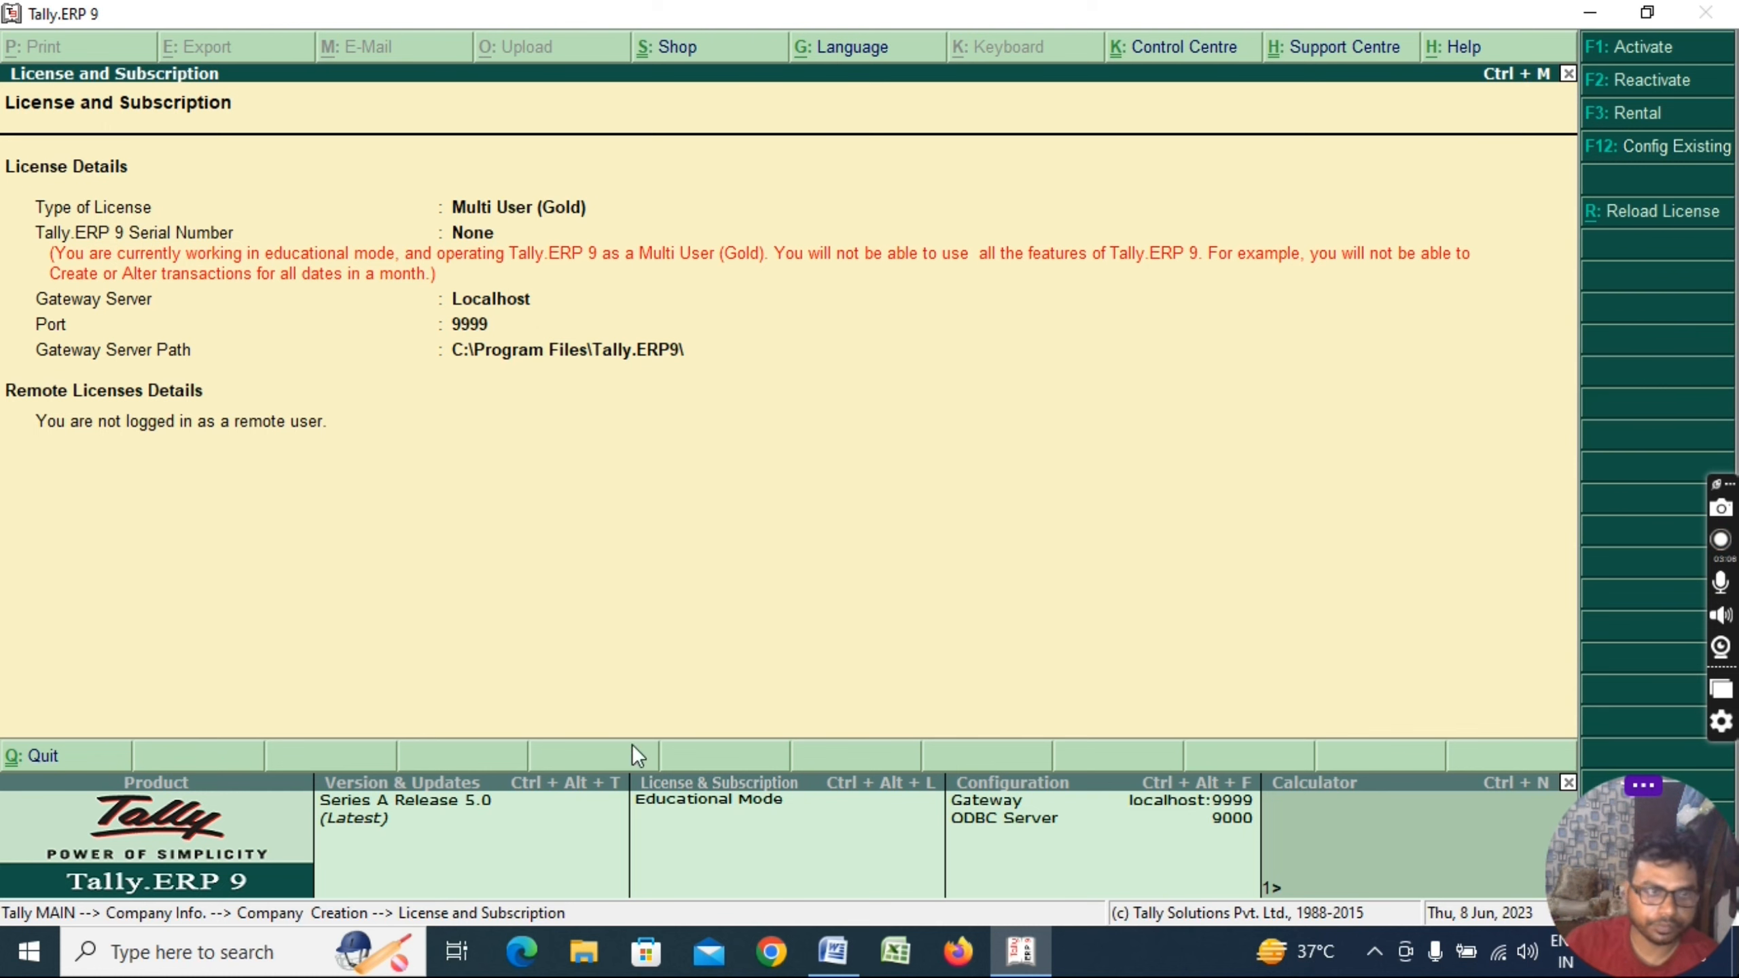
{"action": "key", "text": "Escape"}
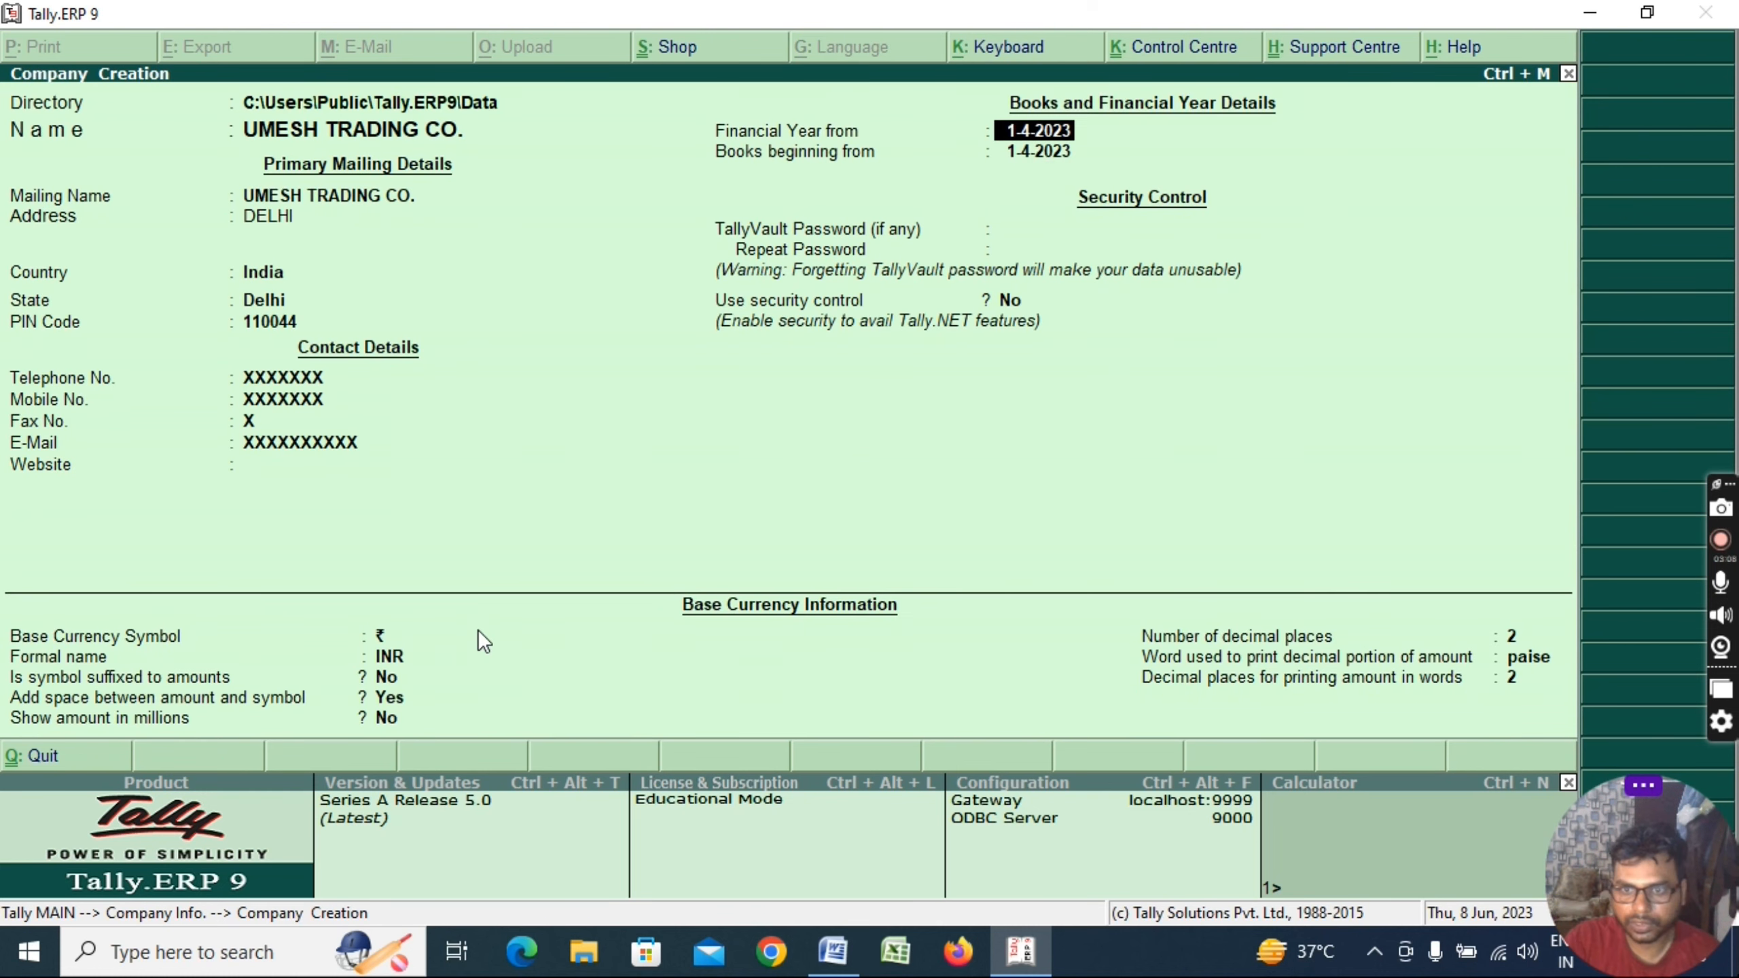
{"action": "key", "text": "Return"}
{"action": "key", "text": "Return"}
{"action": "key", "text": "Return"}
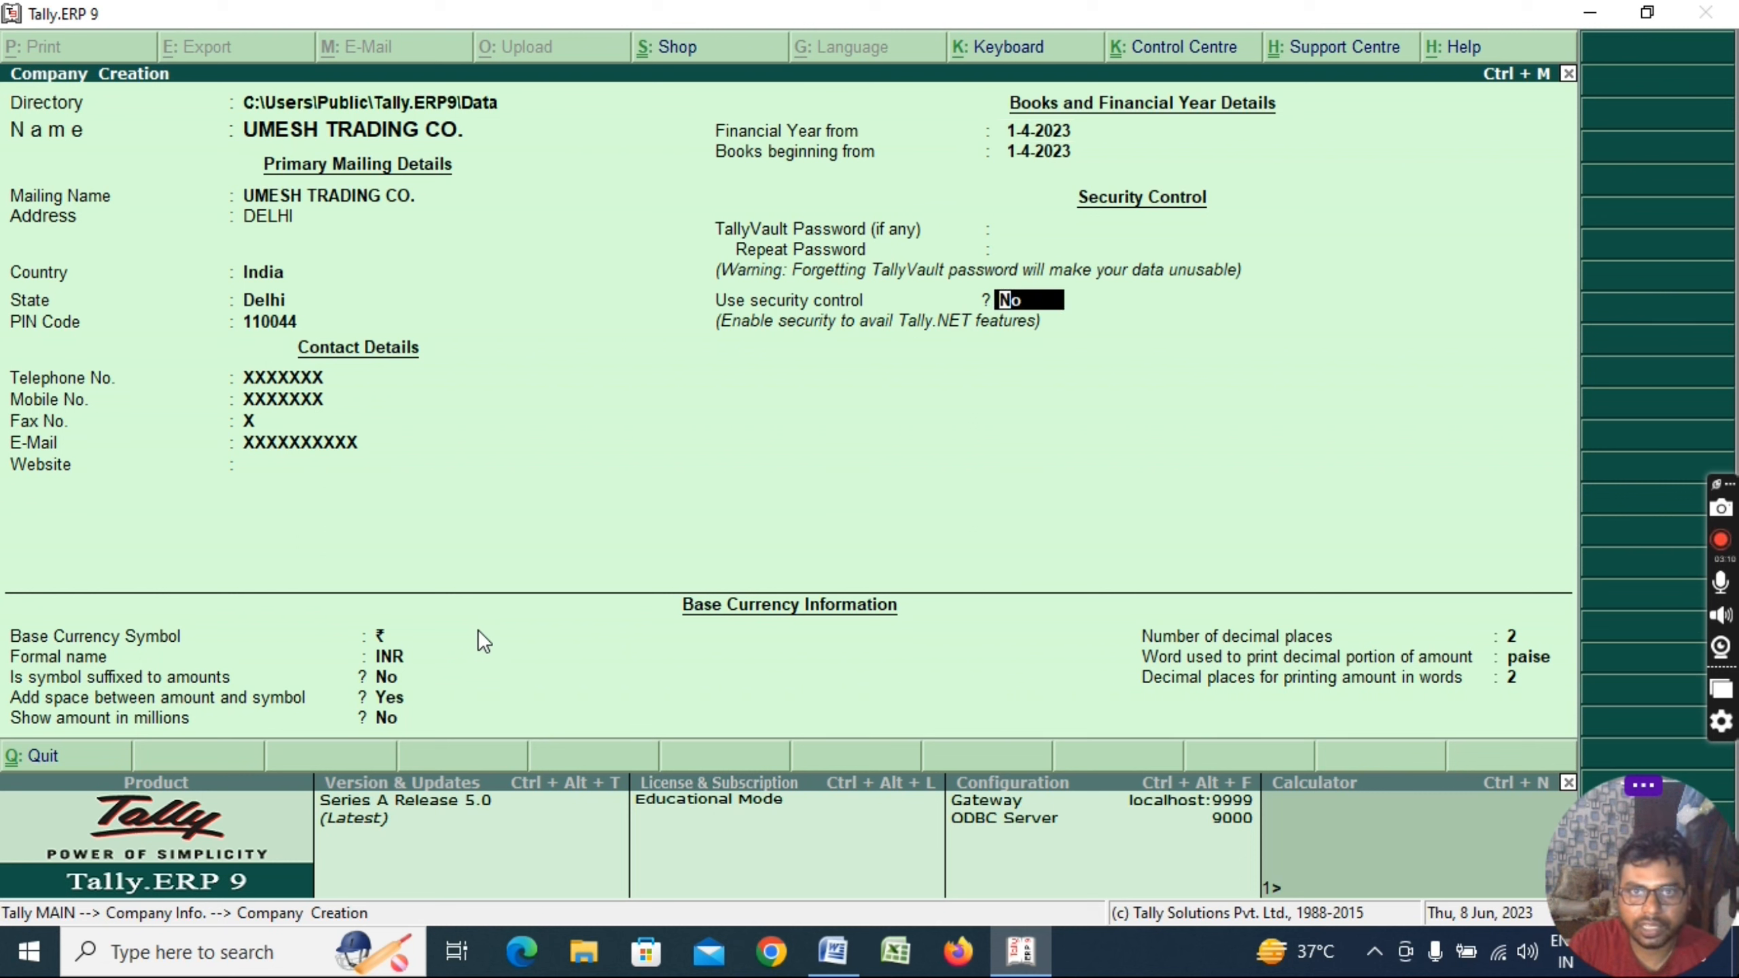
{"action": "key", "text": "Up"}
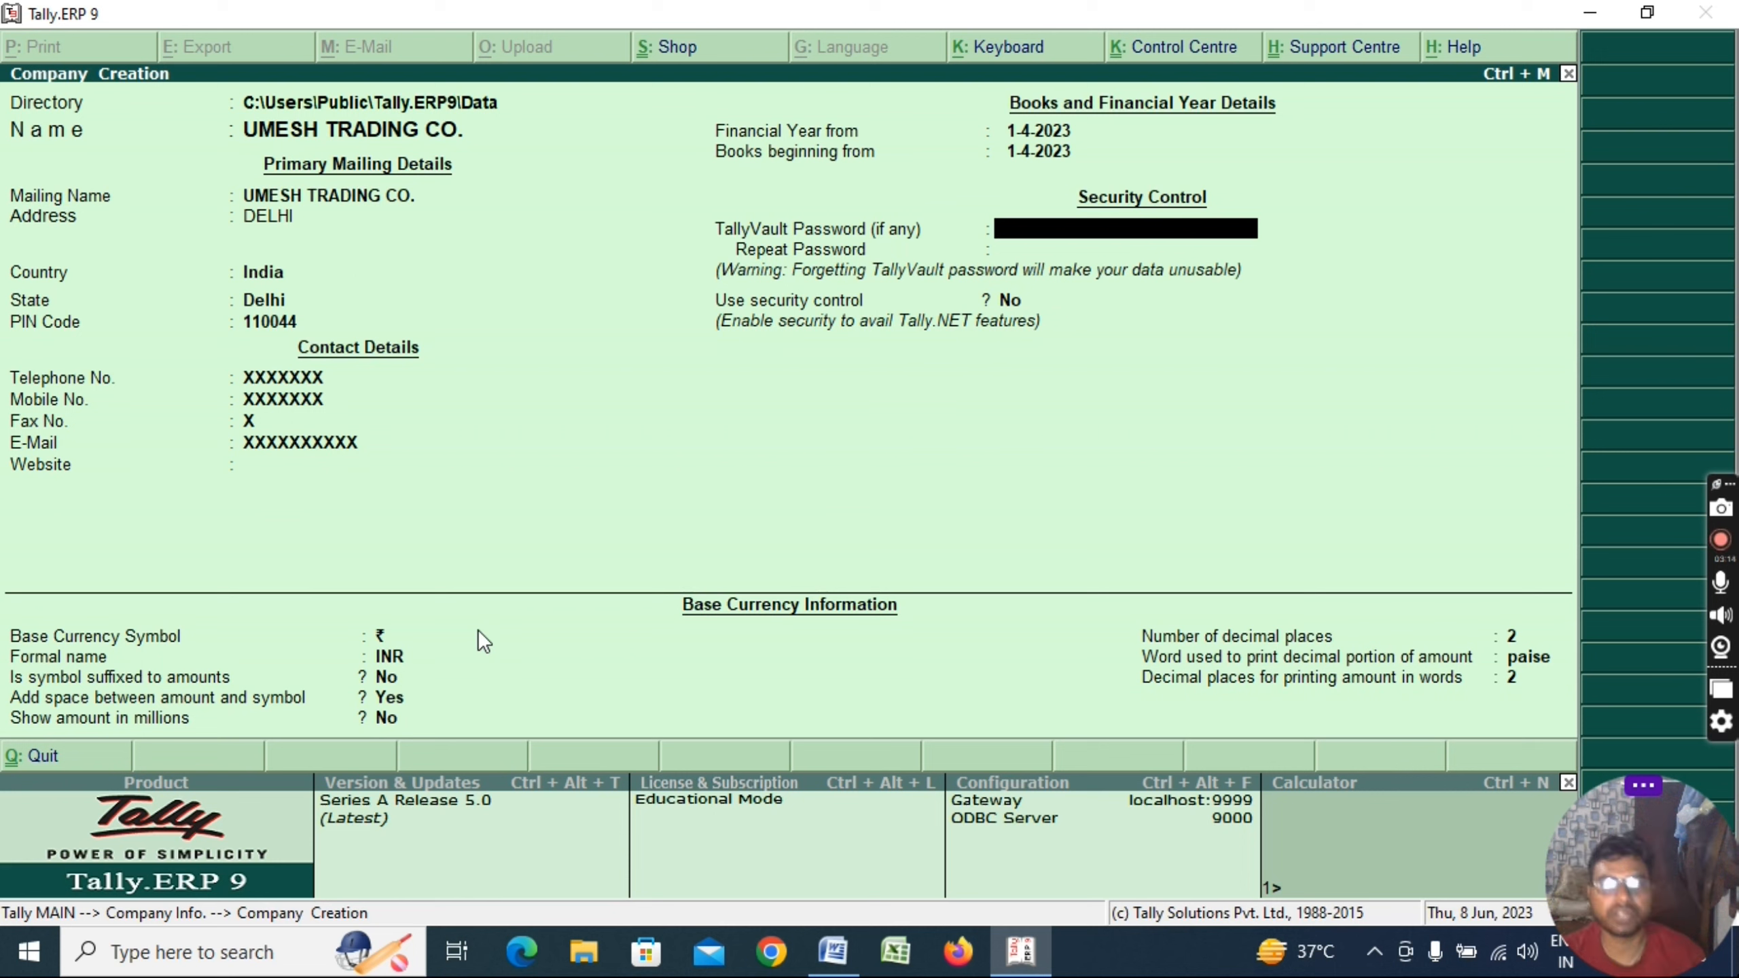
{"action": "type", "text": "*"}
{"action": "key", "text": "BackSpace"}
{"action": "key", "text": "BackSpace"}
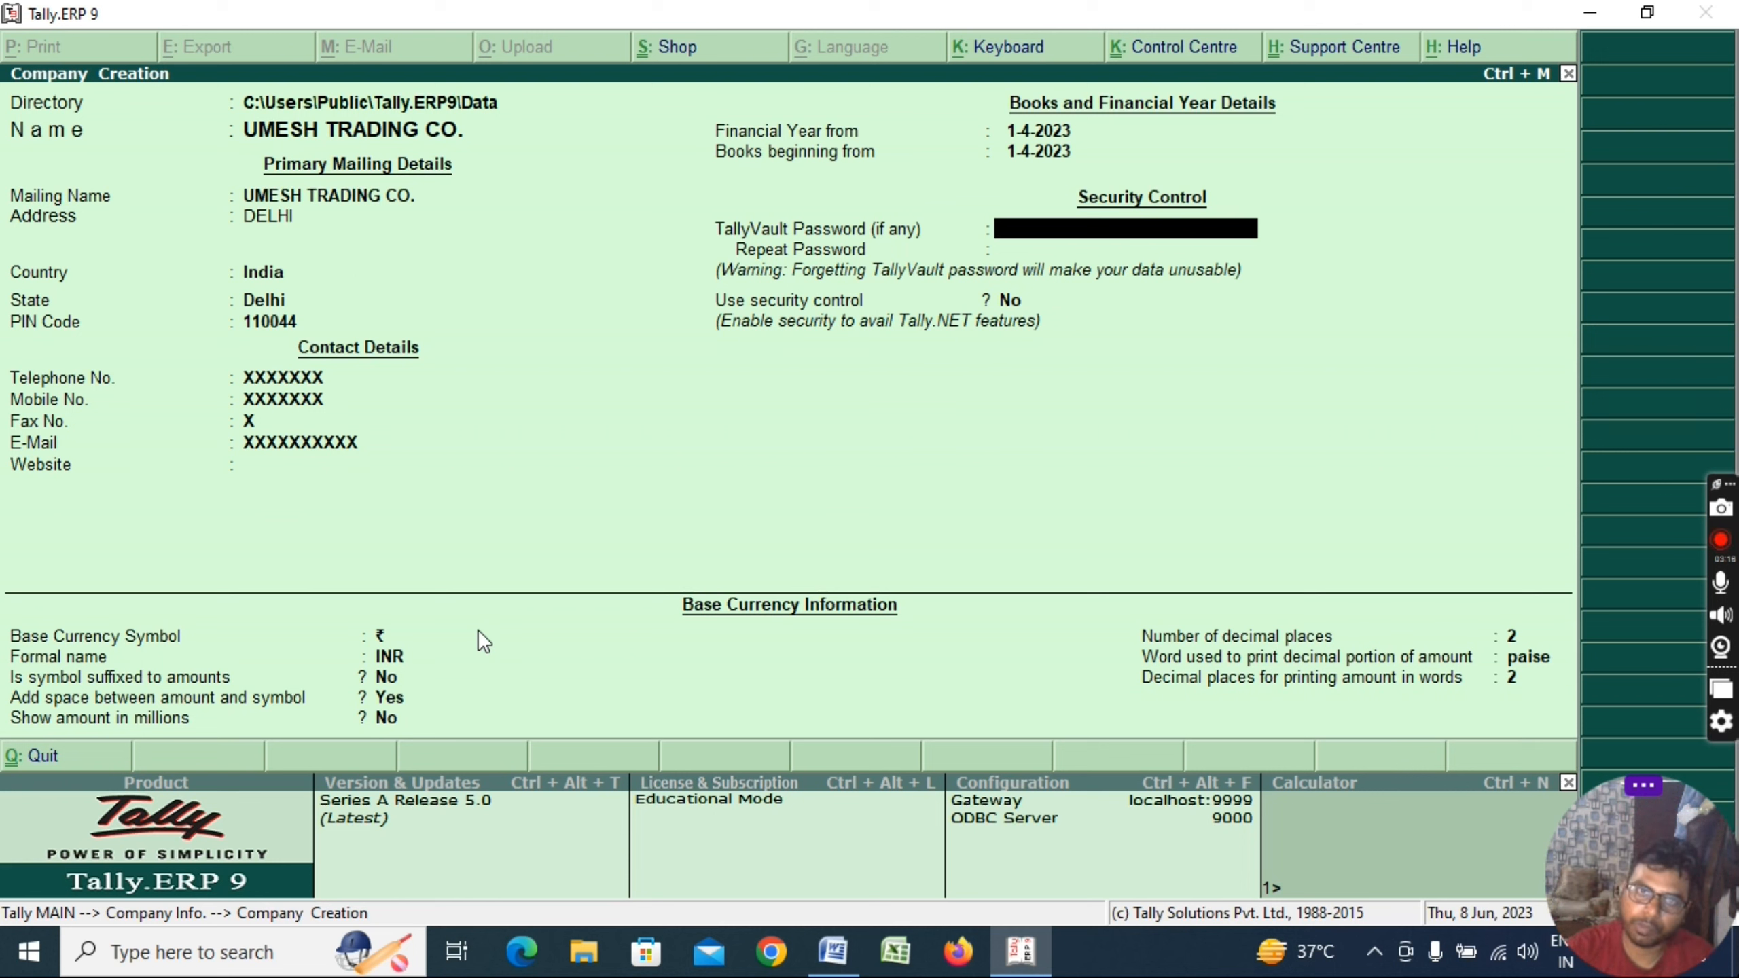
{"action": "key", "text": "Return"}
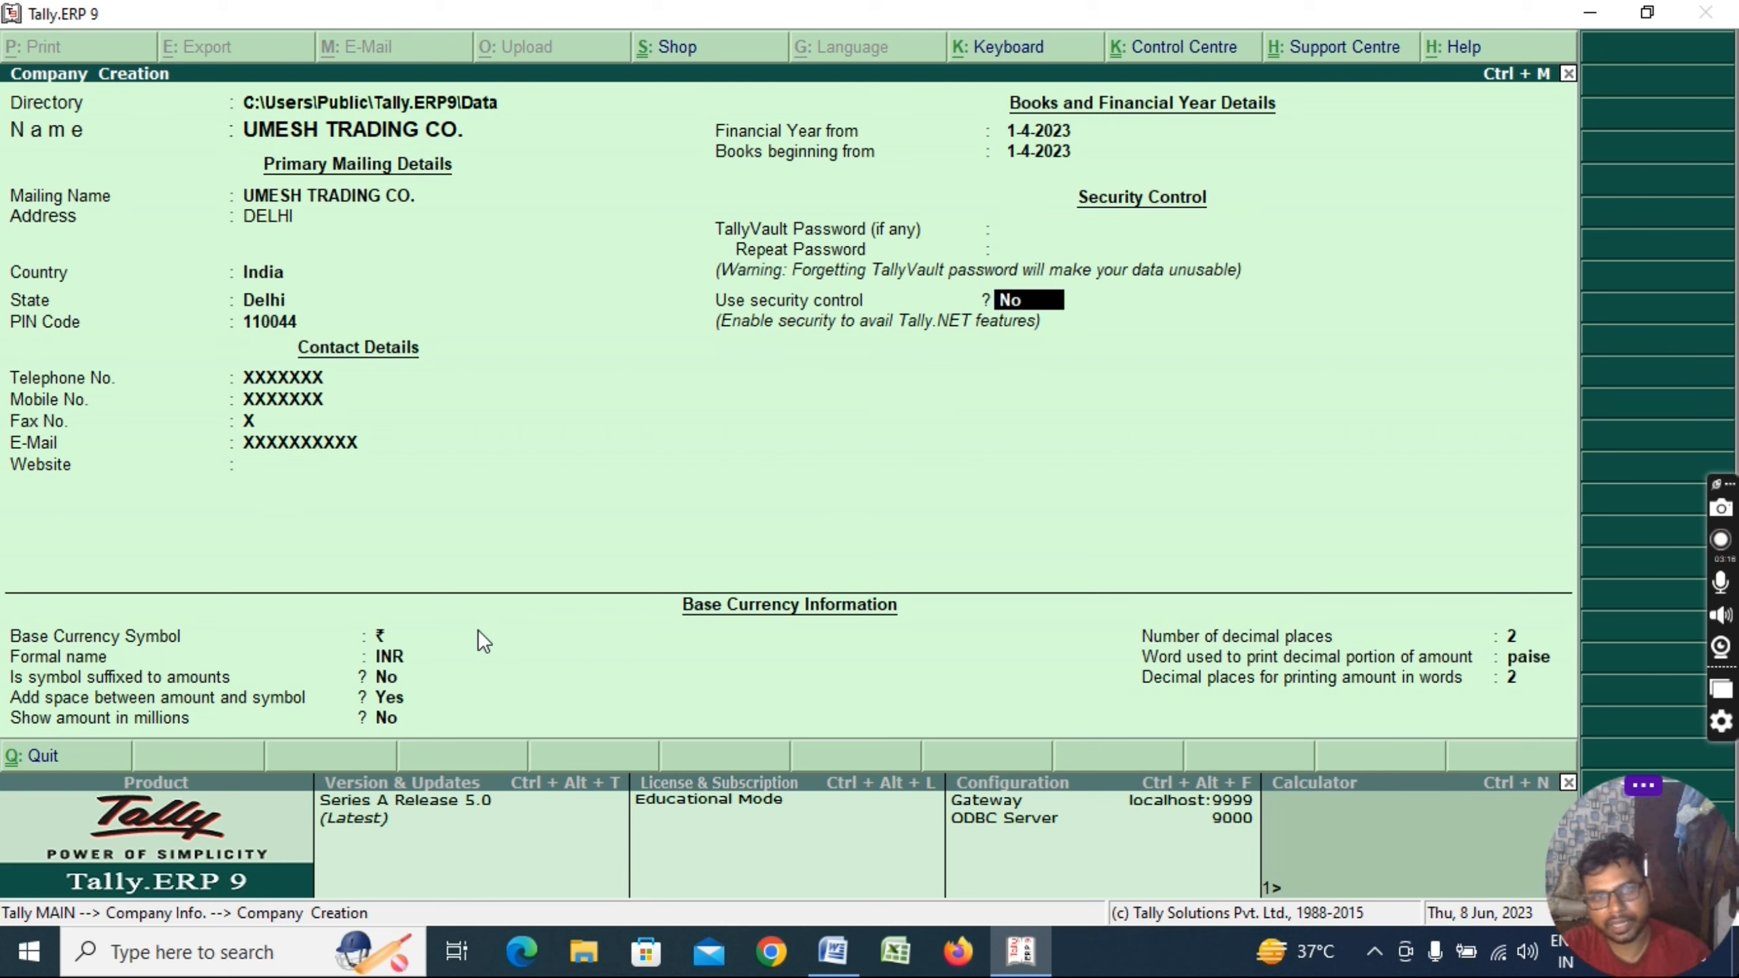
Return to the base currency fields after undoing a mistyped formal name
{"action": "key", "text": "Return"}
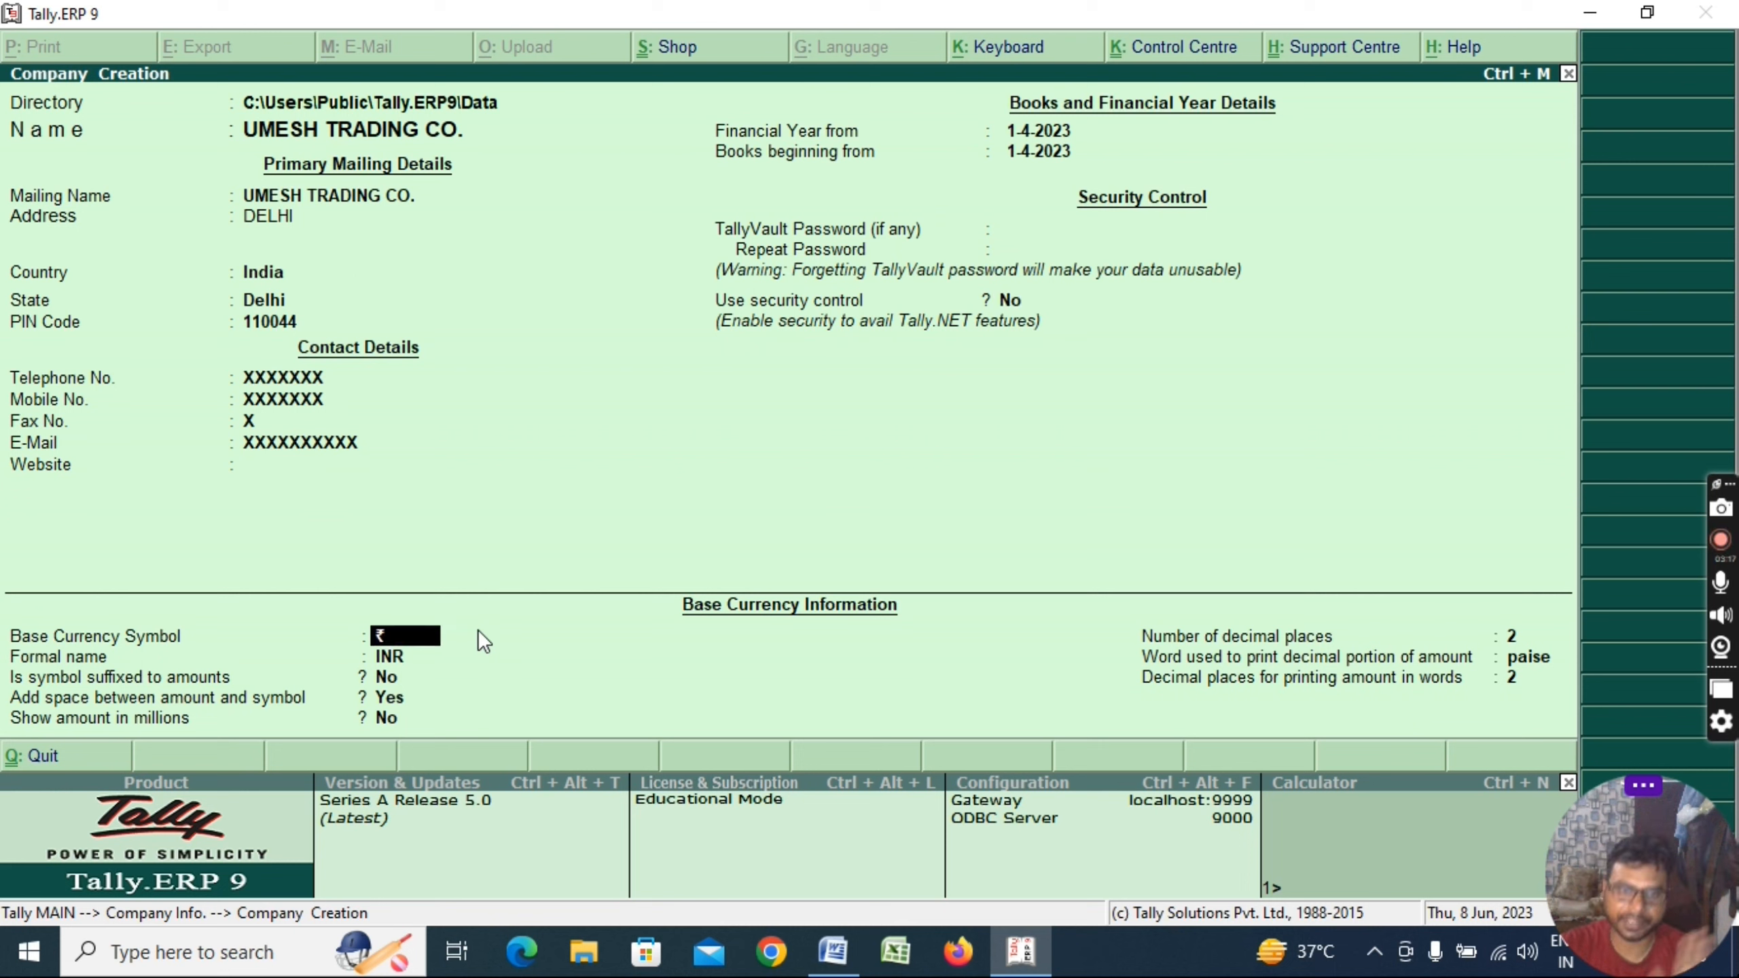
{"action": "key", "text": "Return"}
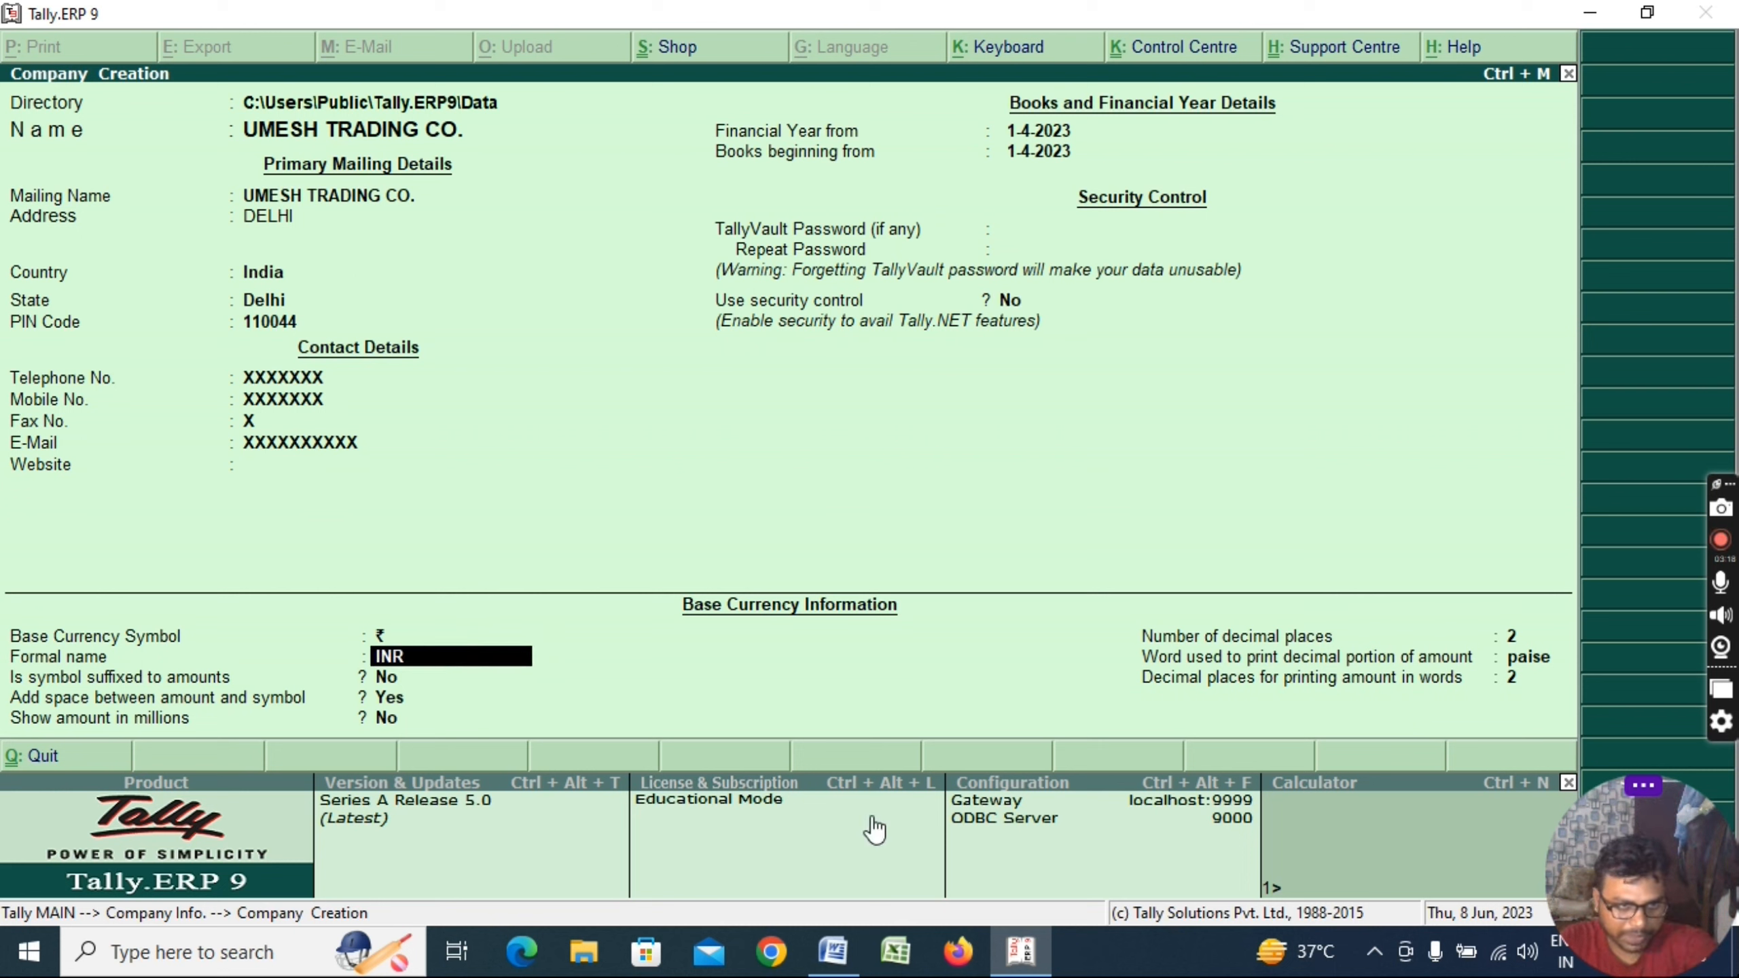
{"action": "type", "text": "+-"}
{"action": "left_click", "coordinate": [1436, 952]}
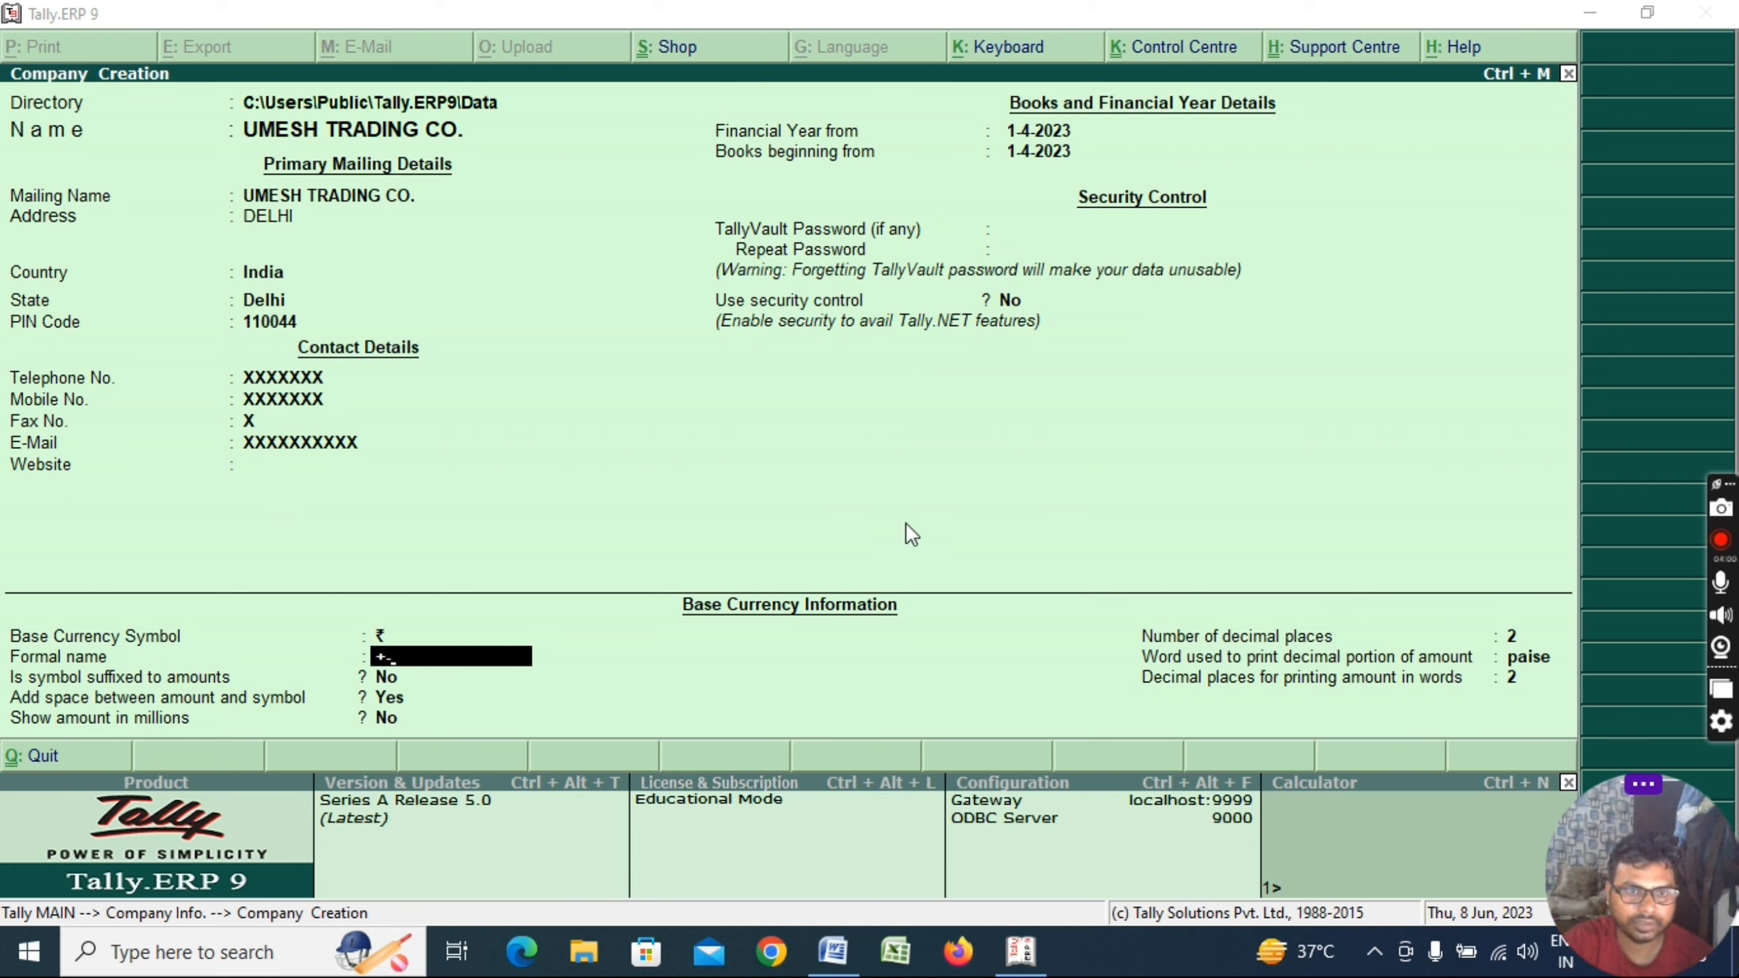
{"action": "left_click", "coordinate": [958, 348]}
{"action": "key", "text": "Escape"}
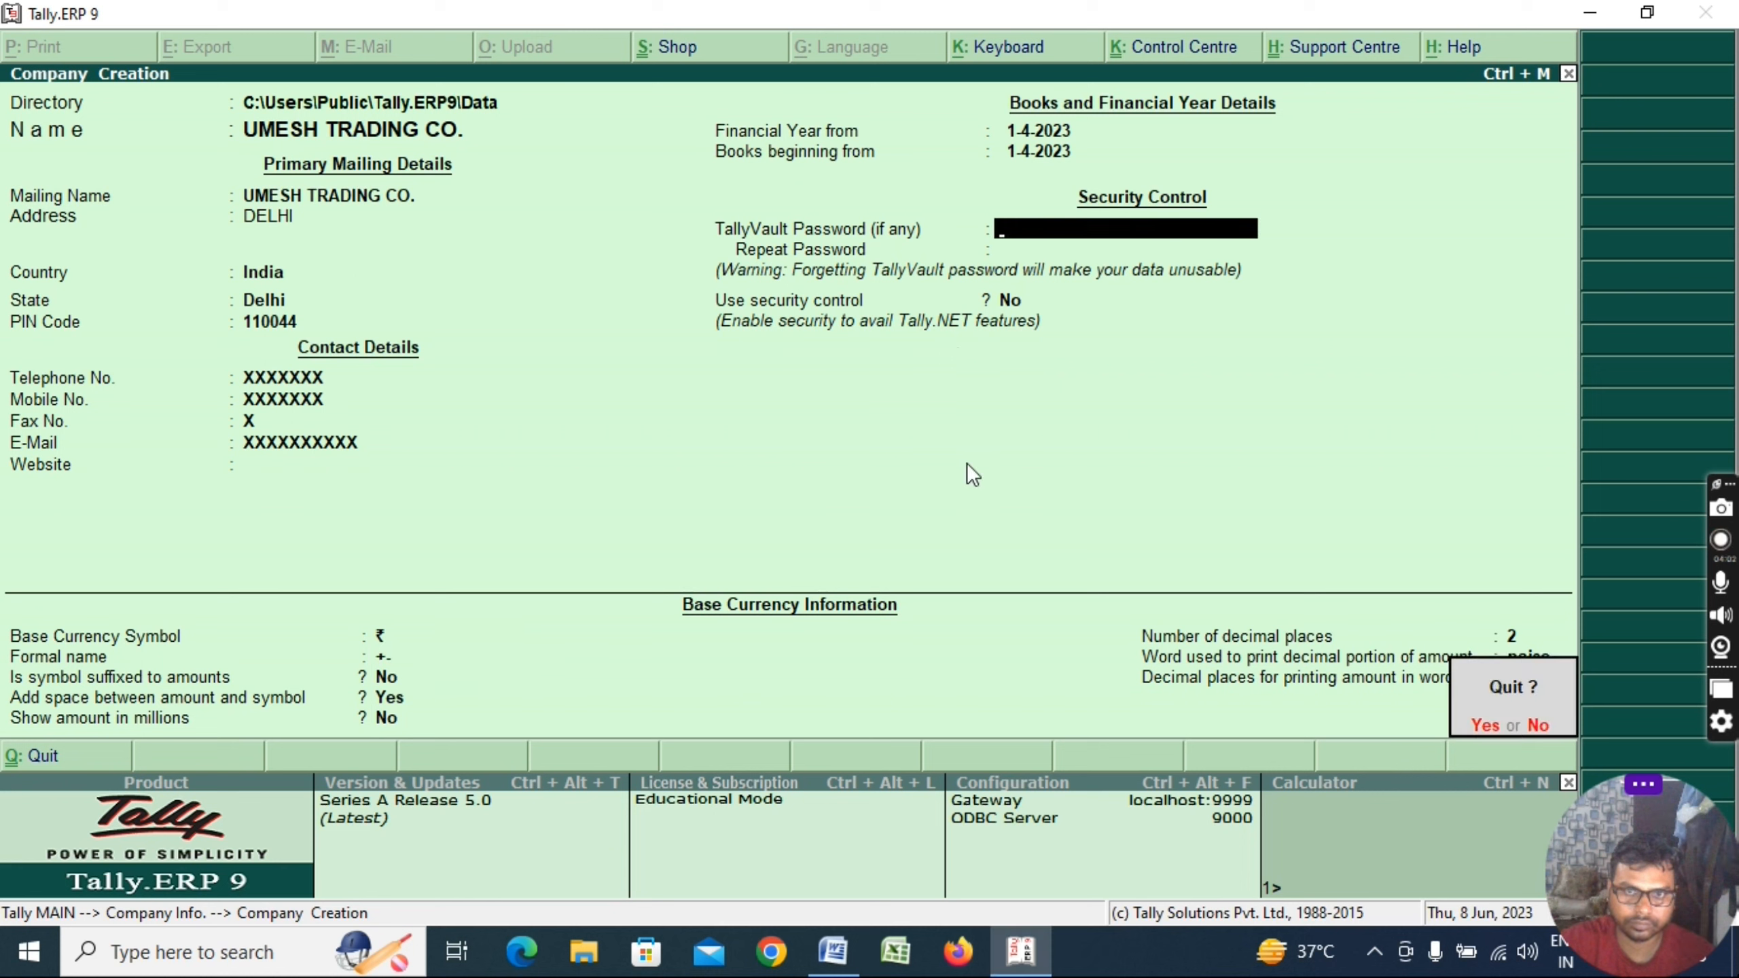
{"action": "key", "text": "n"}
{"action": "key", "text": "BackSpace"}
{"action": "key", "text": "Return"}
{"action": "key", "text": "Return"}
{"action": "key", "text": "Return"}
{"action": "key", "text": "Return"}
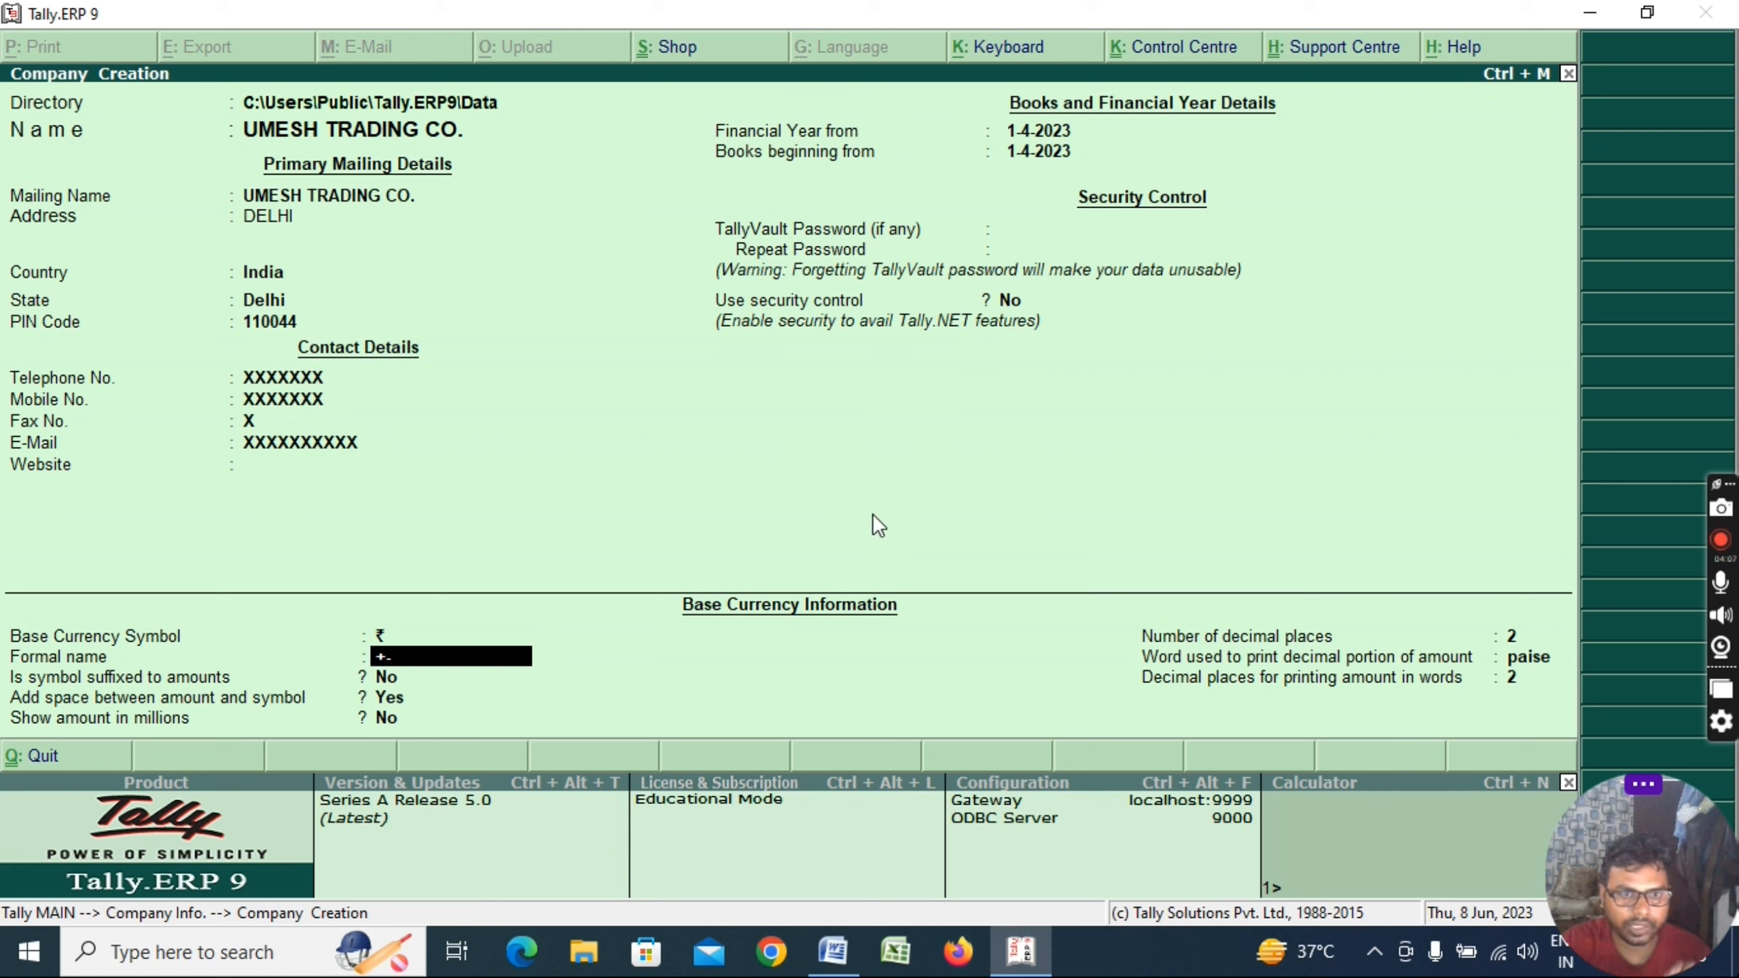
Keep INR with the symbol not suffixed and accept to save the company
{"action": "key", "text": "Return"}
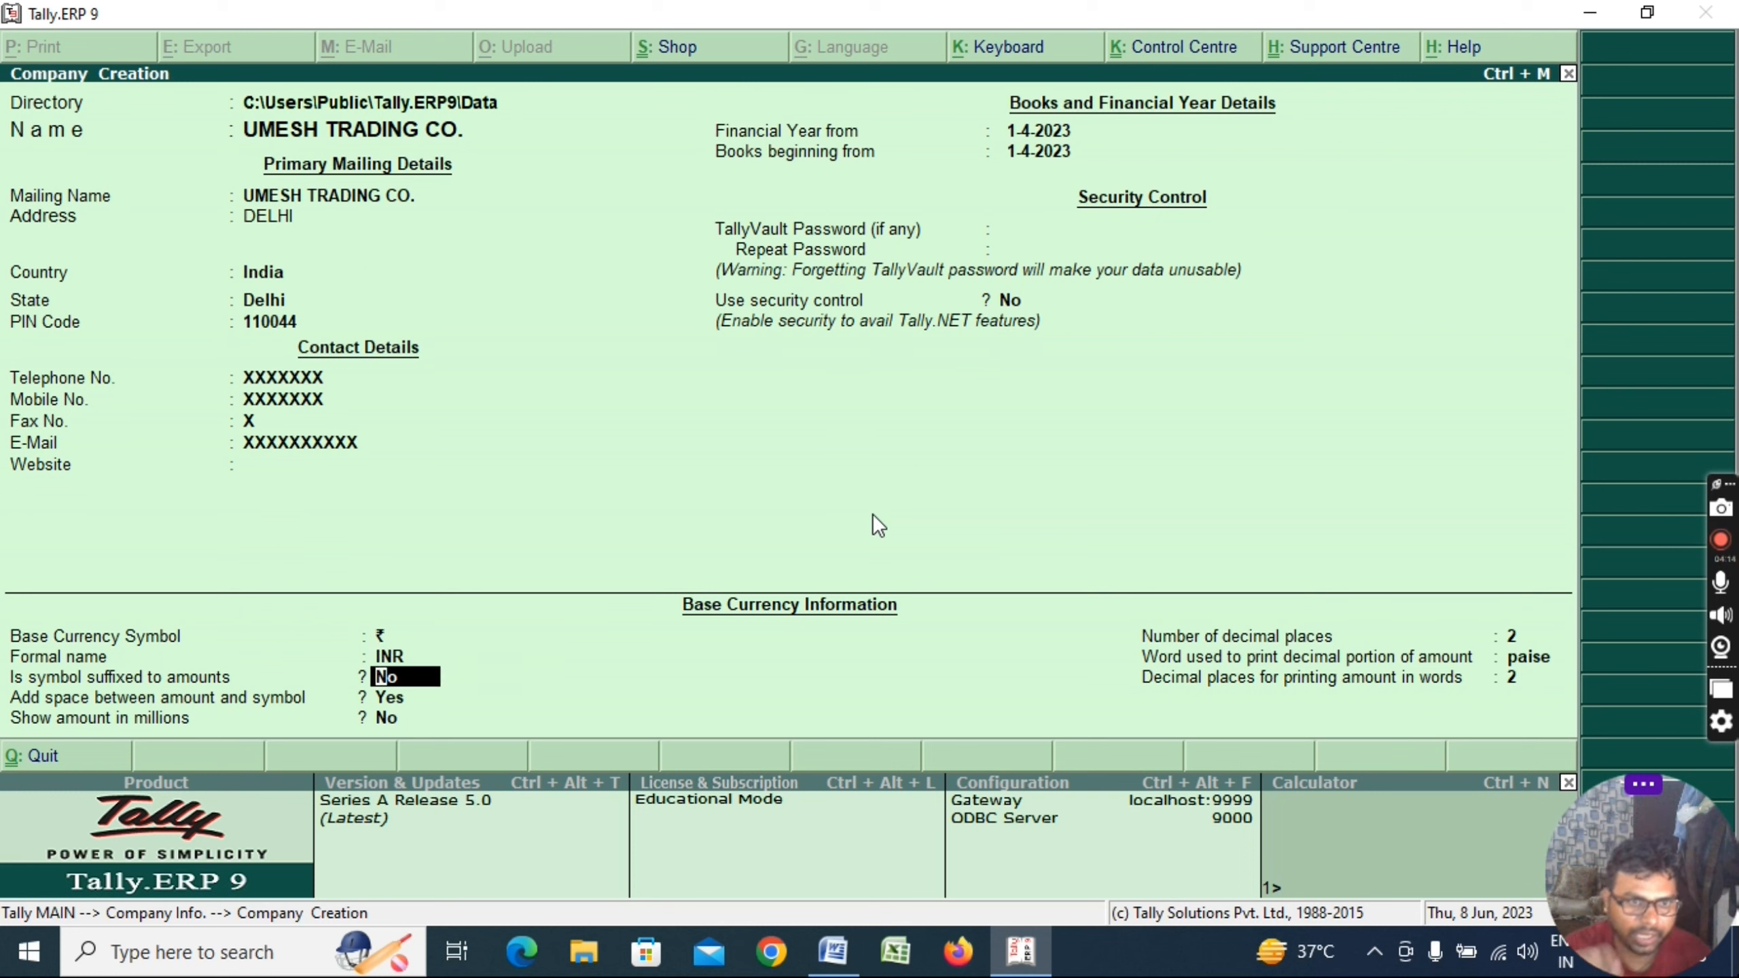
{"action": "key", "text": "Return"}
{"action": "key", "text": "Return"}
{"action": "key", "text": "Return"}
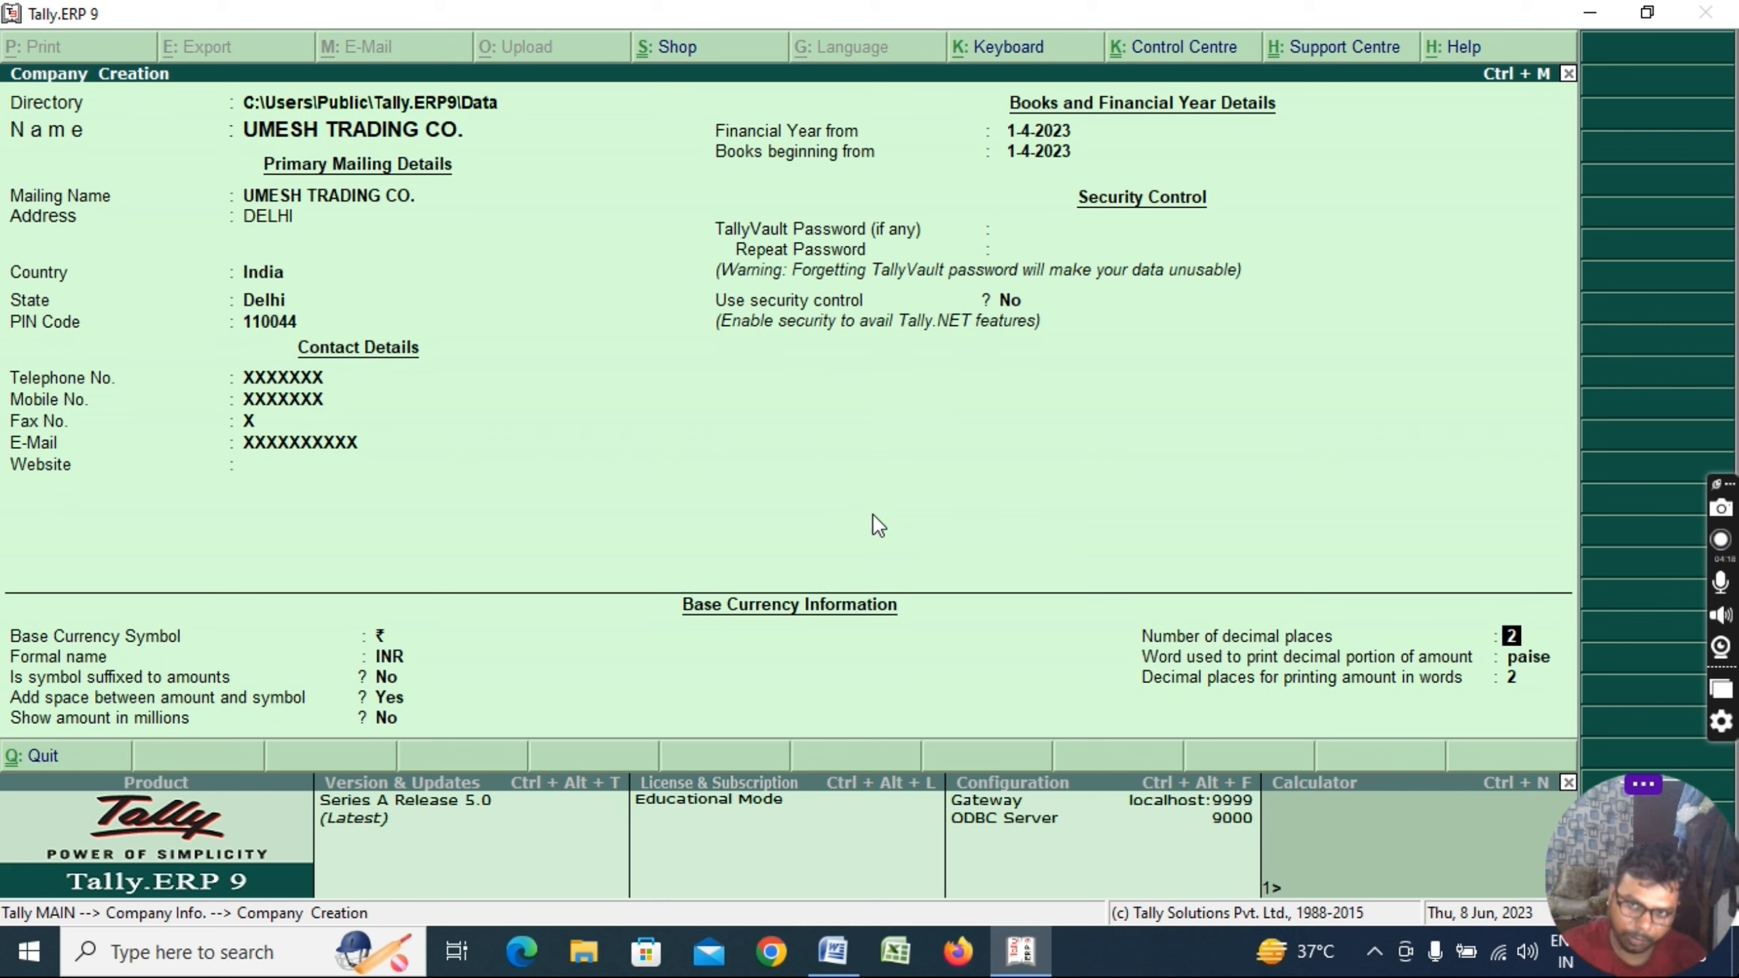
{"action": "key", "text": "Return"}
{"action": "key", "text": "Return"}
{"action": "key", "text": "Return"}
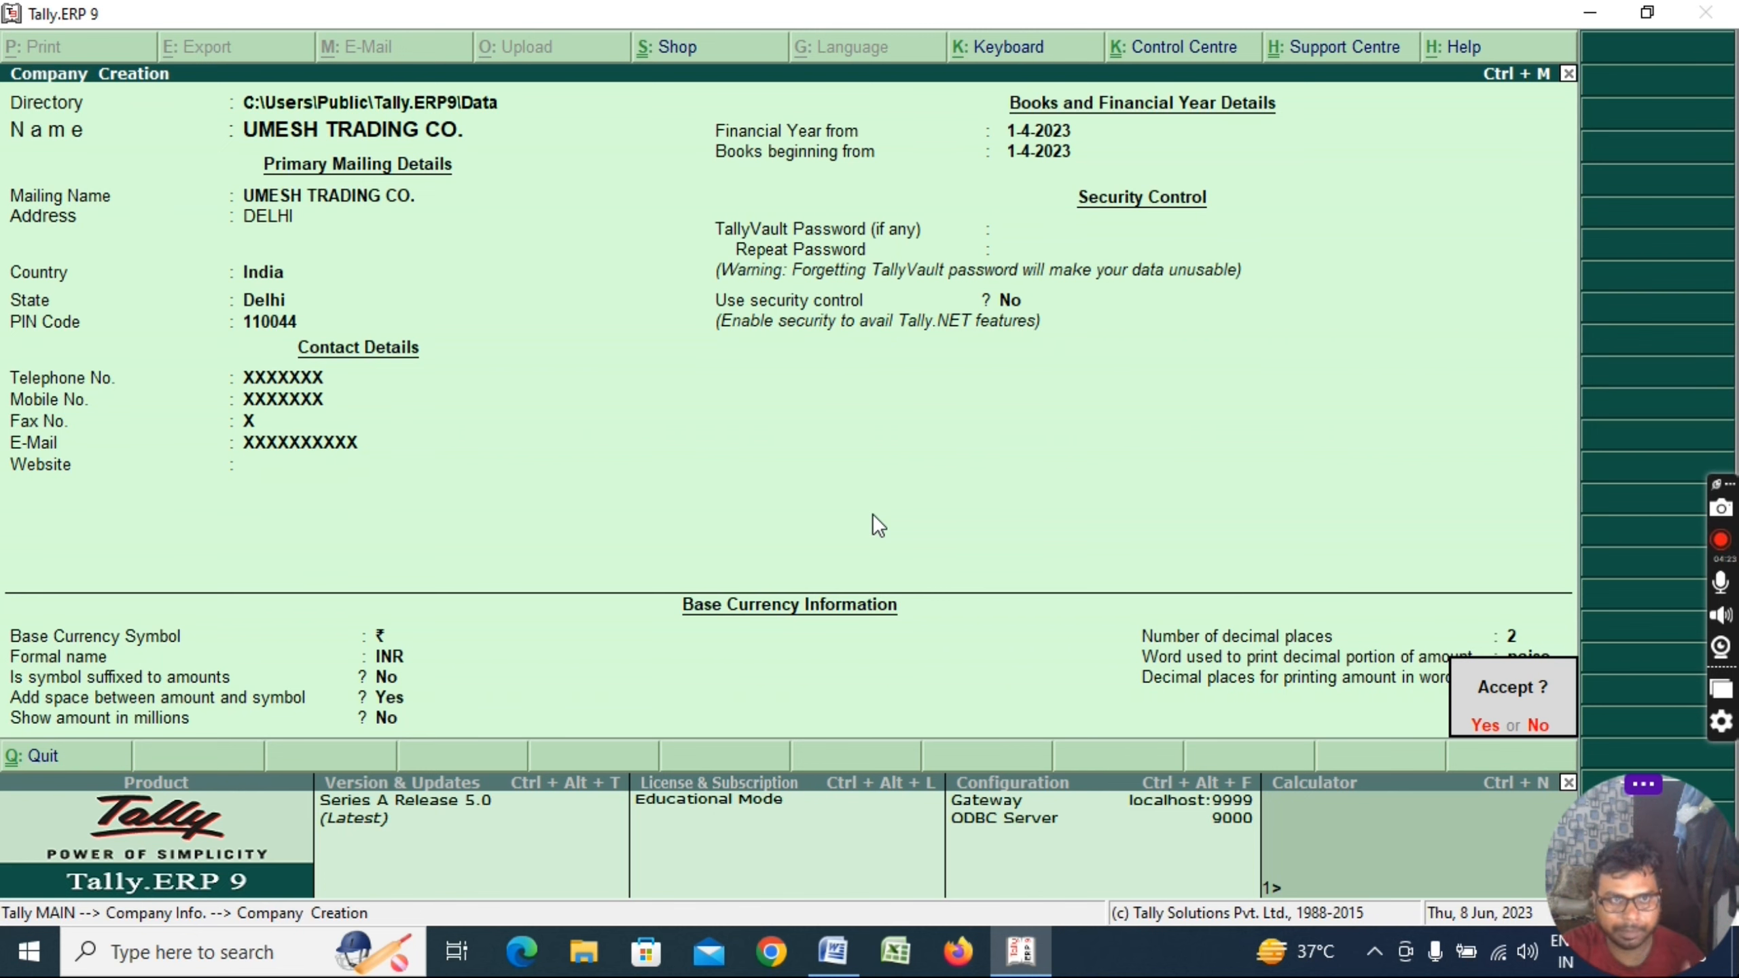
{"action": "key", "text": "Return"}
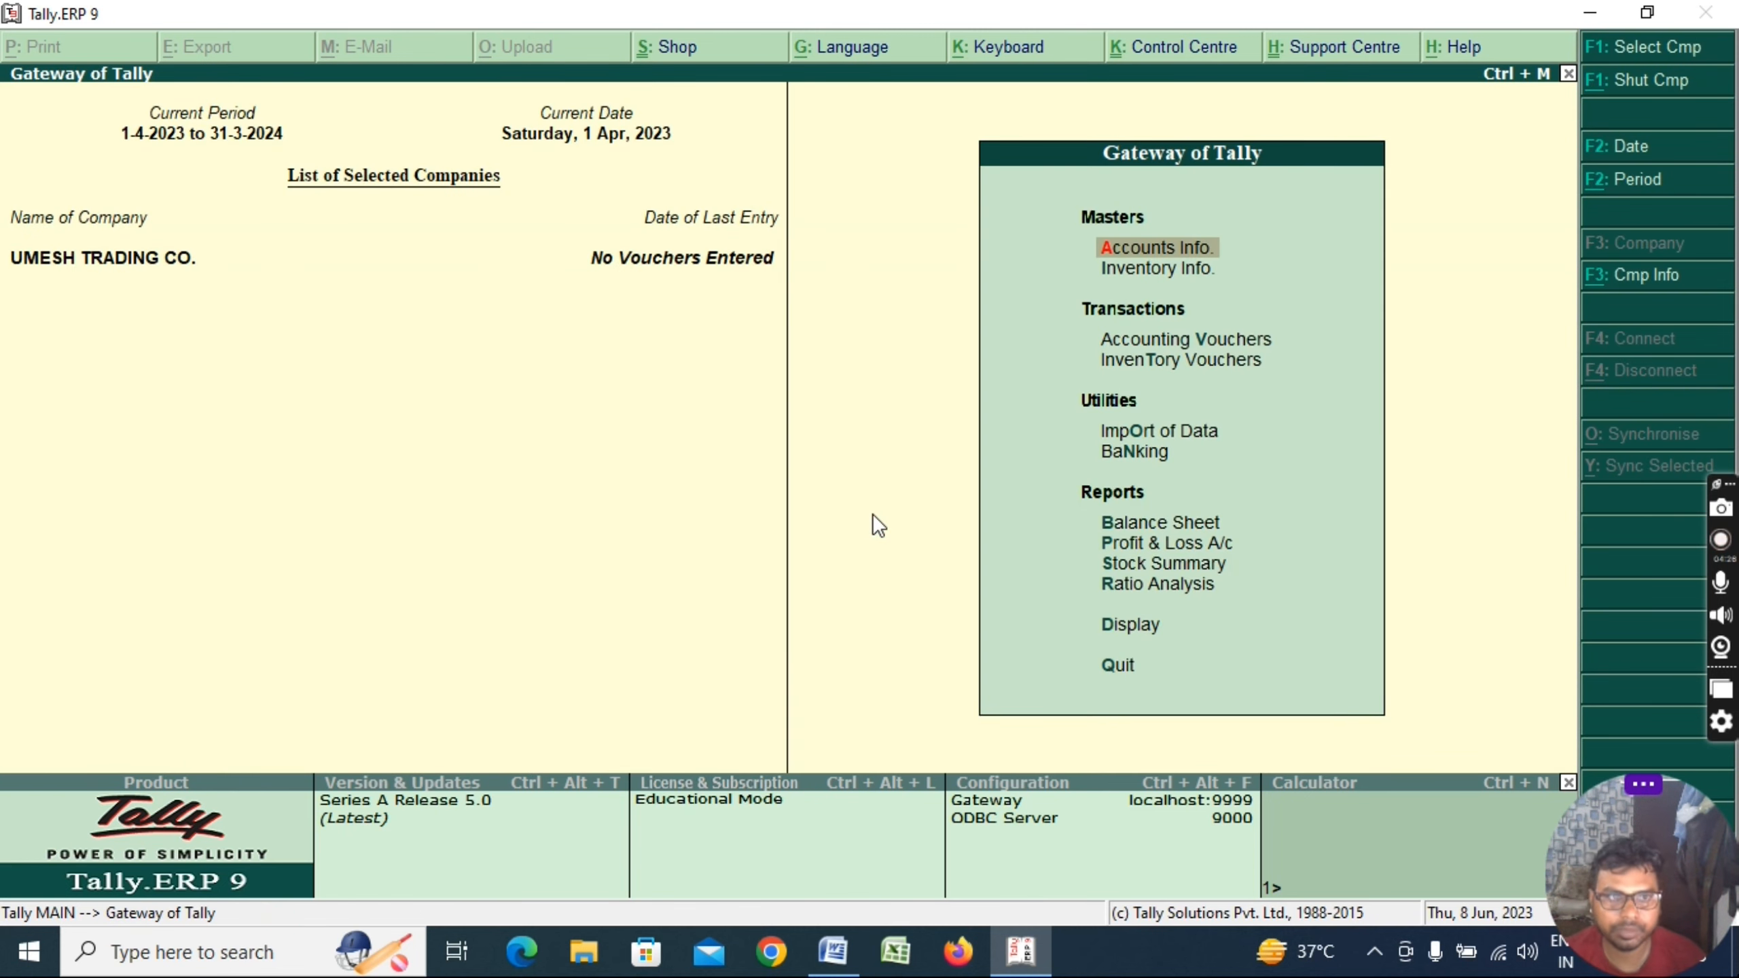
Type OK after COMPANY CREATE in the Word checklist
{"action": "key", "text": "Escape"}
{"action": "key", "text": "Escape"}
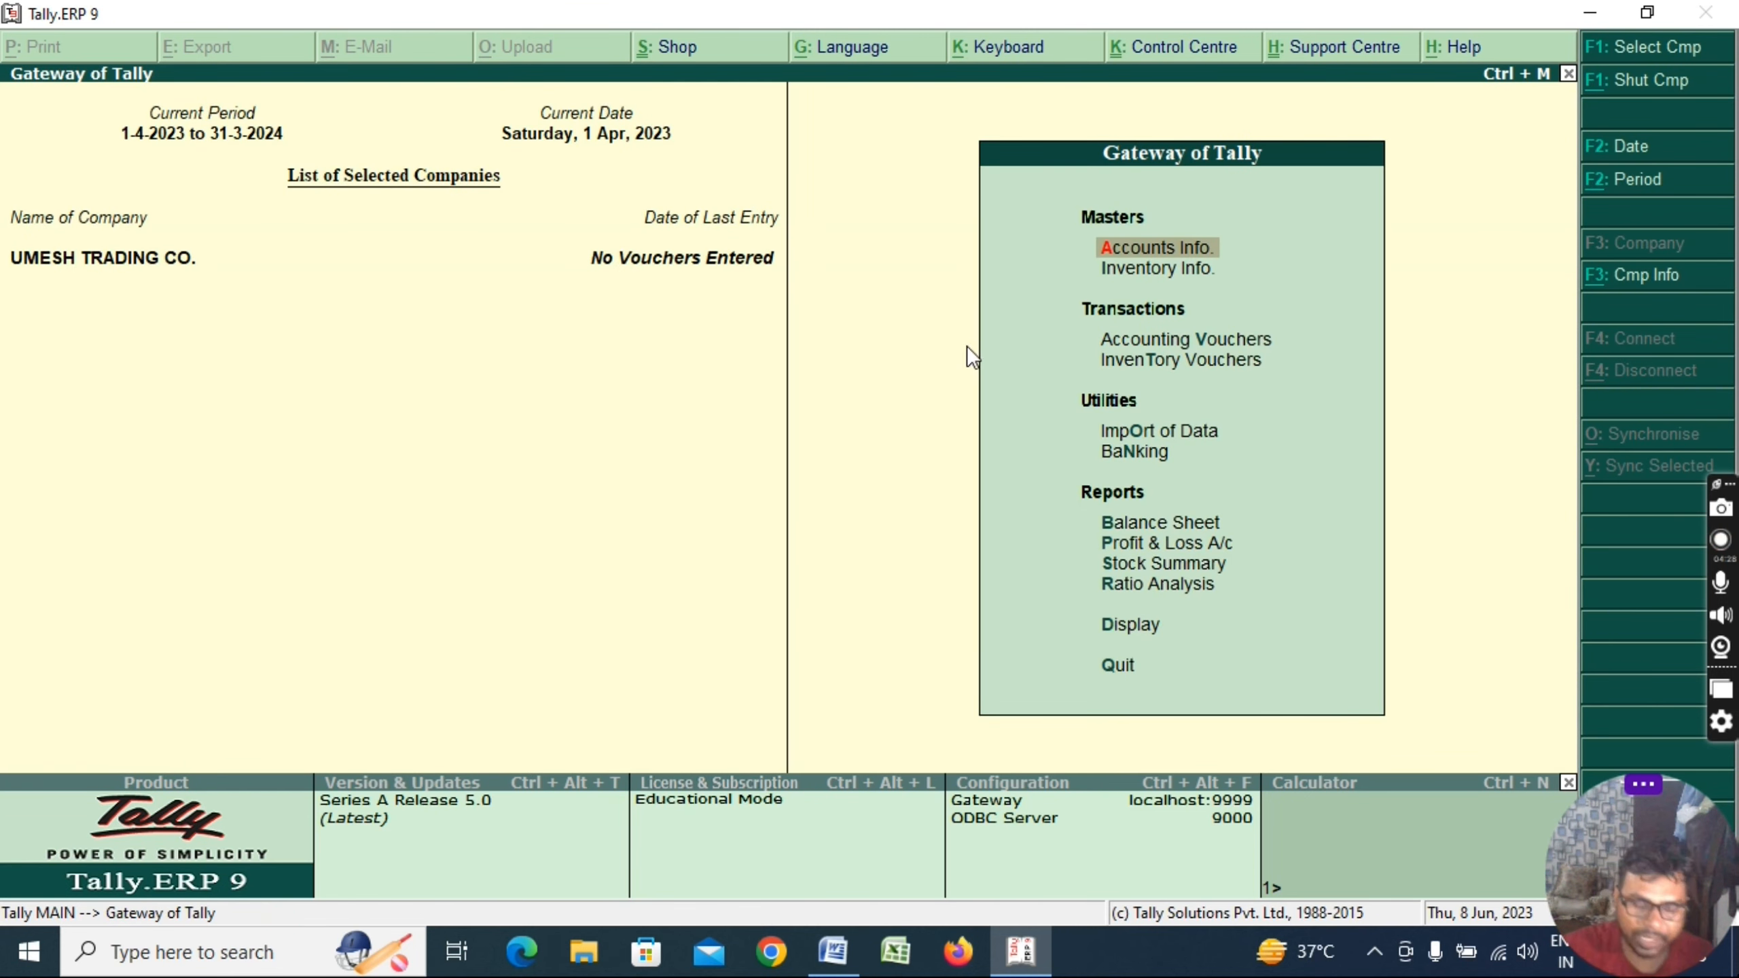
{"action": "key", "text": "alt+Tab"}
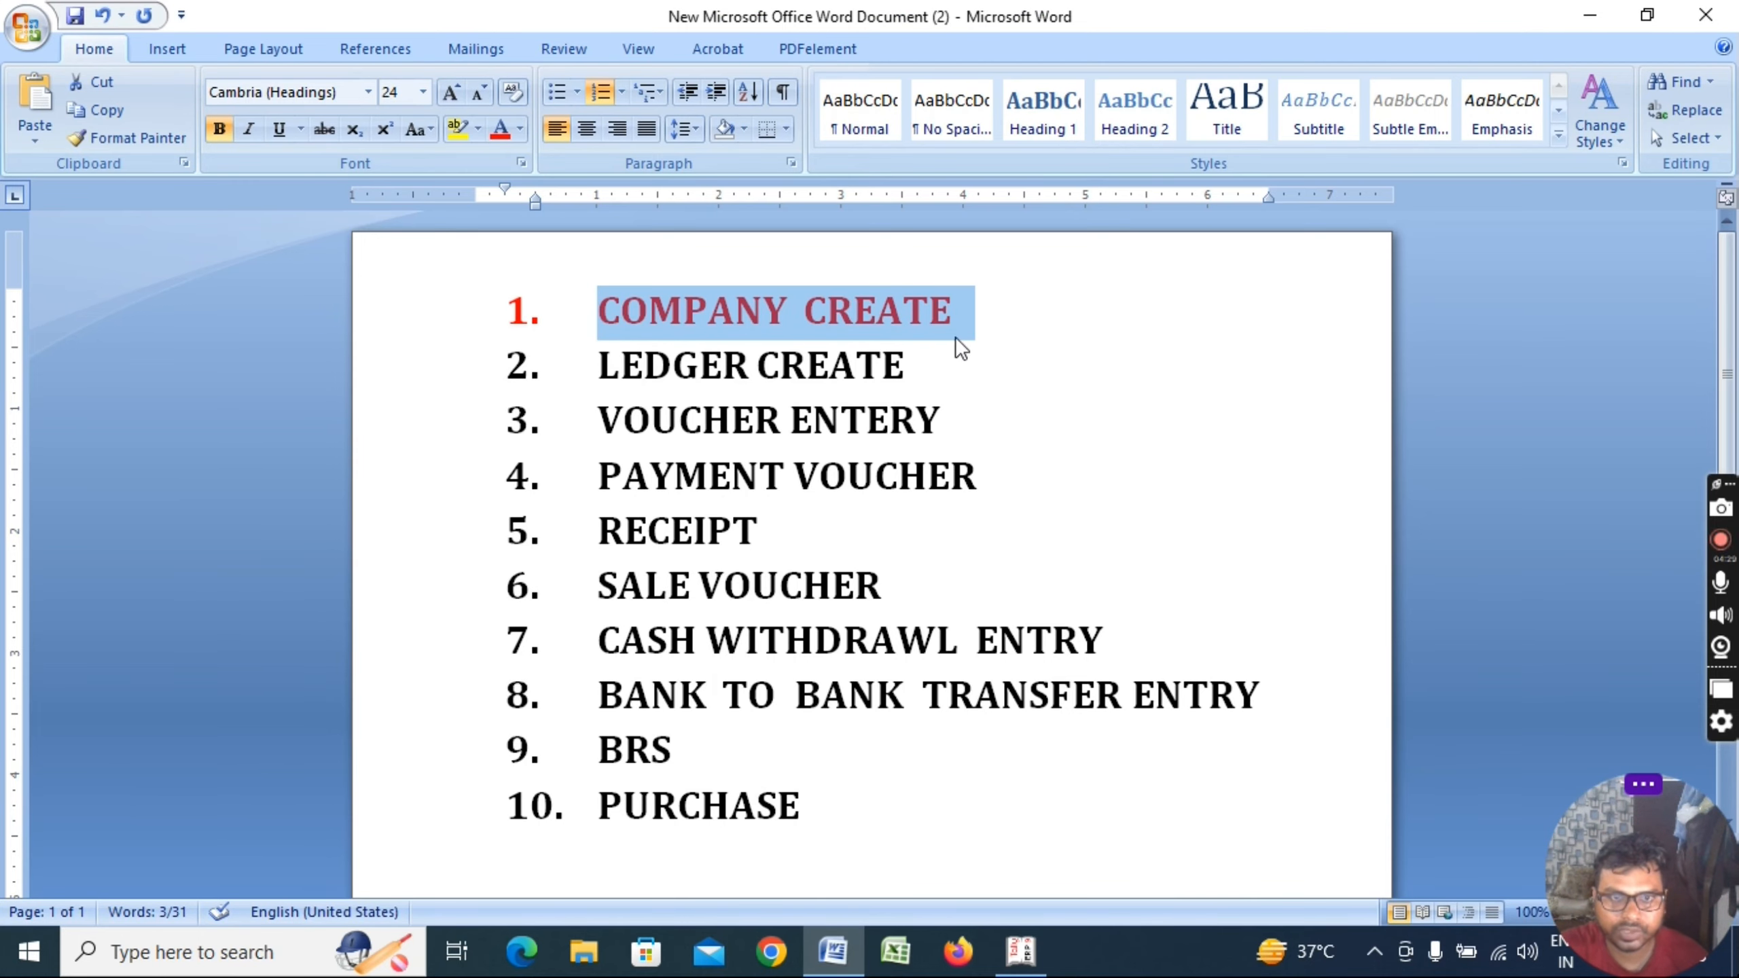
{"action": "left_click", "coordinate": [973, 309]}
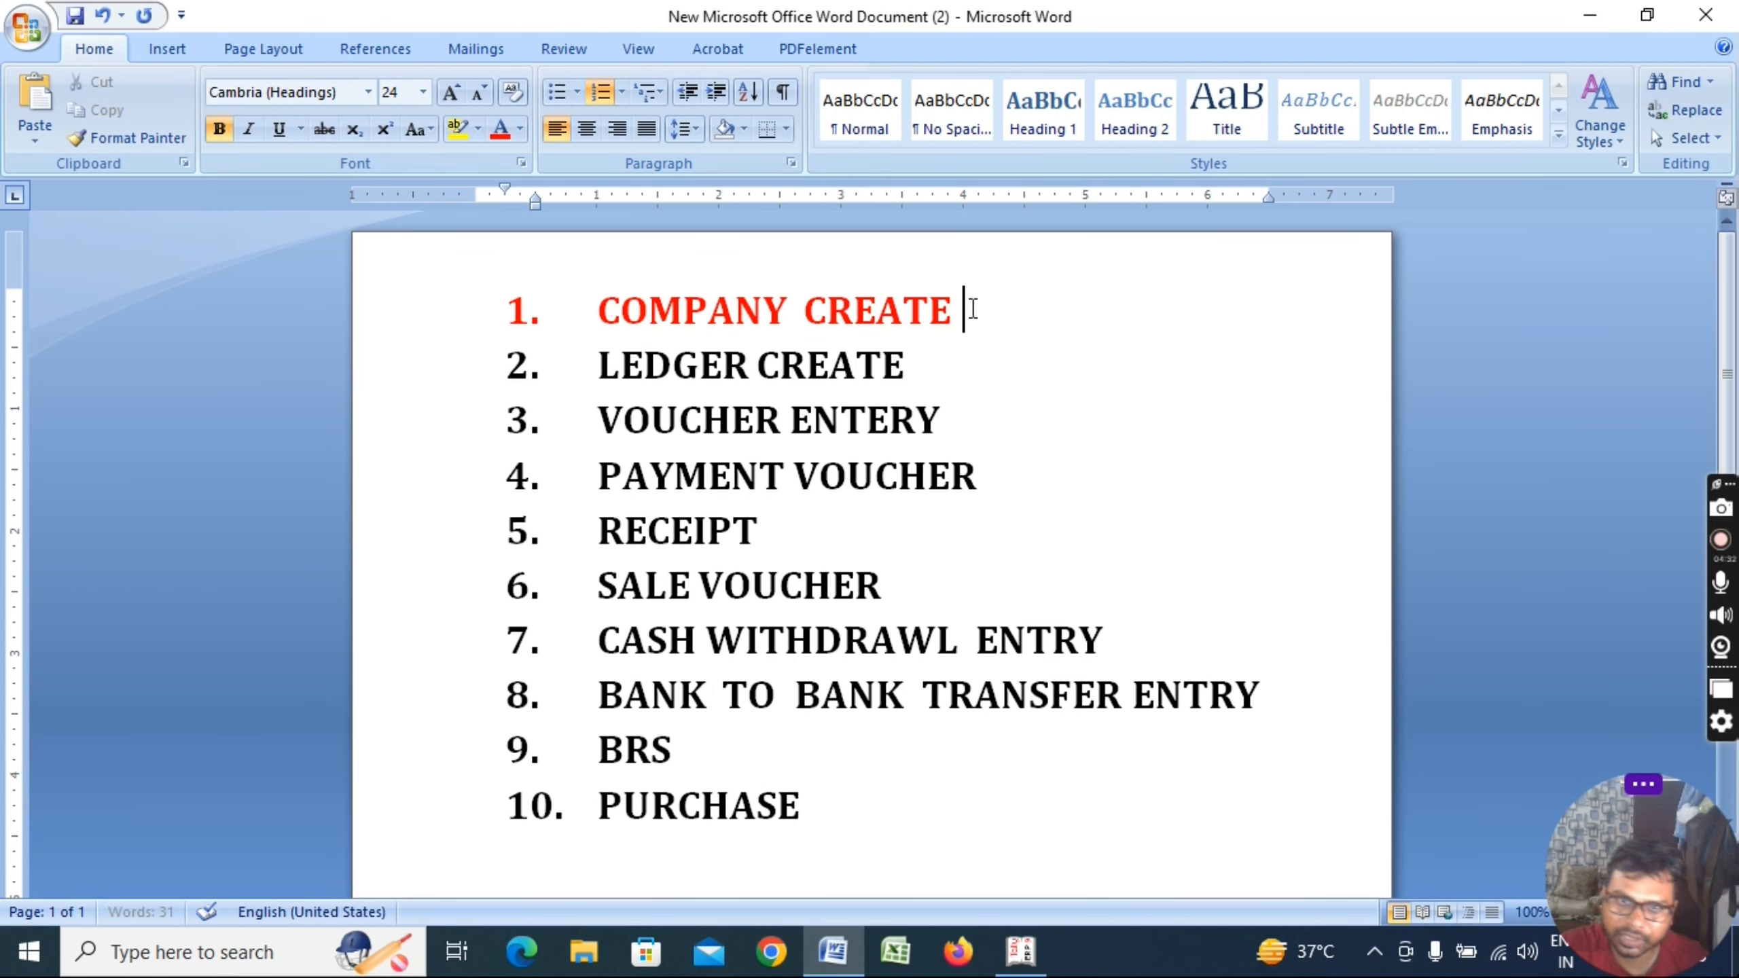
{"action": "type", "text": "OK"}
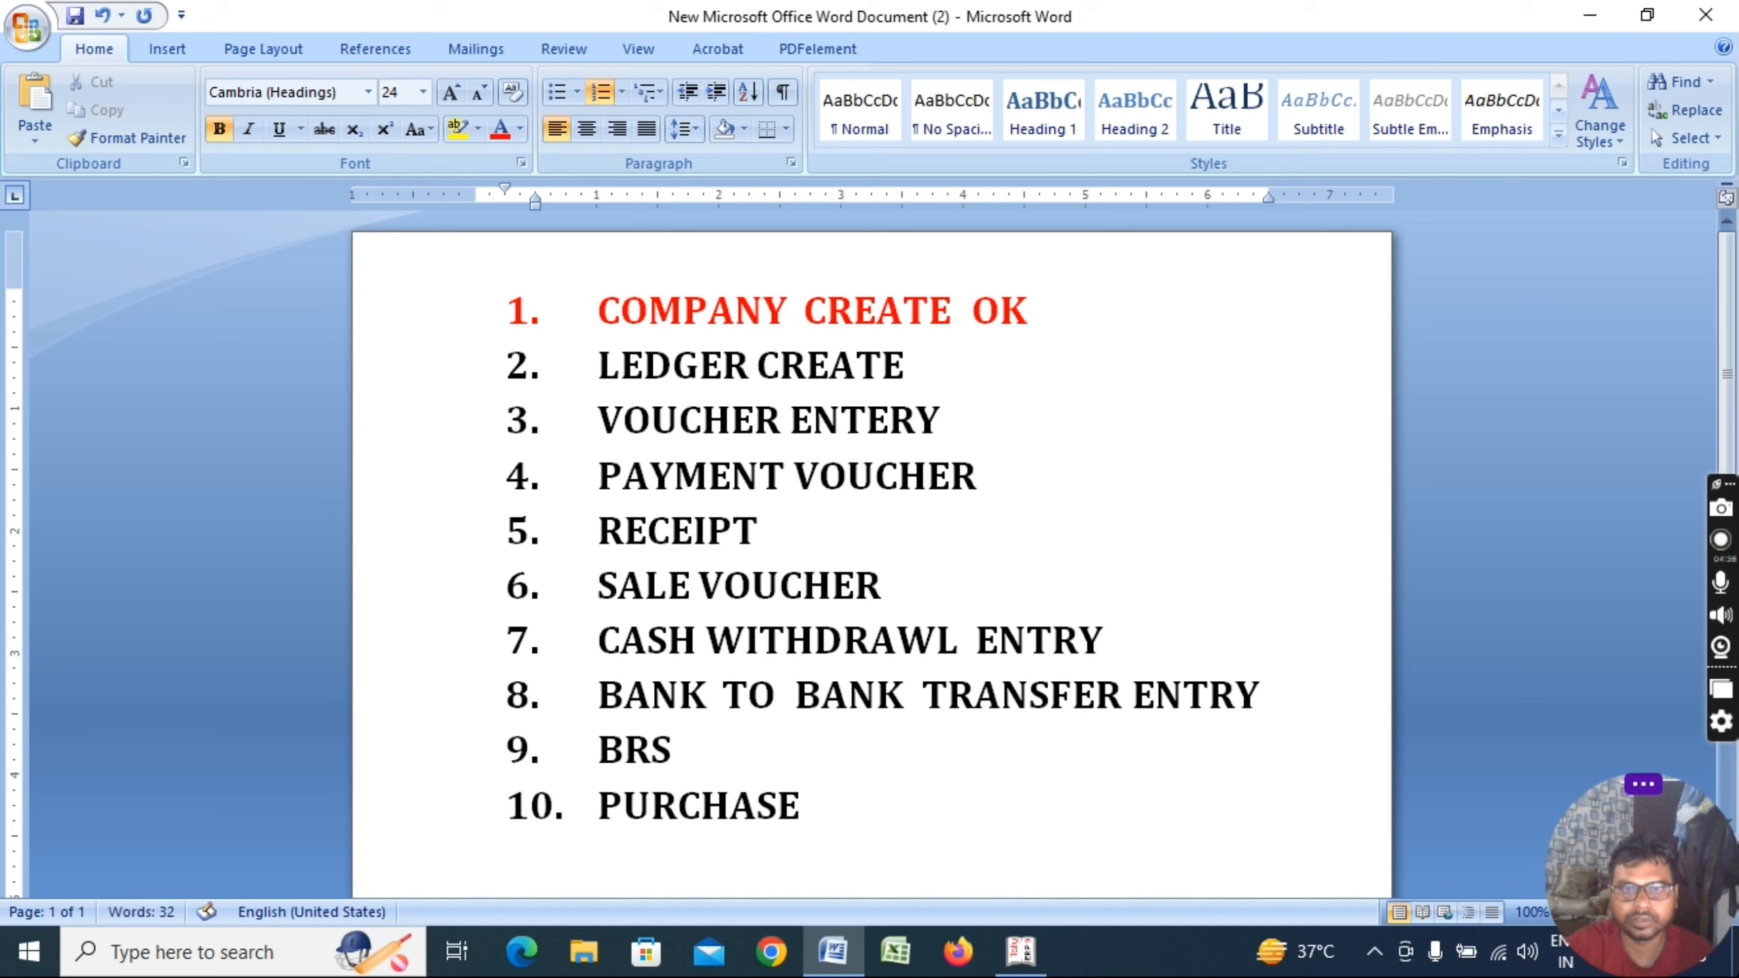
{"action": "left_click", "coordinate": [936, 366]}
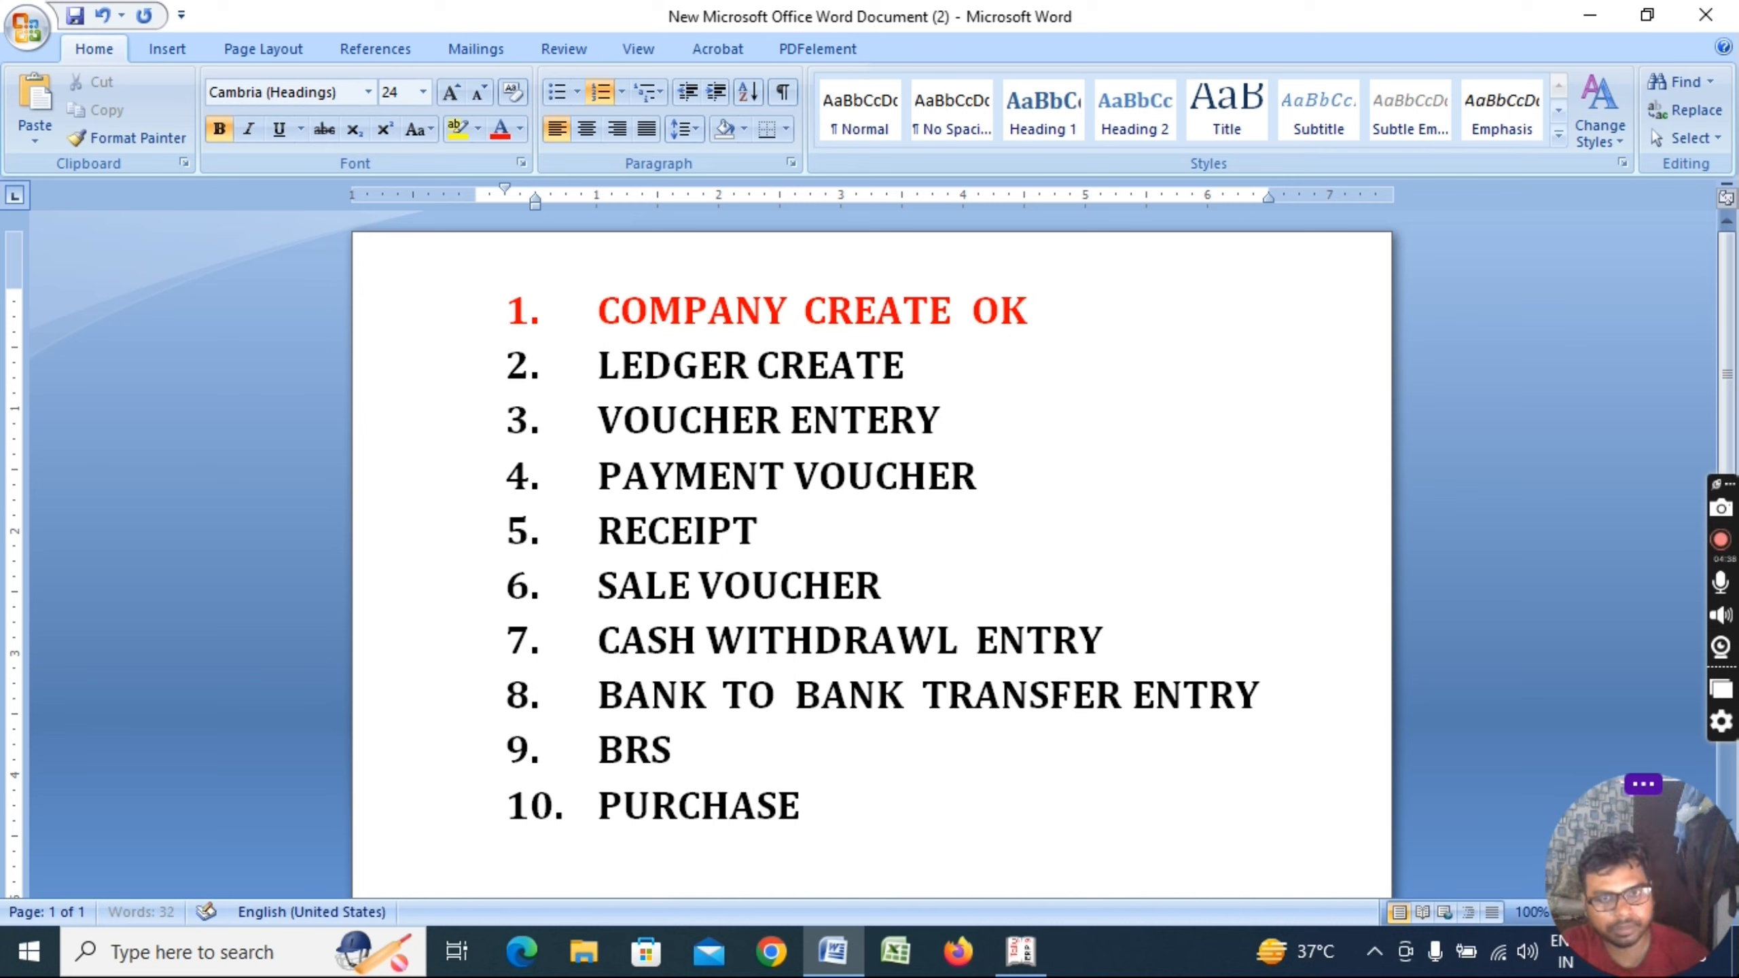
Place the cursor after VOUCHER ENTERY, then open Accounting Vouchers in Tally
{"action": "key", "text": "alt+Tab"}
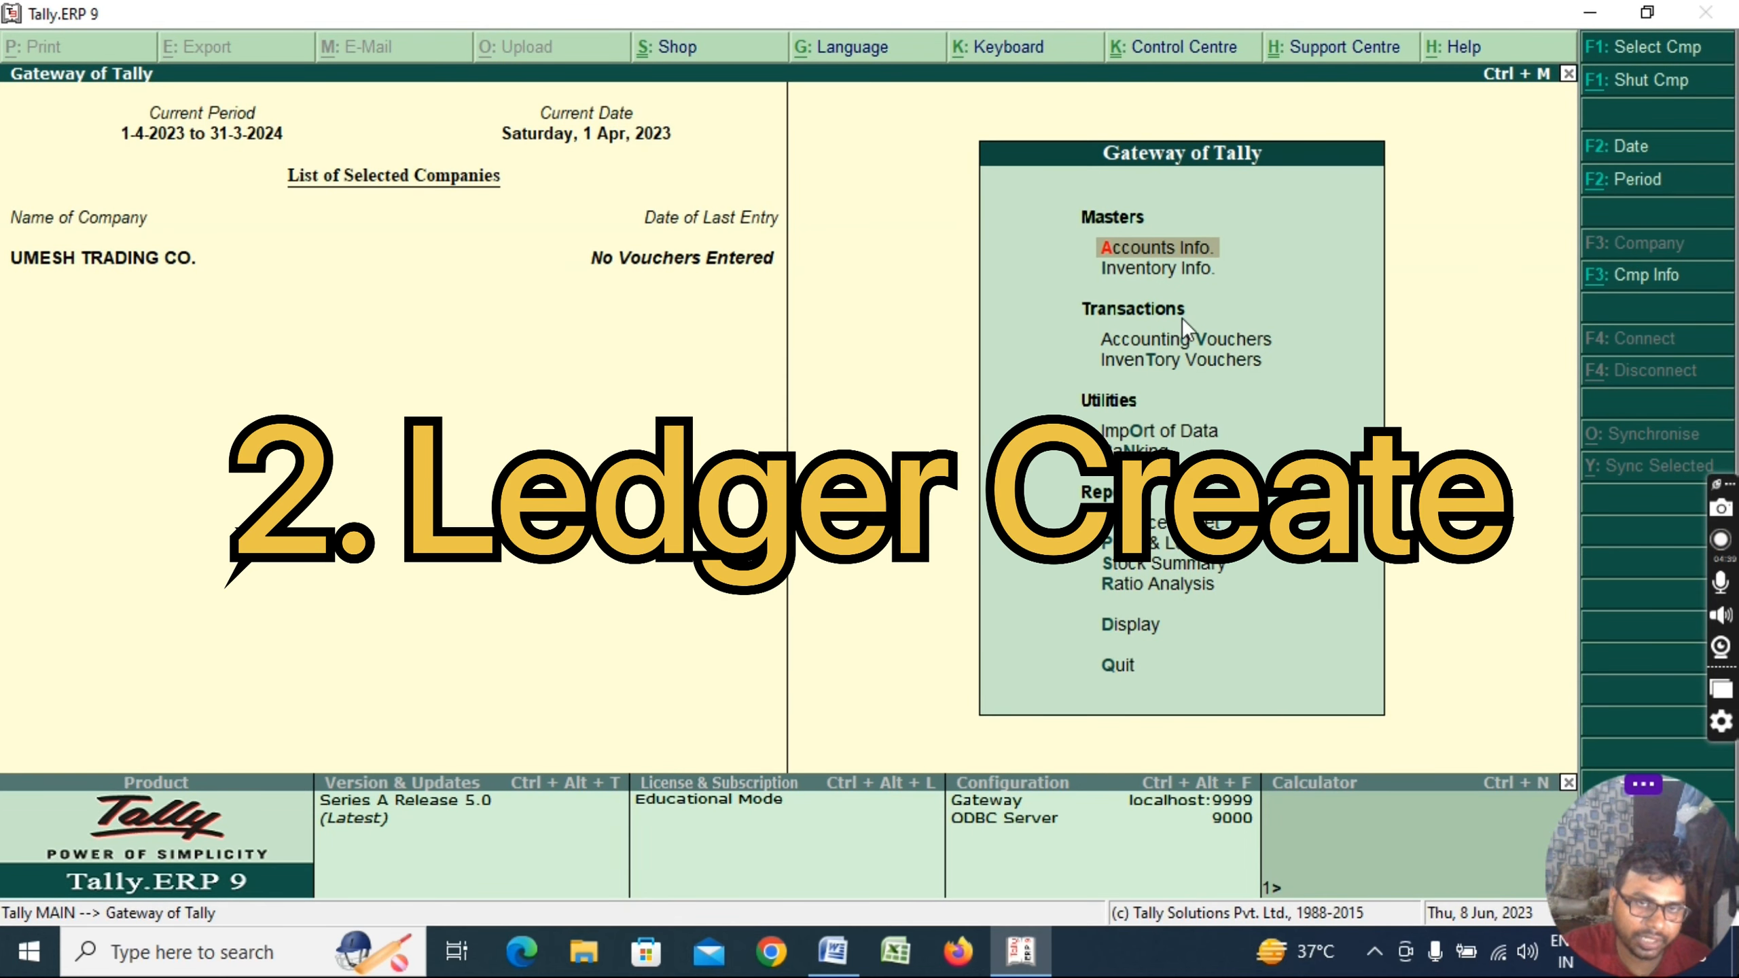
{"action": "key", "text": "alt+Tab"}
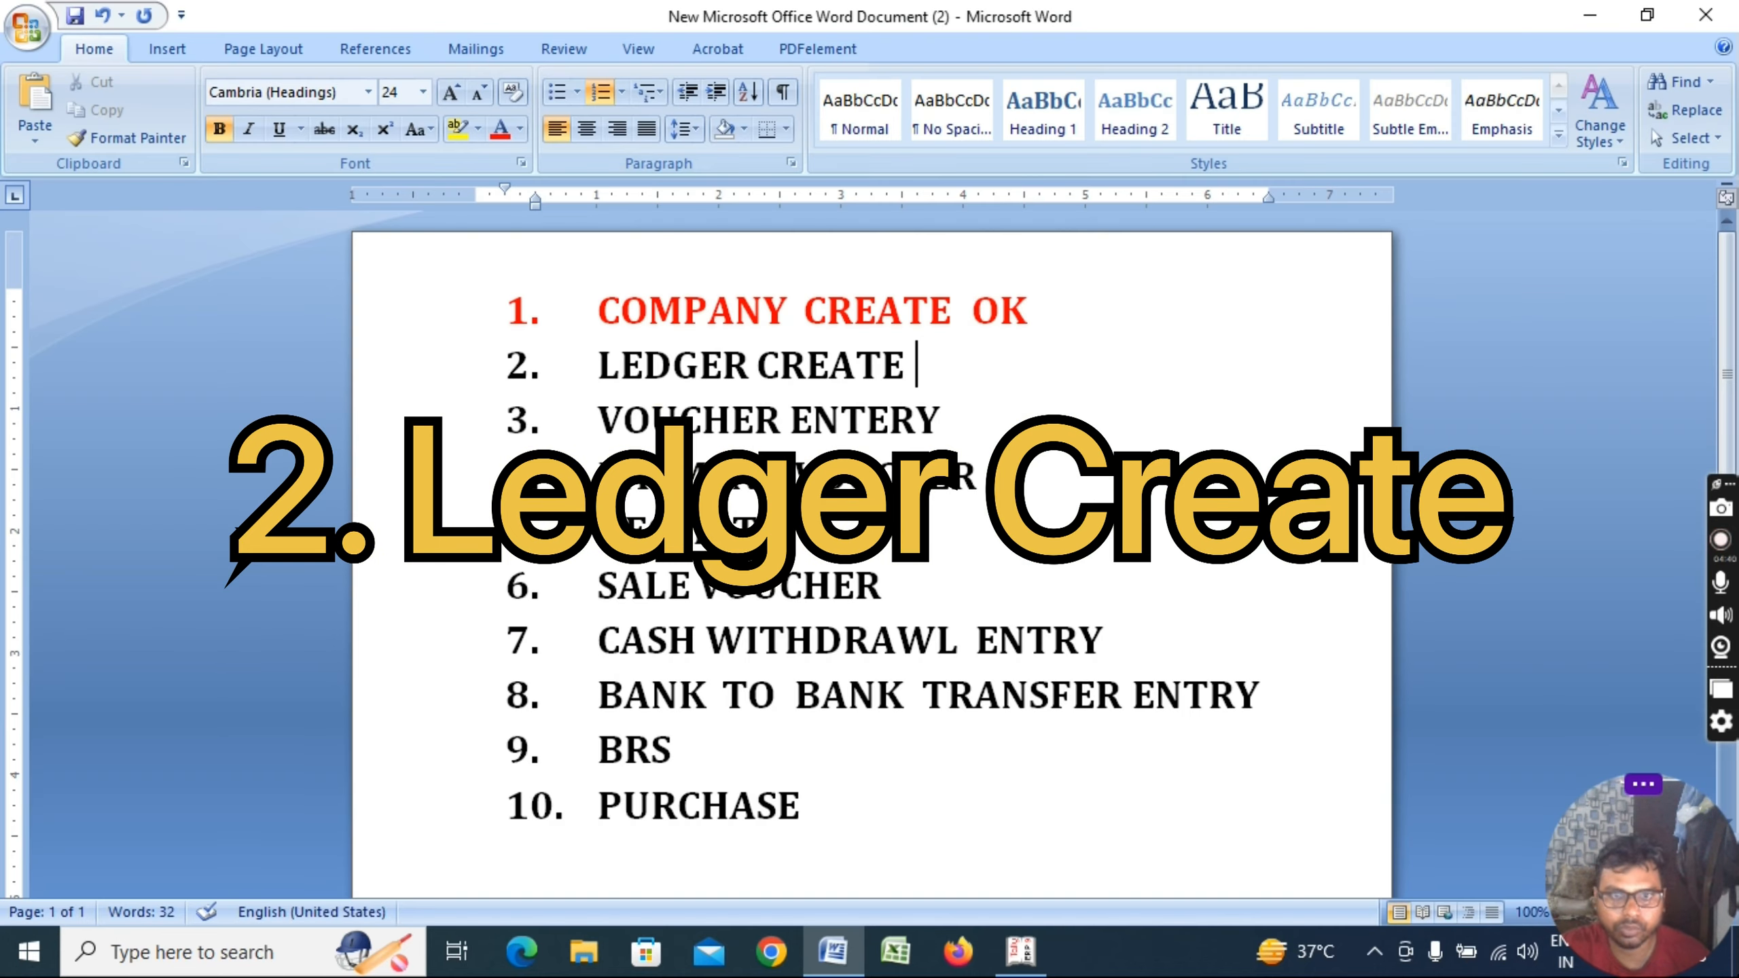
{"action": "left_click_drag", "start_coordinate": [614, 412], "coordinate": [963, 415]}
{"action": "left_click", "coordinate": [972, 415]}
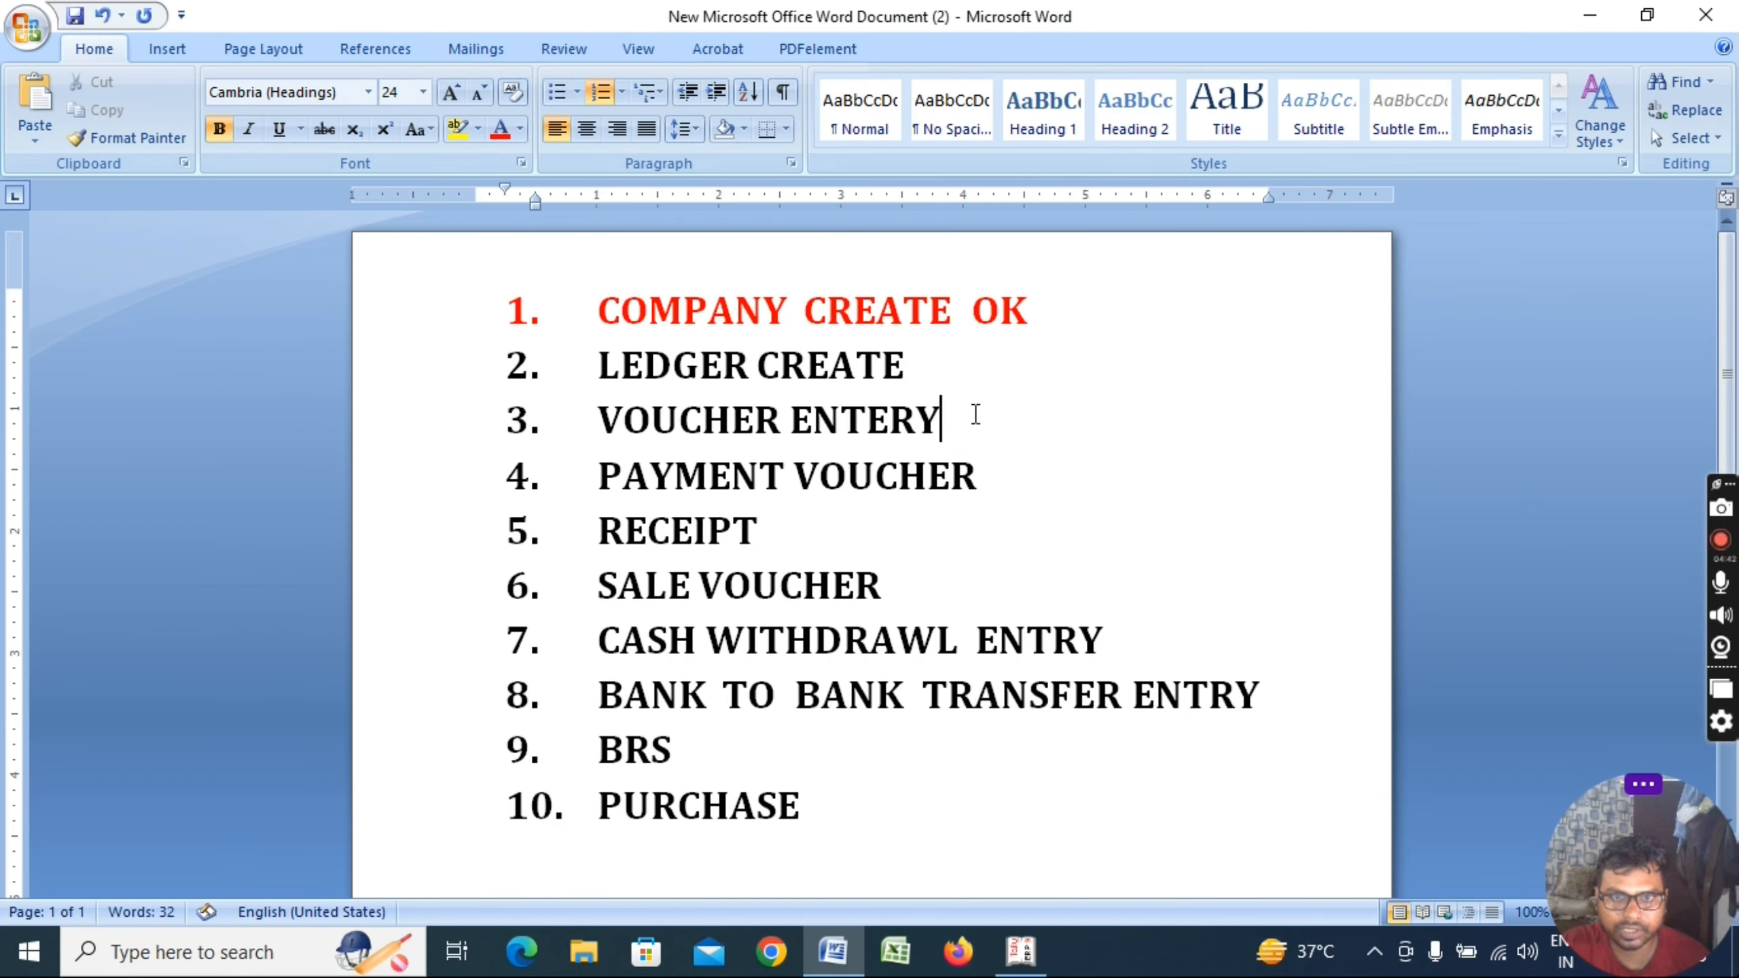
{"action": "key", "text": "alt+Tab"}
{"action": "key", "text": "v"}
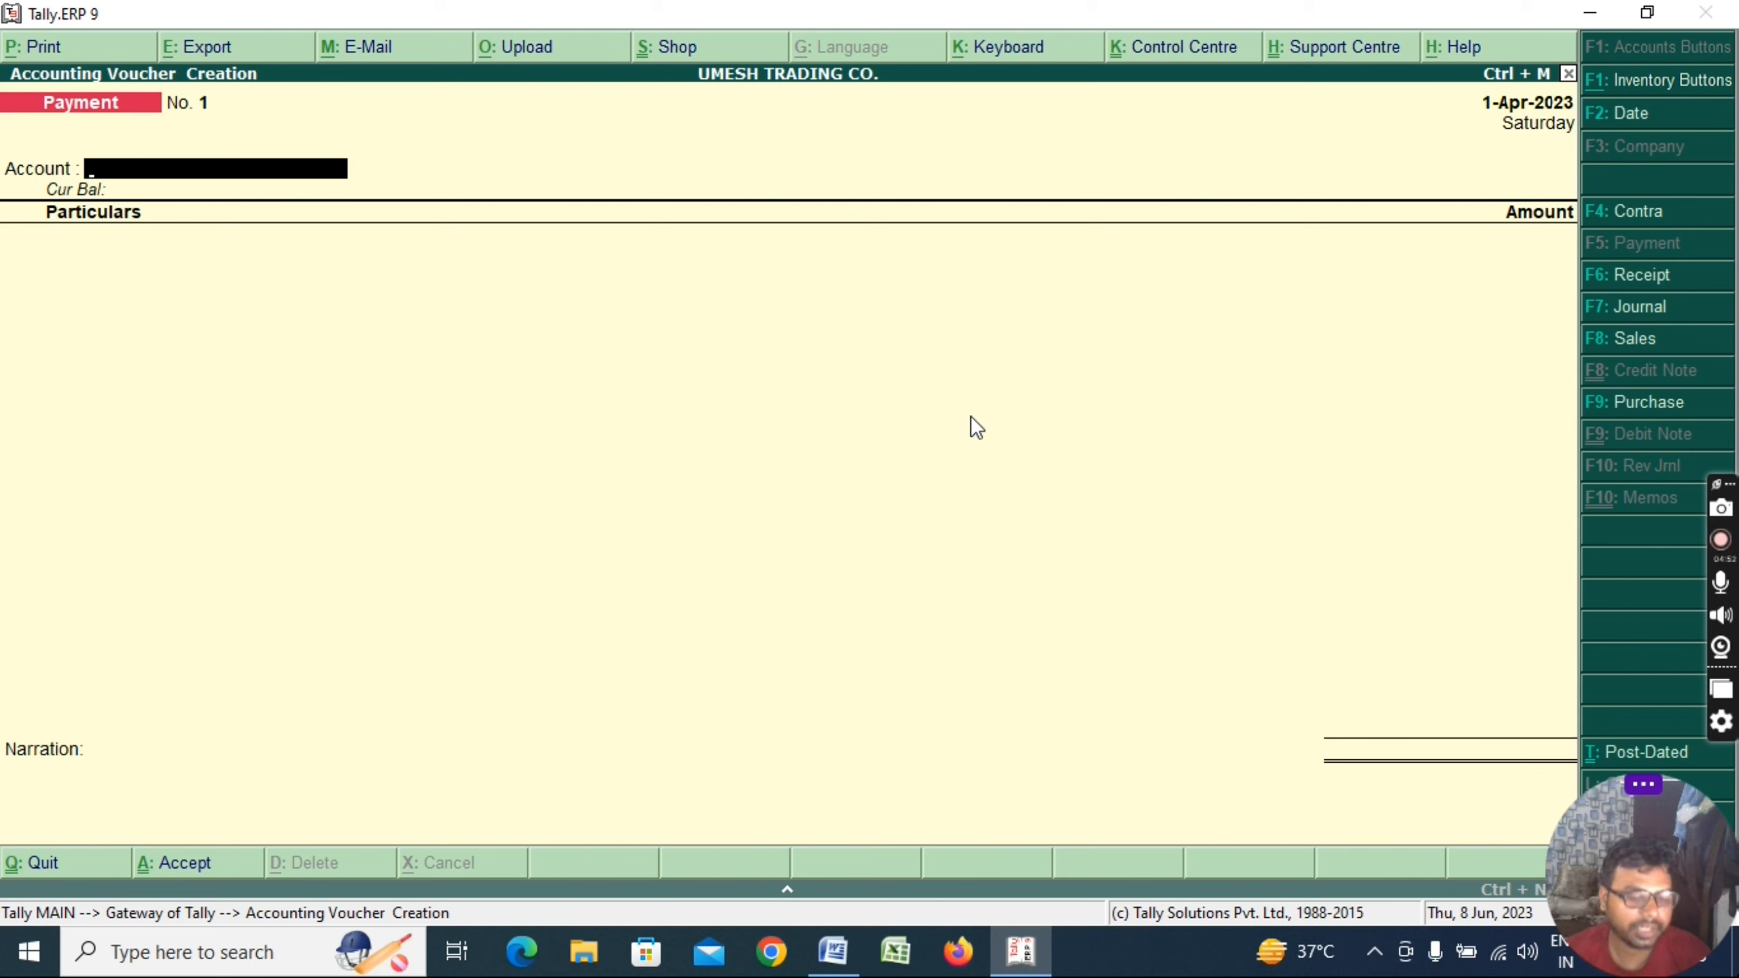
Create and save a supplier ledger under Sundry Creditors from within voucher entry
{"action": "key", "text": "alt+c"}
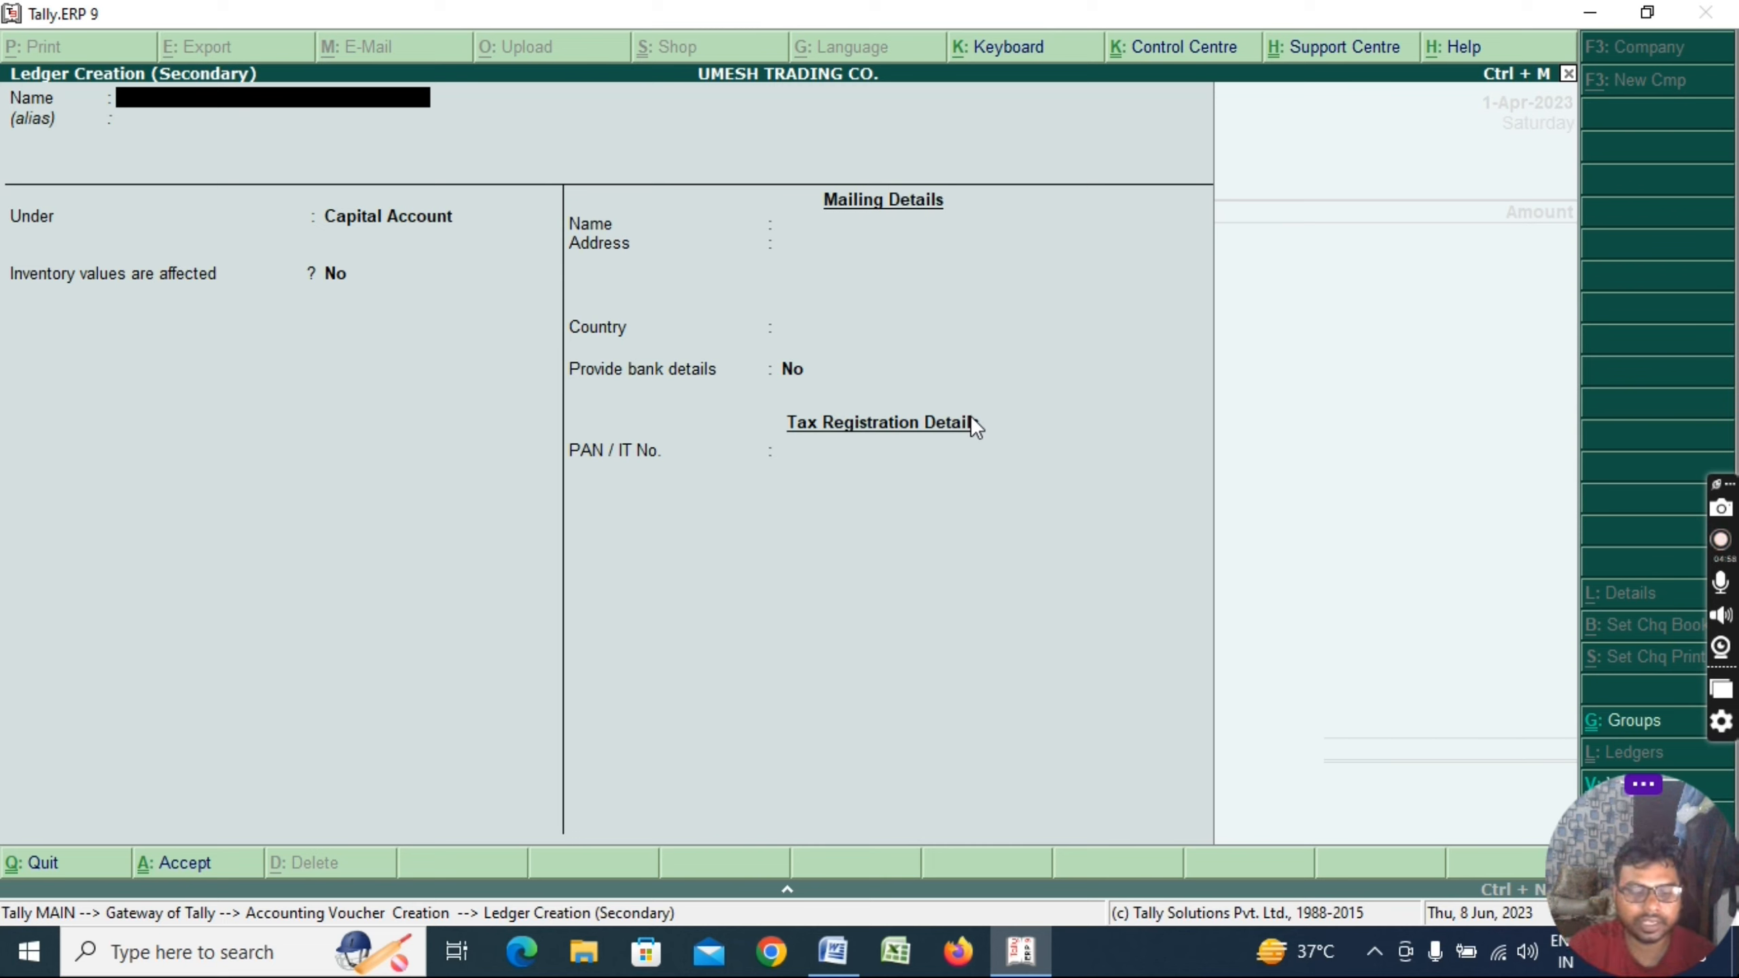
{"action": "type", "text": "RAMESH"}
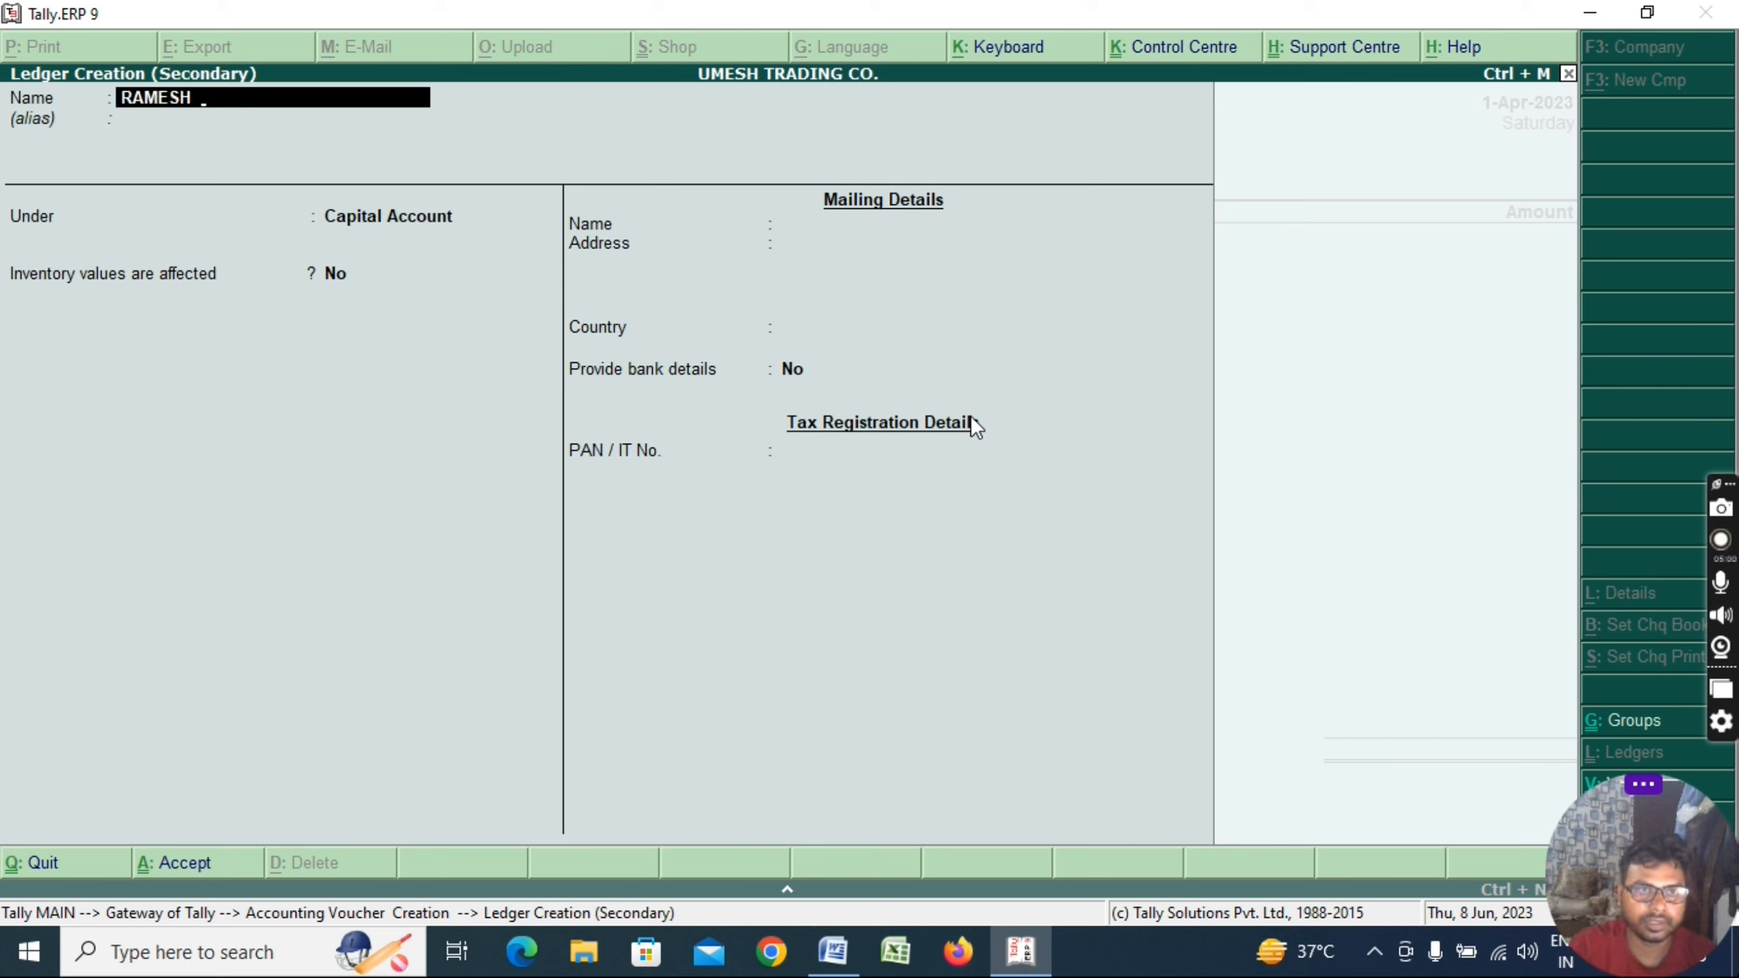
{"action": "type", "text": "  KUMAR"}
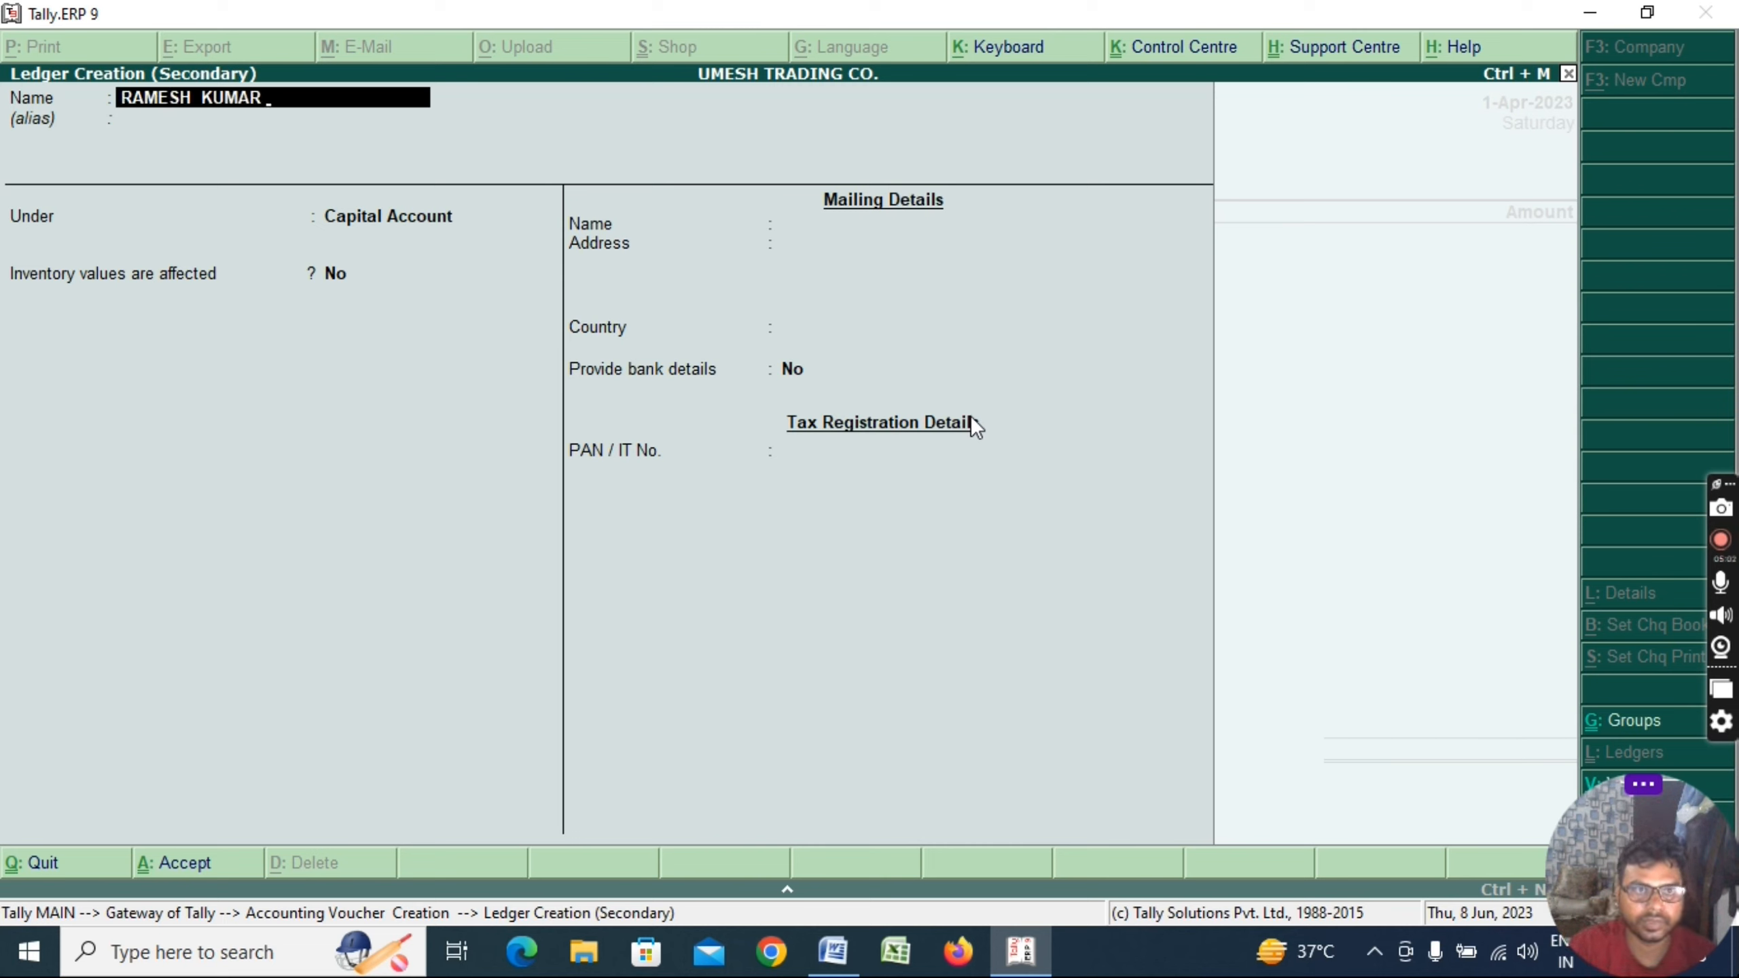
{"action": "type", "text": " ENTERPRISE"}
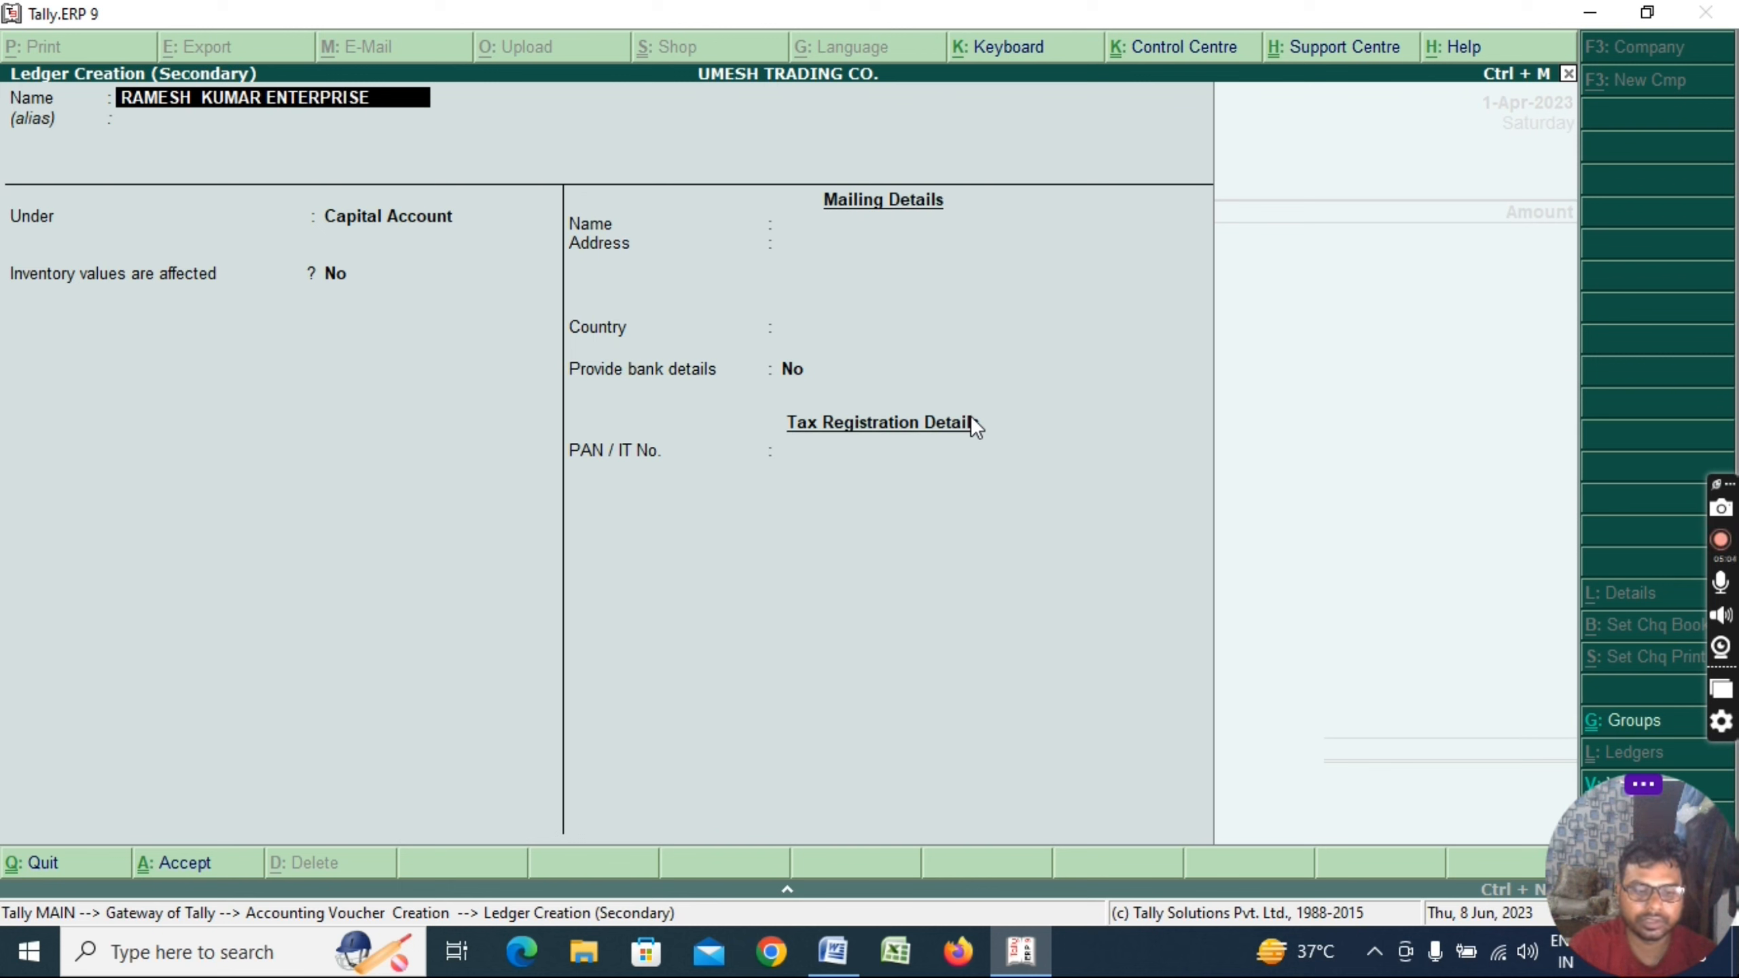
{"action": "type", "text": "S"}
{"action": "key", "text": "Return"}
{"action": "key", "text": "Return"}
{"action": "type", "text": "S"}
{"action": "key", "text": "BackSpace"}
{"action": "key", "text": "BackSpace"}
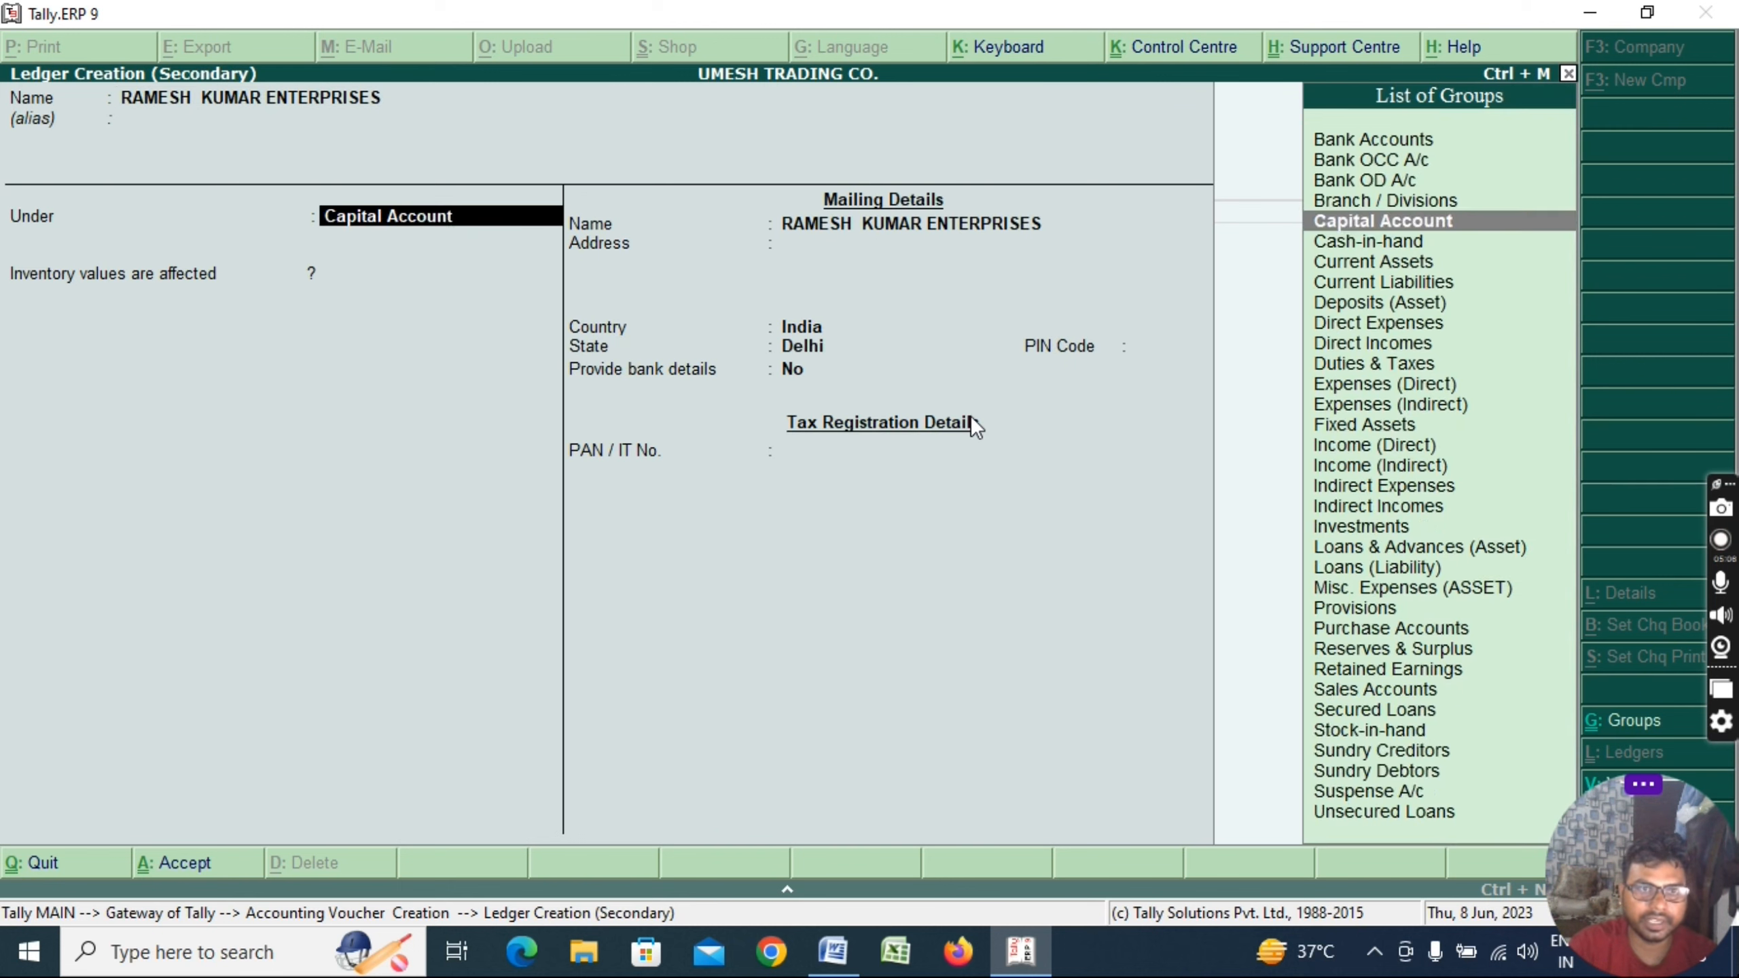
{"action": "type", "text": "SUND"}
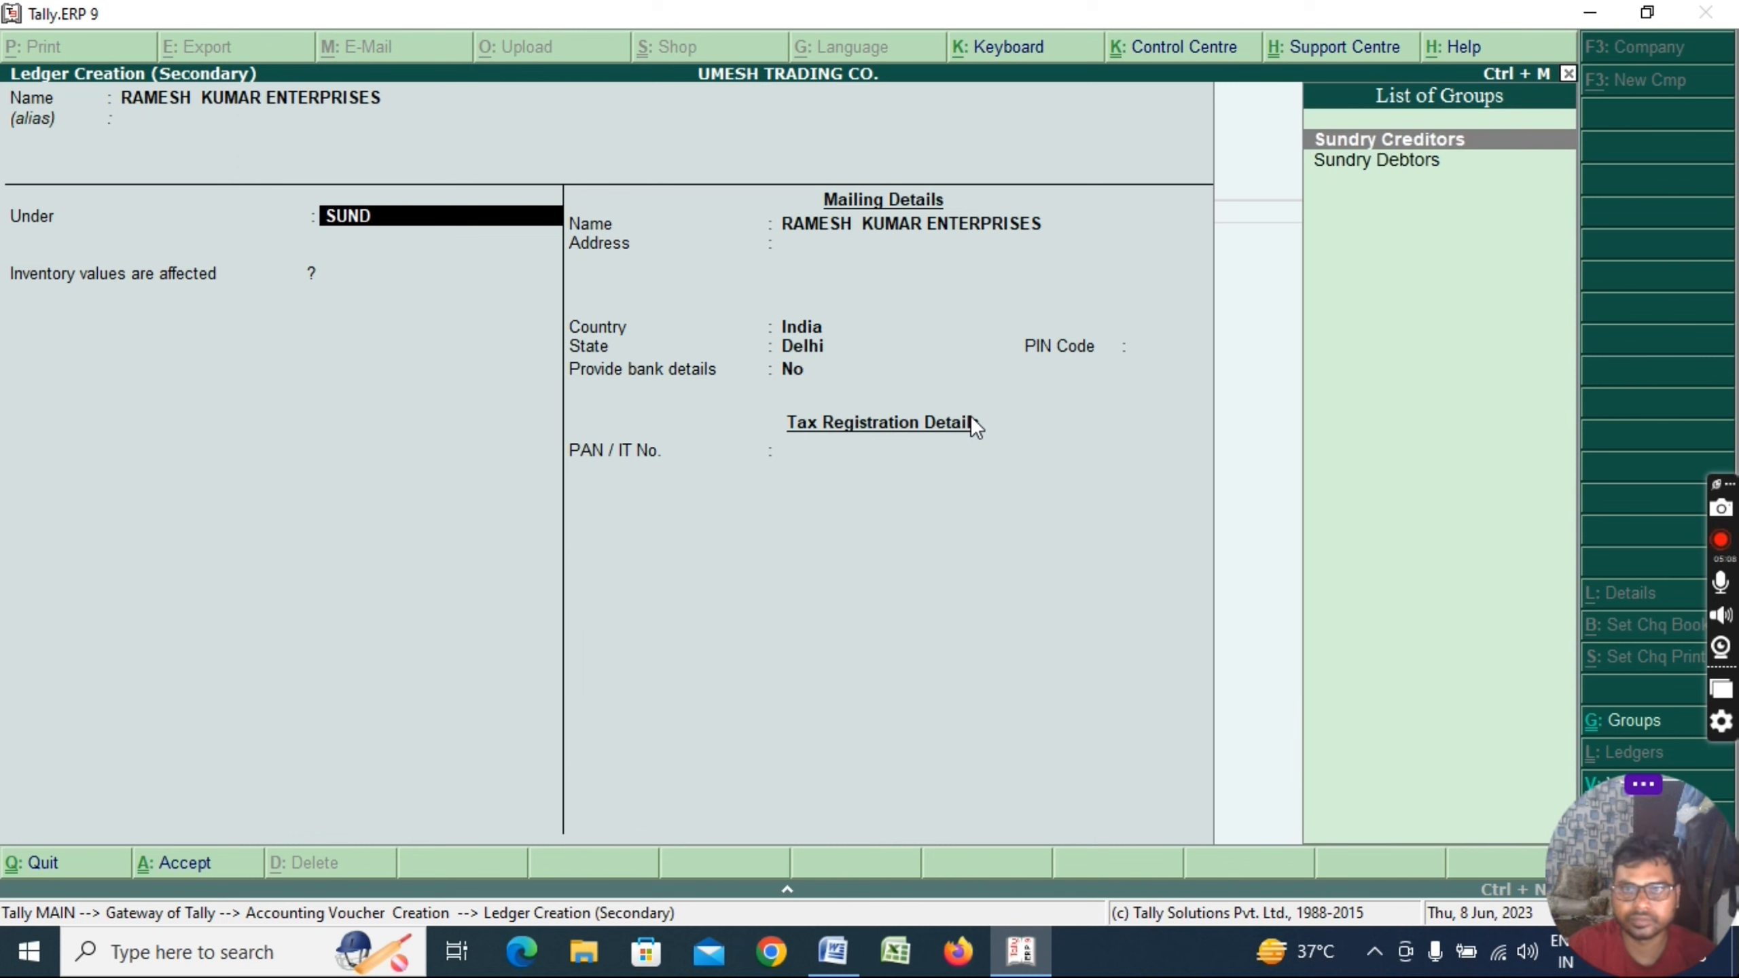
{"action": "key", "text": "Return"}
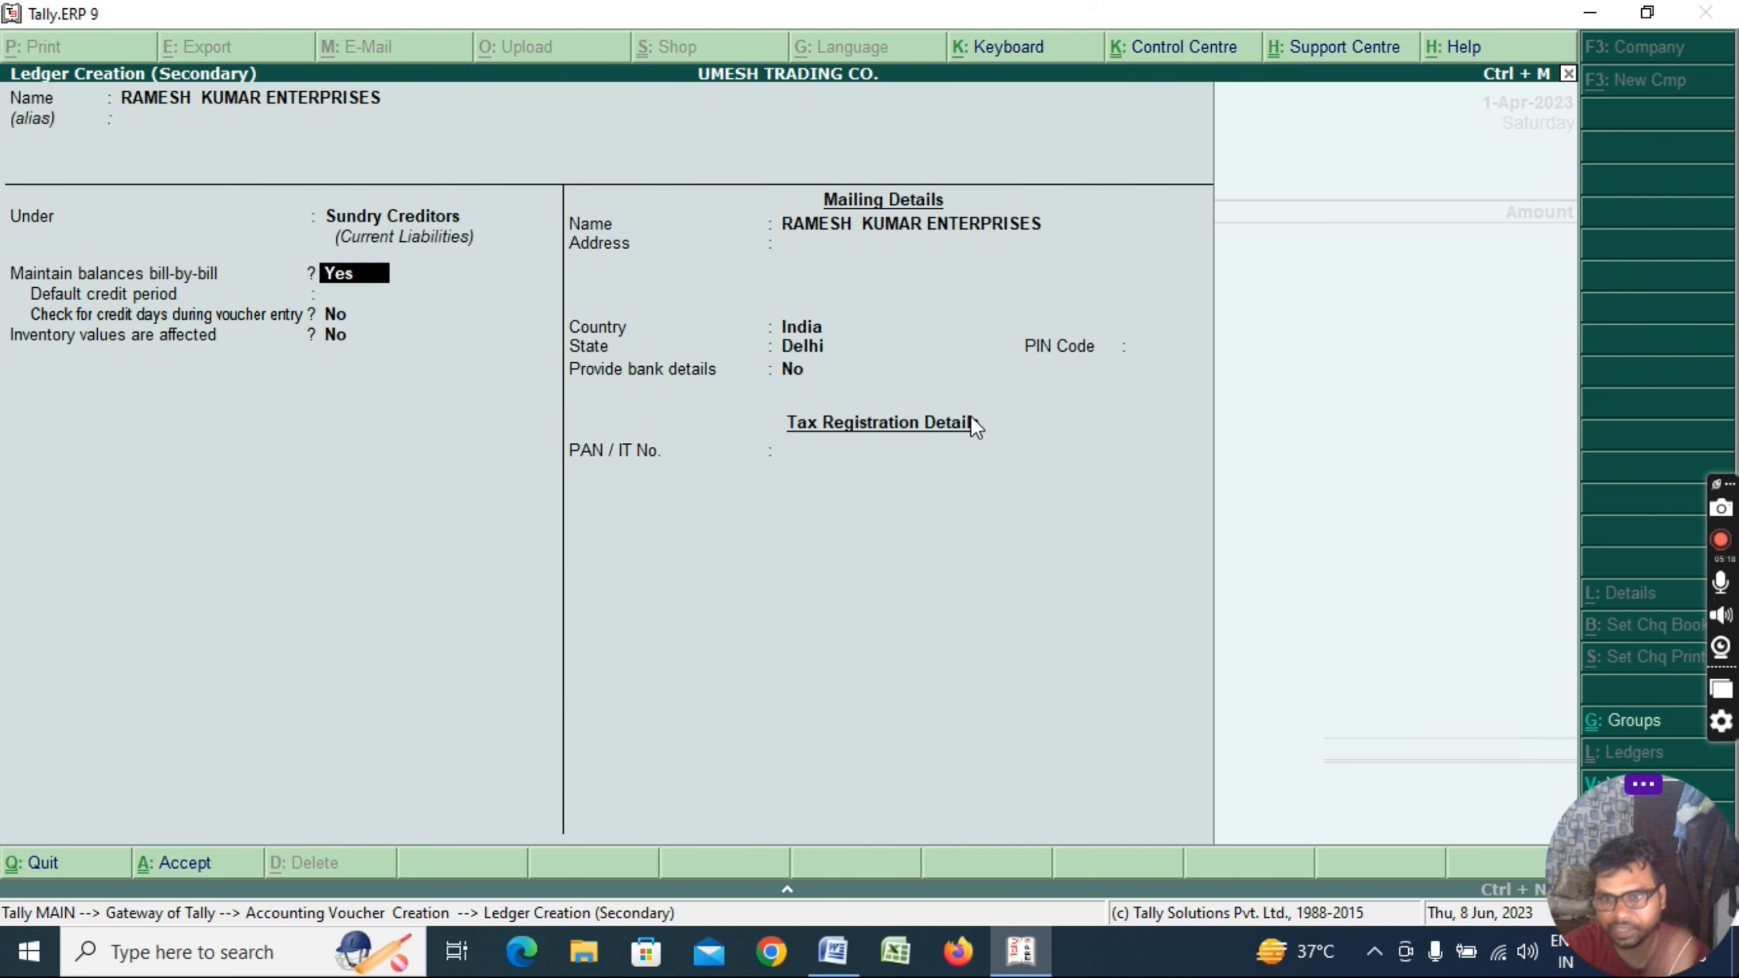
{"action": "key", "text": "Return"}
{"action": "key", "text": "Return"}
{"action": "key", "text": "Return"}
{"action": "key", "text": "Return"}
{"action": "key", "text": "Return"}
{"action": "key", "text": "Return"}
{"action": "key", "text": "Return"}
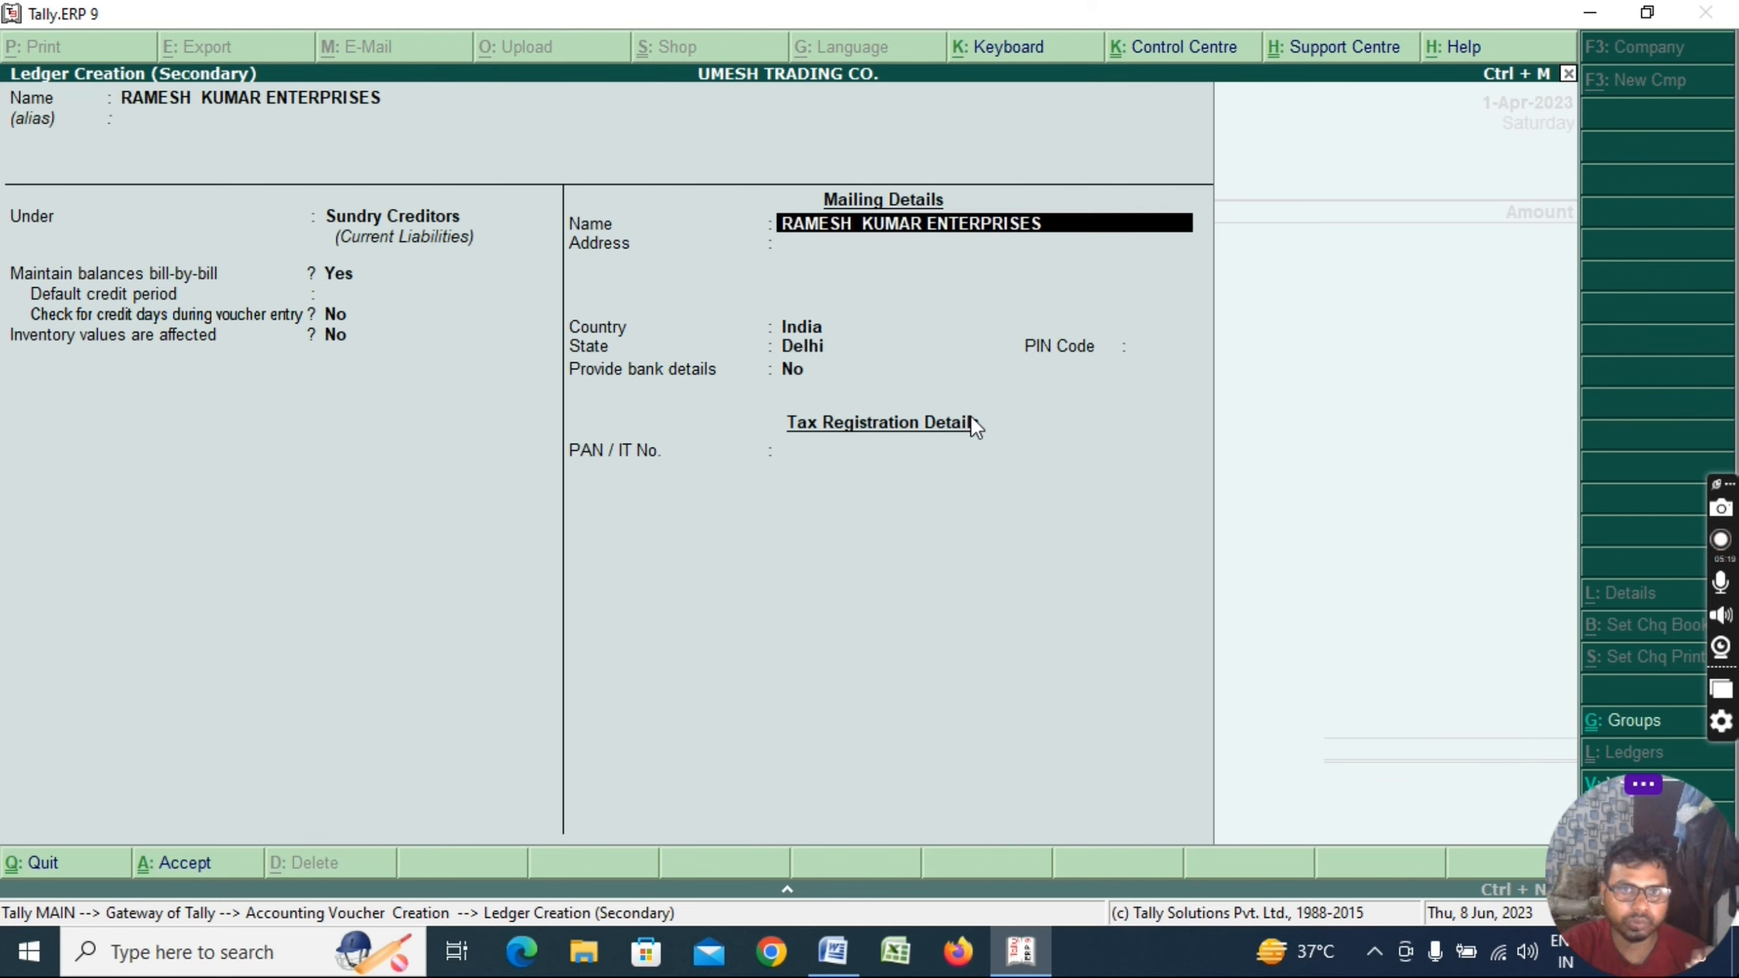
{"action": "key", "text": "Return"}
{"action": "key", "text": "ctrl+a"}
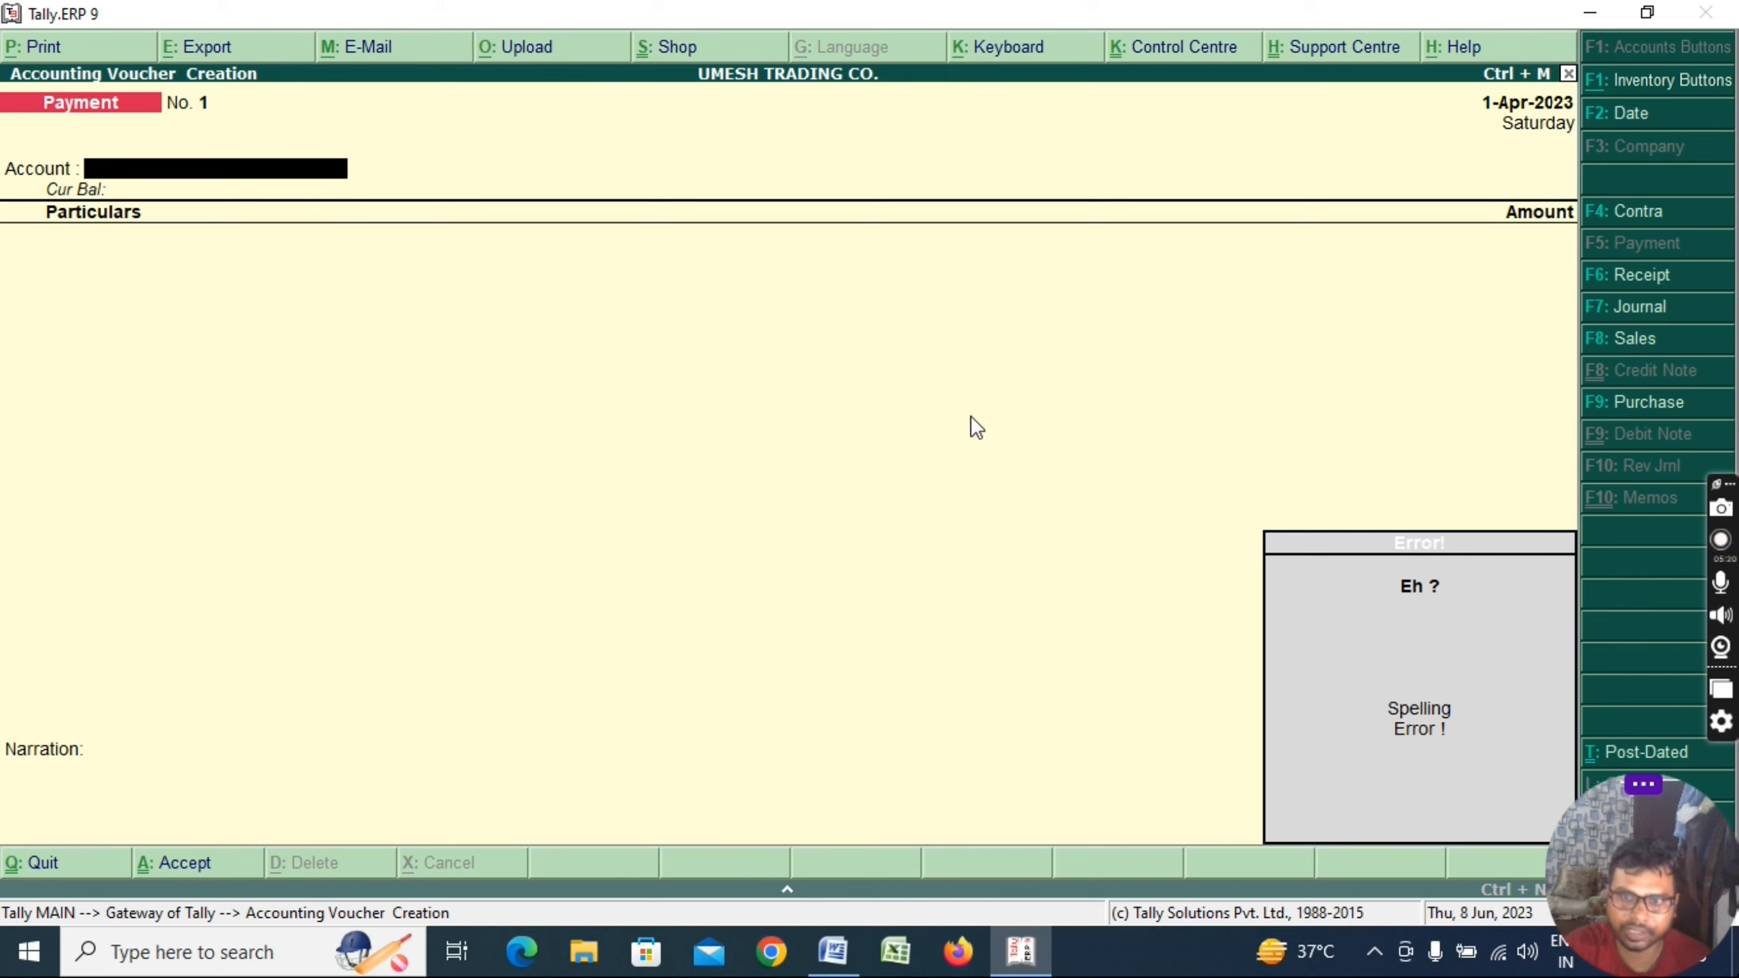
{"action": "key", "text": "Escape"}
{"action": "key", "text": "Escape"}
Leave the payment voucher and open a new ledger form under Accounts Info > Ledgers
{"action": "key", "text": "y"}
{"action": "key", "text": "alt+Tab"}
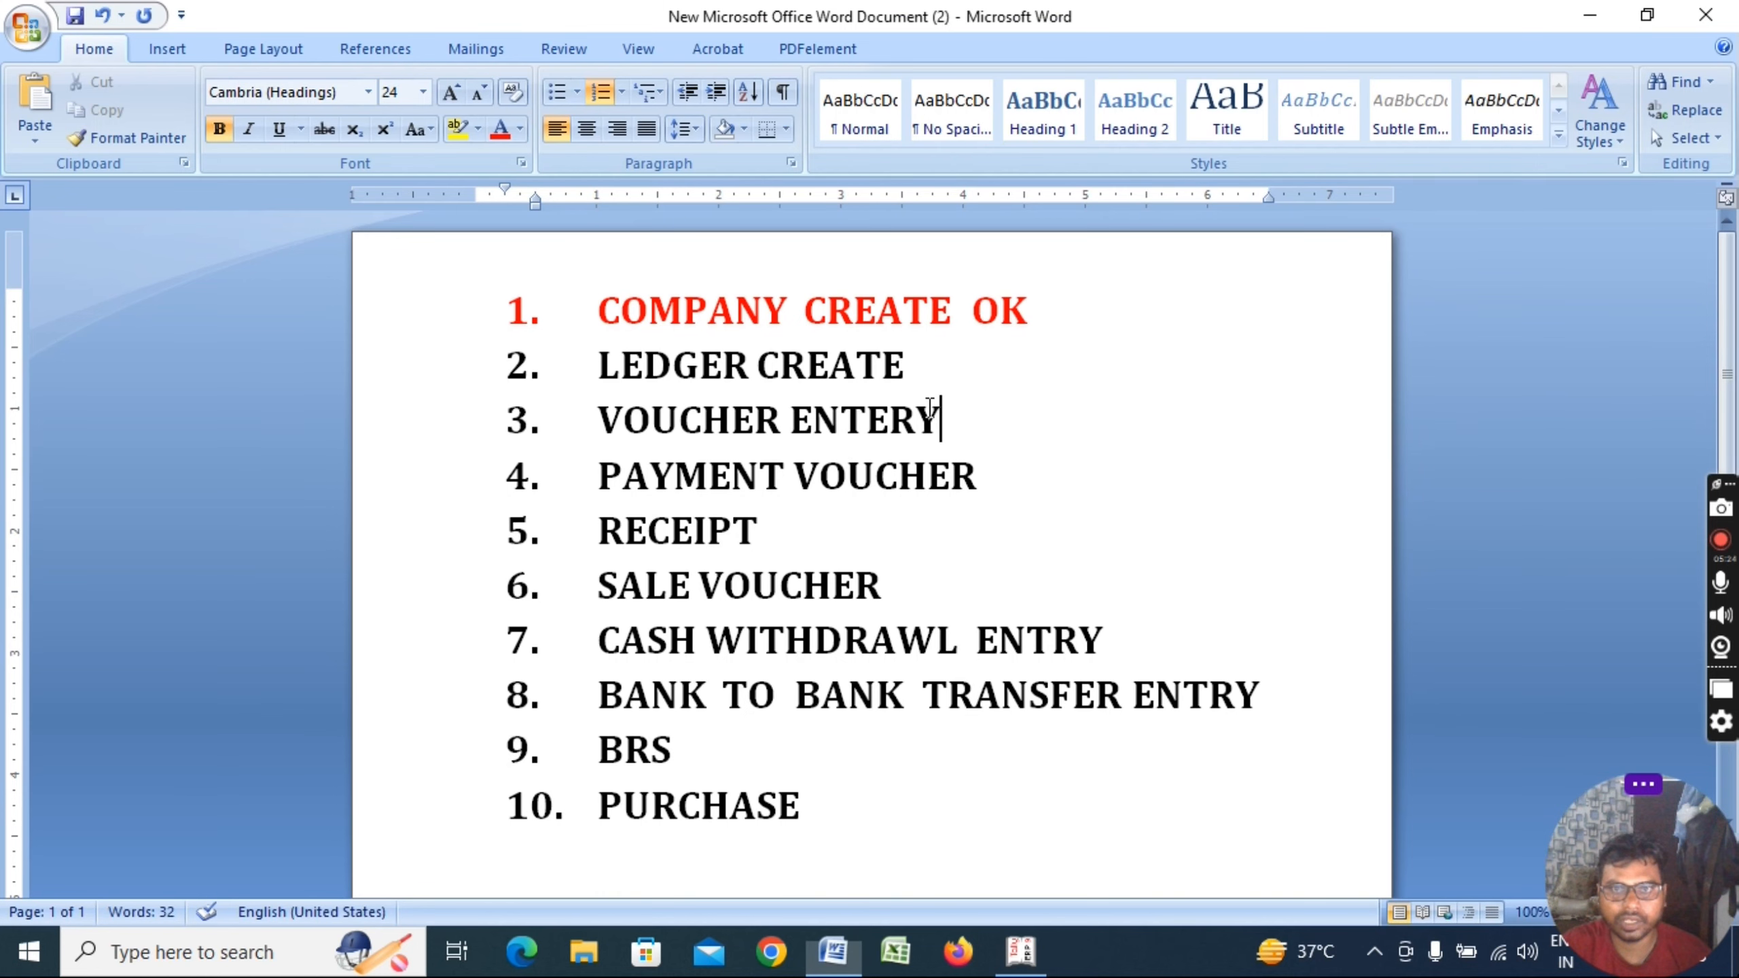
{"action": "left_click_drag", "start_coordinate": [914, 370], "coordinate": [629, 344]}
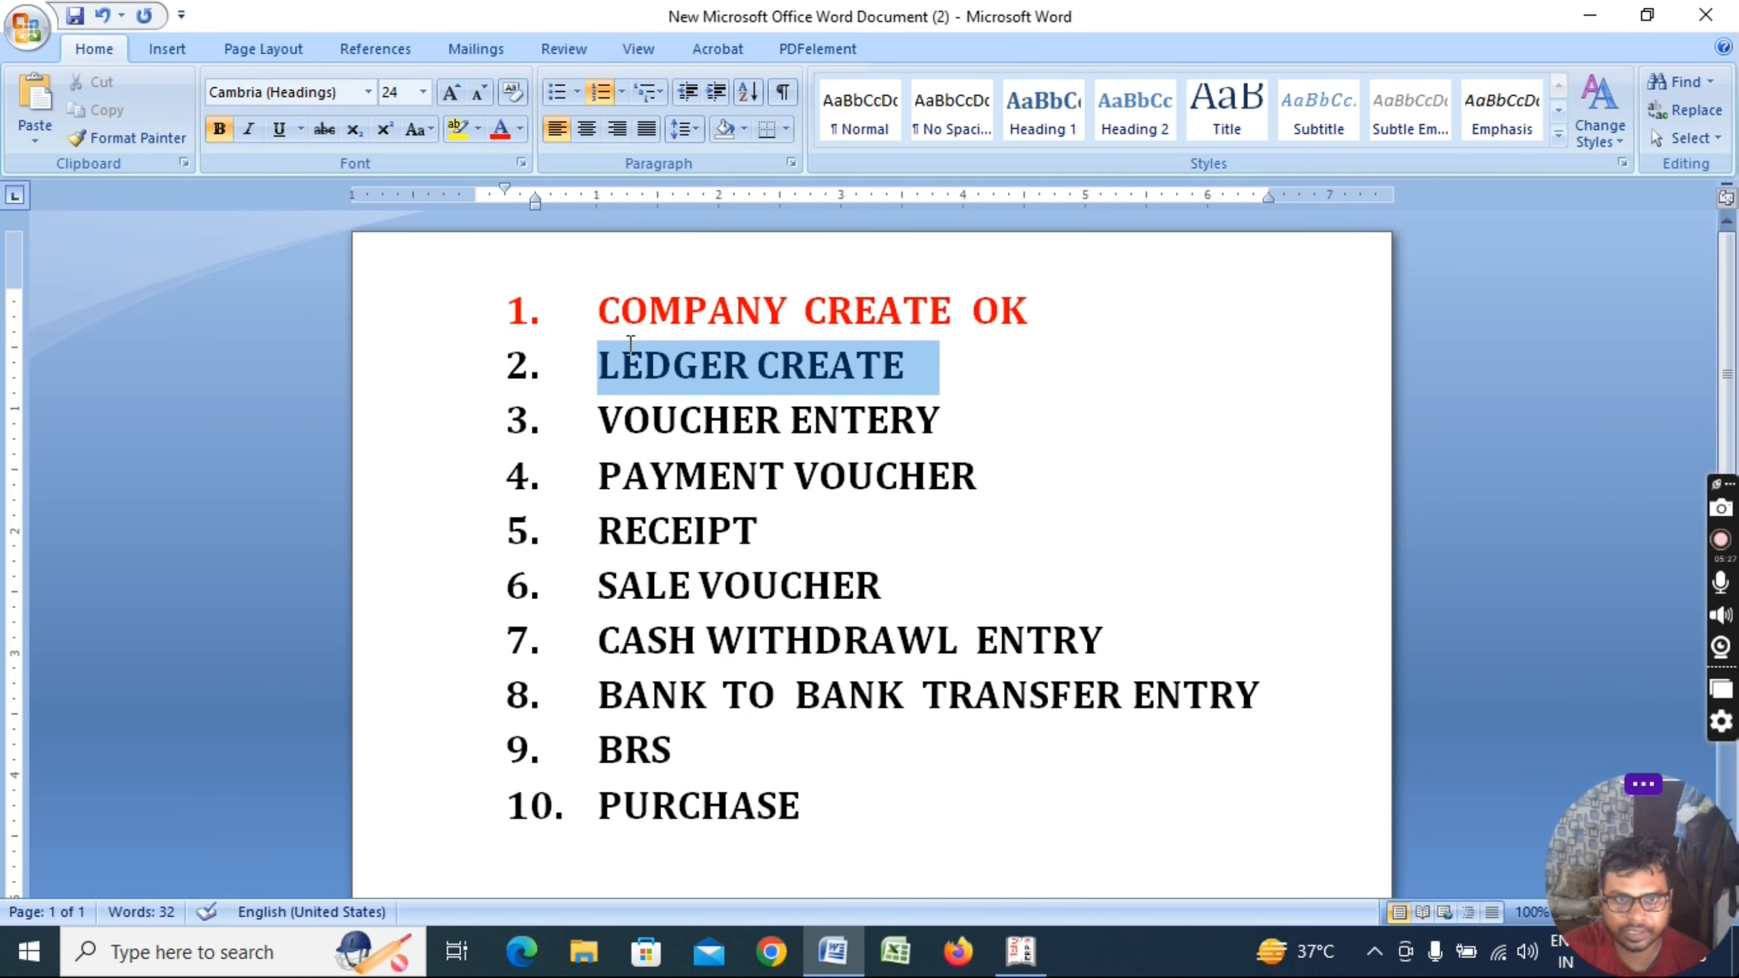
{"action": "left_click", "coordinate": [1124, 433]}
{"action": "key", "text": "alt+Tab"}
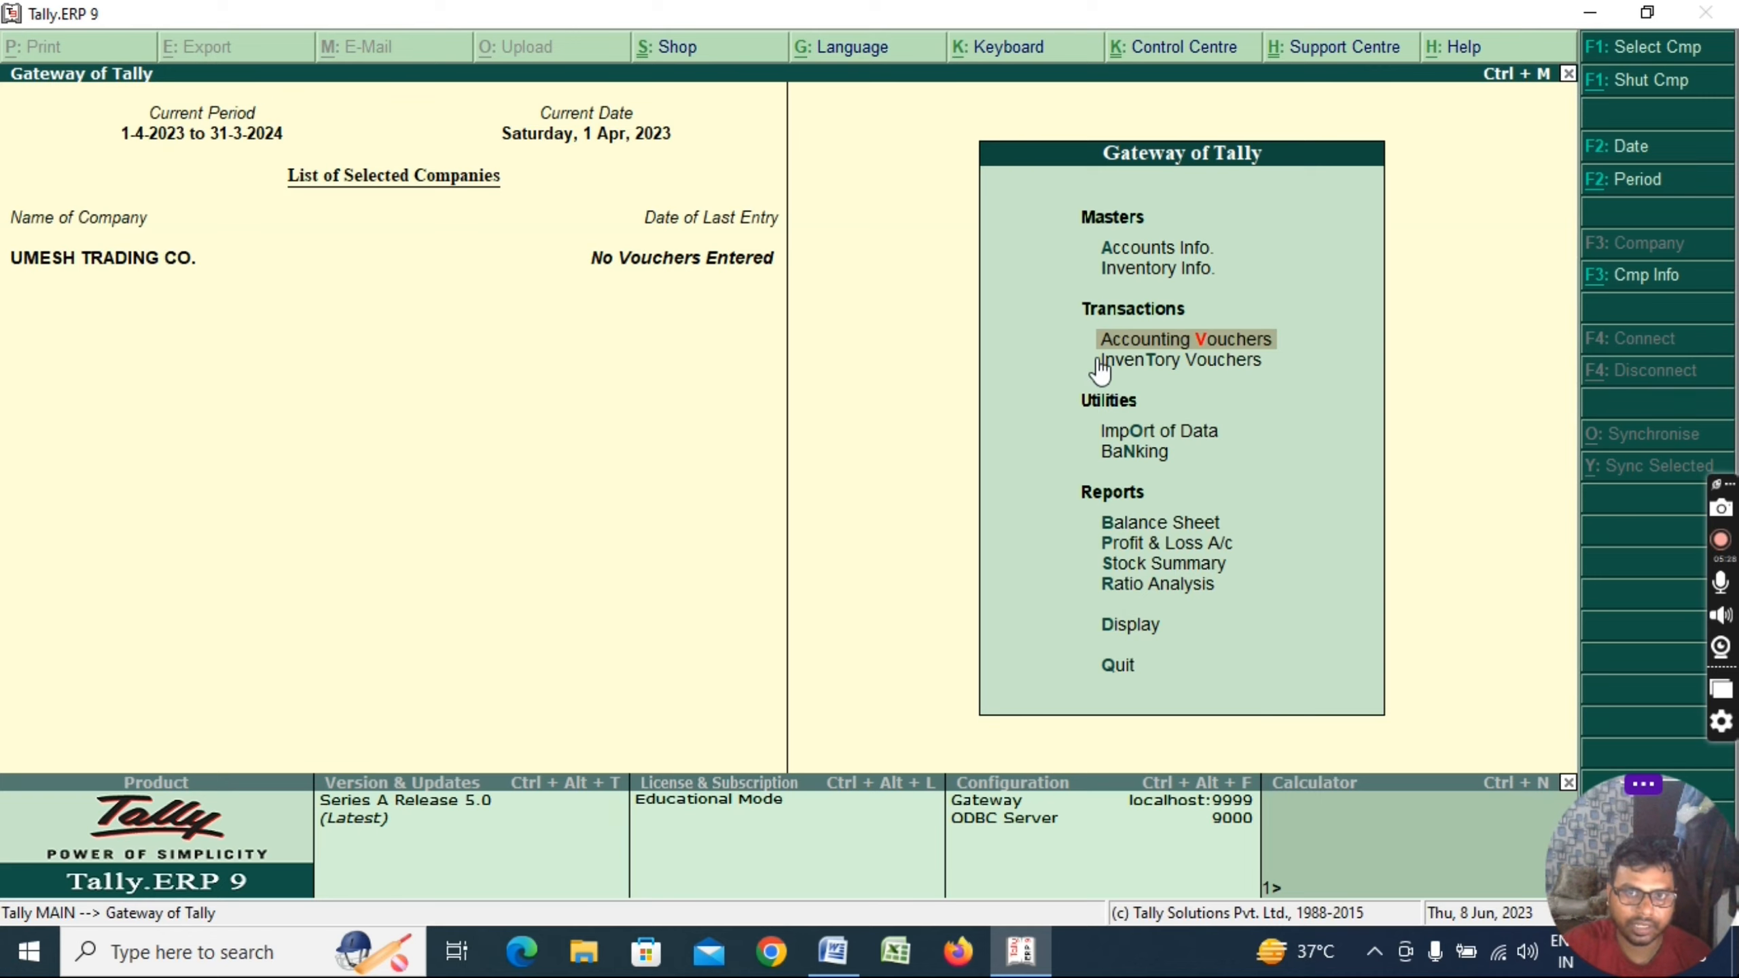
{"action": "key", "text": "Up"}
{"action": "key", "text": "Up"}
{"action": "key", "text": "Return"}
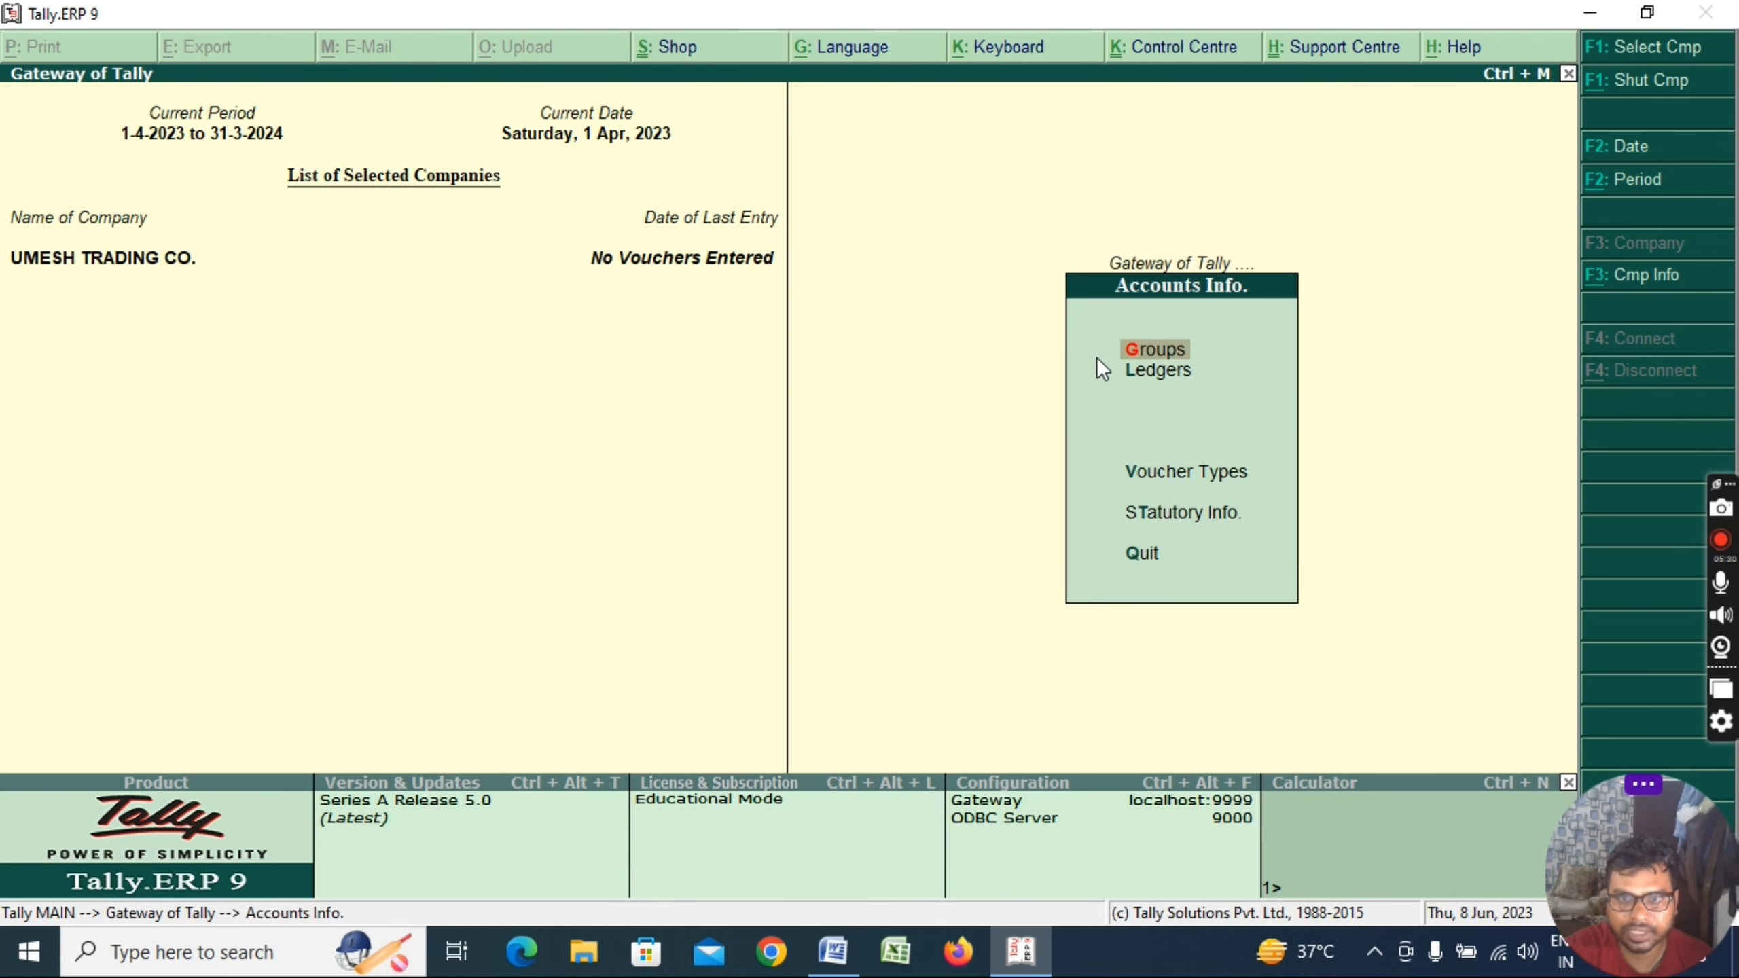
{"action": "key", "text": "Down"}
{"action": "key", "text": "Return"}
{"action": "key", "text": "Return"}
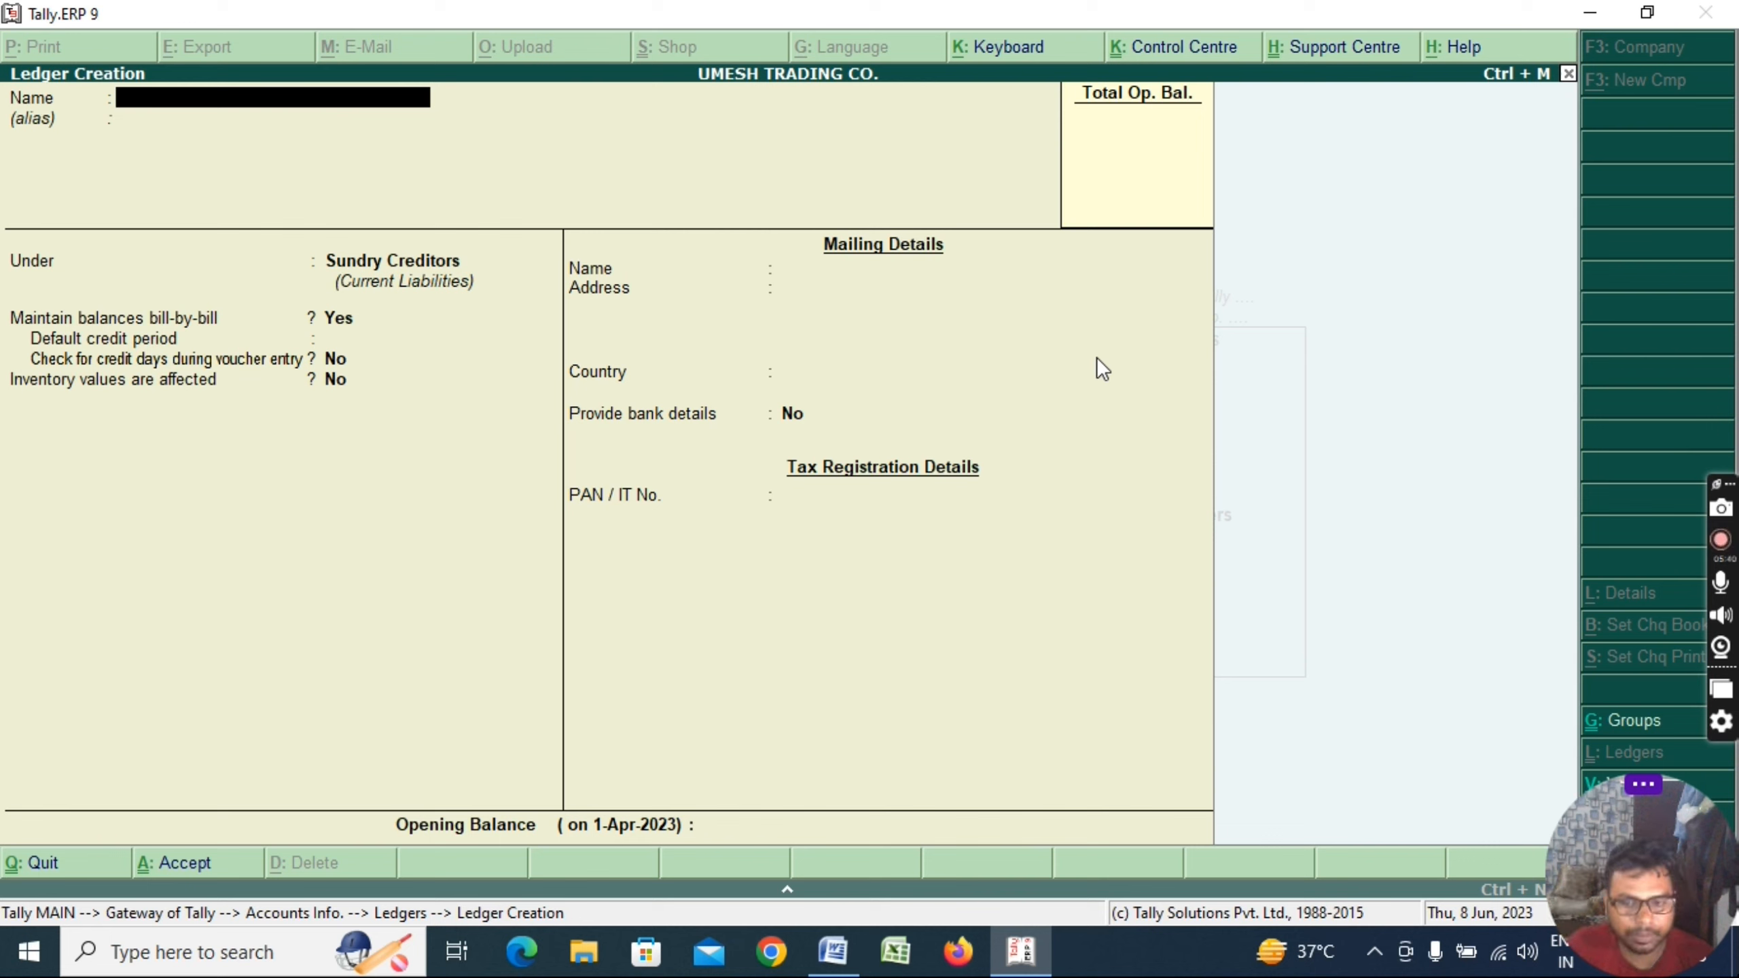
Save a customer ledger under Sundry Debtors and return to the Gateway of Tally
{"action": "type", "text": "ROHIT"}
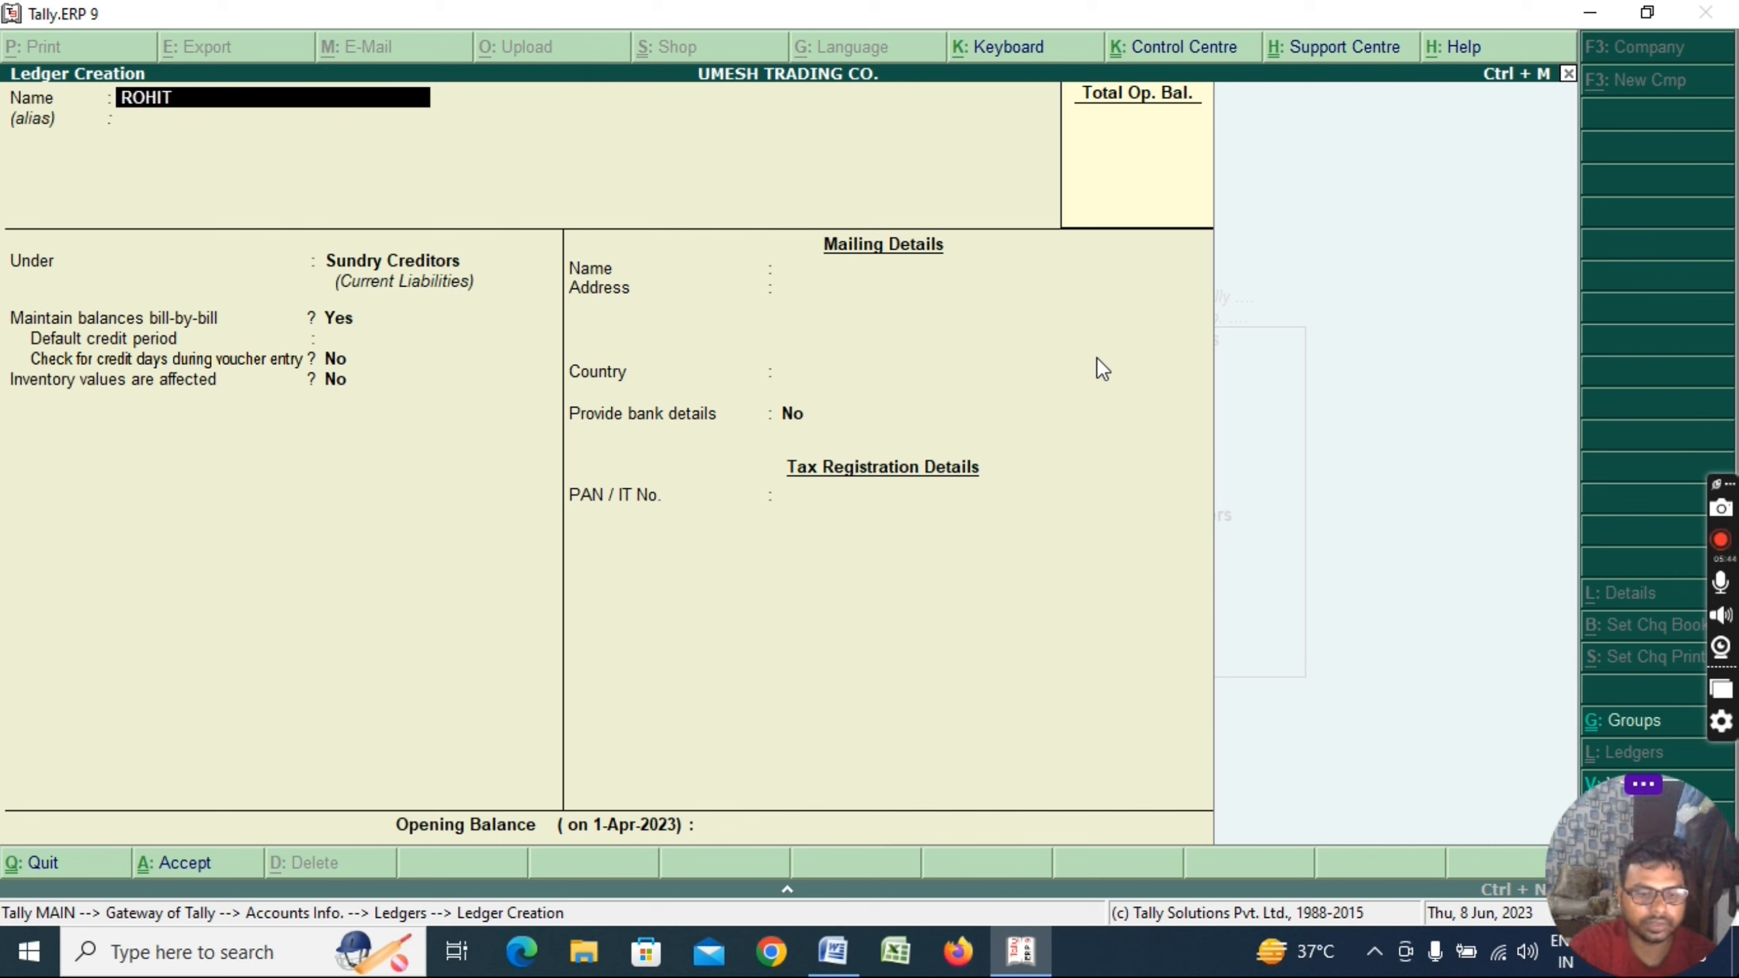
{"action": "type", "text": " TRANS"}
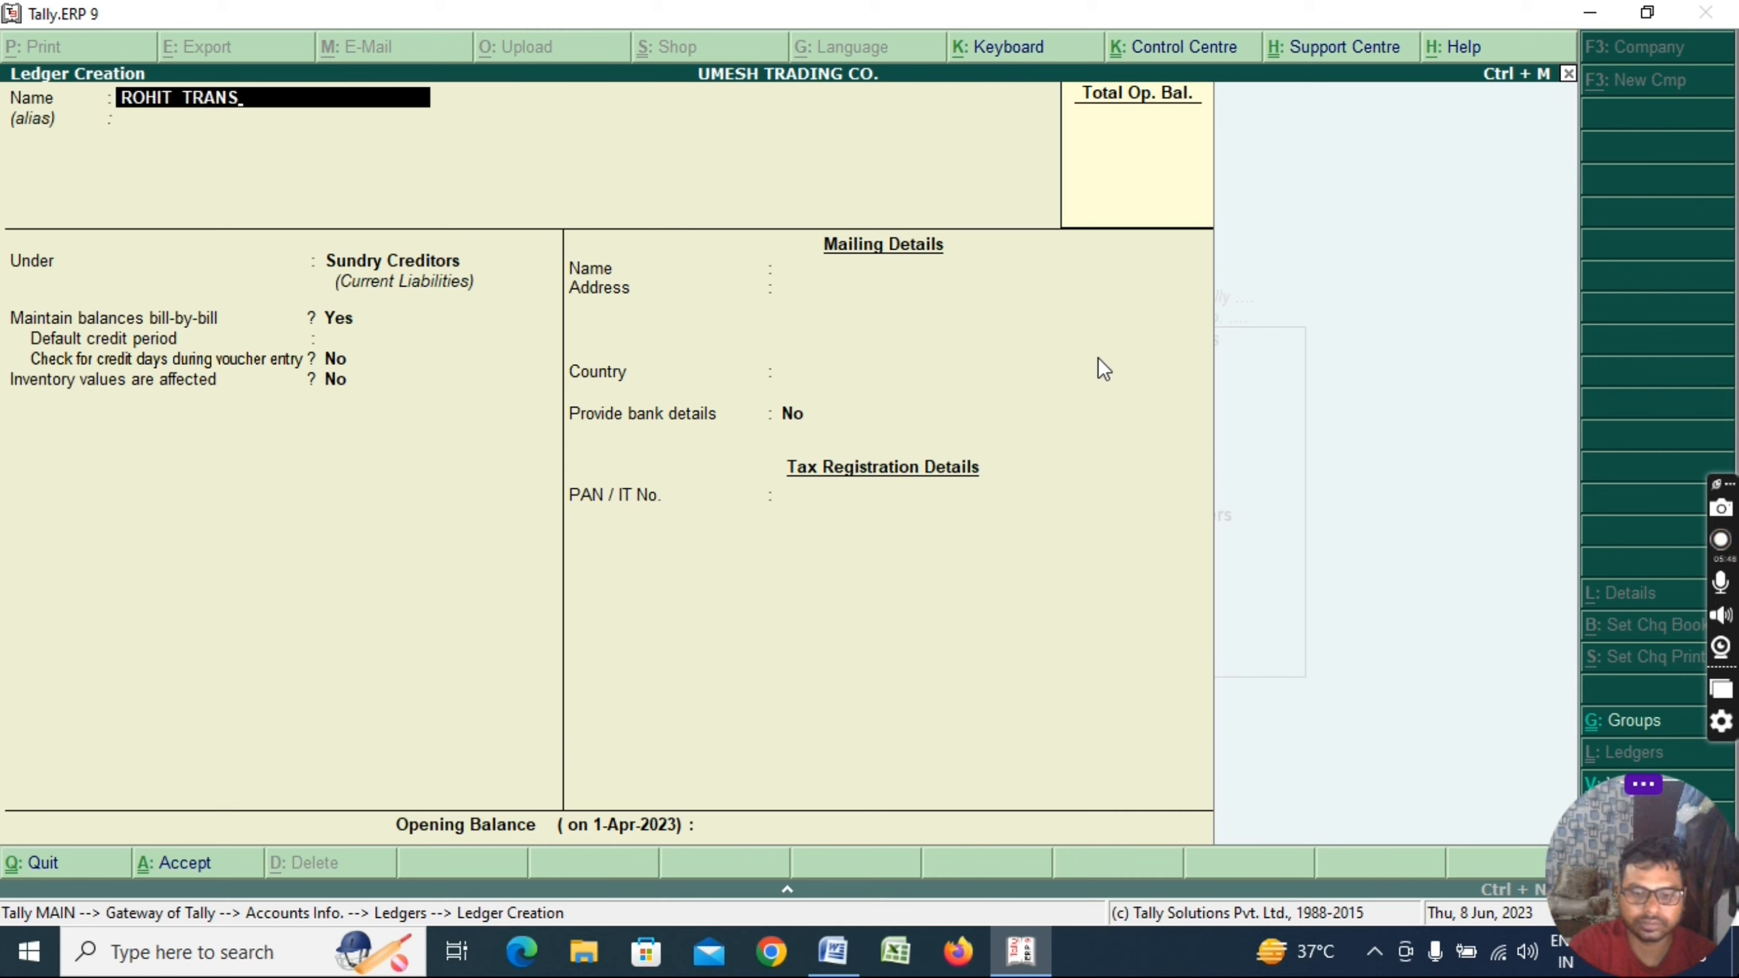
{"action": "type", "text": "P"}
{"action": "key", "text": "BackSpace"}
{"action": "key", "text": "BackSpace"}
{"action": "key", "text": "BackSpace"}
{"action": "key", "text": "BackSpace"}
{"action": "key", "text": "BackSpace"}
{"action": "key", "text": "BackSpace"}
{"action": "type", "text": "EX"}
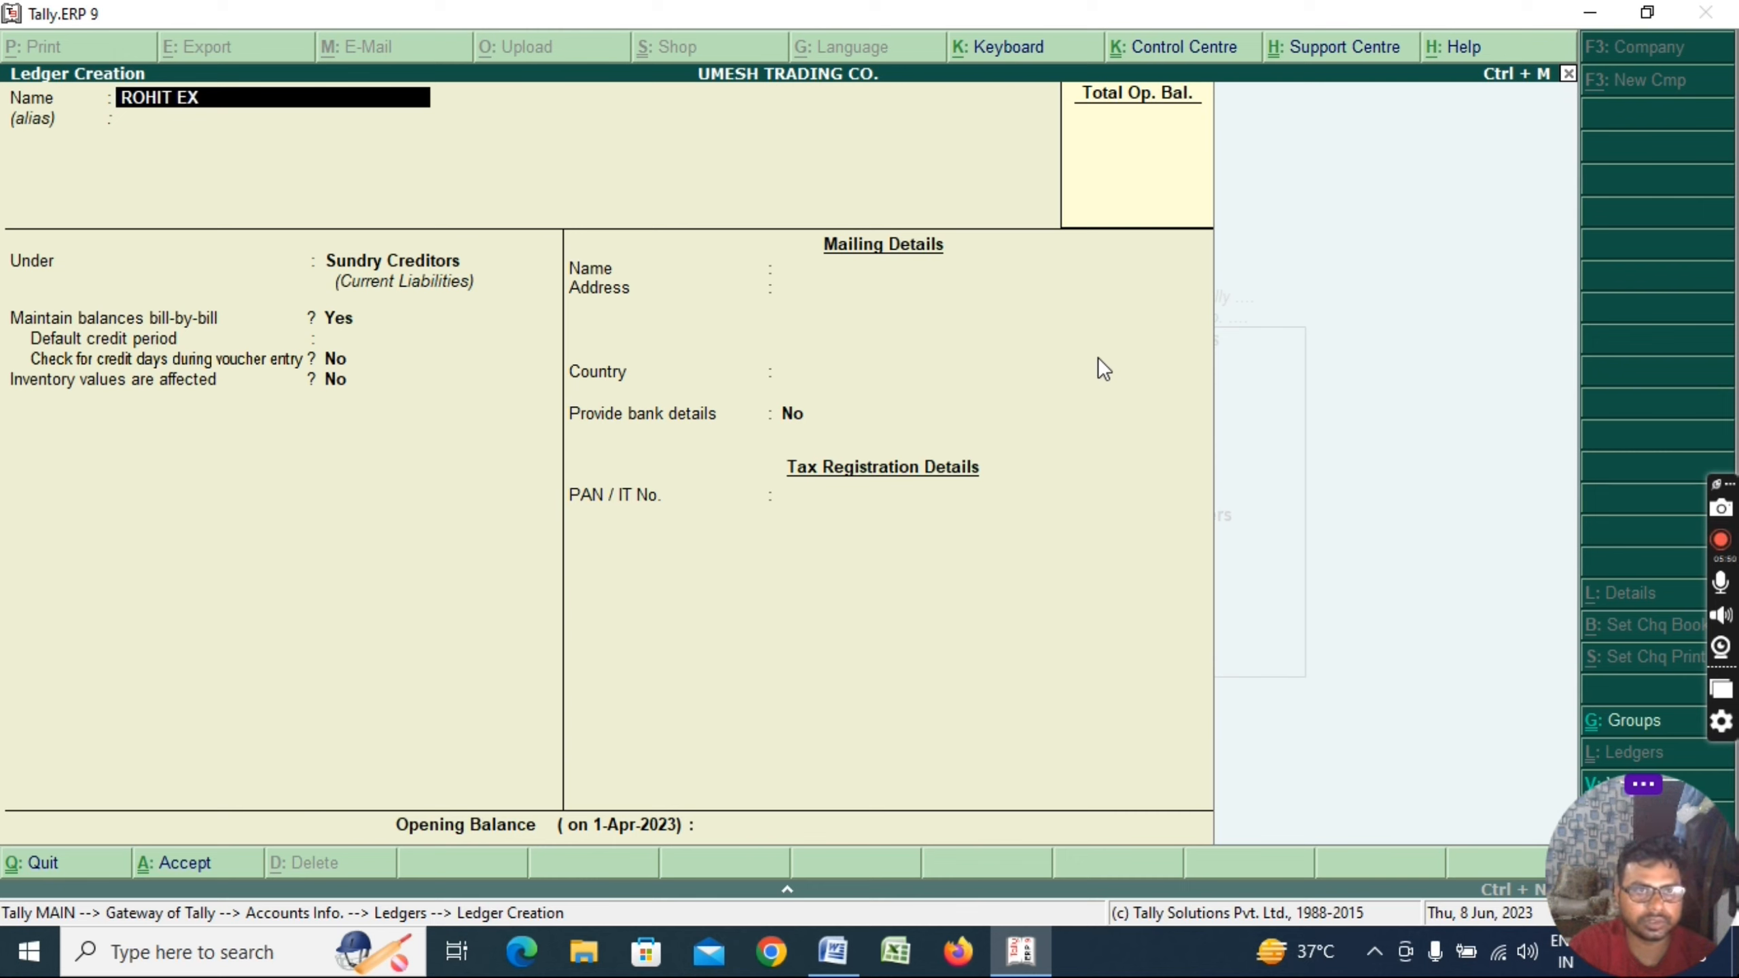
{"action": "type", "text": "PORT"}
{"action": "key", "text": "Return"}
{"action": "key", "text": "Return"}
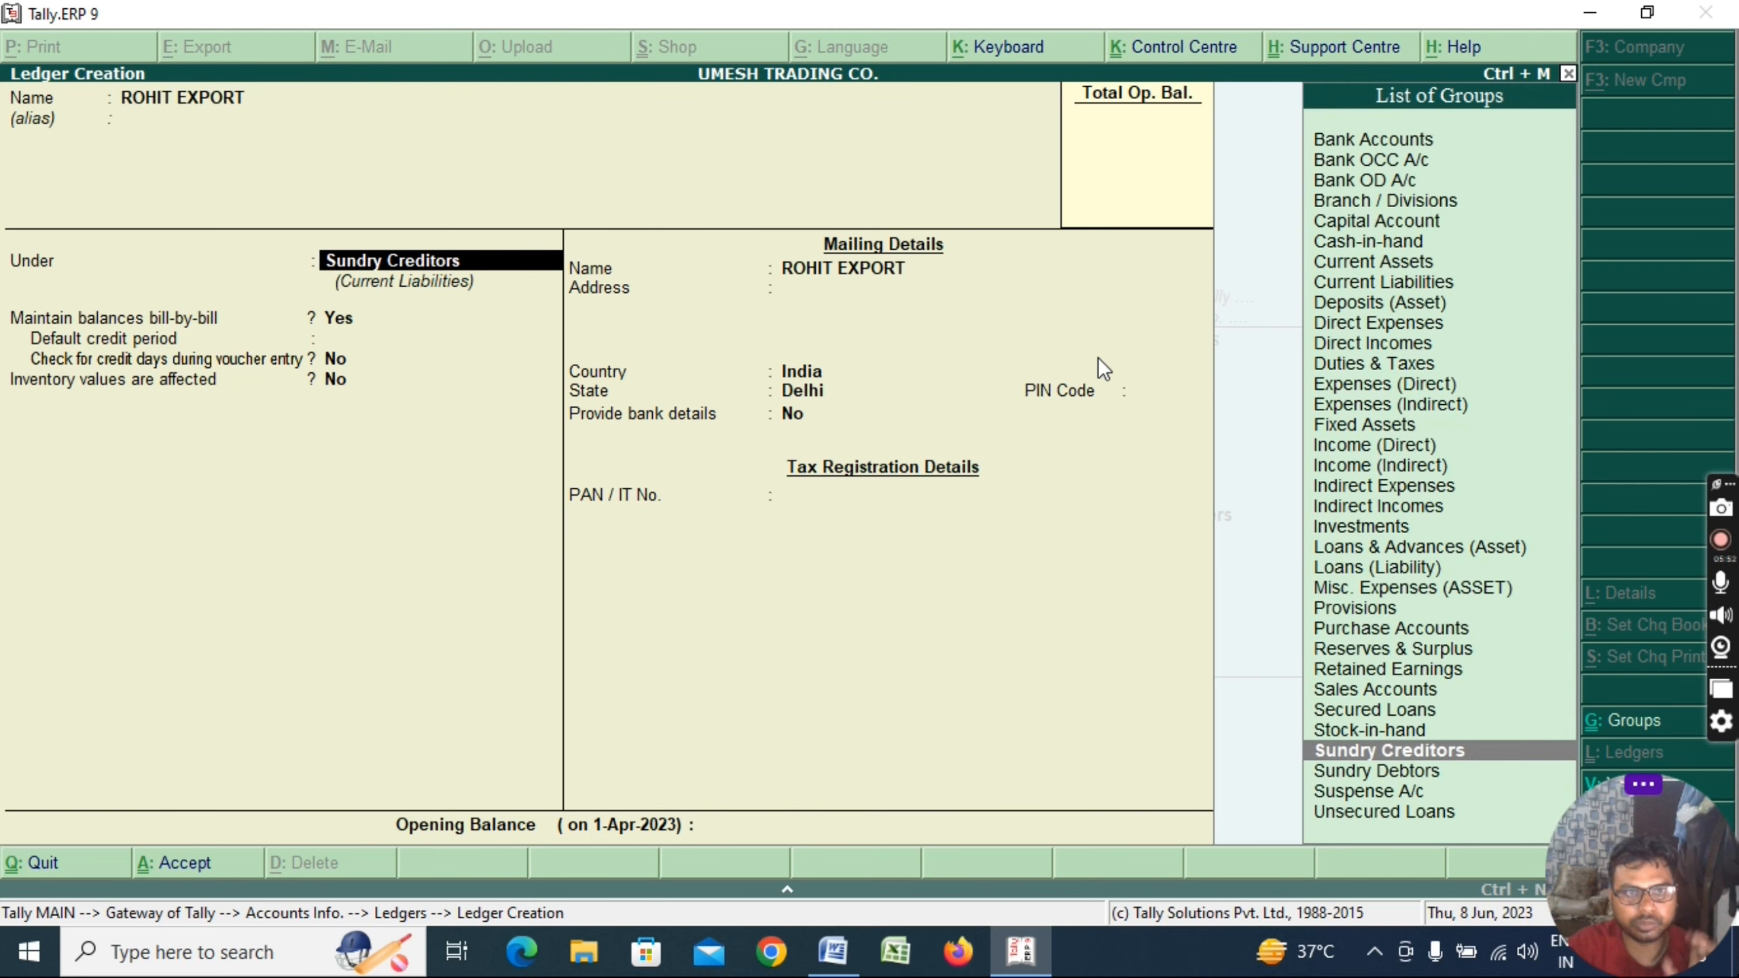
{"action": "type", "text": "sund"}
{"action": "key", "text": "Down"}
{"action": "key", "text": "Return"}
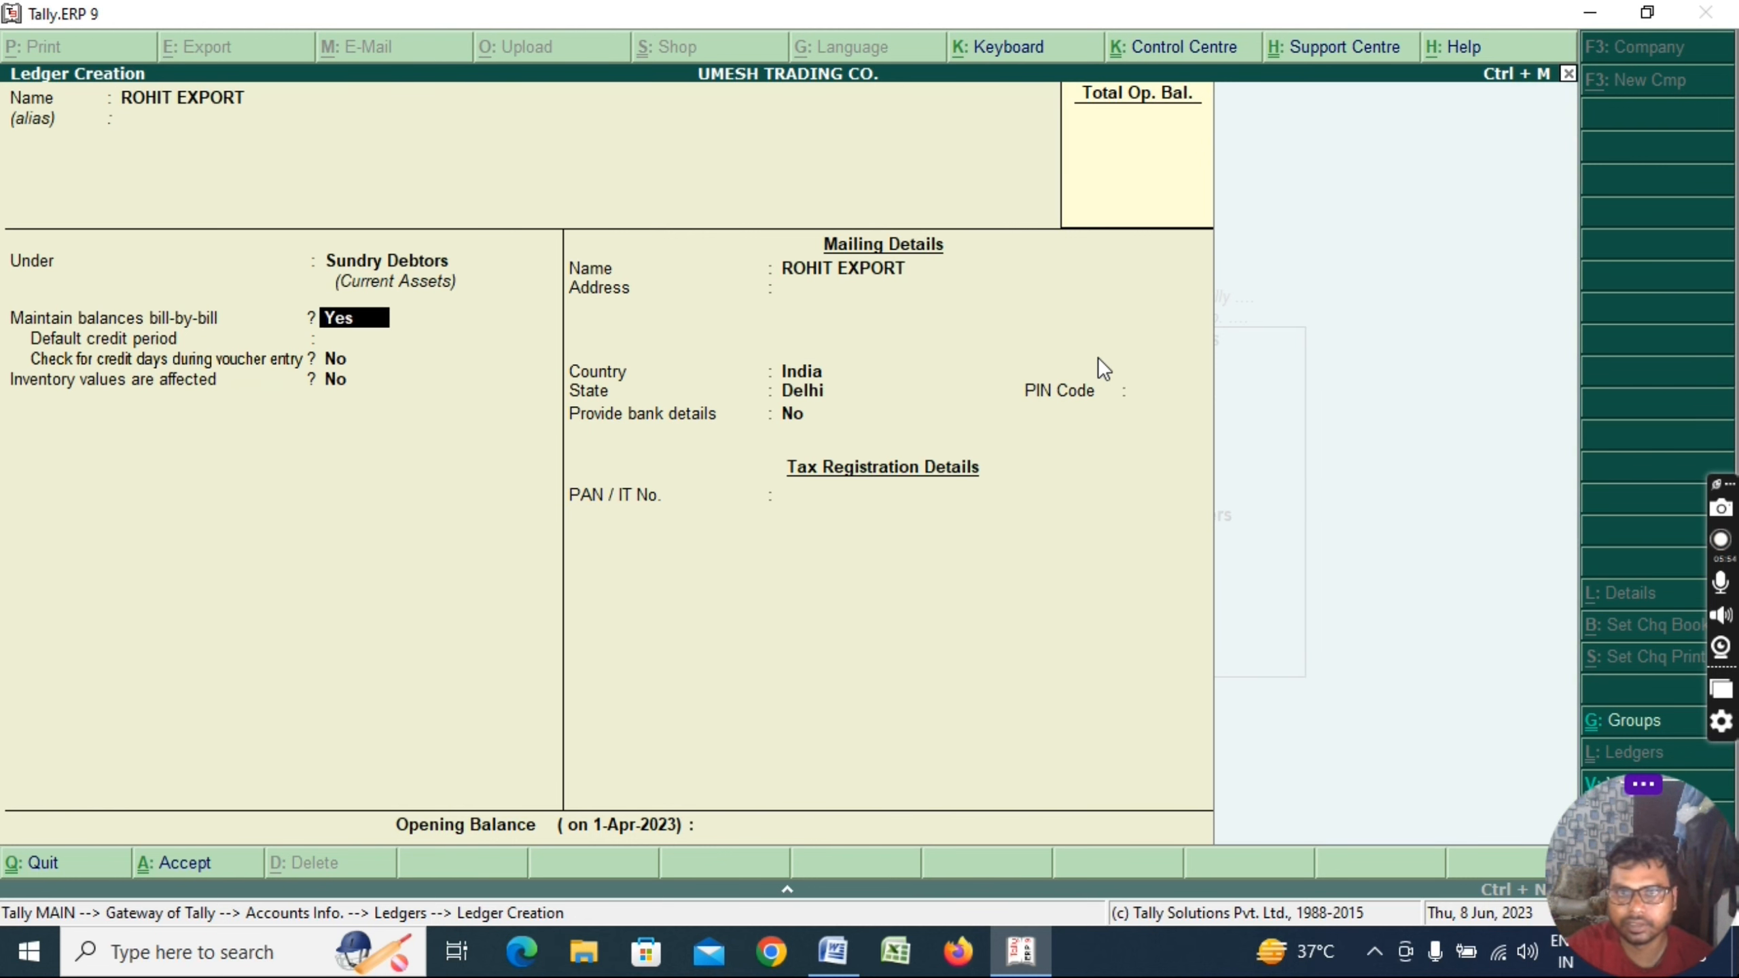
{"action": "key", "text": "ctrl+a"}
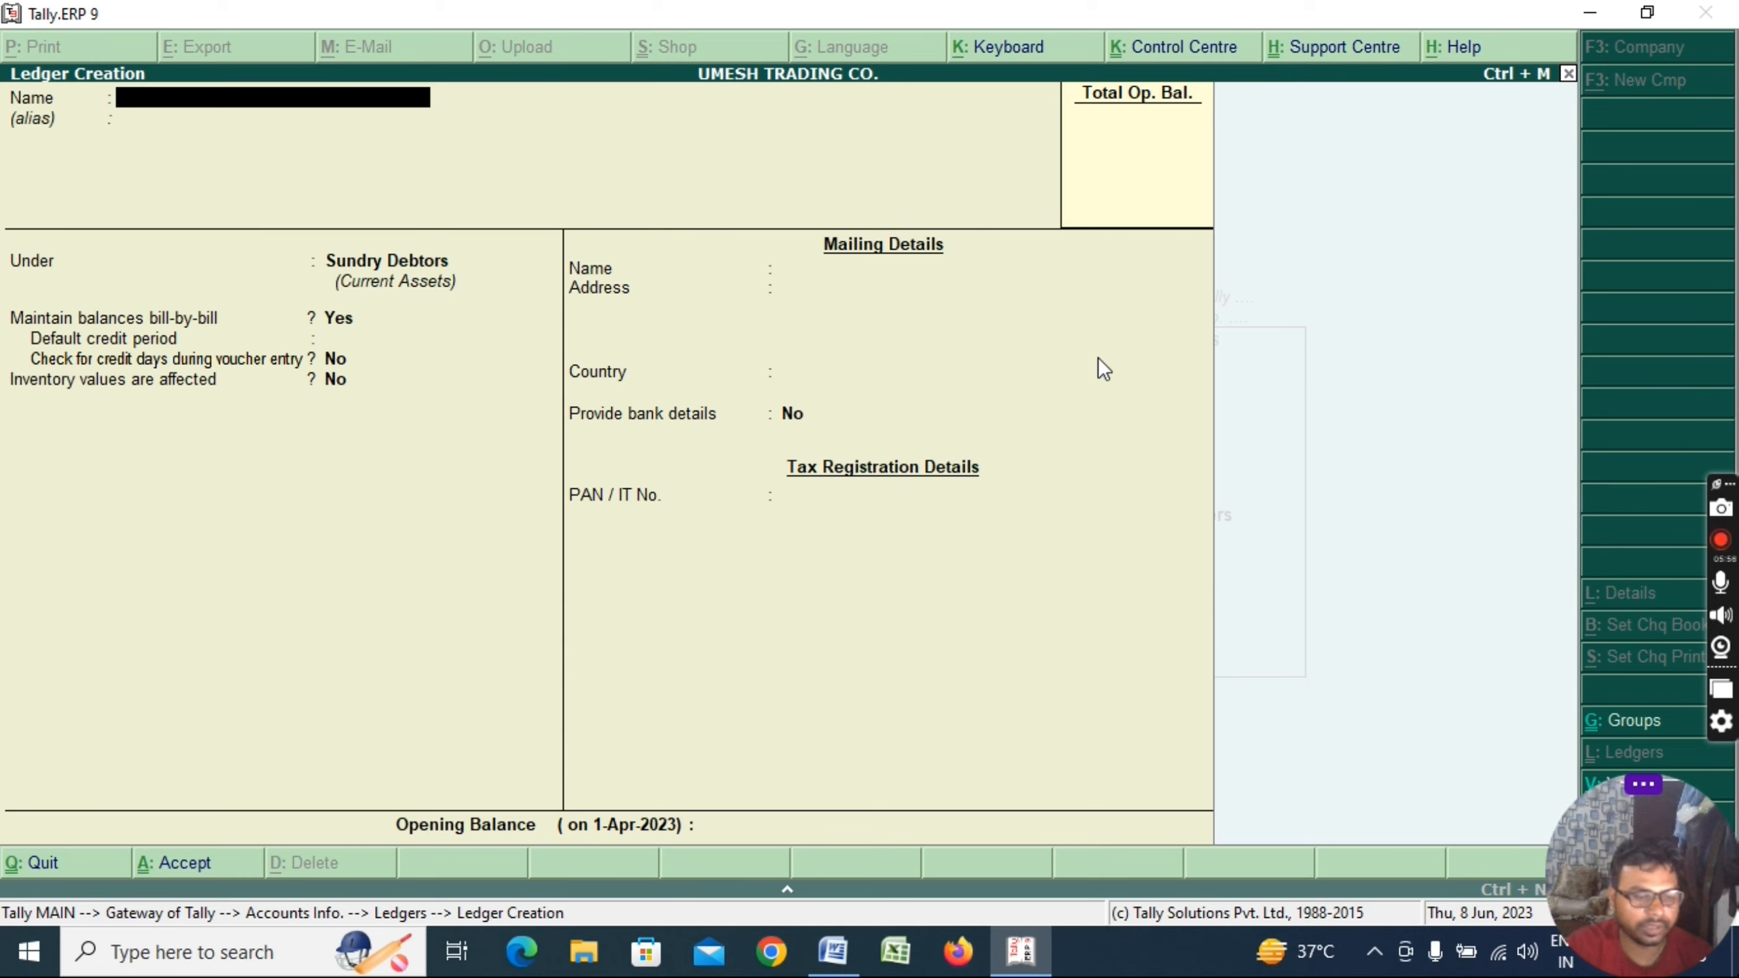
{"action": "key", "text": "Escape"}
{"action": "key", "text": "Return"}
{"action": "key", "text": "Escape"}
{"action": "key", "text": "Escape"}
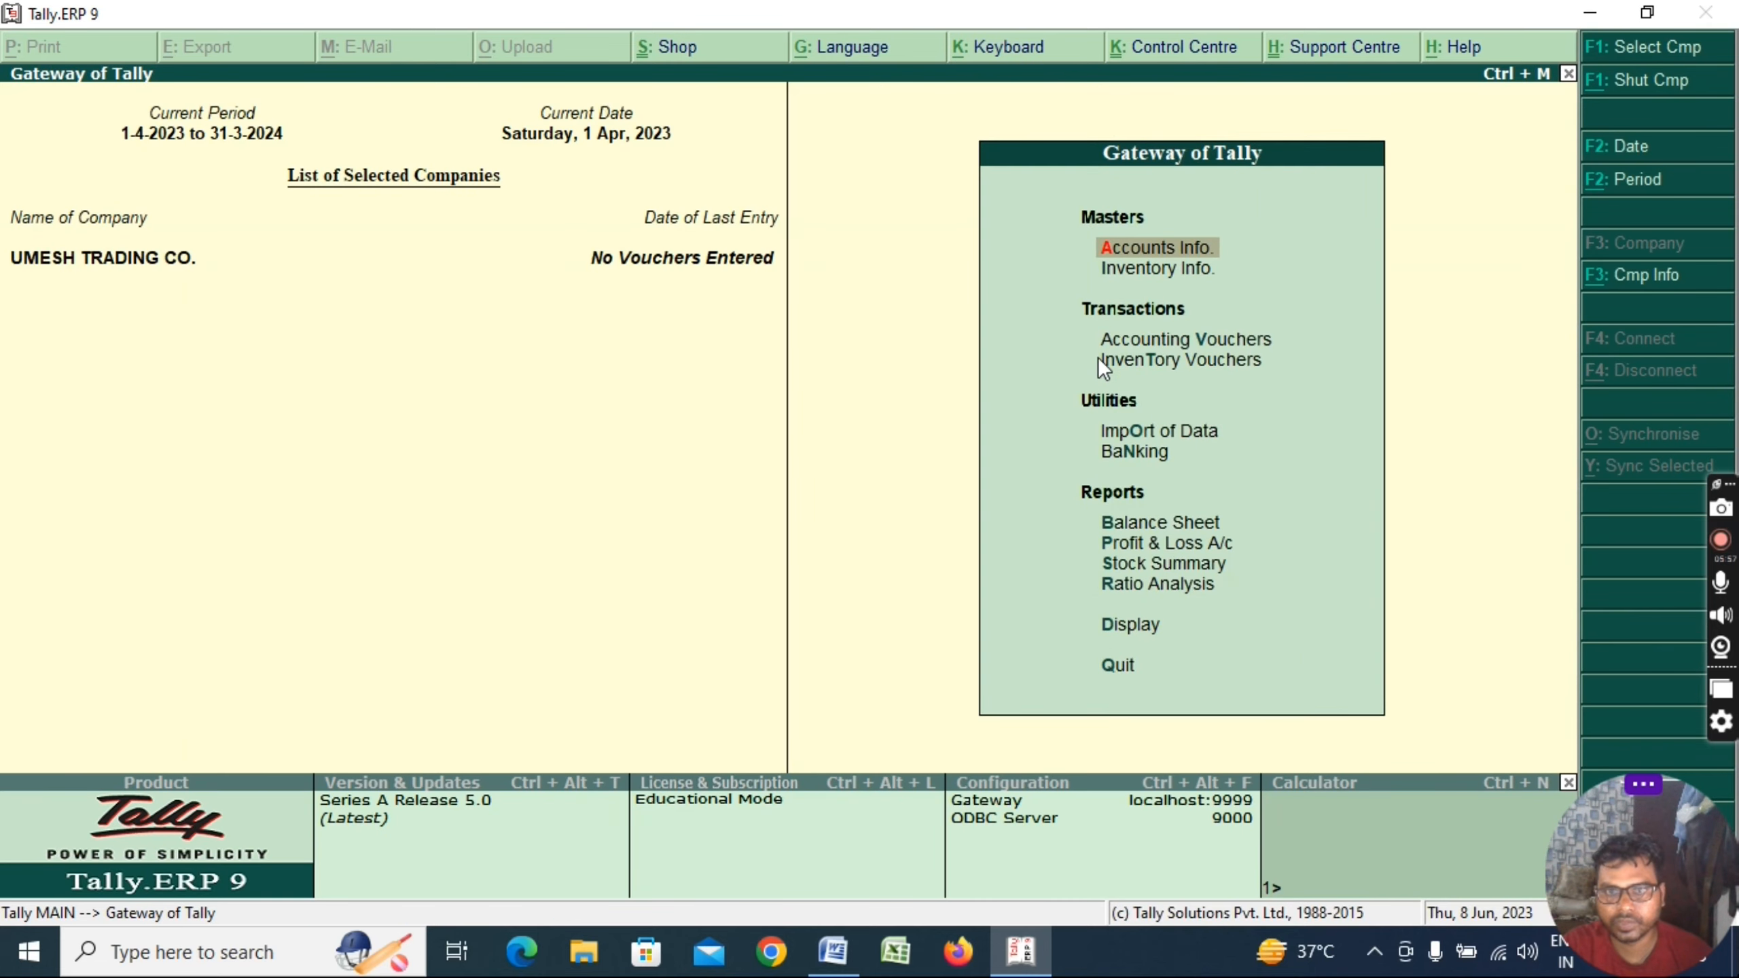
Make LEDGER CREATE red and bold in the checklist, then select VOUCHER ENTERY
{"action": "key", "text": "alt+Tab"}
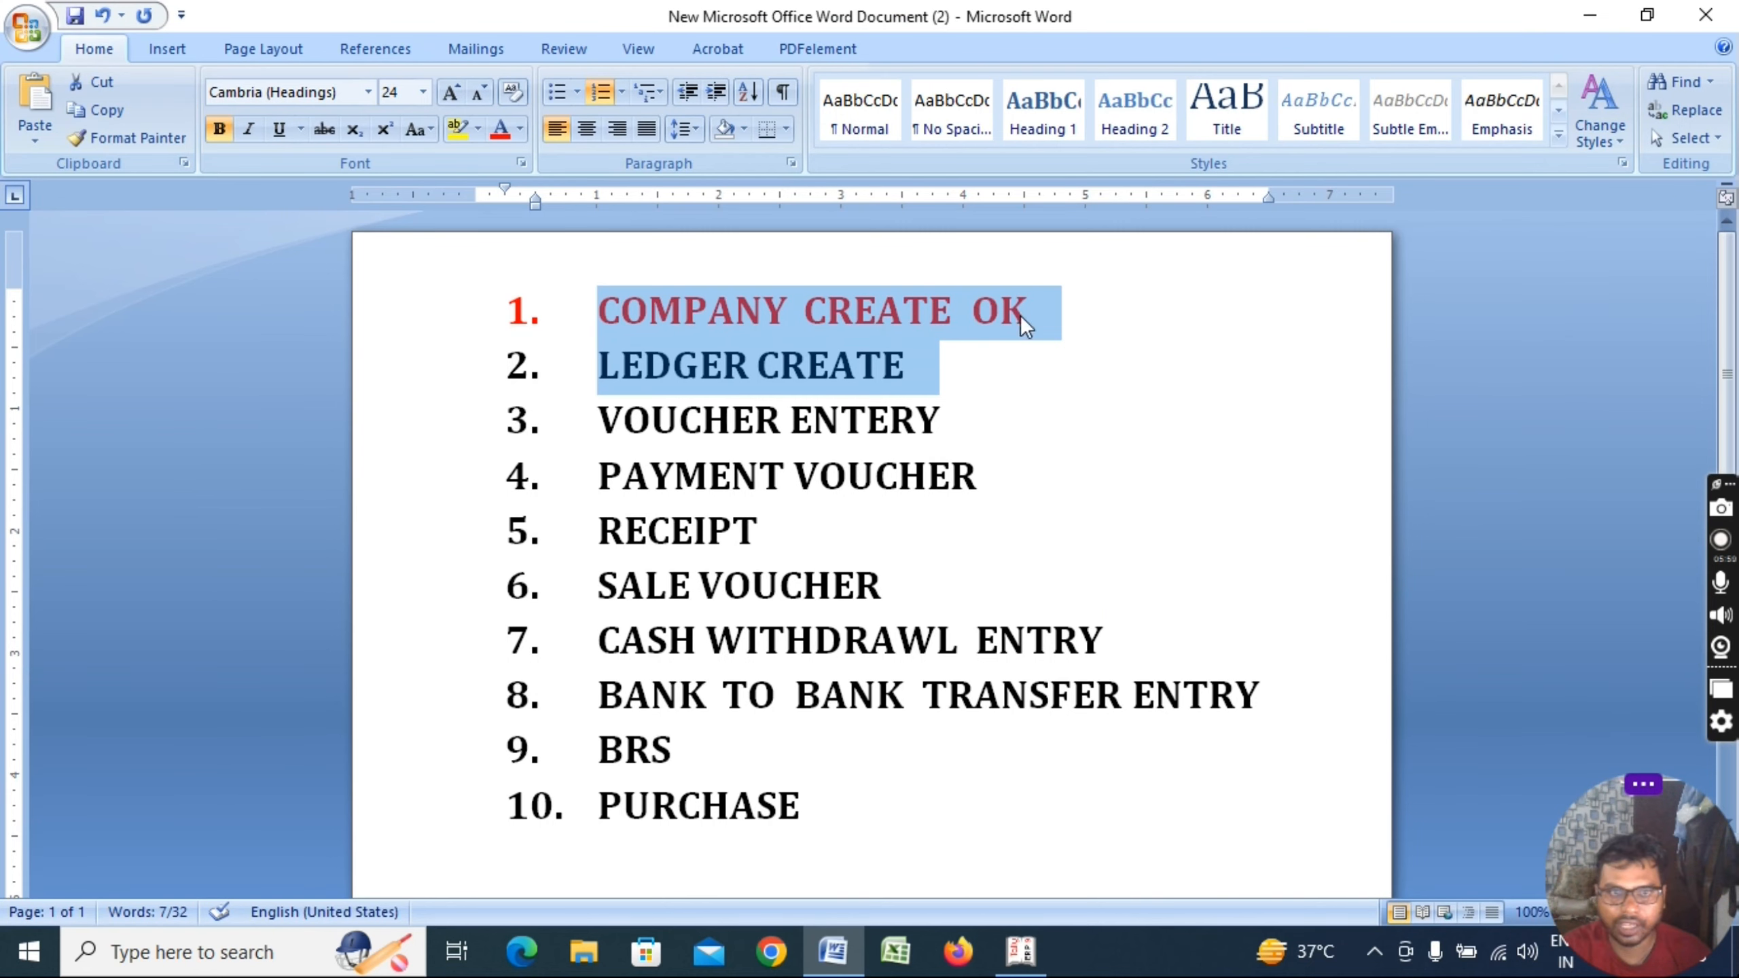
{"action": "left_click", "coordinate": [925, 361]}
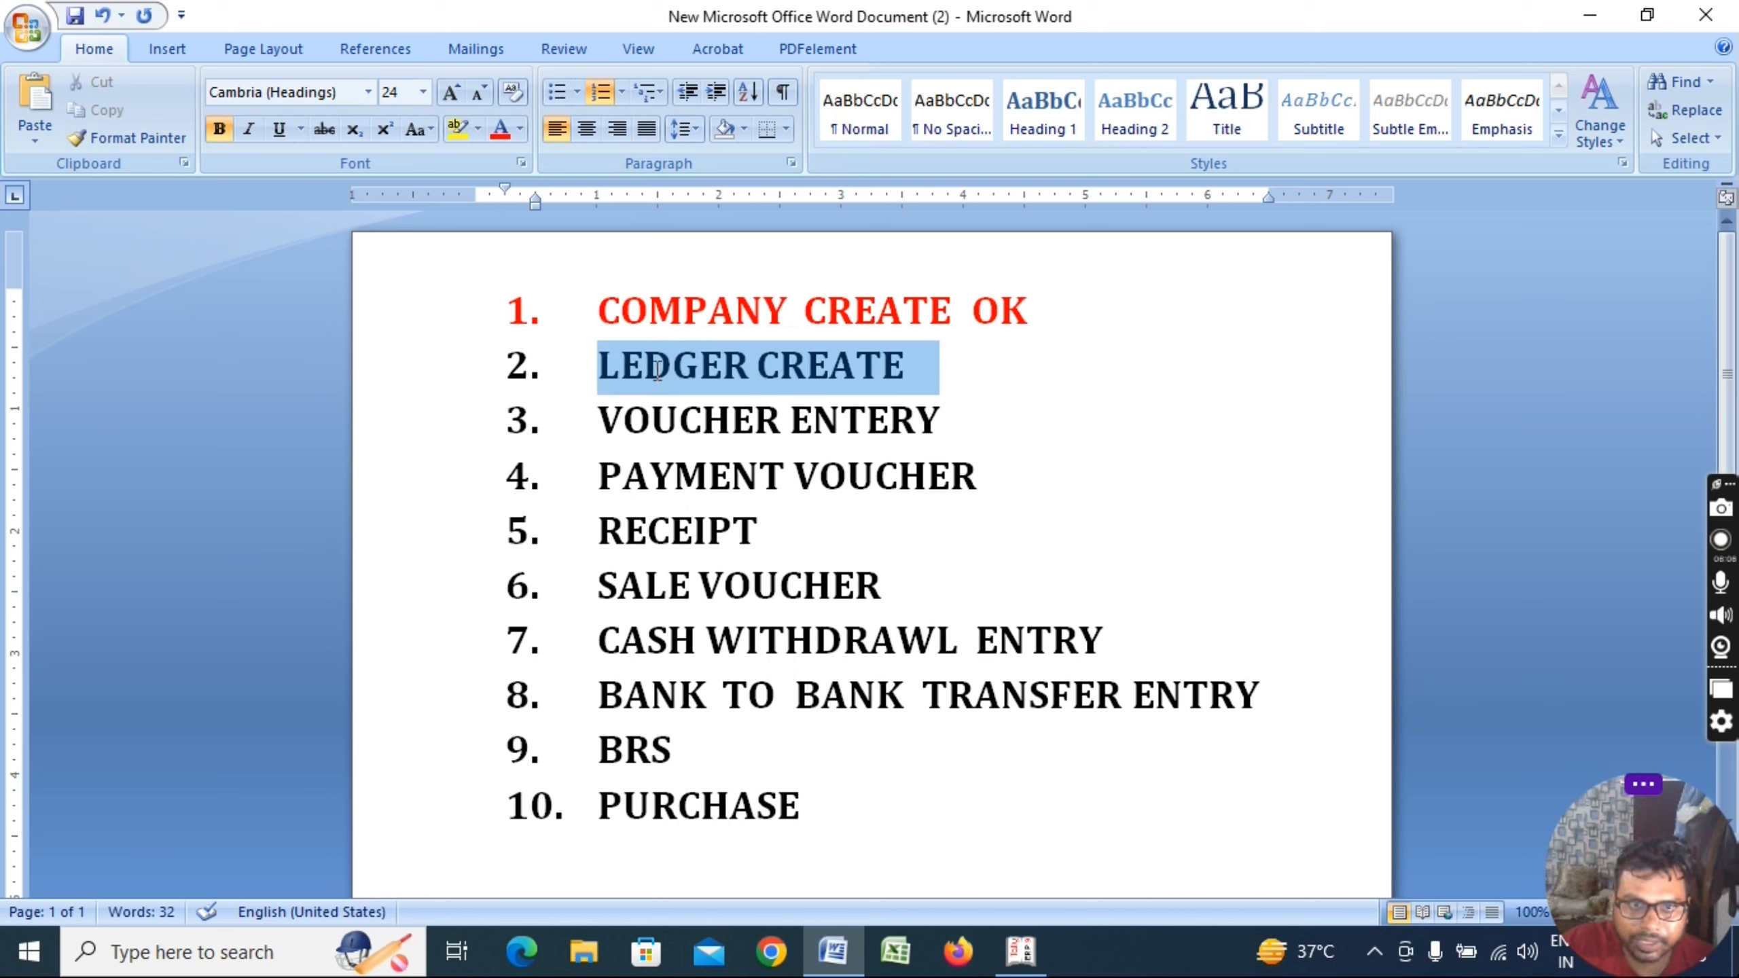
{"action": "left_click_drag", "start_coordinate": [904, 369], "coordinate": [655, 370]}
{"action": "key", "text": "ctrl+b"}
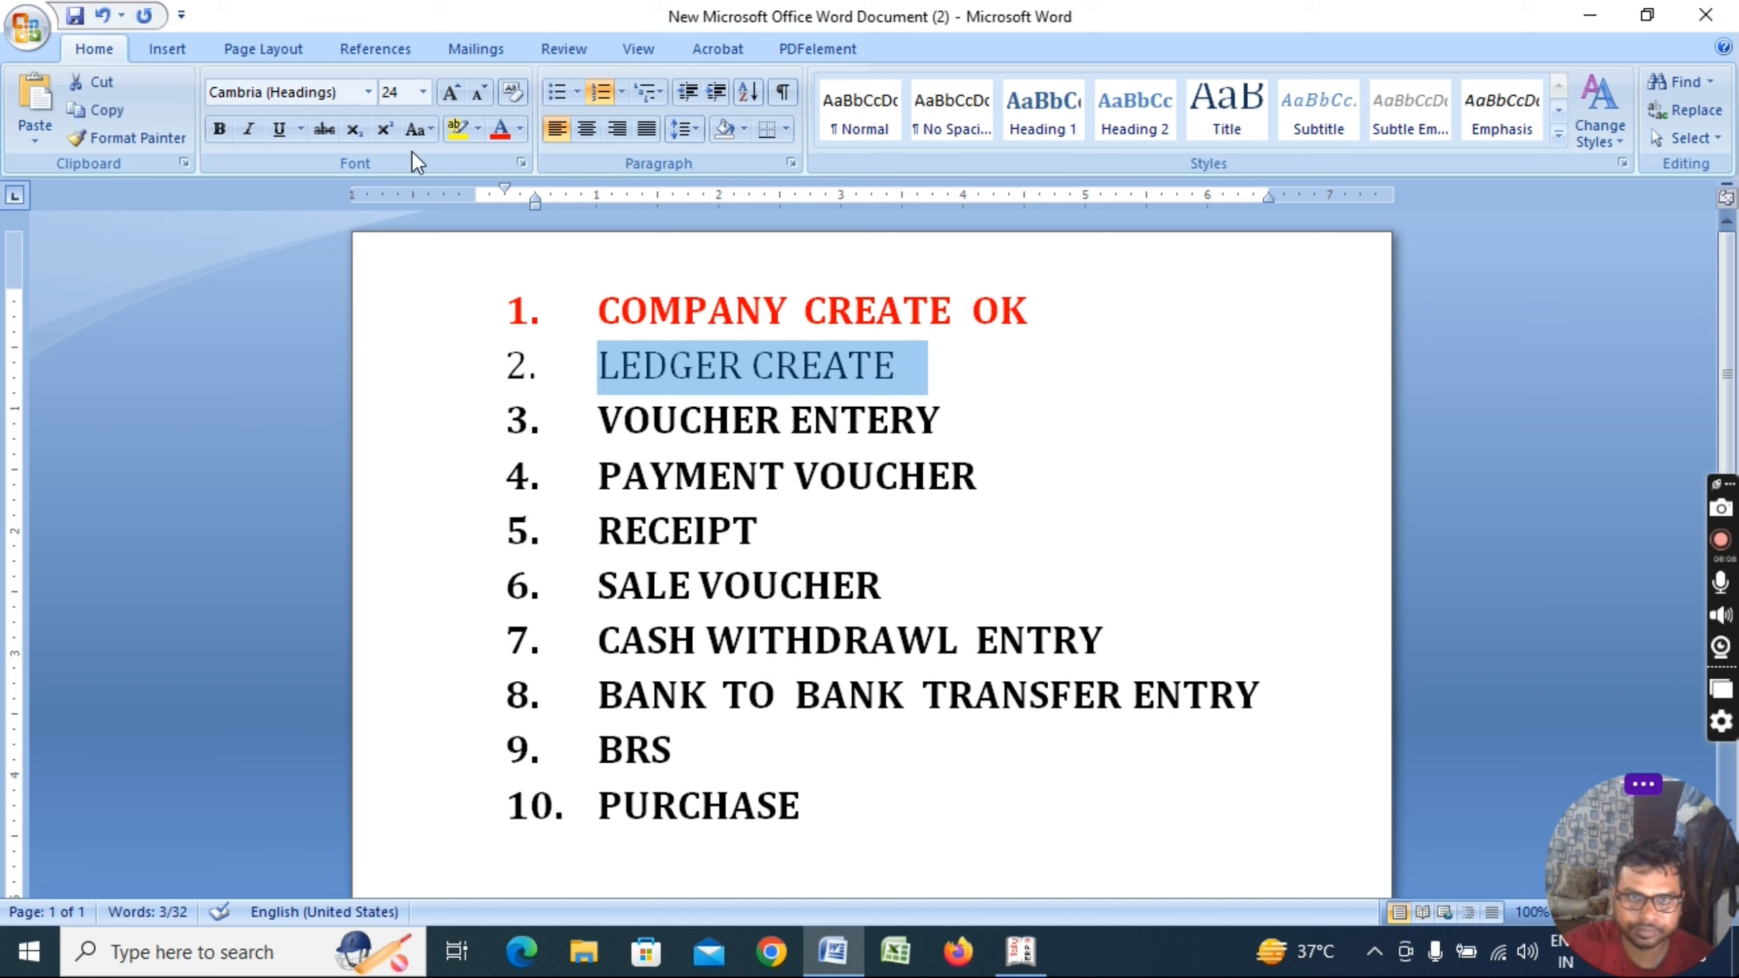
{"action": "left_click", "coordinate": [501, 129]}
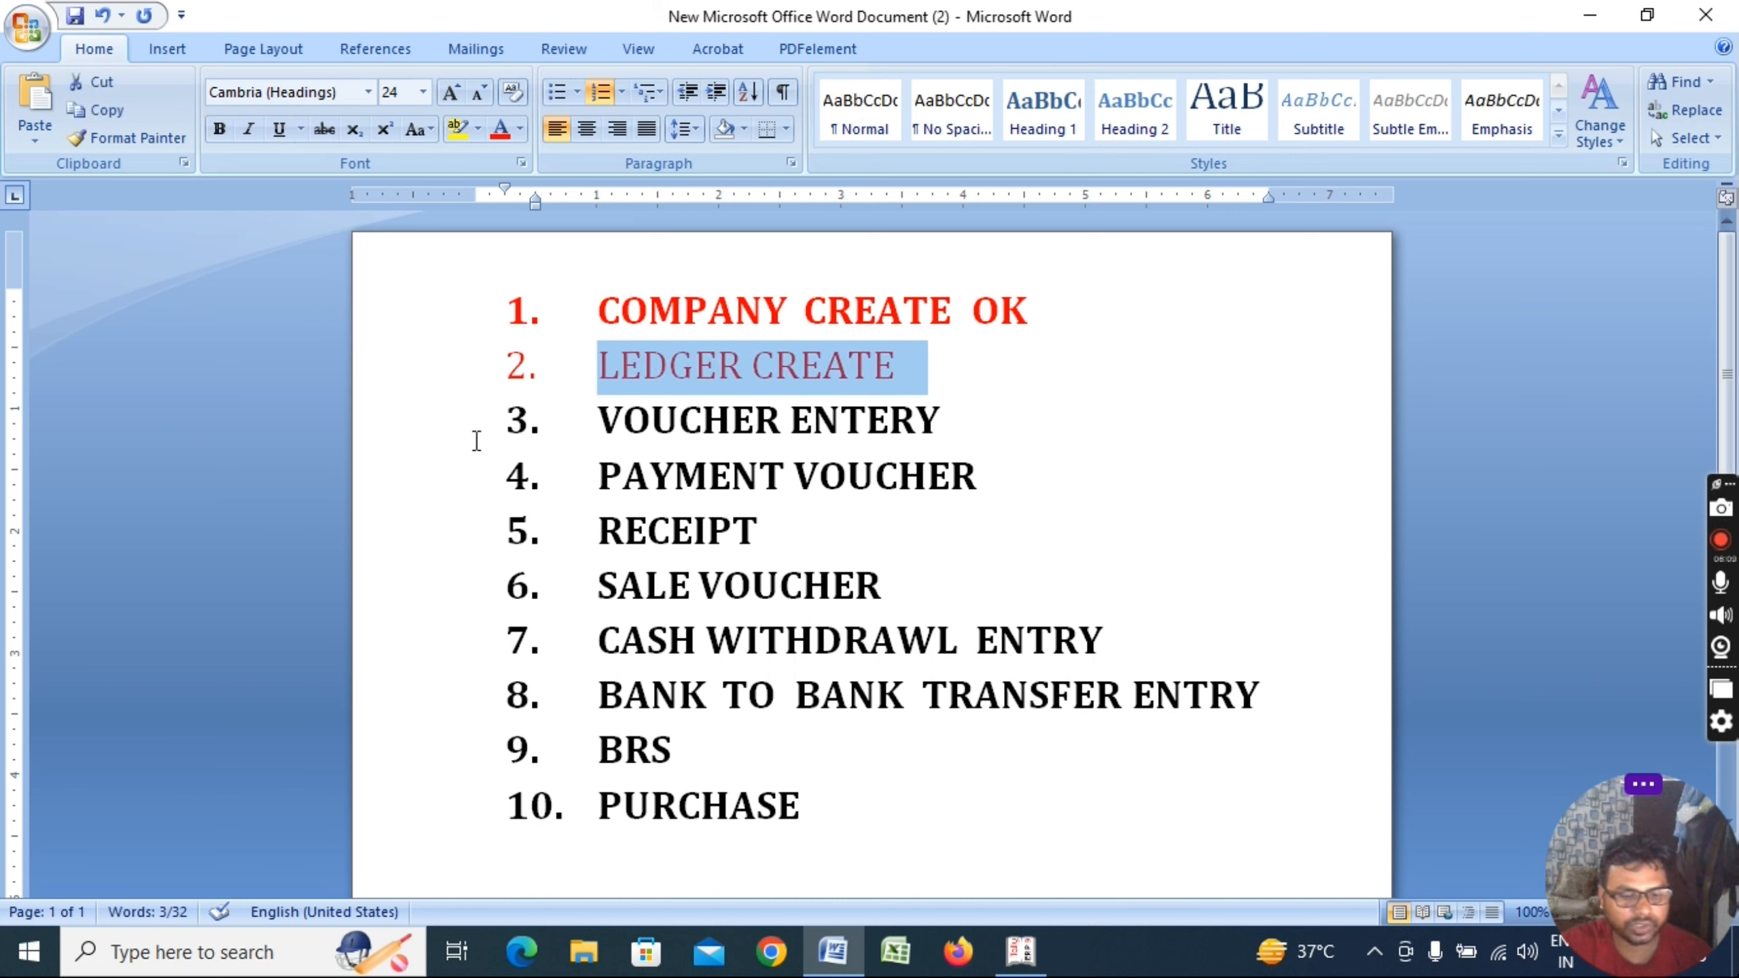
{"action": "key", "text": "ctrl+b"}
{"action": "left_click_drag", "start_coordinate": [597, 419], "coordinate": [940, 421]}
{"action": "key", "text": "alt+Tab"}
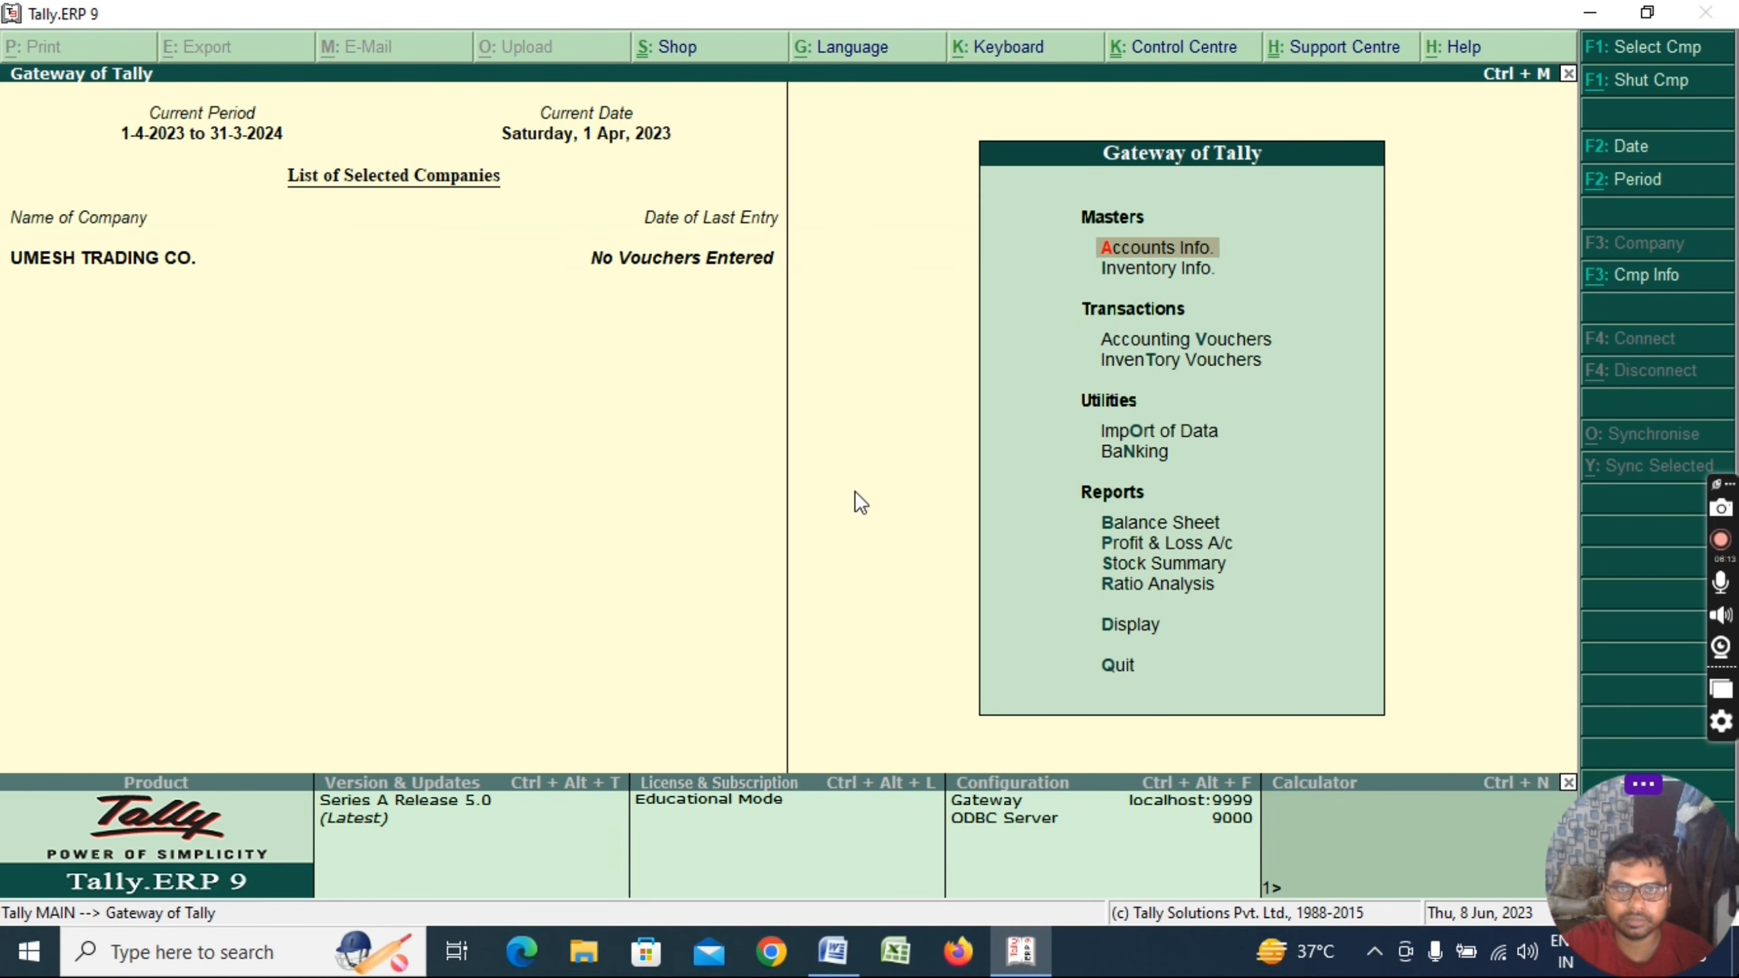
Open accounting voucher entry and mark VOUCHER ENTERY bold and red in the Word checklist
{"action": "key", "text": "v"}
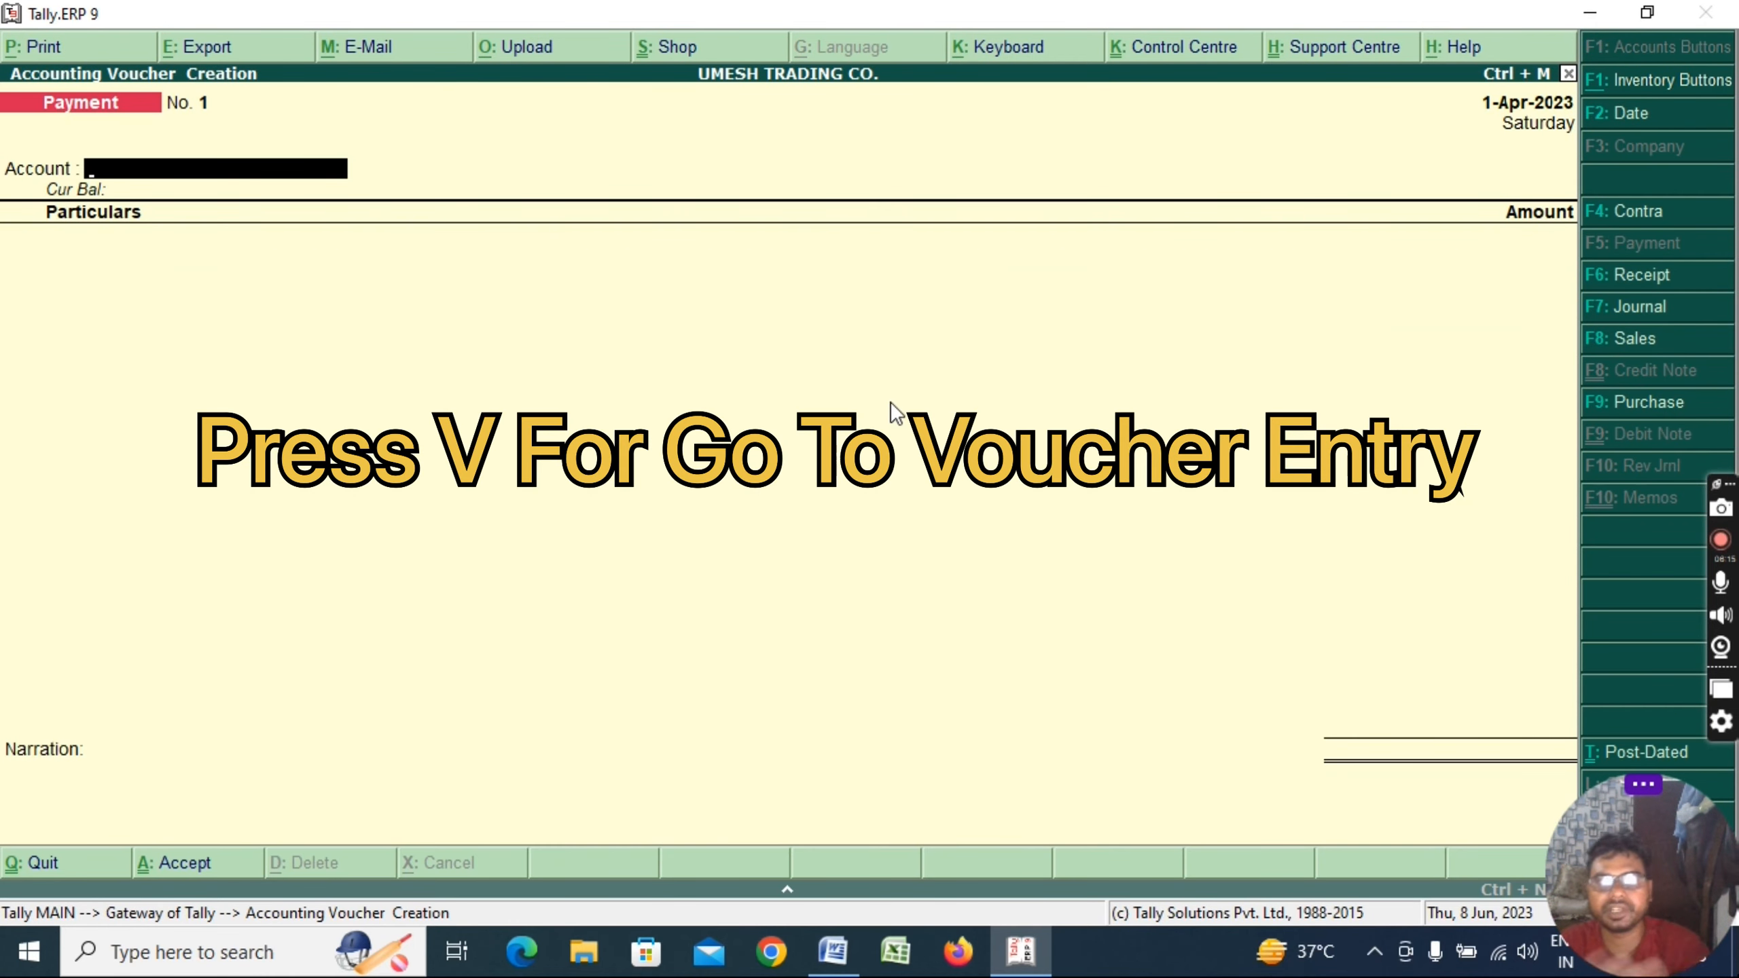
{"action": "key", "text": "alt+Tab"}
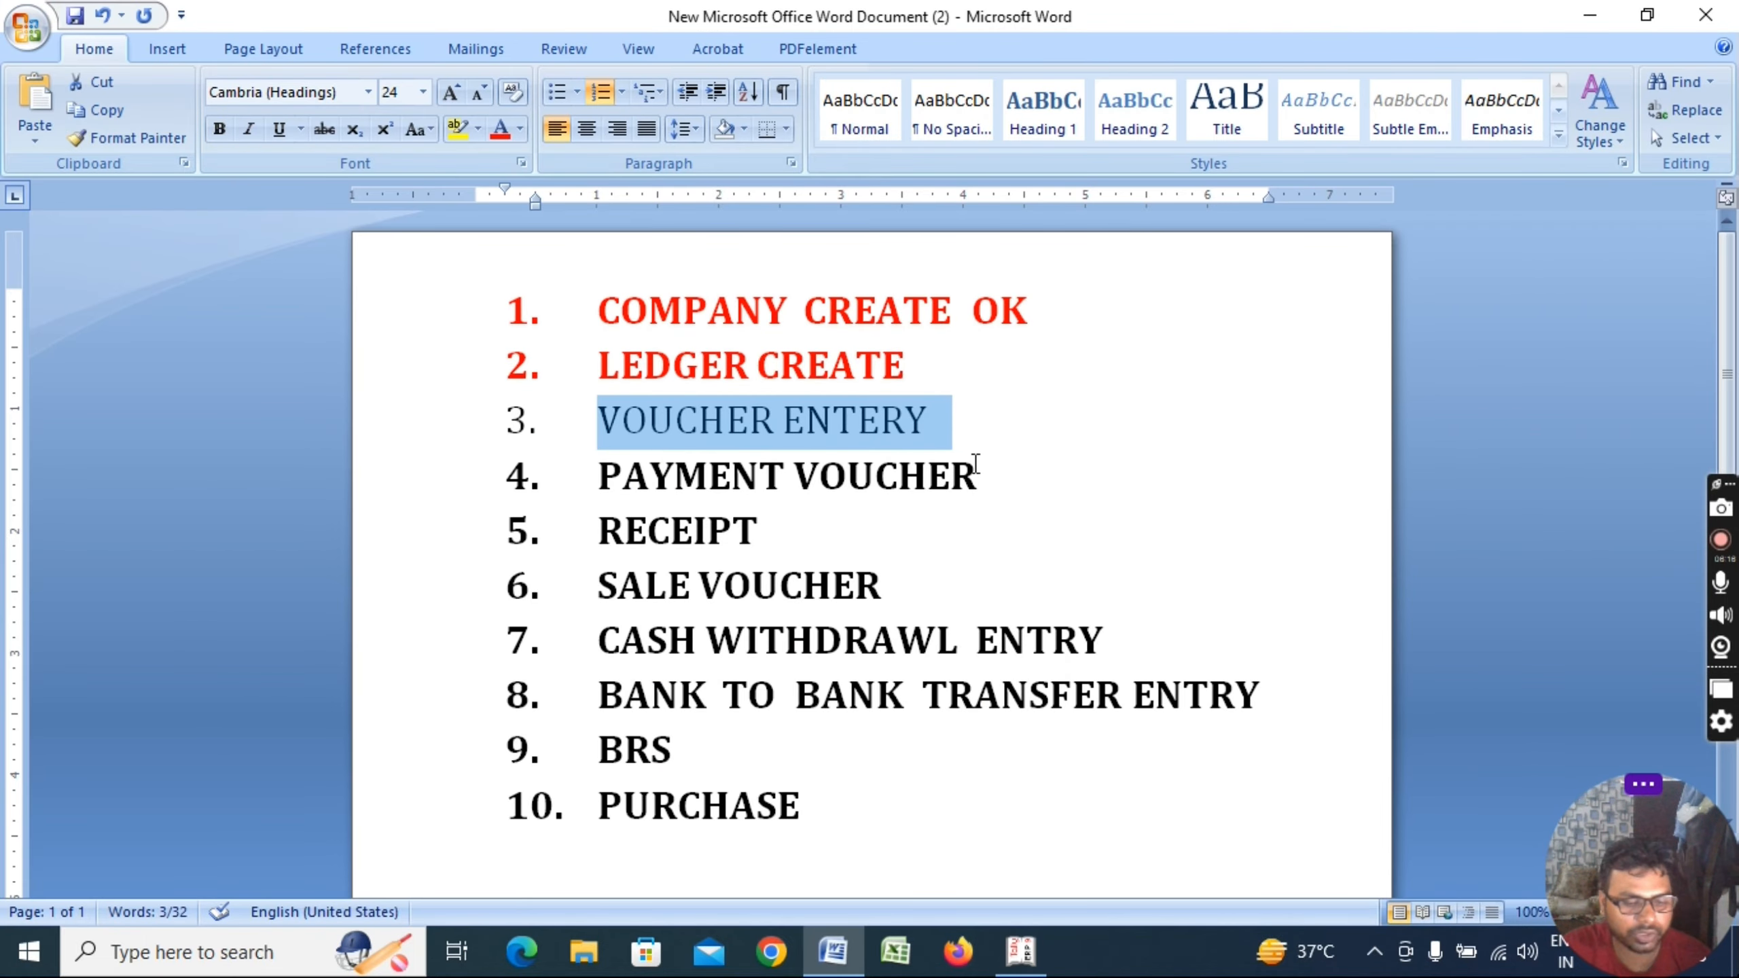
{"action": "key", "text": "ctrl+b"}
{"action": "left_click", "coordinate": [501, 130]}
{"action": "left_click", "coordinate": [1012, 473]}
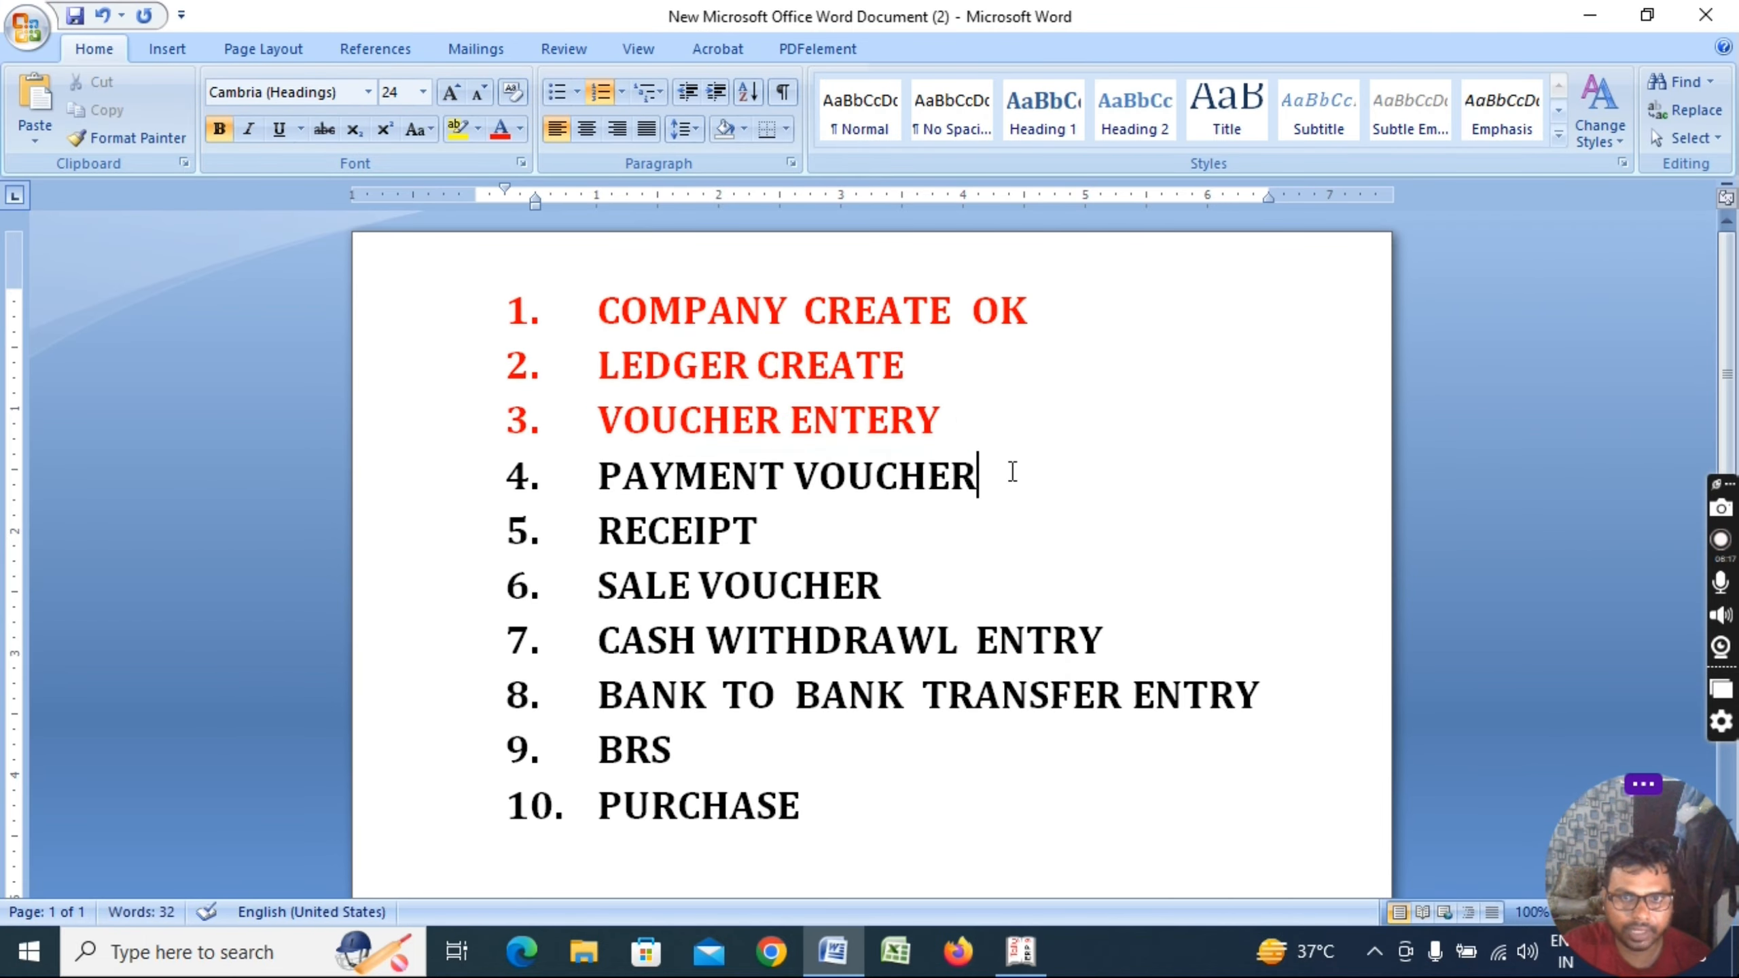
Back in Tally, reopen Accounting Vouchers to reach blank Payment voucher No. 1
{"action": "key", "text": "alt+Tab"}
{"action": "key", "text": "Escape"}
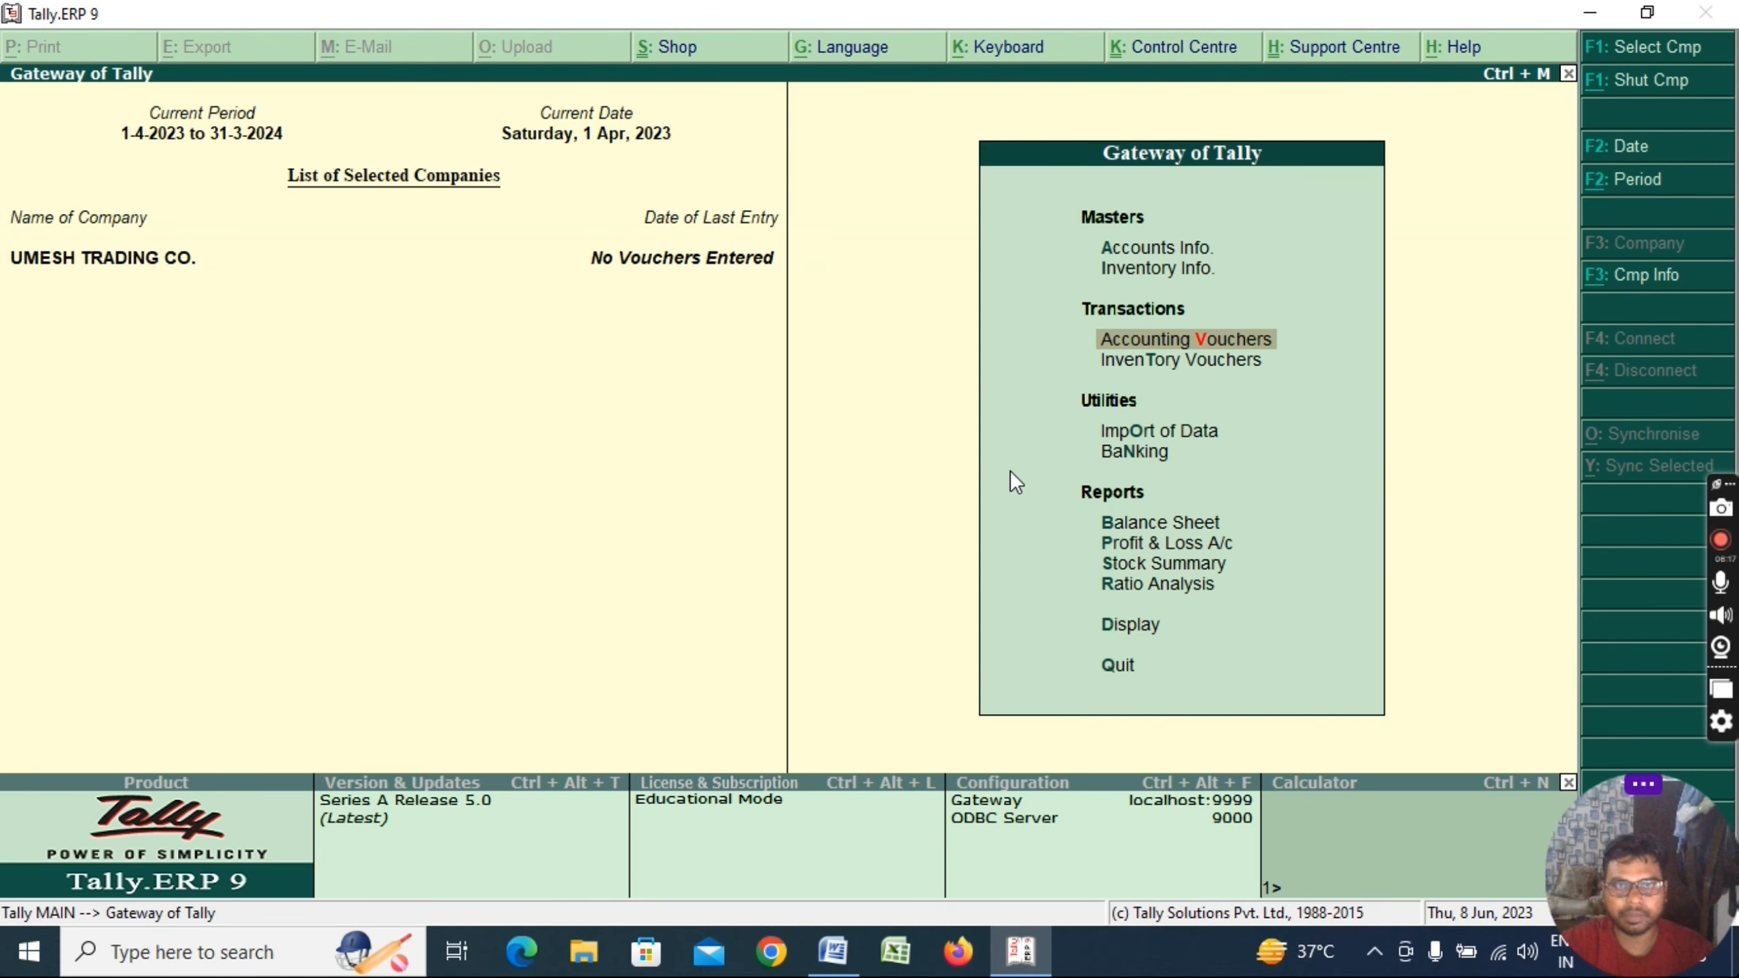
{"action": "key", "text": "Up"}
{"action": "key", "text": "Up"}
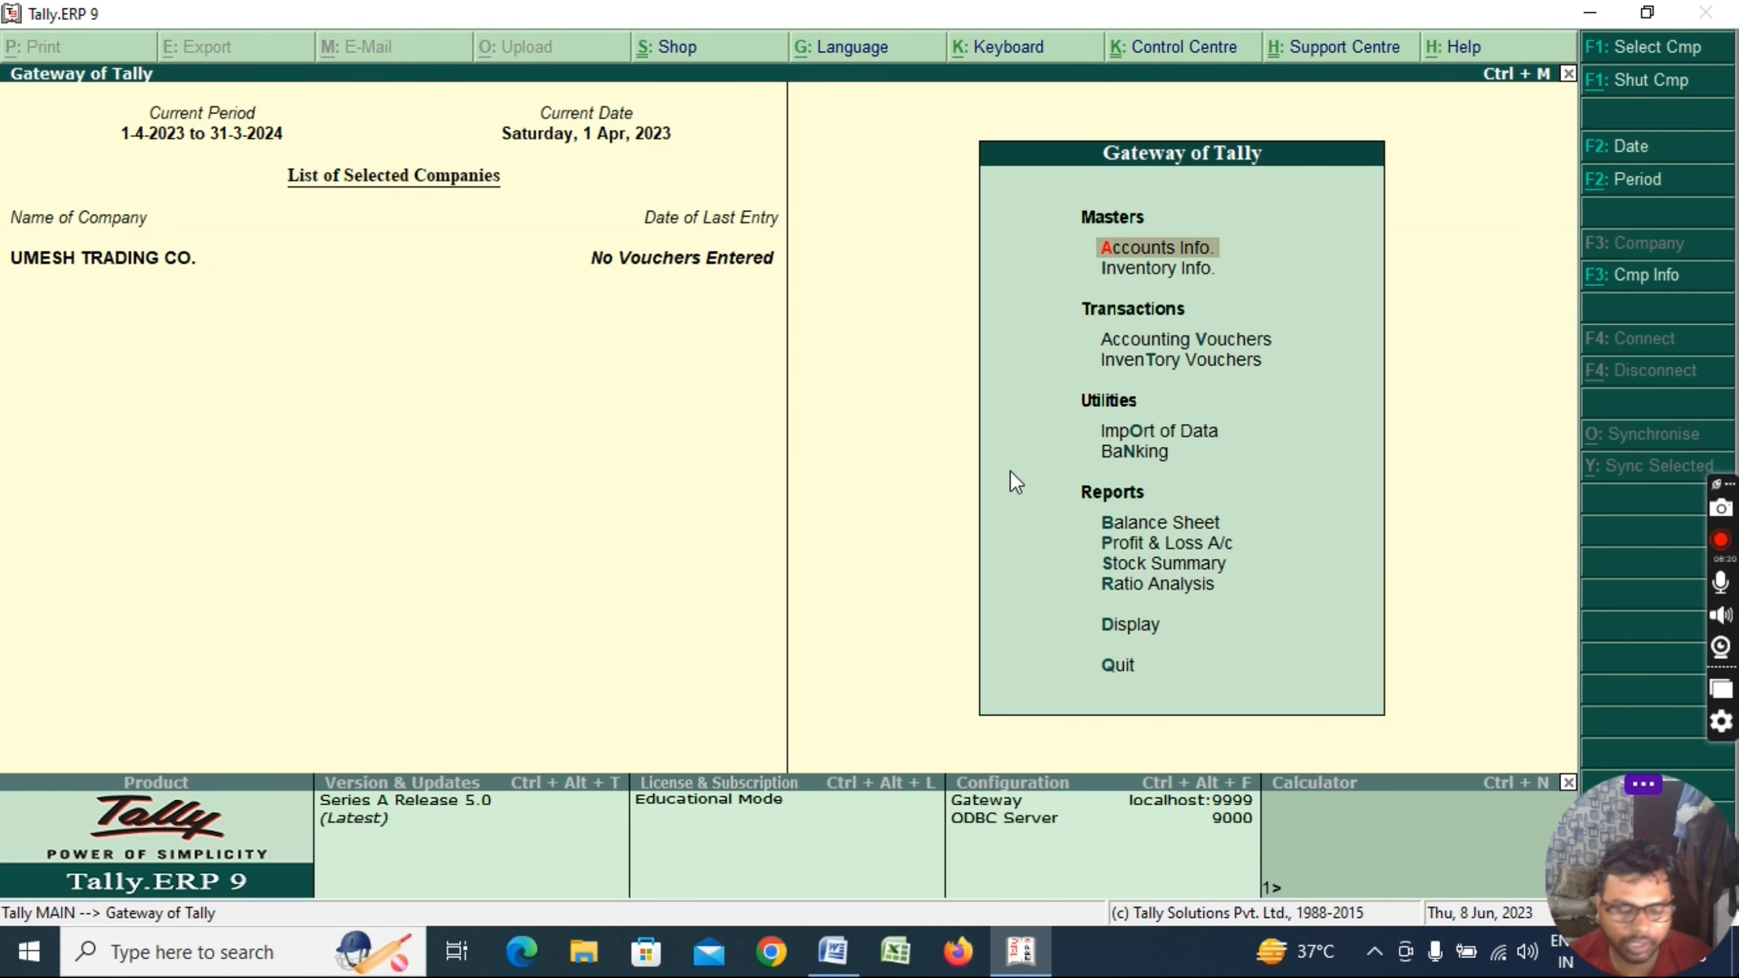
{"action": "key", "text": "v"}
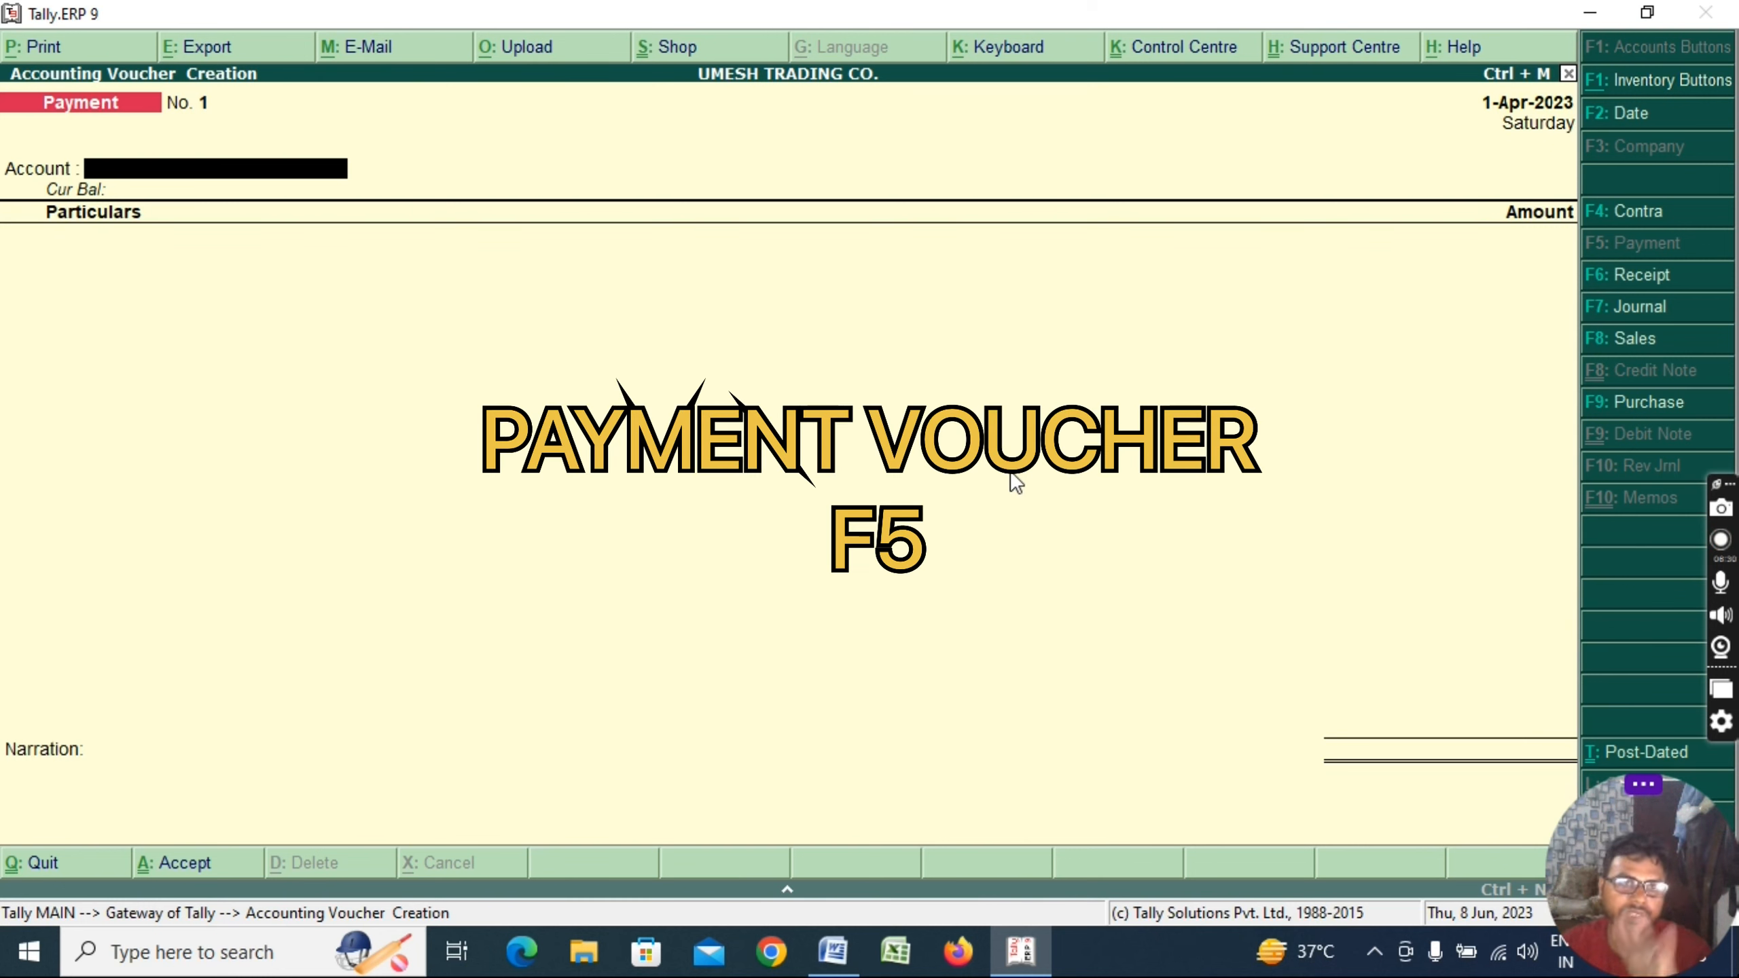
Enter Cash as the account and pay 8,000 to RAMESH KUMAR ENTERPRISES
{"action": "type", "text": "CA"}
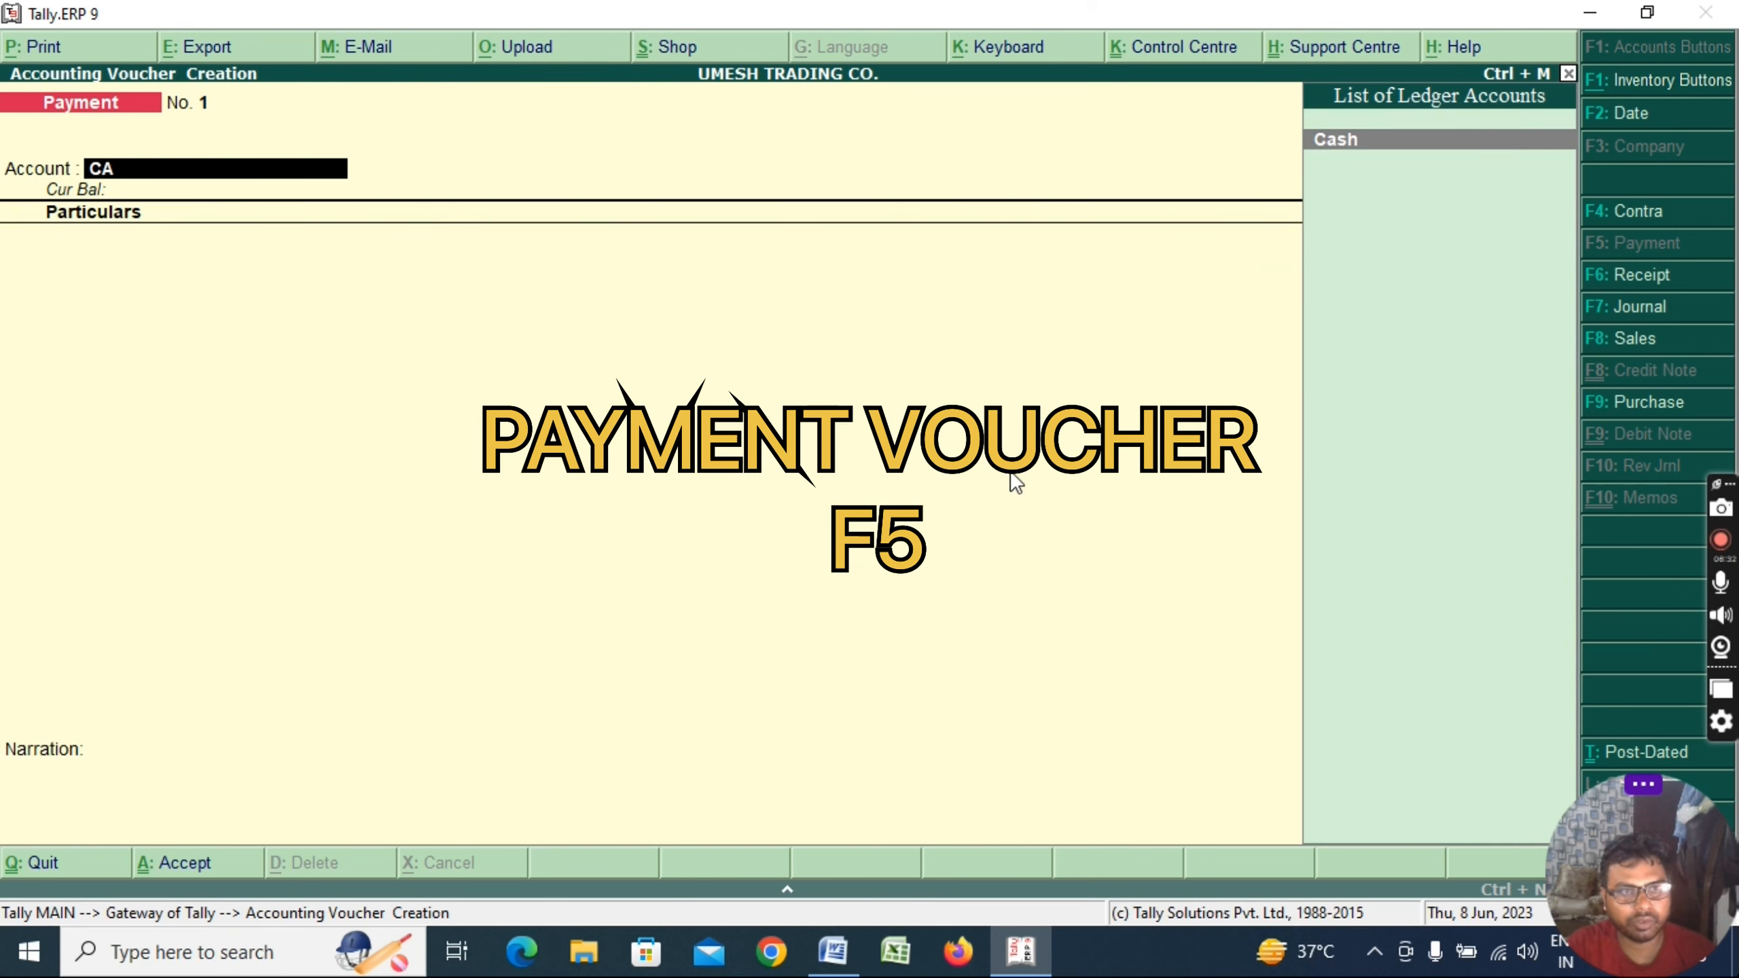
{"action": "type", "text": "SH"}
{"action": "key", "text": "Return"}
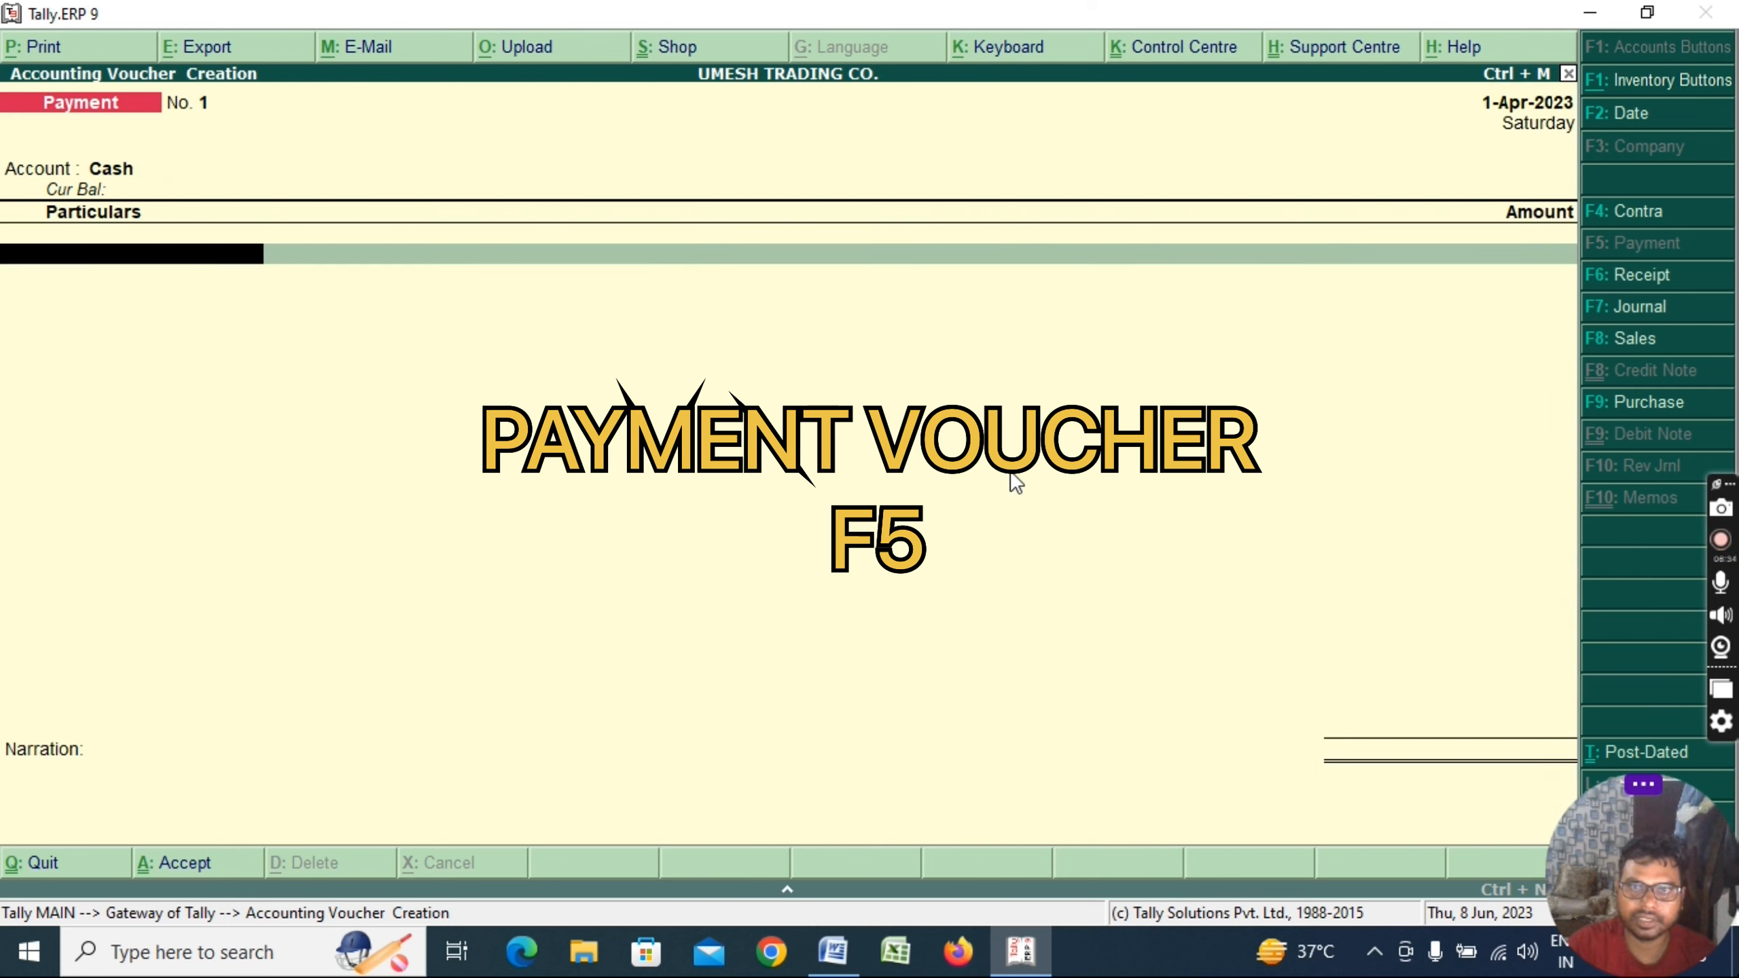
{"action": "key", "text": "BackSpace"}
{"action": "key", "text": "Return"}
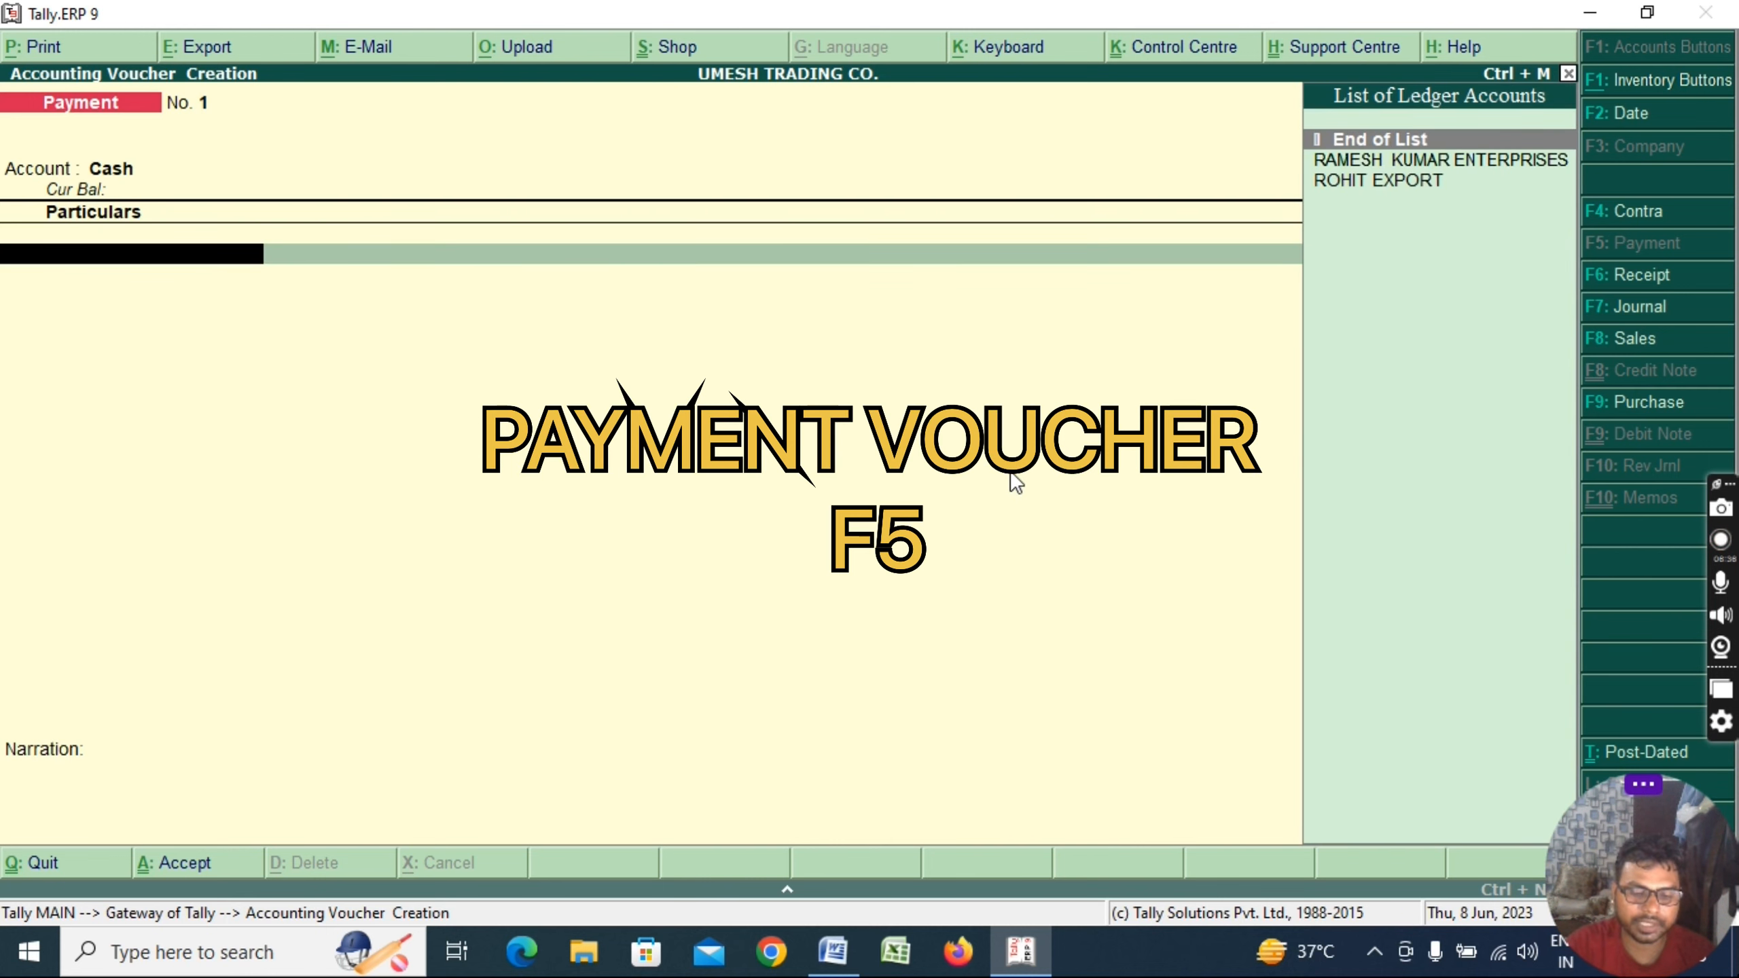
{"action": "type", "text": "RAM"}
{"action": "key", "text": "Return"}
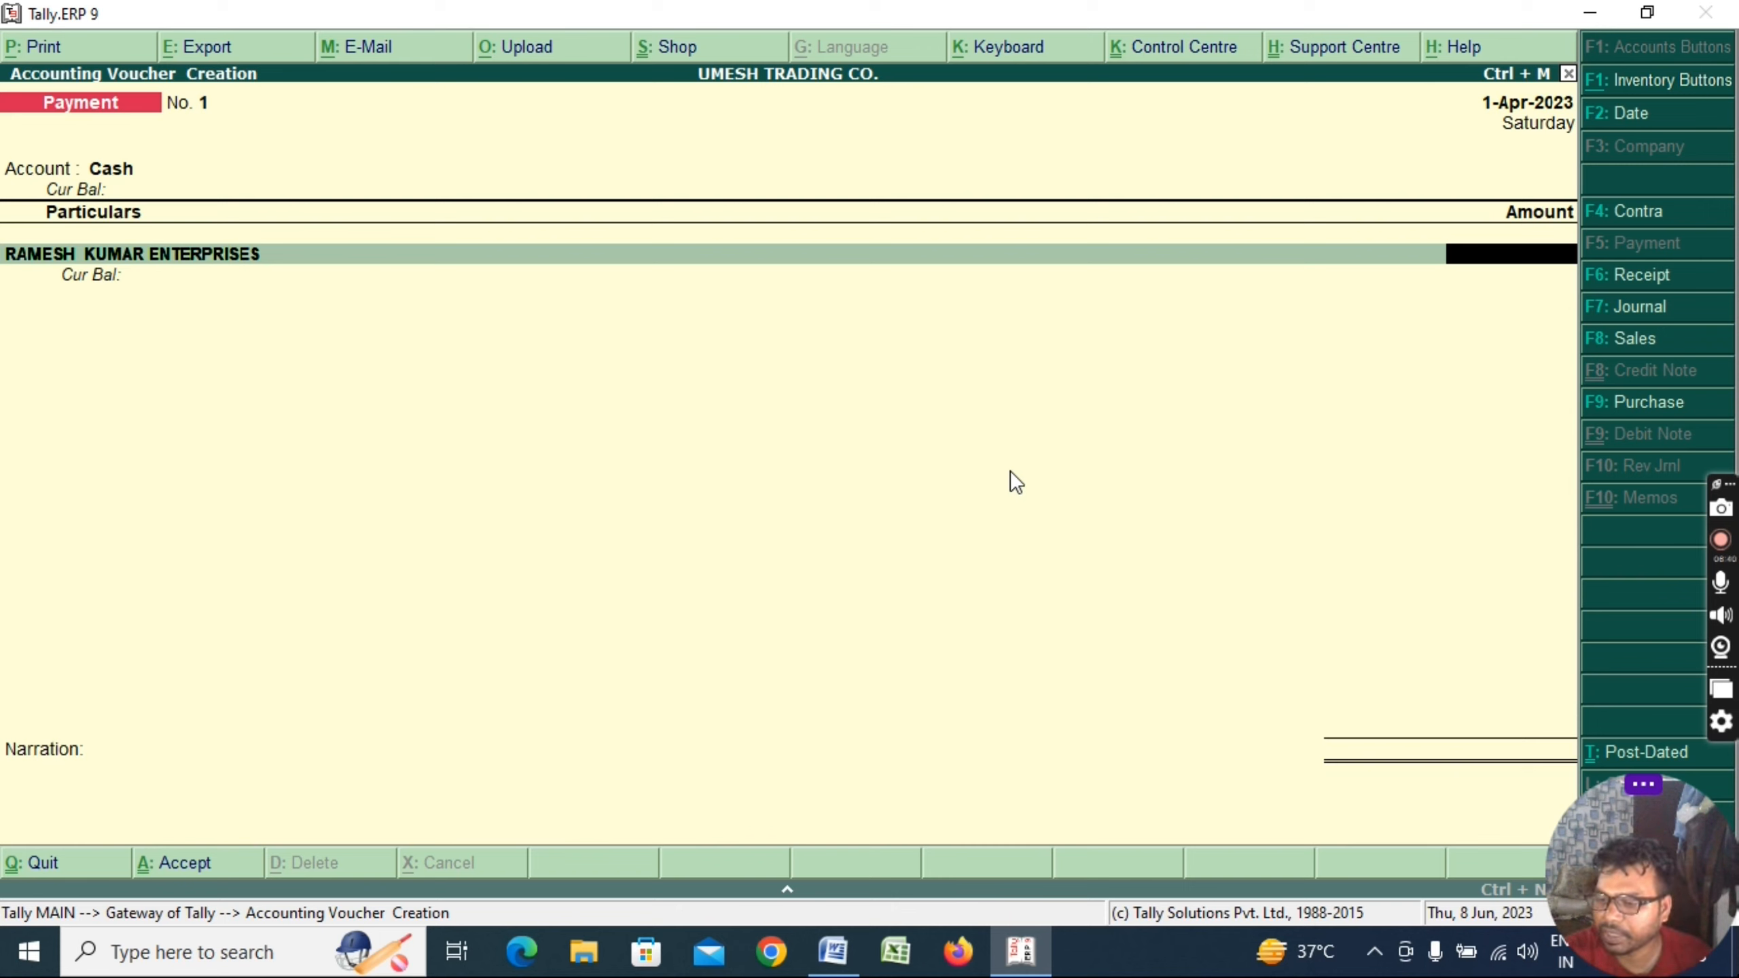
{"action": "type", "text": "100"}
{"action": "key", "text": "BackSpace"}
{"action": "key", "text": "BackSpace"}
{"action": "key", "text": "BackSpace"}
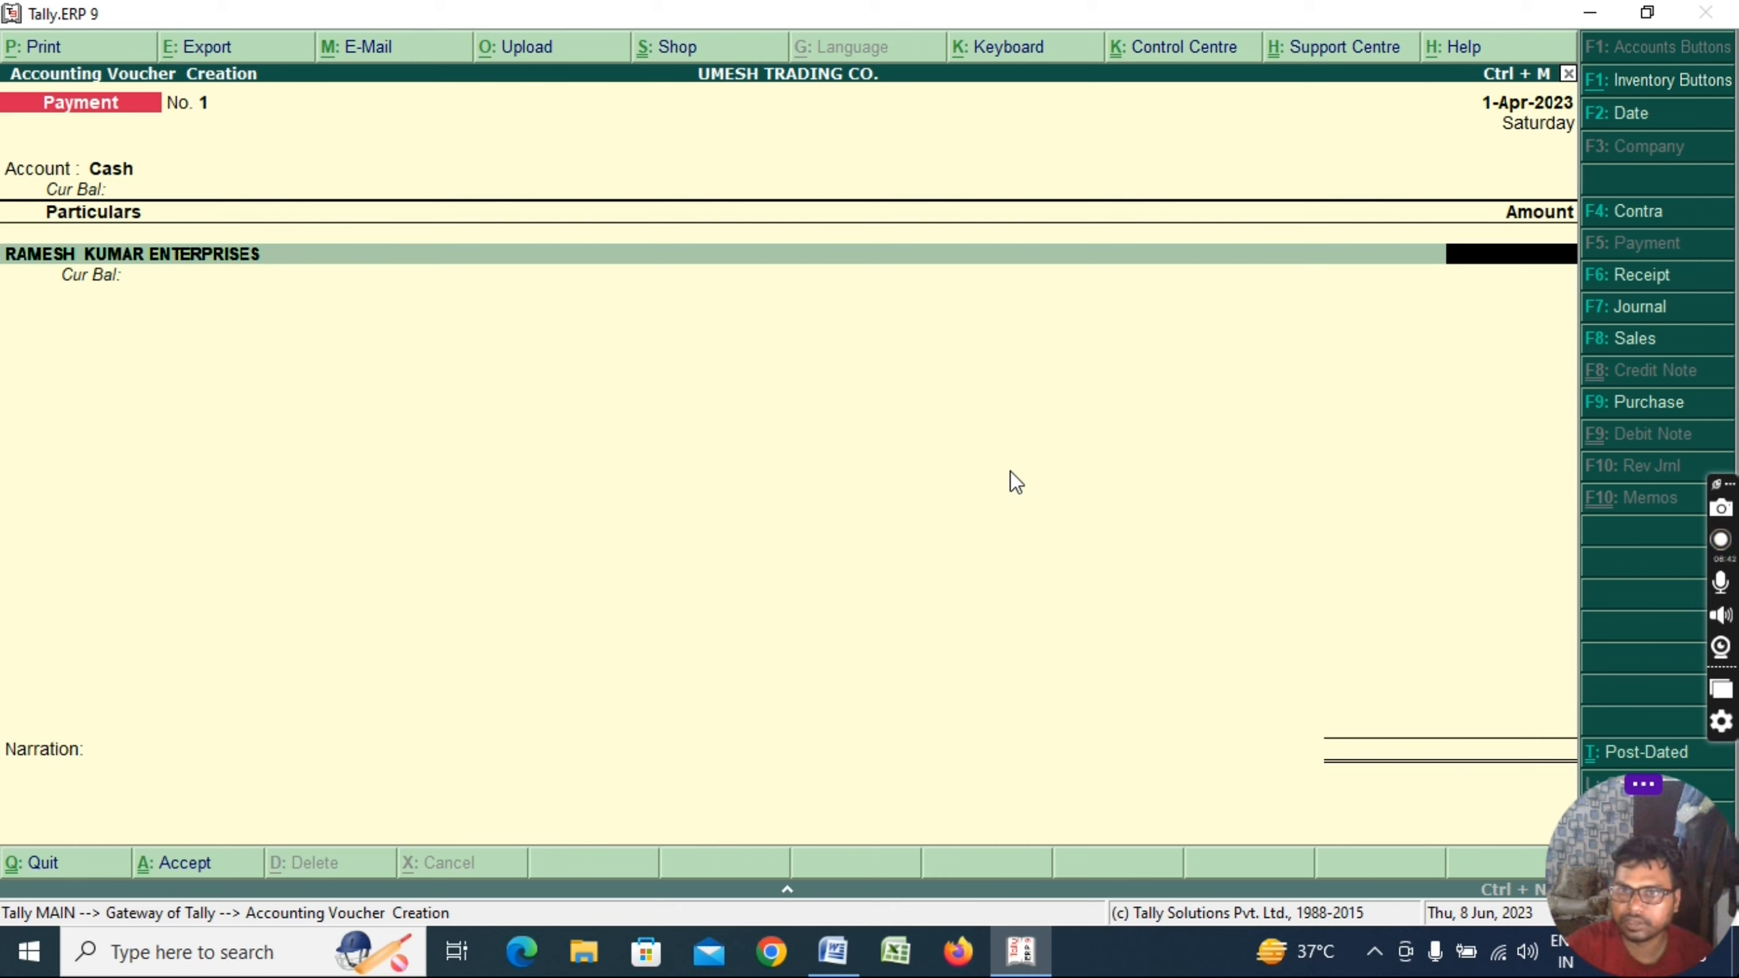
{"action": "type", "text": "80000"}
{"action": "key", "text": "BackSpace"}
{"action": "key", "text": "Return"}
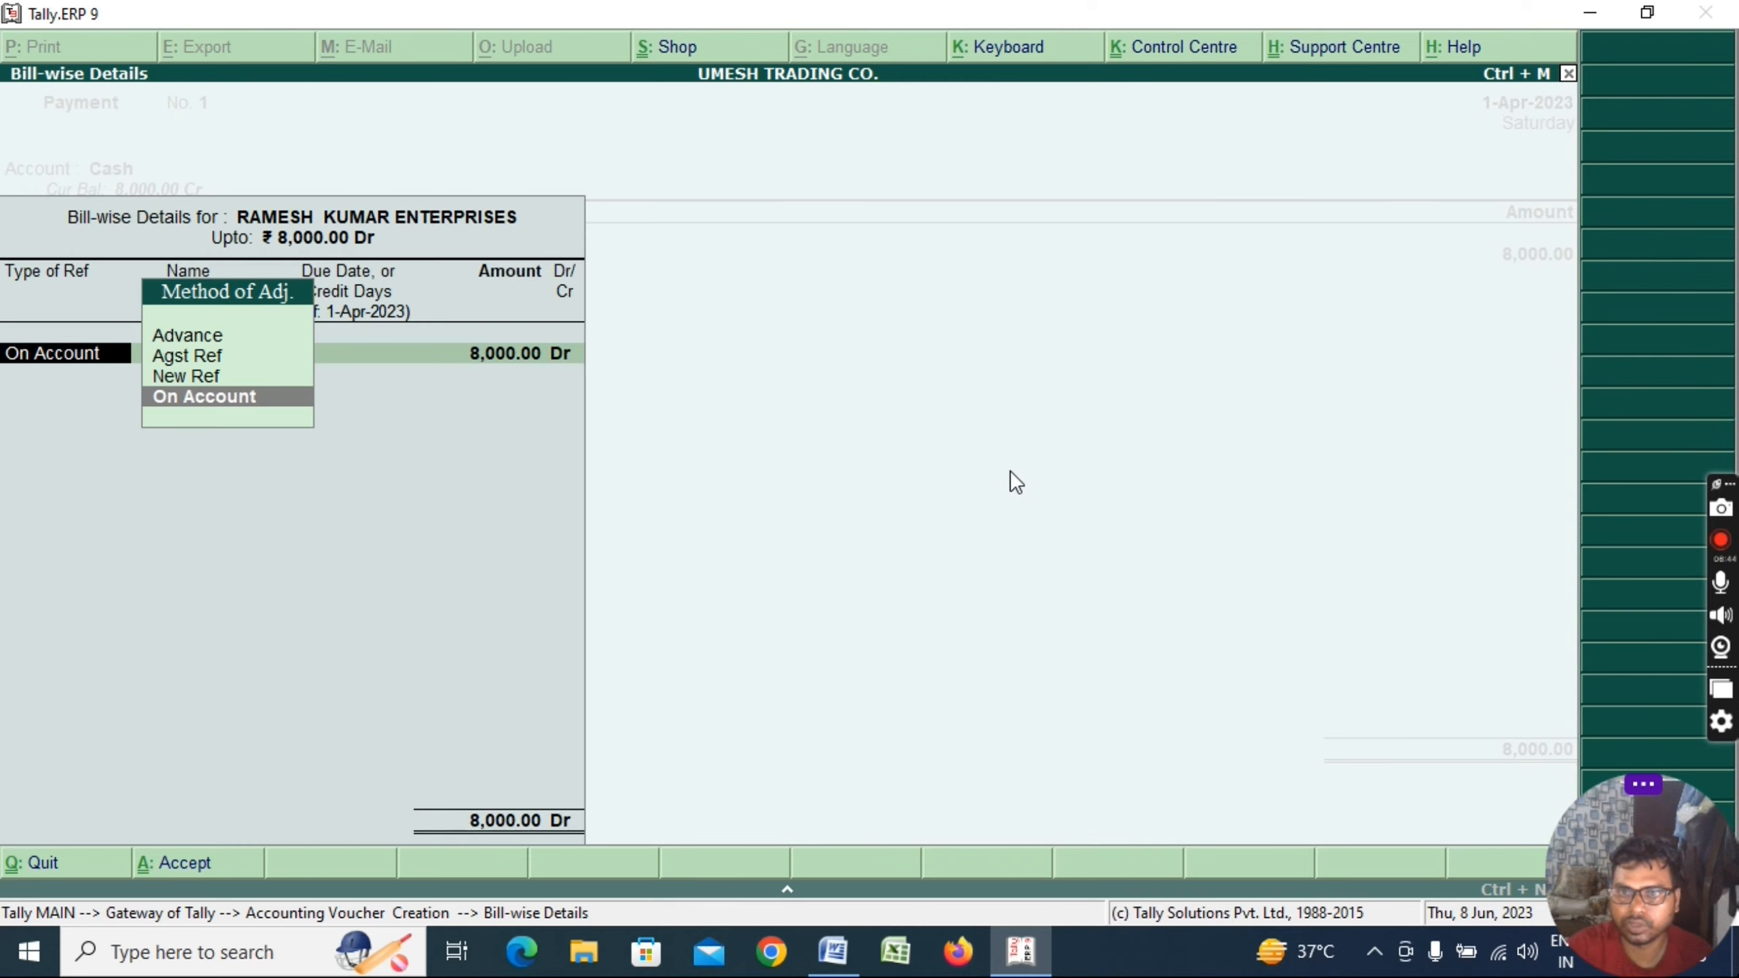
Record the bill as New Ref 1, add the advance-payment narration, and save the voucher
{"action": "key", "text": "Up"}
{"action": "key", "text": "Return"}
{"action": "type", "text": "1"}
{"action": "key", "text": "Return"}
{"action": "key", "text": "Return"}
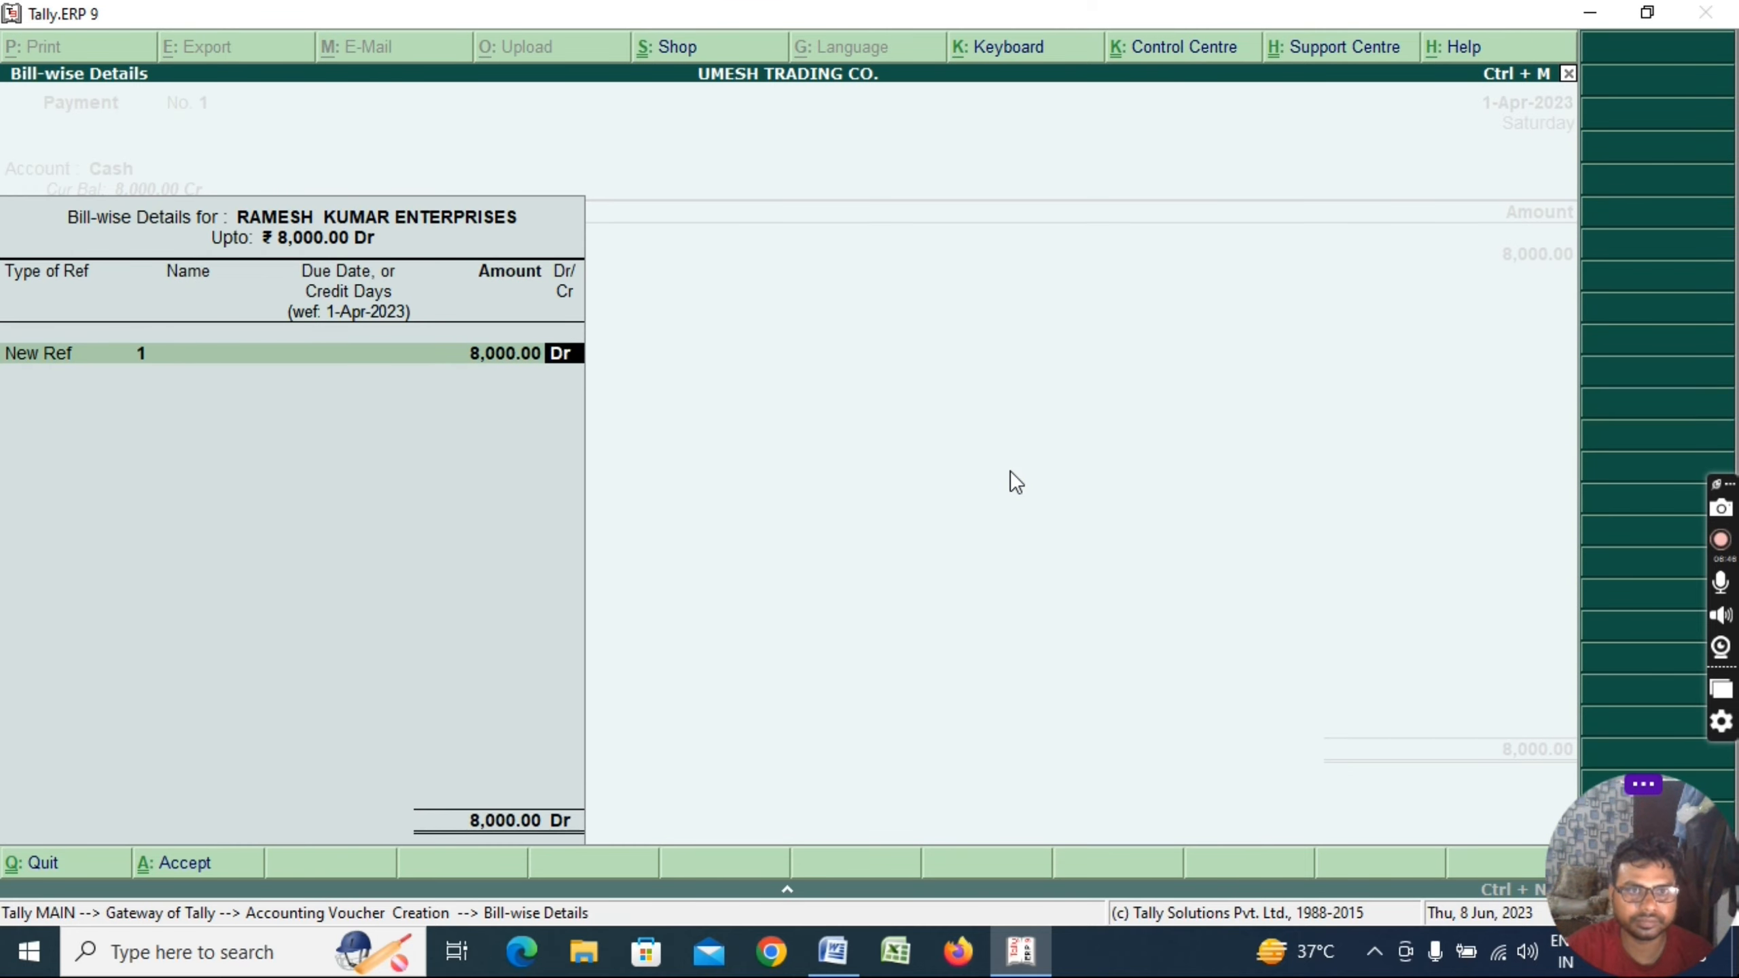
{"action": "key", "text": "Return"}
{"action": "key", "text": "Return"}
{"action": "type", "text": "BEING CA"}
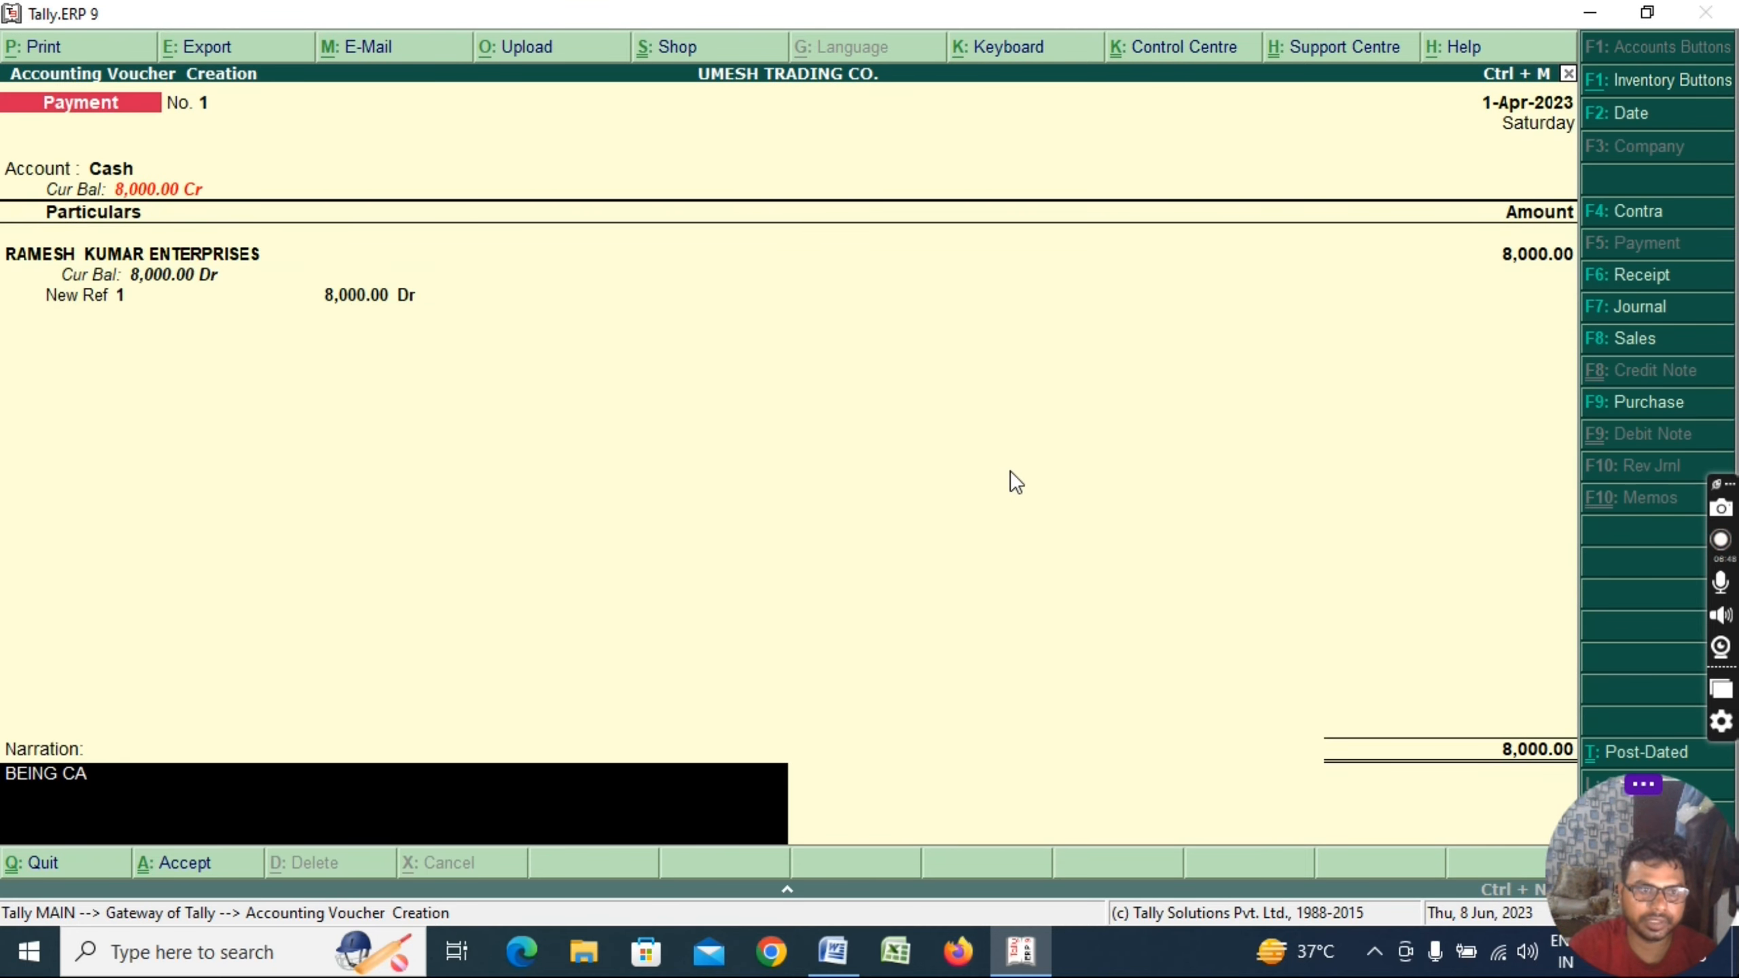
{"action": "type", "text": "SH PAID T"}
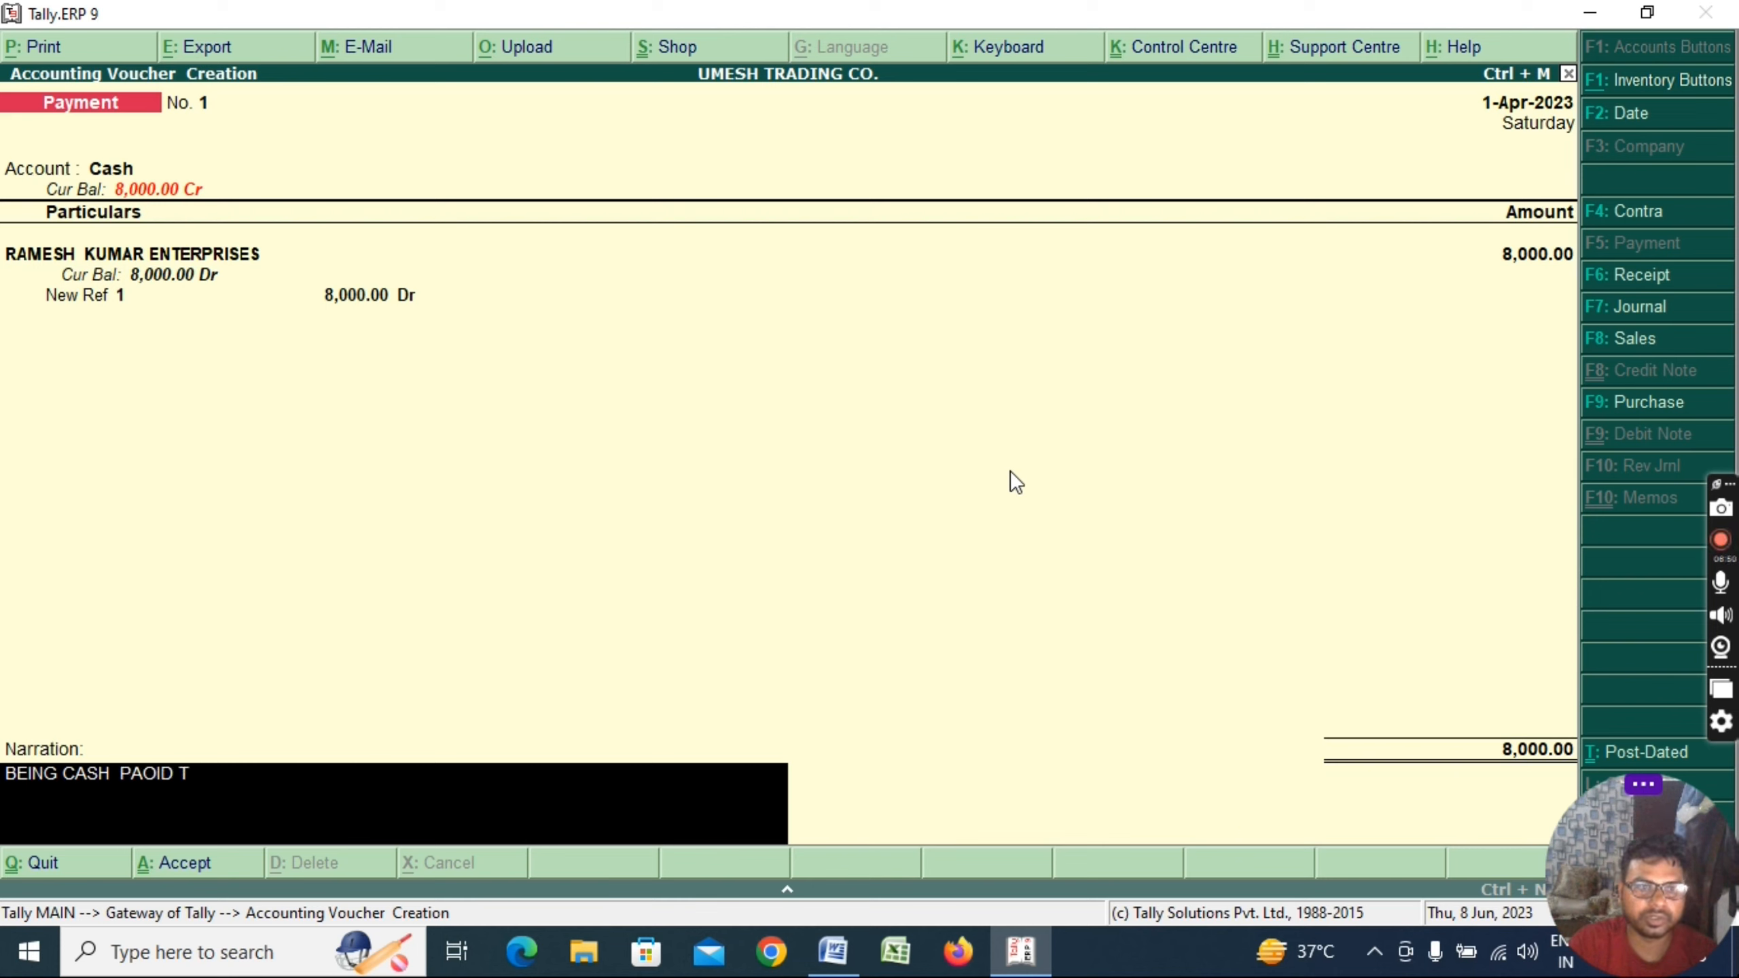
{"action": "key", "text": "BackSpace"}
{"action": "key", "text": "BackSpace"}
{"action": "key", "text": "BackSpace"}
{"action": "key", "text": "BackSpace"}
{"action": "type", "text": "ID TO"}
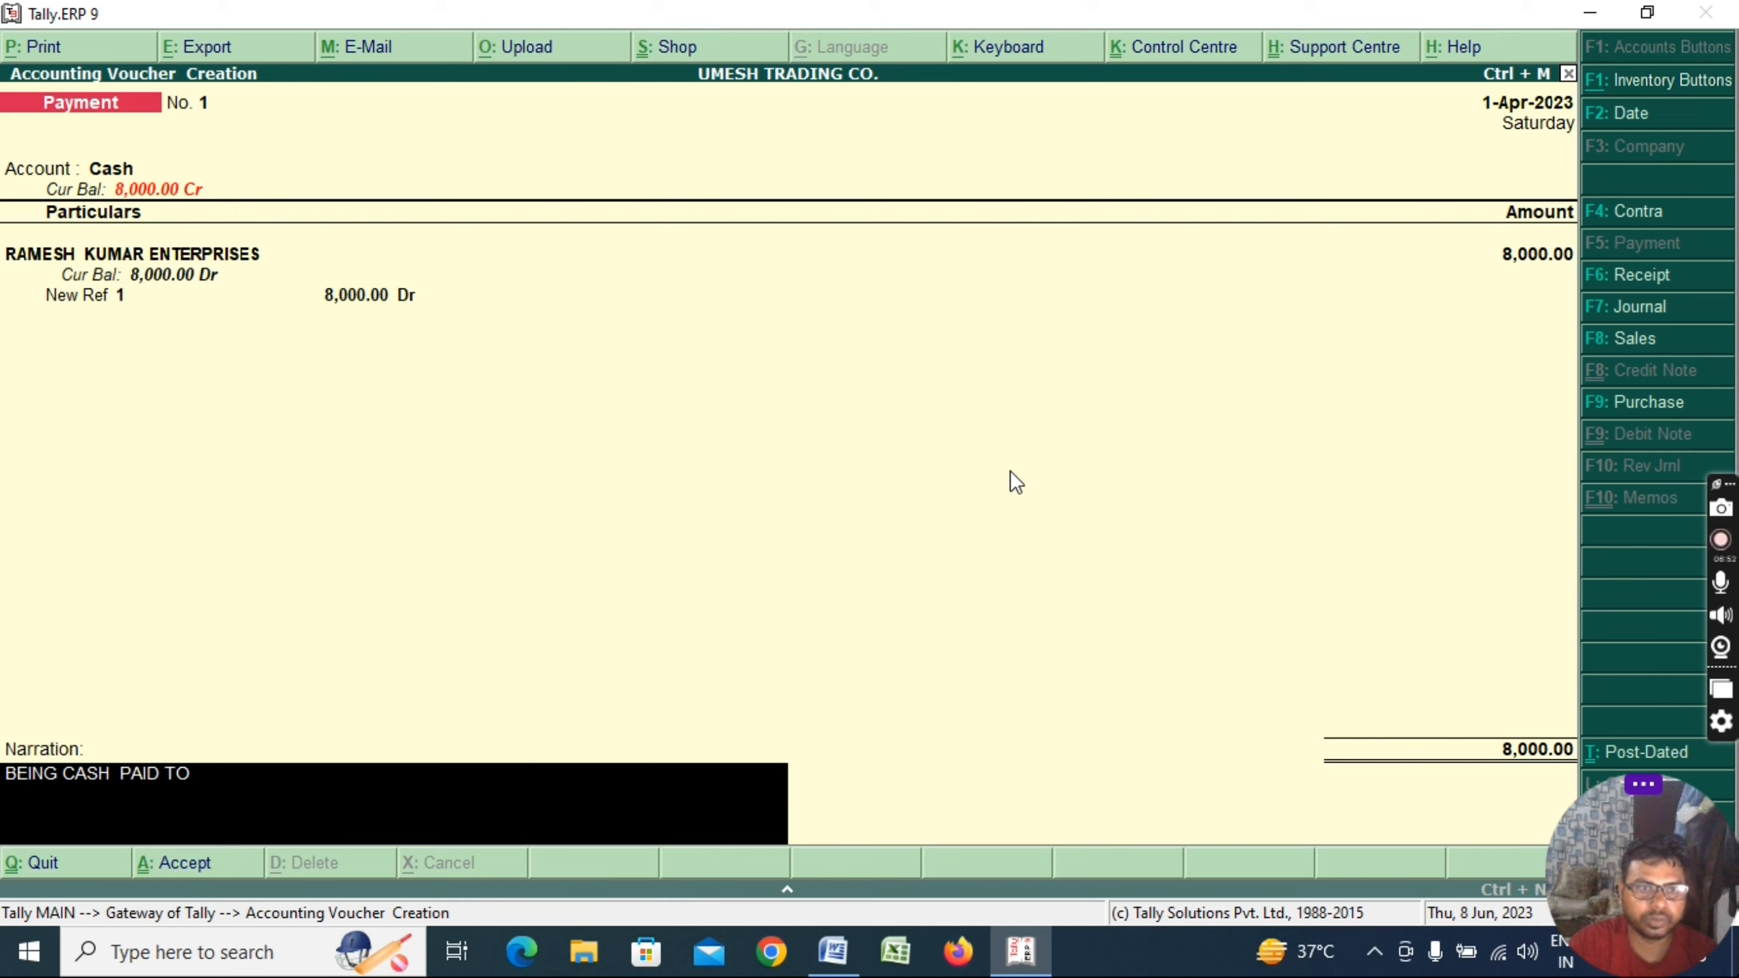
{"action": "type", "text": " RAMESH FOR"}
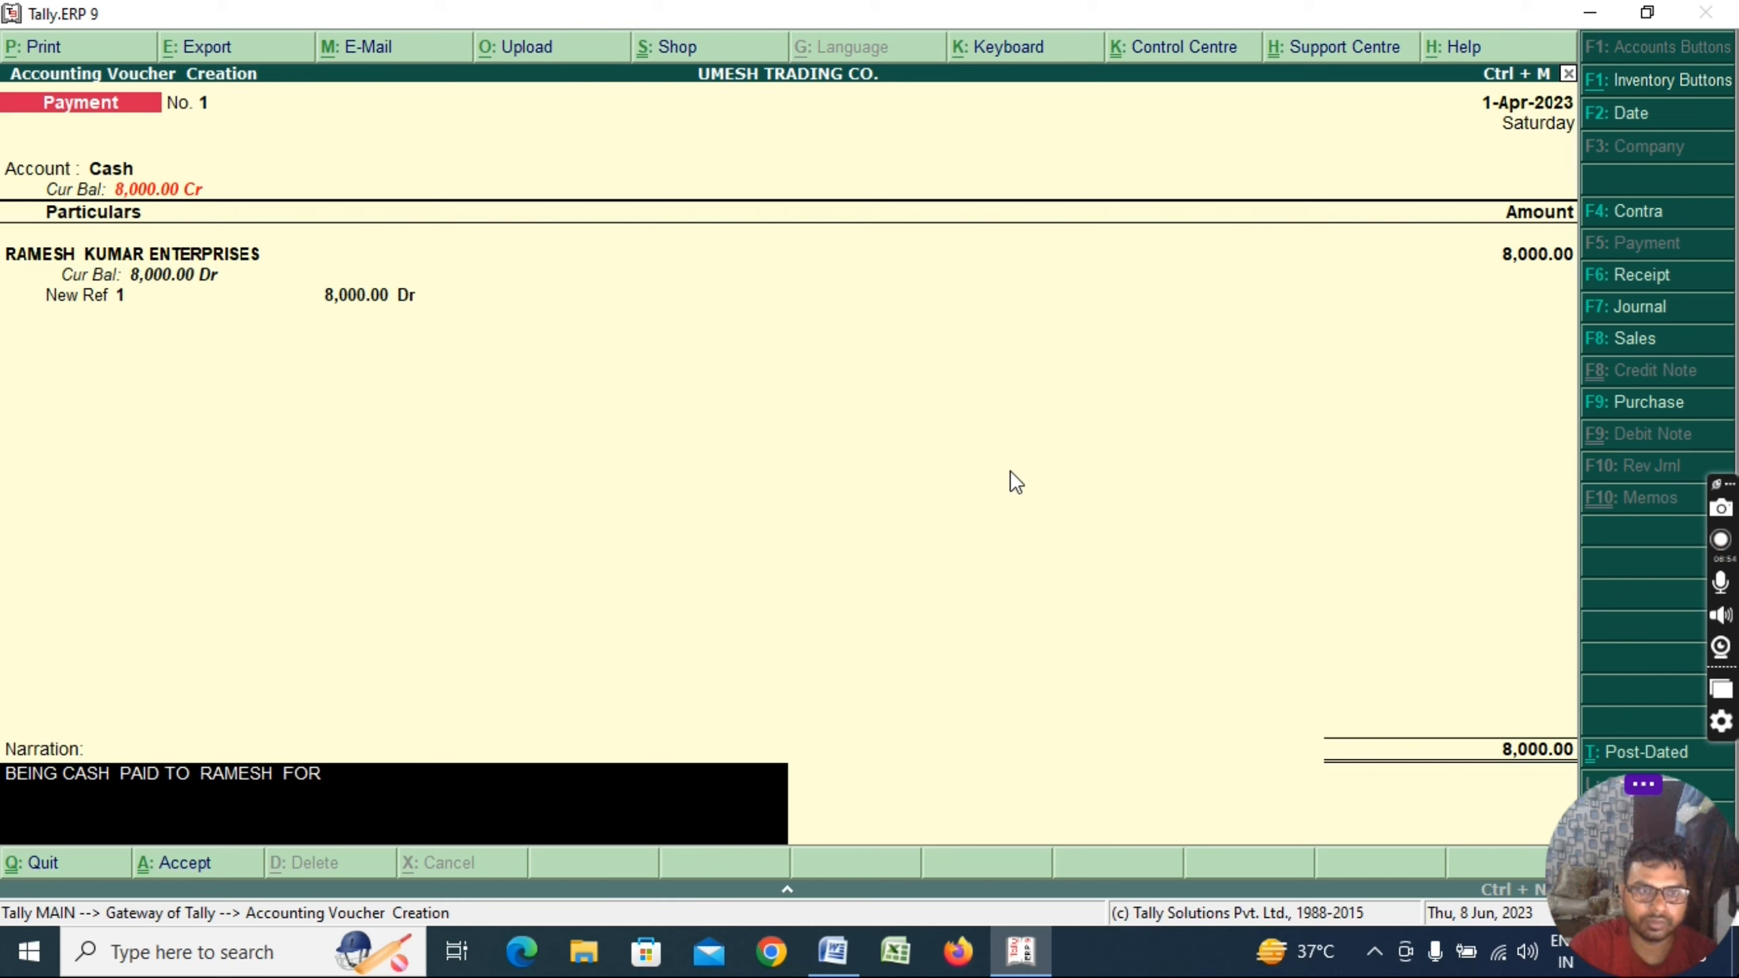
{"action": "type", "text": " ADVANCE"}
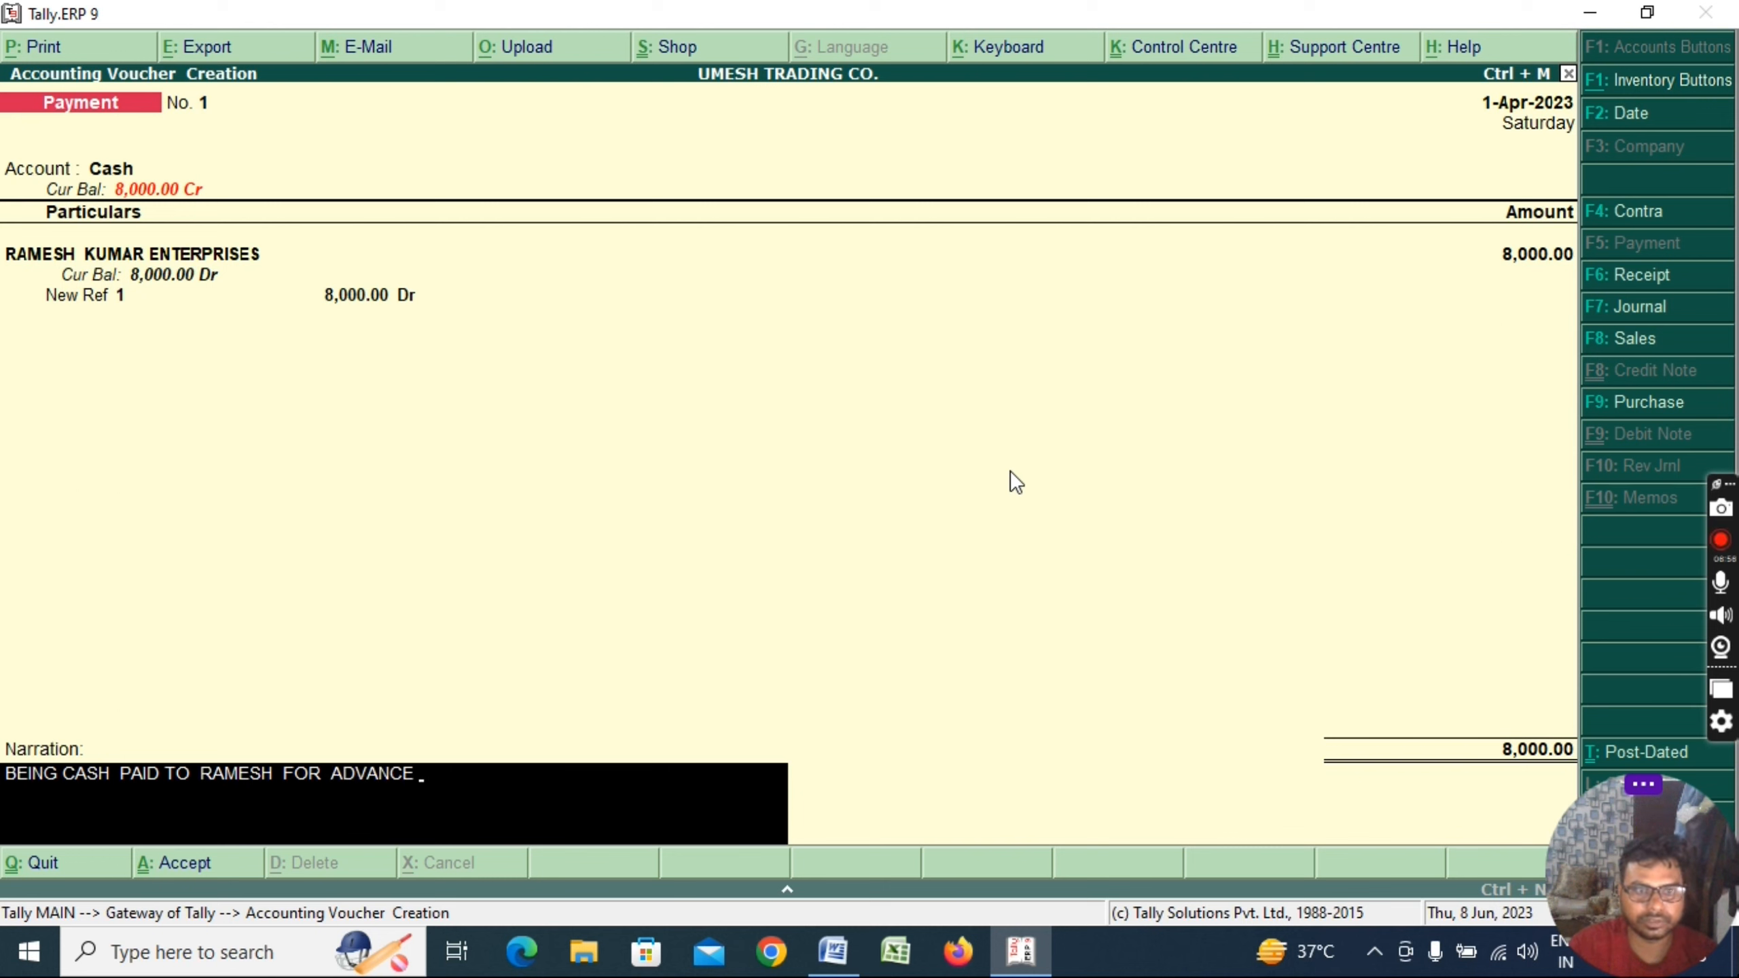
{"action": "key", "text": "Return"}
{"action": "key", "text": "Return"}
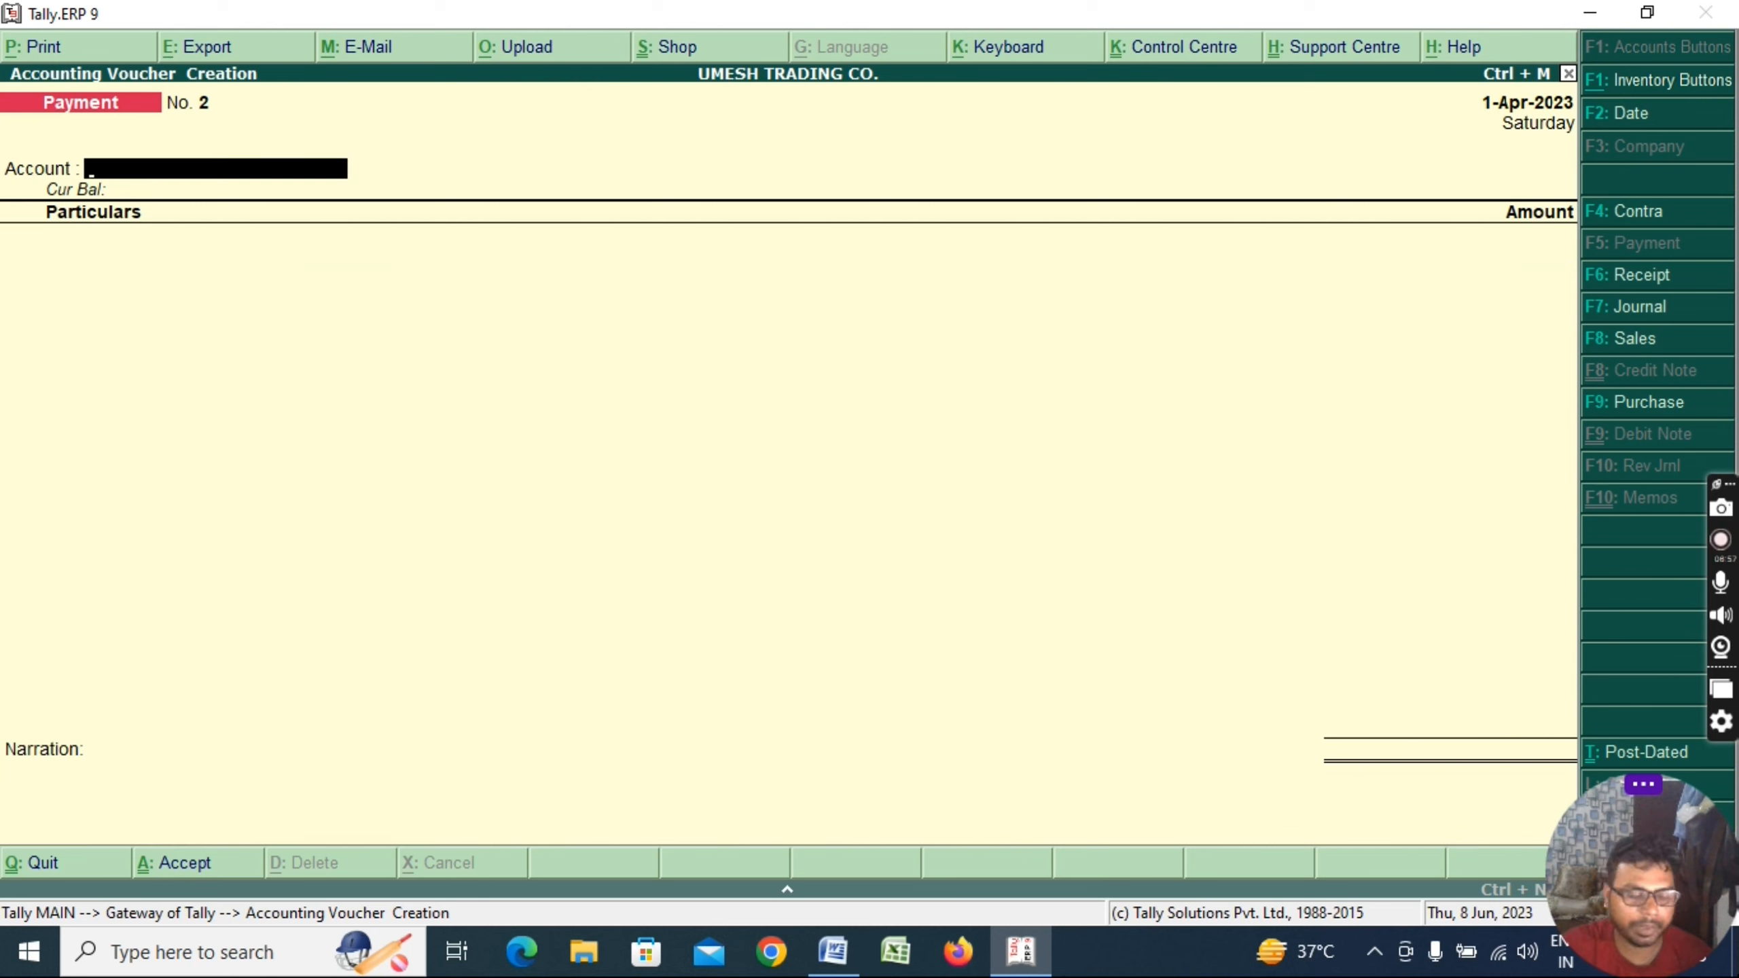
{"action": "key", "text": "alt+Tab"}
Colour the PAYMENT VOUCHER line red in the Word checklist and return to Tally
{"action": "left_click_drag", "start_coordinate": [999, 479], "coordinate": [640, 469]}
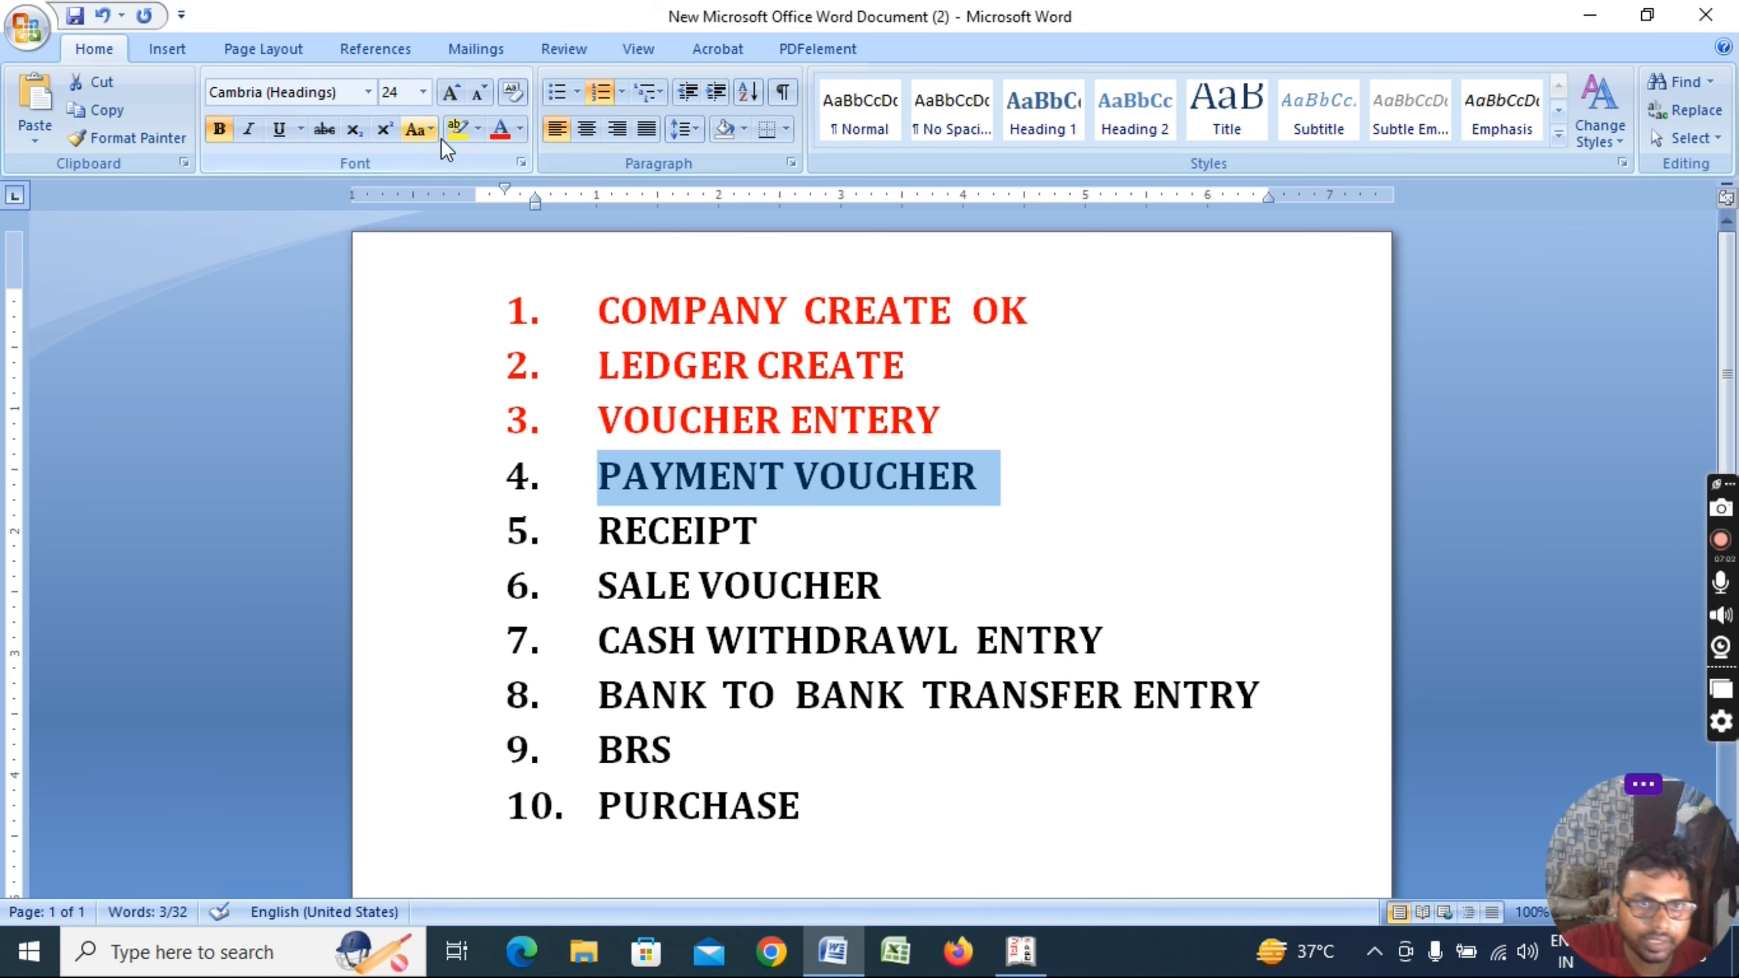
{"action": "left_click", "coordinate": [501, 129]}
{"action": "left_click", "coordinate": [798, 532]}
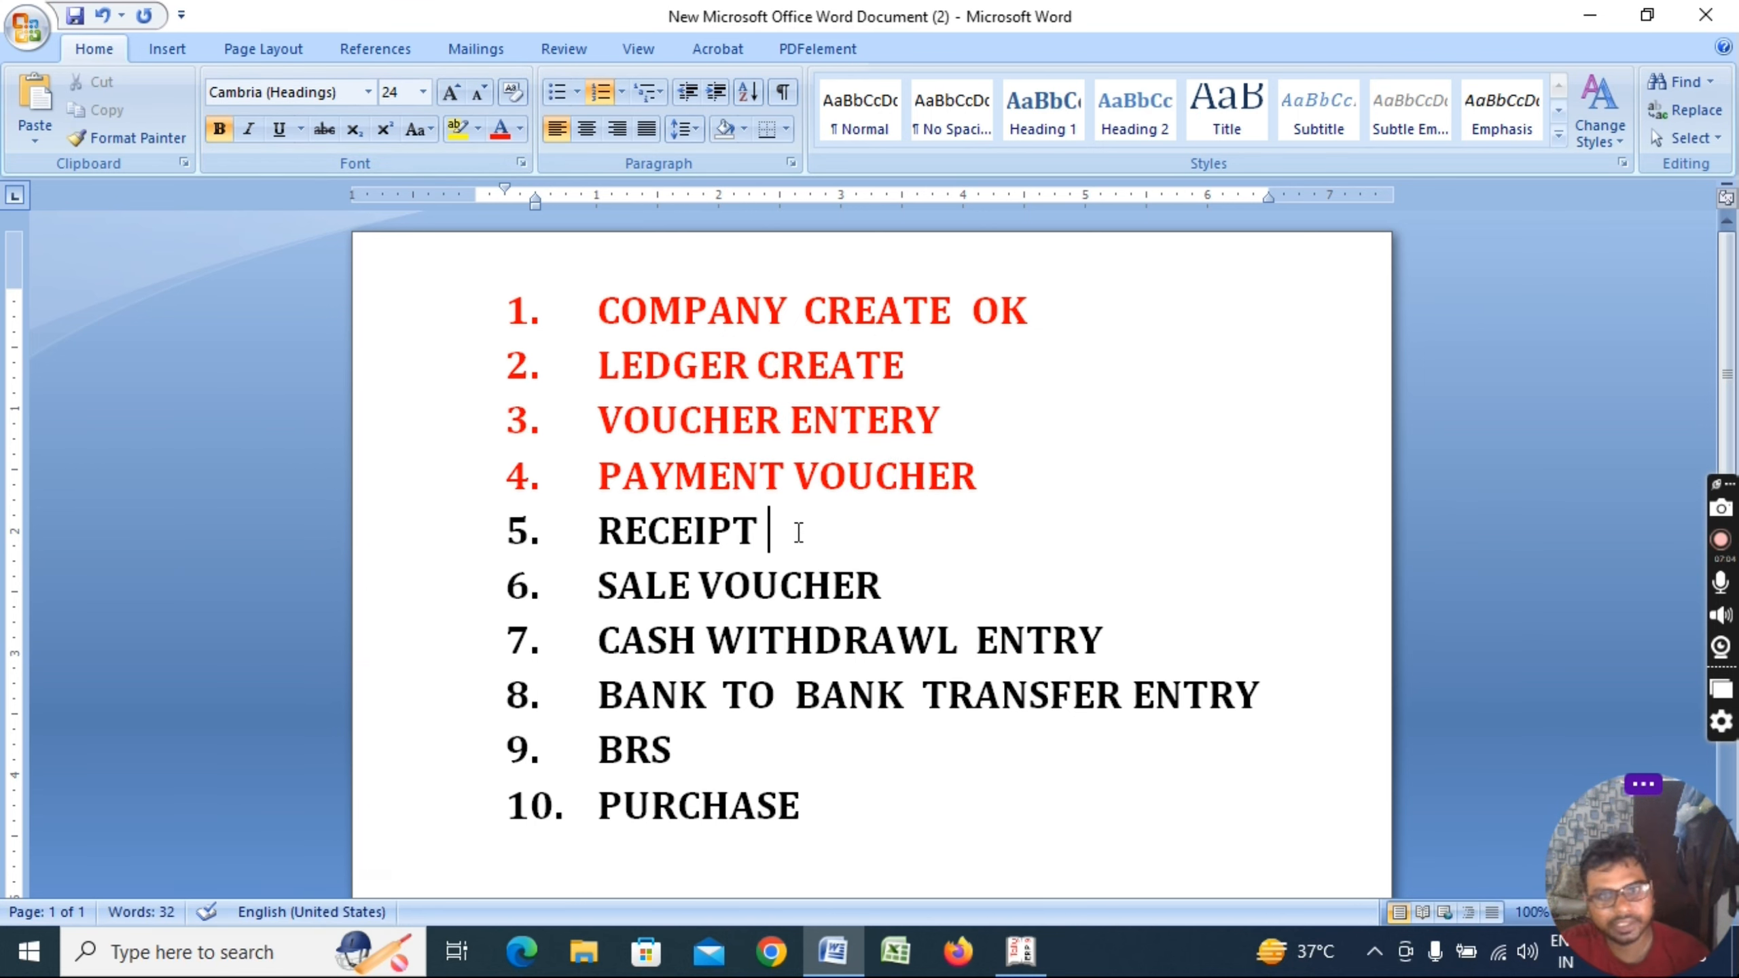
{"action": "key", "text": "alt+Tab"}
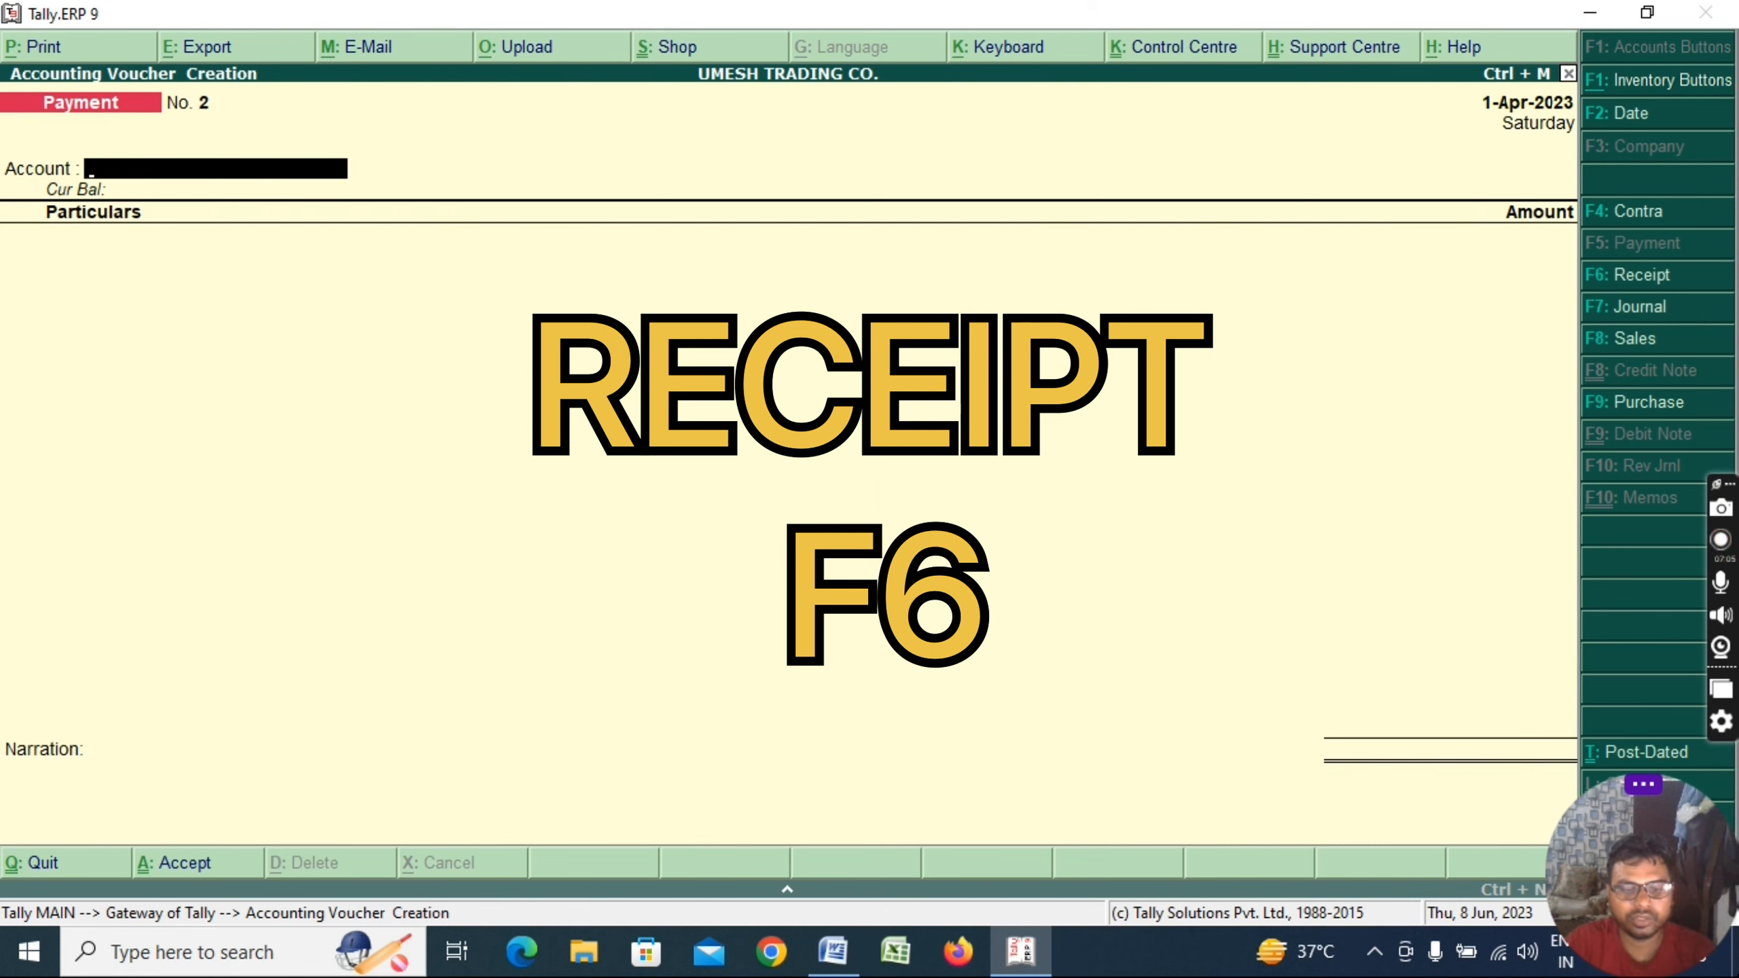
Start a receipt voucher for 4,000 cash received from ROHIT EXPORT
{"action": "key", "text": "F6"}
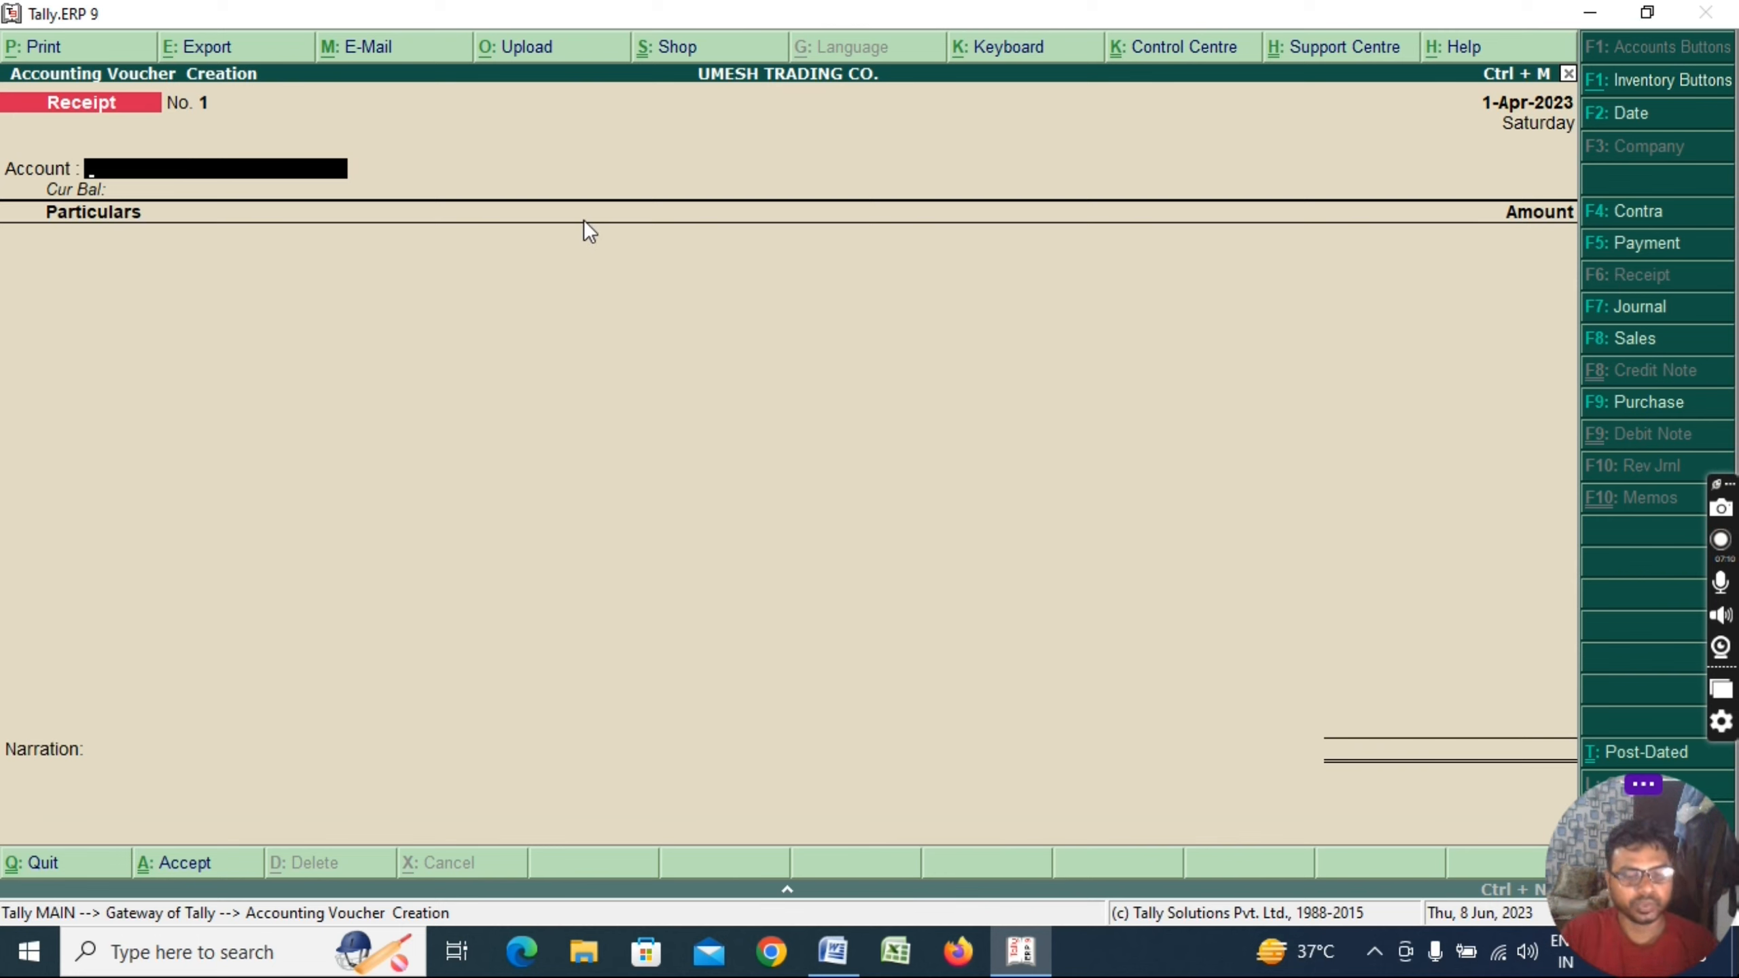
{"action": "type", "text": "Cas"}
{"action": "key", "text": "Return"}
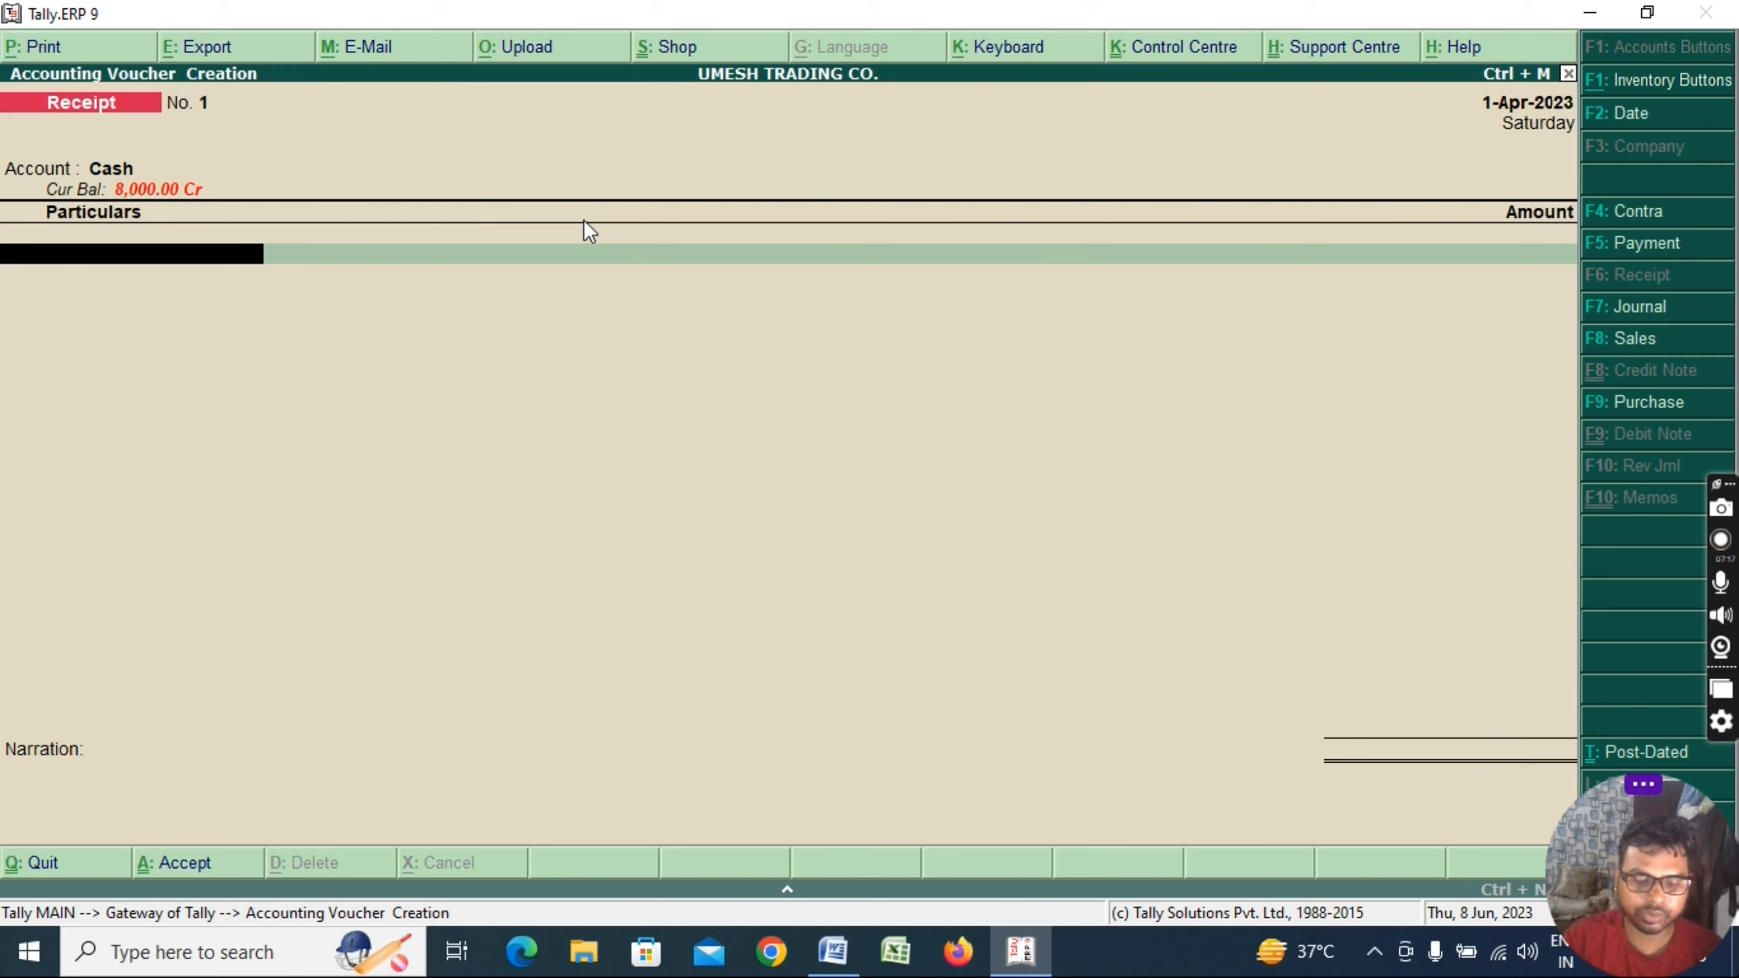
{"action": "type", "text": "ROHIT"}
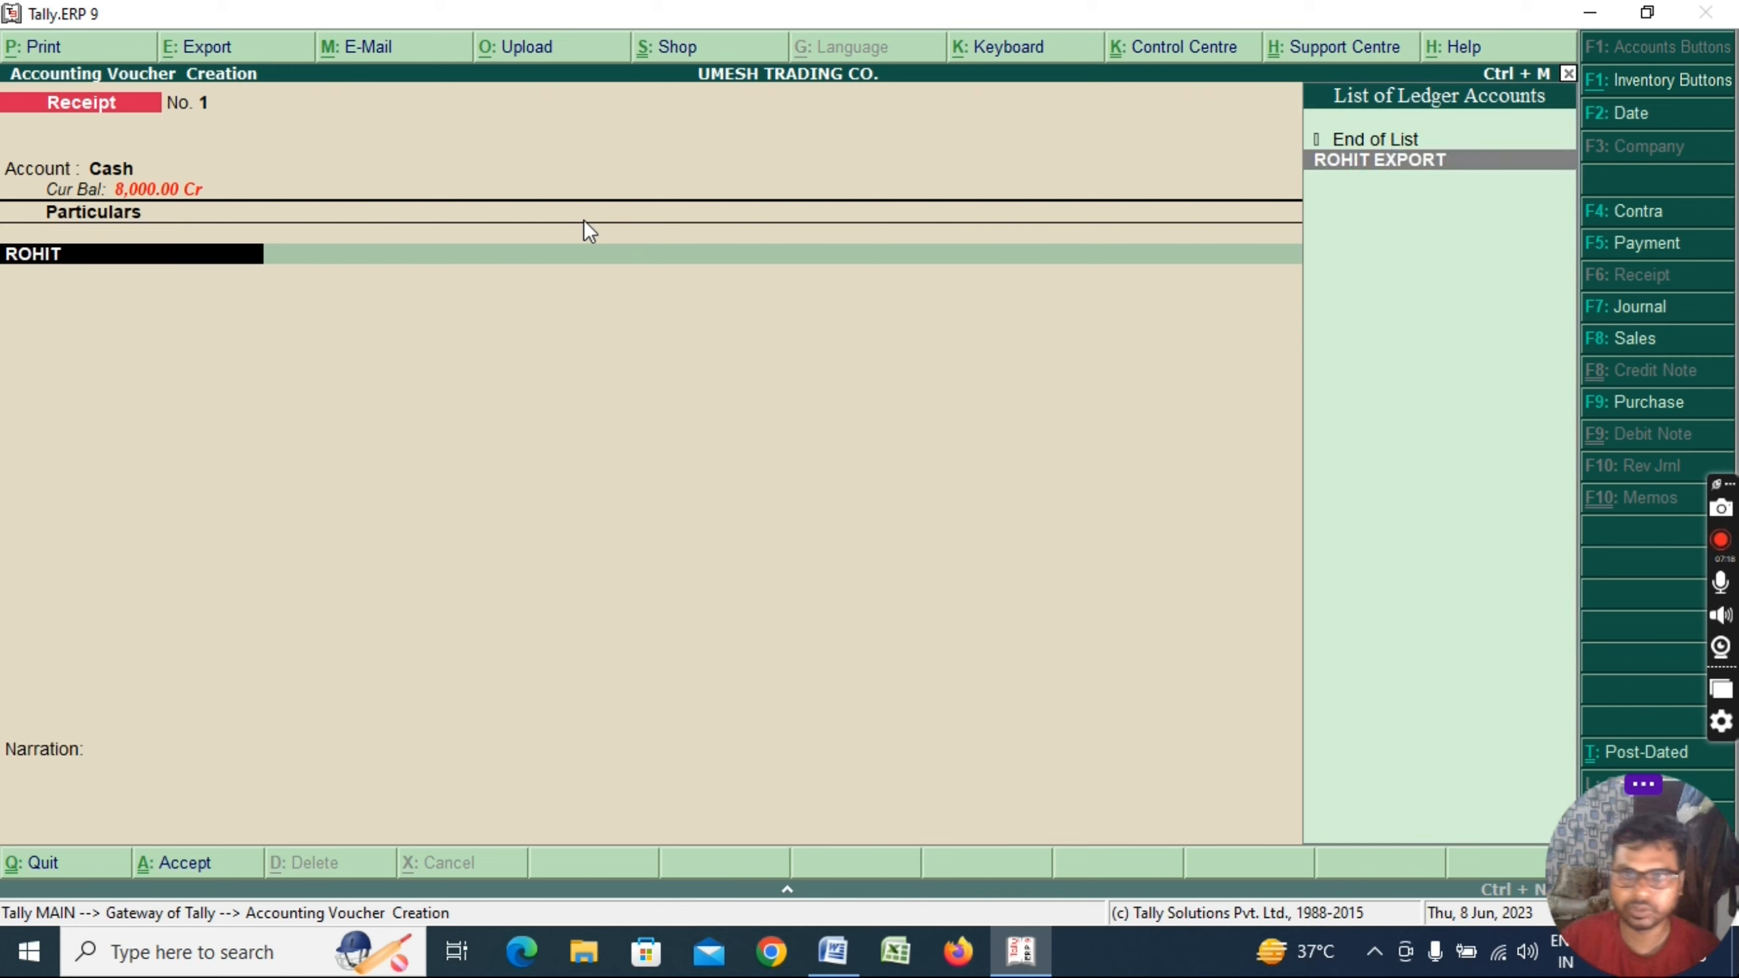
{"action": "key", "text": "Return"}
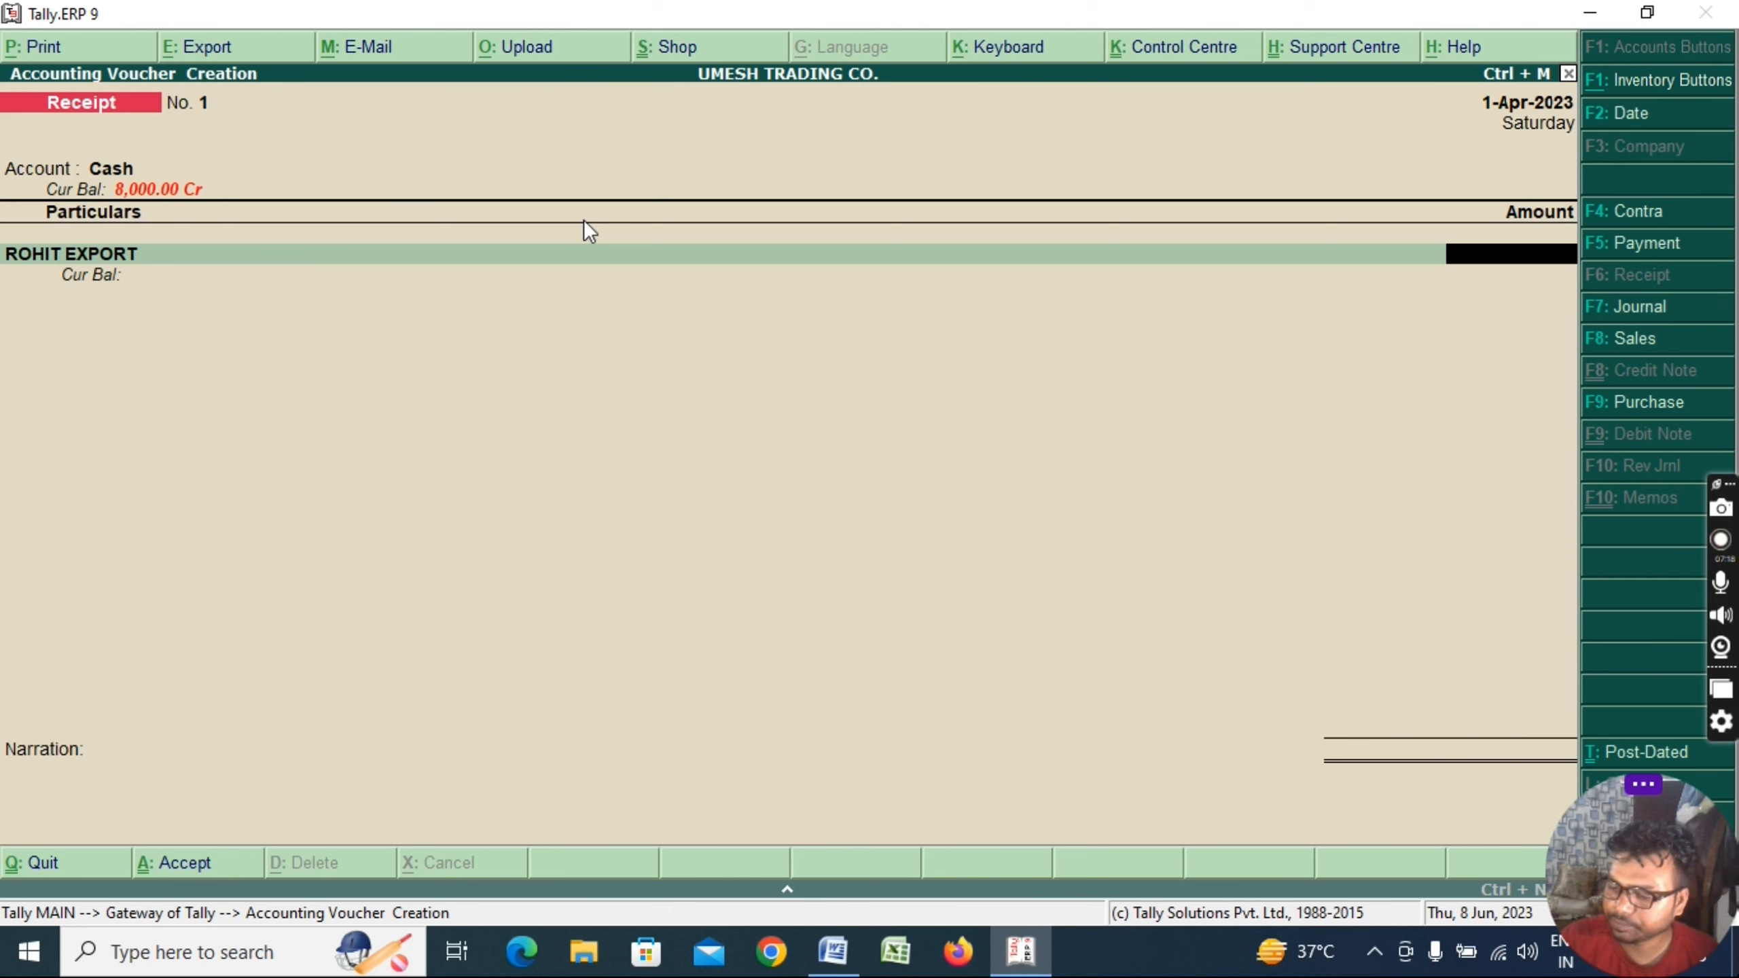
{"action": "type", "text": "40000"}
{"action": "key", "text": "BackSpace"}
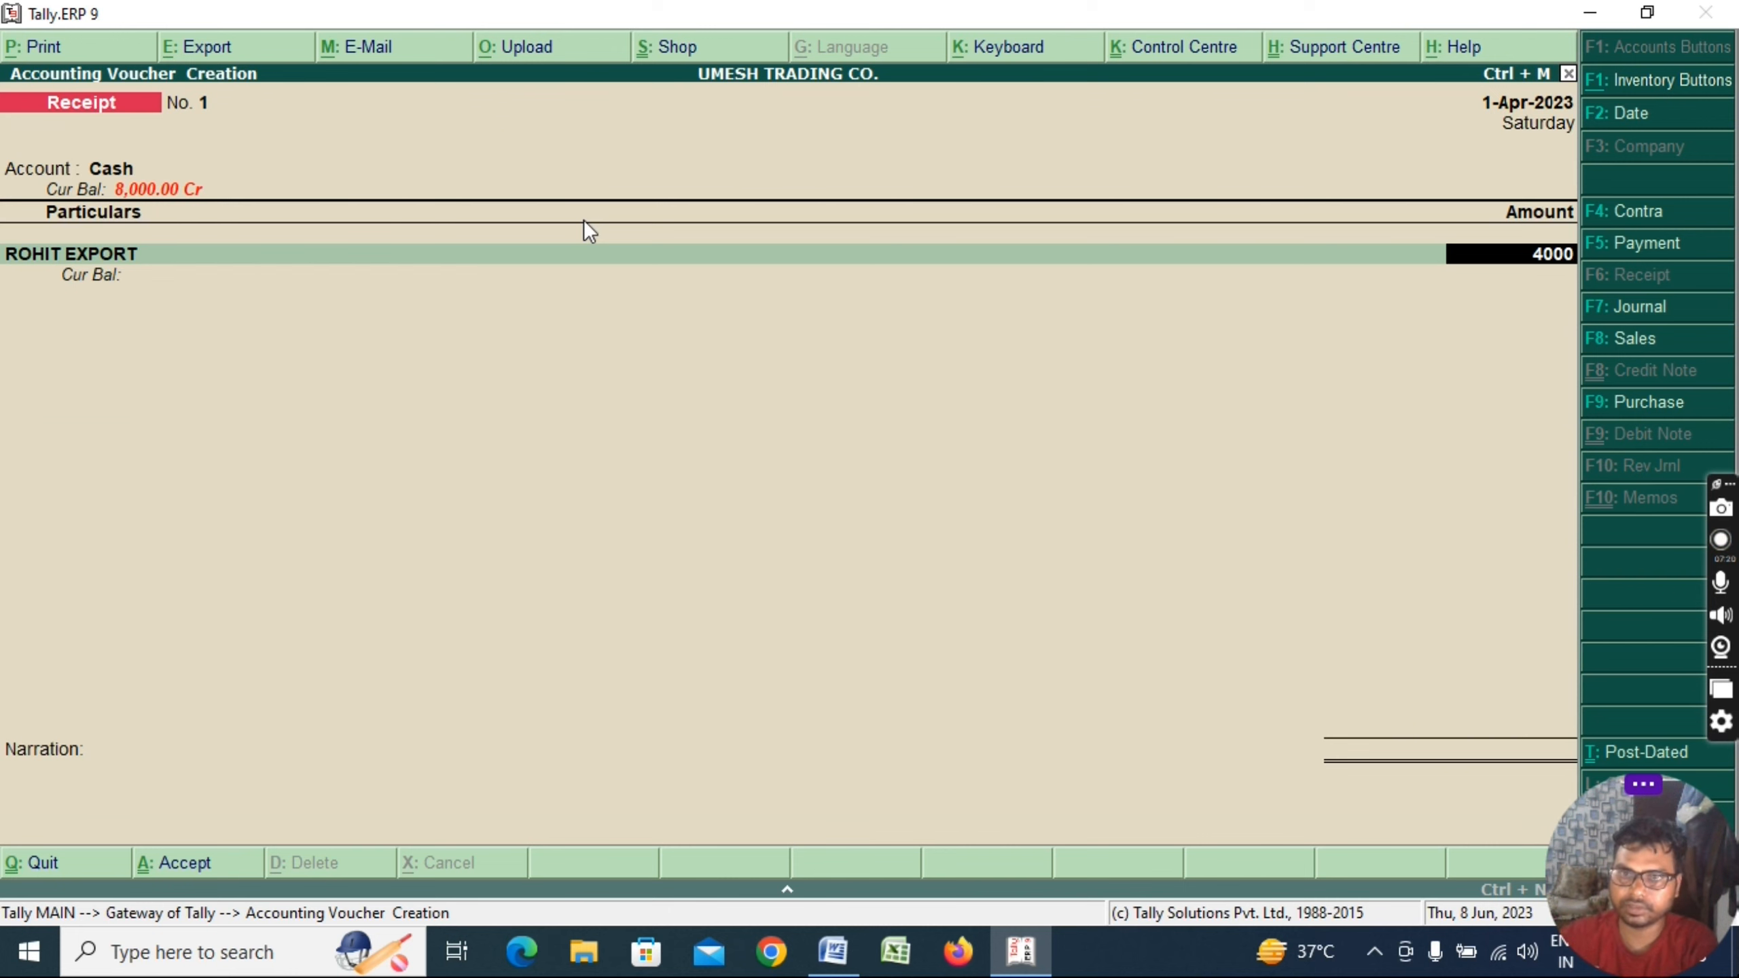
{"action": "key", "text": "Return"}
{"action": "key", "text": "Return"}
Set the bill as New Ref 1, add a cash-received narration, and save the receipt
{"action": "key", "text": "Escape"}
{"action": "key", "text": "BackSpace"}
{"action": "key", "text": "Return"}
{"action": "key", "text": "Return"}
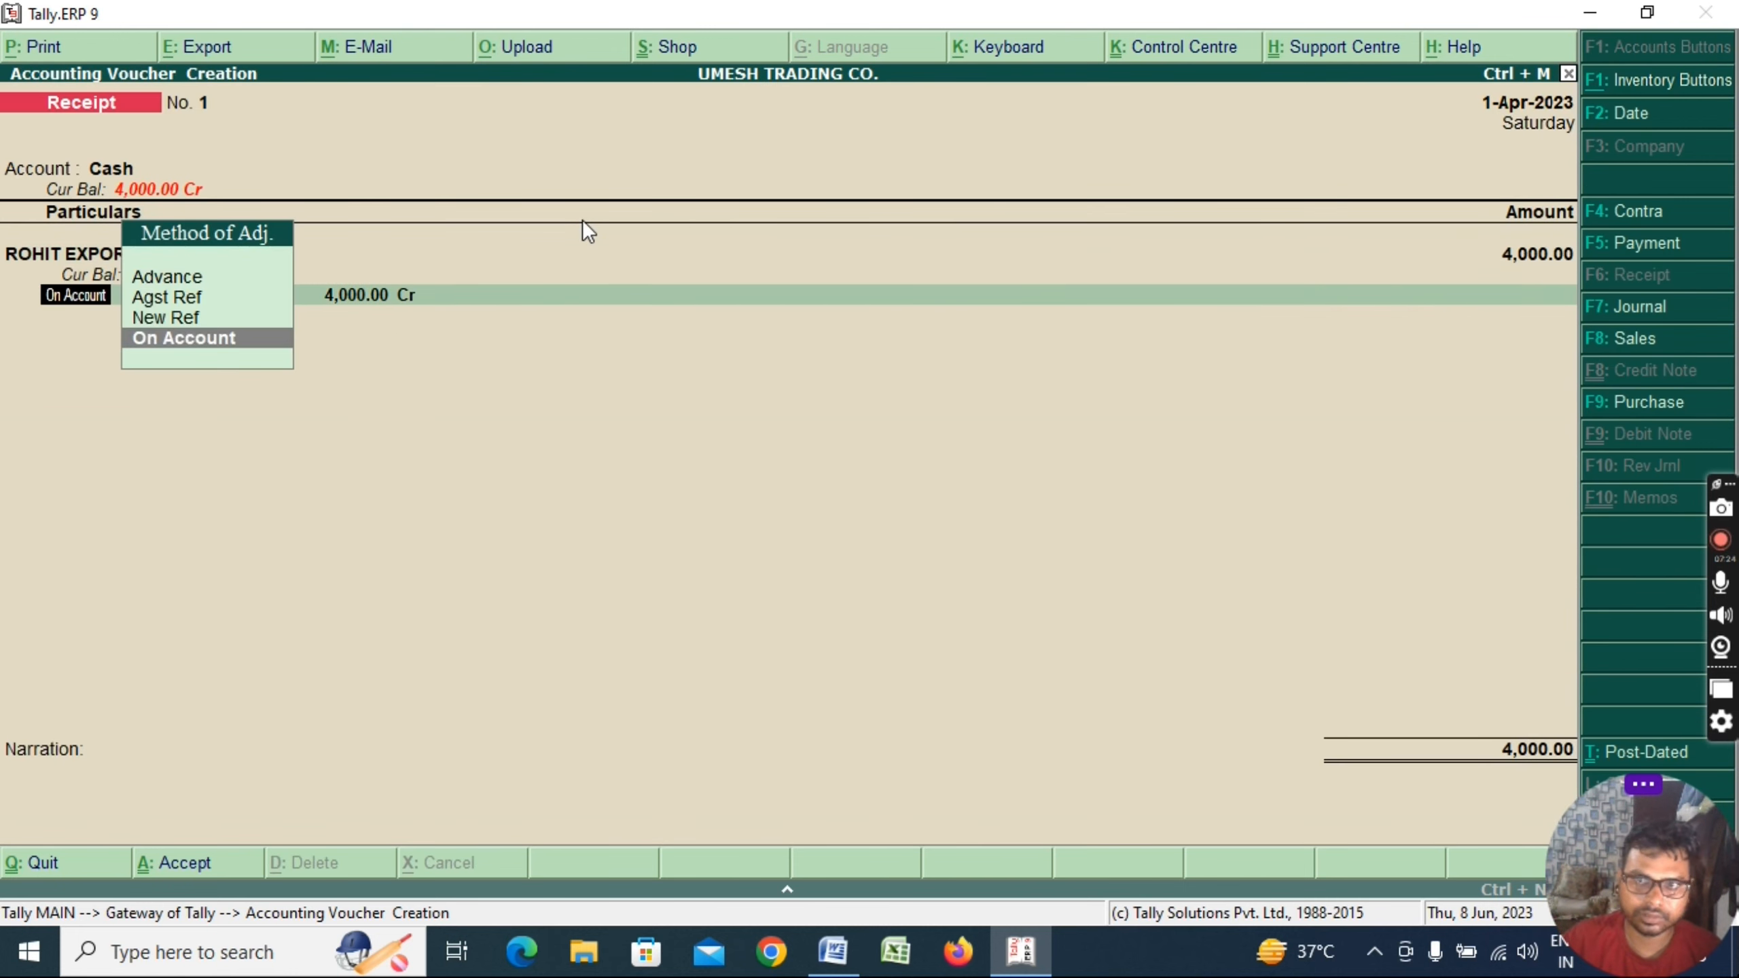
{"action": "key", "text": "Up"}
{"action": "key", "text": "Return"}
{"action": "key", "text": "Return"}
{"action": "key", "text": "Return"}
{"action": "key", "text": "Return"}
{"action": "key", "text": "Return"}
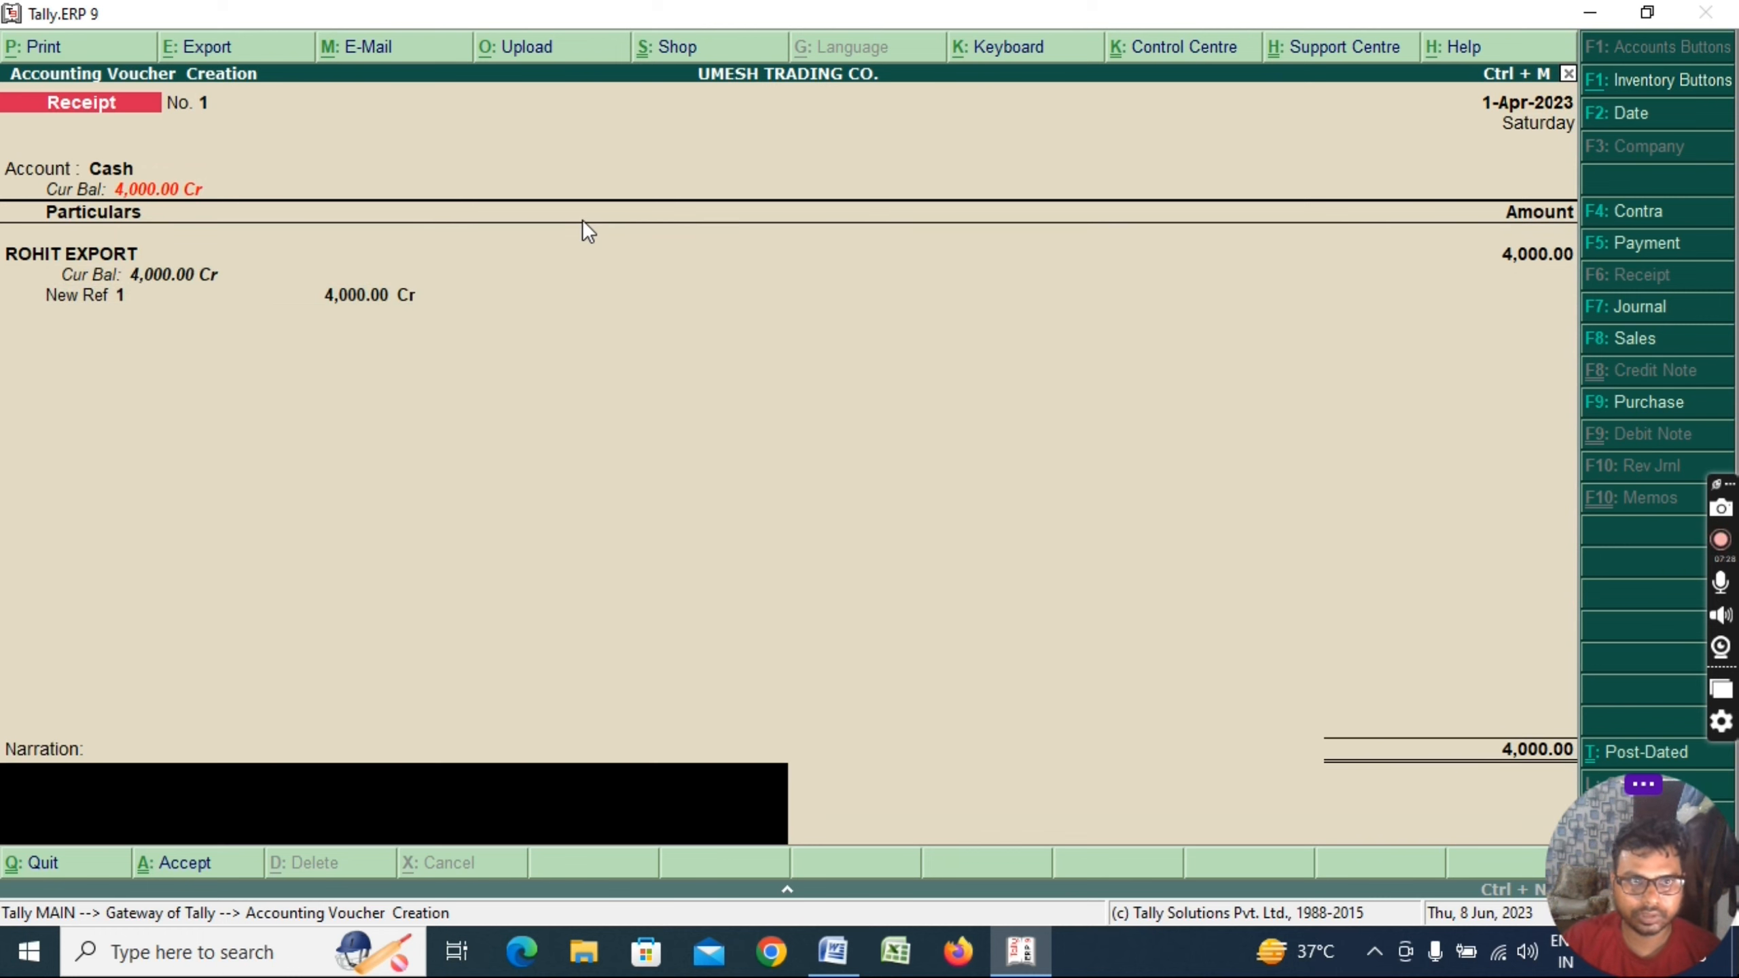
{"action": "type", "text": "being cash"}
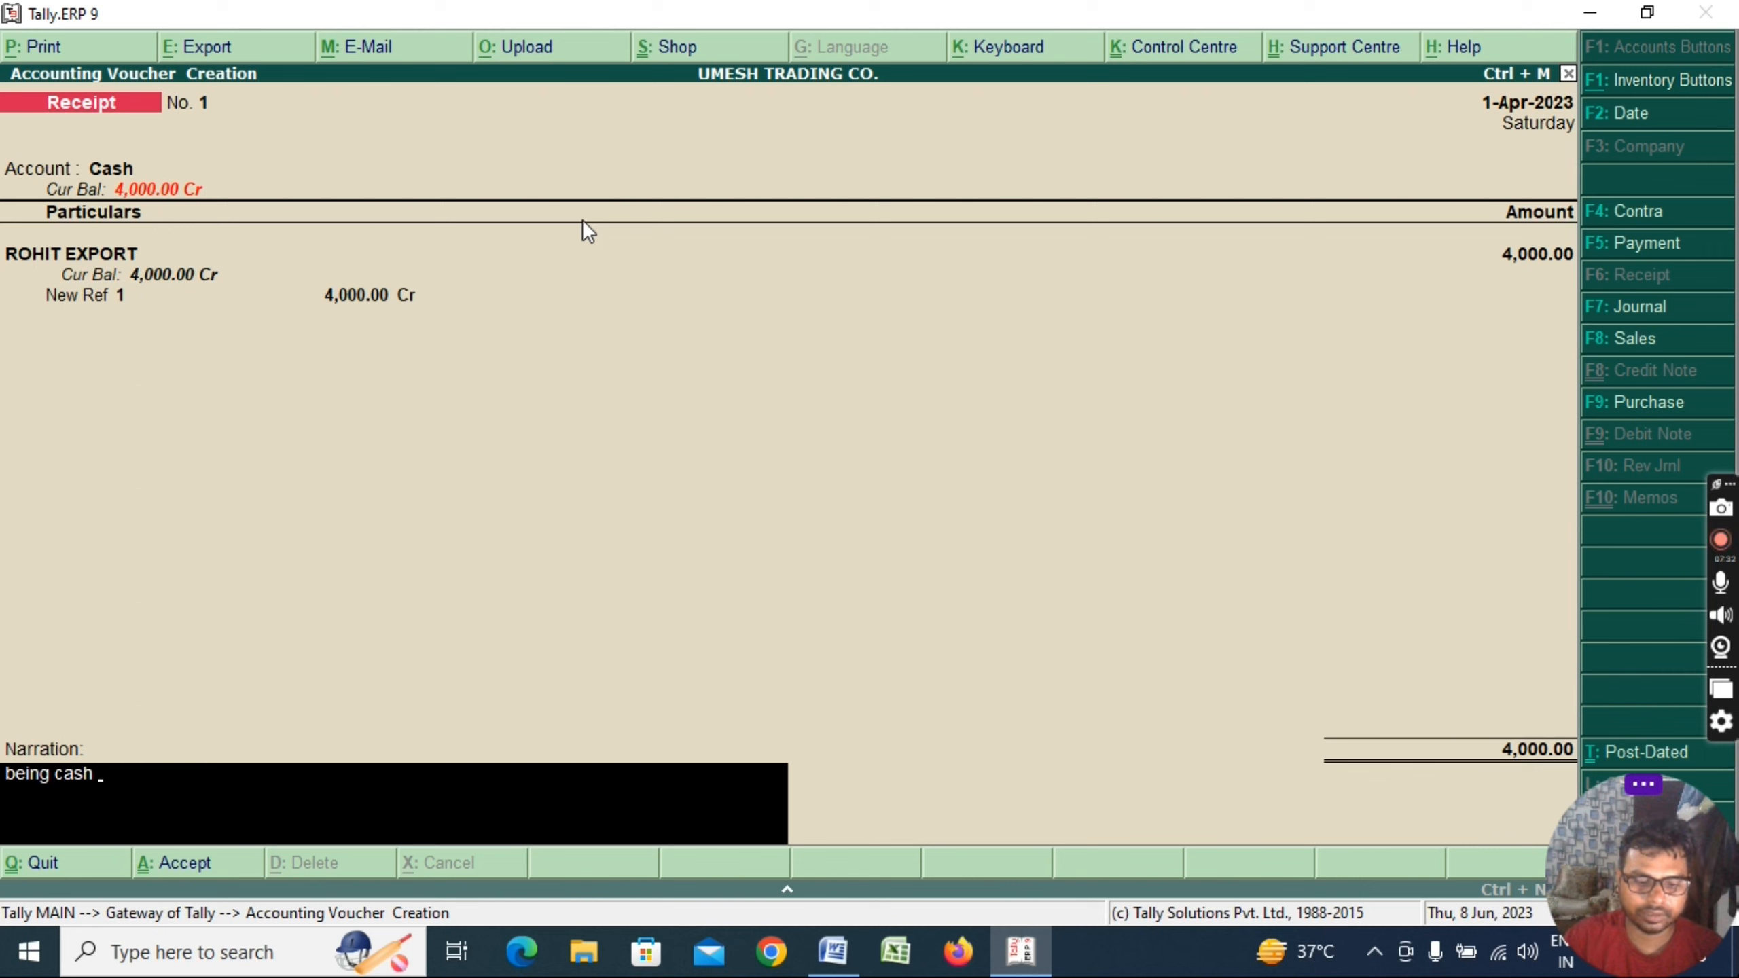
{"action": "type", "text": "received from  rohit"}
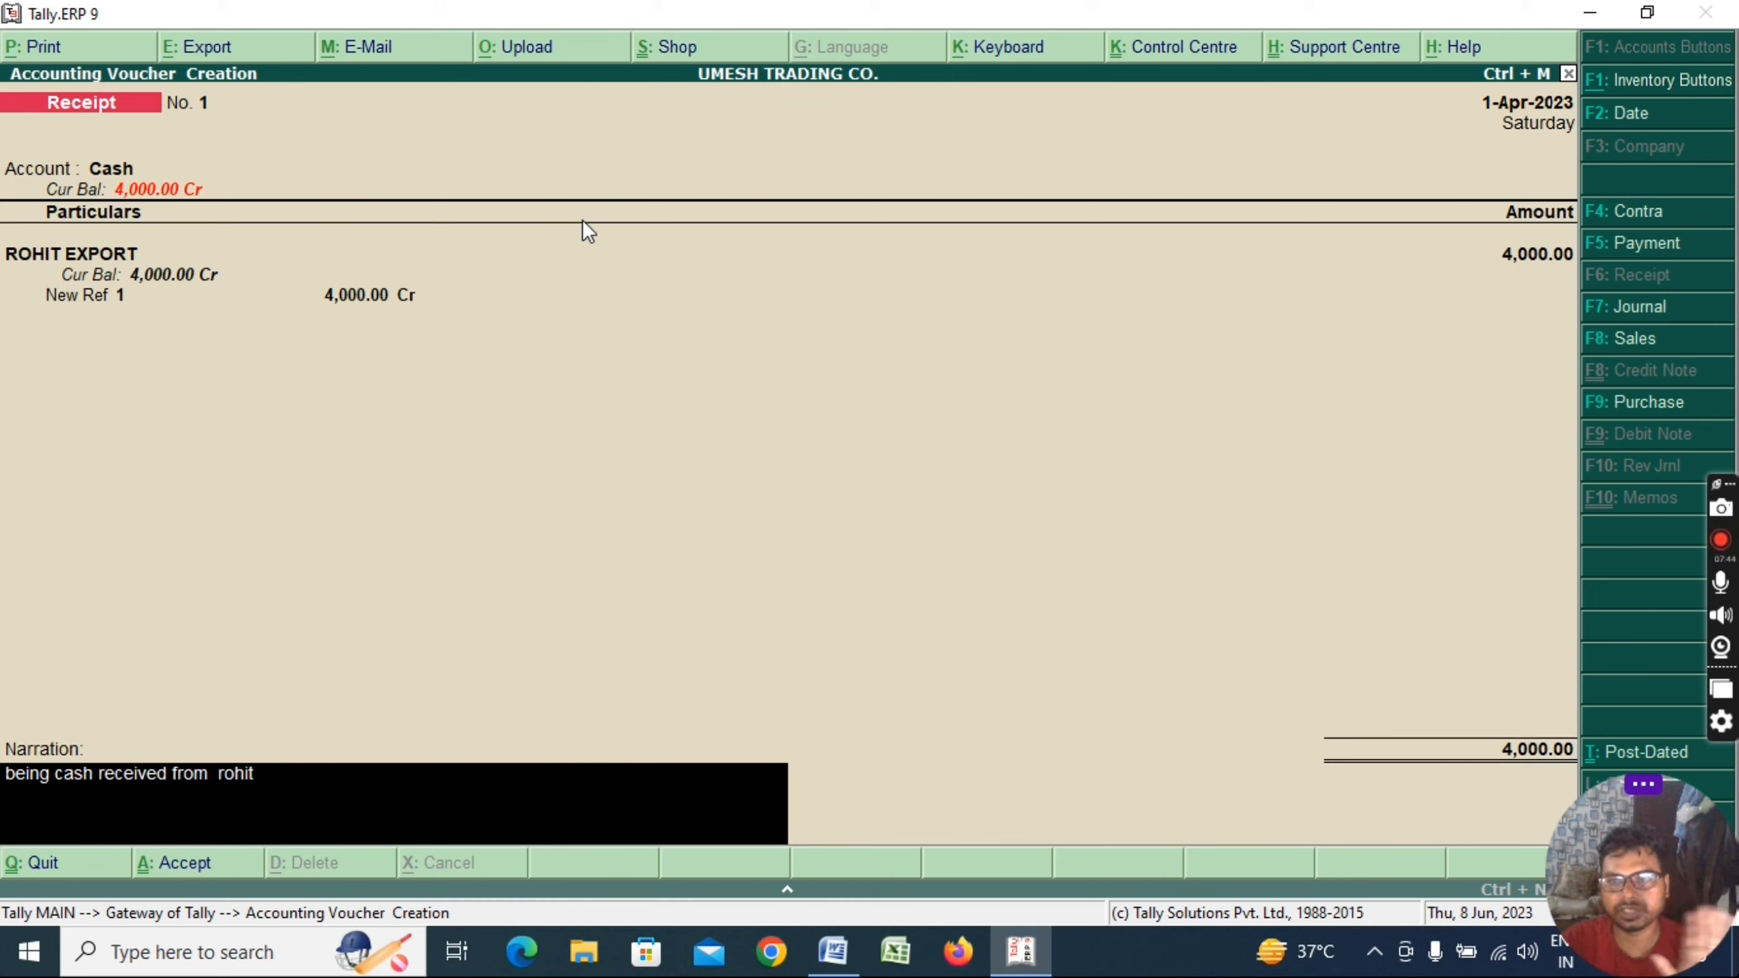
{"action": "key", "text": "Return"}
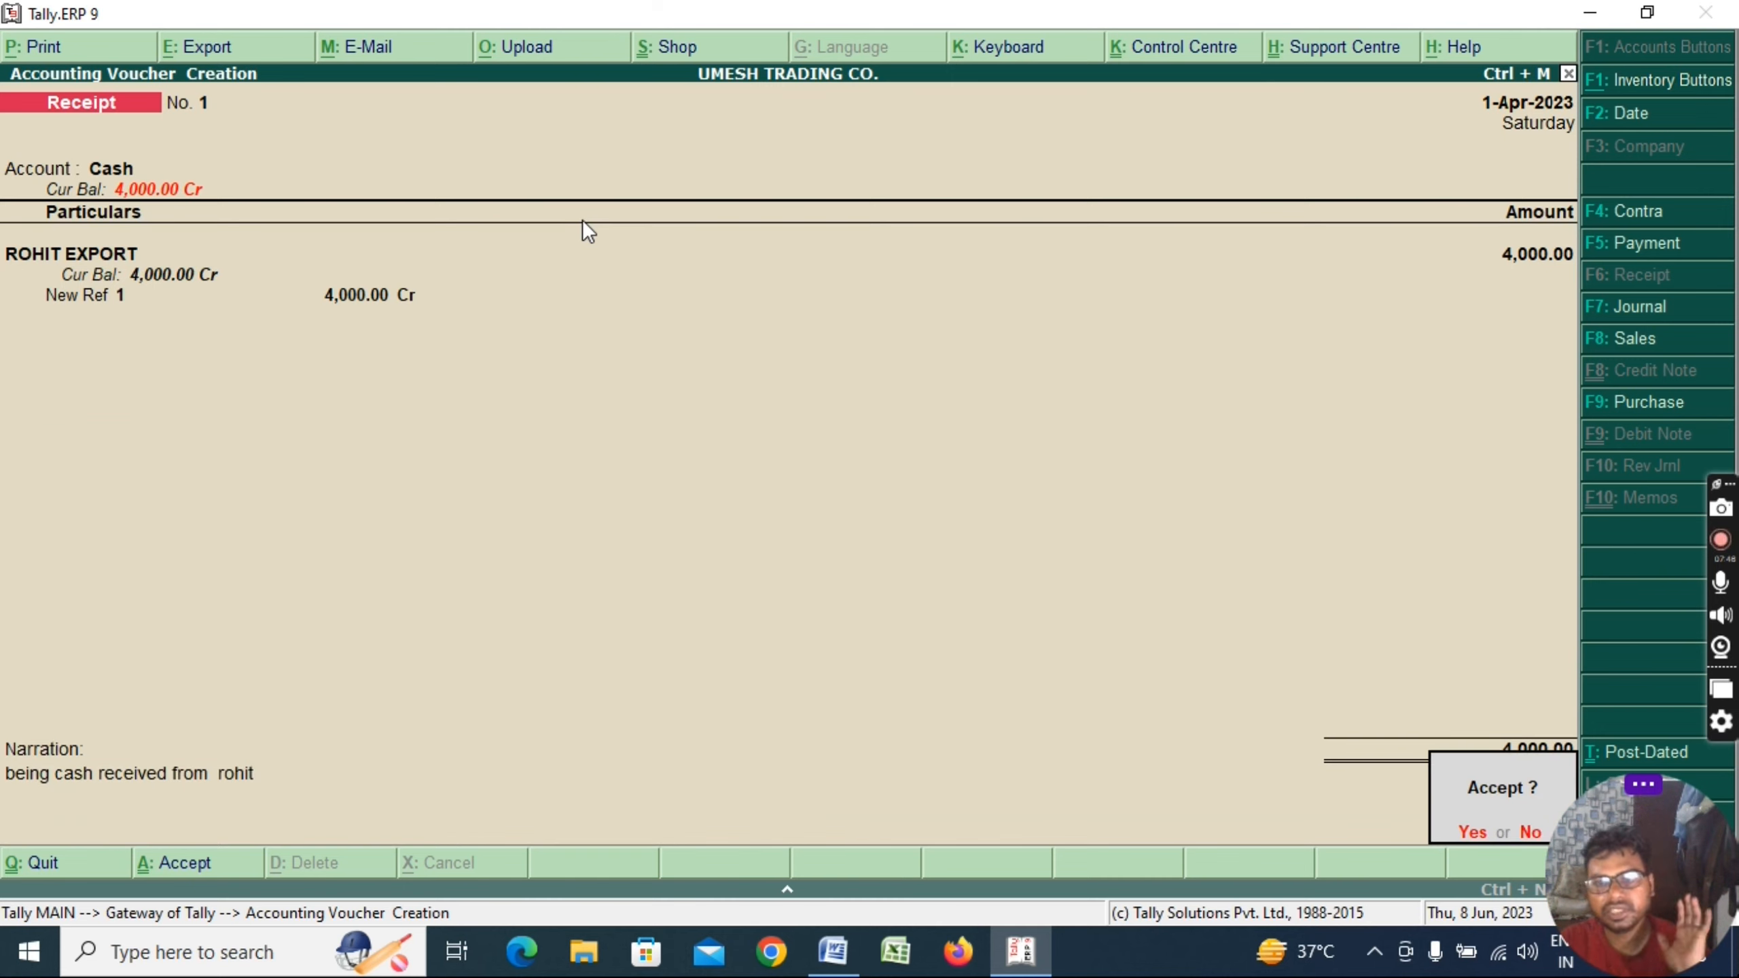
{"action": "key", "text": "y"}
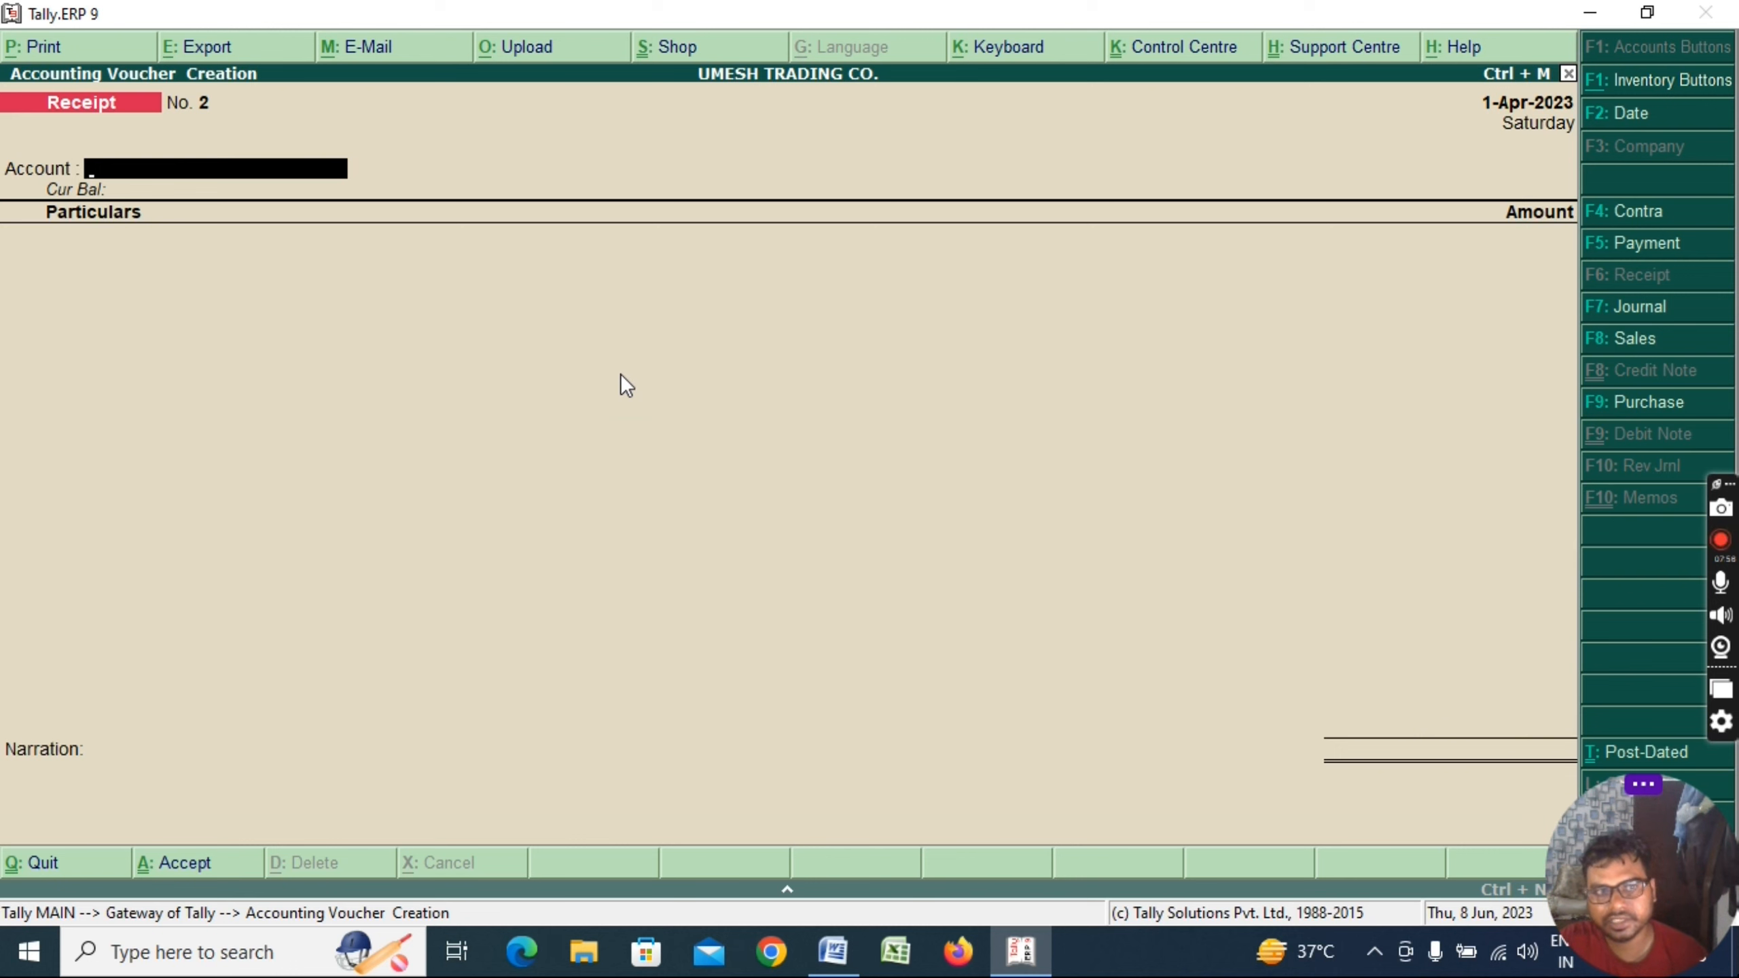
{"action": "key", "text": "alt+Tab"}
Turn the RECEIPT checklist item red in Word and switch back to Tally
{"action": "left_click_drag", "start_coordinate": [766, 531], "coordinate": [578, 522]}
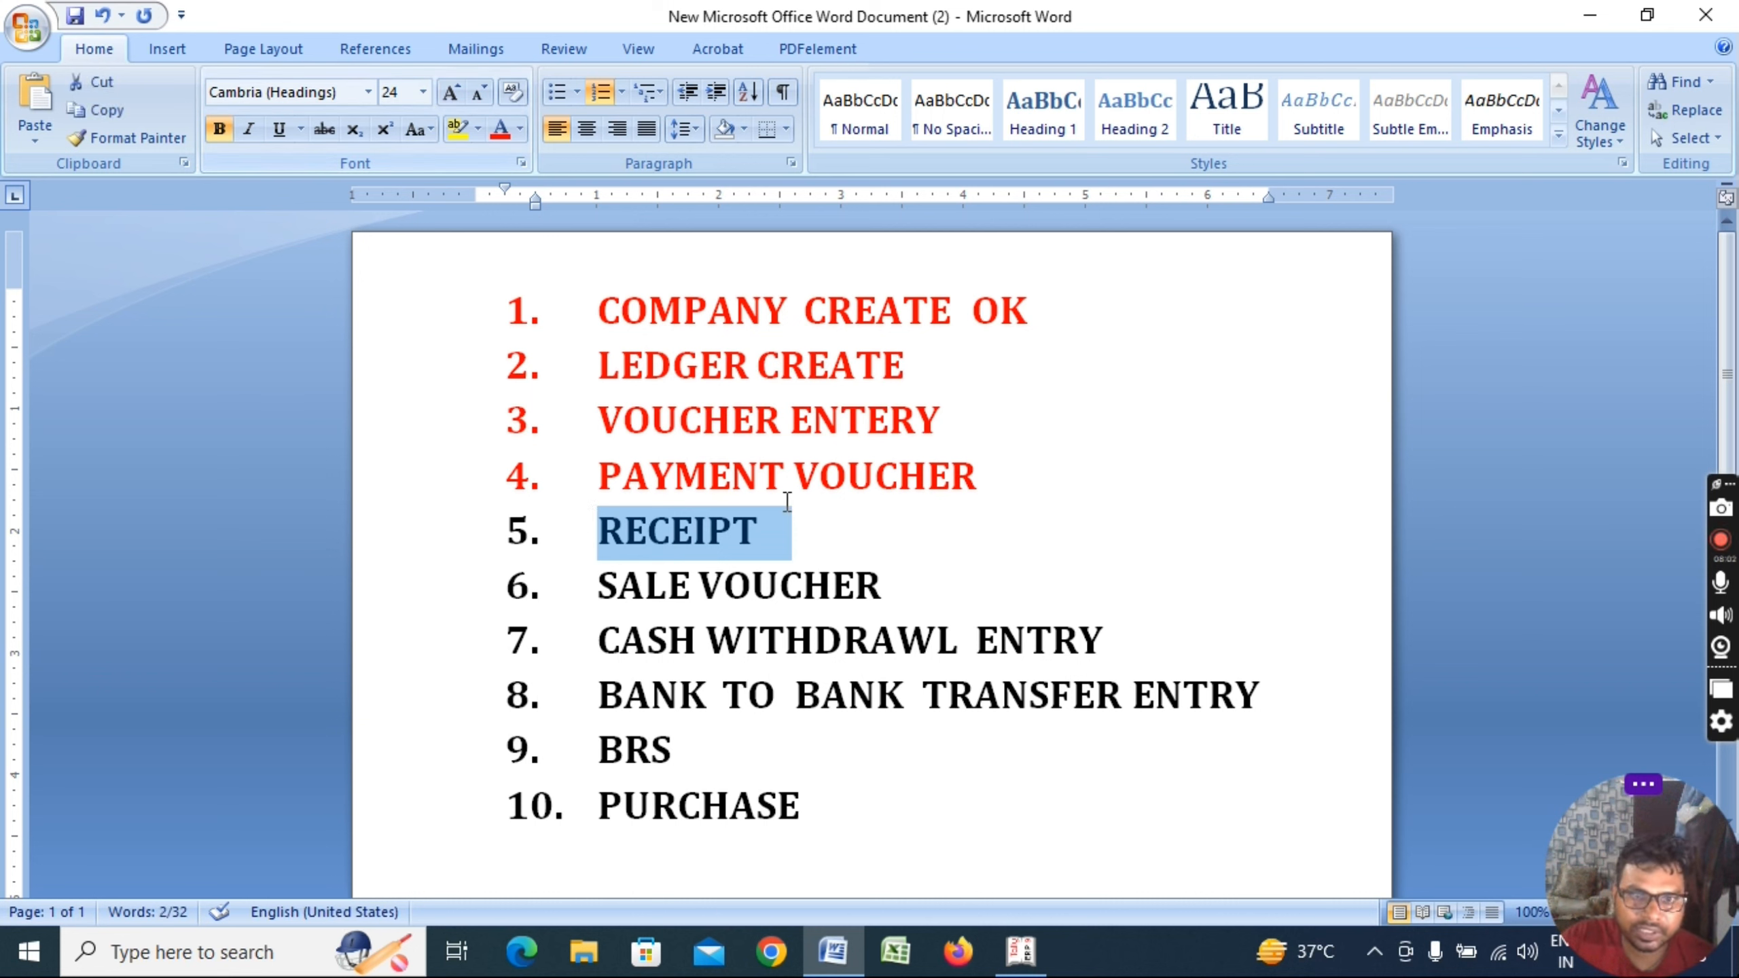
{"action": "left_click", "coordinate": [490, 130]}
{"action": "left_click", "coordinate": [915, 582]}
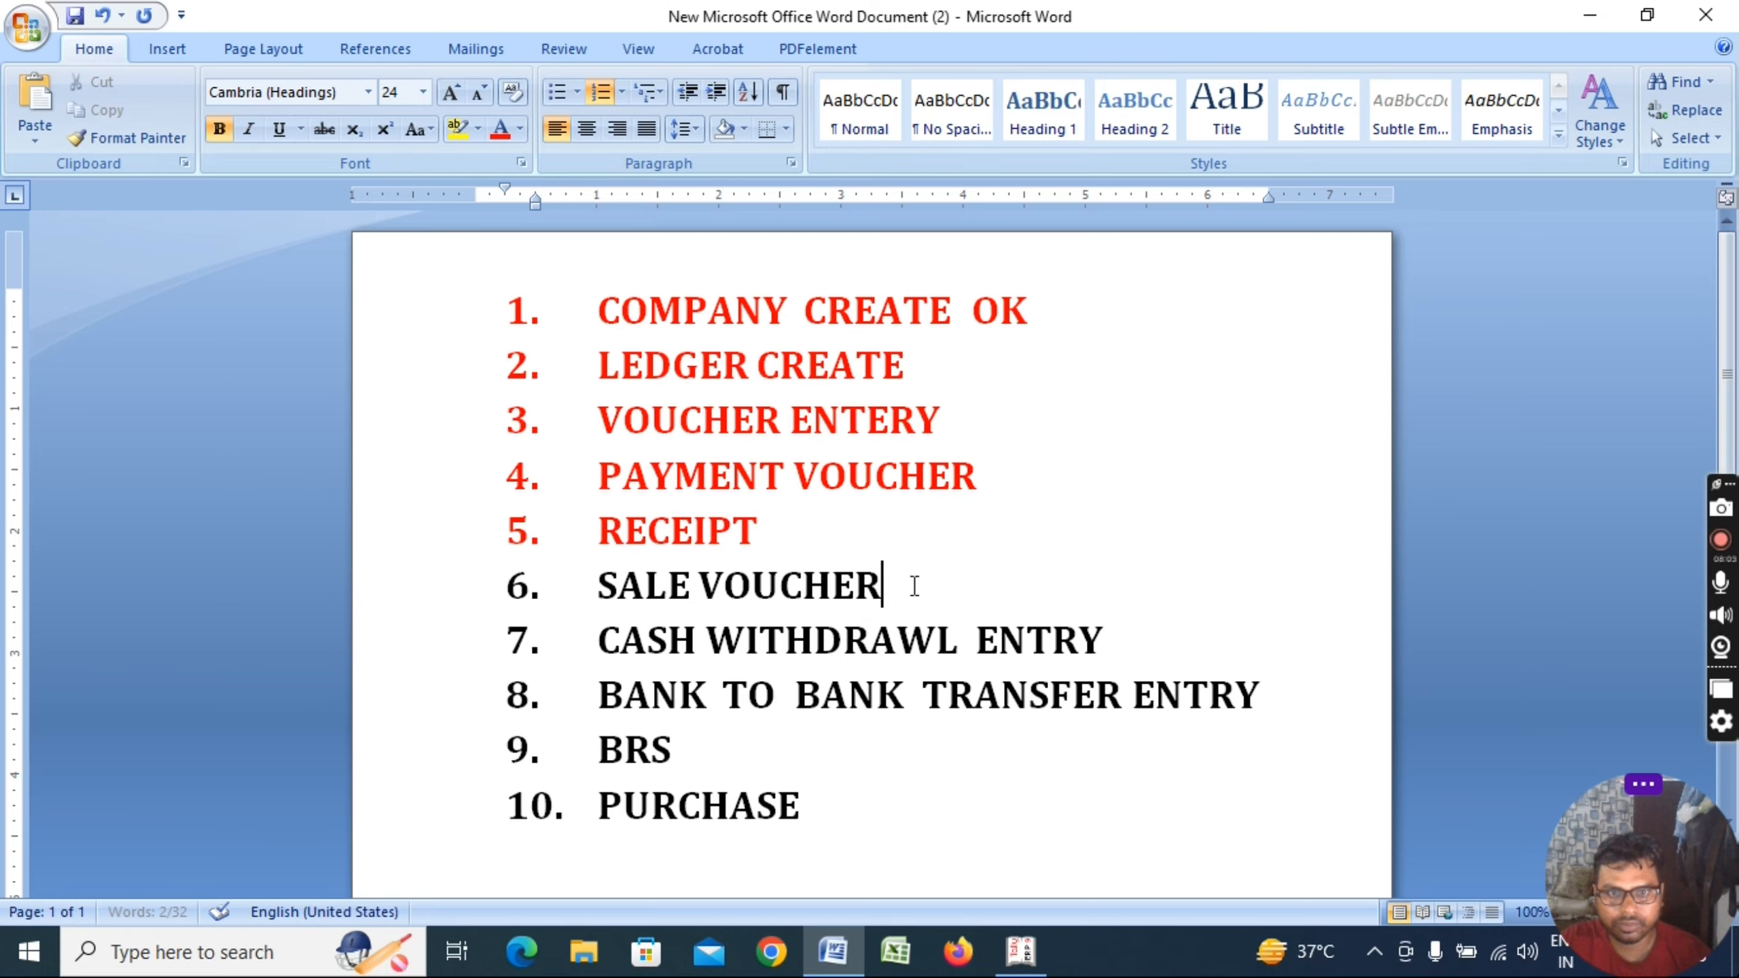
{"action": "key", "text": "alt+Tab"}
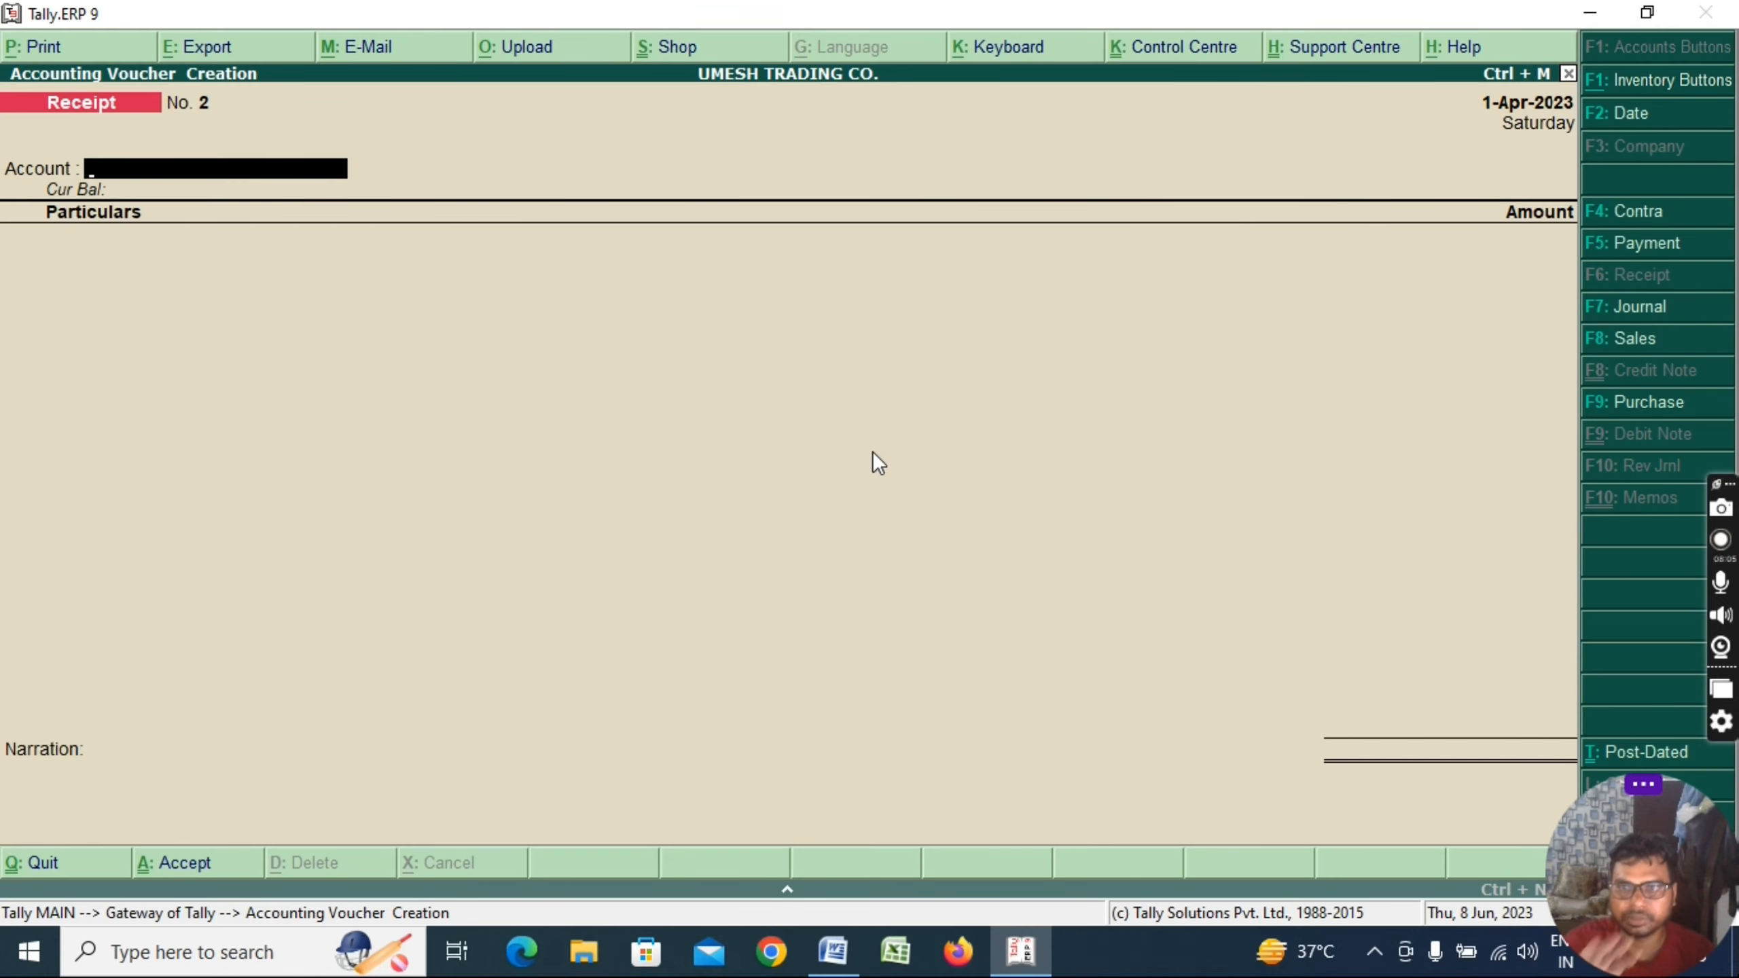
Start Sales voucher No. 1 with reference UM/001/2023 and party ROHIT EXPORT
{"action": "key", "text": "F8"}
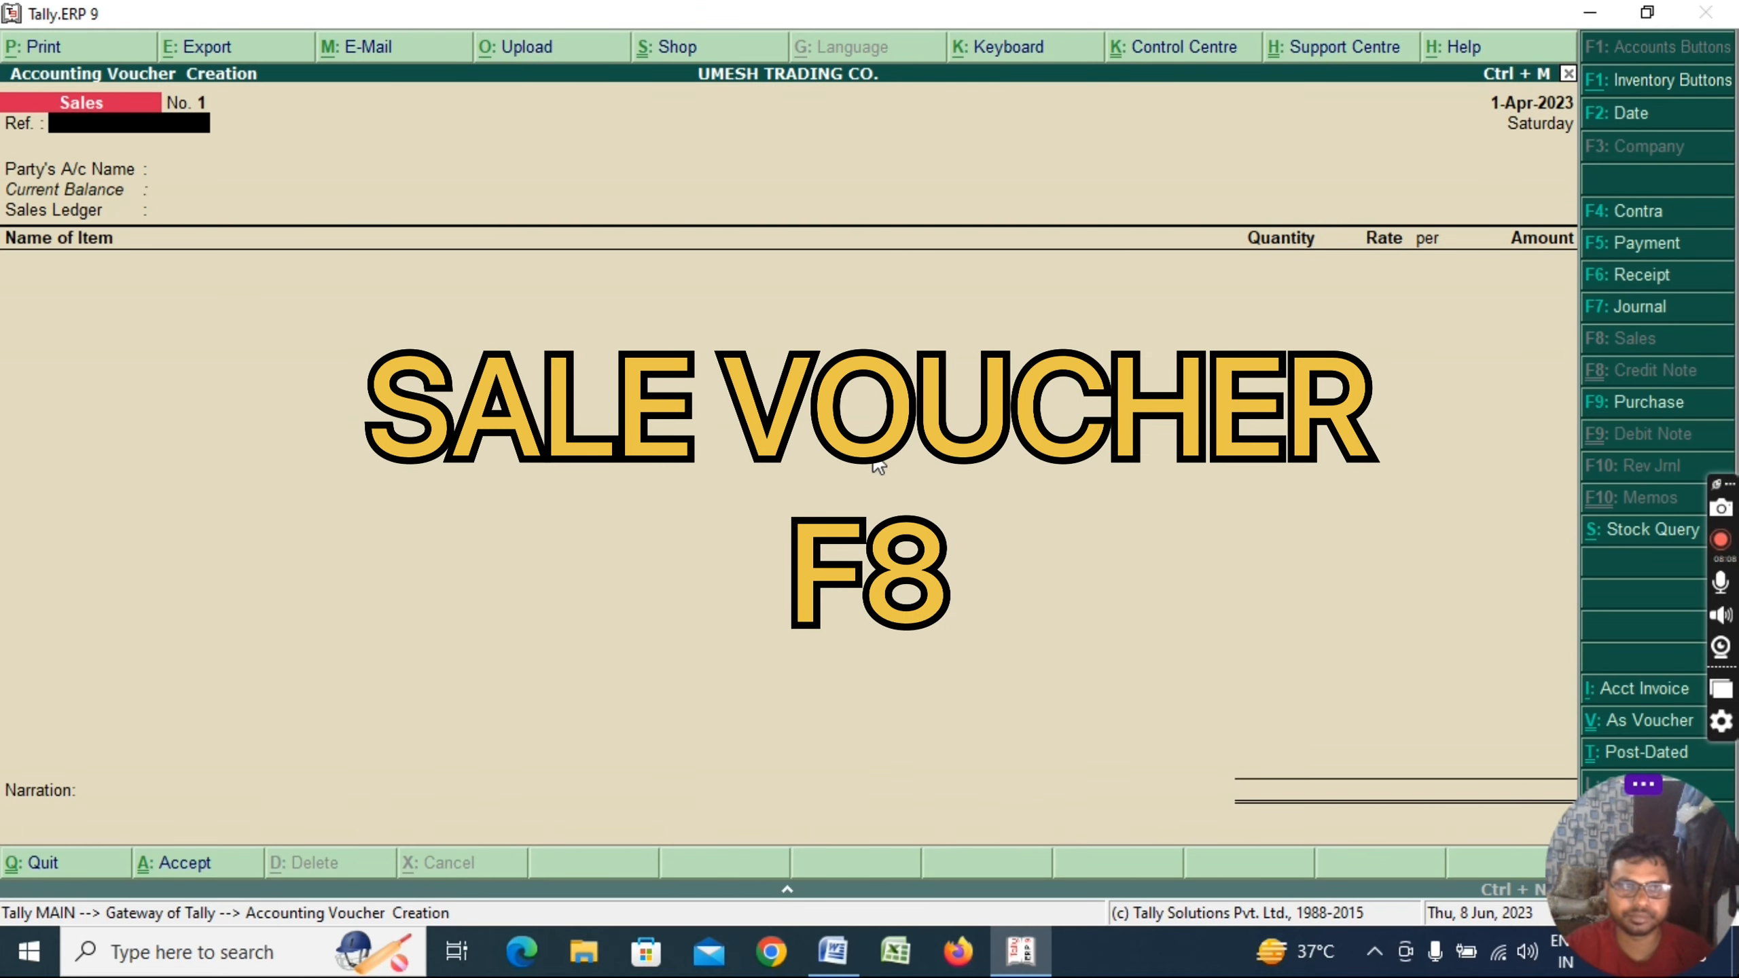
{"action": "type", "text": "CLS/"}
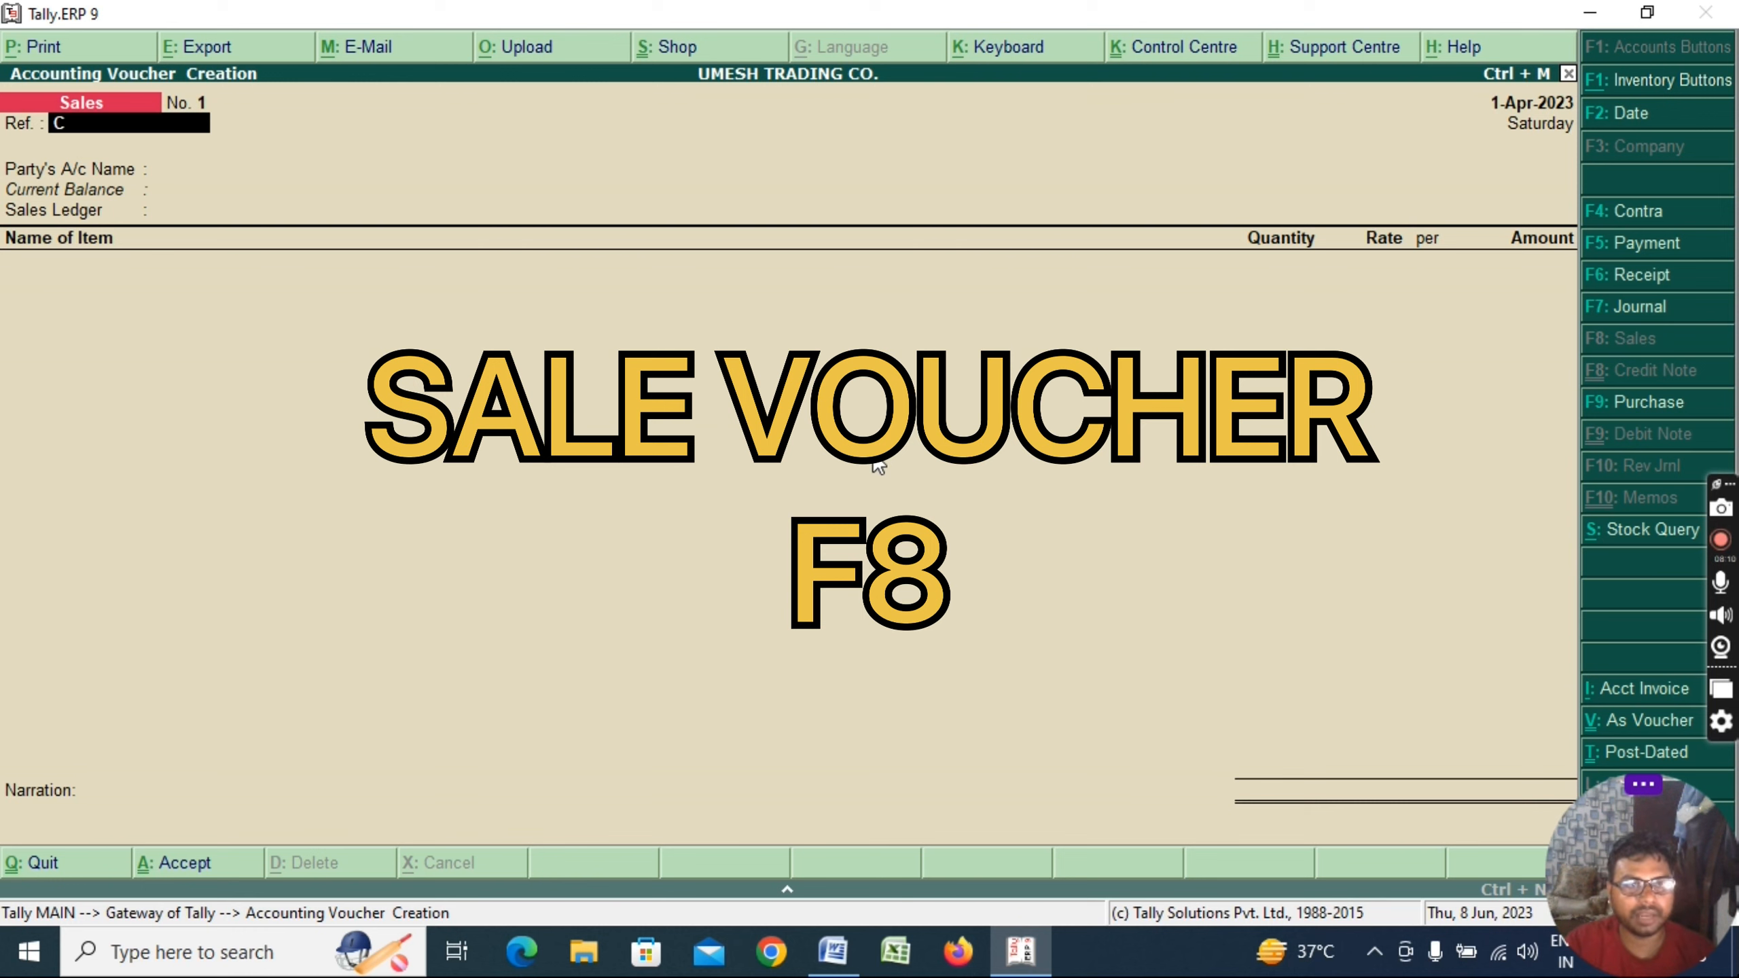
{"action": "key", "text": "BackSpace"}
{"action": "key", "text": "BackSpace"}
{"action": "key", "text": "BackSpace"}
{"action": "key", "text": "BackSpace"}
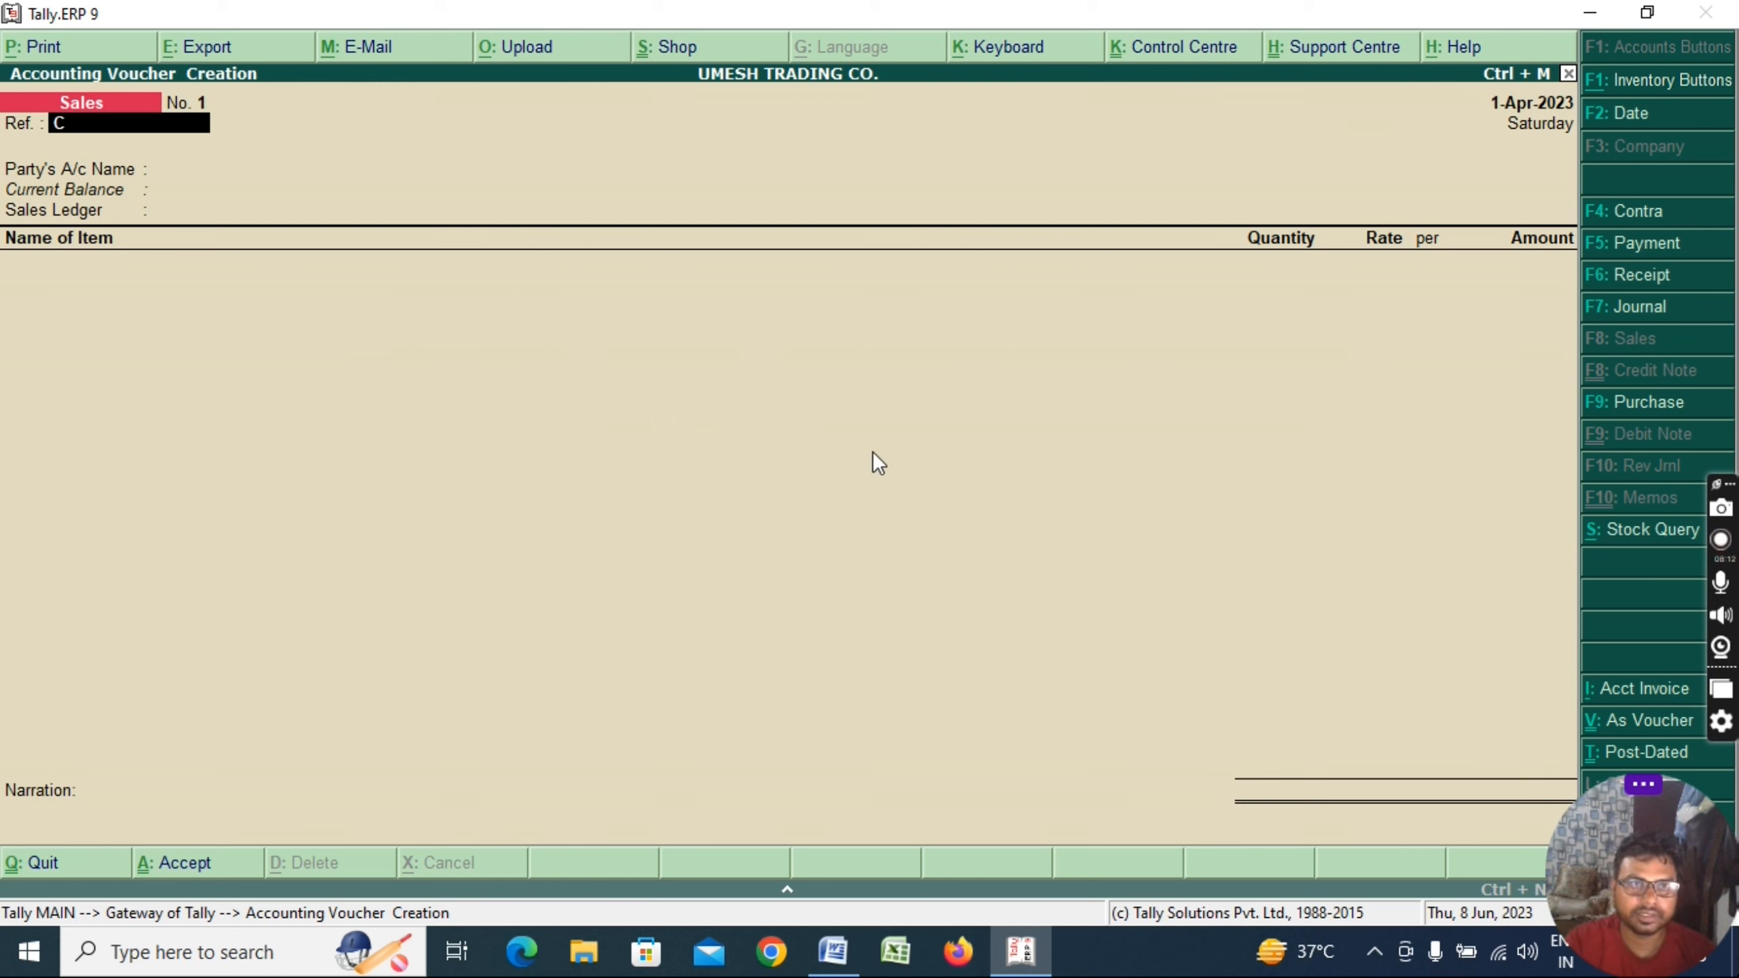
{"action": "type", "text": "UM"}
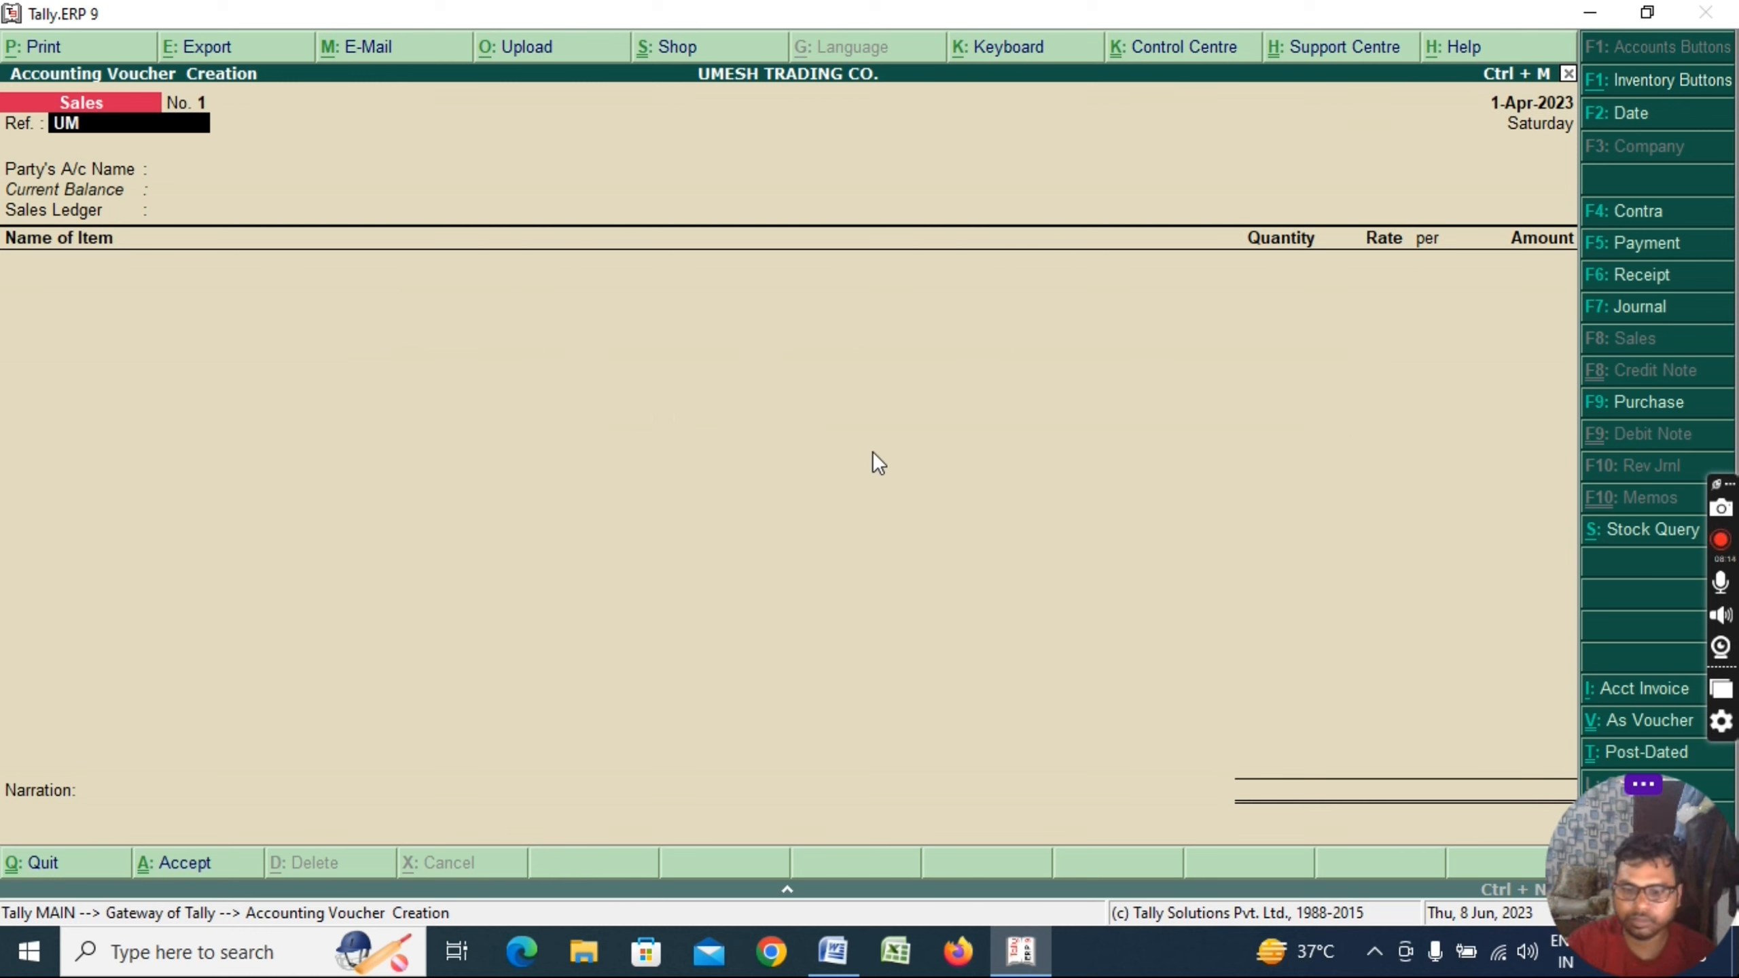
{"action": "type", "text": "/001"}
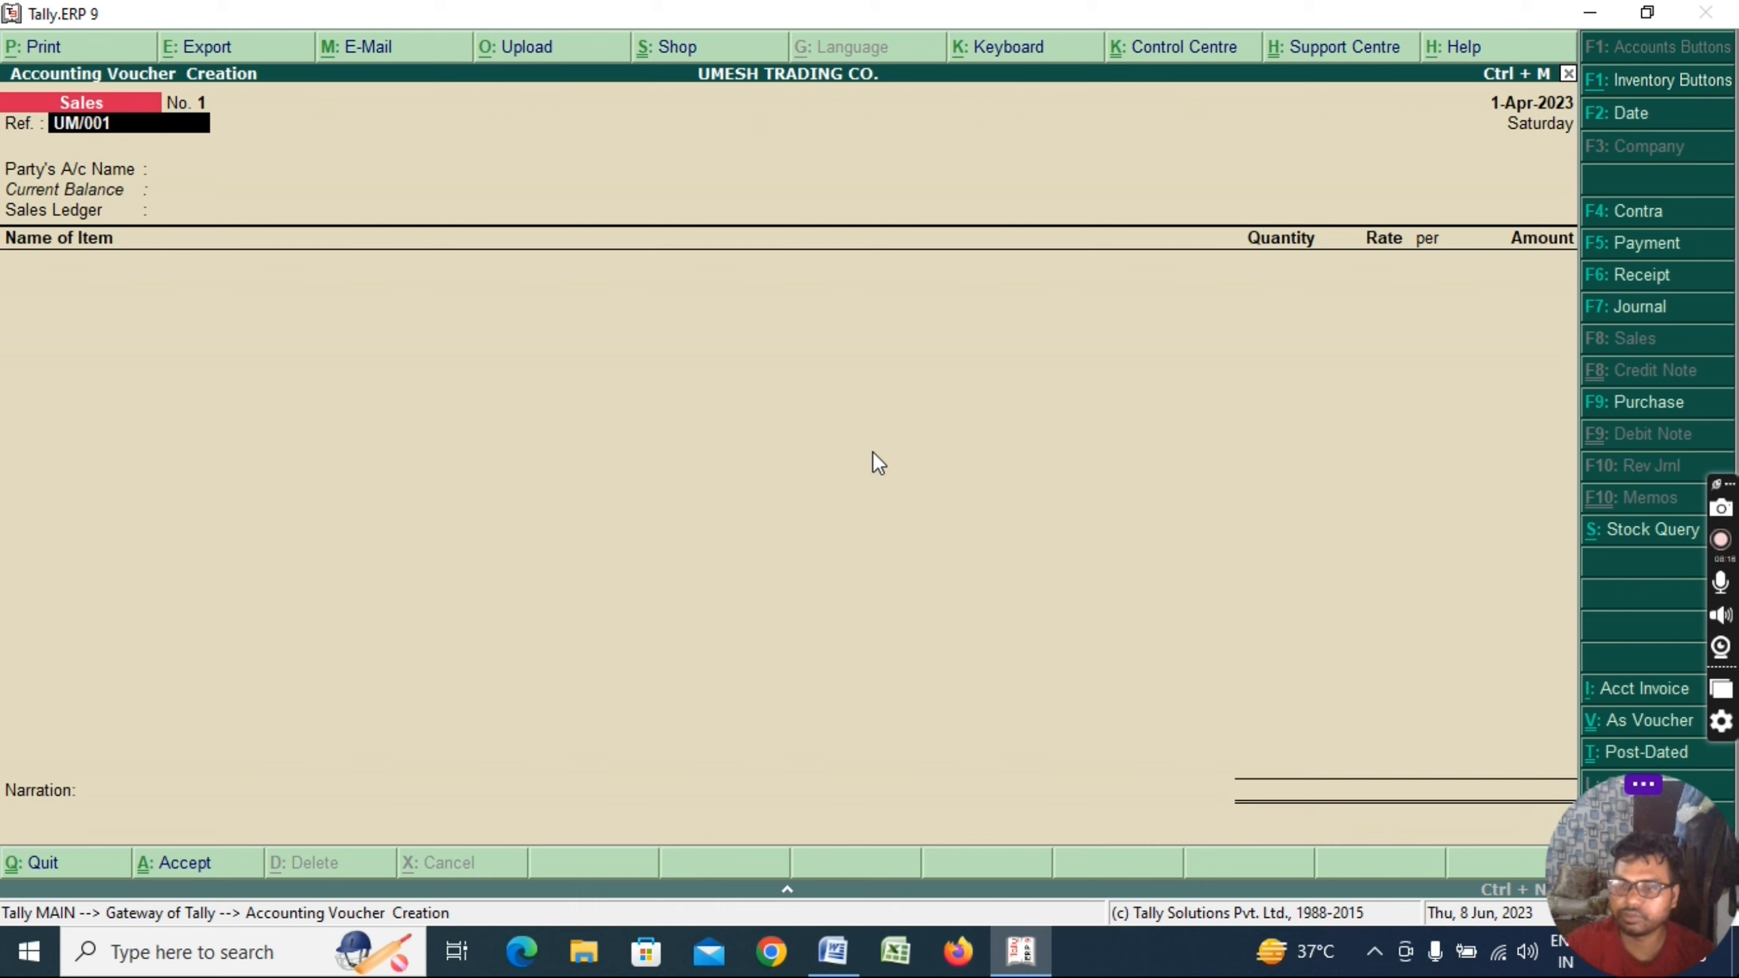
{"action": "type", "text": "/2023"}
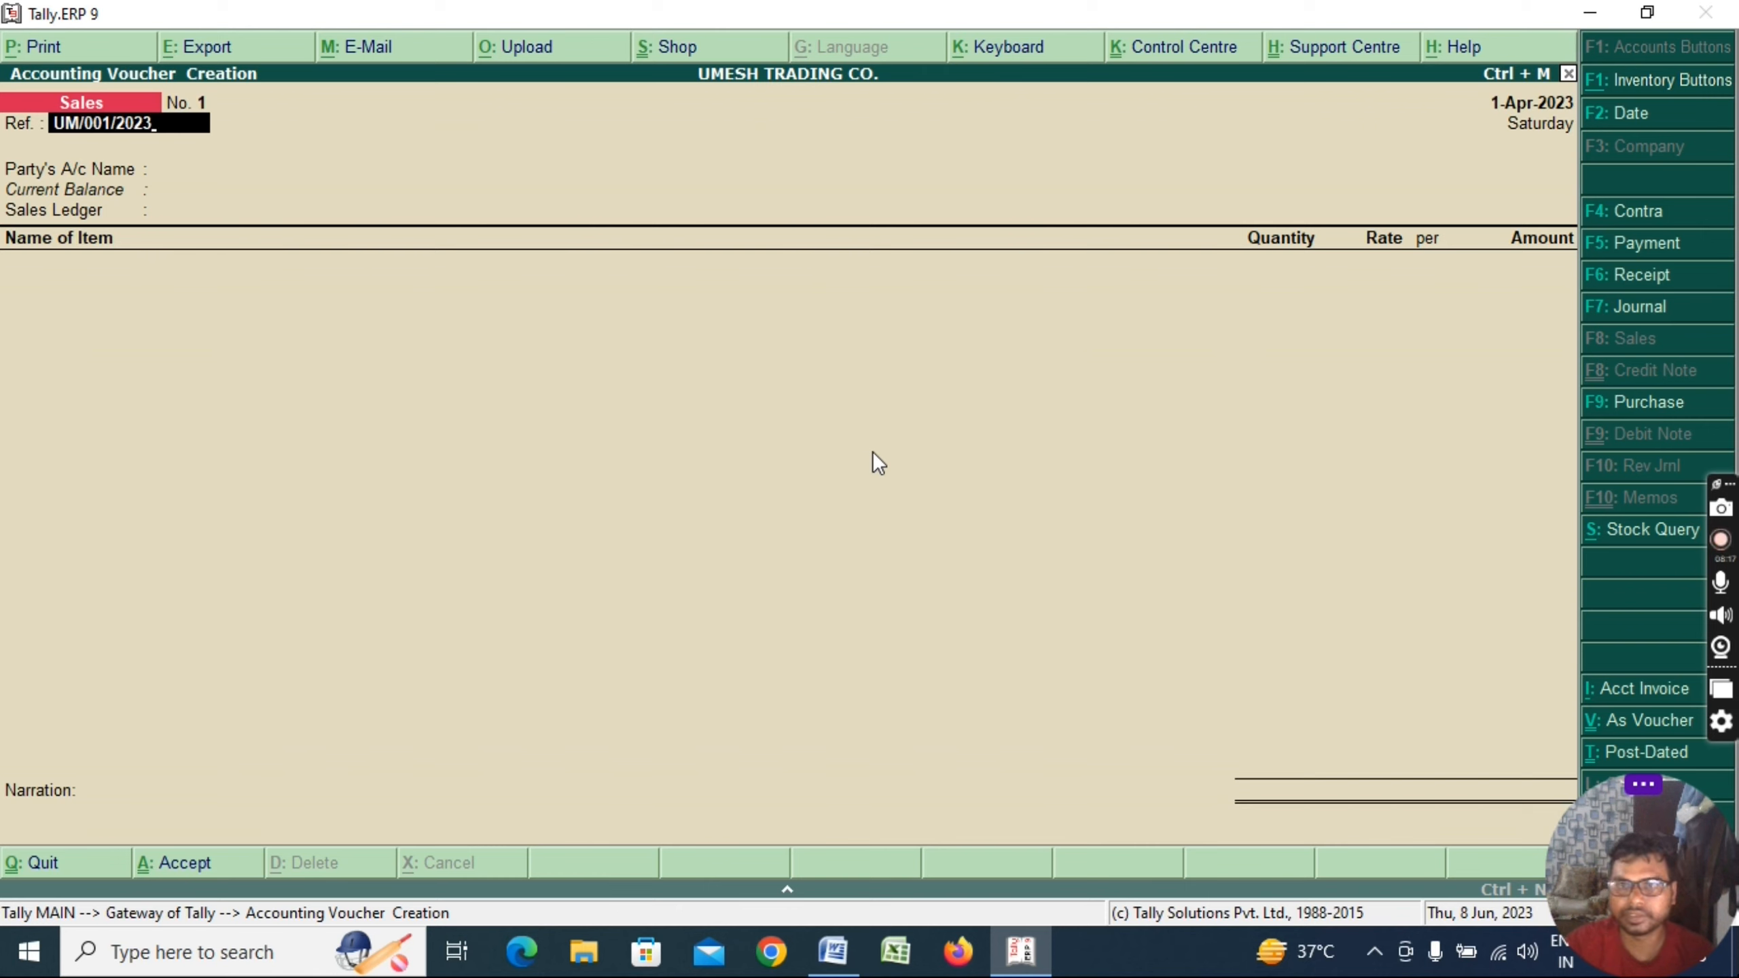
{"action": "key", "text": "Return"}
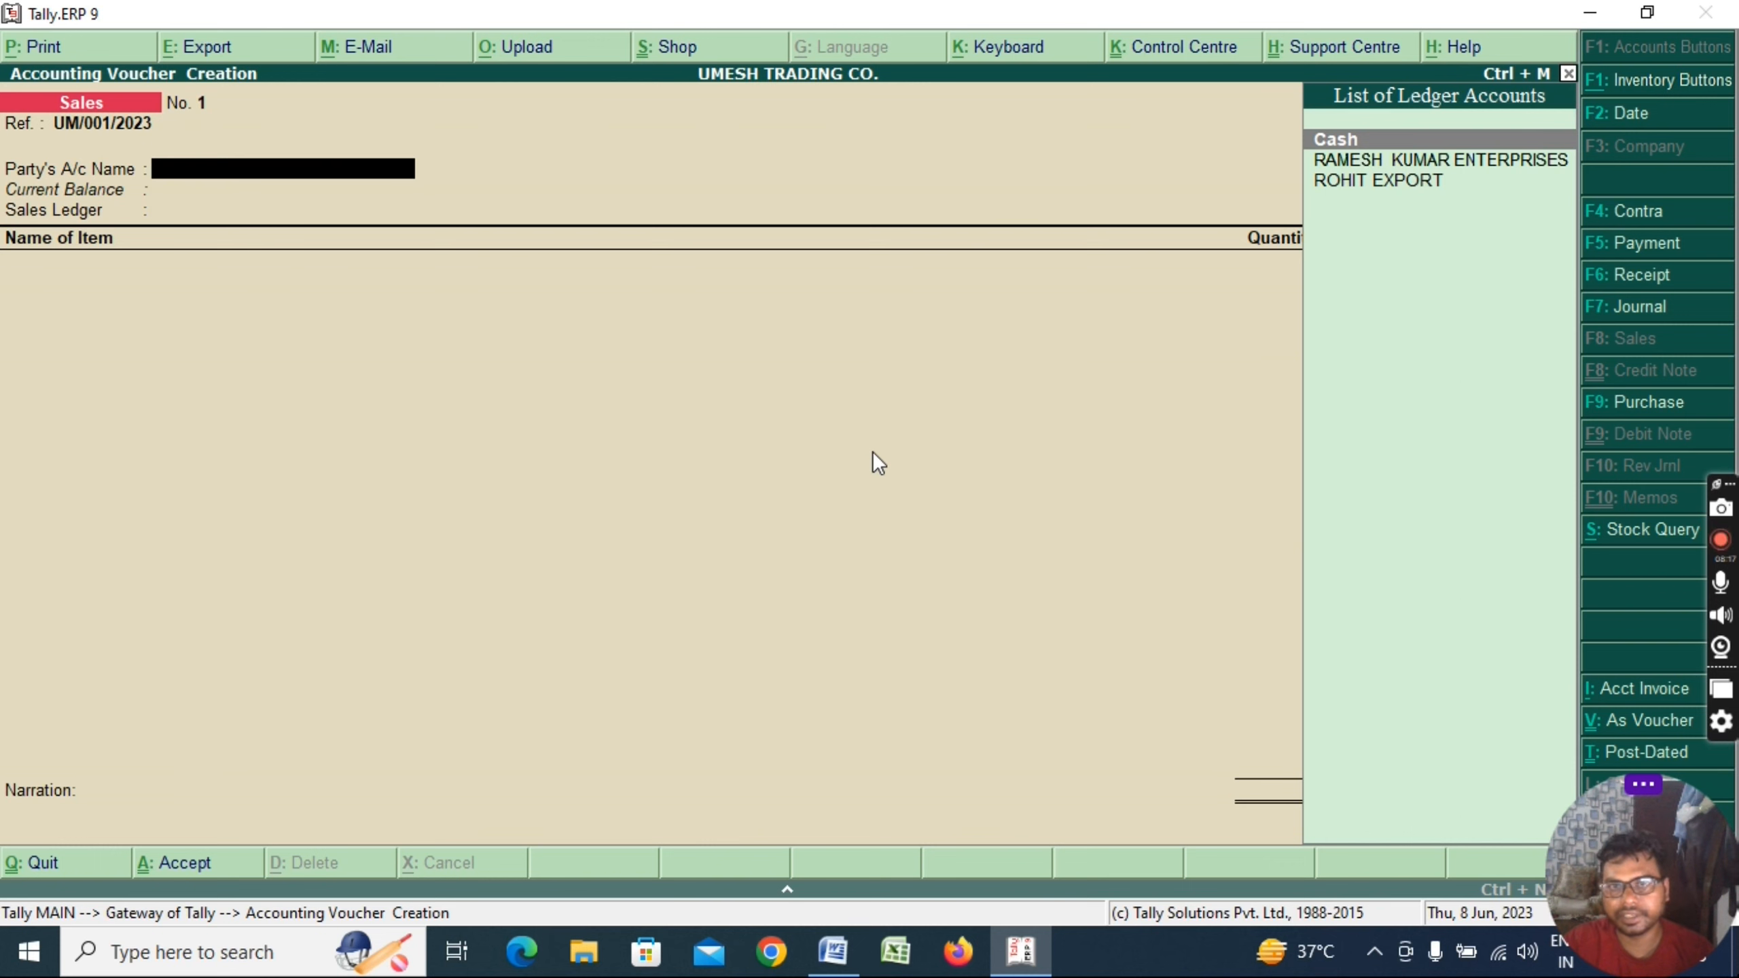
{"action": "key", "text": "Down"}
{"action": "key", "text": "Down"}
{"action": "key", "text": "Return"}
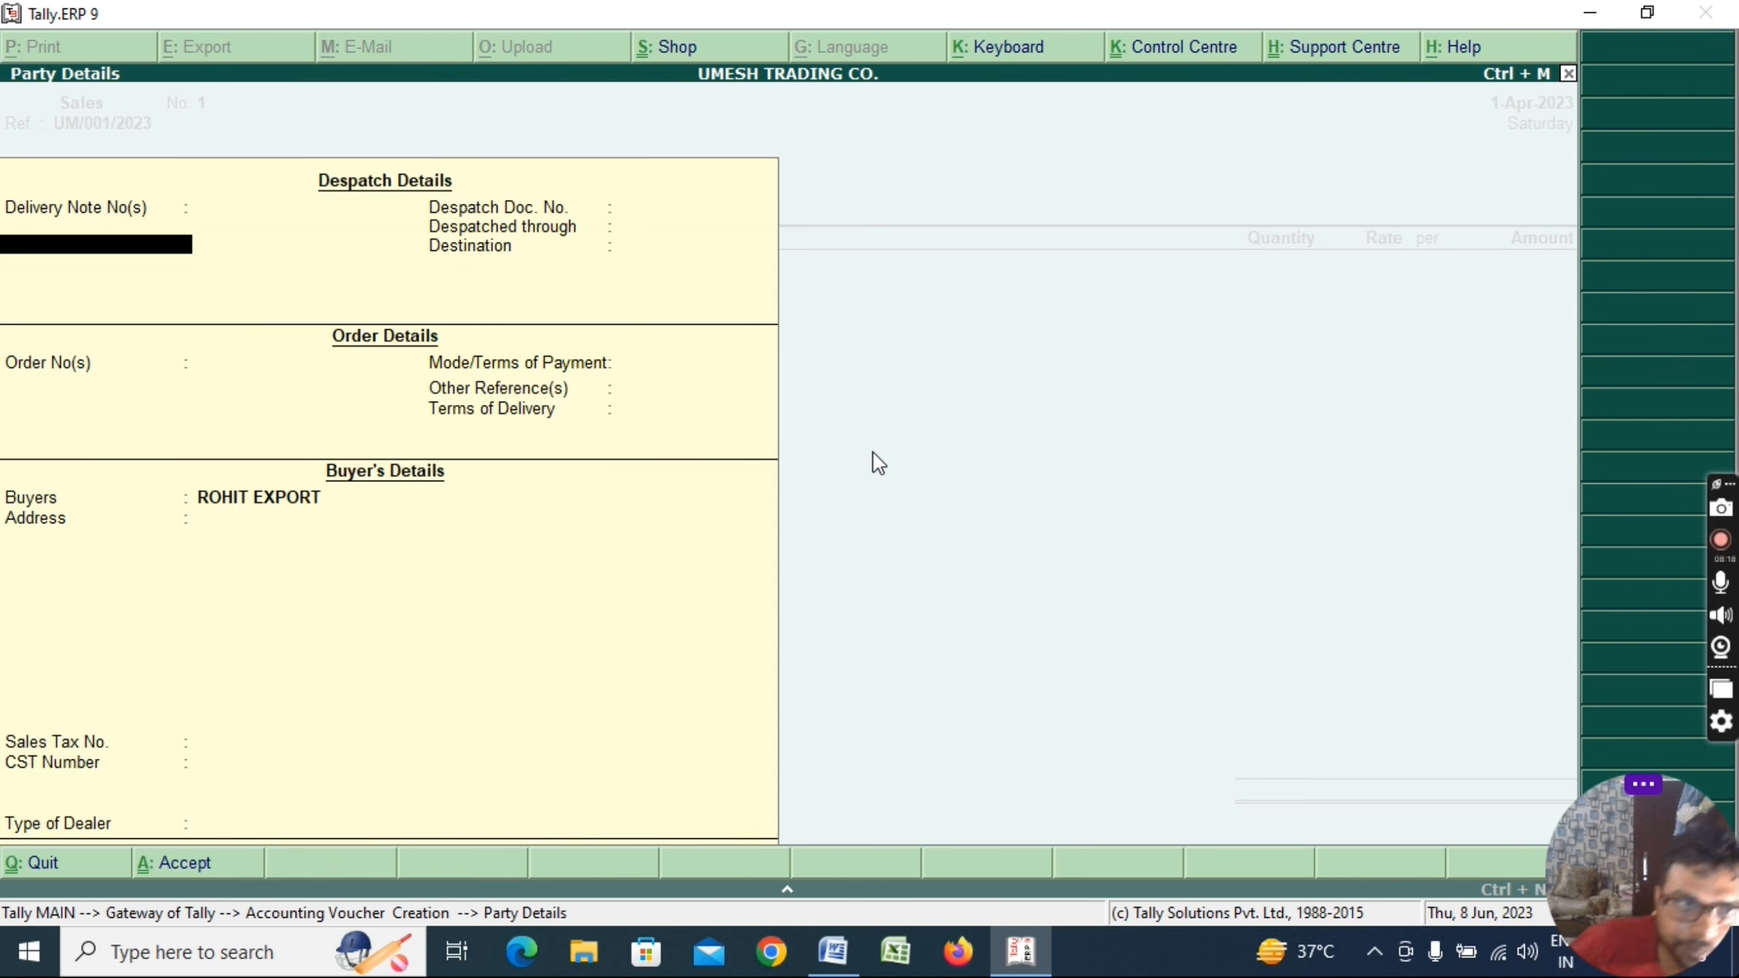
{"action": "key", "text": "Return"}
{"action": "key", "text": "ctrl+a"}
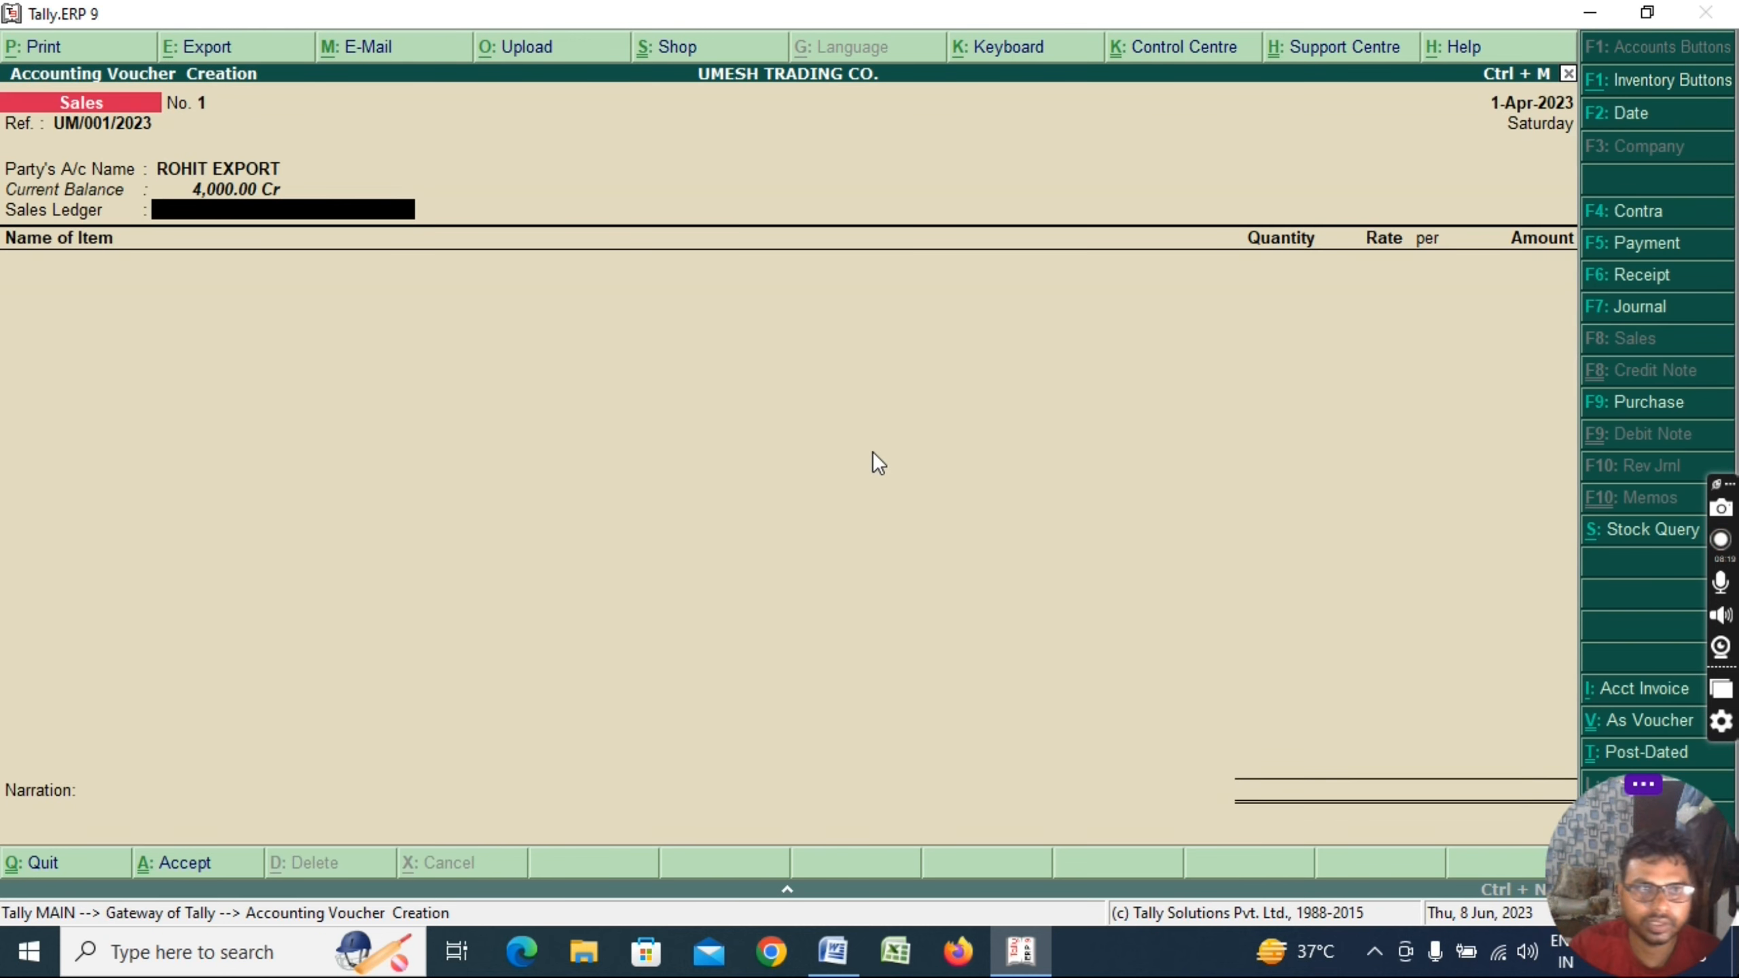
Create the SALE IGST@18% ledger grouped under Sales Accounts as the voucher's sales ledger
{"action": "key", "text": "alt+c"}
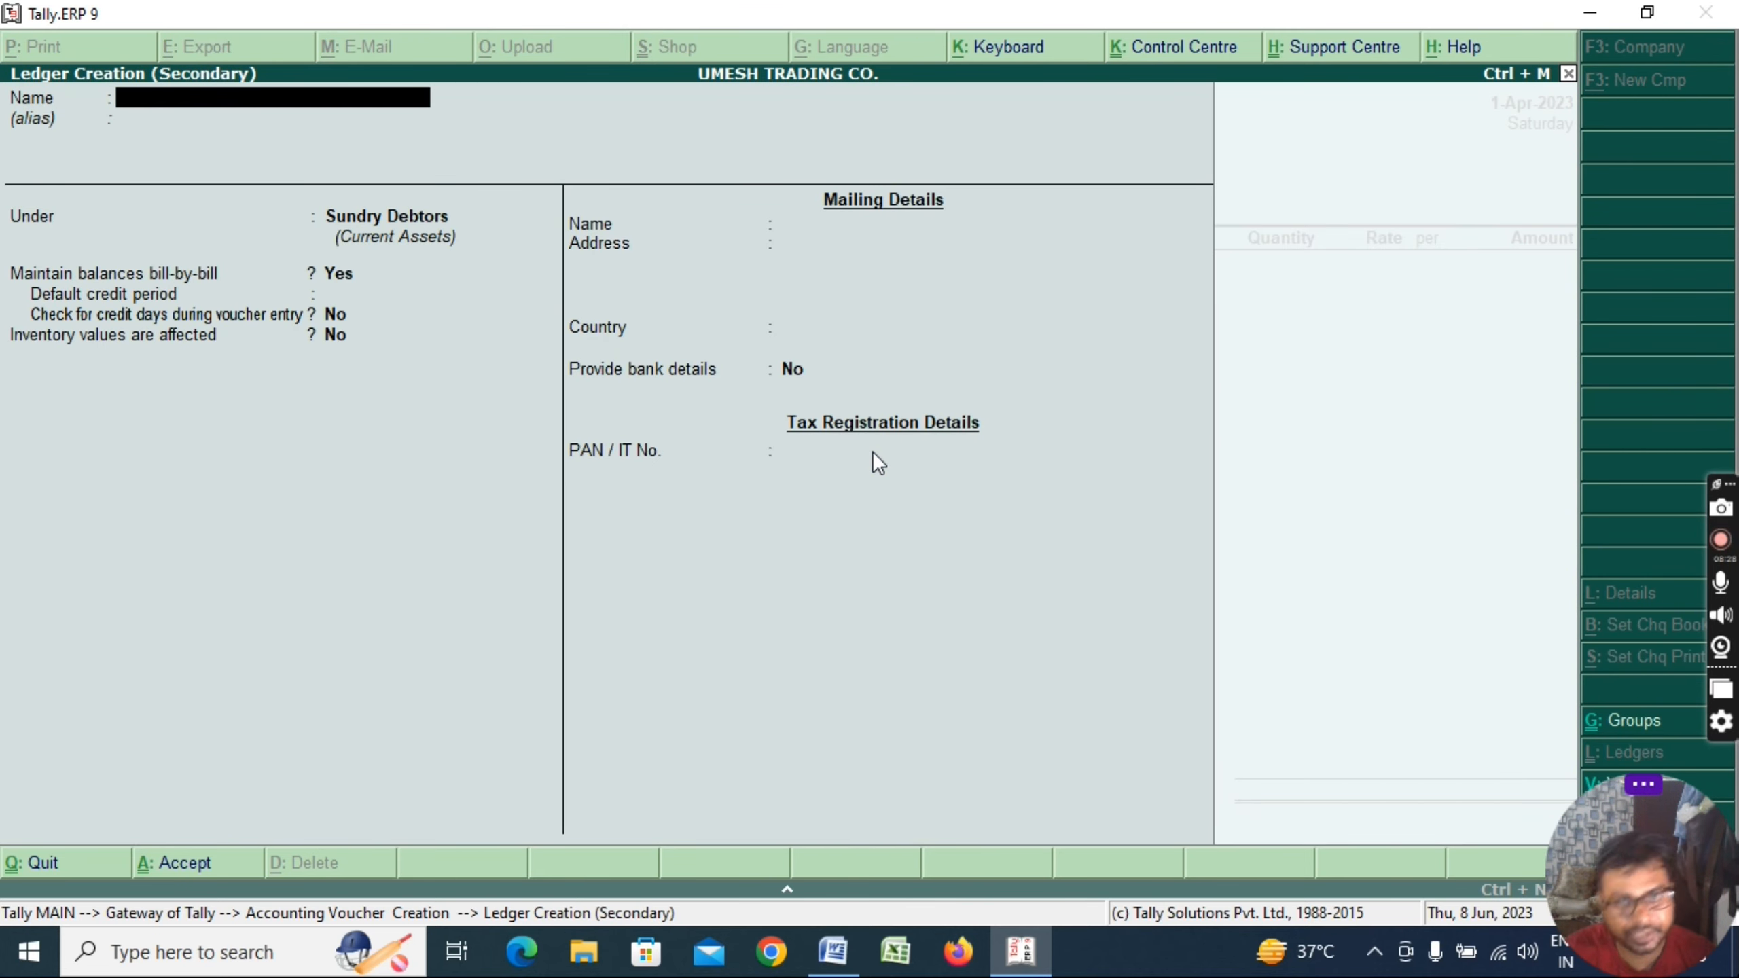
{"action": "type", "text": "SA"}
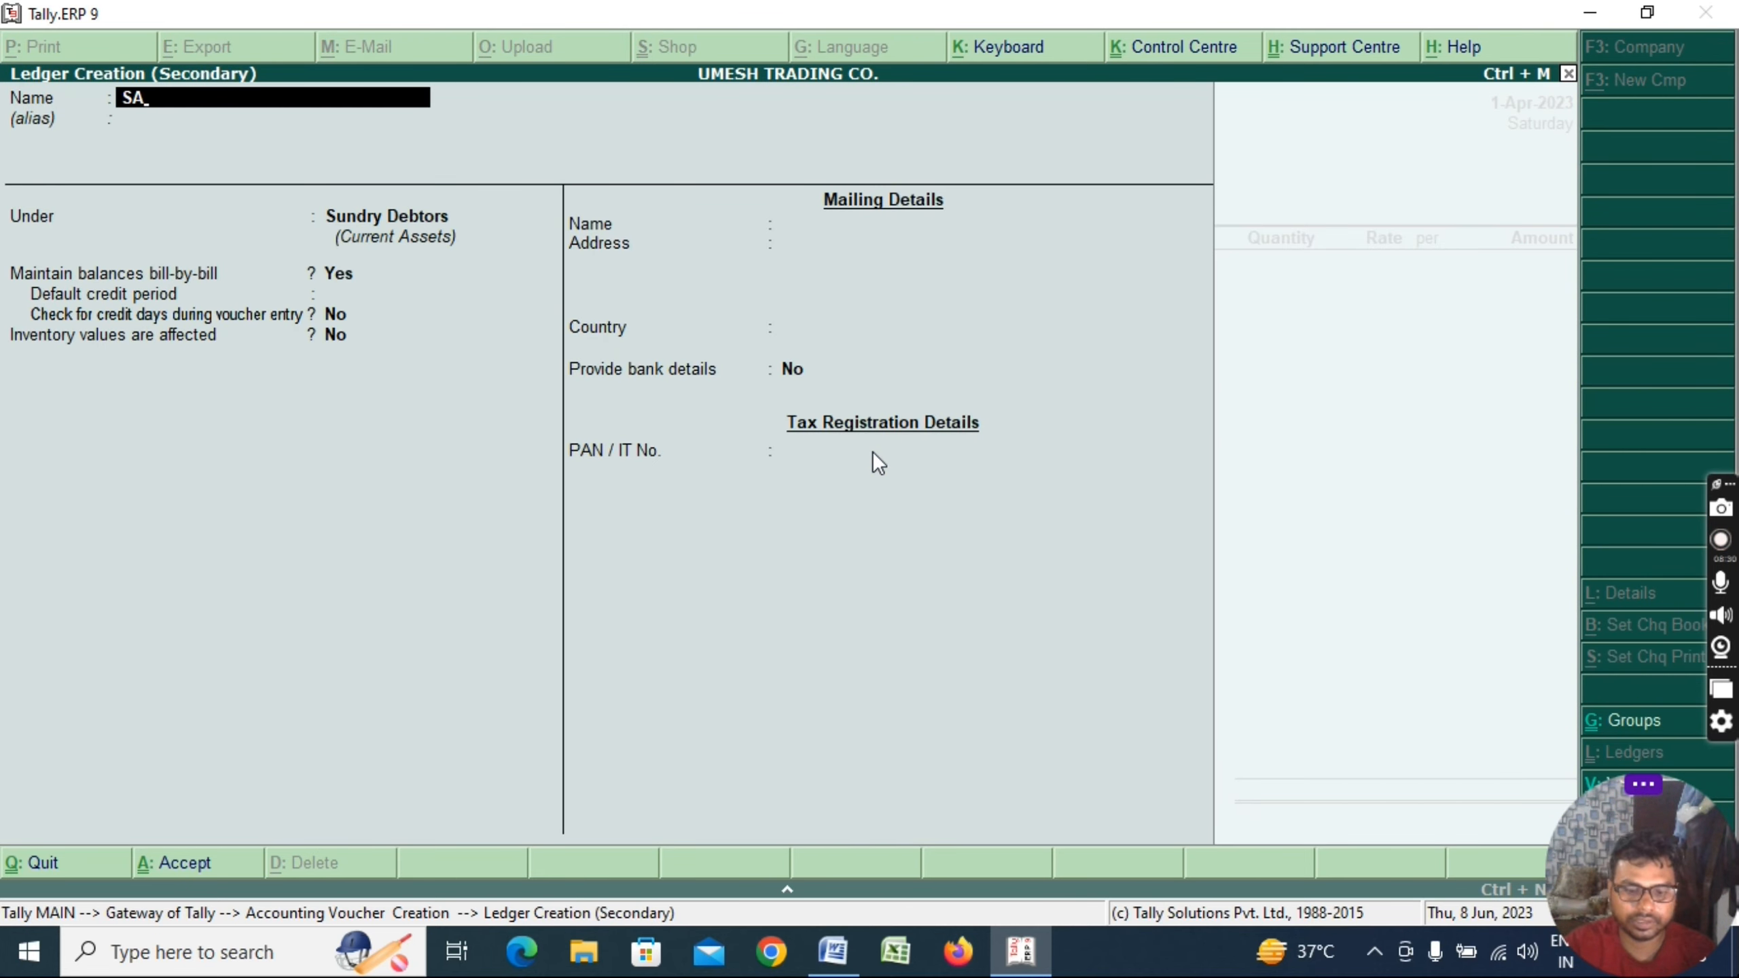
{"action": "type", "text": "LE IG"}
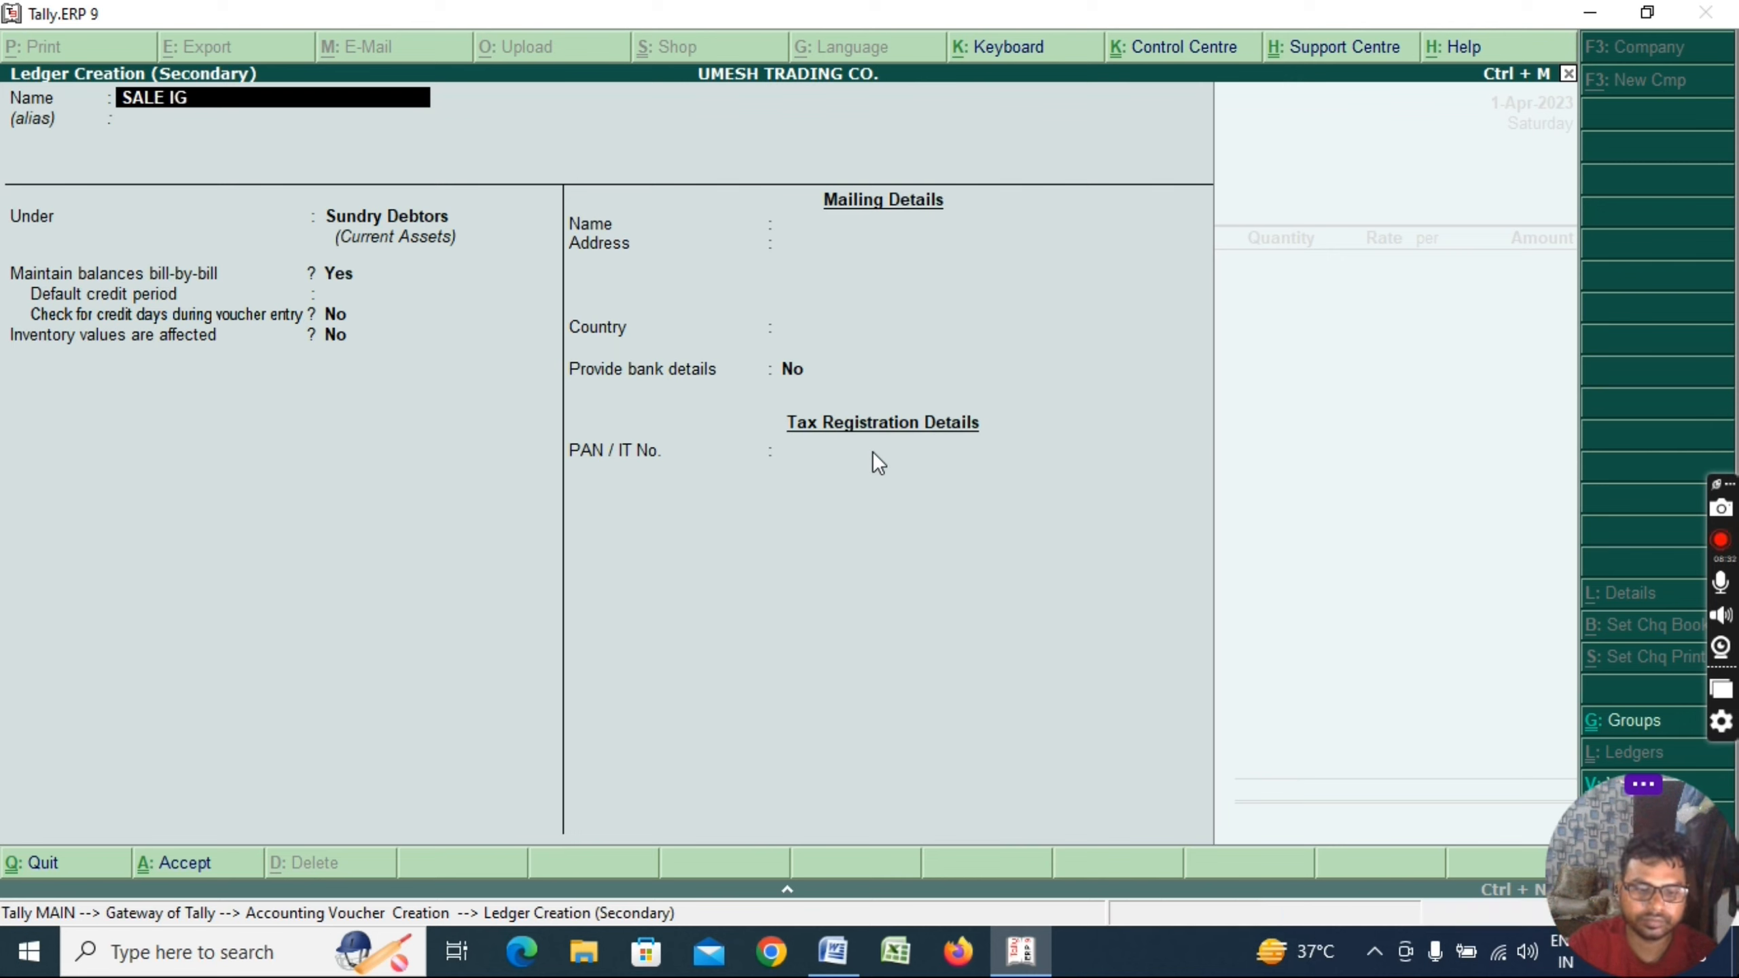
{"action": "type", "text": "ST@"}
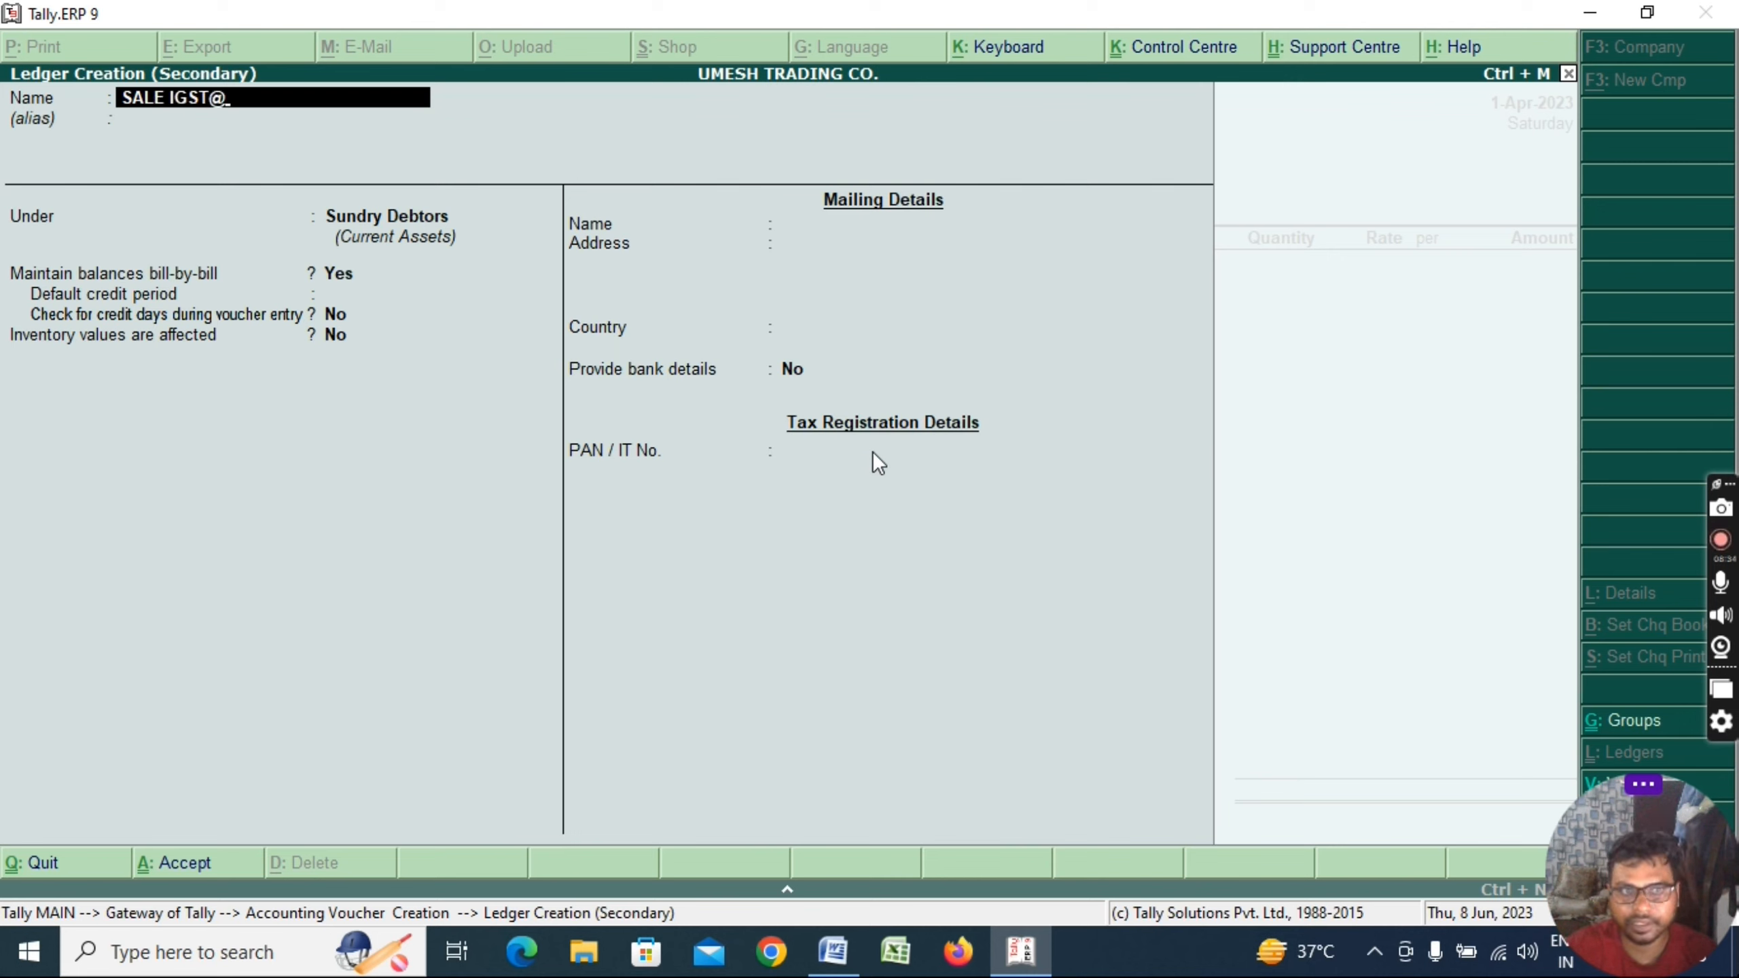
{"action": "type", "text": "18%"}
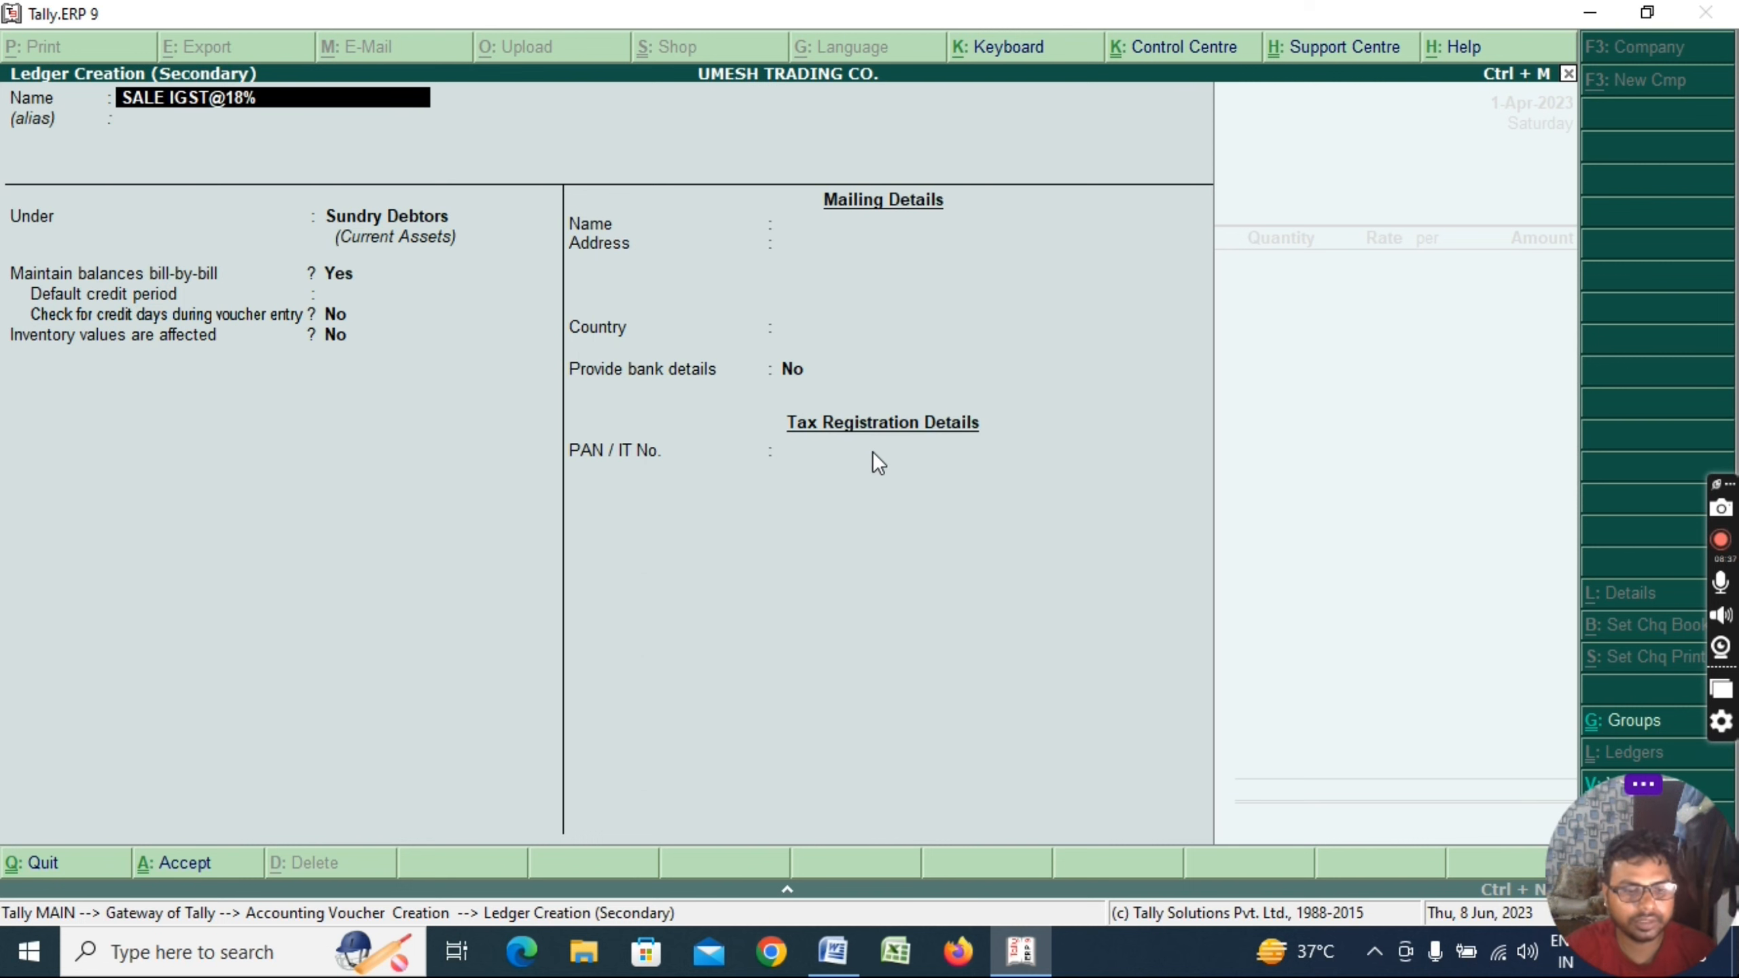
{"action": "key", "text": "Return"}
{"action": "key", "text": "Return"}
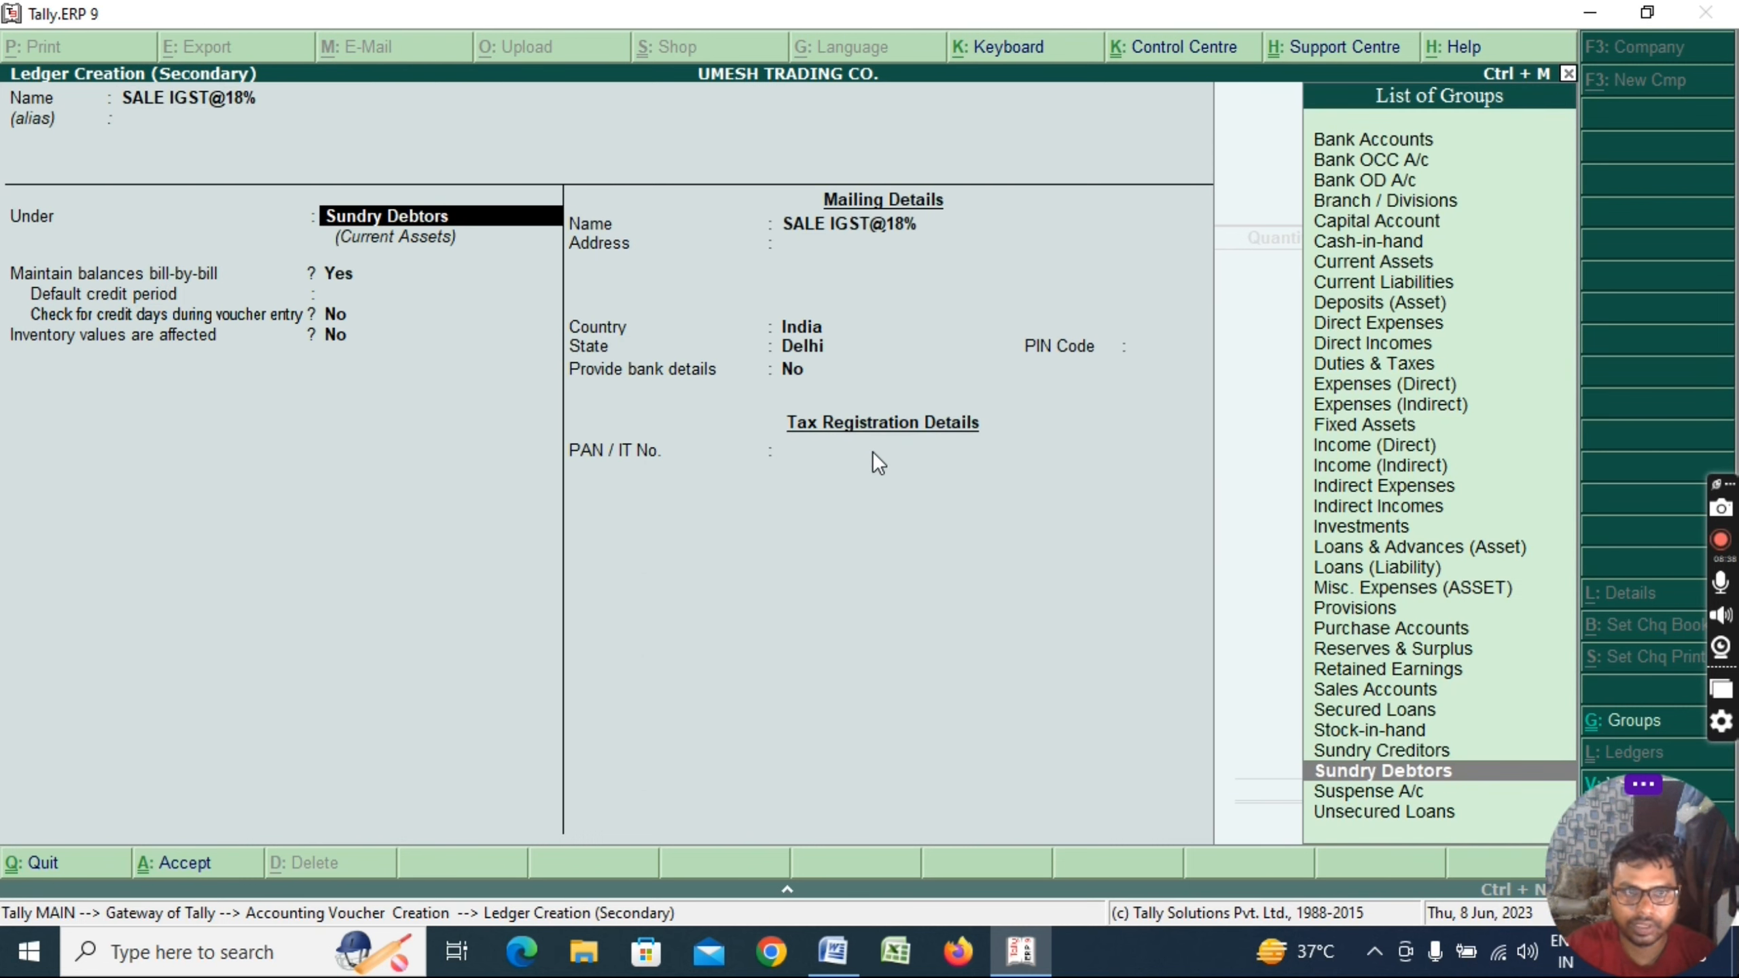
{"action": "type", "text": "SA"}
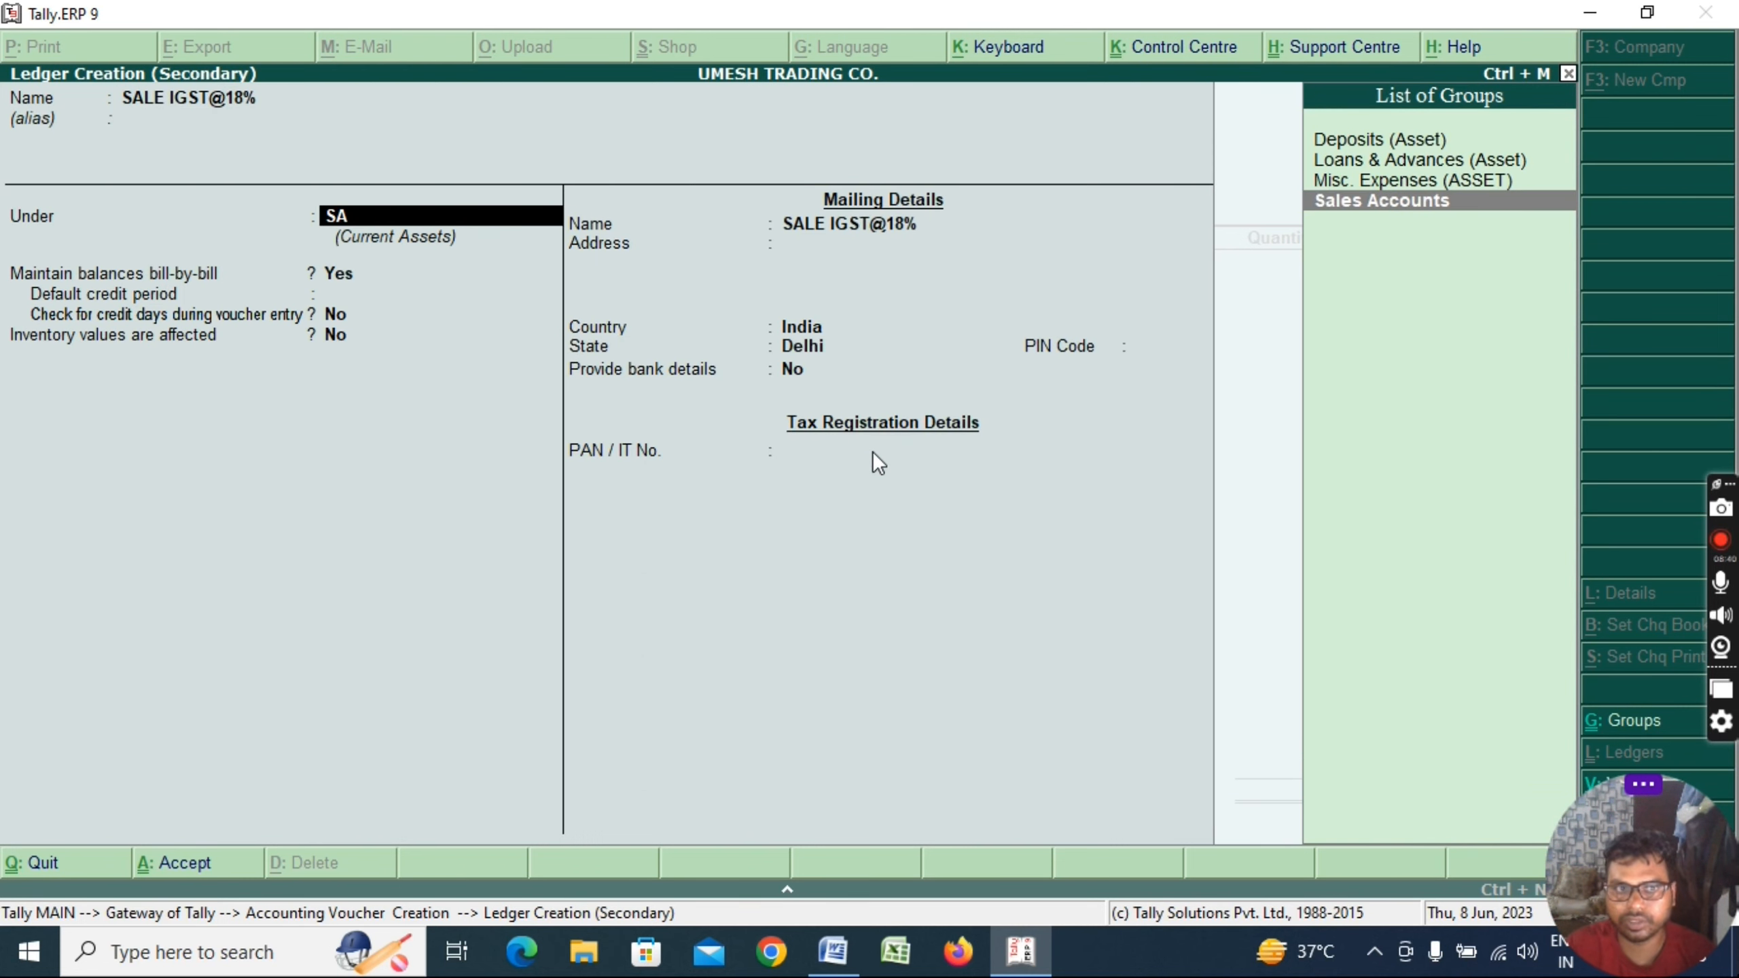
{"action": "key", "text": "Return"}
{"action": "key", "text": "Return"}
{"action": "key", "text": "Return"}
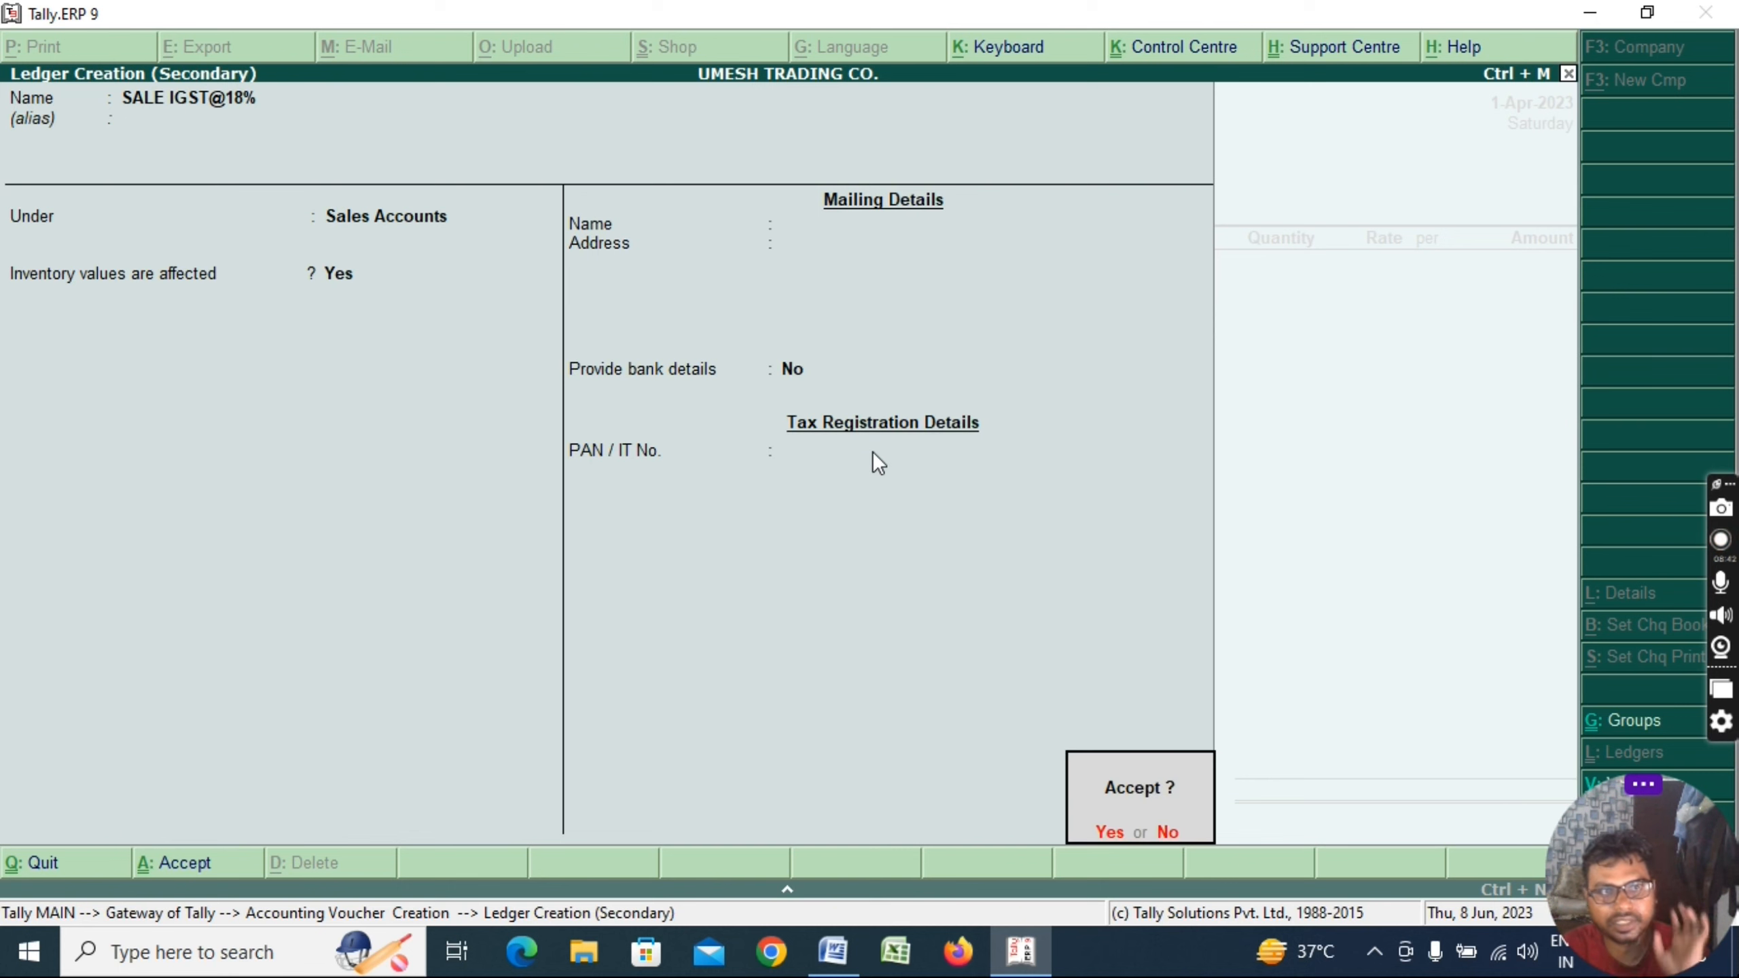
{"action": "key", "text": "Return"}
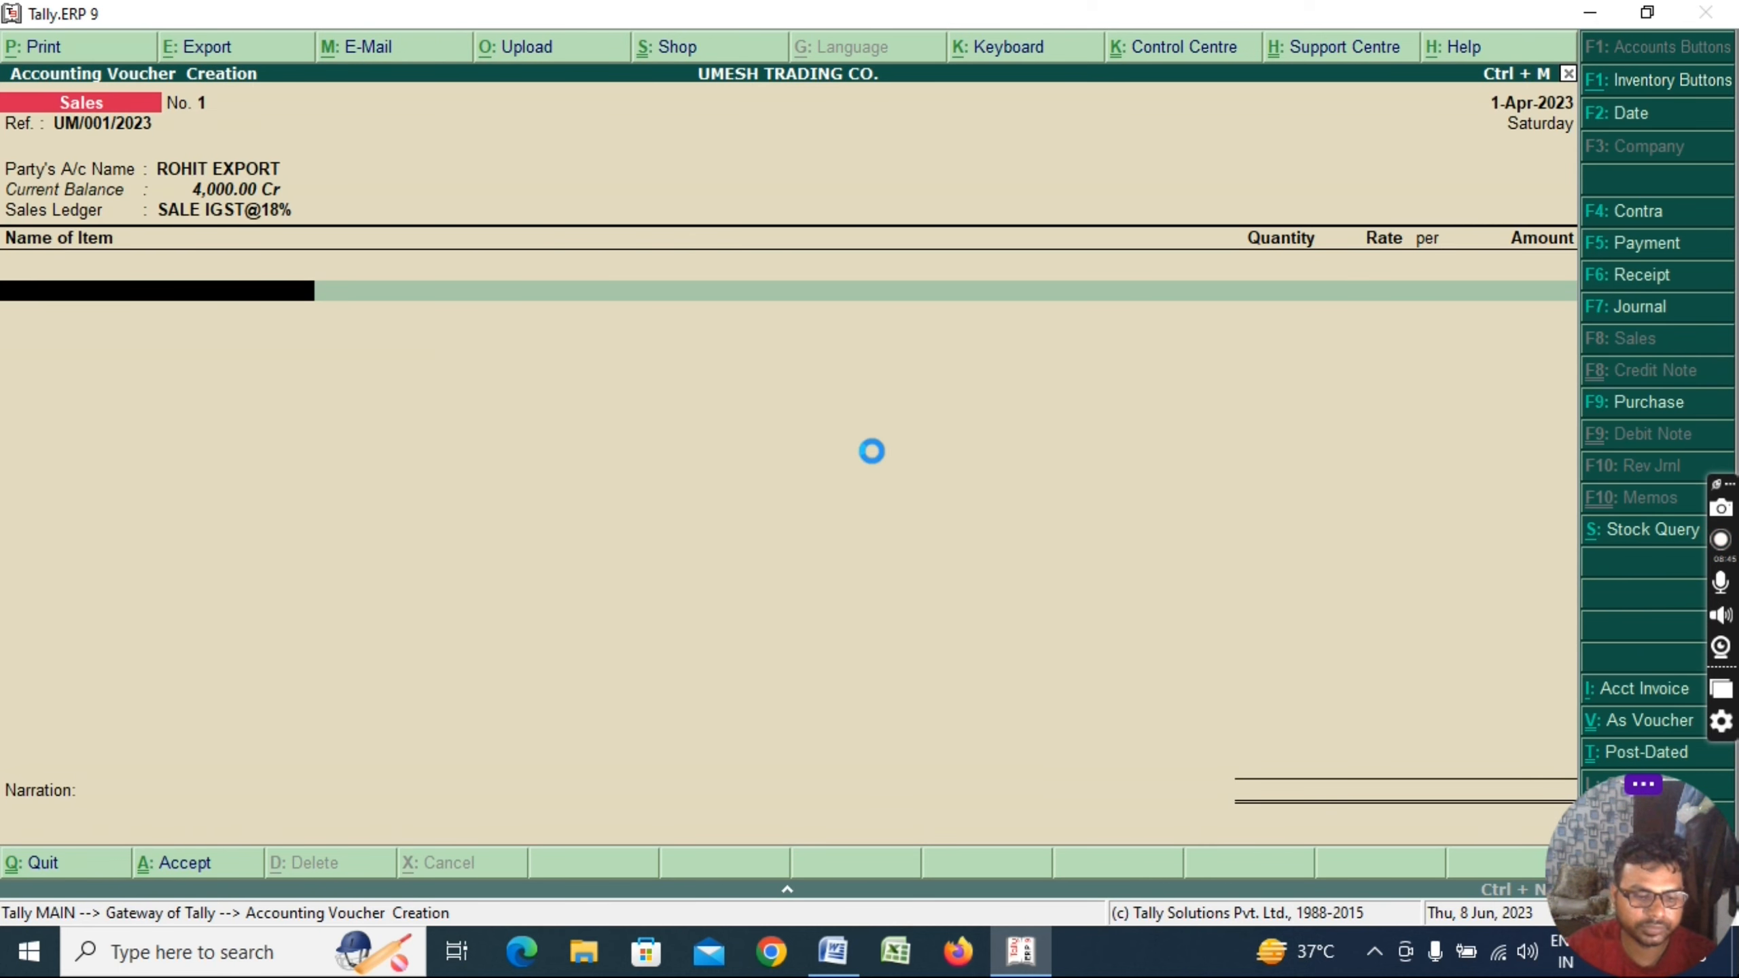
Create stock item BAG with a new unit of measure PCS
{"action": "key", "text": "alt+c"}
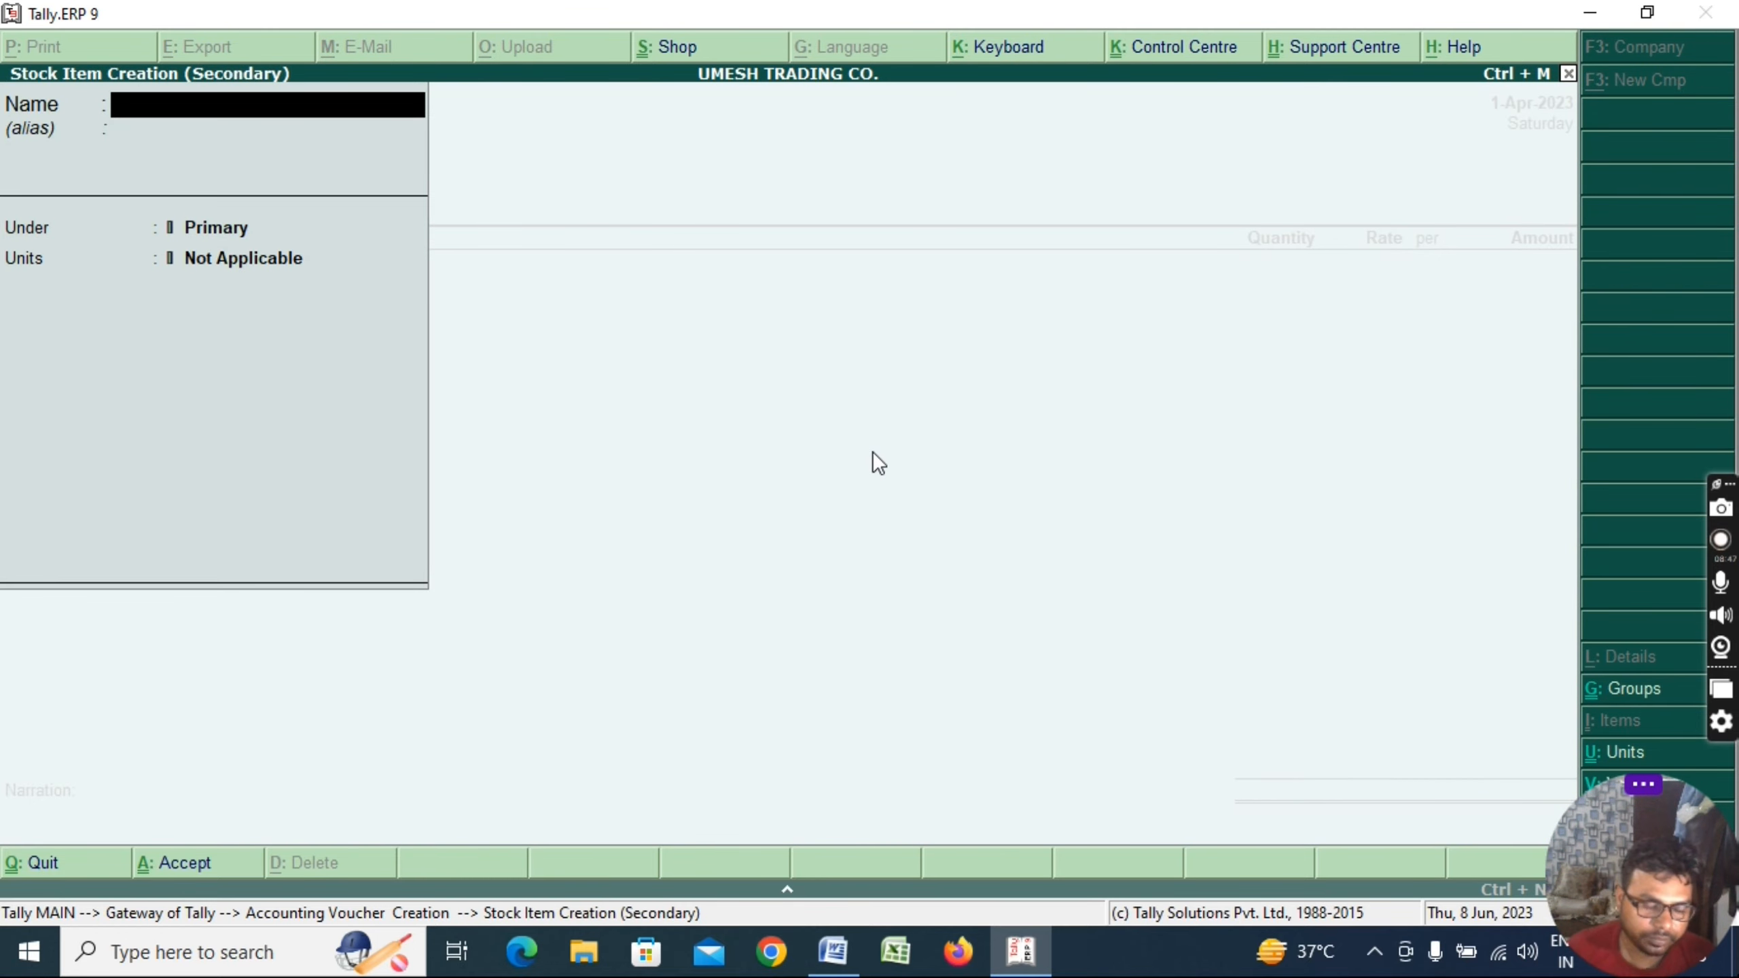
{"action": "type", "text": "BAG"}
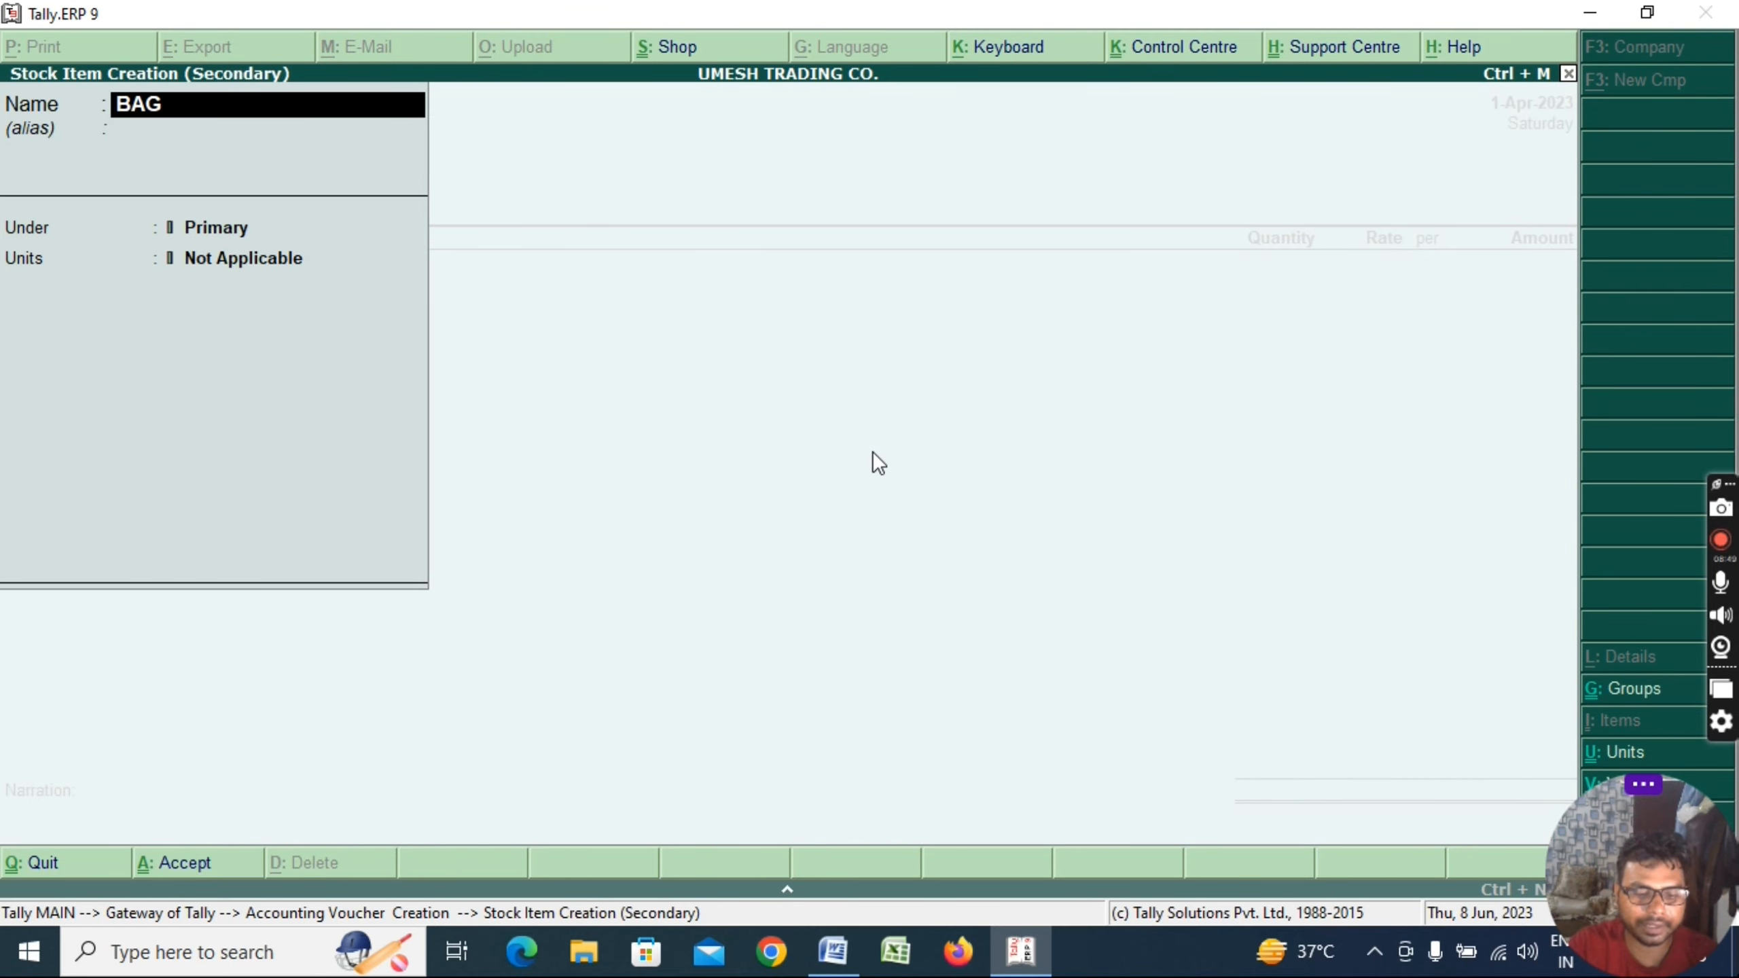
{"action": "key", "text": "Return"}
{"action": "key", "text": "Return"}
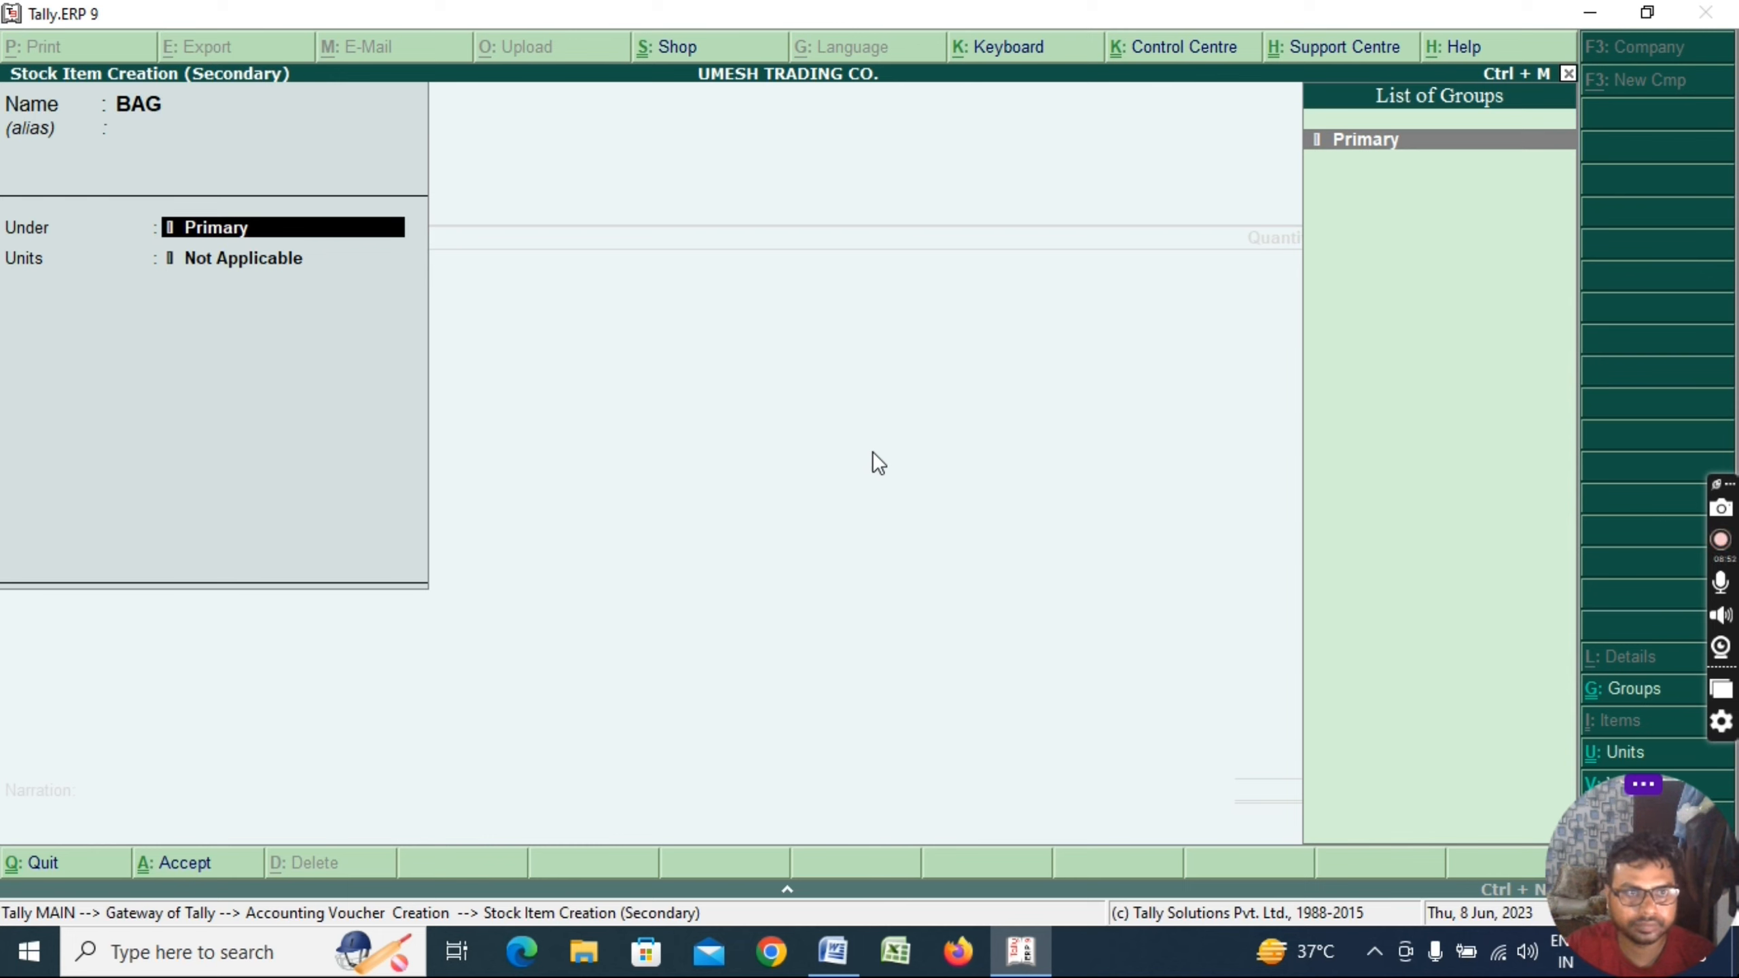
{"action": "key", "text": "Return"}
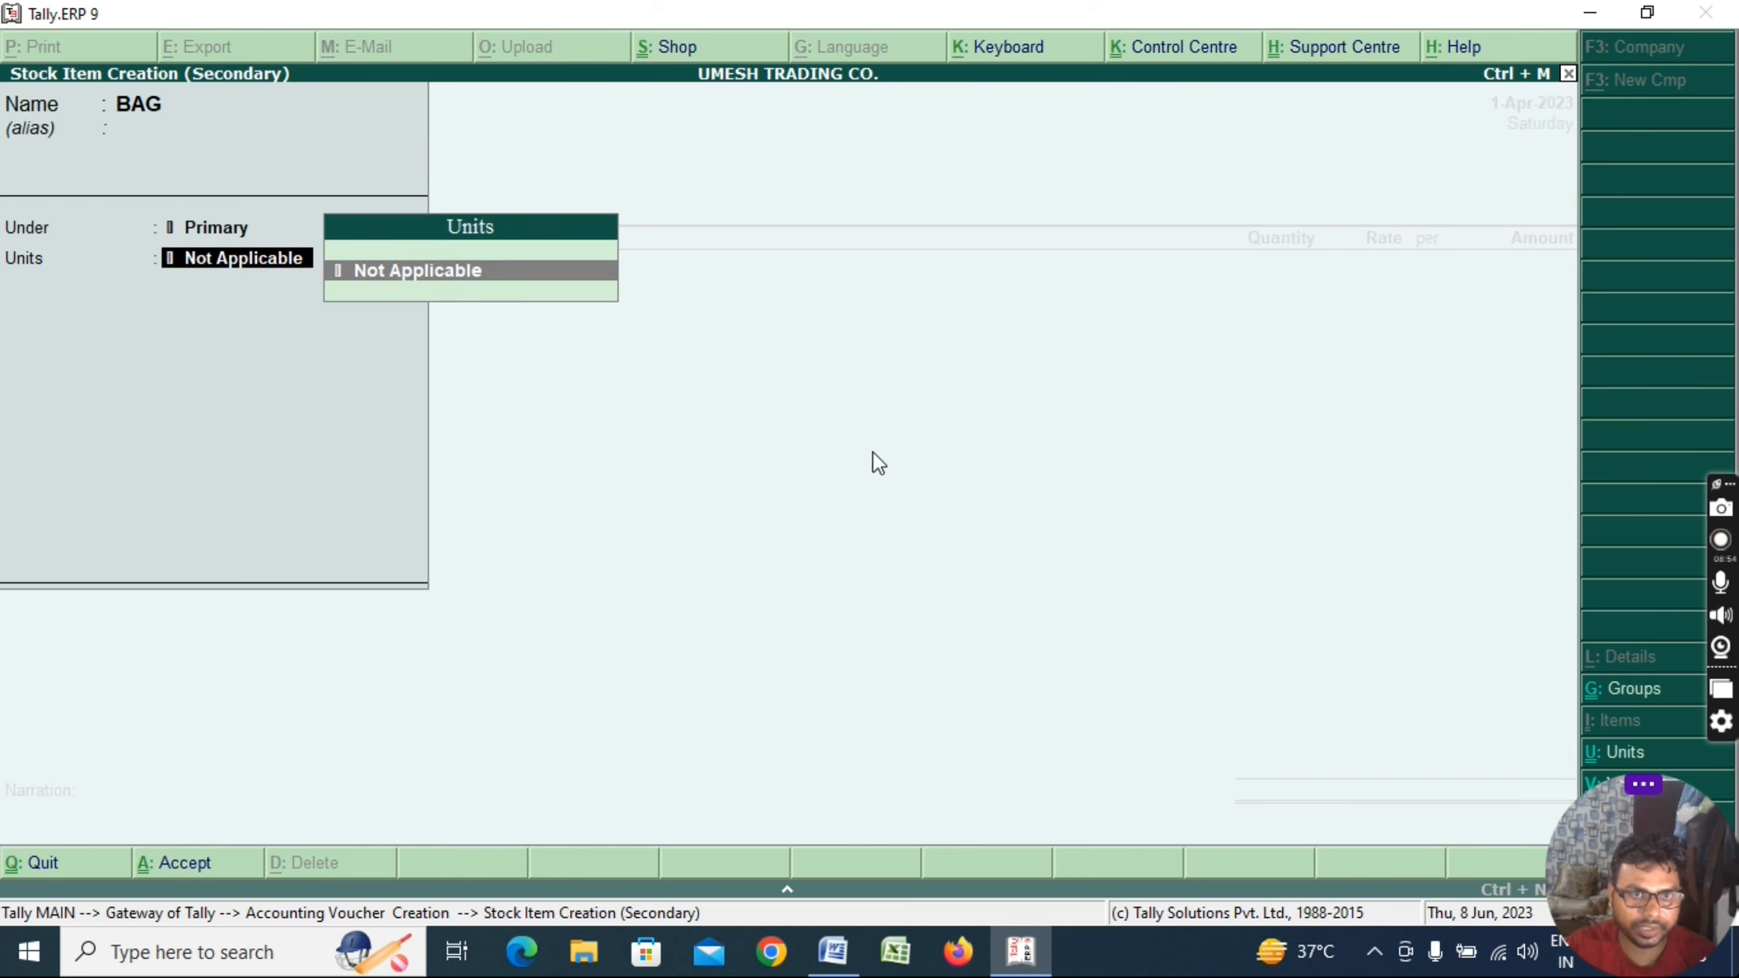
{"action": "key", "text": "alt+c"}
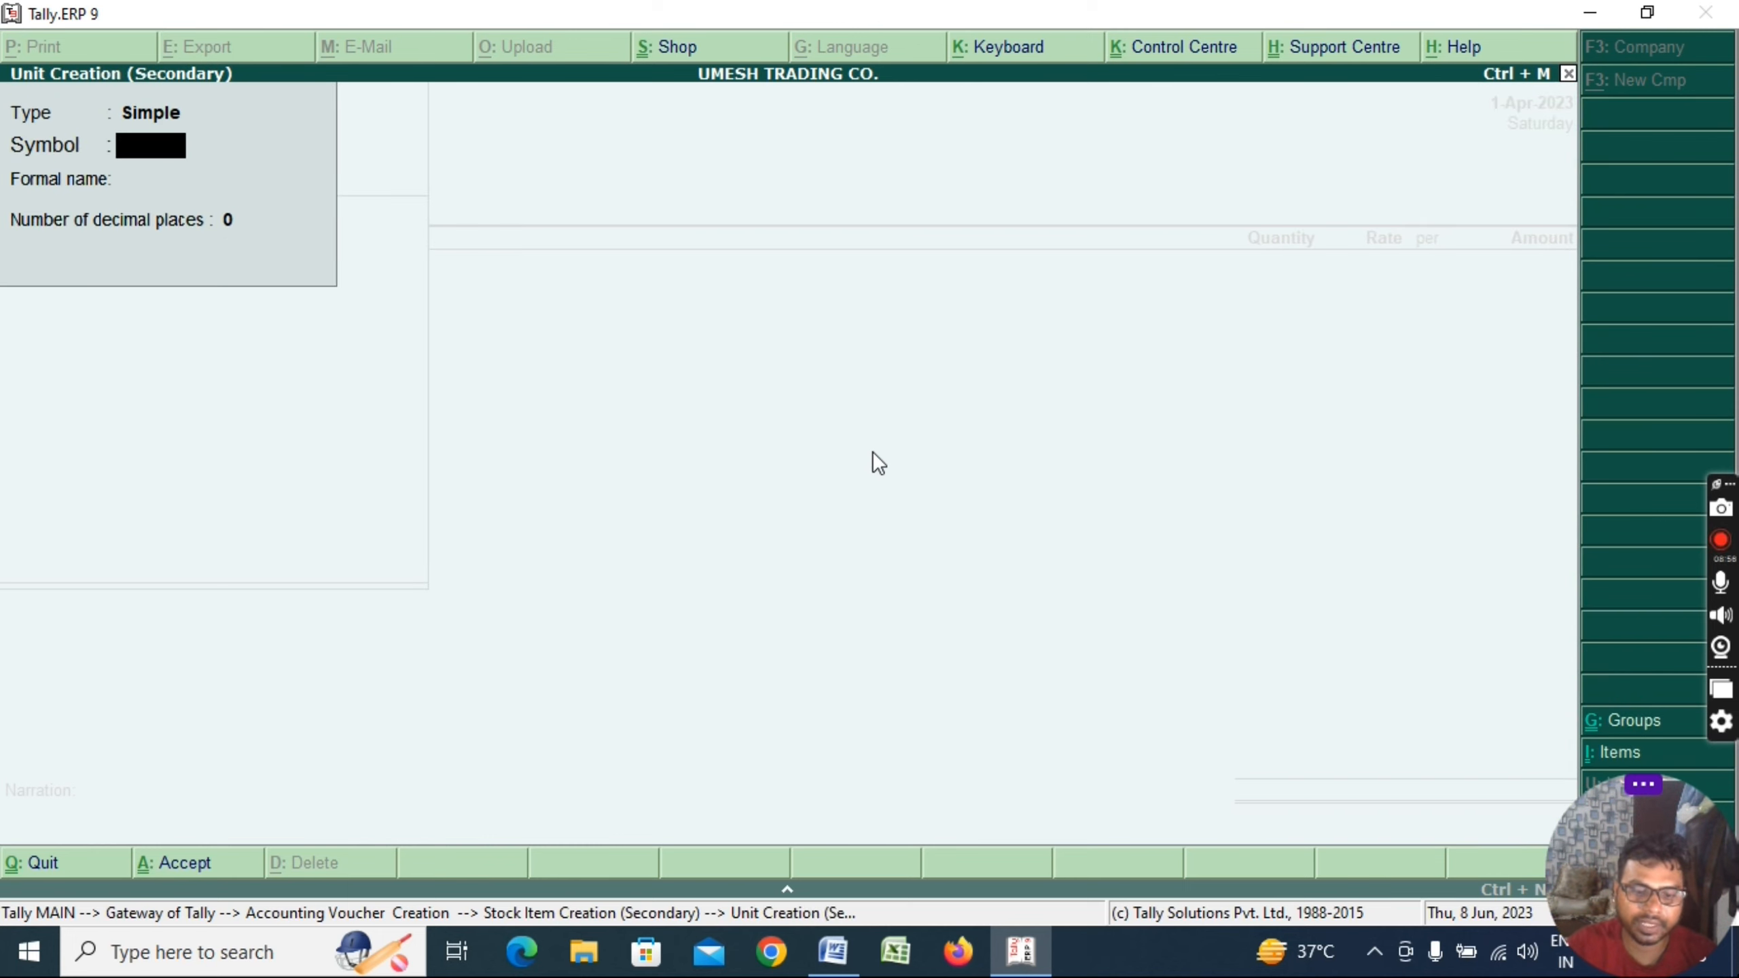
{"action": "type", "text": "PCS"}
{"action": "key", "text": "Return"}
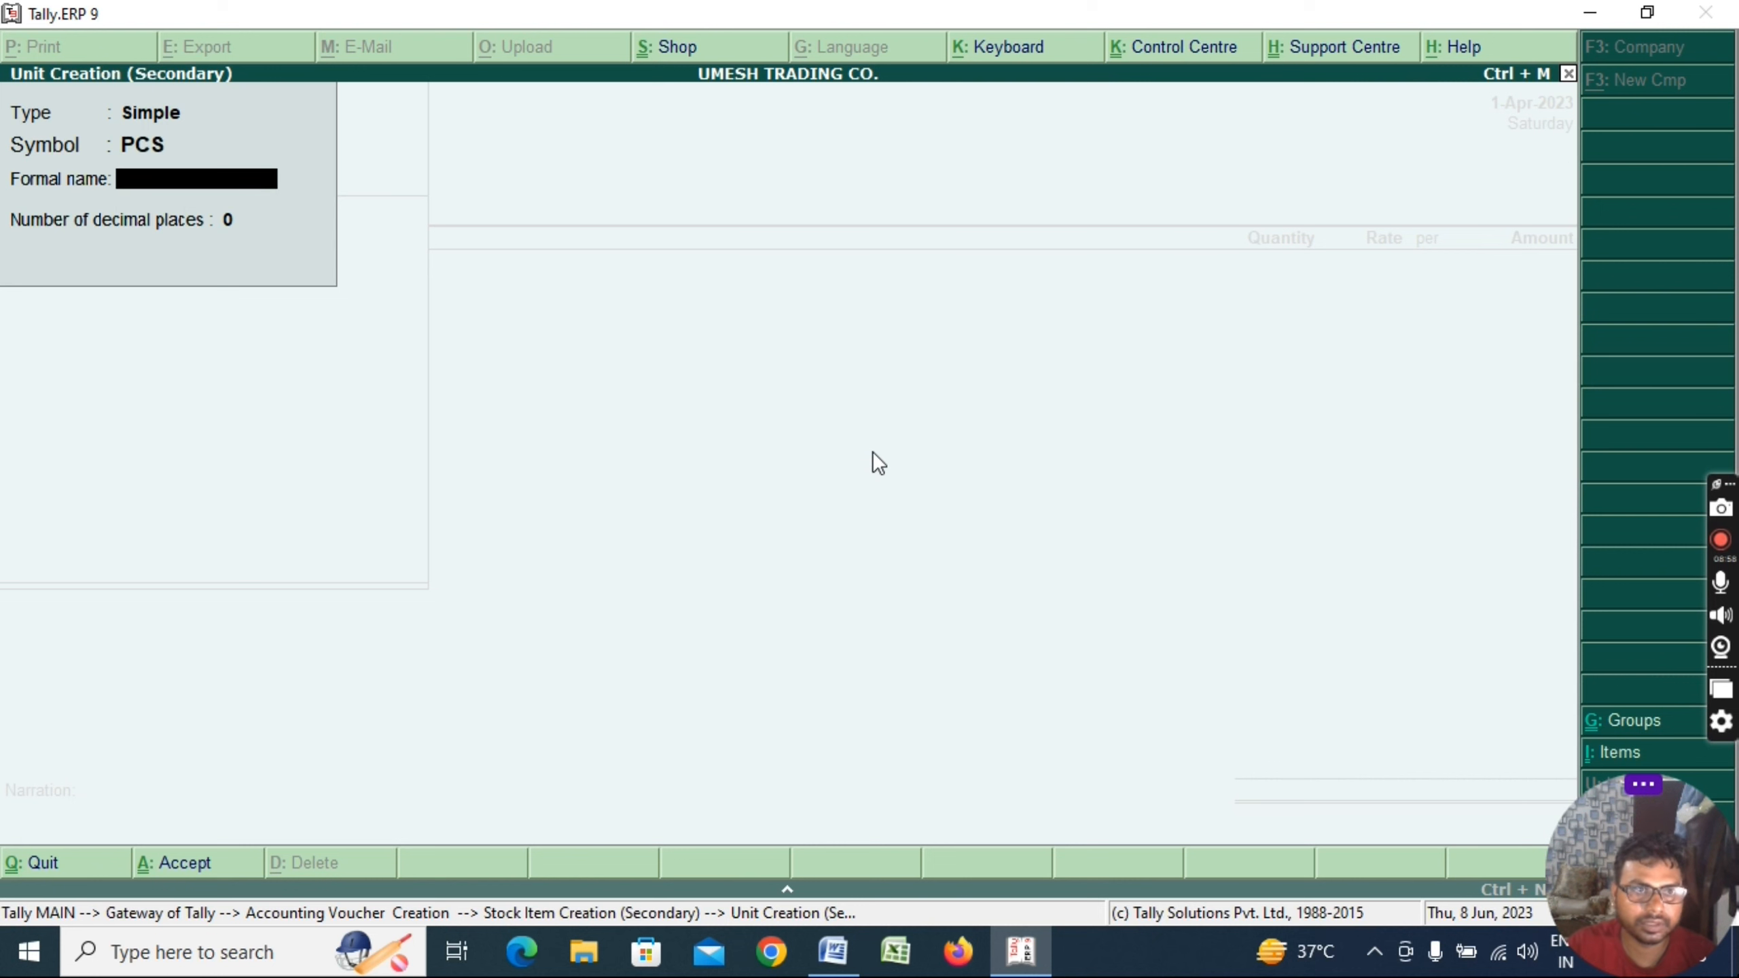
{"action": "key", "text": "Return"}
{"action": "key", "text": "Return"}
{"action": "key", "text": "Return"}
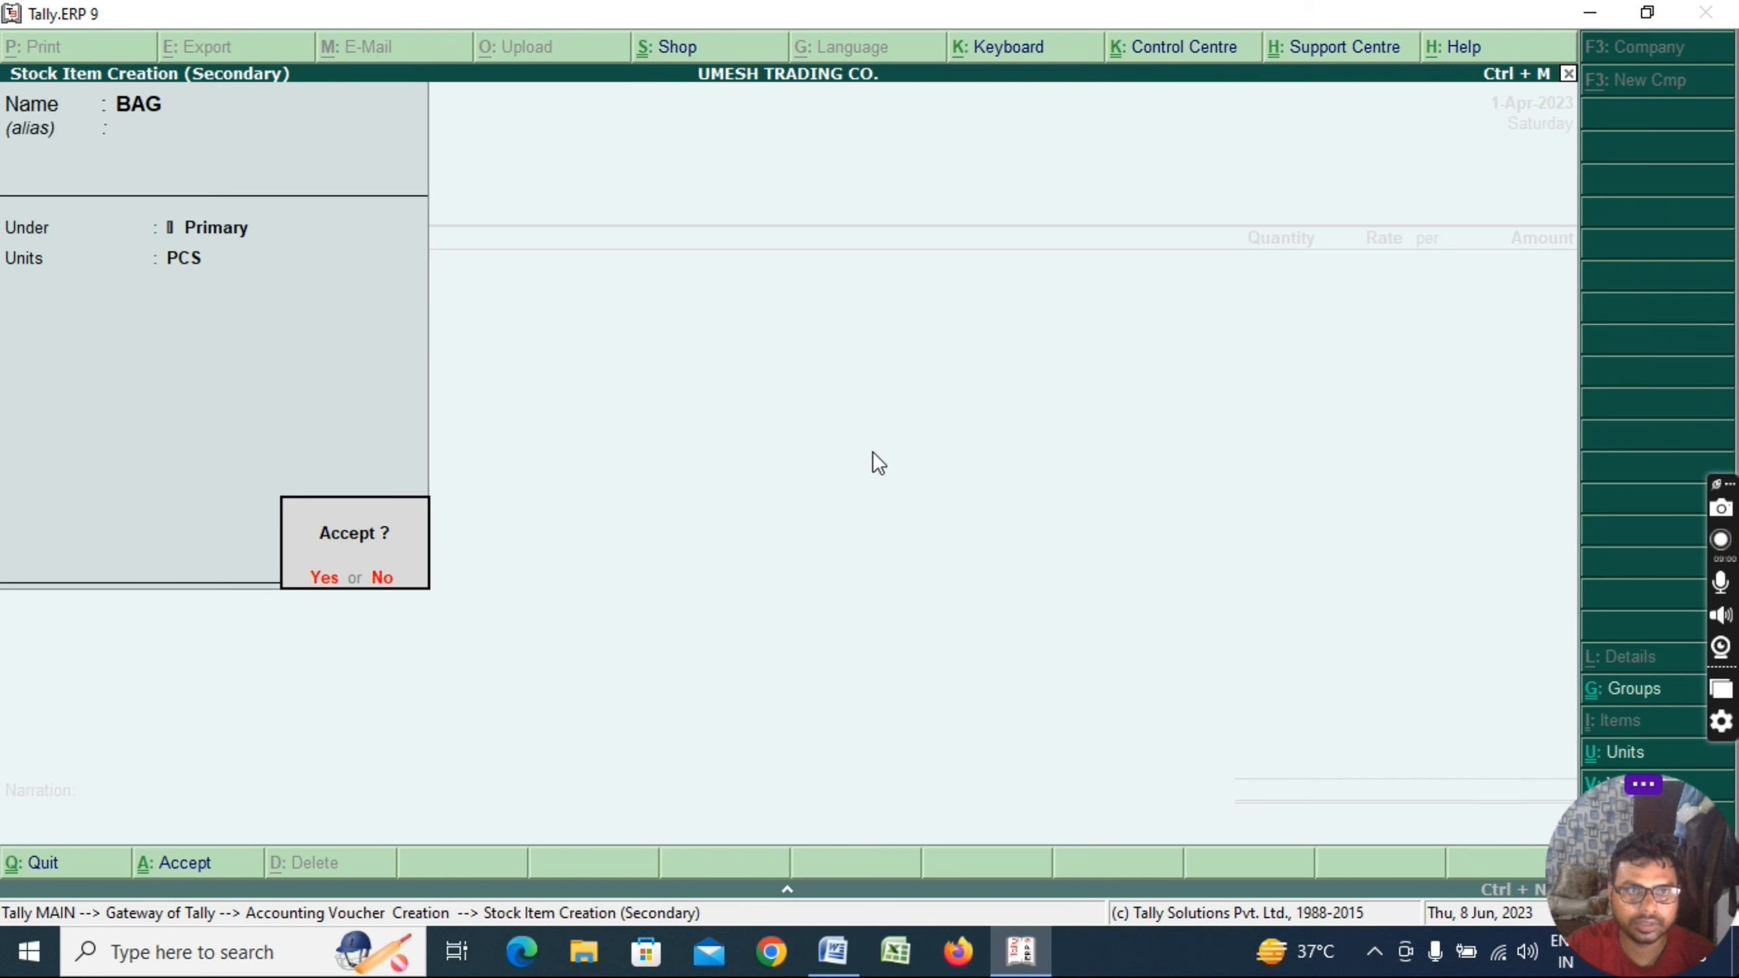
{"action": "key", "text": "Return"}
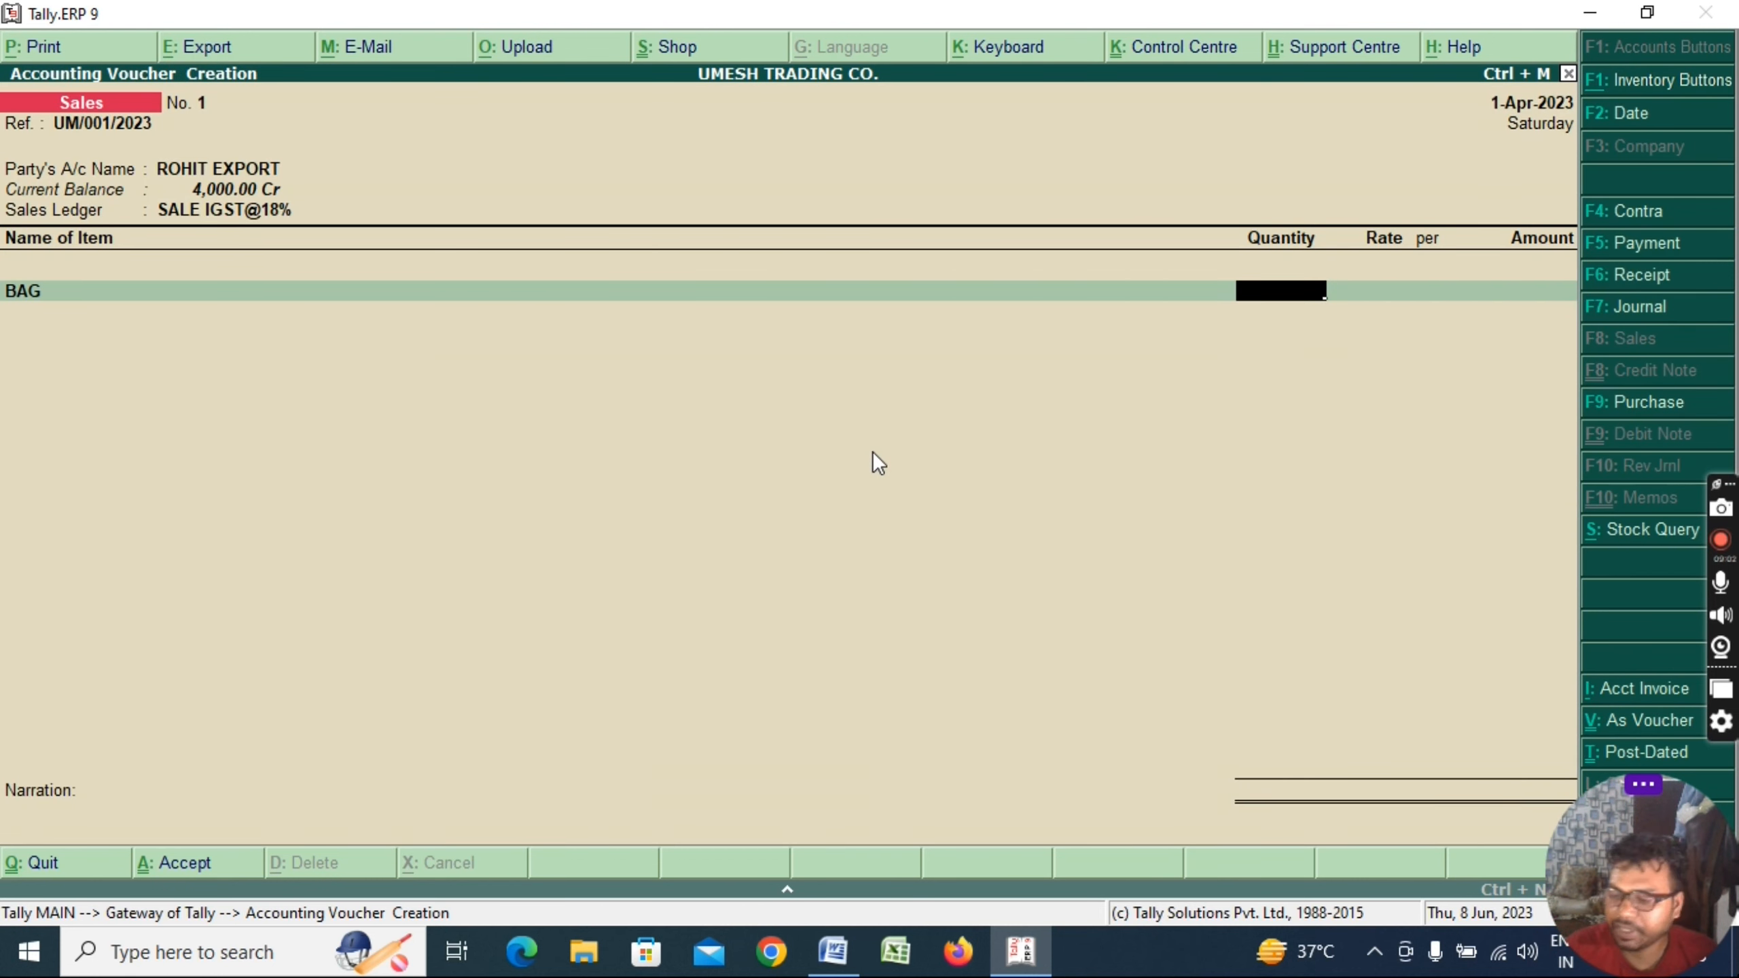
Enter 15 PCS of BAG at 1,000 per PCS, totalling 15,000.00
{"action": "type", "text": "15"}
{"action": "key", "text": "Return"}
{"action": "key", "text": "Return"}
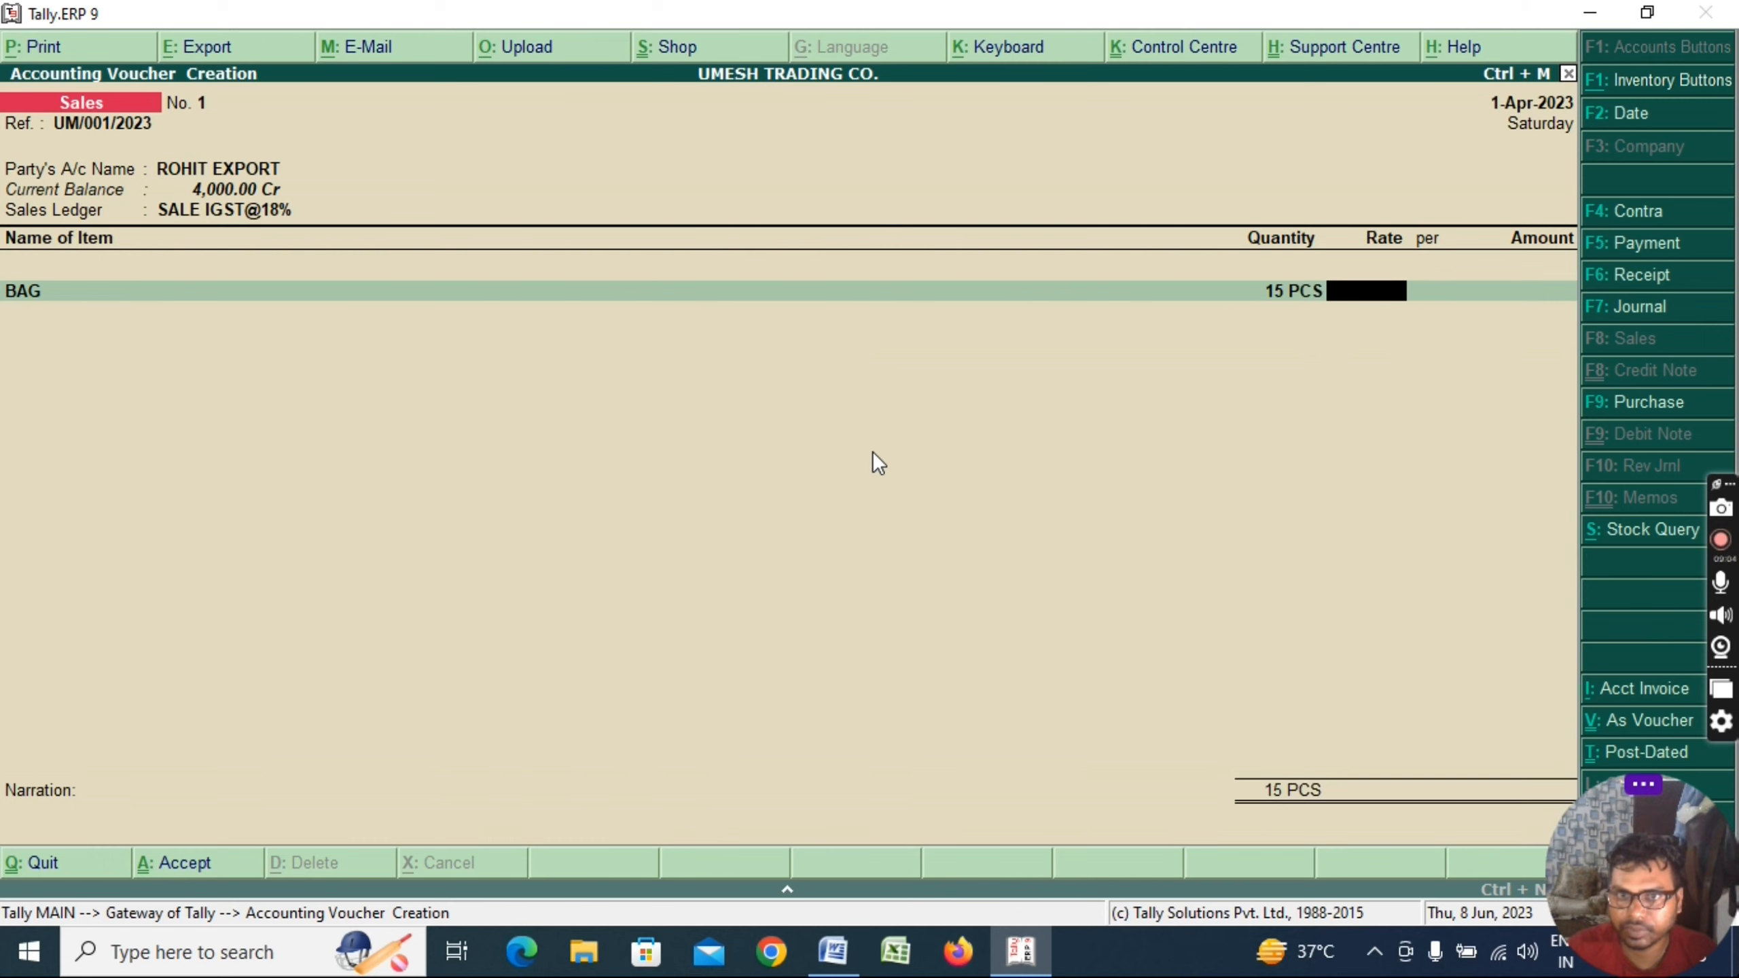
{"action": "type", "text": "1000"}
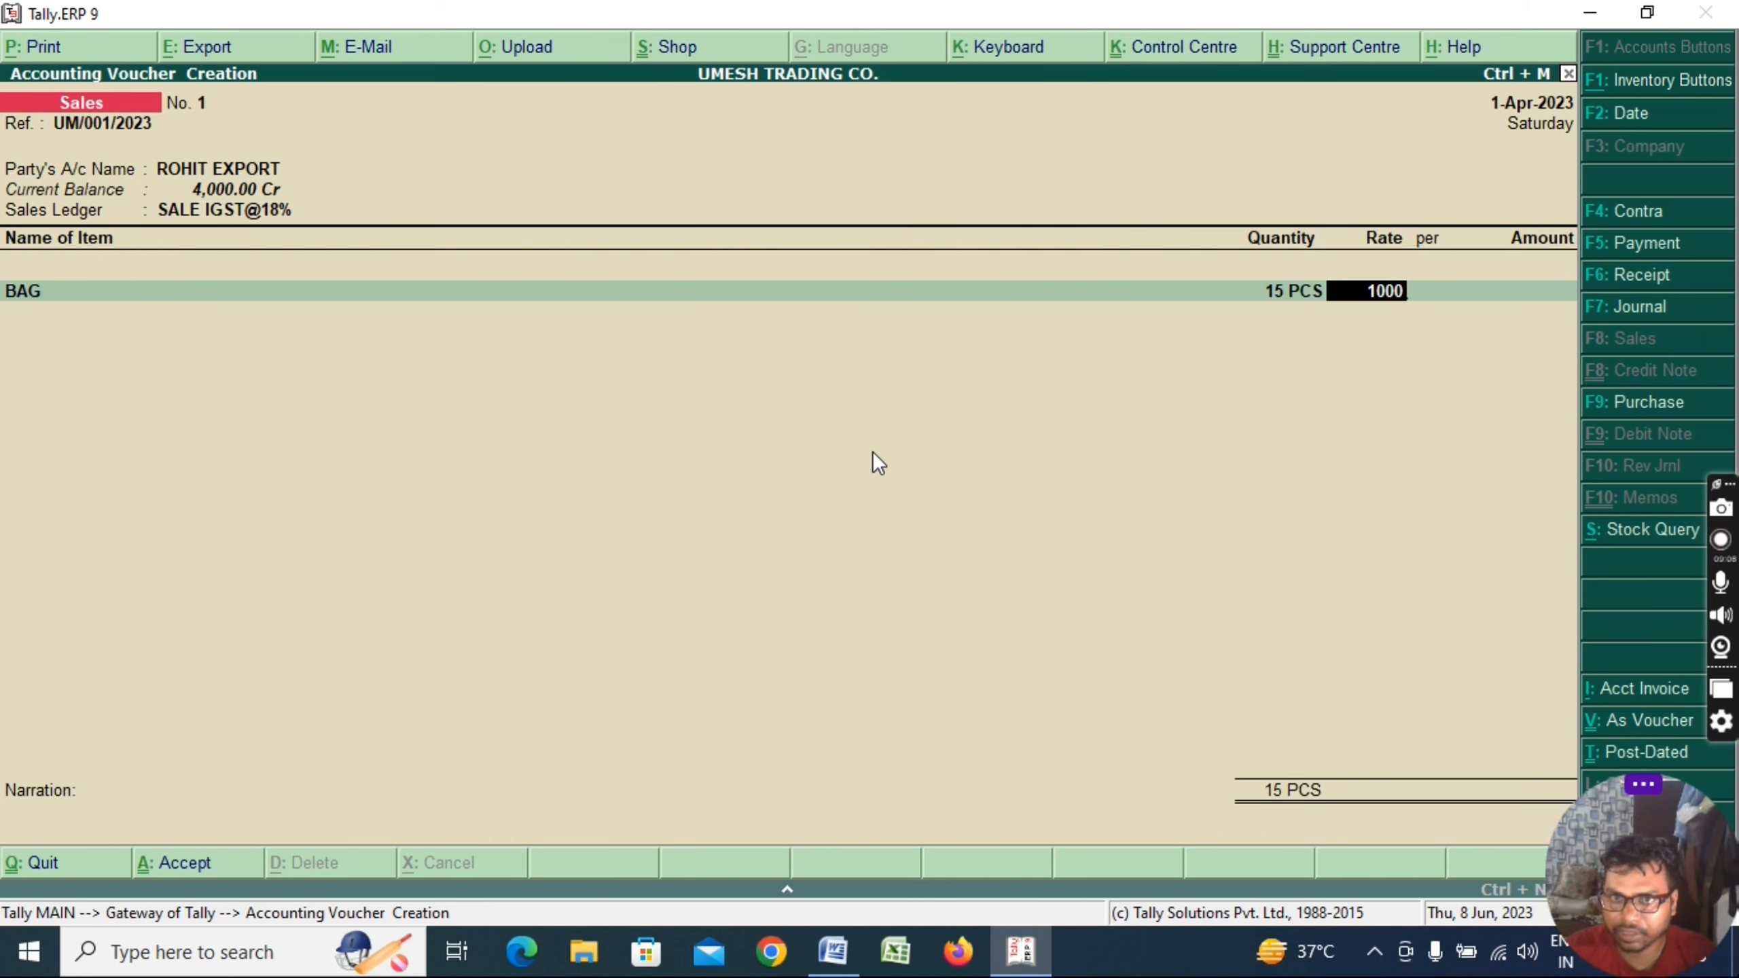
{"action": "key", "text": "Return"}
{"action": "key", "text": "Return"}
{"action": "key", "text": "Return"}
{"action": "key", "text": "Return"}
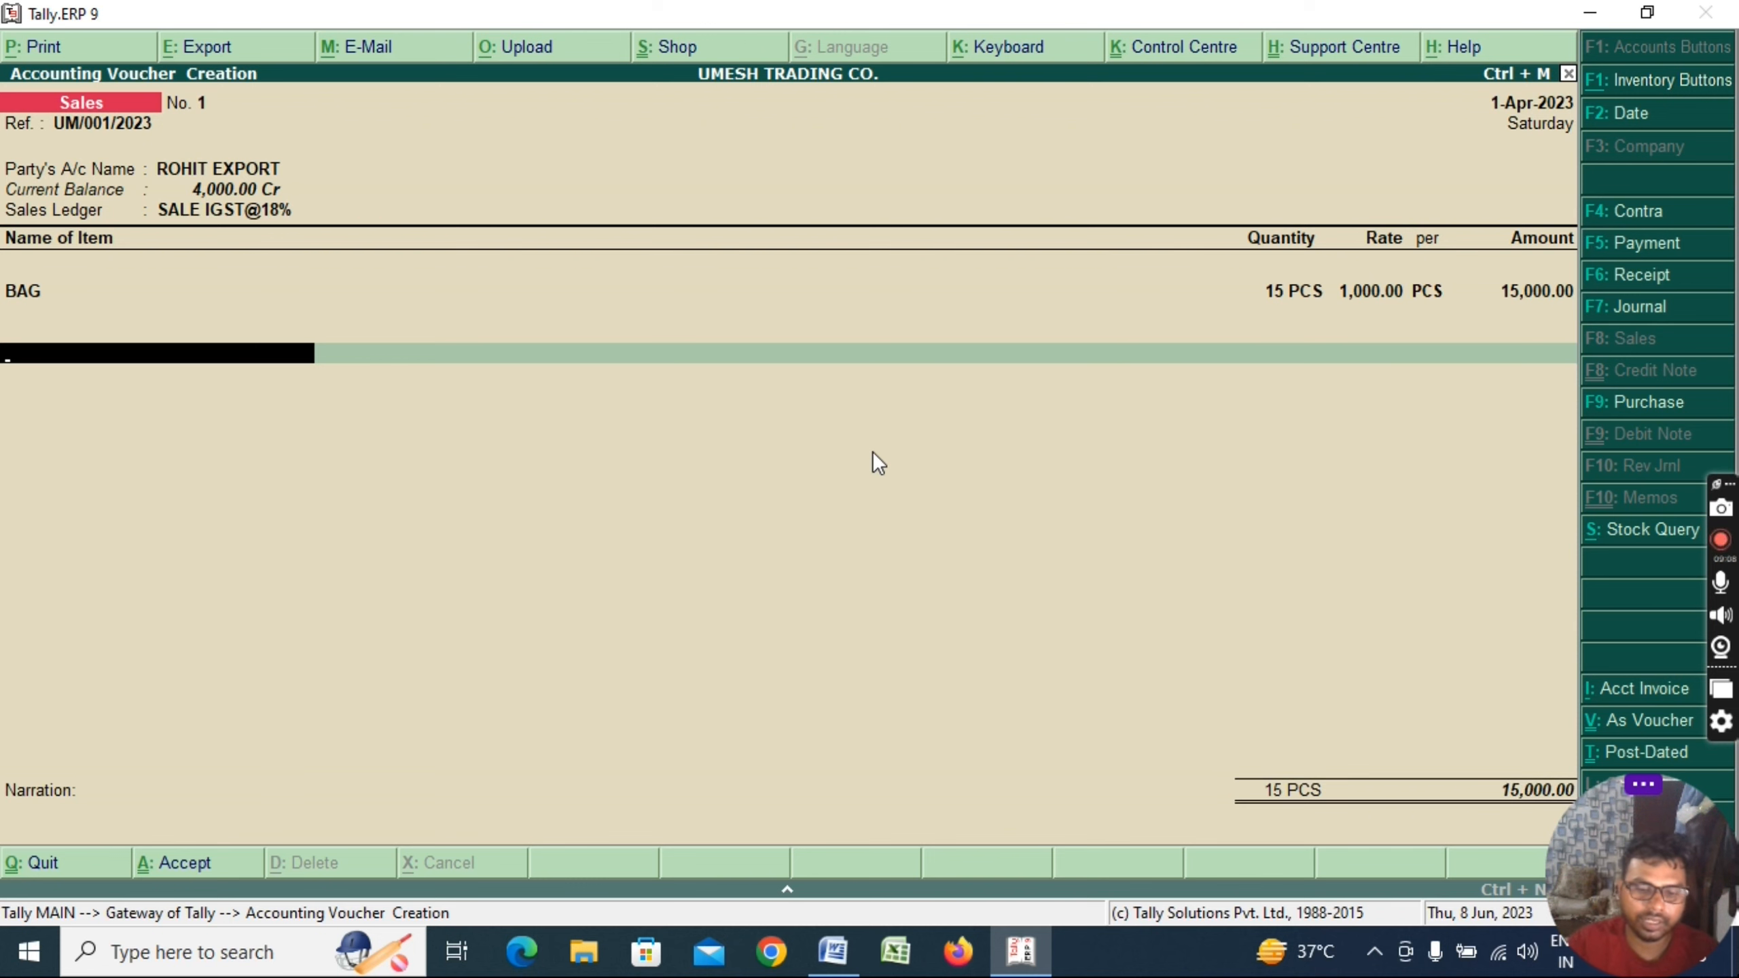
Abandon the mistyped ledger creation and return to a new row below BAG
{"action": "type", "text": "O"}
{"action": "key", "text": "BackSpace"}
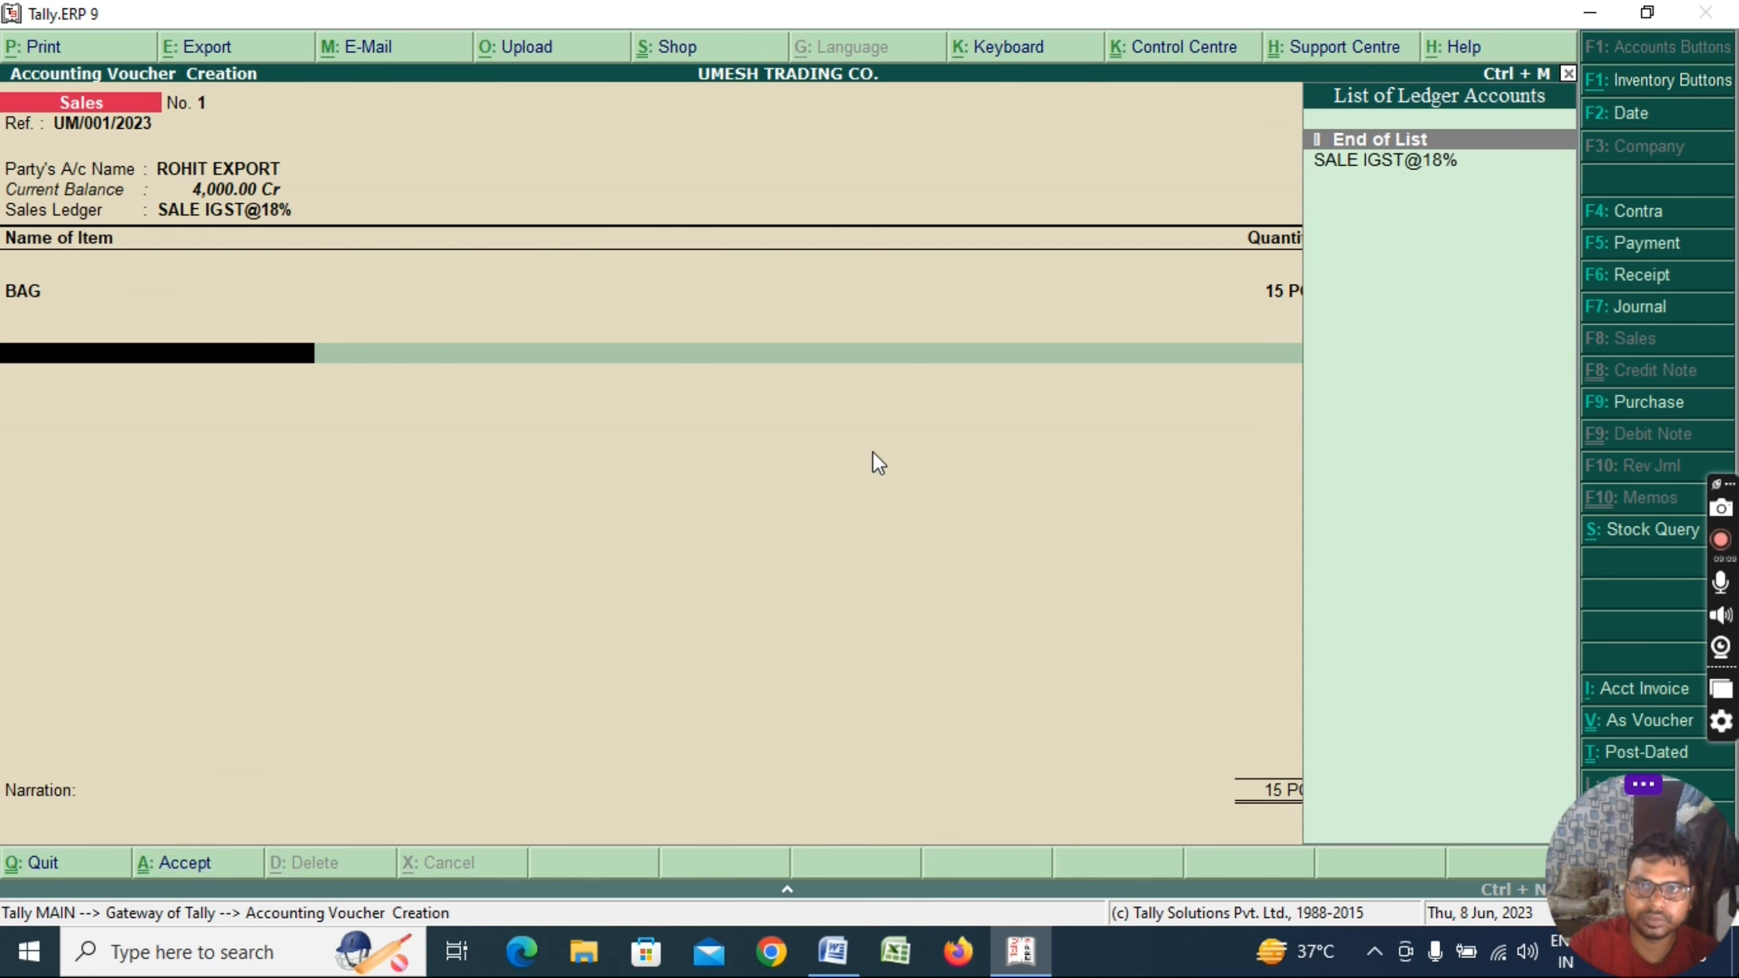
{"action": "key", "text": "alt+c"}
{"action": "type", "text": "OUTU"}
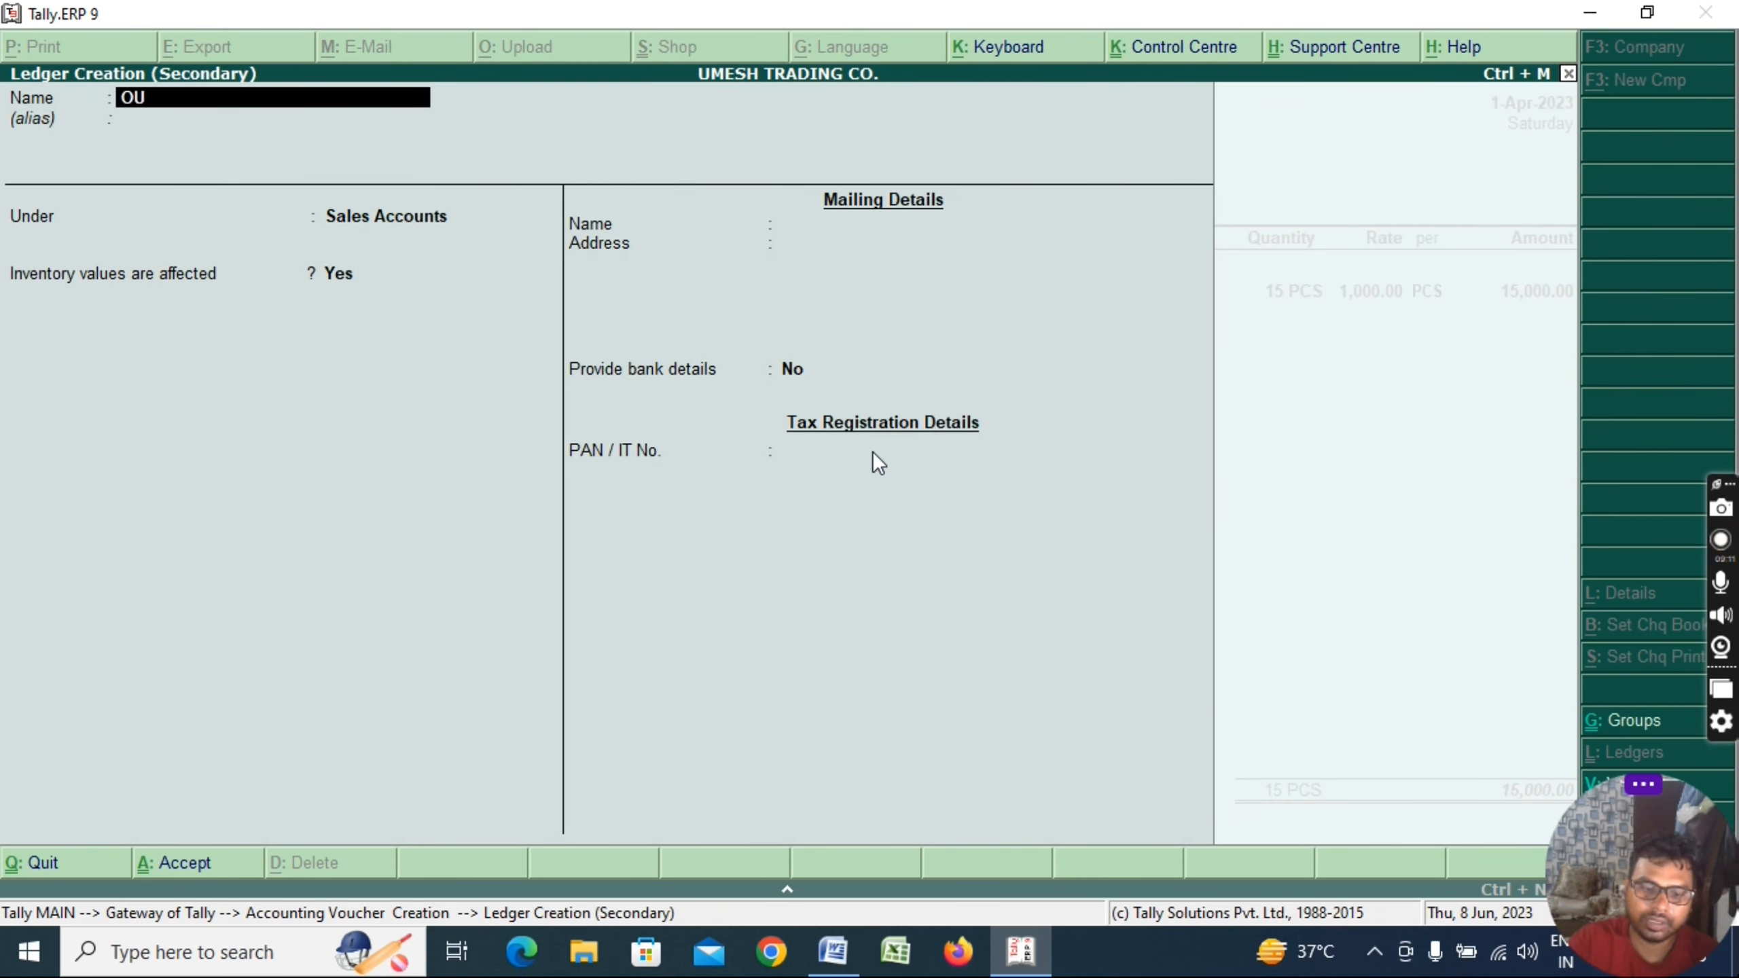
{"action": "key", "text": "BackSpace"}
{"action": "key", "text": "BackSpace"}
{"action": "key", "text": "BackSpace"}
{"action": "key", "text": "BackSpace"}
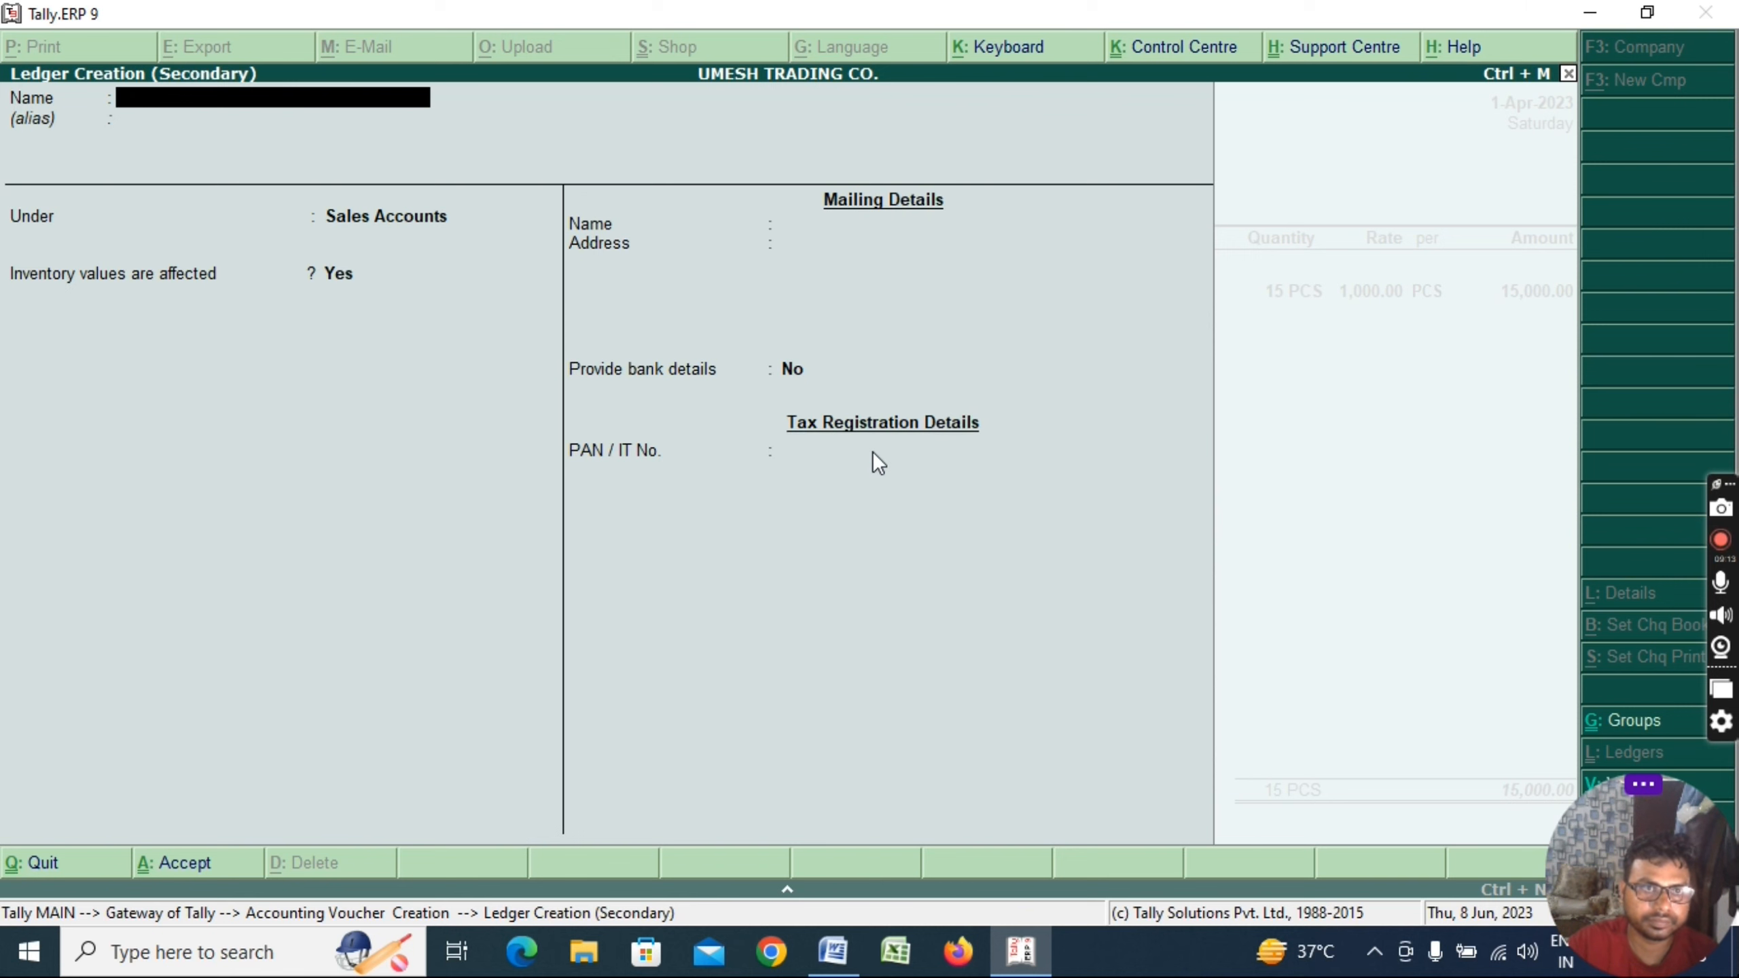
{"action": "key", "text": "Escape"}
{"action": "key", "text": "y"}
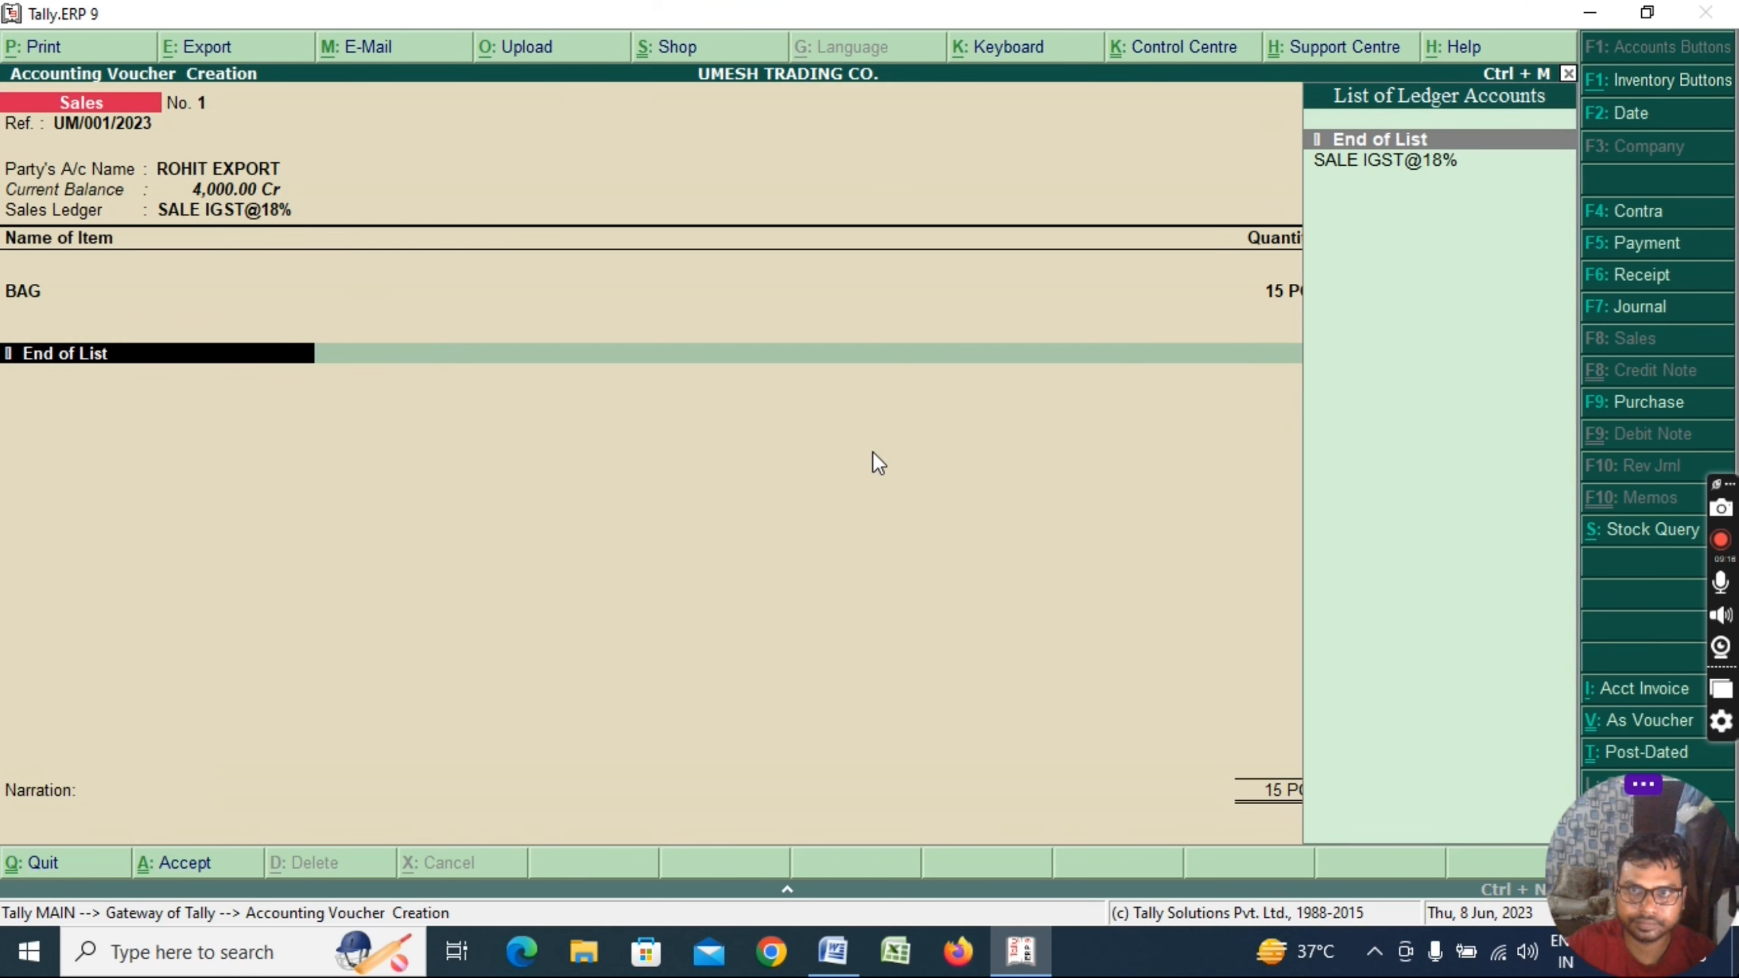
{"action": "key", "text": "Down"}
{"action": "key", "text": "Return"}
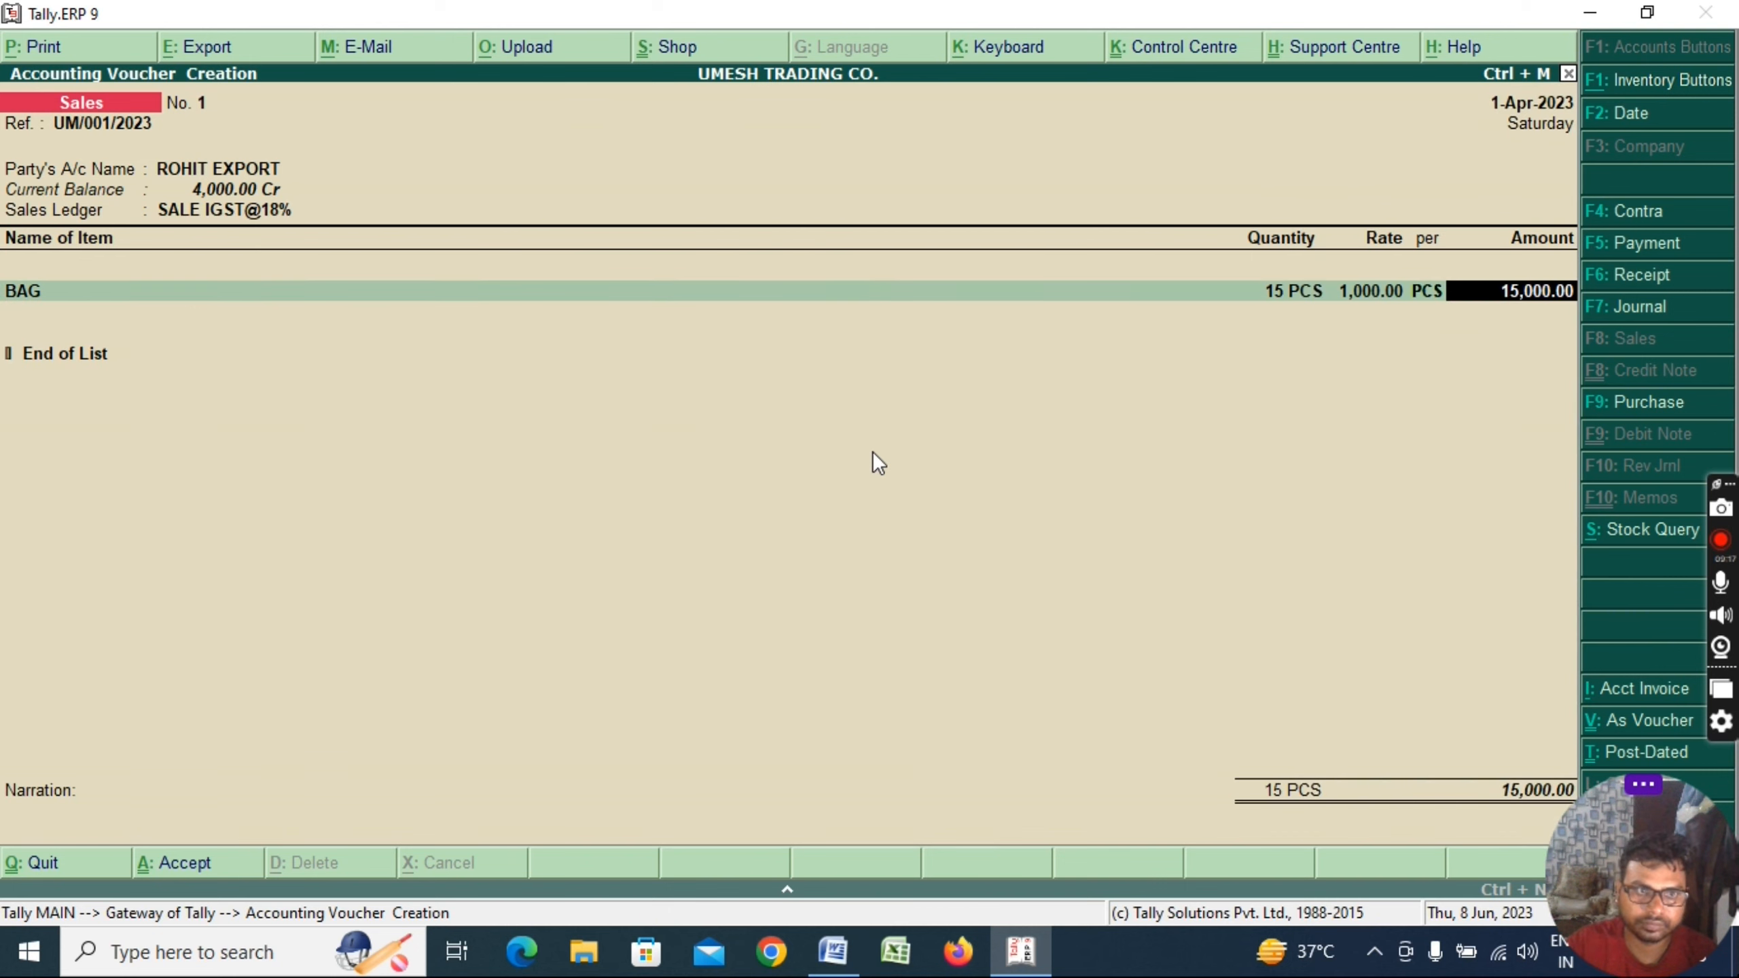
{"action": "key", "text": "Return"}
{"action": "key", "text": "Return"}
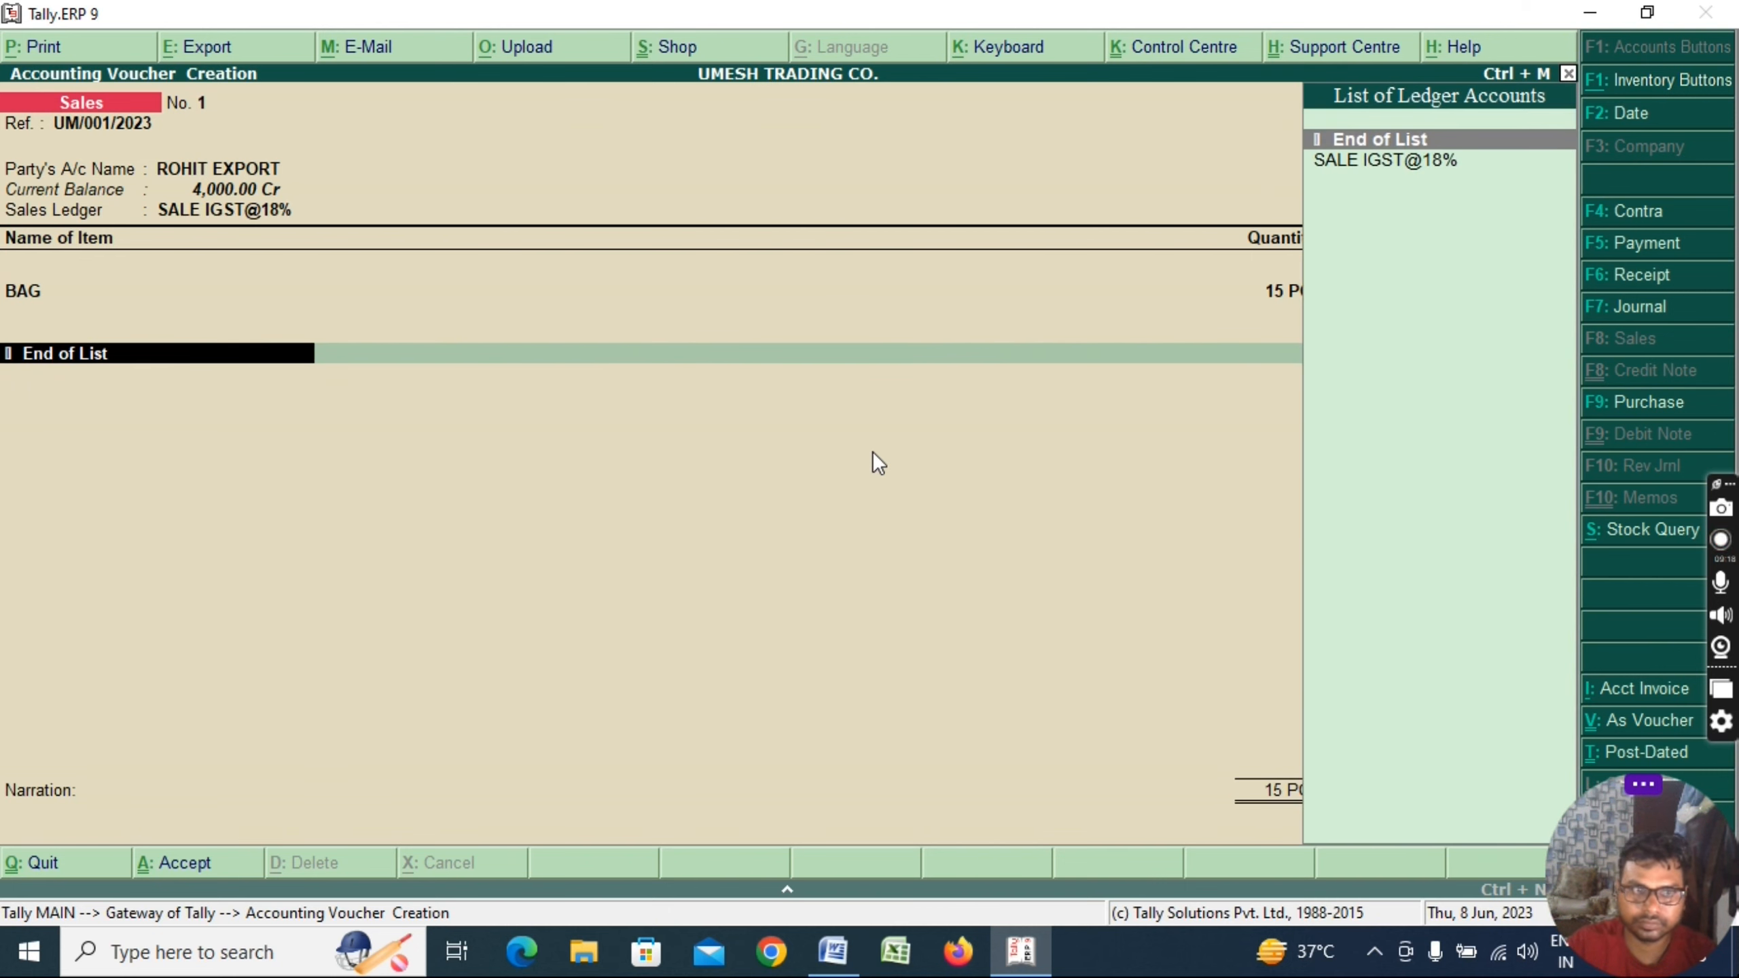
Create ledger OUTPUT IGST@18% under the Duties & Taxes group
{"action": "key", "text": "alt+c"}
{"action": "type", "text": "OUTPU"}
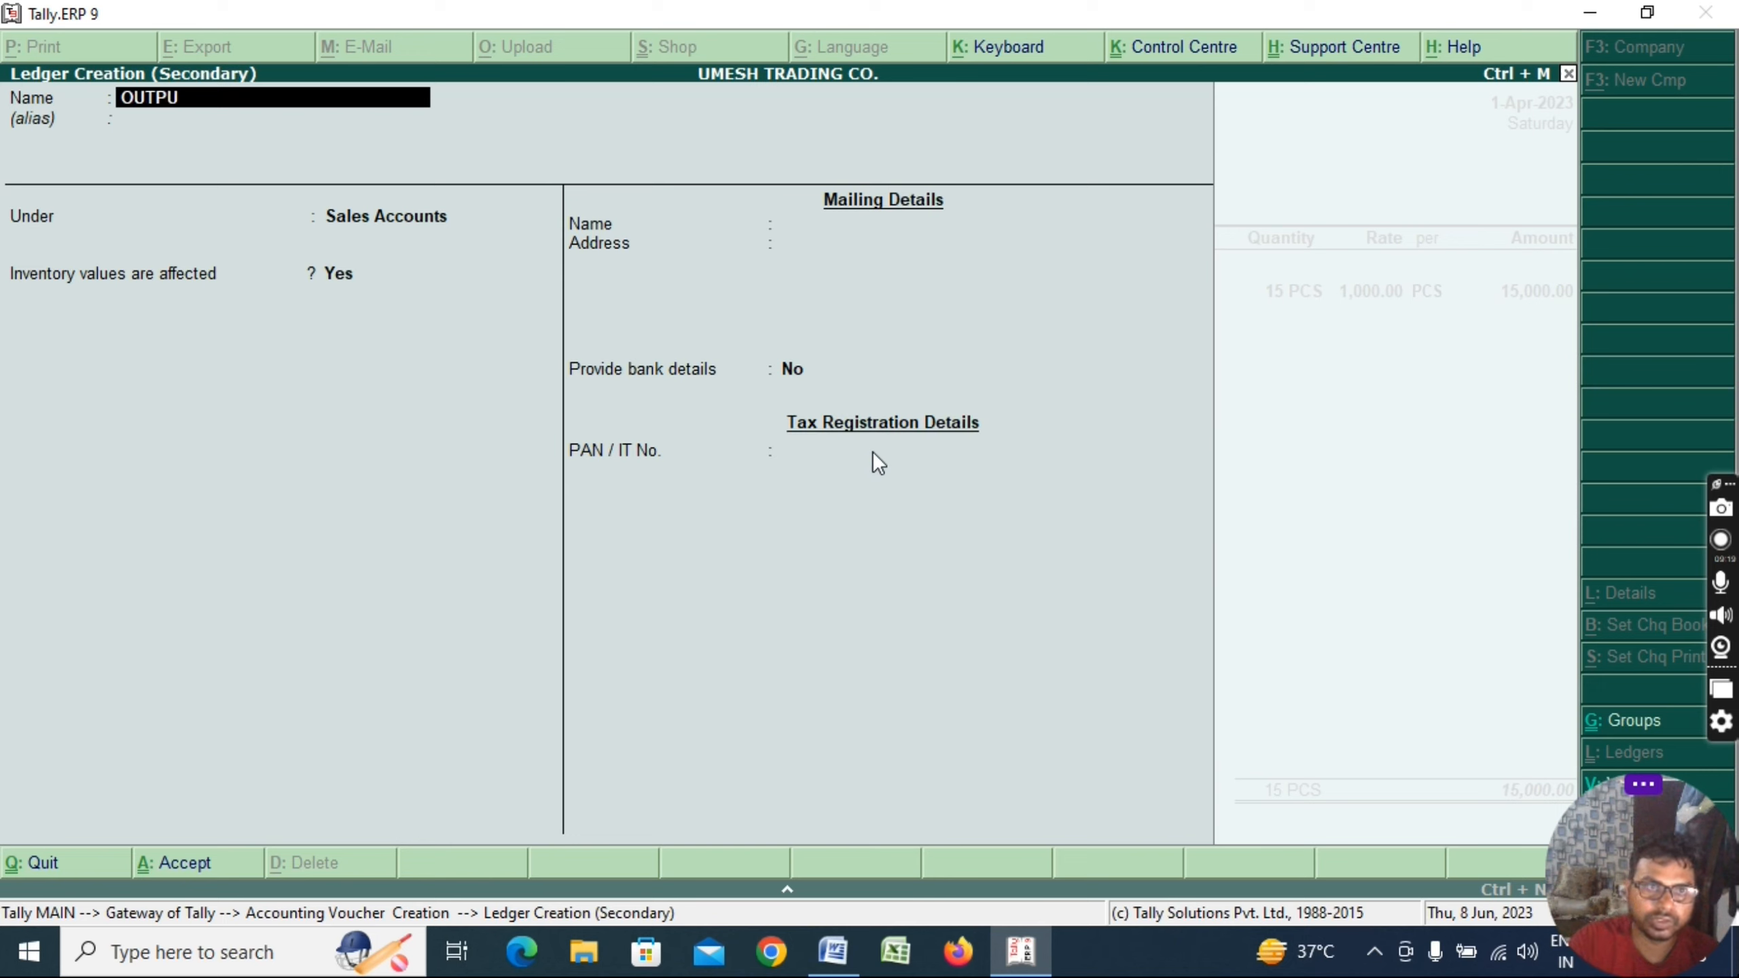
{"action": "type", "text": "T"}
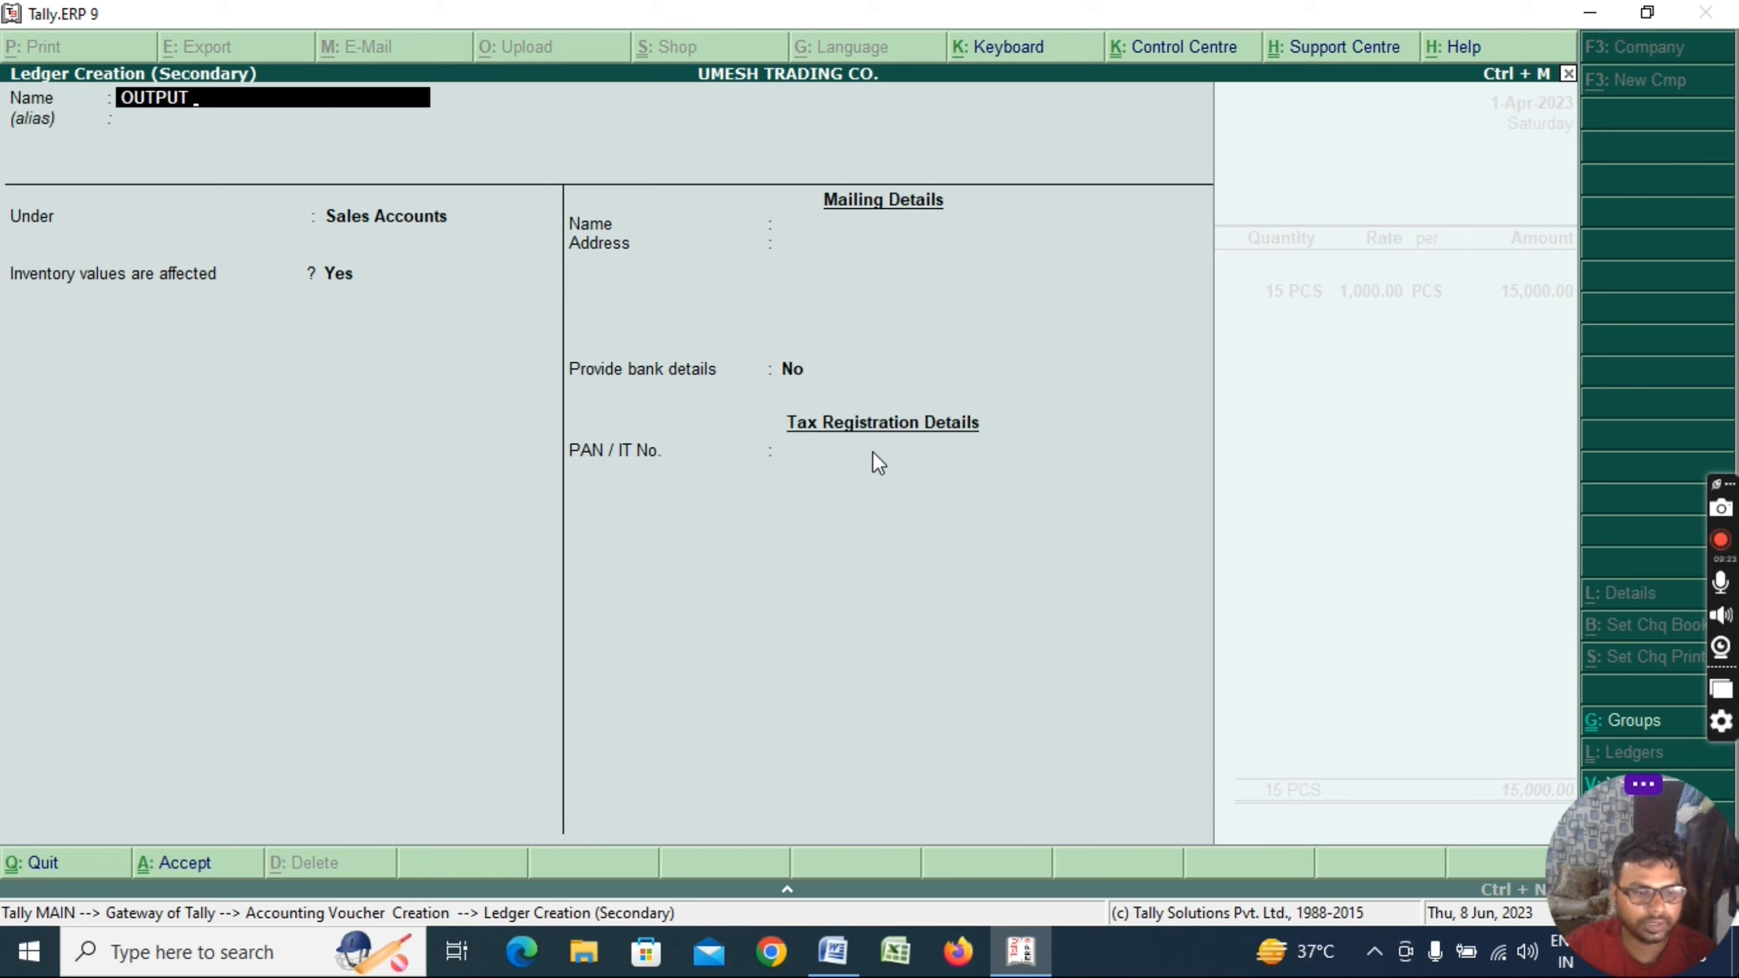
{"action": "type", "text": " IGST"}
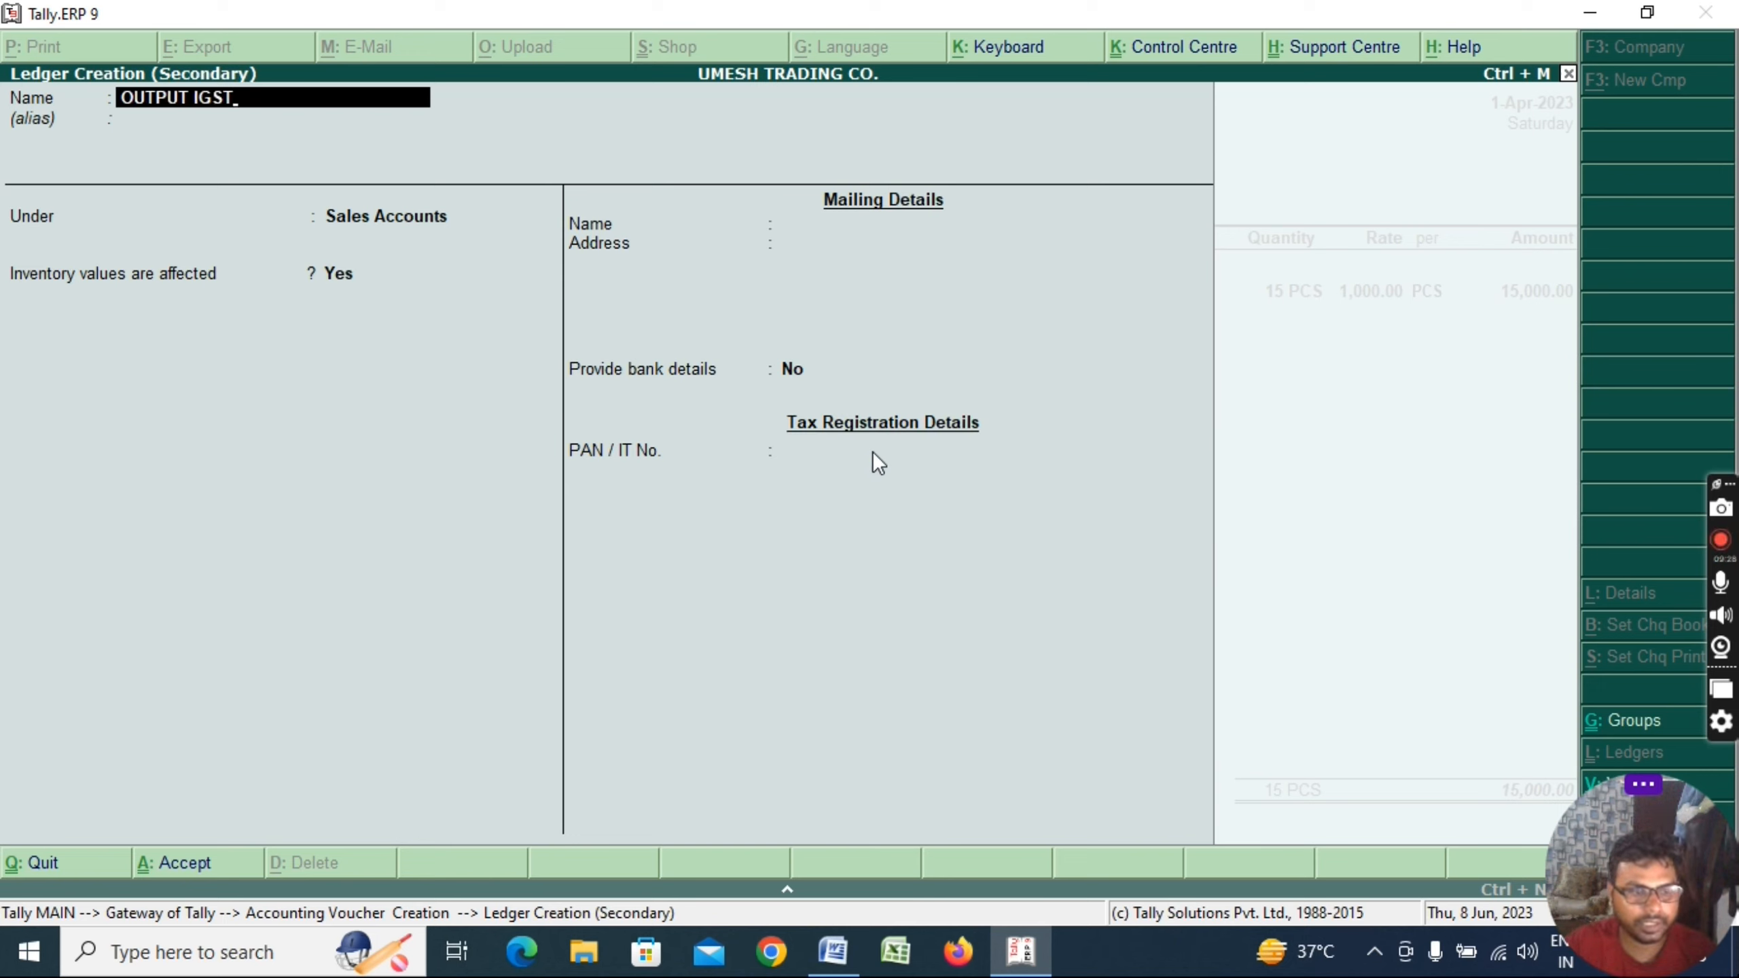
{"action": "type", "text": "@18%"}
{"action": "key", "text": "Return"}
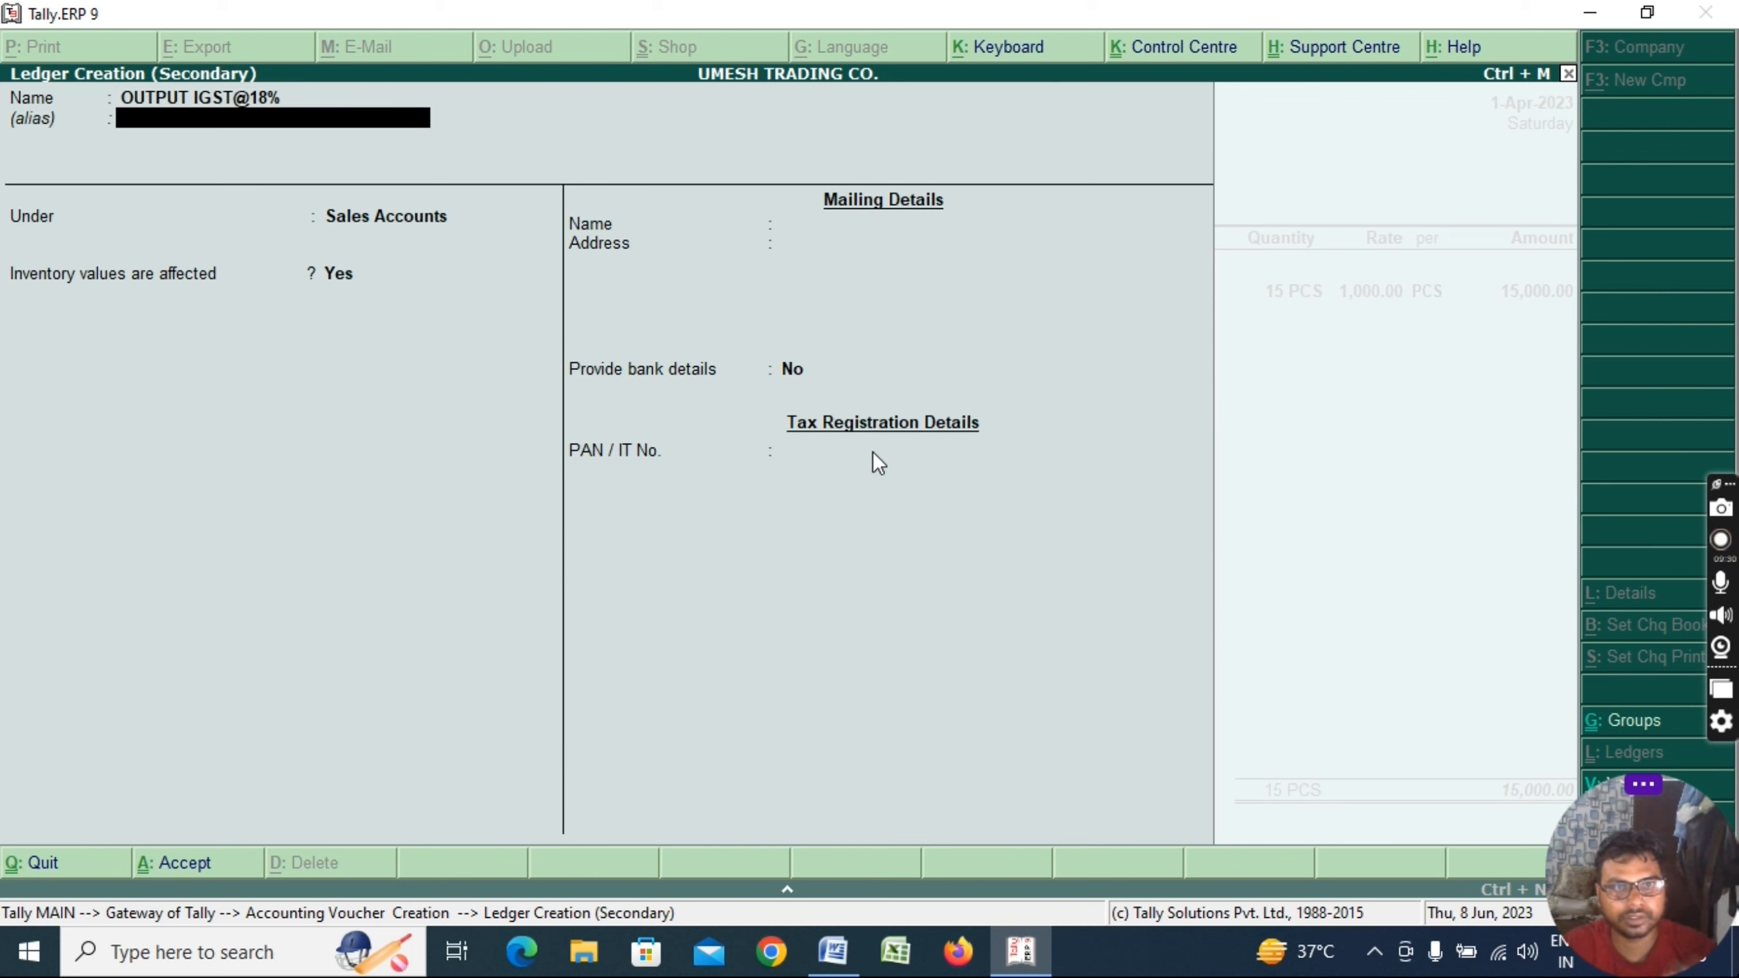
{"action": "key", "text": "Return"}
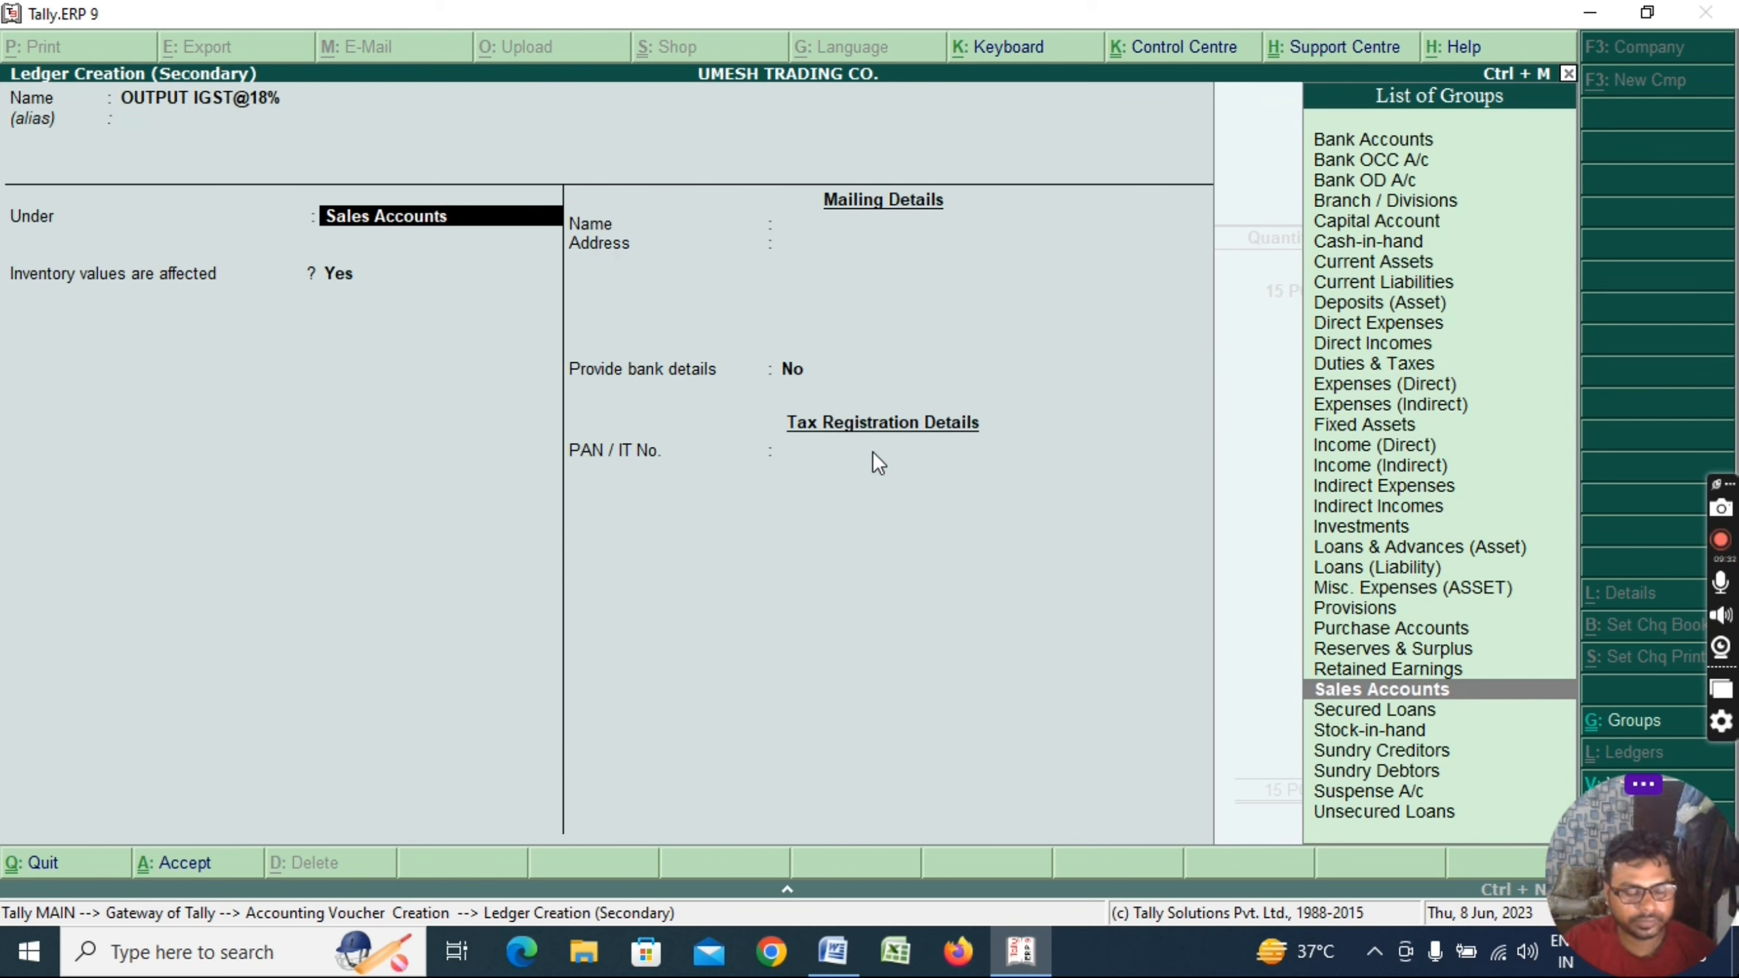
{"action": "type", "text": "D"}
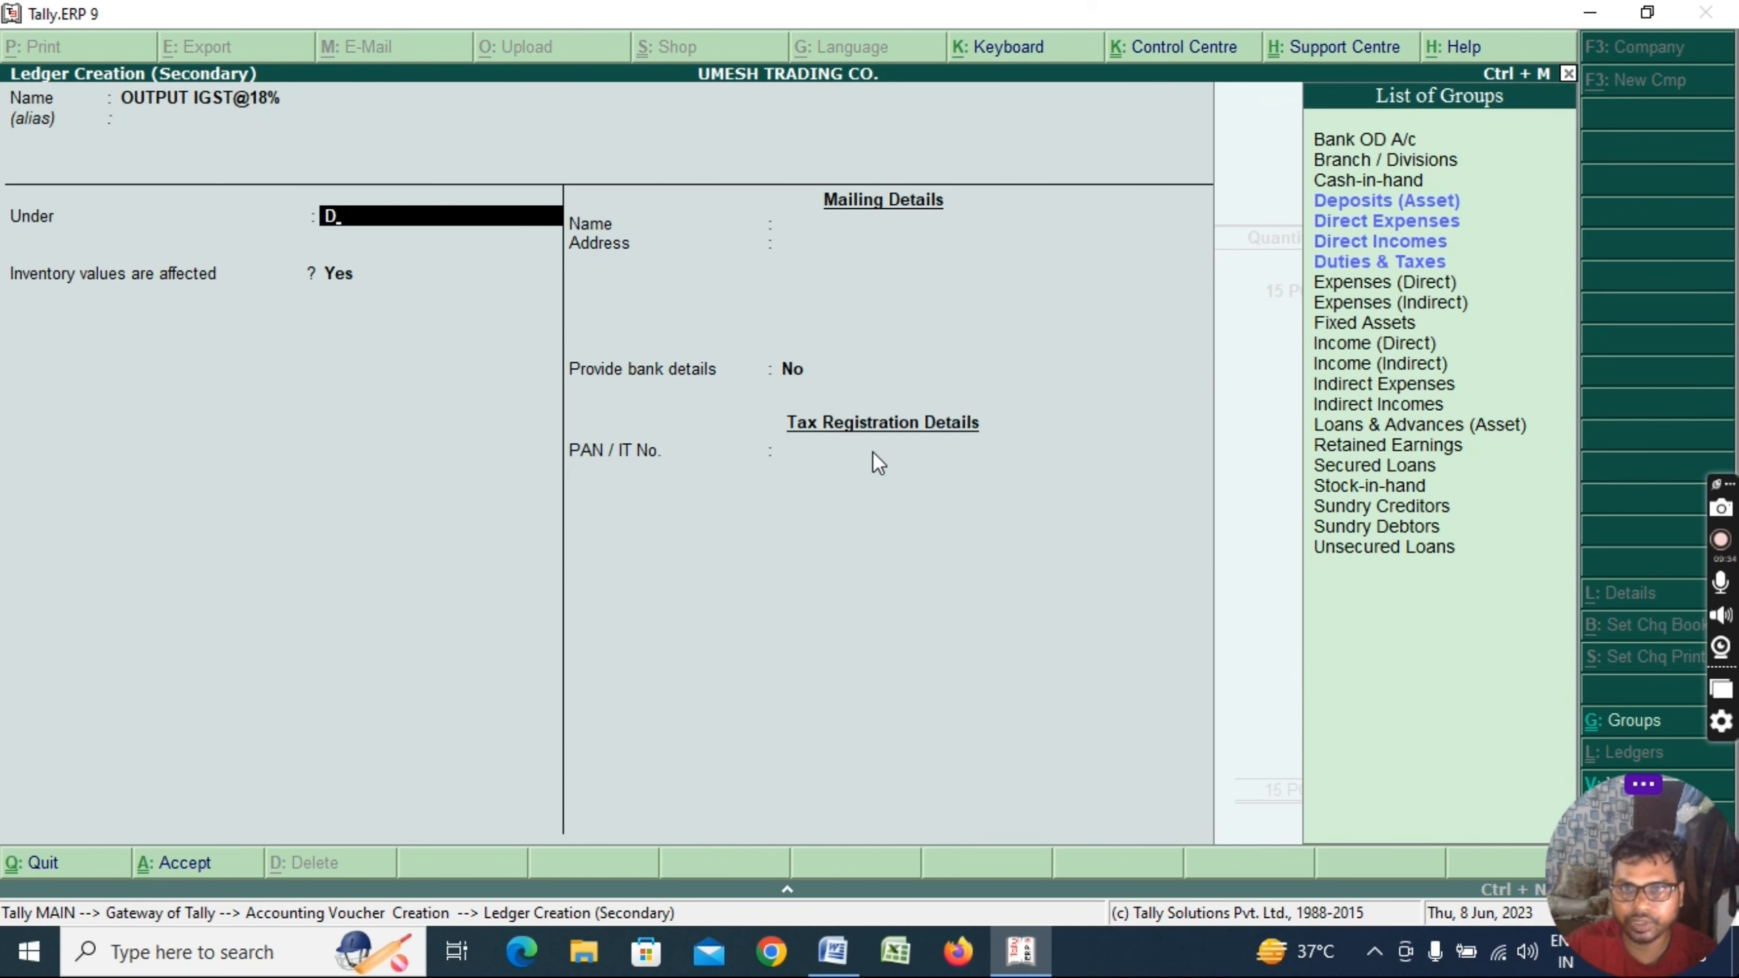
{"action": "key", "text": "Down"}
{"action": "key", "text": "Down"}
{"action": "key", "text": "Down"}
{"action": "key", "text": "Return"}
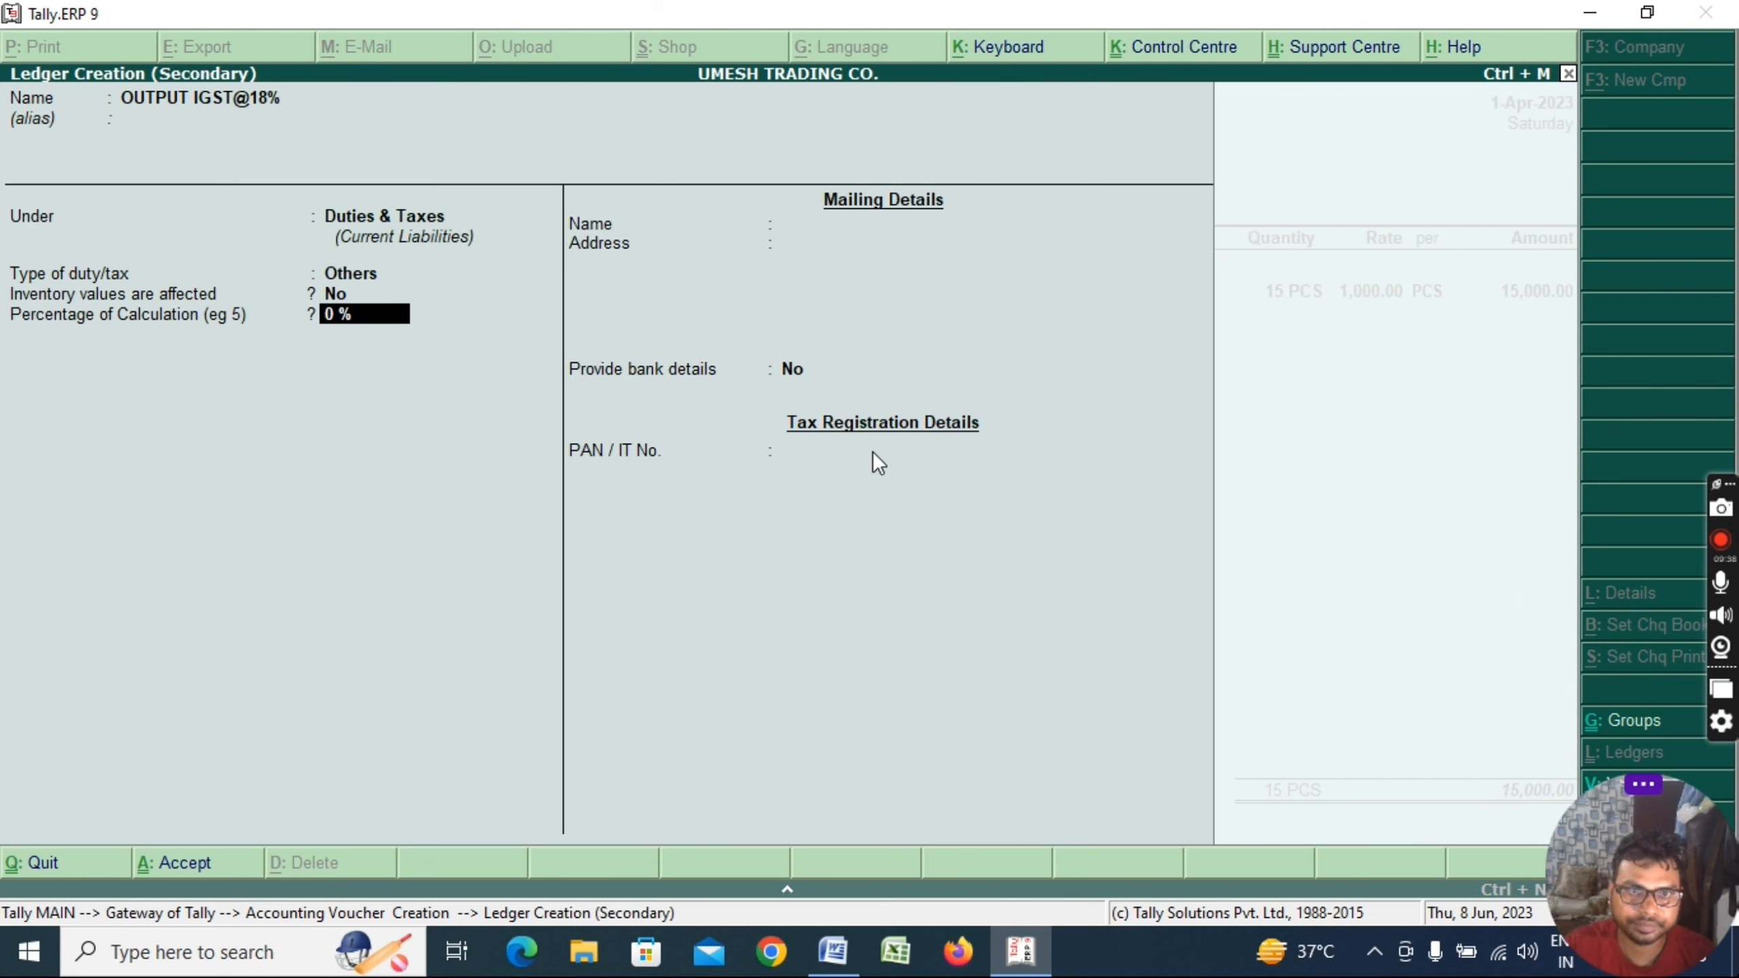
Set duty type Others, 18% rate On Total Sales, rounding Not Applicable, and save the ledger
{"action": "key", "text": "Return"}
{"action": "key", "text": "Return"}
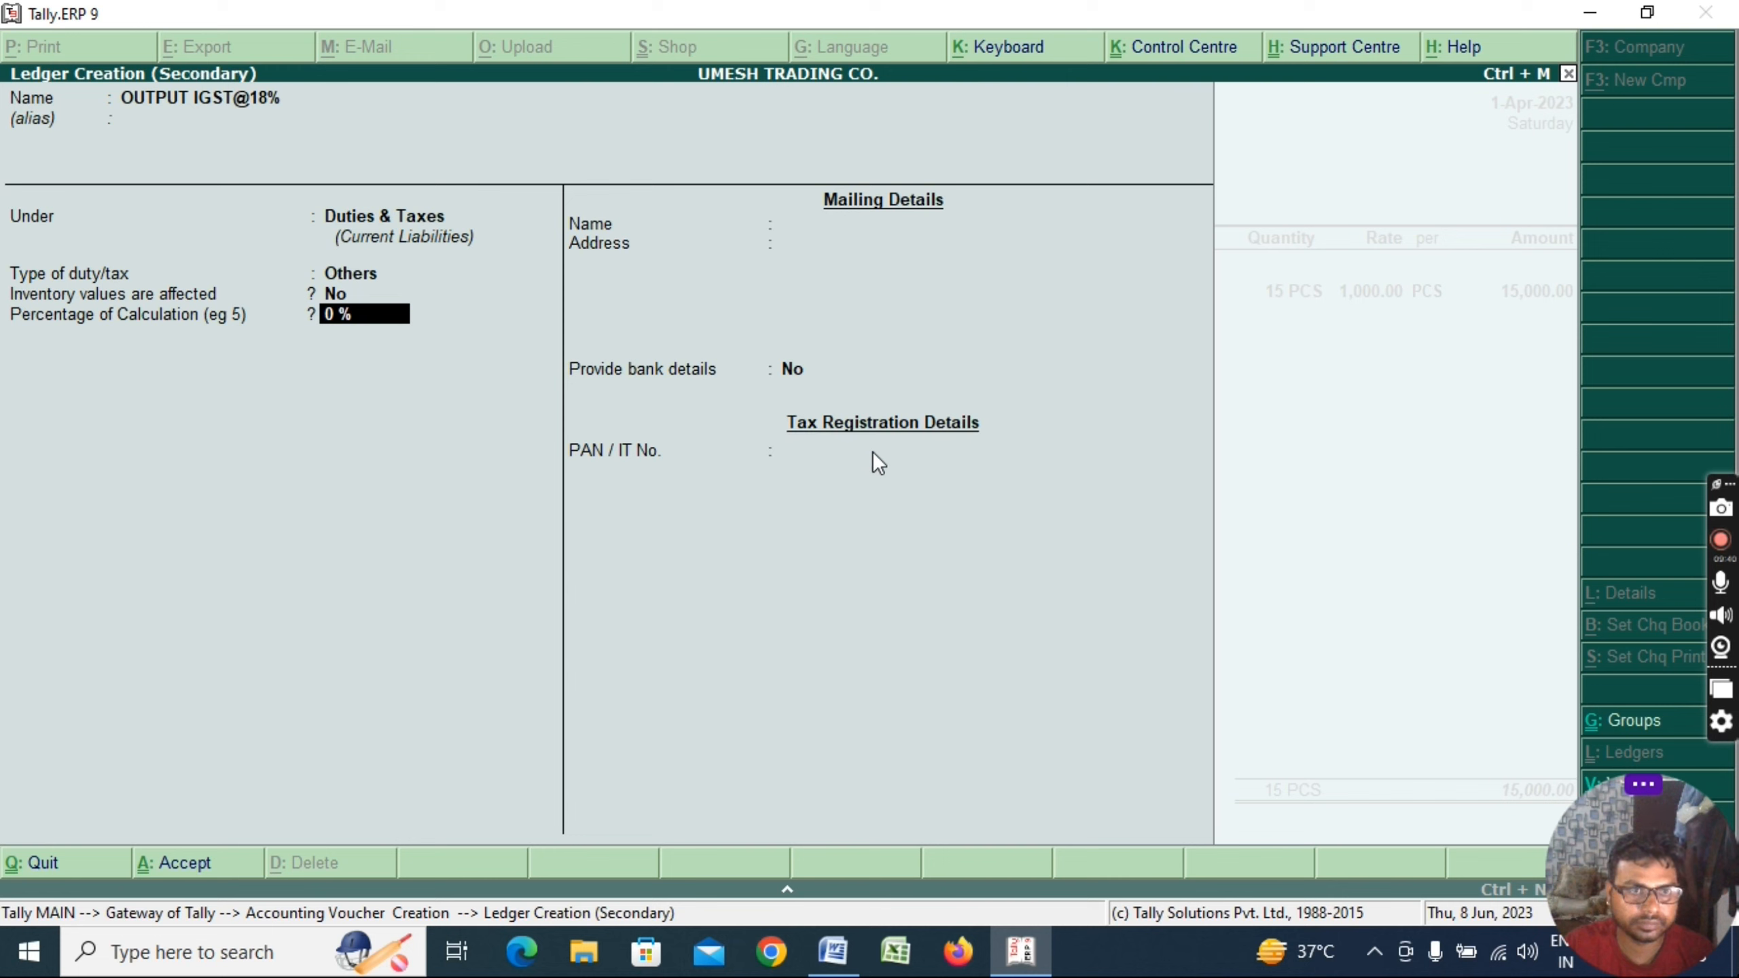
{"action": "key", "text": "BackSpace"}
{"action": "type", "text": "18 %"}
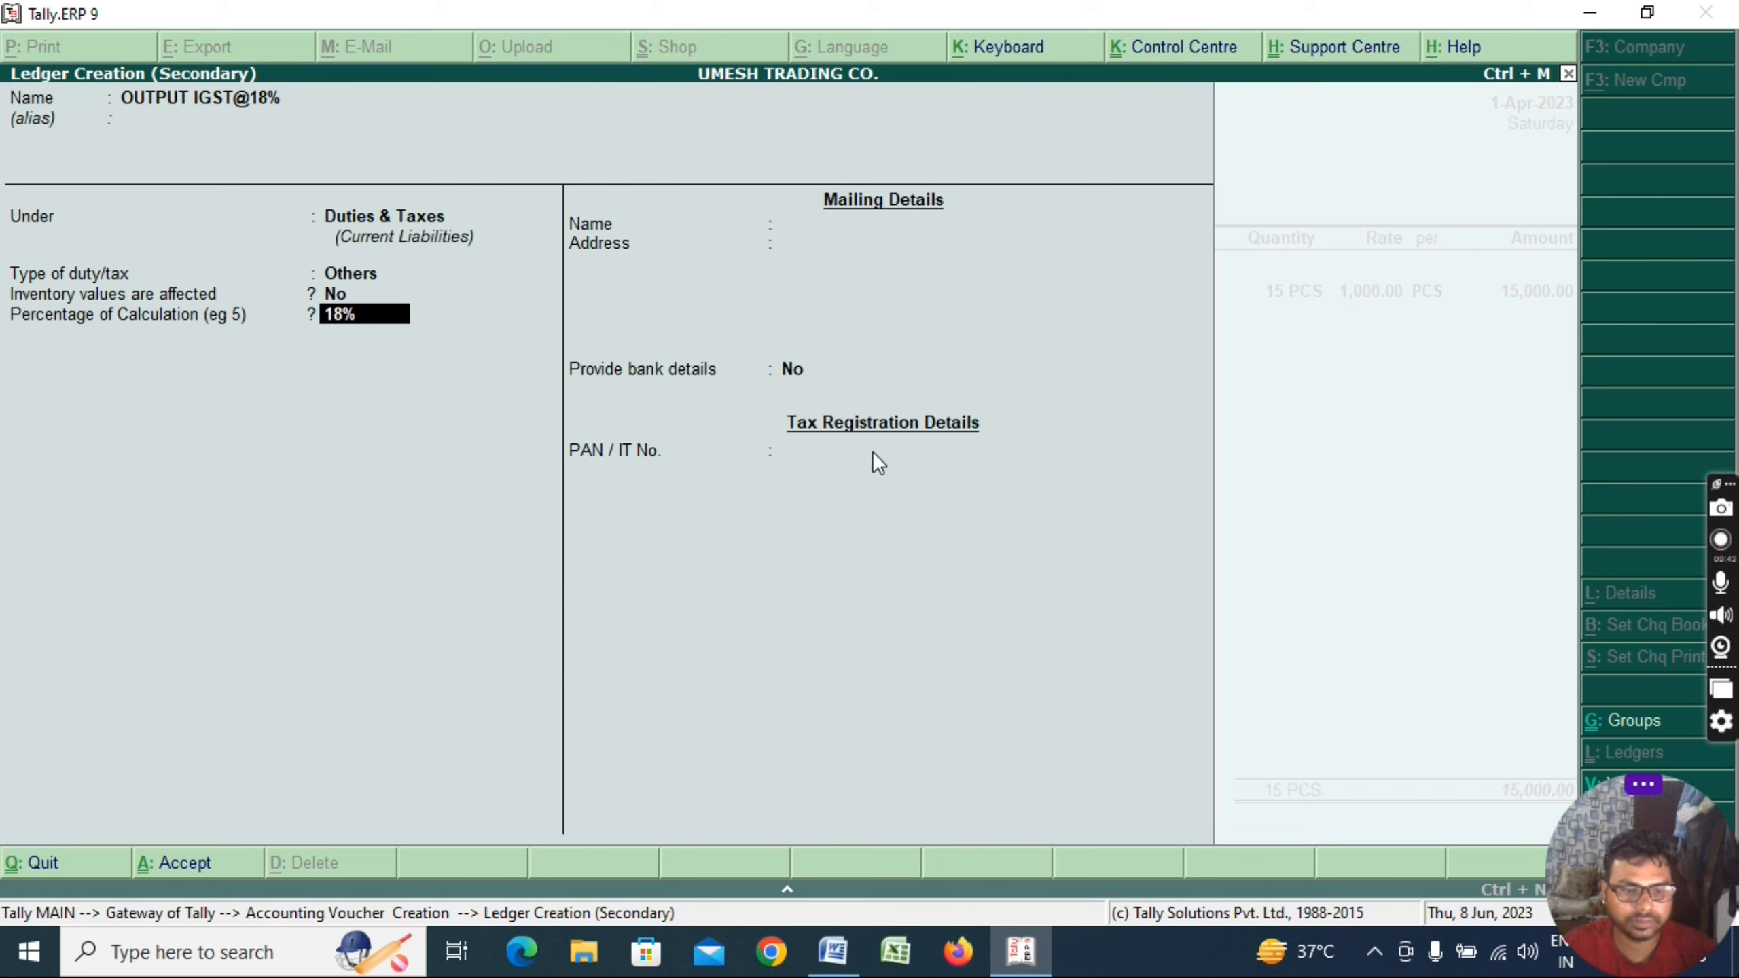
{"action": "key", "text": "Return"}
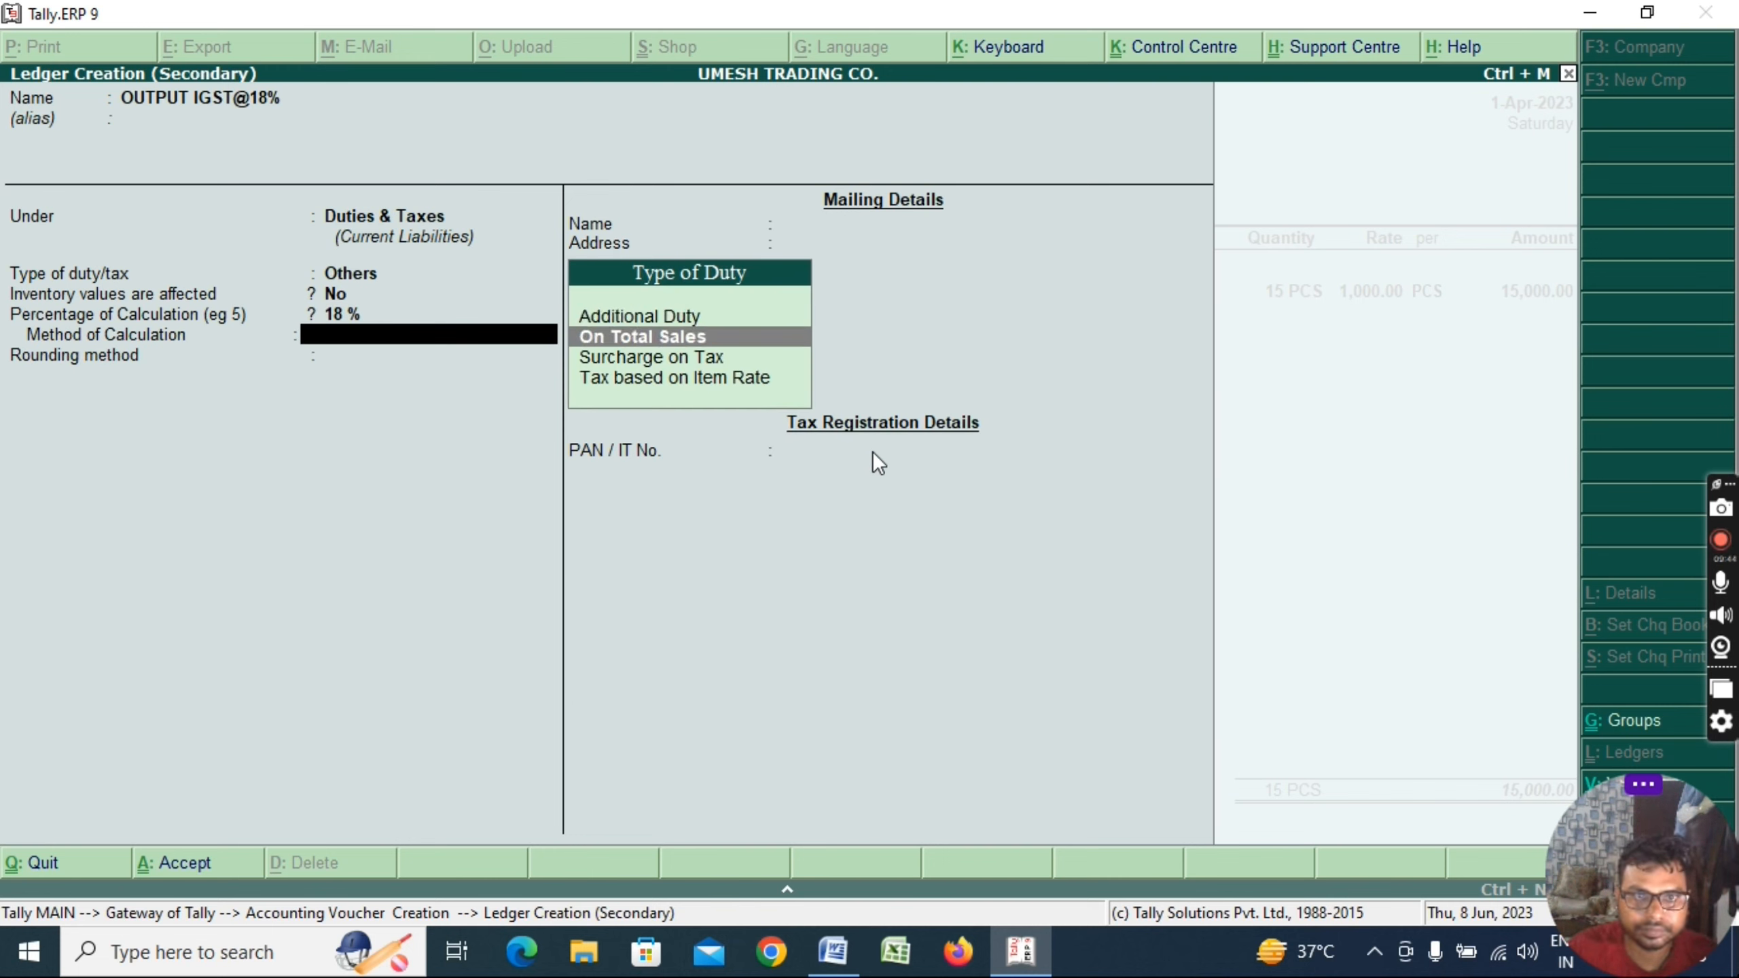
{"action": "key", "text": "Up"}
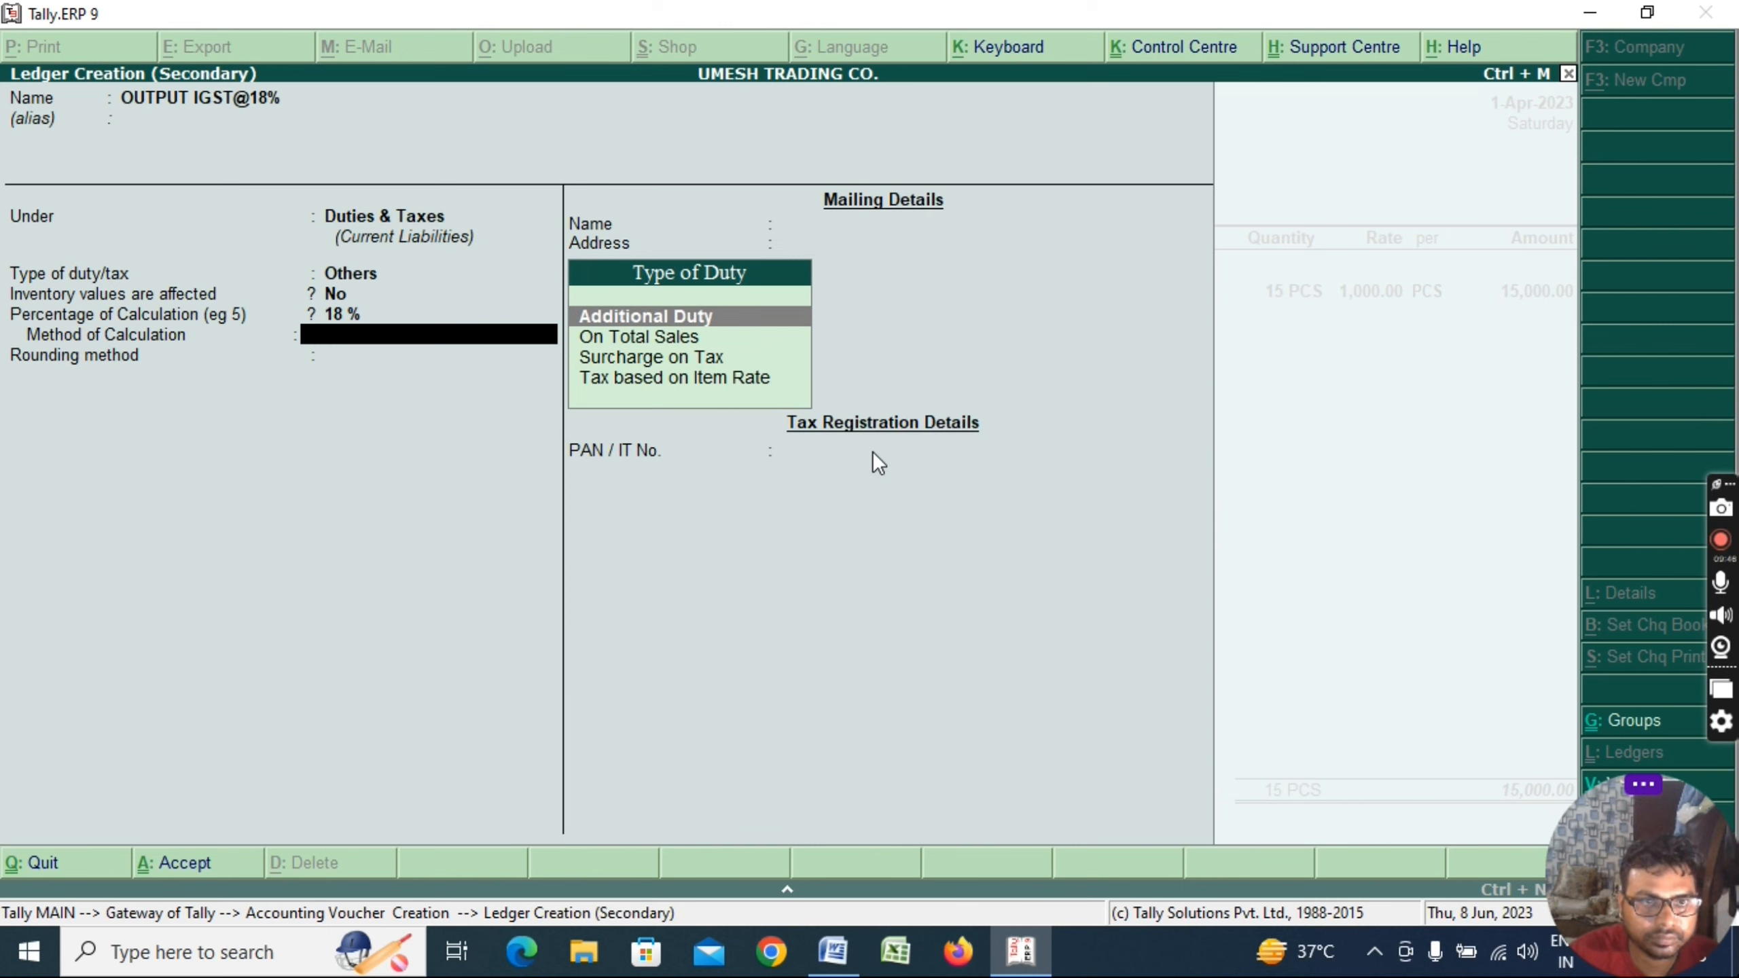
{"action": "key", "text": "Down"}
{"action": "key", "text": "Return"}
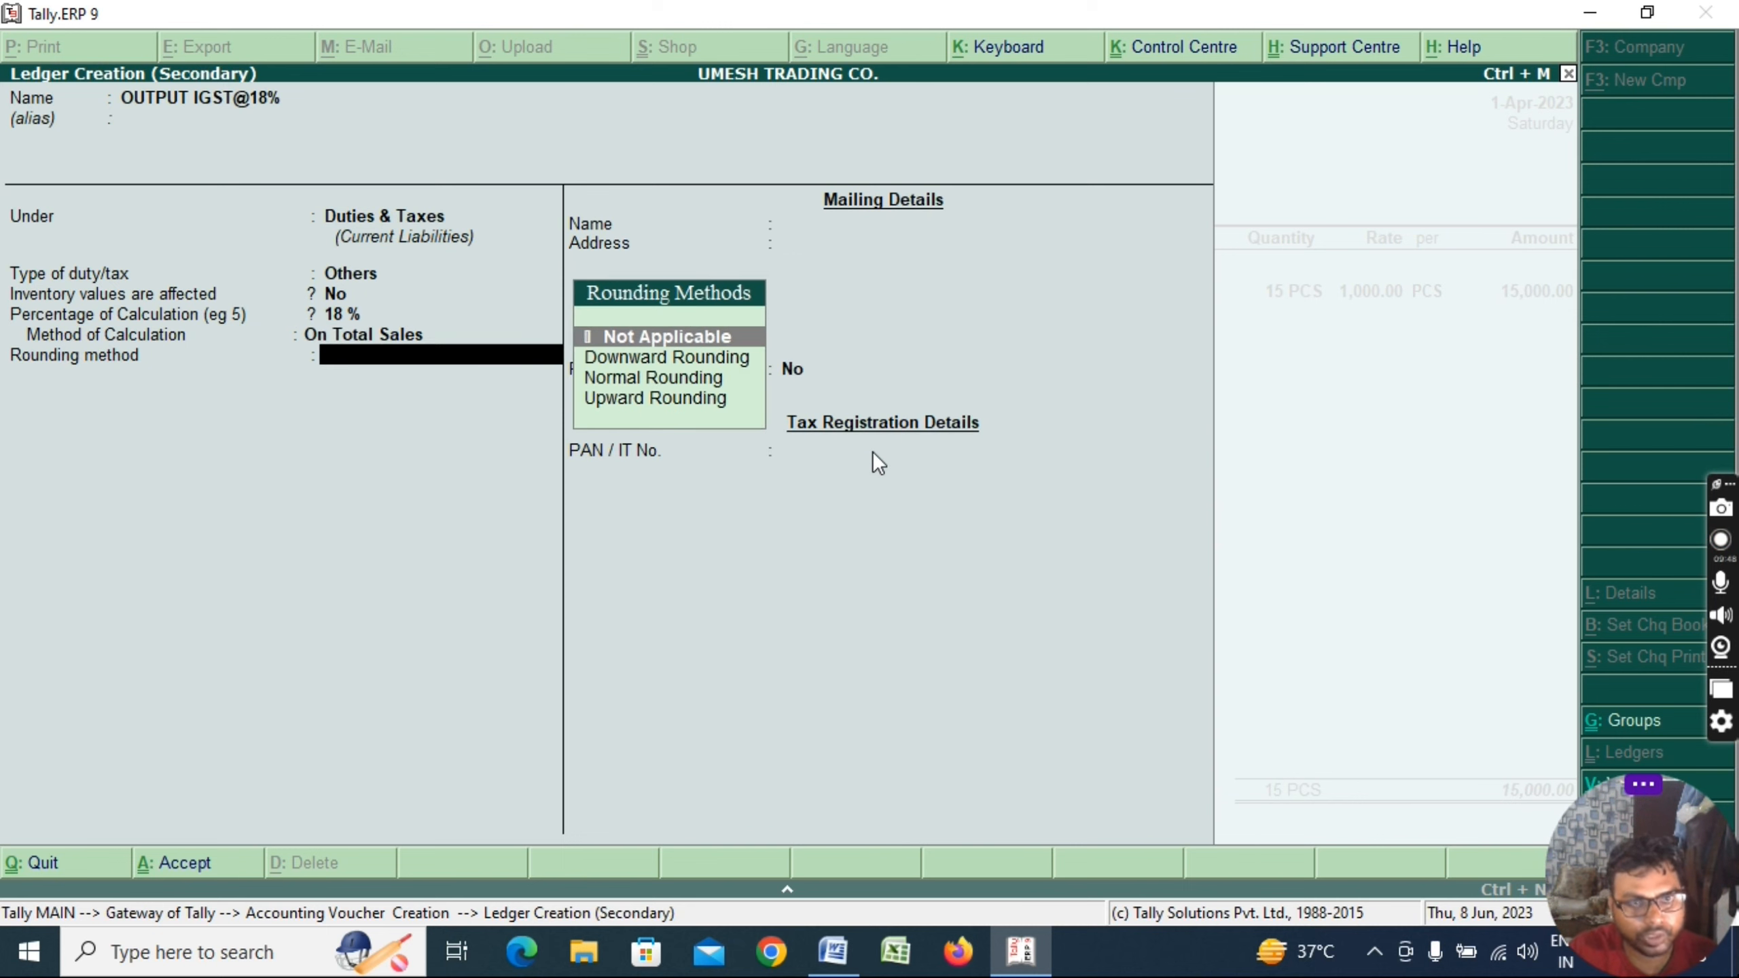
{"action": "key", "text": "Return"}
{"action": "key", "text": "Return"}
{"action": "key", "text": "Return"}
{"action": "key", "text": "Return"}
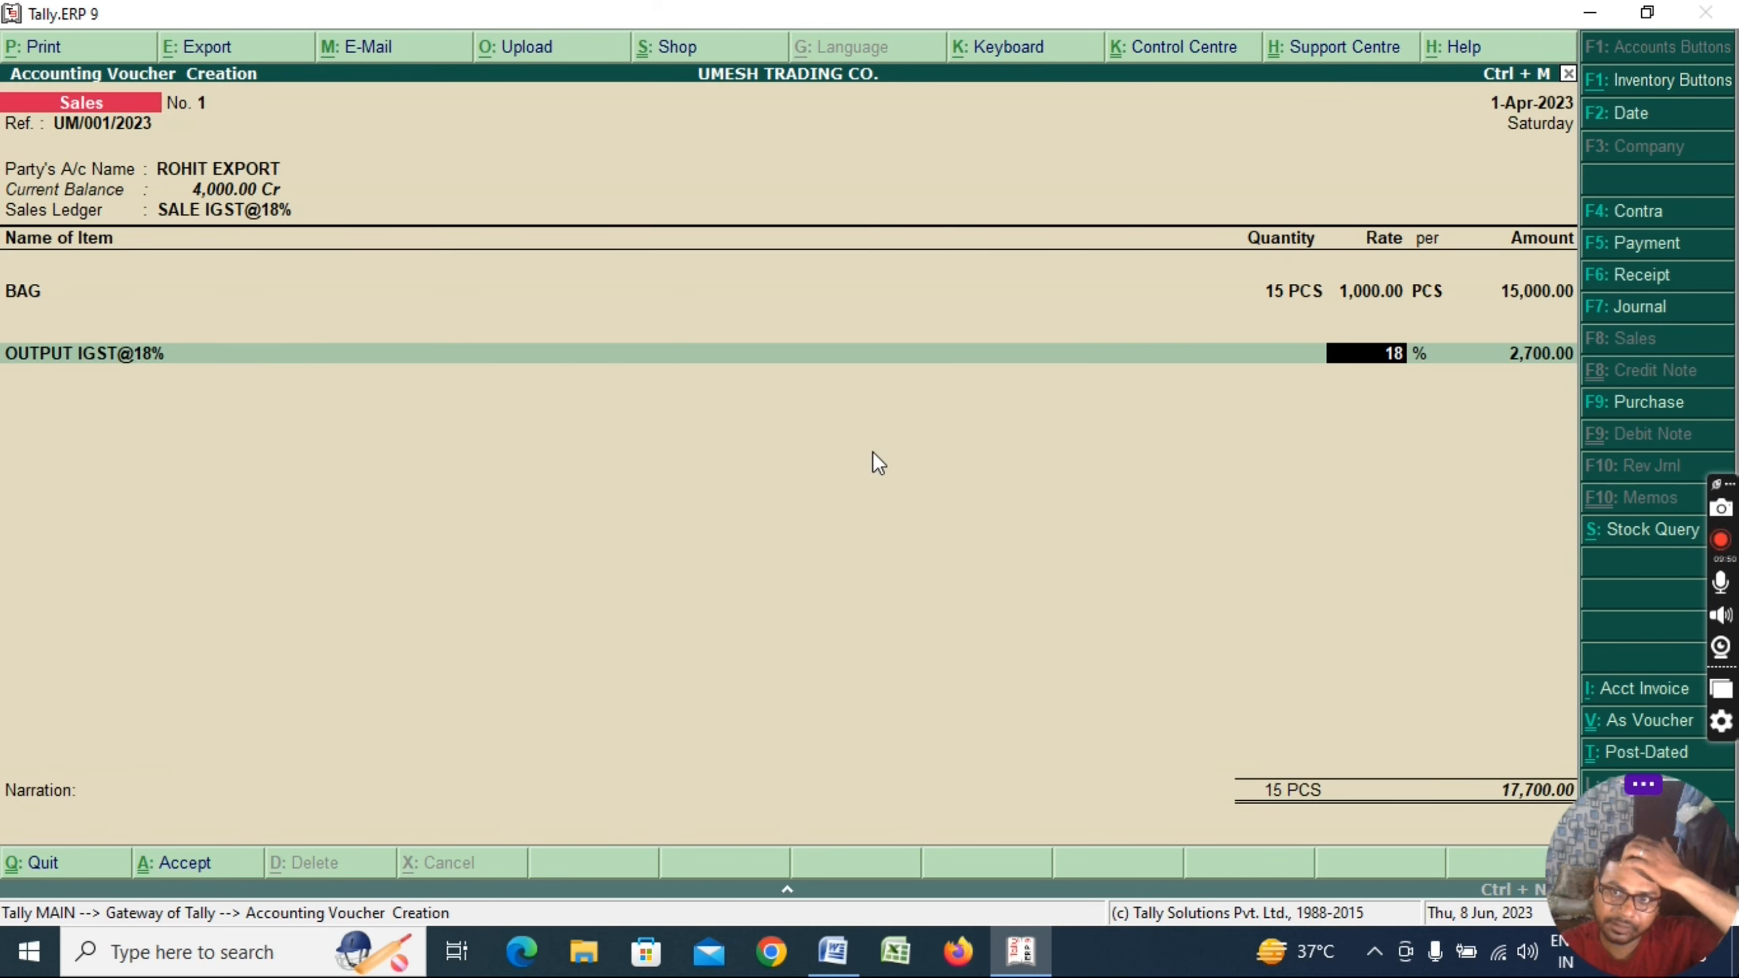
{"action": "key", "text": "Return"}
{"action": "key", "text": "Return"}
{"action": "key", "text": "Return"}
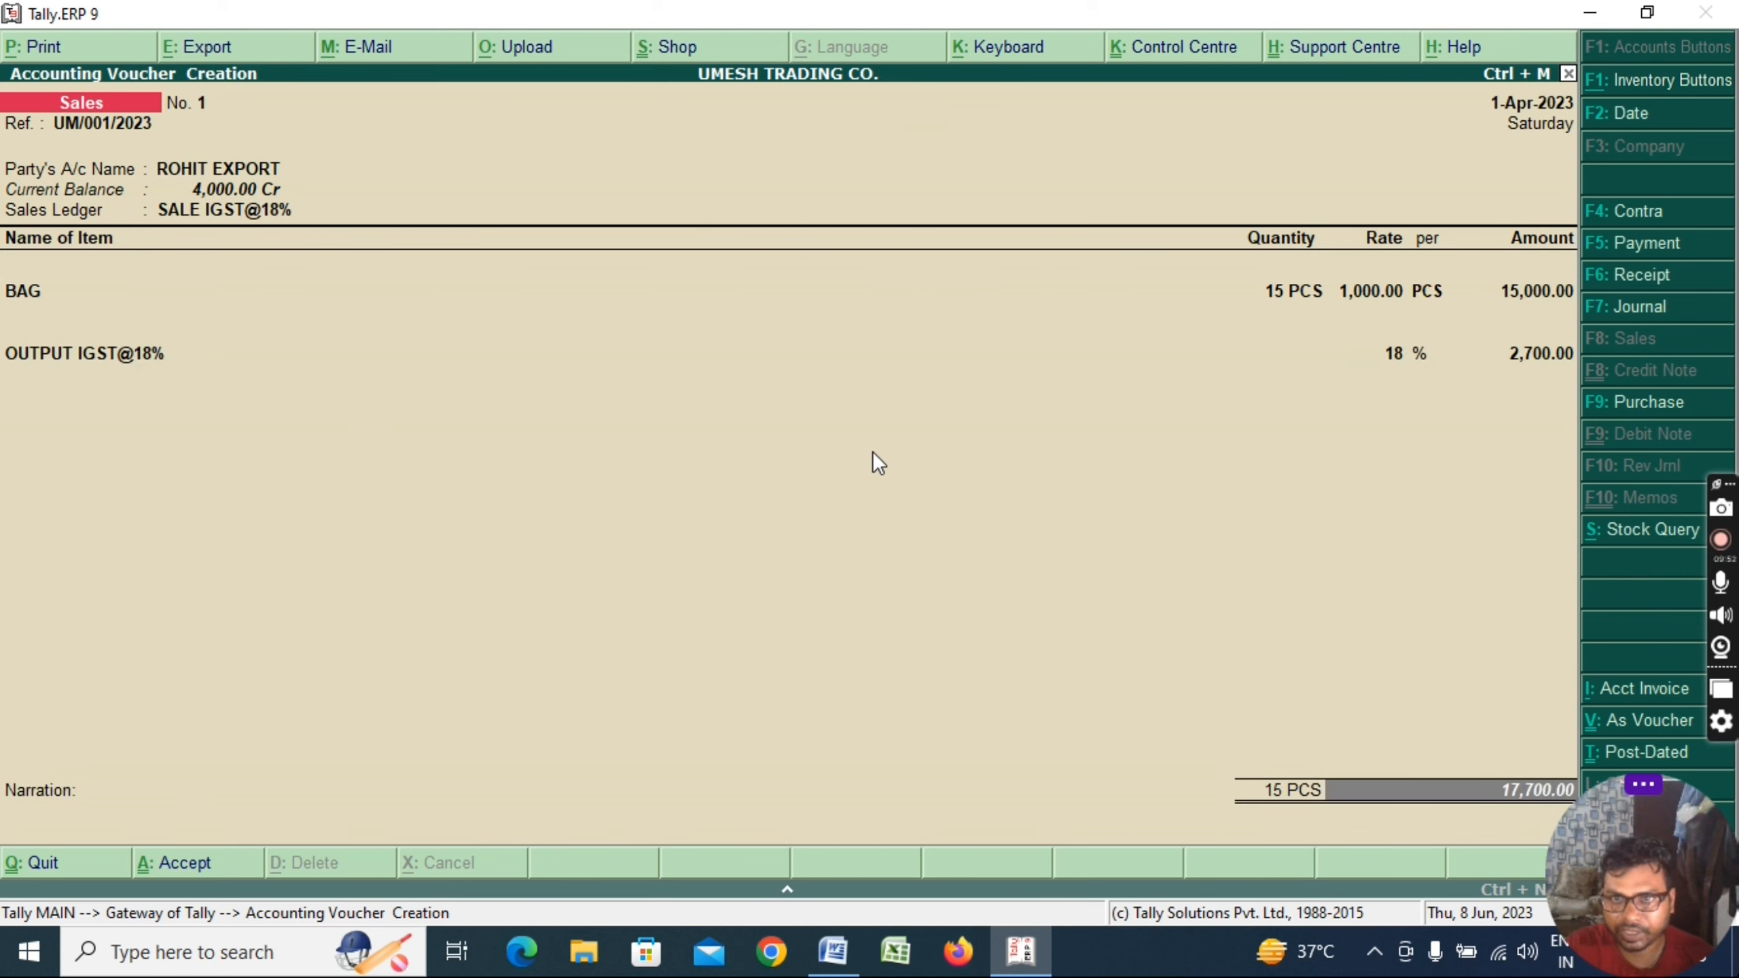
Add narration 'BILL NO - UM/001/2023' and accept the 17,700.00 sales voucher
{"action": "type", "text": "BILL NO -"}
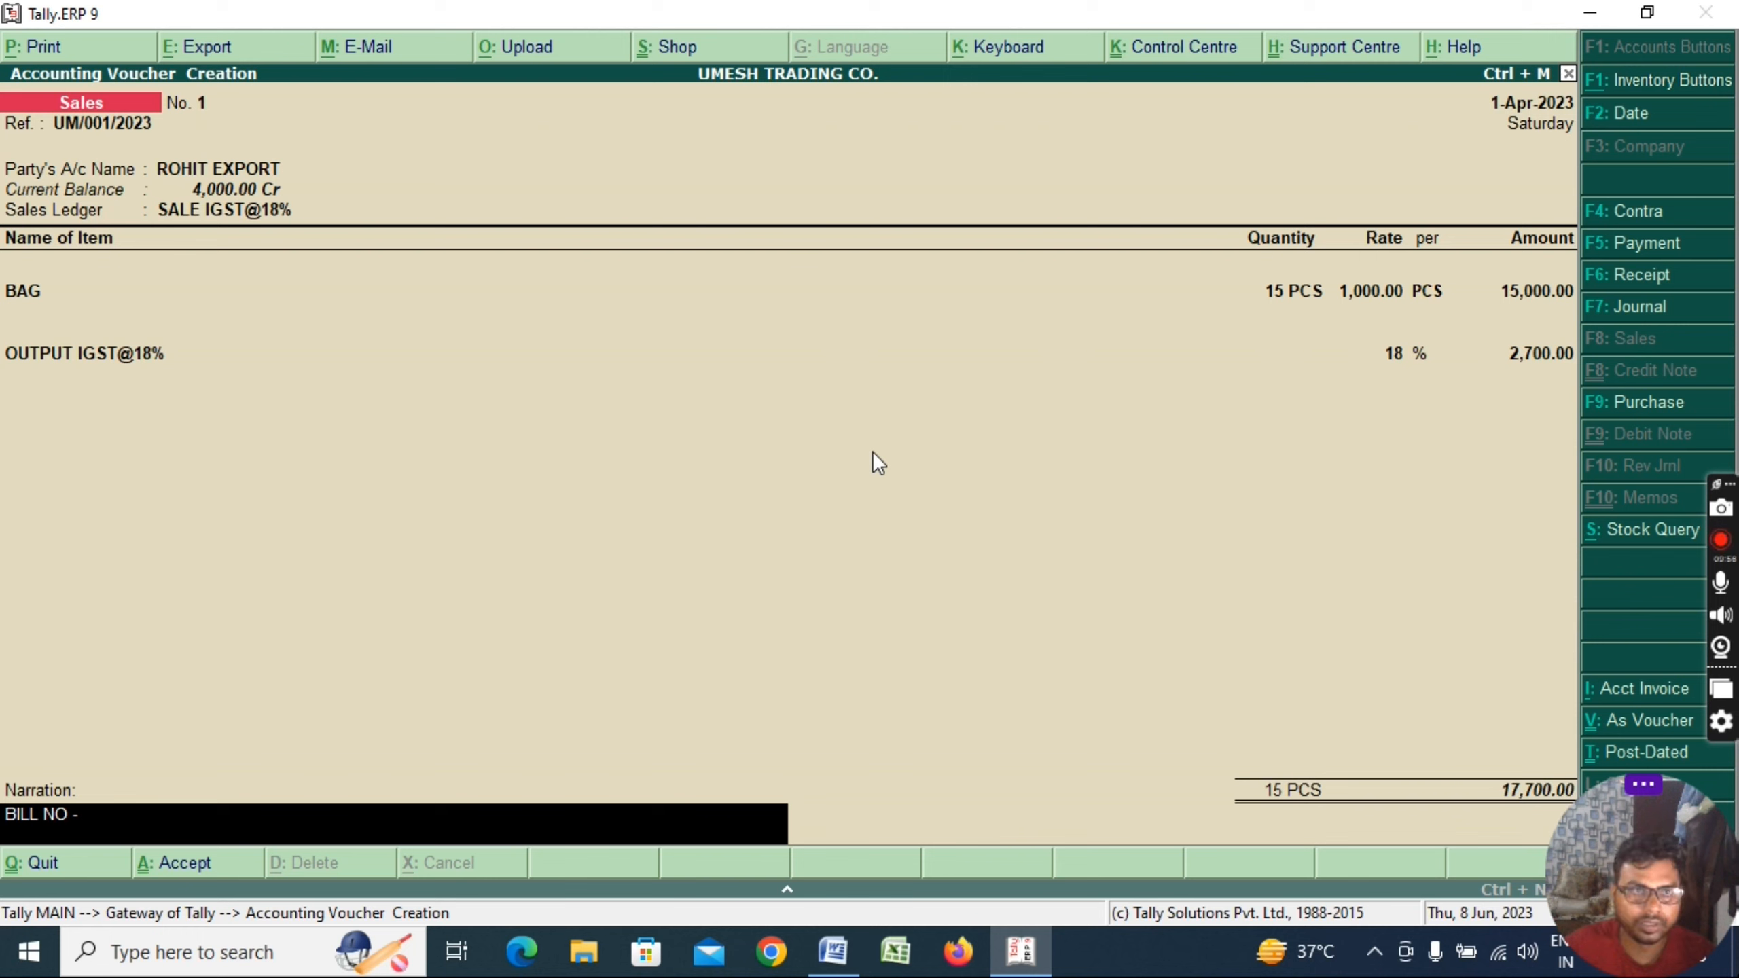
{"action": "type", "text": "  UM/"}
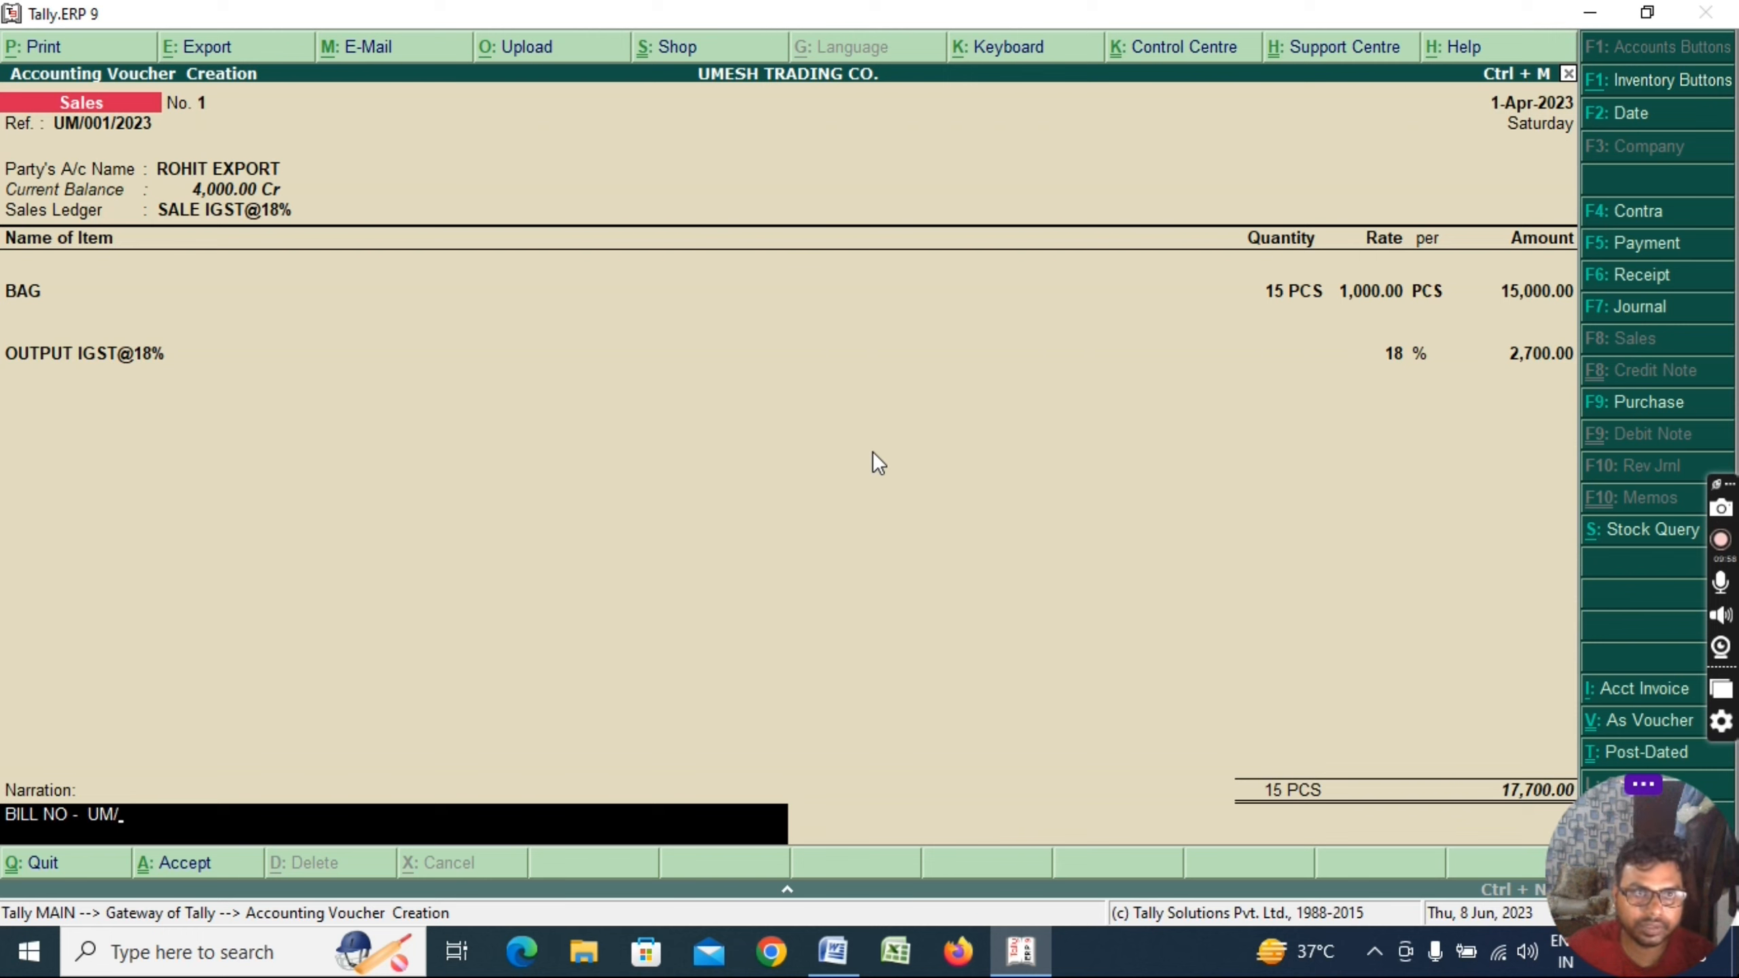
{"action": "type", "text": "001/22"}
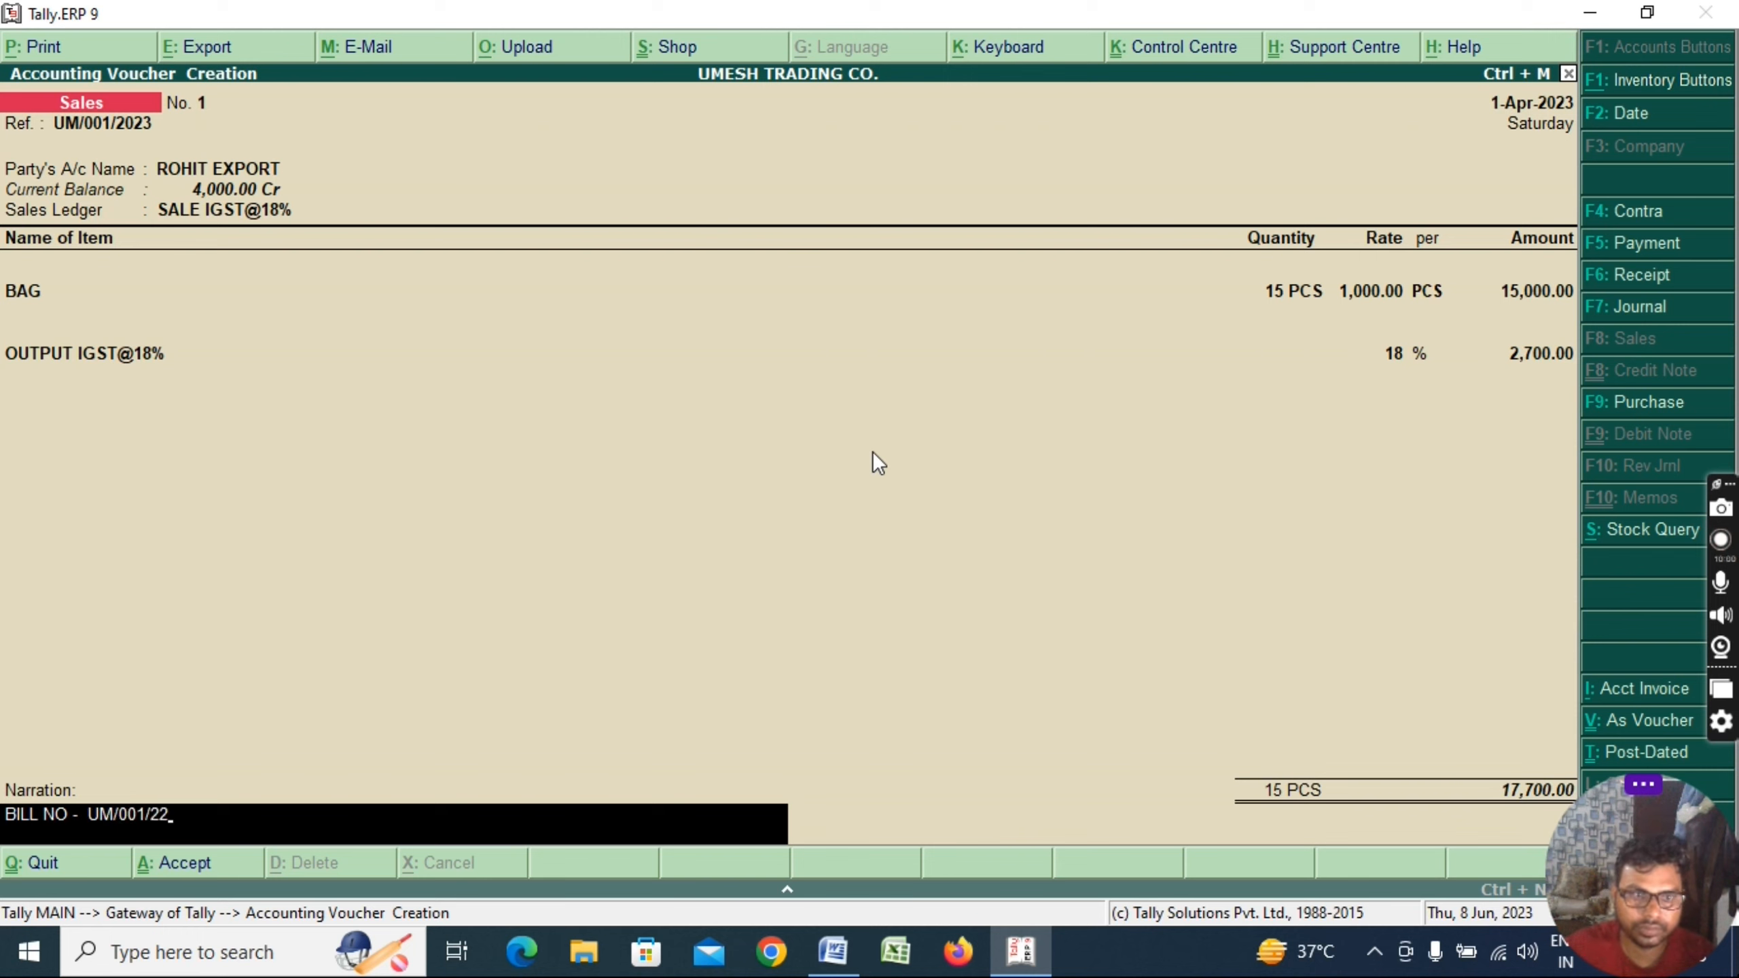
{"action": "key", "text": "BackSpace"}
{"action": "type", "text": "023"}
{"action": "key", "text": "Return"}
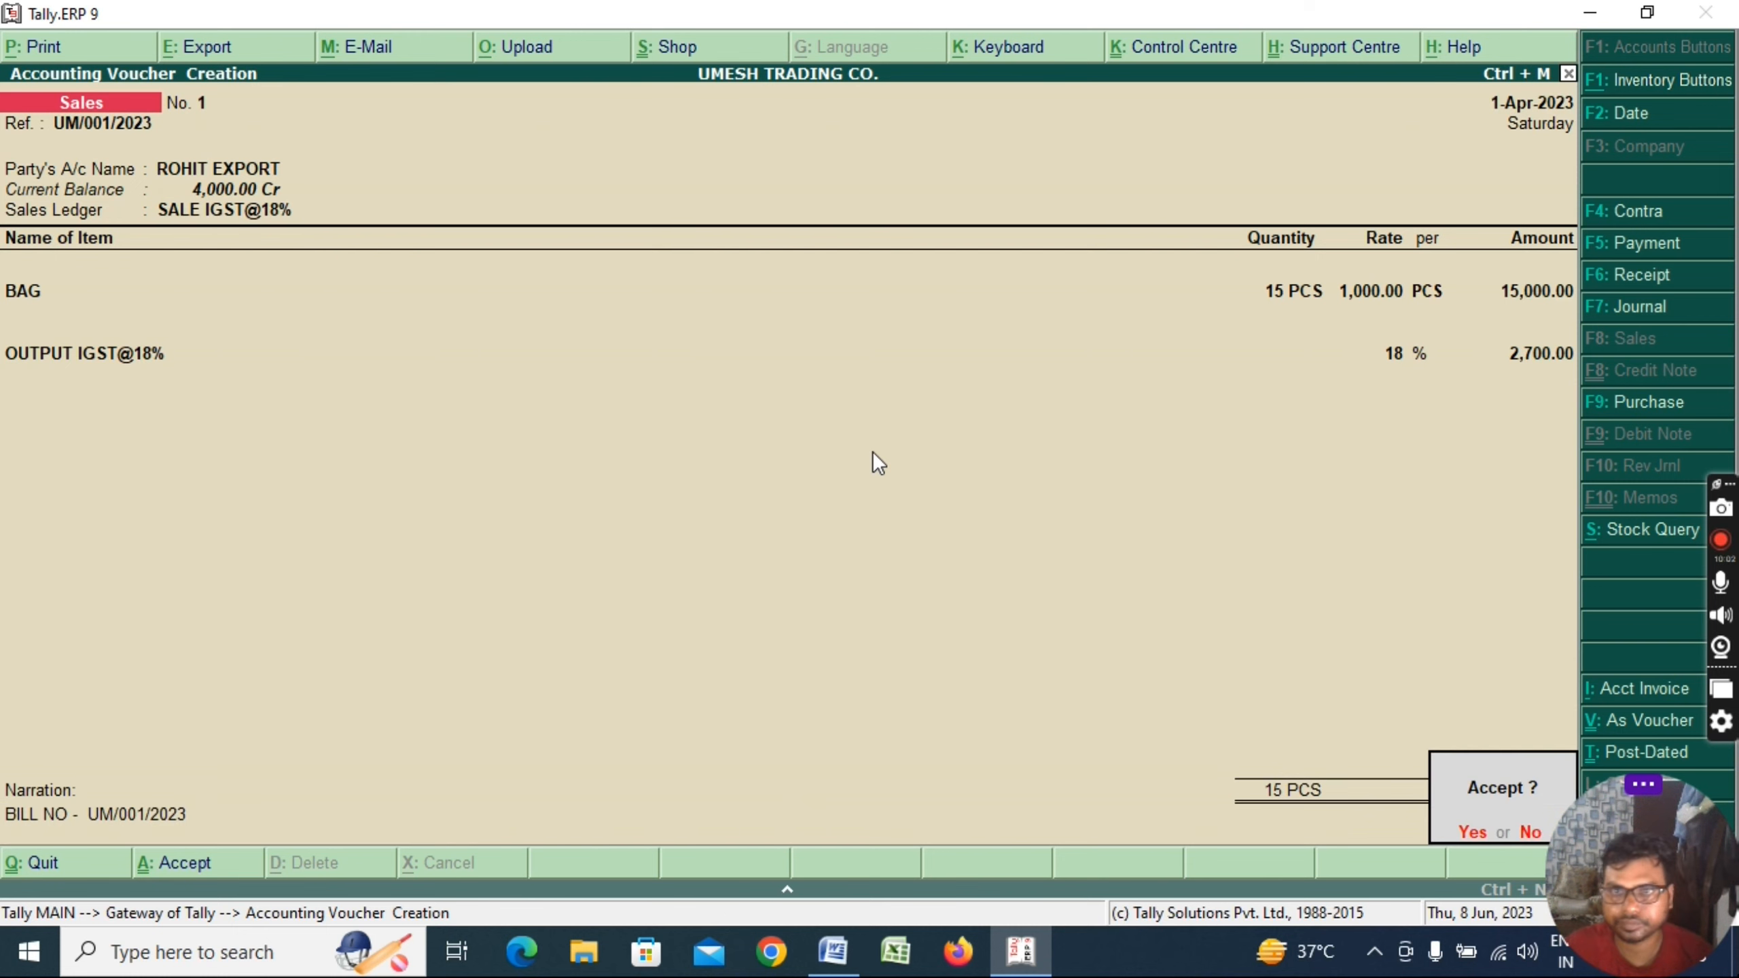
{"action": "key", "text": "Return"}
Make the SALE VOUCHER checklist line bold and red in Word
{"action": "key", "text": "alt+Tab"}
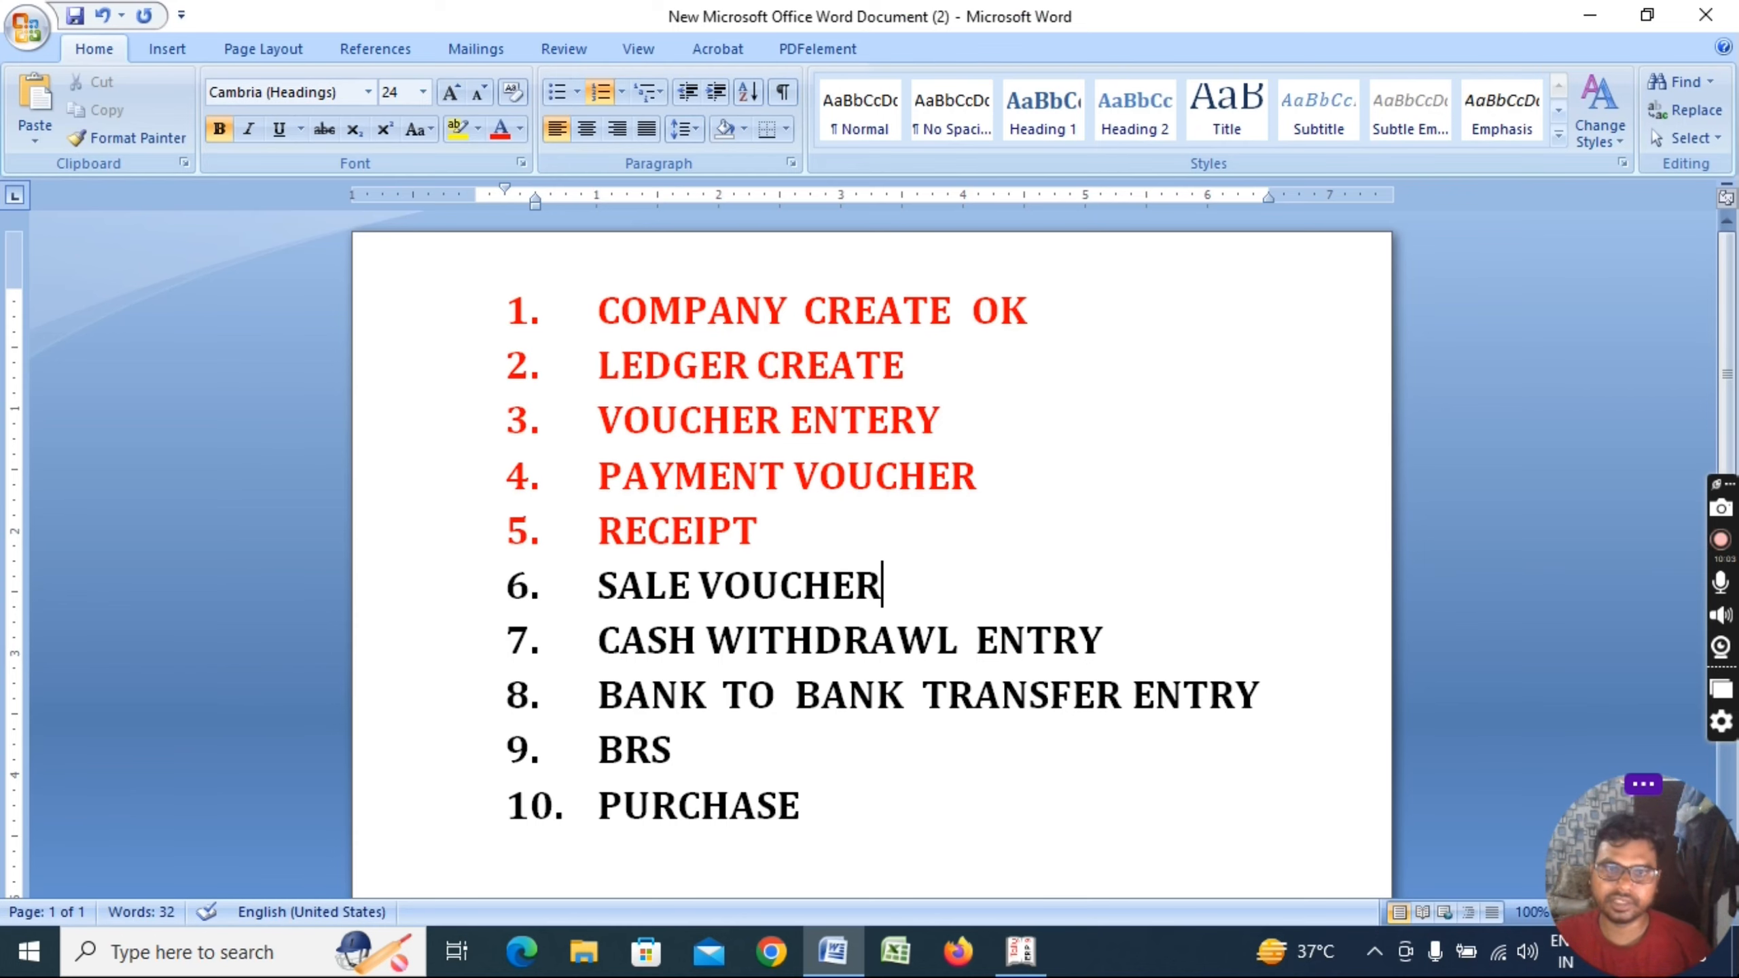
{"action": "triple_click", "coordinate": [614, 597]}
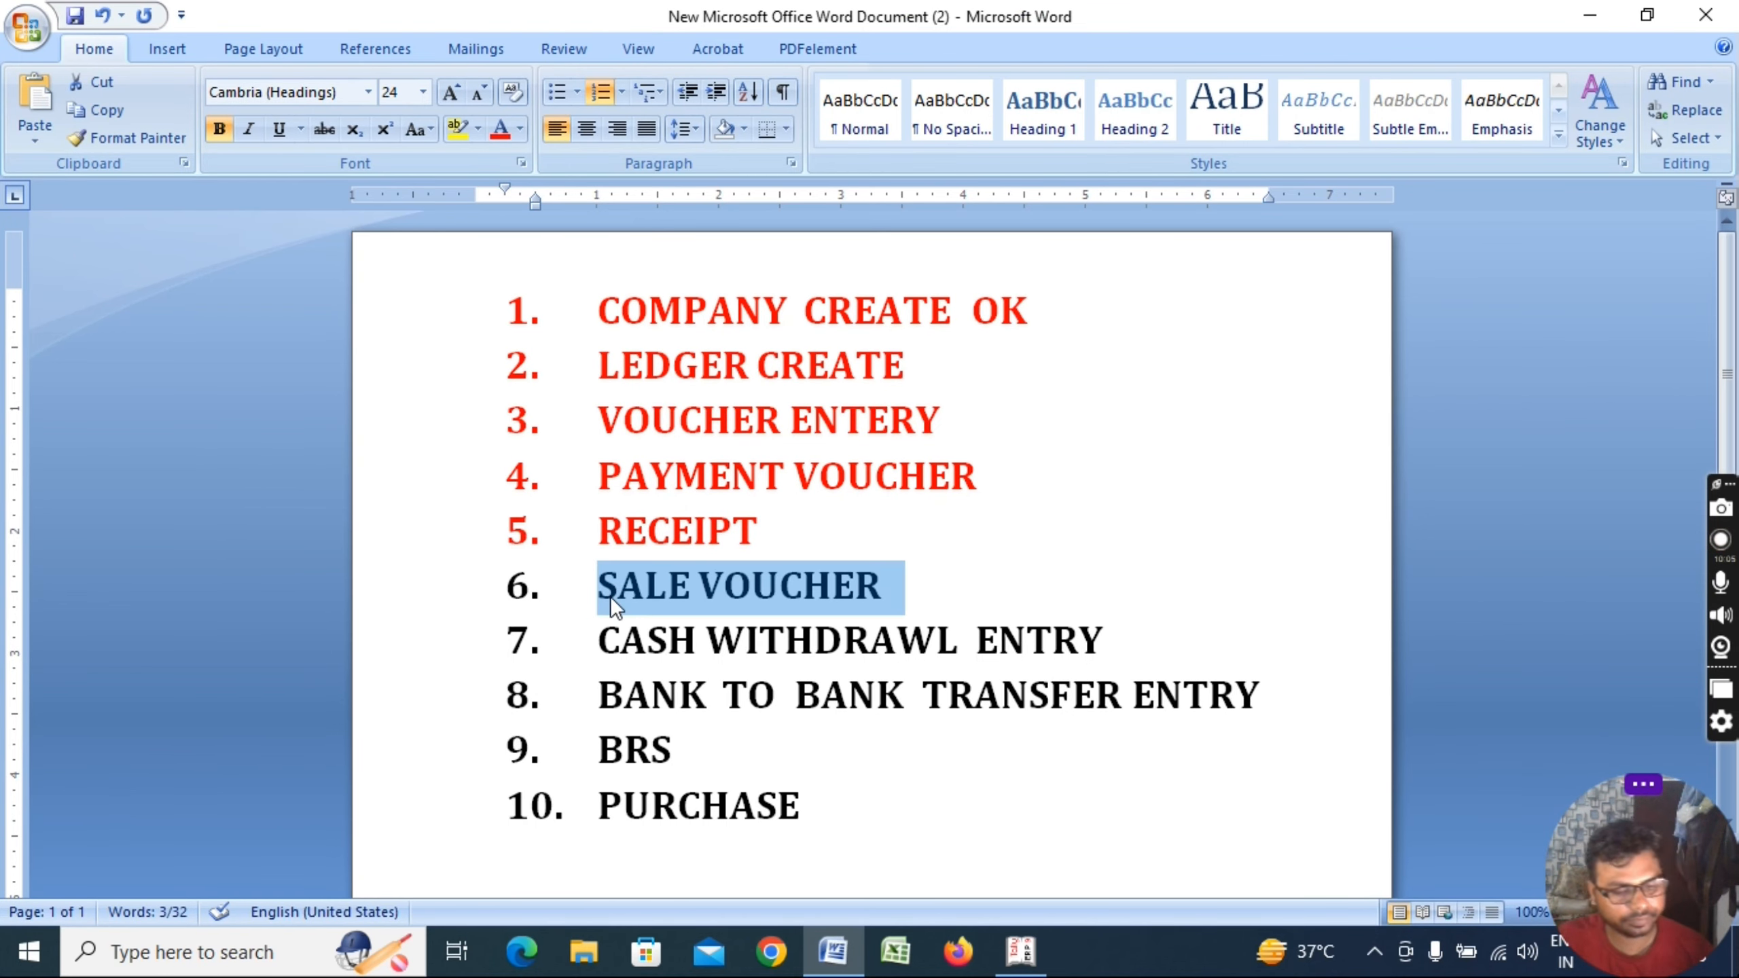
{"action": "key", "text": "ctrl+b"}
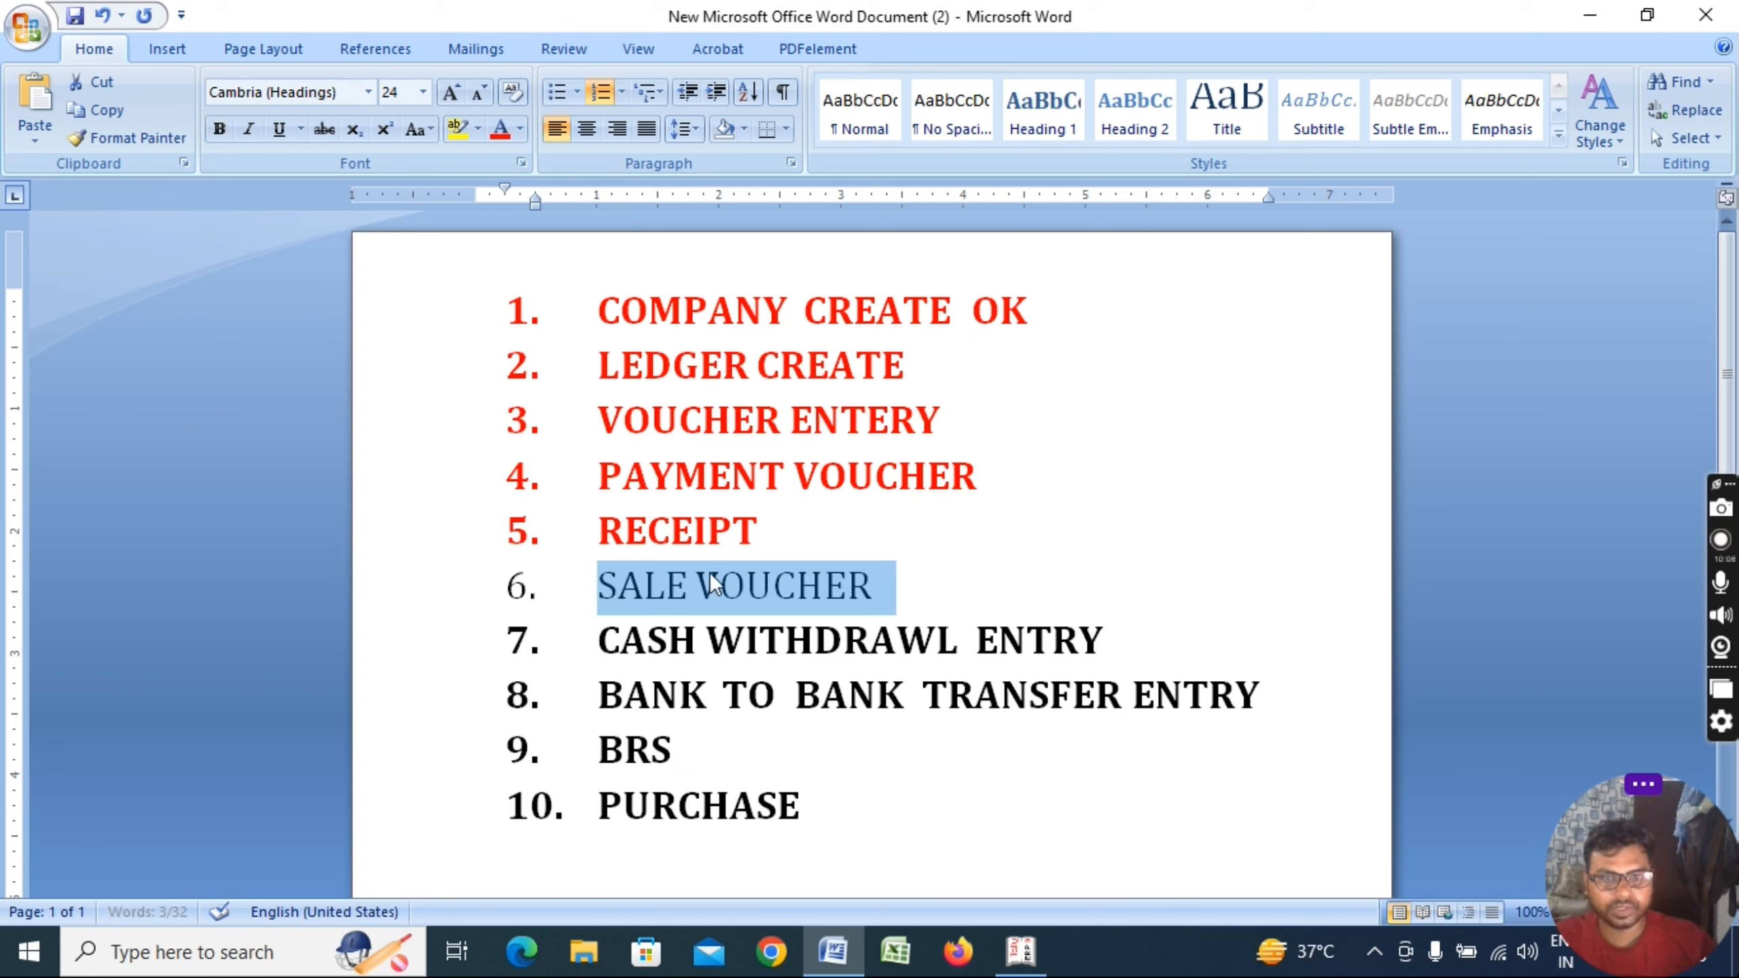
{"action": "left_click", "coordinate": [904, 579]}
{"action": "triple_click", "coordinate": [665, 586]}
{"action": "key", "text": "ctrl+b"}
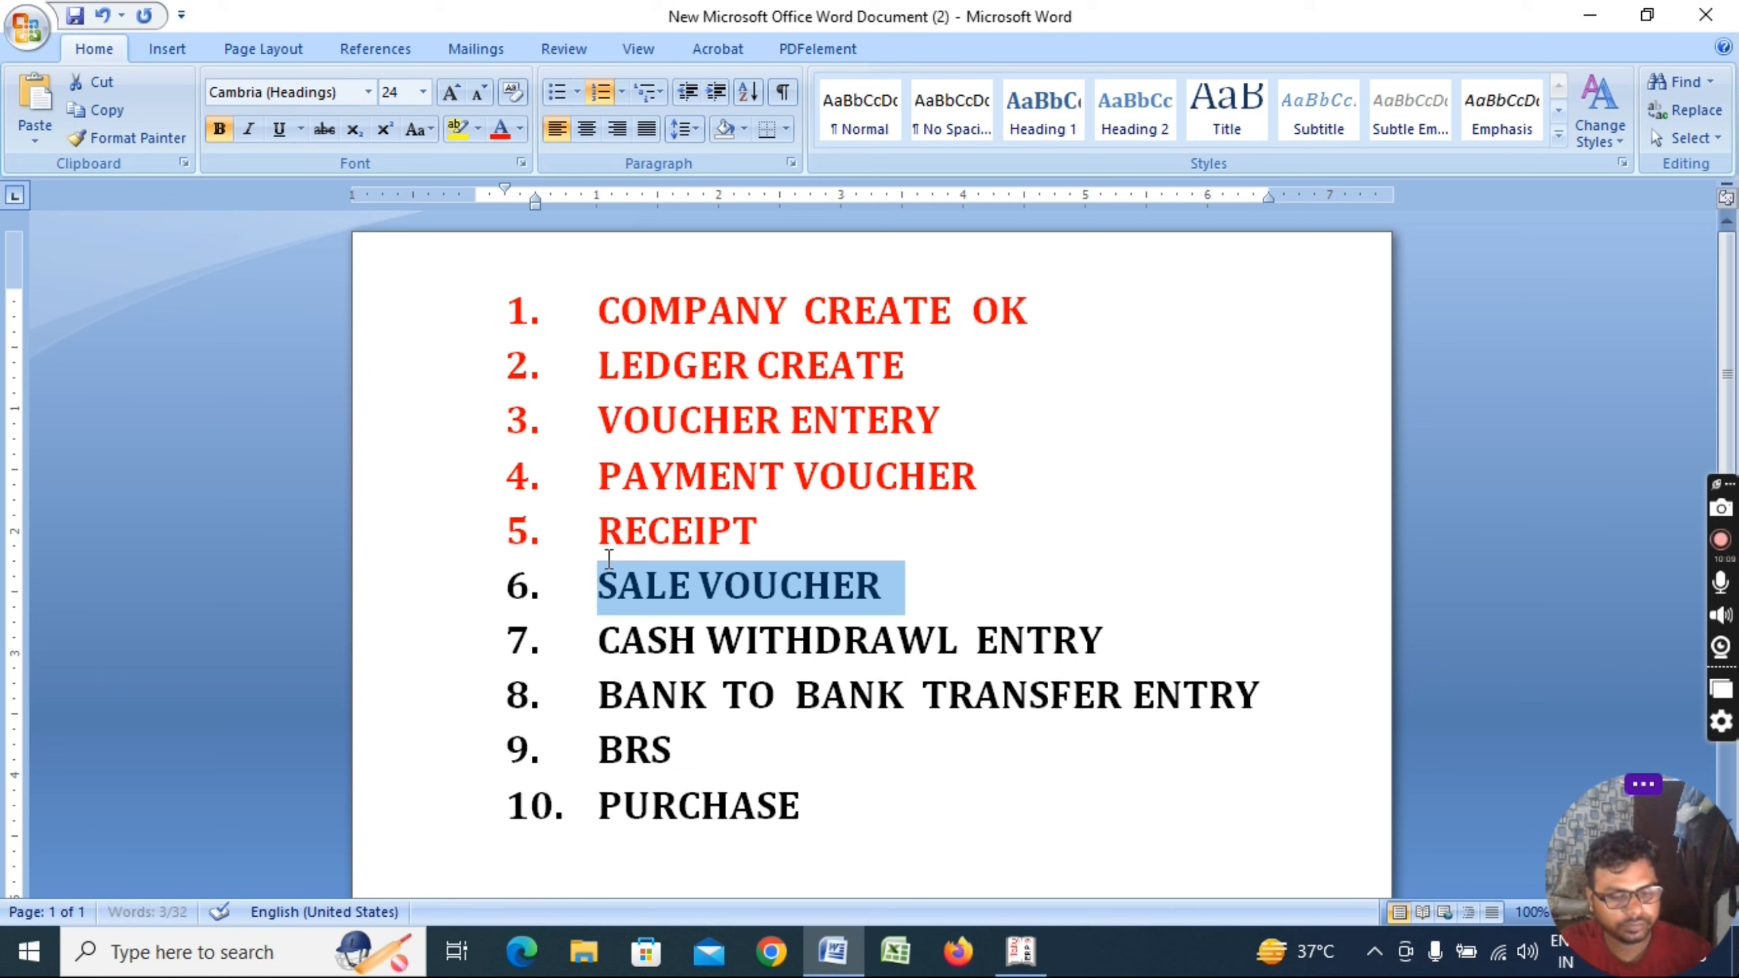
{"action": "left_click", "coordinate": [499, 128]}
{"action": "left_click", "coordinate": [904, 586]}
Highlight CASH WITHDRAWL ENTRY and PURCHASE as next tasks, then start a Purchase voucher in Tally
{"action": "left_click_drag", "start_coordinate": [597, 640], "coordinate": [1126, 641]}
{"action": "left_click", "coordinate": [1126, 640]}
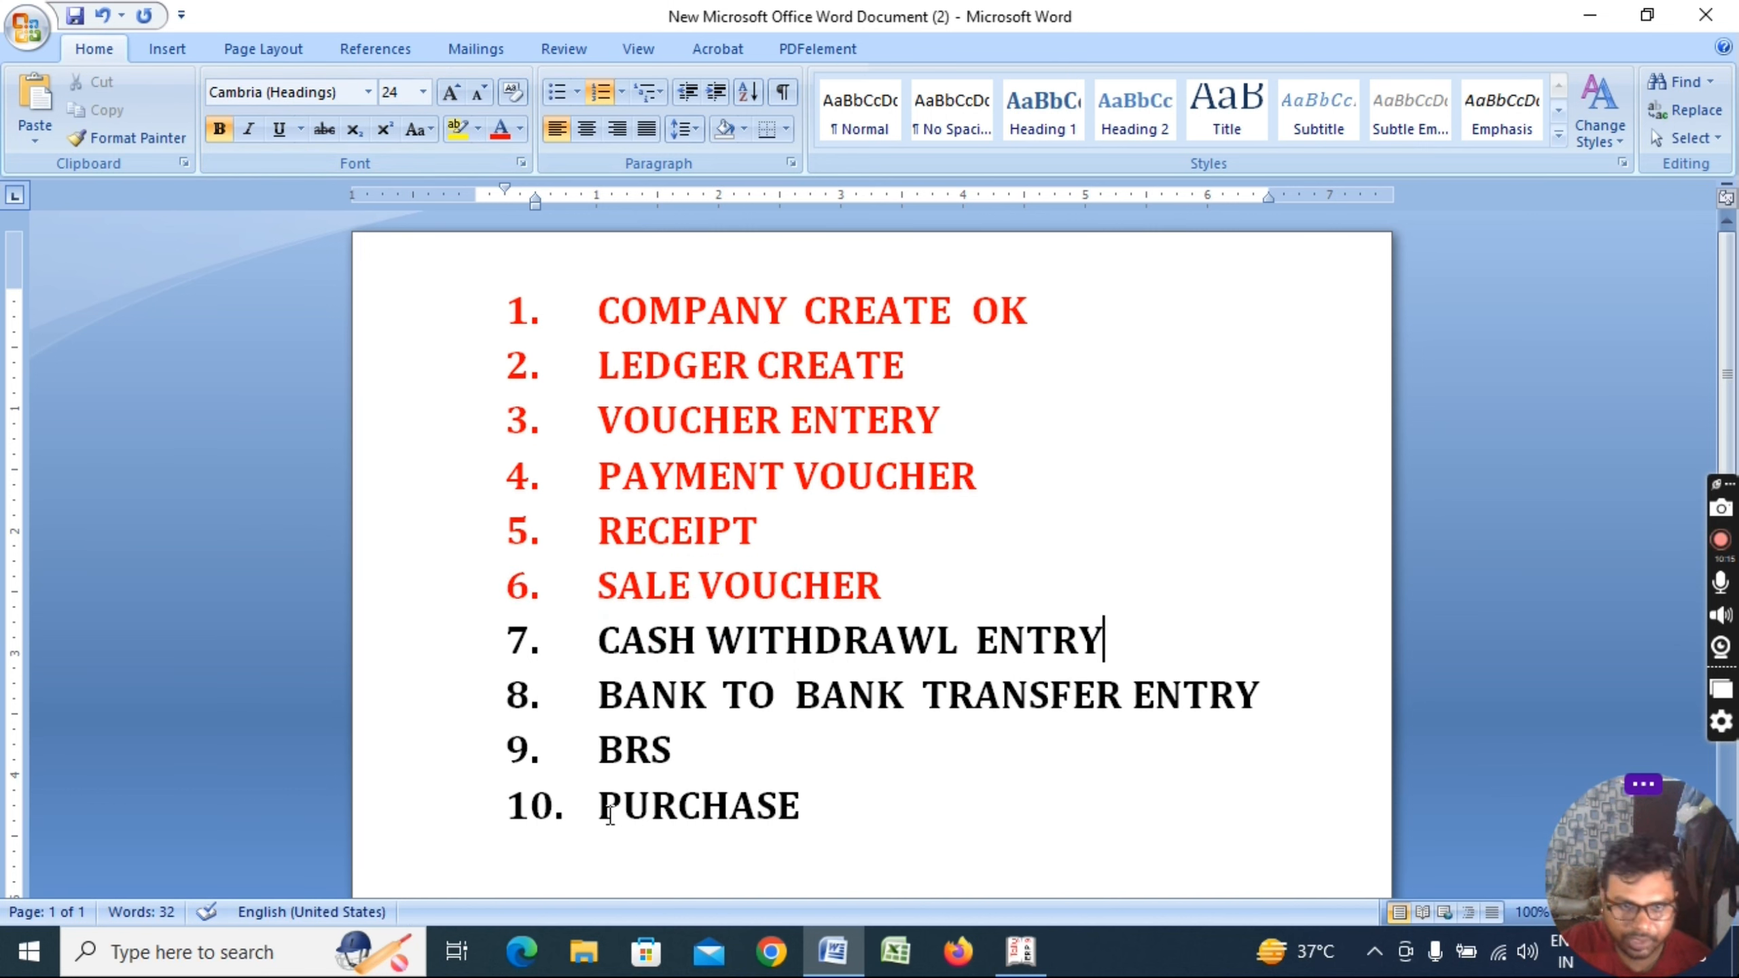
{"action": "left_click_drag", "start_coordinate": [600, 807], "coordinate": [831, 798]}
{"action": "left_click", "coordinate": [846, 803]}
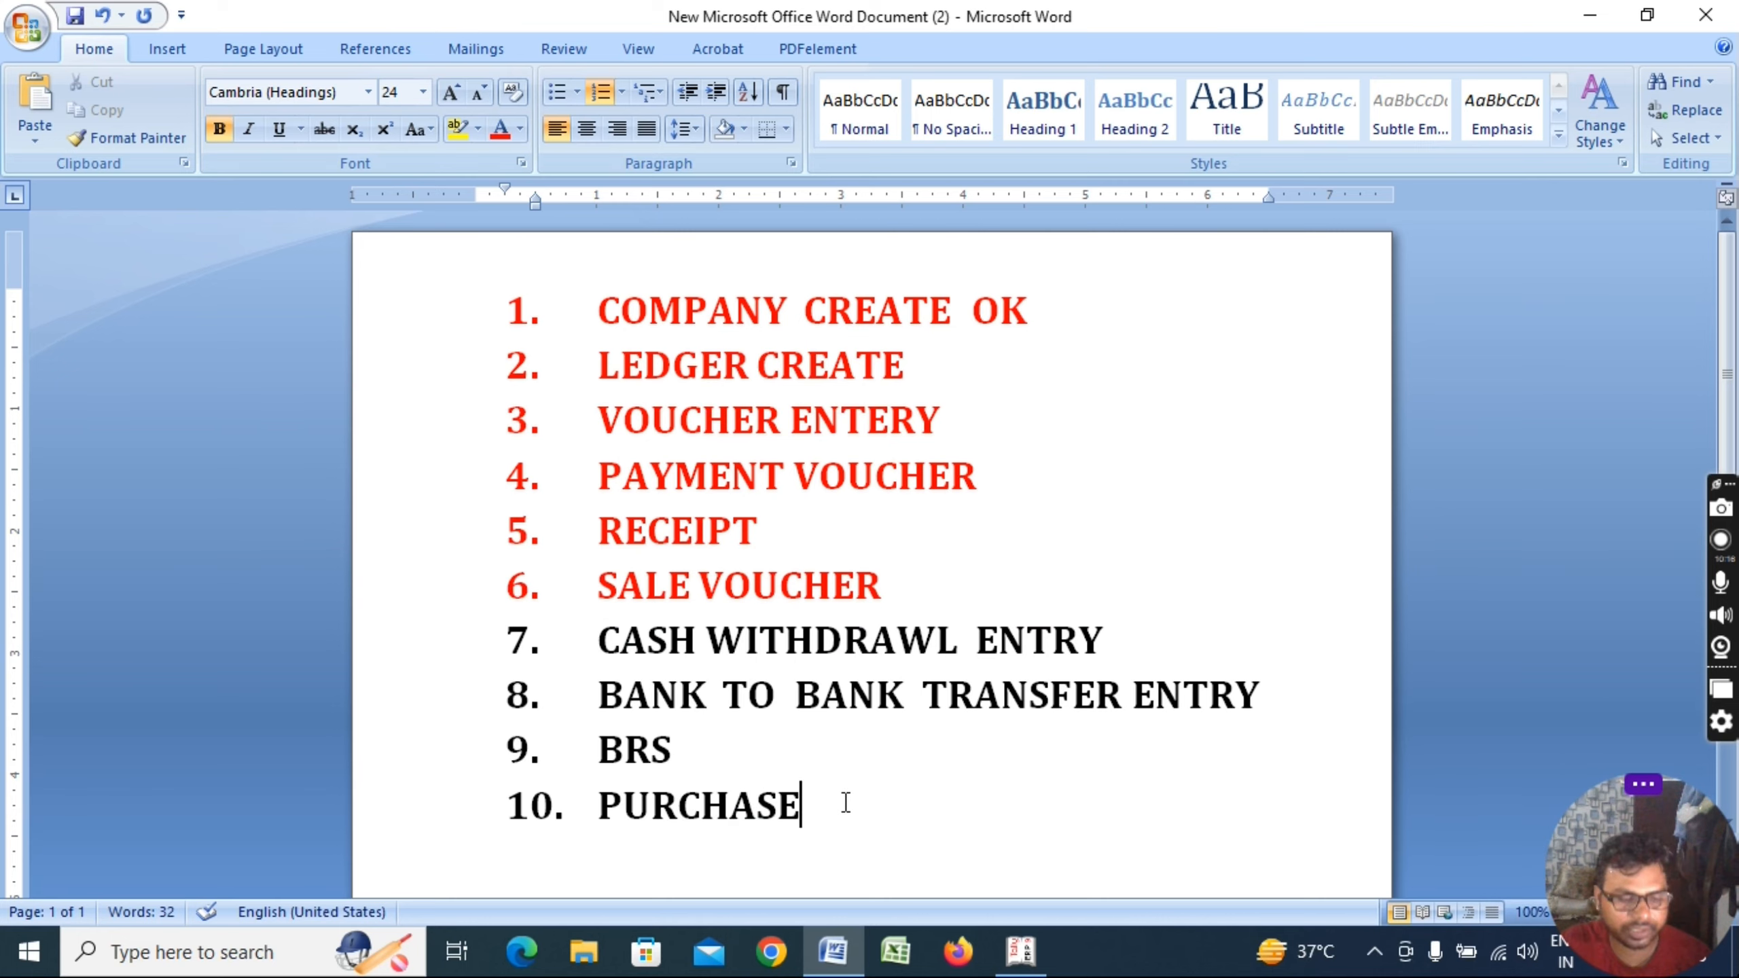
{"action": "key", "text": "alt+Tab"}
{"action": "key", "text": "F9"}
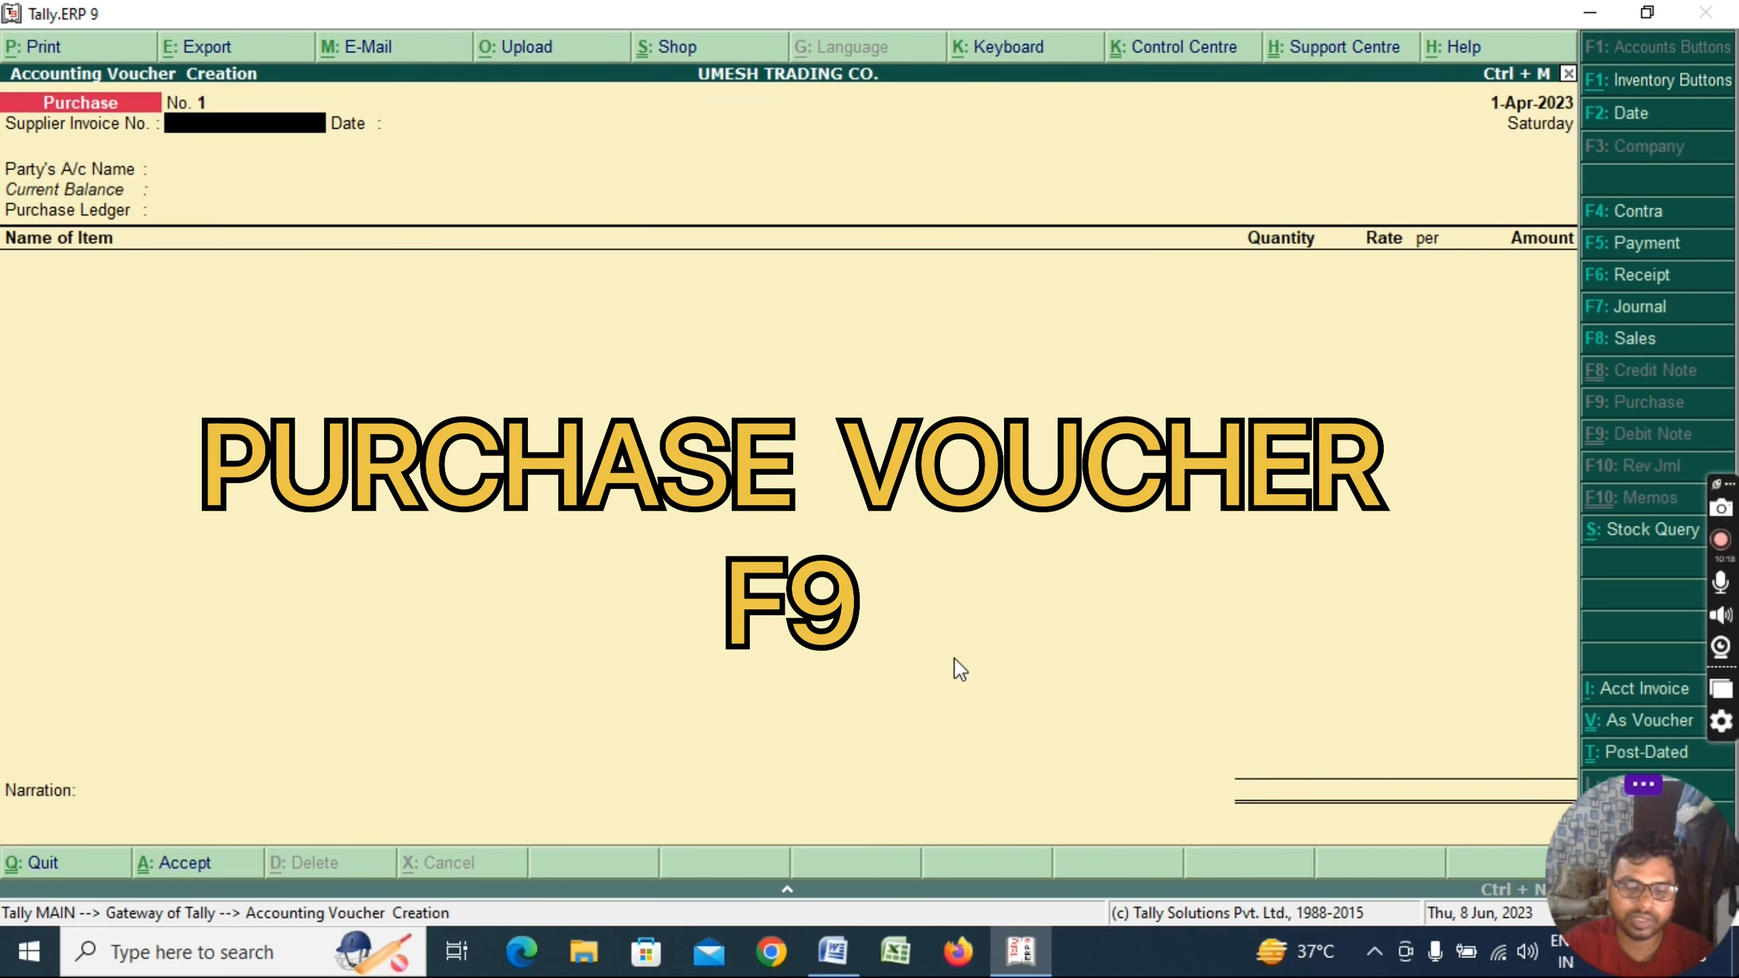
Enter supplier invoice RH/008/22-23 and choose RAMESH KUMAR ENTERPRISES as the party
{"action": "type", "text": "RH"}
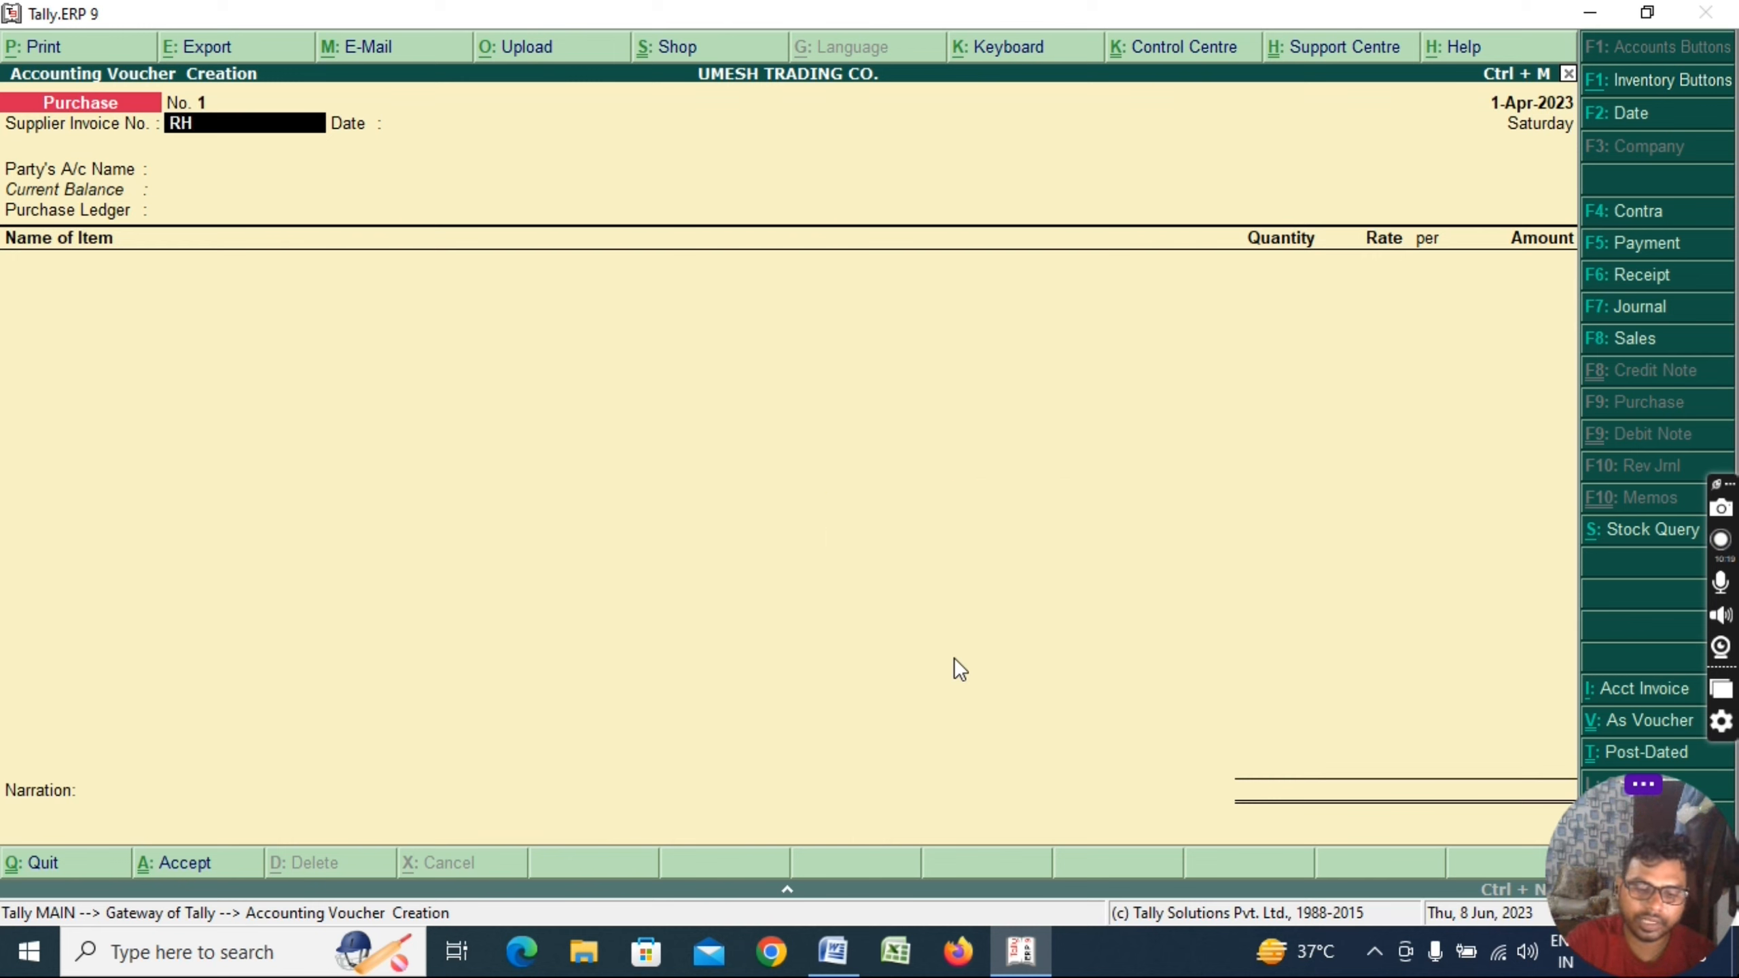
{"action": "type", "text": "/02"}
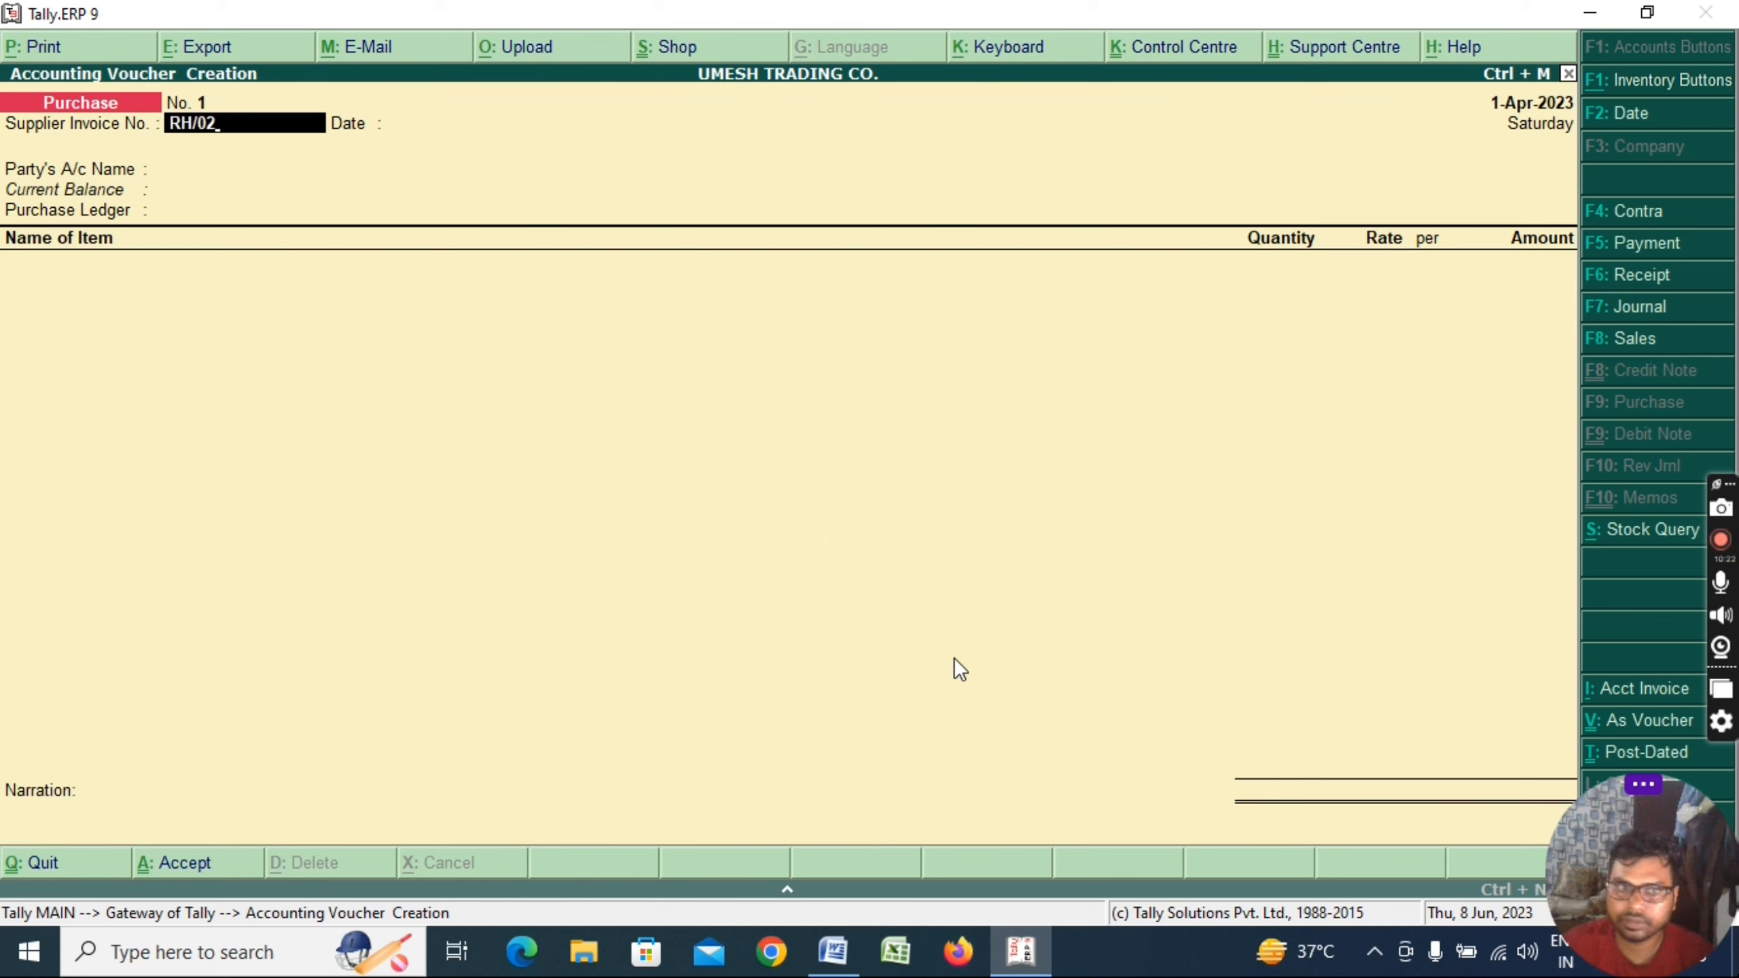
{"action": "key", "text": "BackSpace"}
{"action": "type", "text": "08/2"}
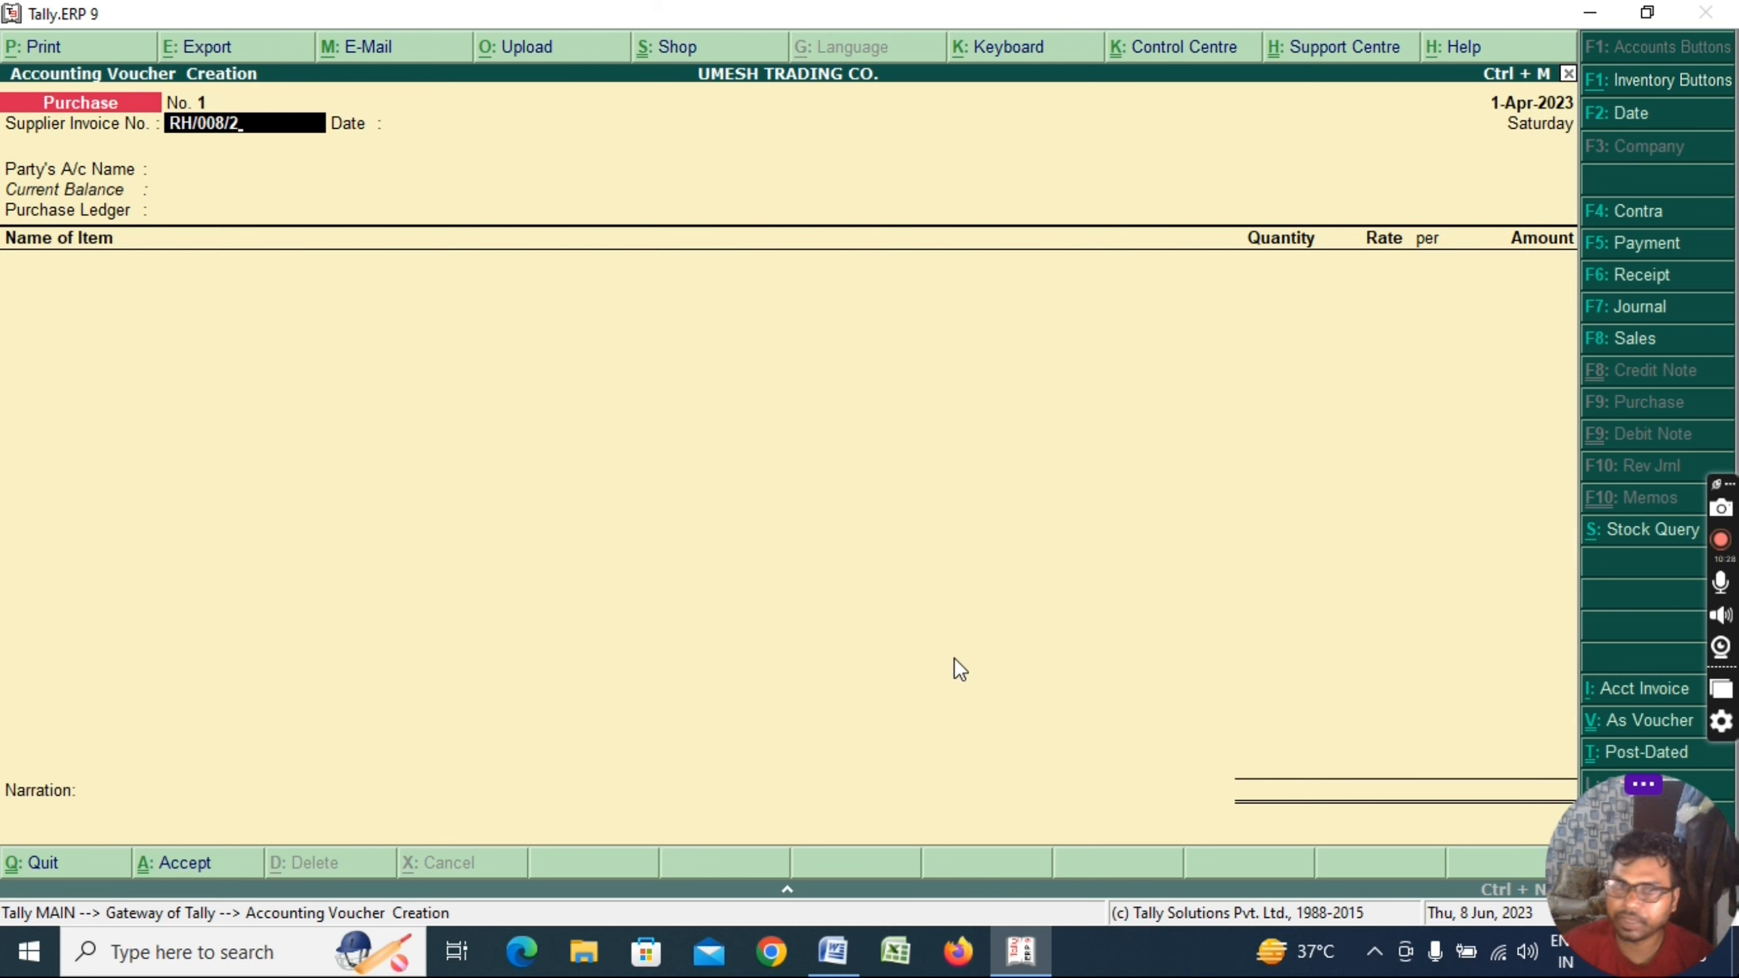
{"action": "type", "text": "2-23"}
{"action": "key", "text": "Return"}
{"action": "key", "text": "Return"}
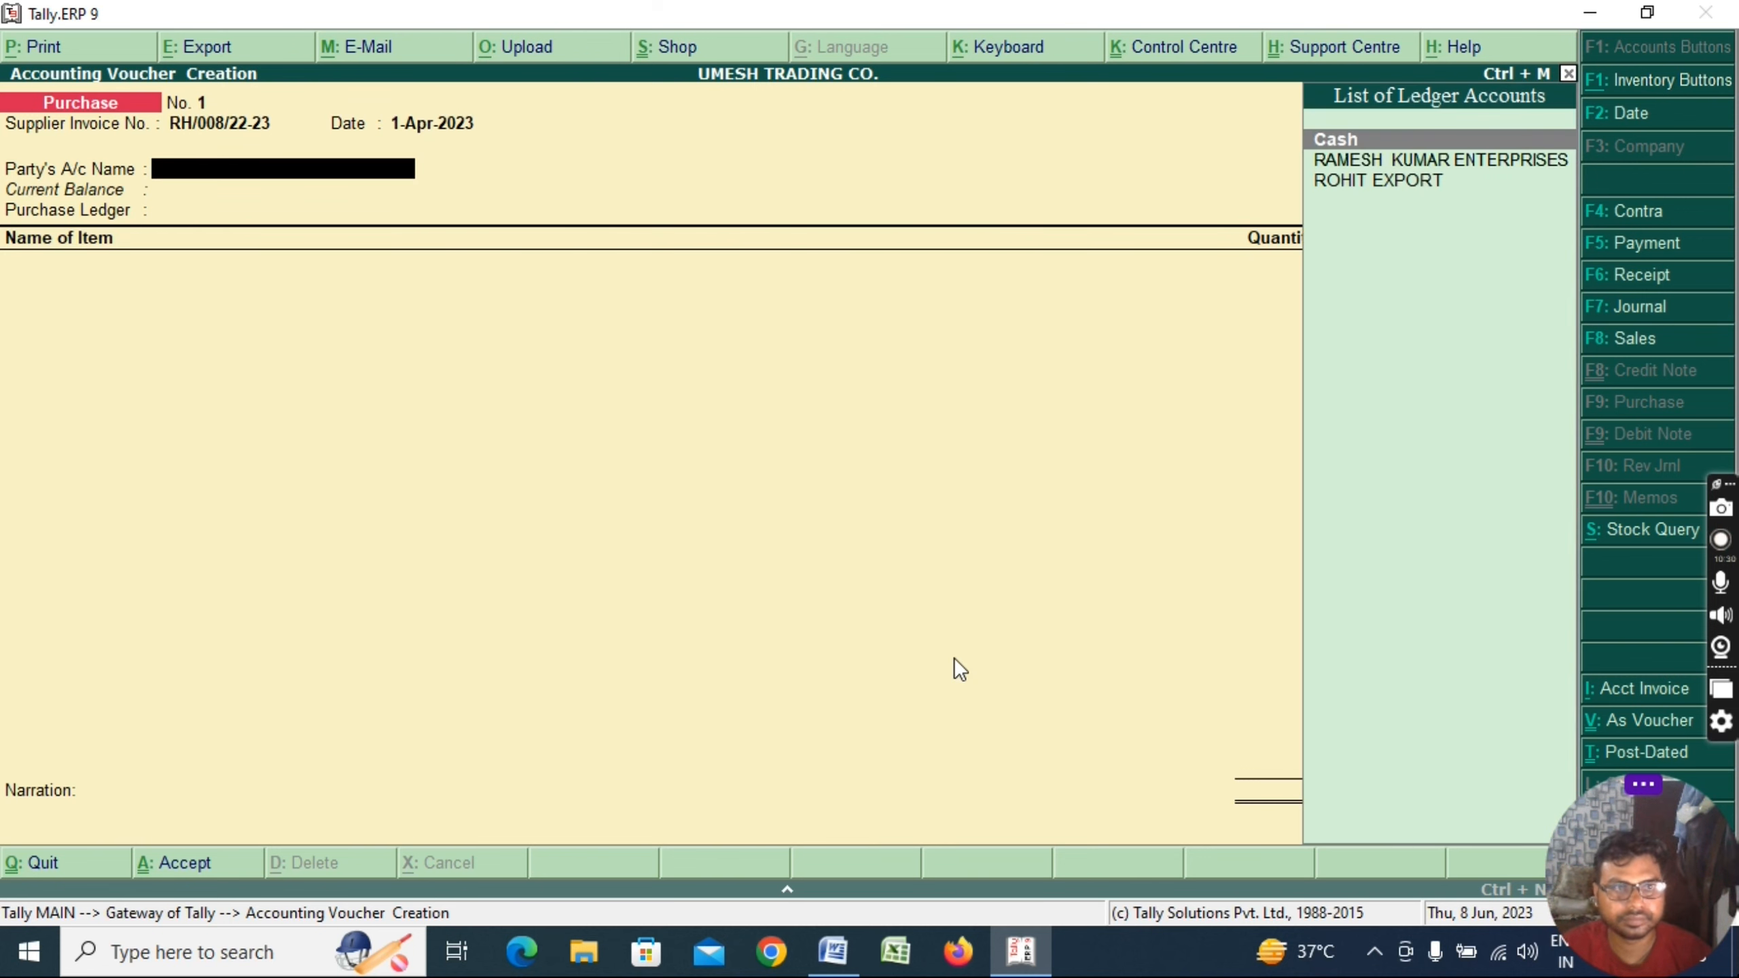
{"action": "key", "text": "Down"}
{"action": "key", "text": "Return"}
{"action": "key", "text": "Return"}
{"action": "key", "text": "ctrl+a"}
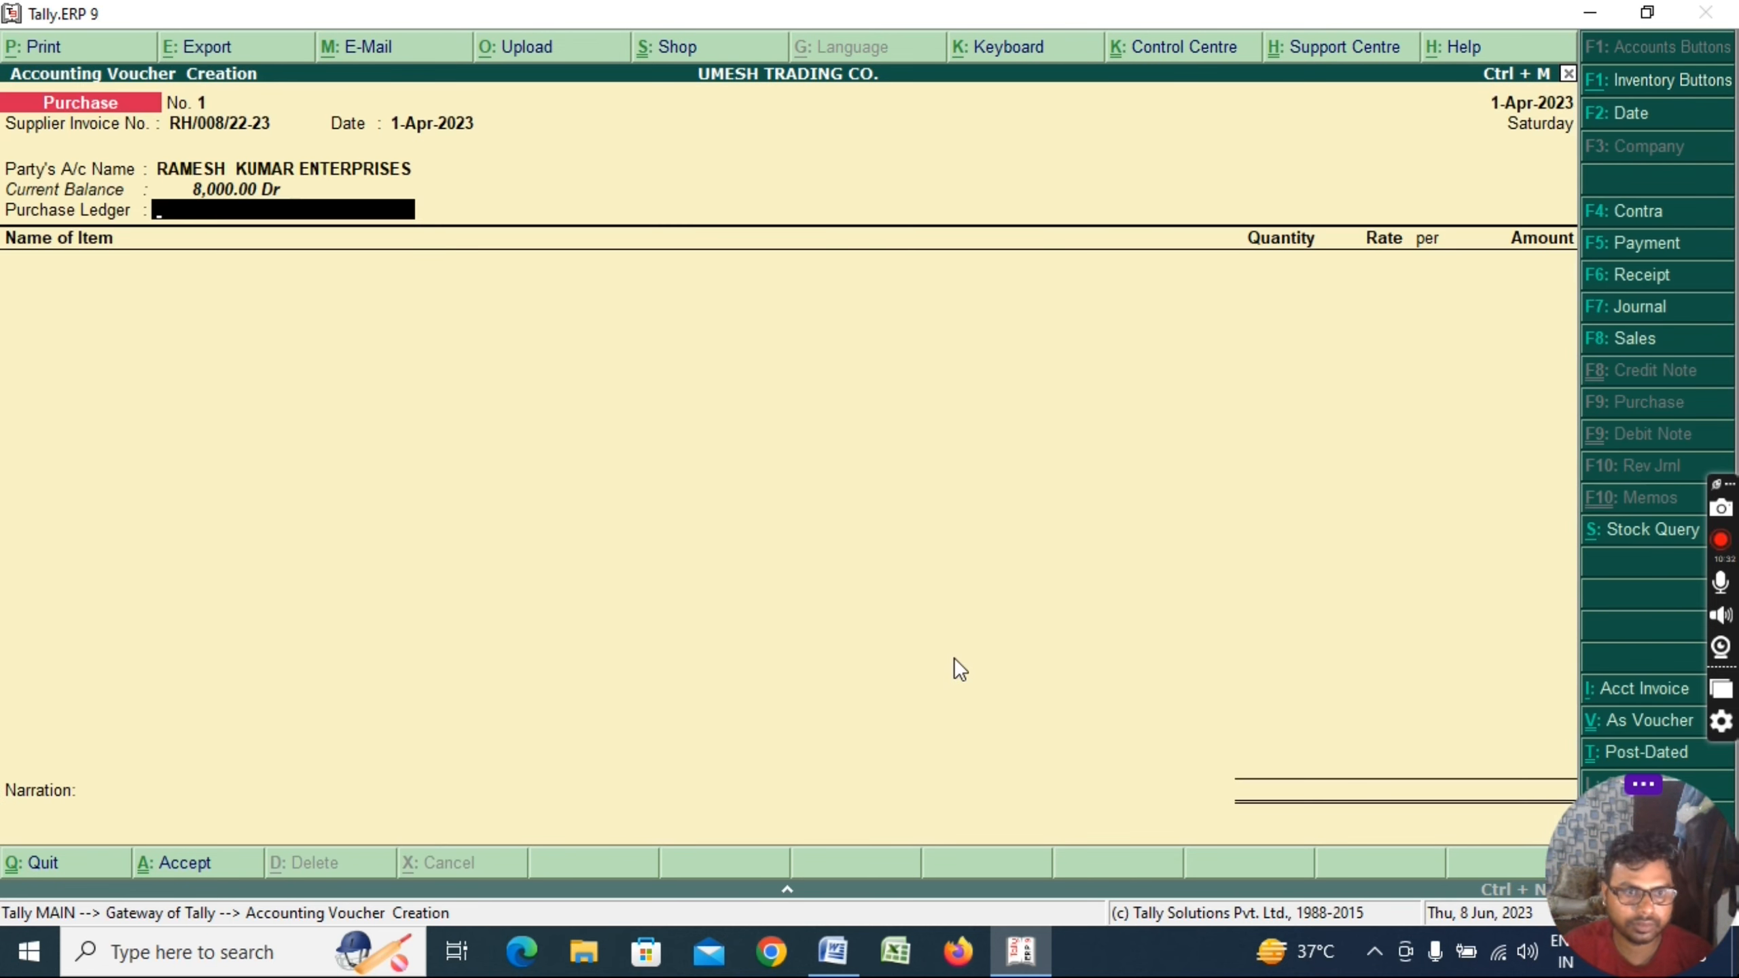
Create the purchase ledger PURCHASE IGST@18% under Purchase Accounts
{"action": "key", "text": "alt+c"}
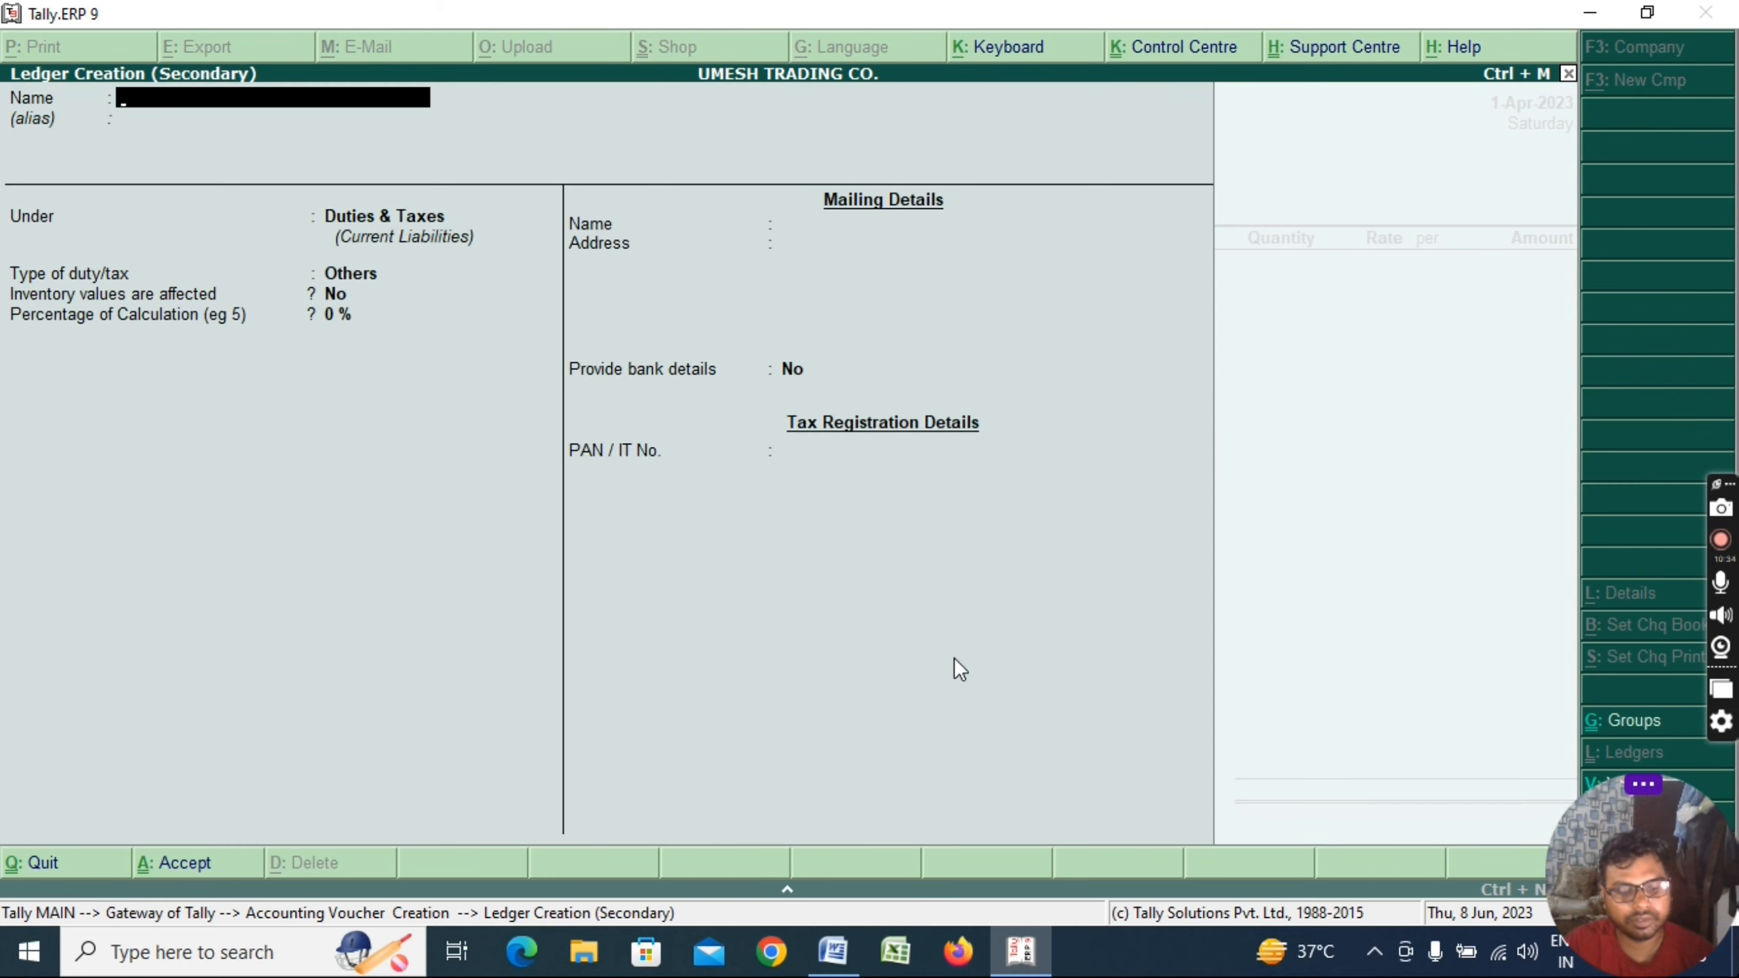
{"action": "type", "text": "PURCHA"}
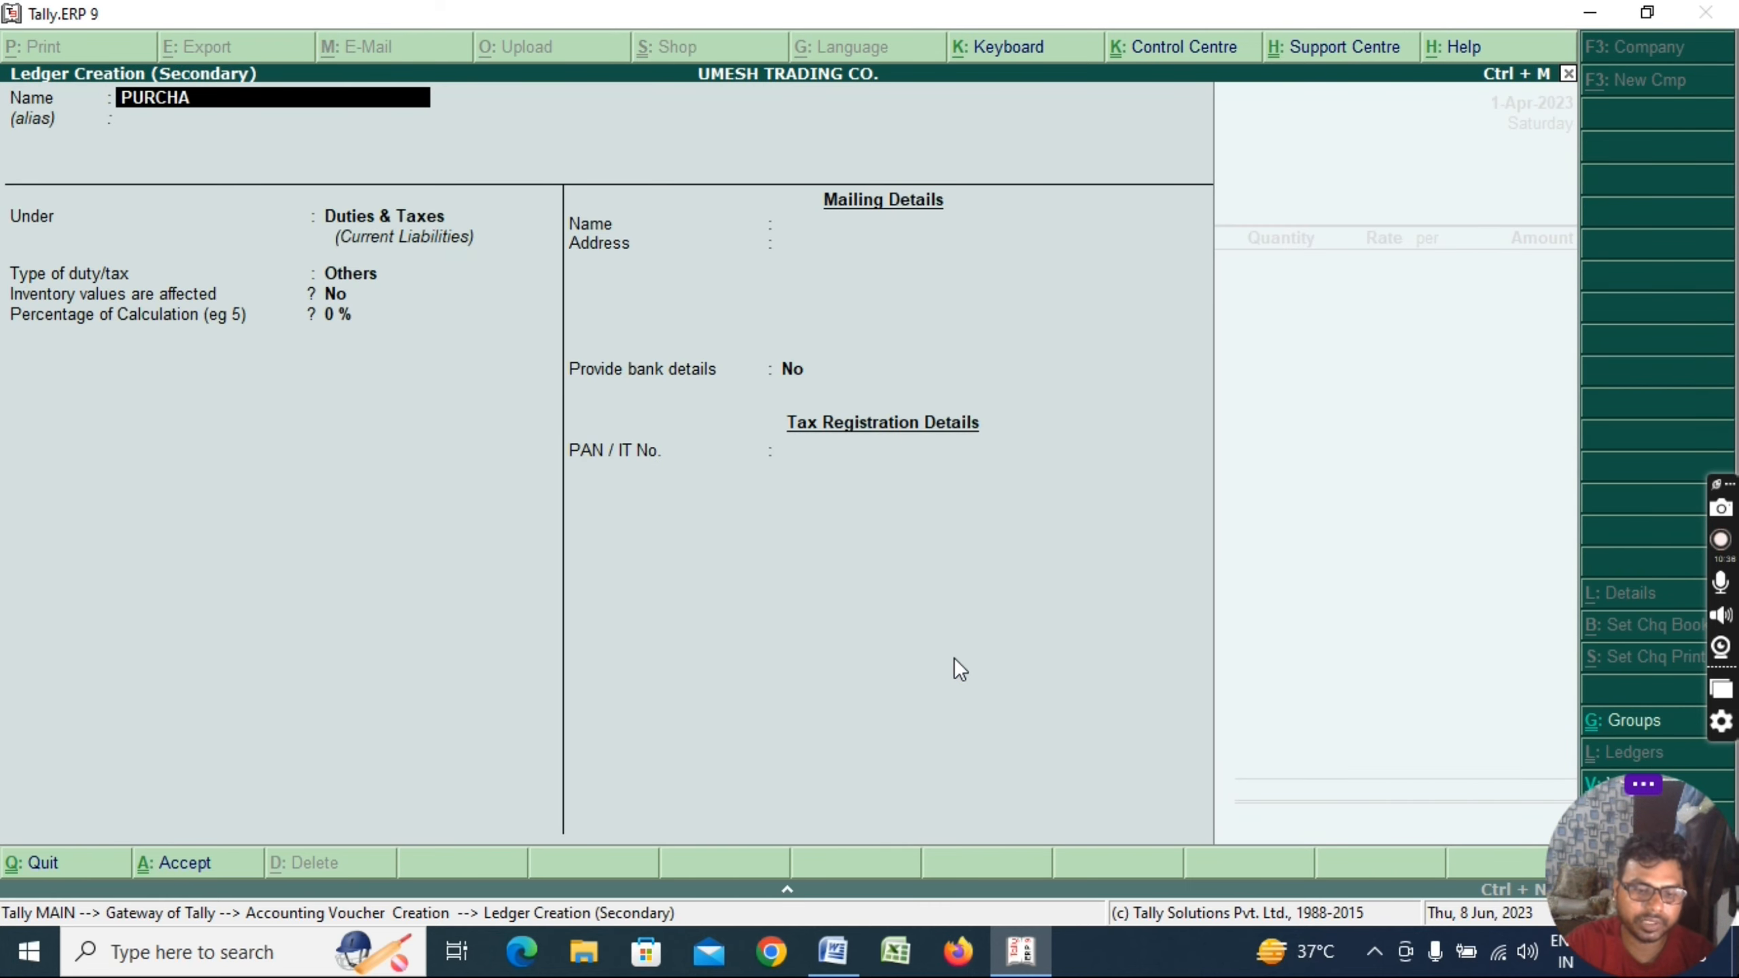
{"action": "type", "text": "SE IGST"}
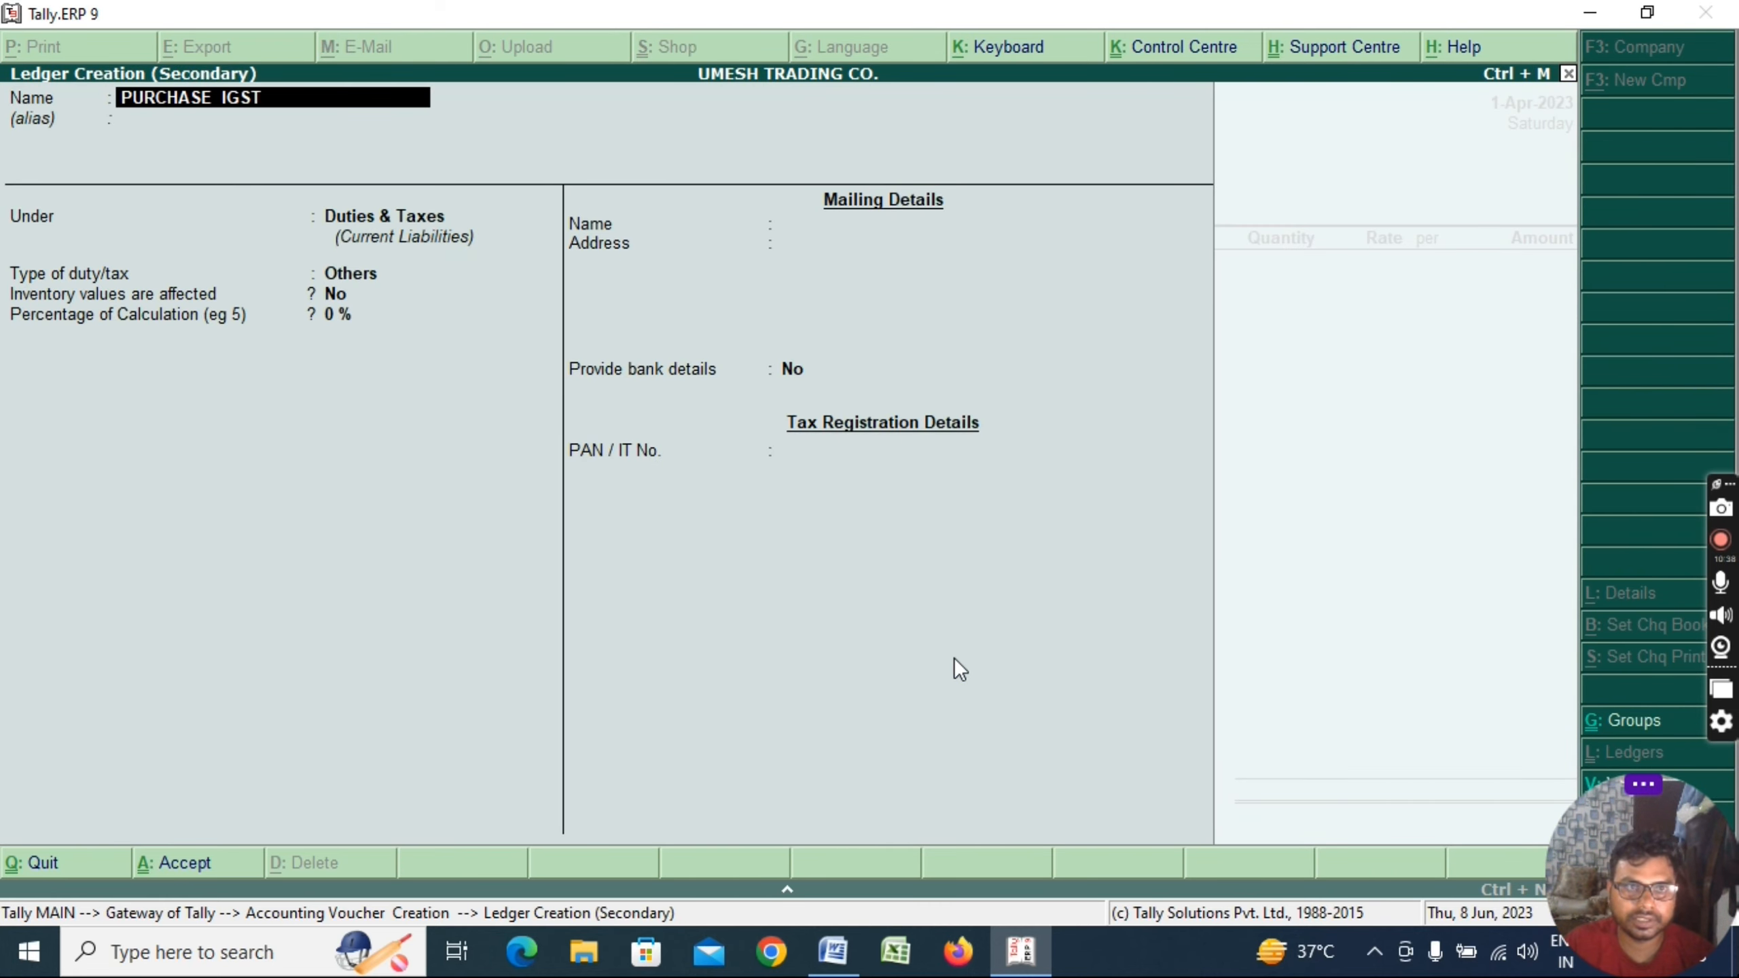
{"action": "type", "text": "@18%"}
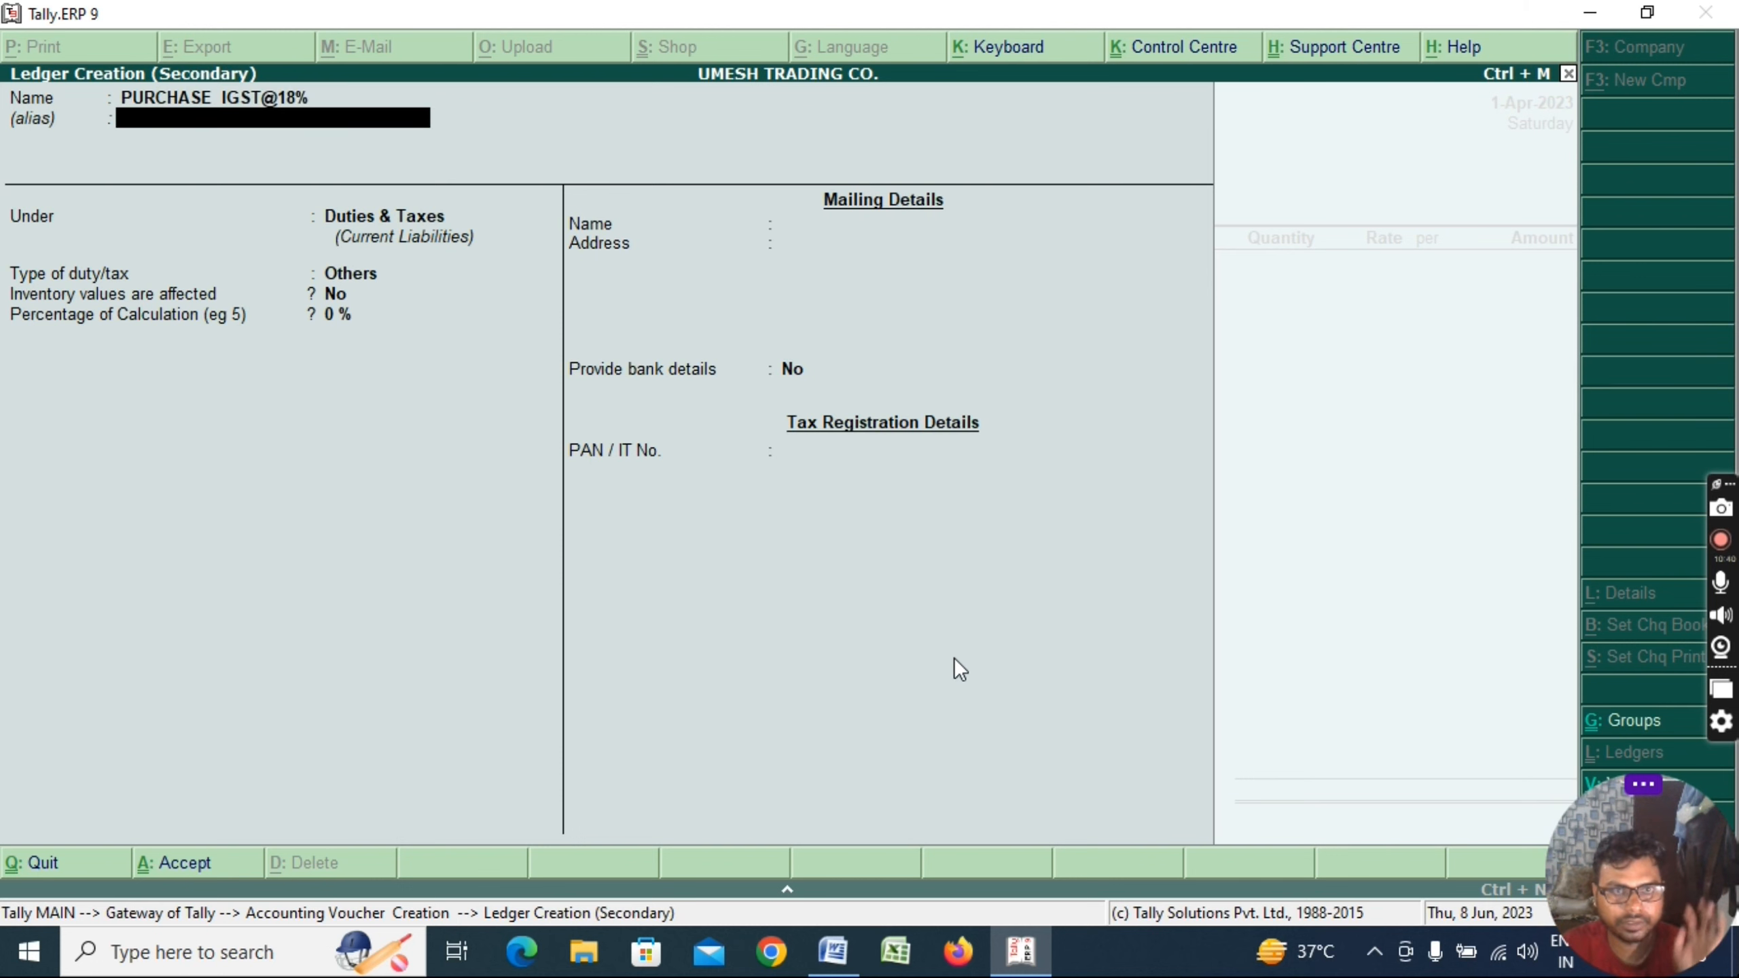
{"action": "key", "text": "Return"}
{"action": "type", "text": "PURC"}
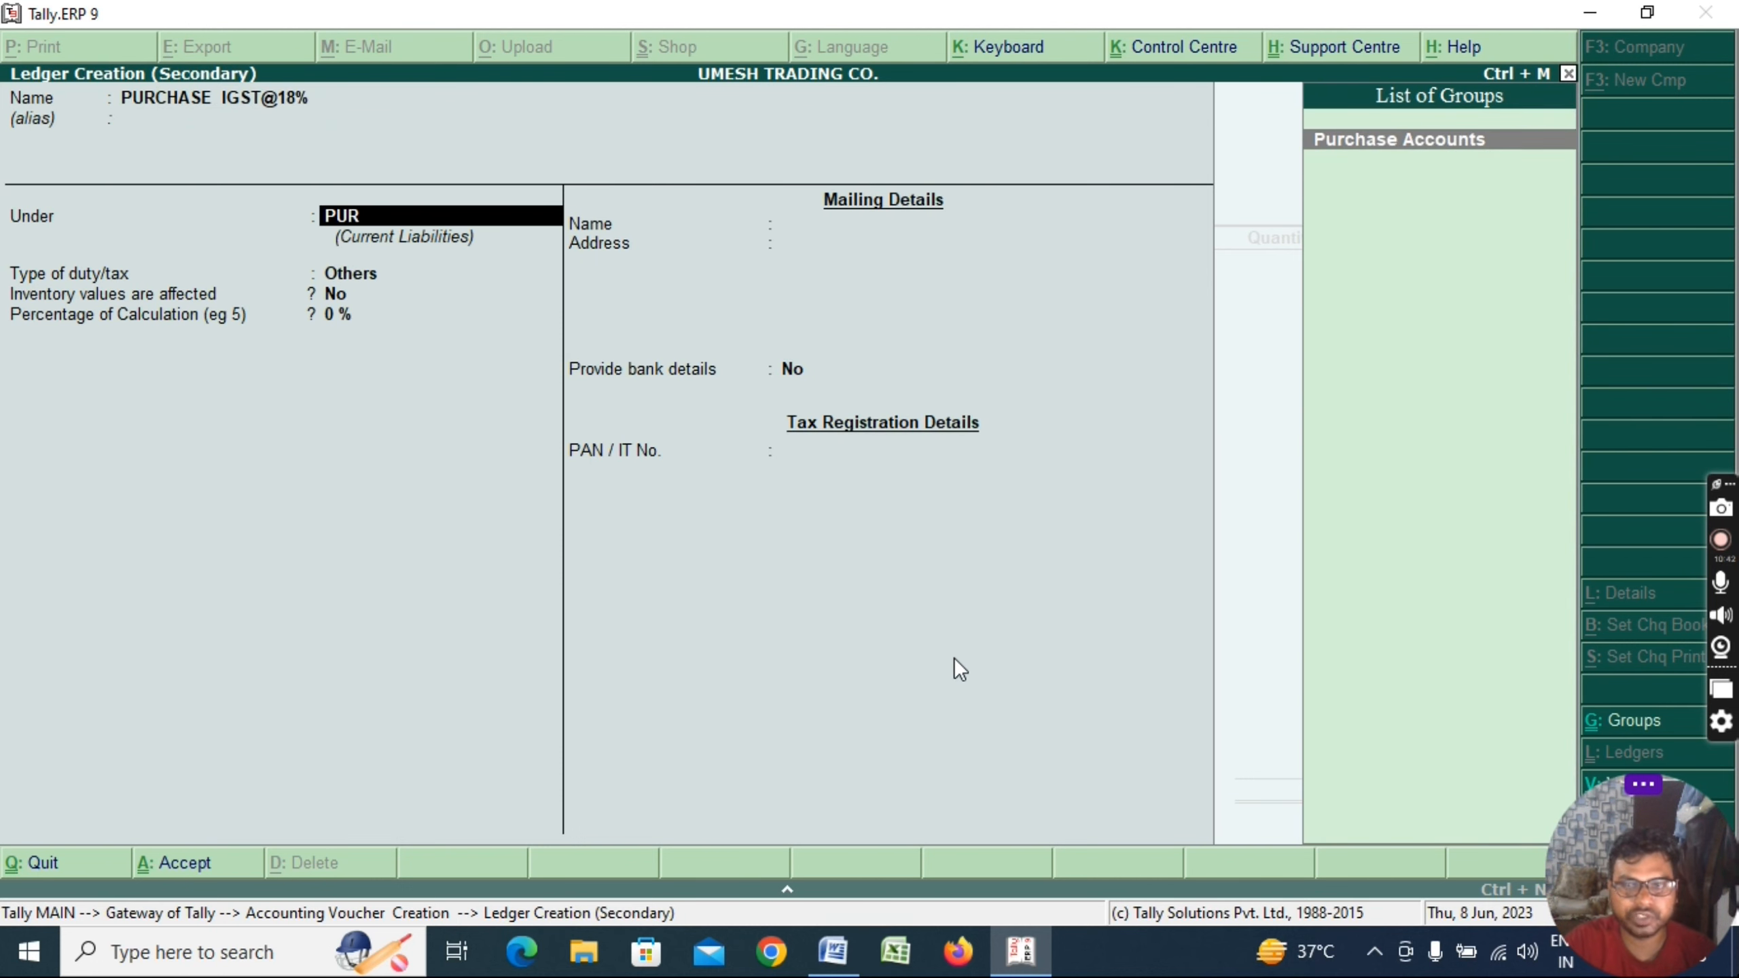
{"action": "key", "text": "Return"}
{"action": "key", "text": "Return"}
{"action": "key", "text": "Return"}
{"action": "key", "text": "Return"}
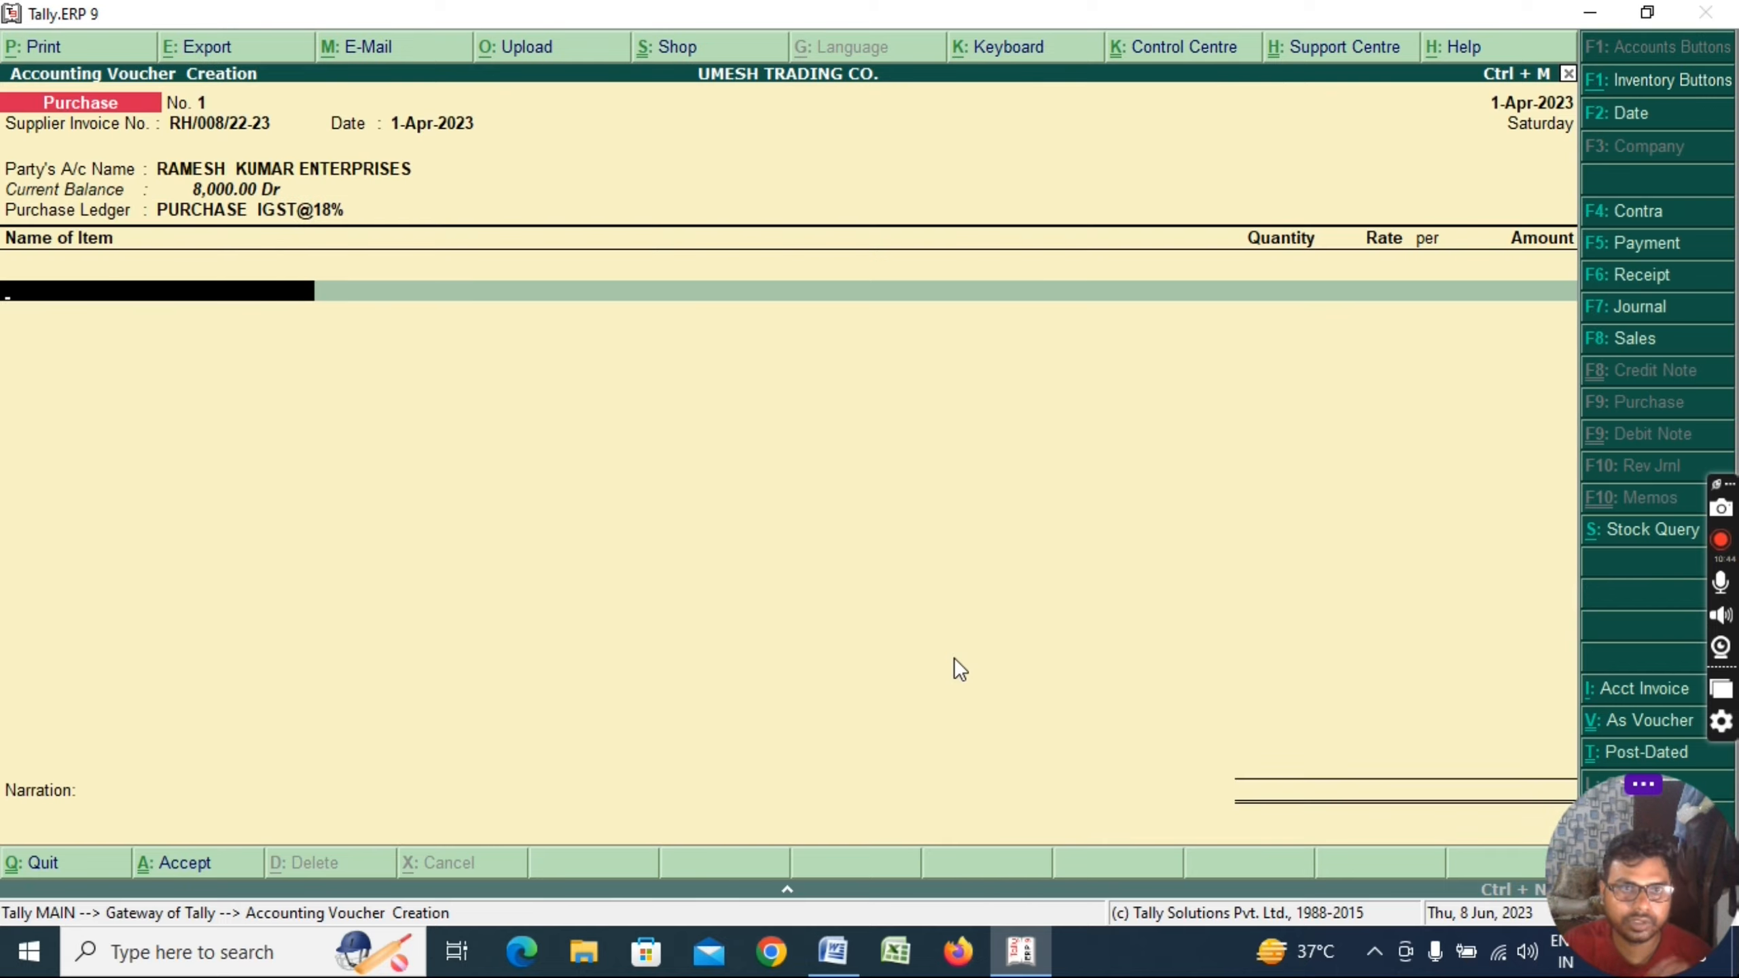
Add stock item BAG: 20 PCS at 1,200.00 each, amounting to 24,000.00
{"action": "type", "text": "BAG"}
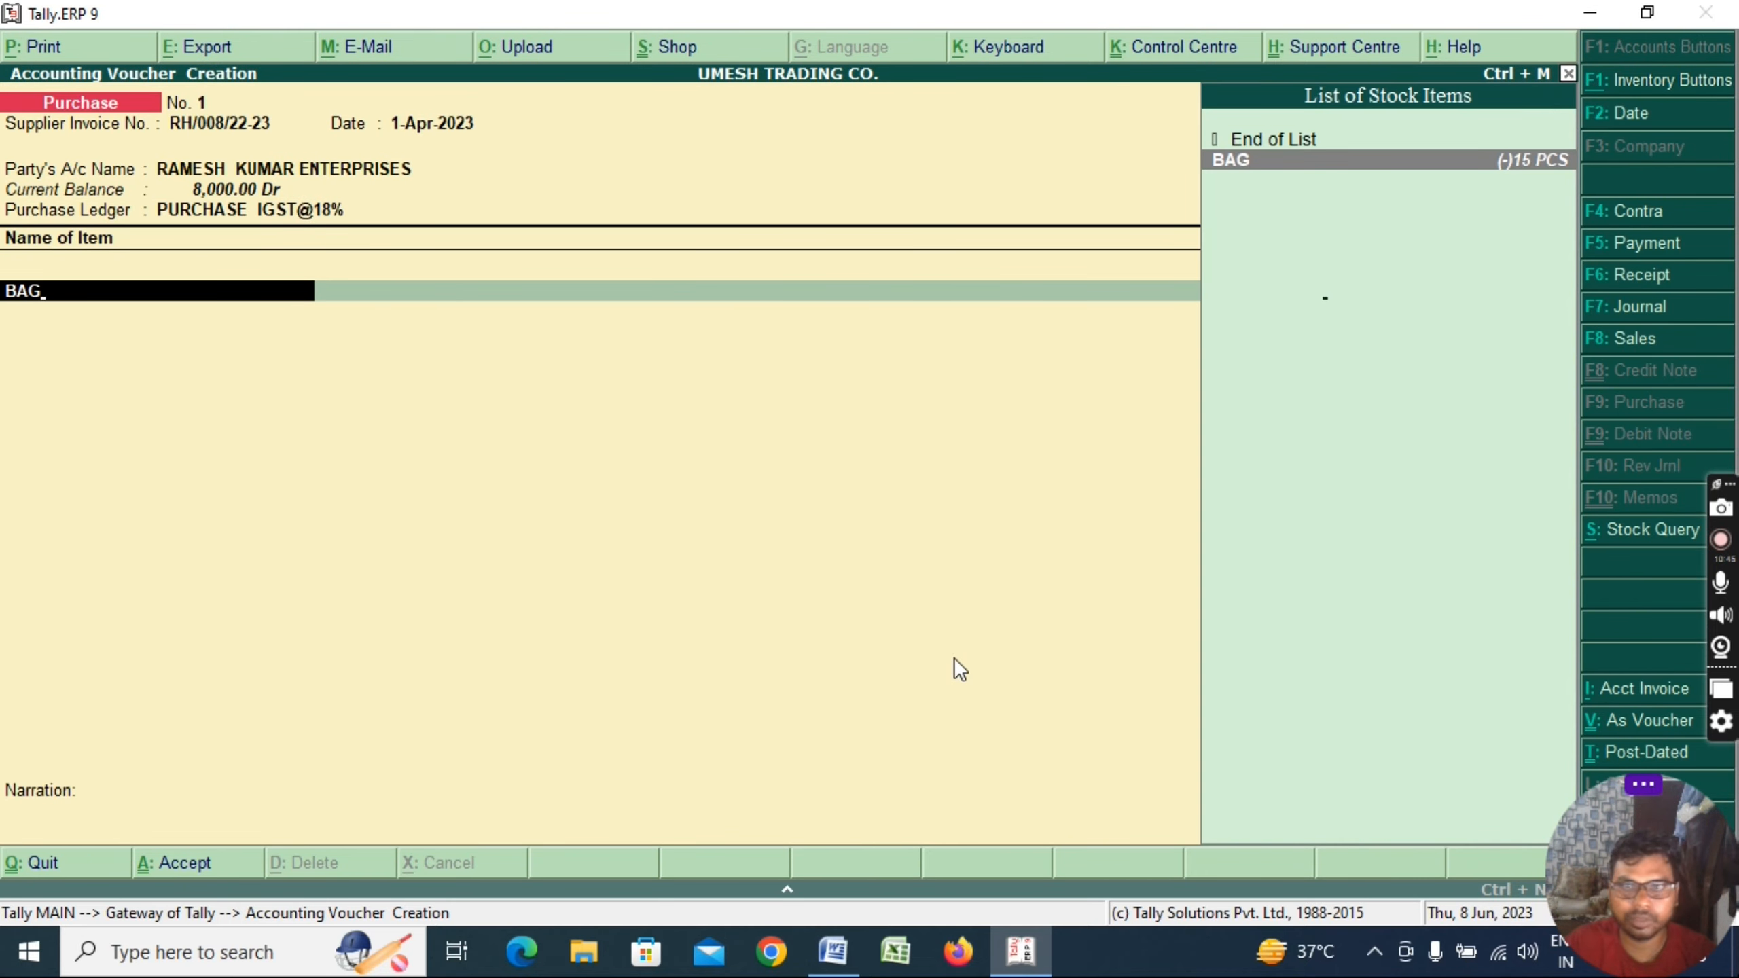
{"action": "key", "text": "Return"}
{"action": "type", "text": "20"}
{"action": "key", "text": "Return"}
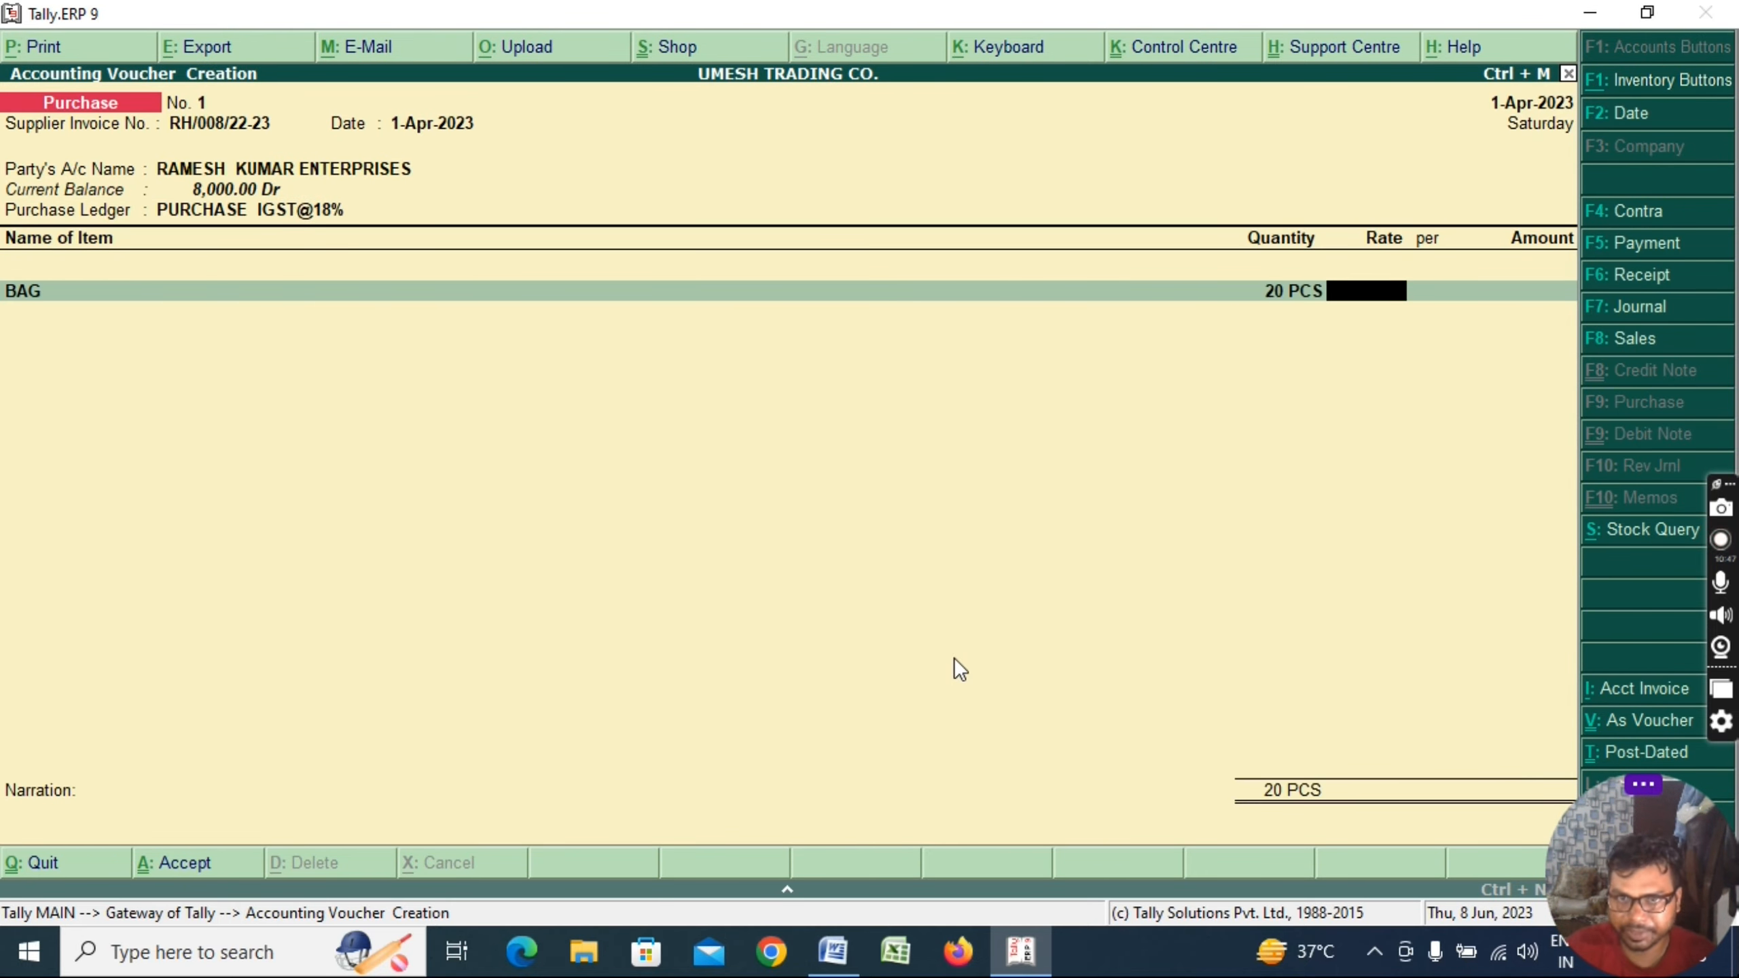
{"action": "type", "text": "100"}
{"action": "key", "text": "BackSpace"}
{"action": "key", "text": "BackSpace"}
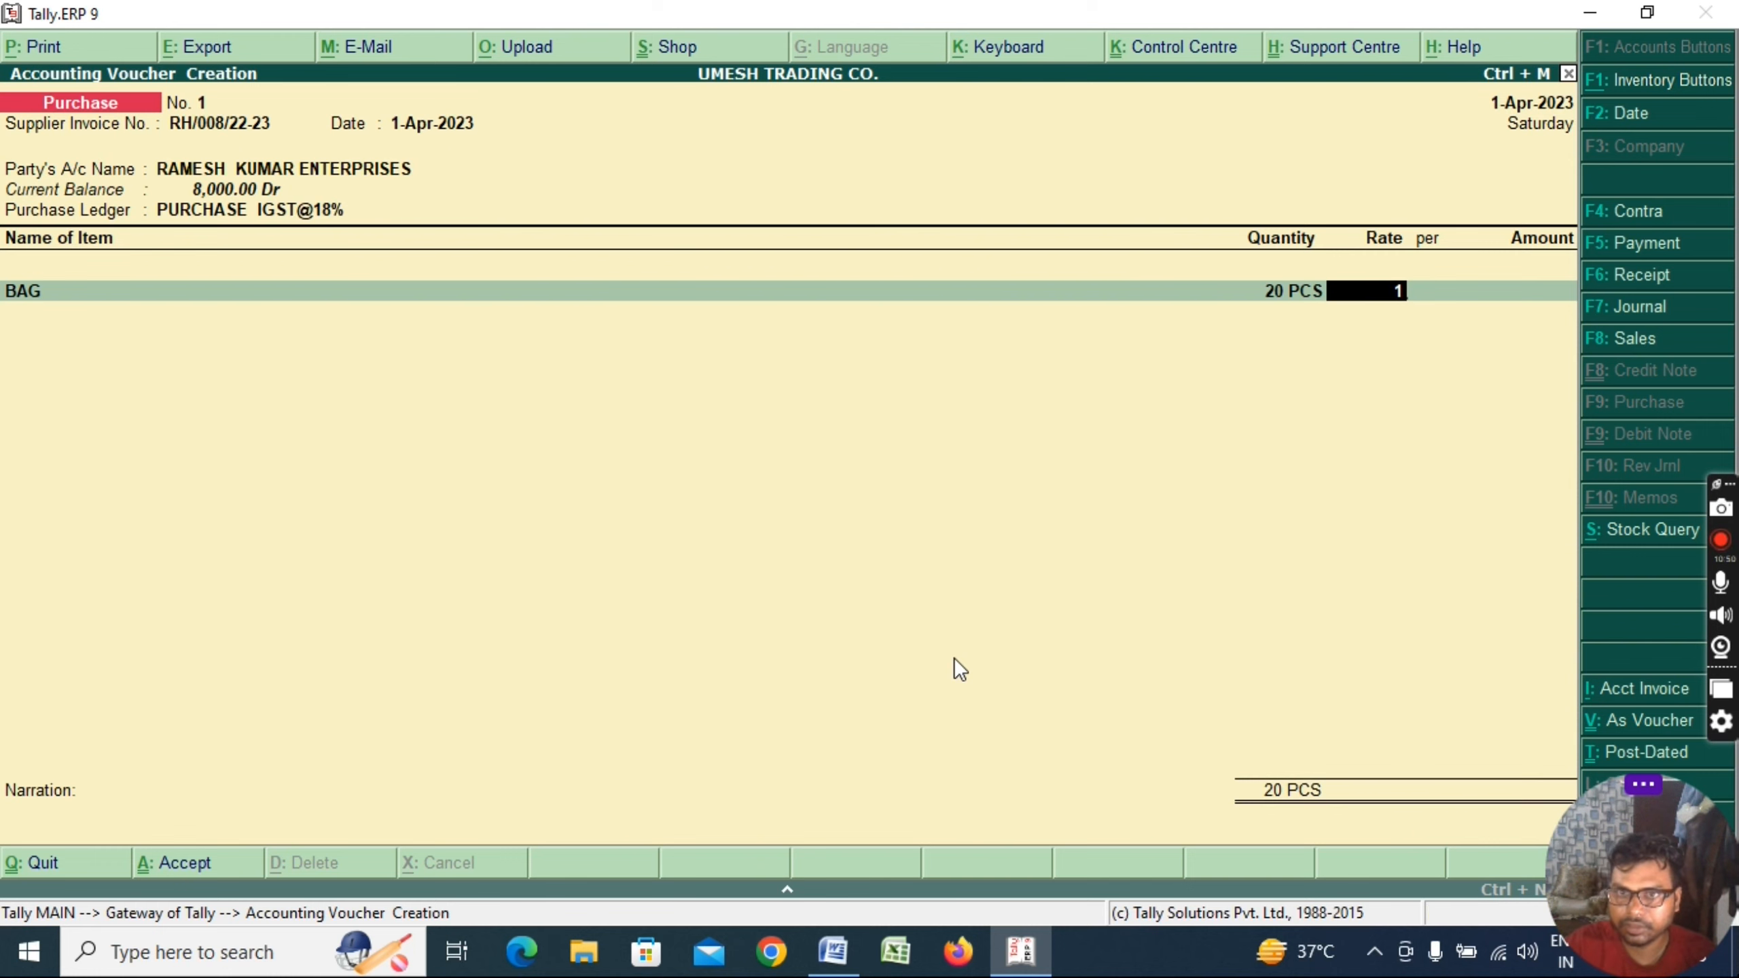
{"action": "type", "text": "200"}
{"action": "key", "text": "Return"}
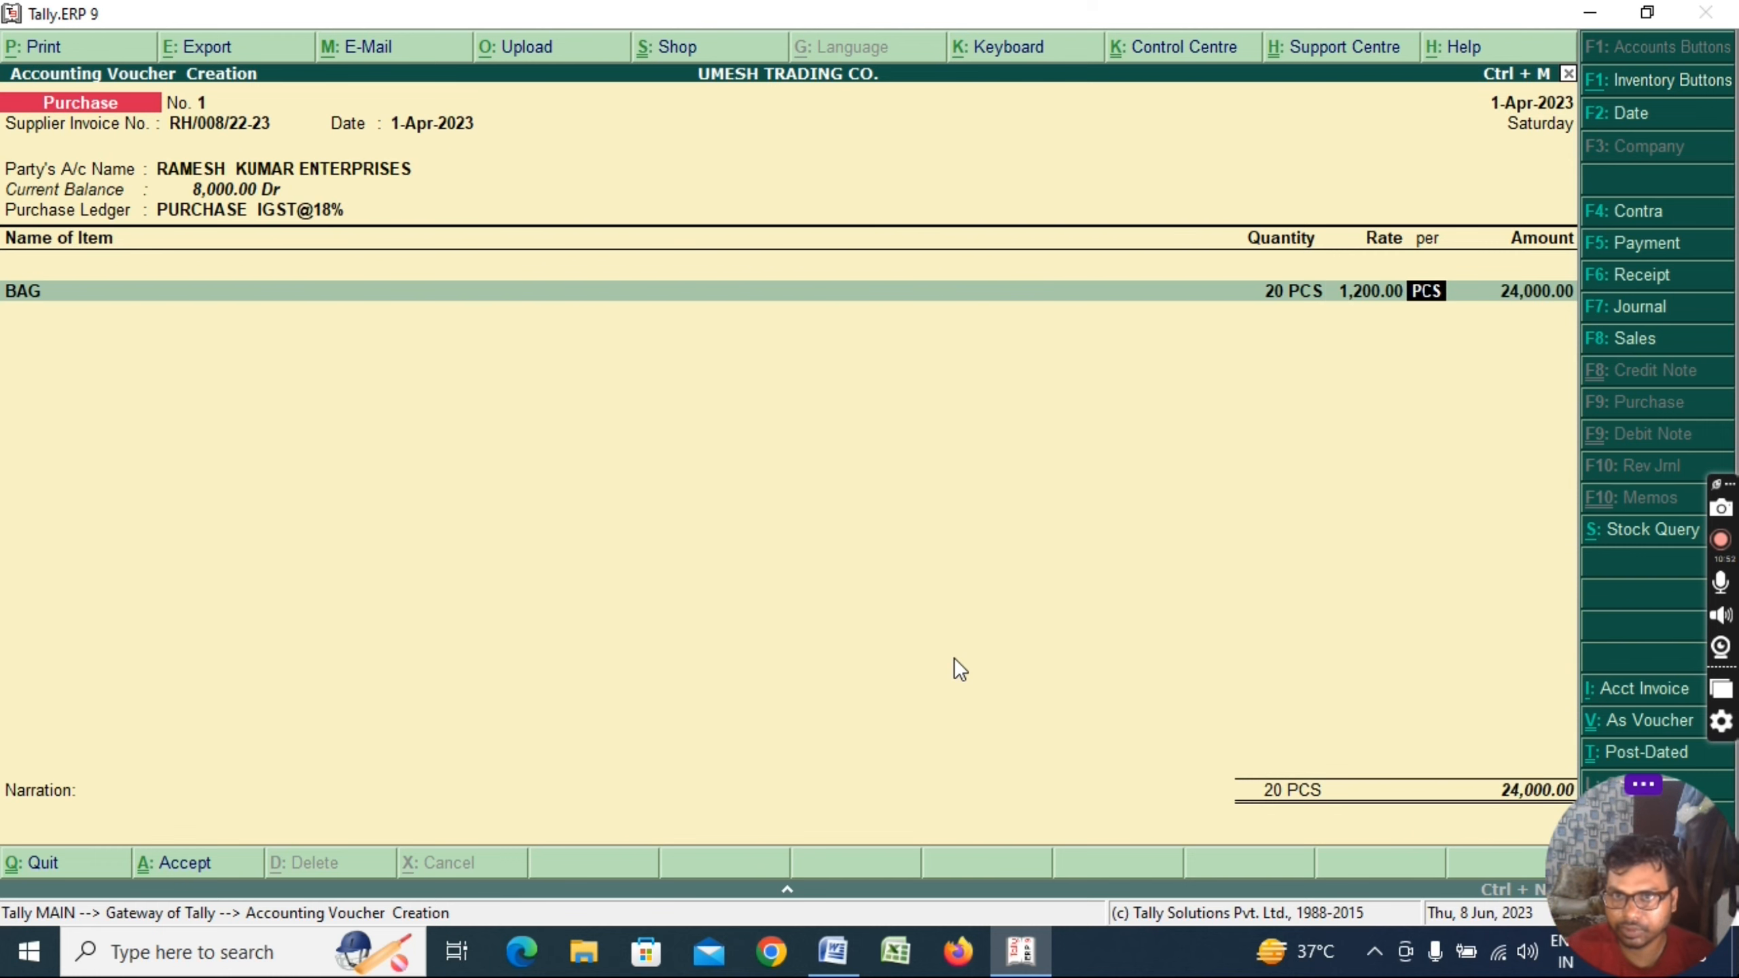
{"action": "key", "text": "Return"}
{"action": "key", "text": "Return"}
{"action": "key", "text": "Return"}
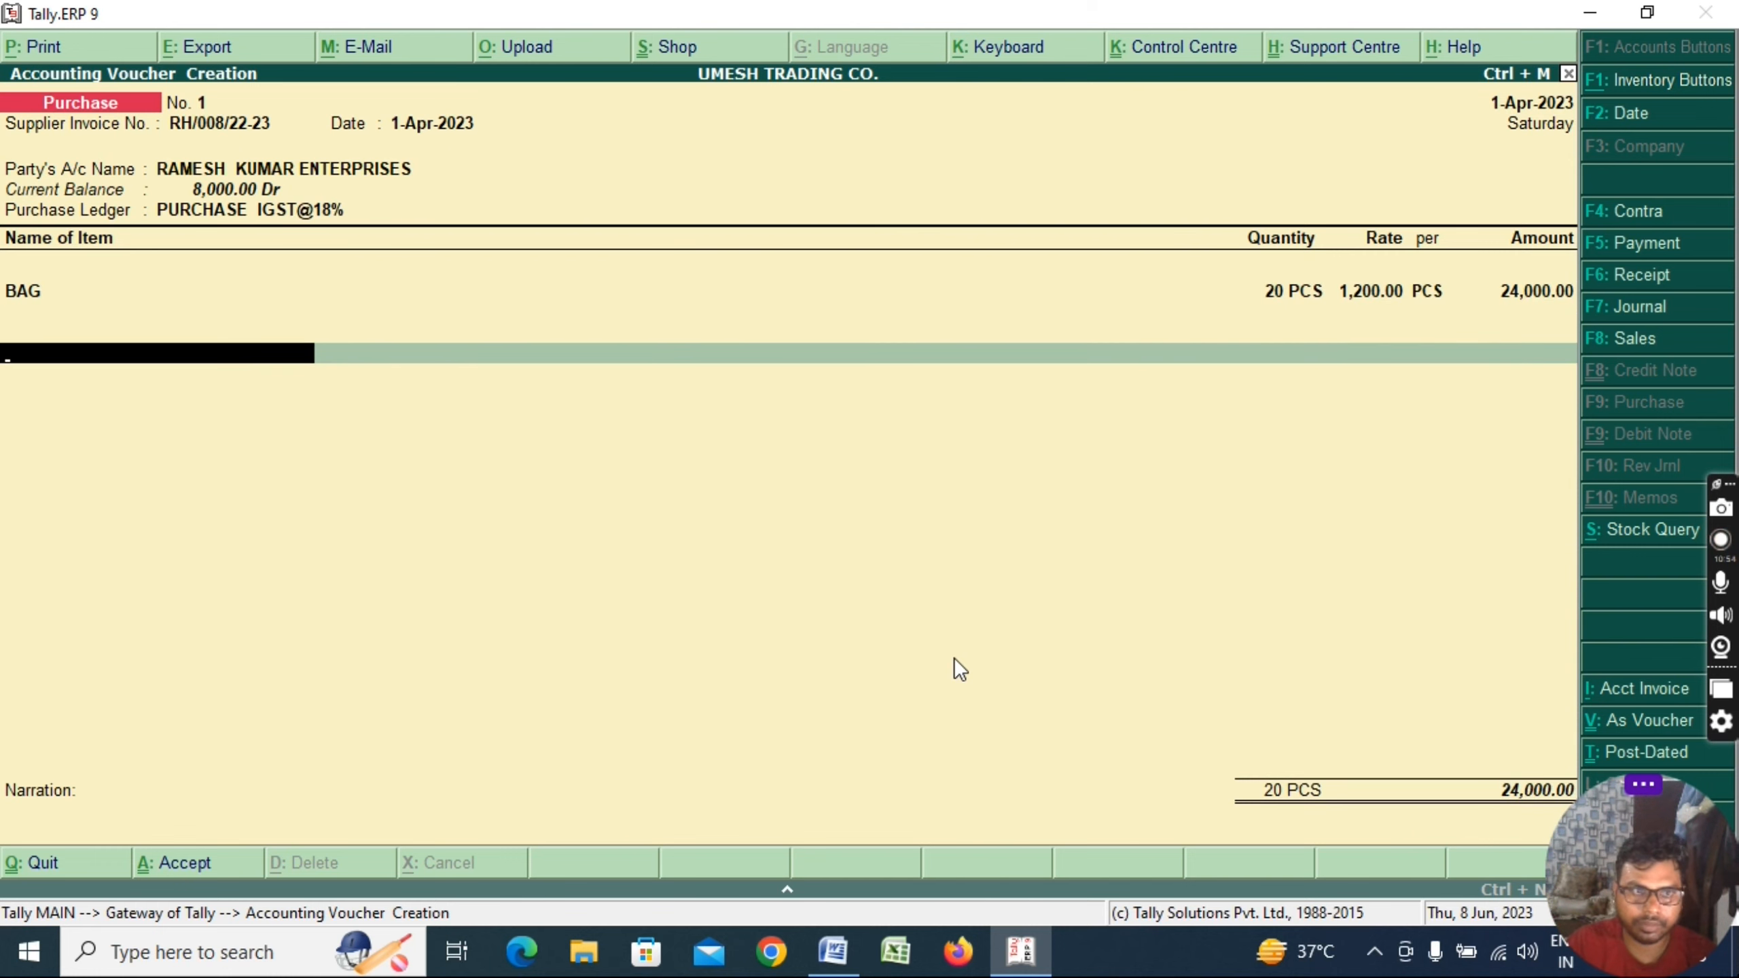
Create ledger INPUT IGST@18% under Duties & Taxes with an 18% rate
{"action": "key", "text": "alt+c"}
{"action": "type", "text": "INPUT"}
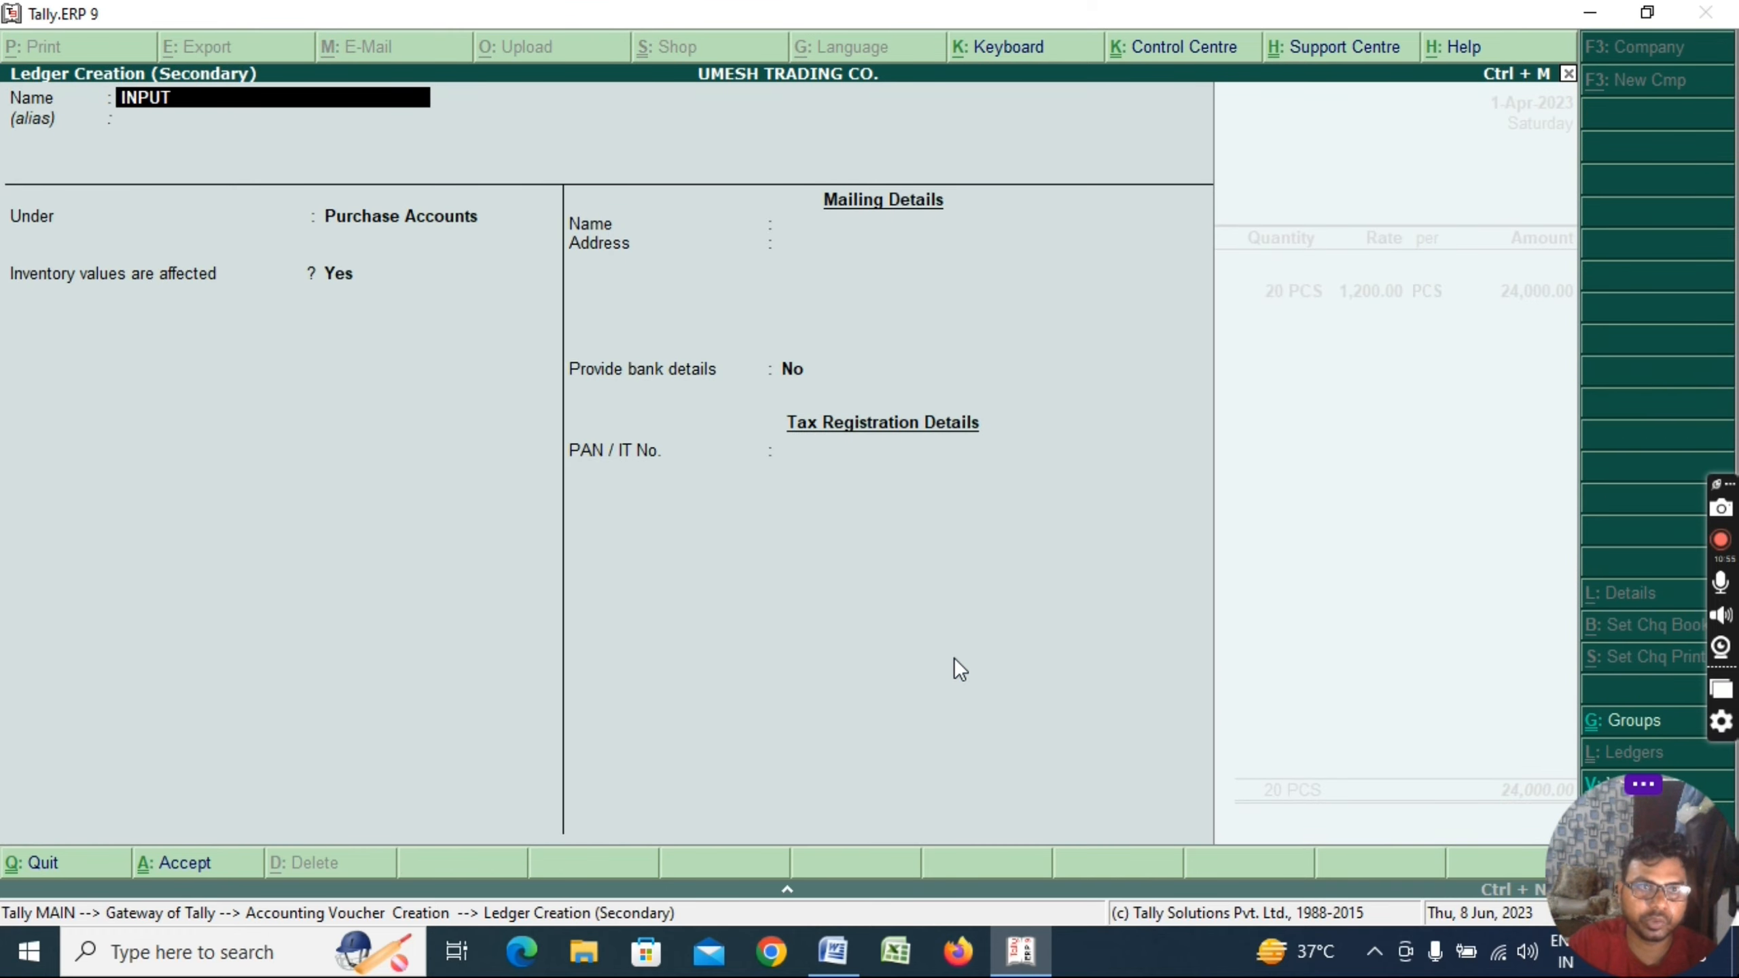
{"action": "type", "text": " IG"}
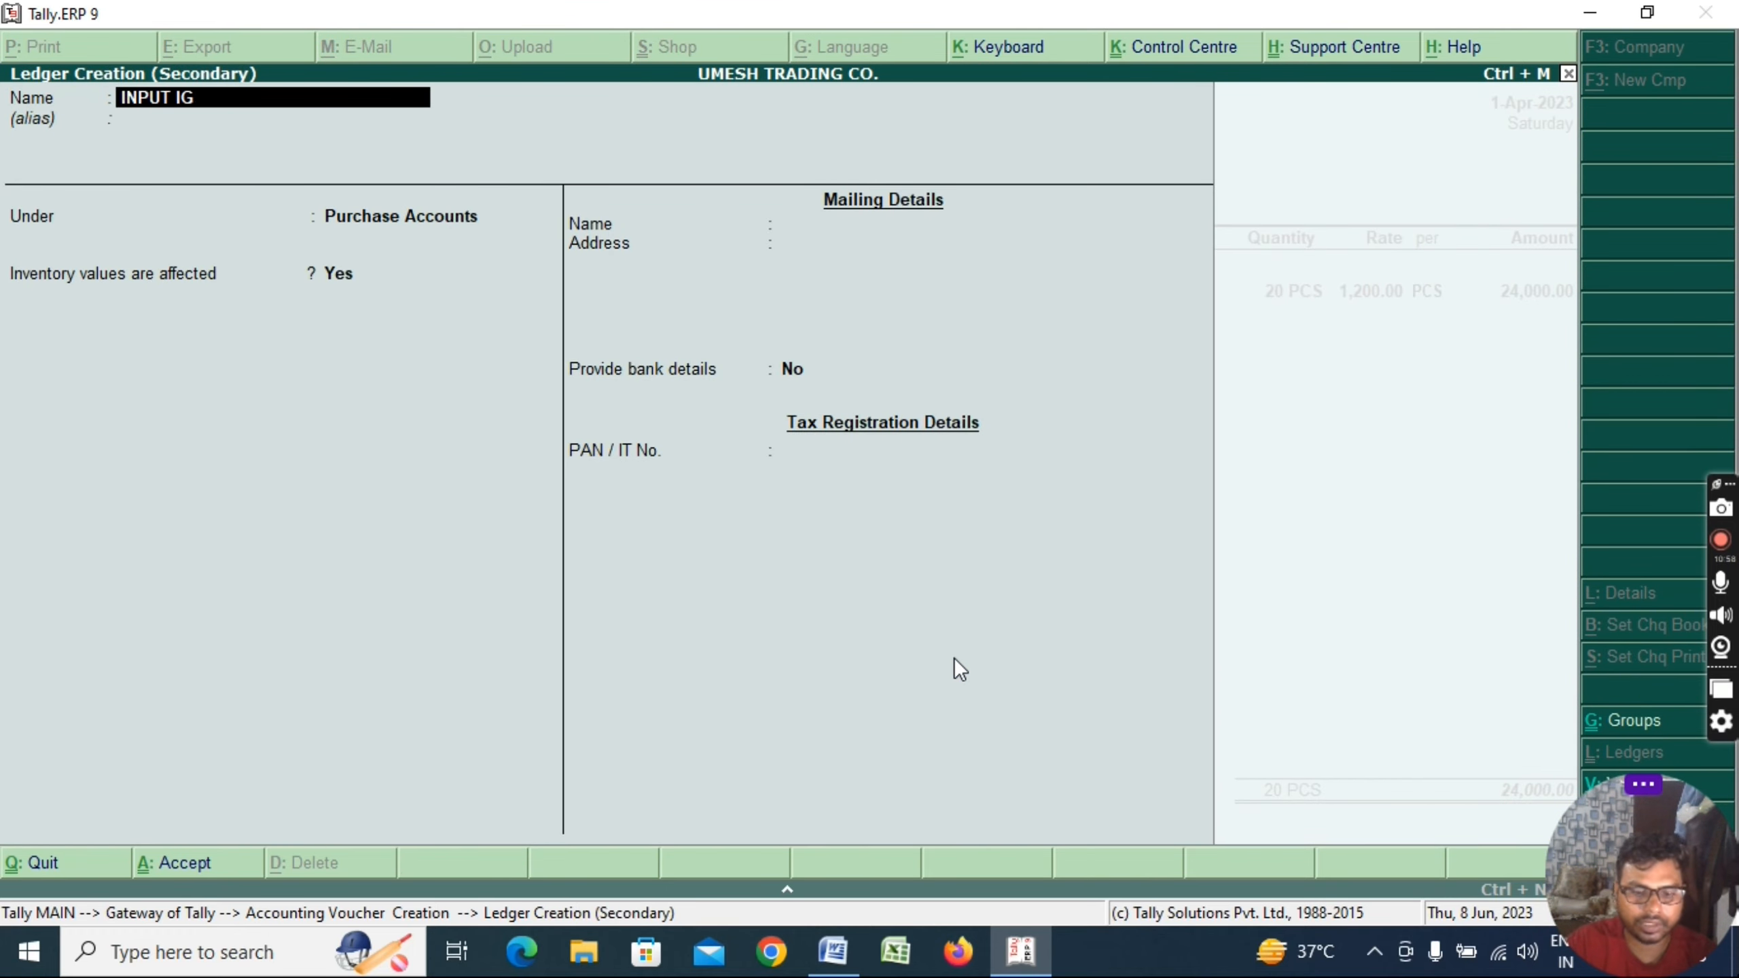
{"action": "type", "text": "ST@18%"}
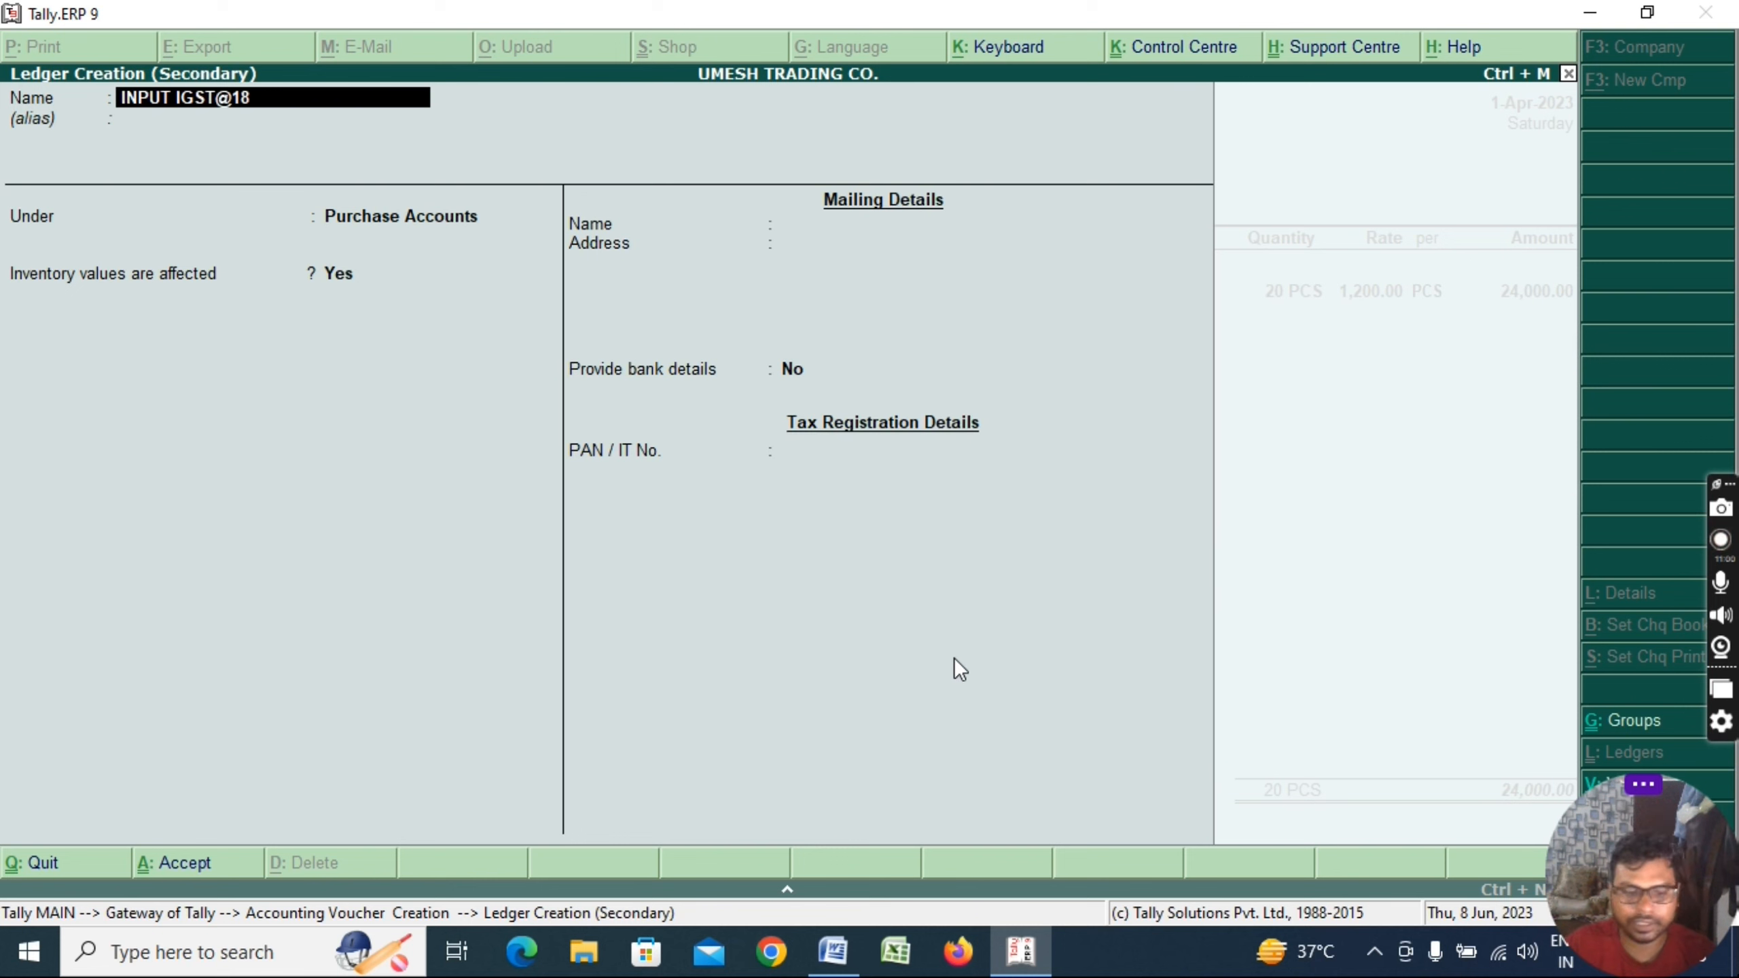
{"action": "key", "text": "Return"}
{"action": "key", "text": "Return"}
{"action": "type", "text": "DU"}
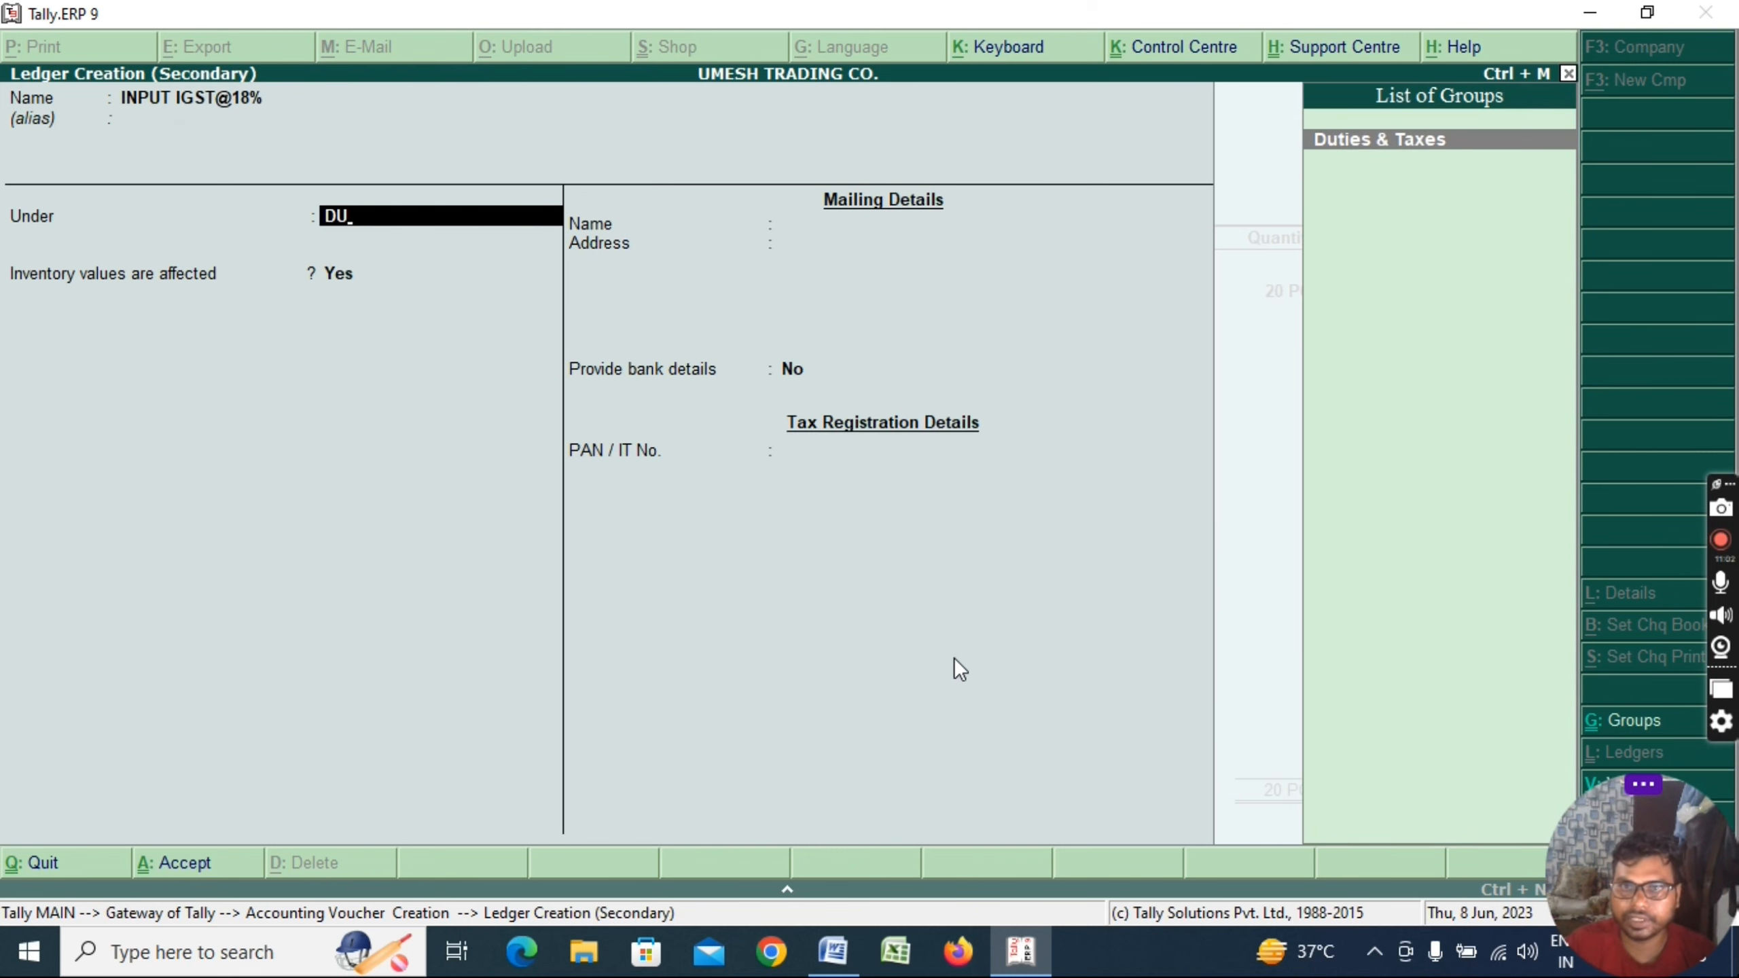
{"action": "key", "text": "Return"}
{"action": "key", "text": "Return"}
{"action": "type", "text": "18"}
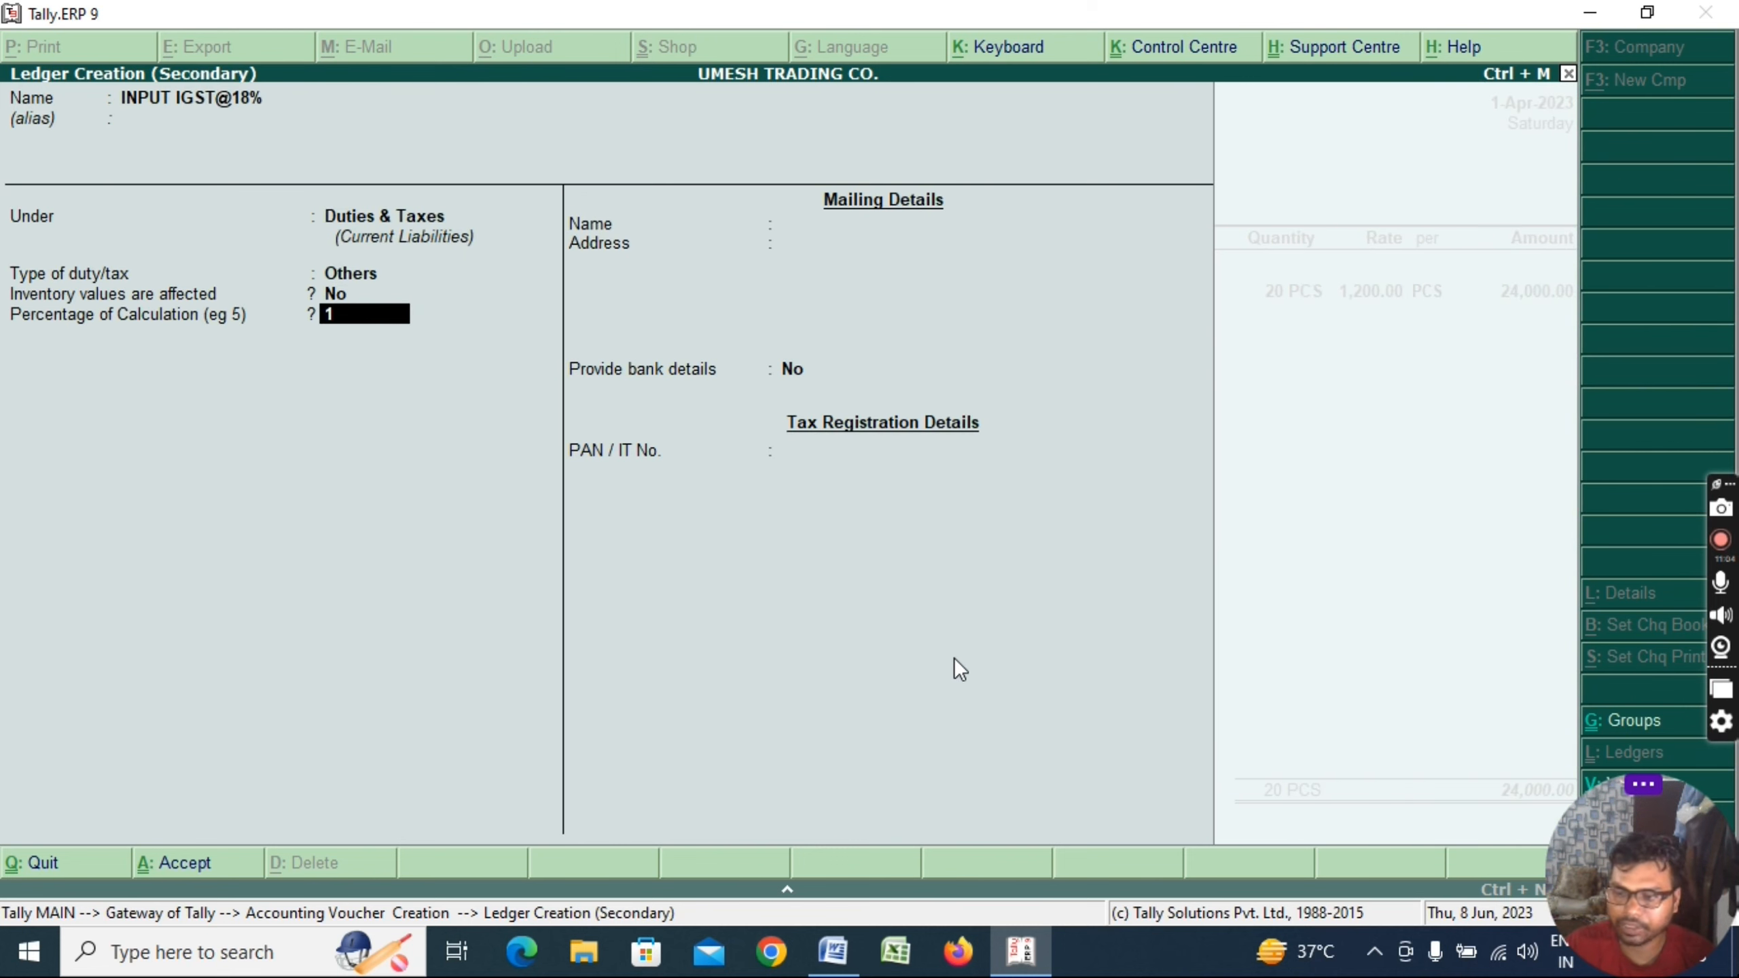
{"action": "key", "text": "Return"}
{"action": "key", "text": "Return"}
{"action": "key", "text": "Return"}
{"action": "key", "text": "Return"}
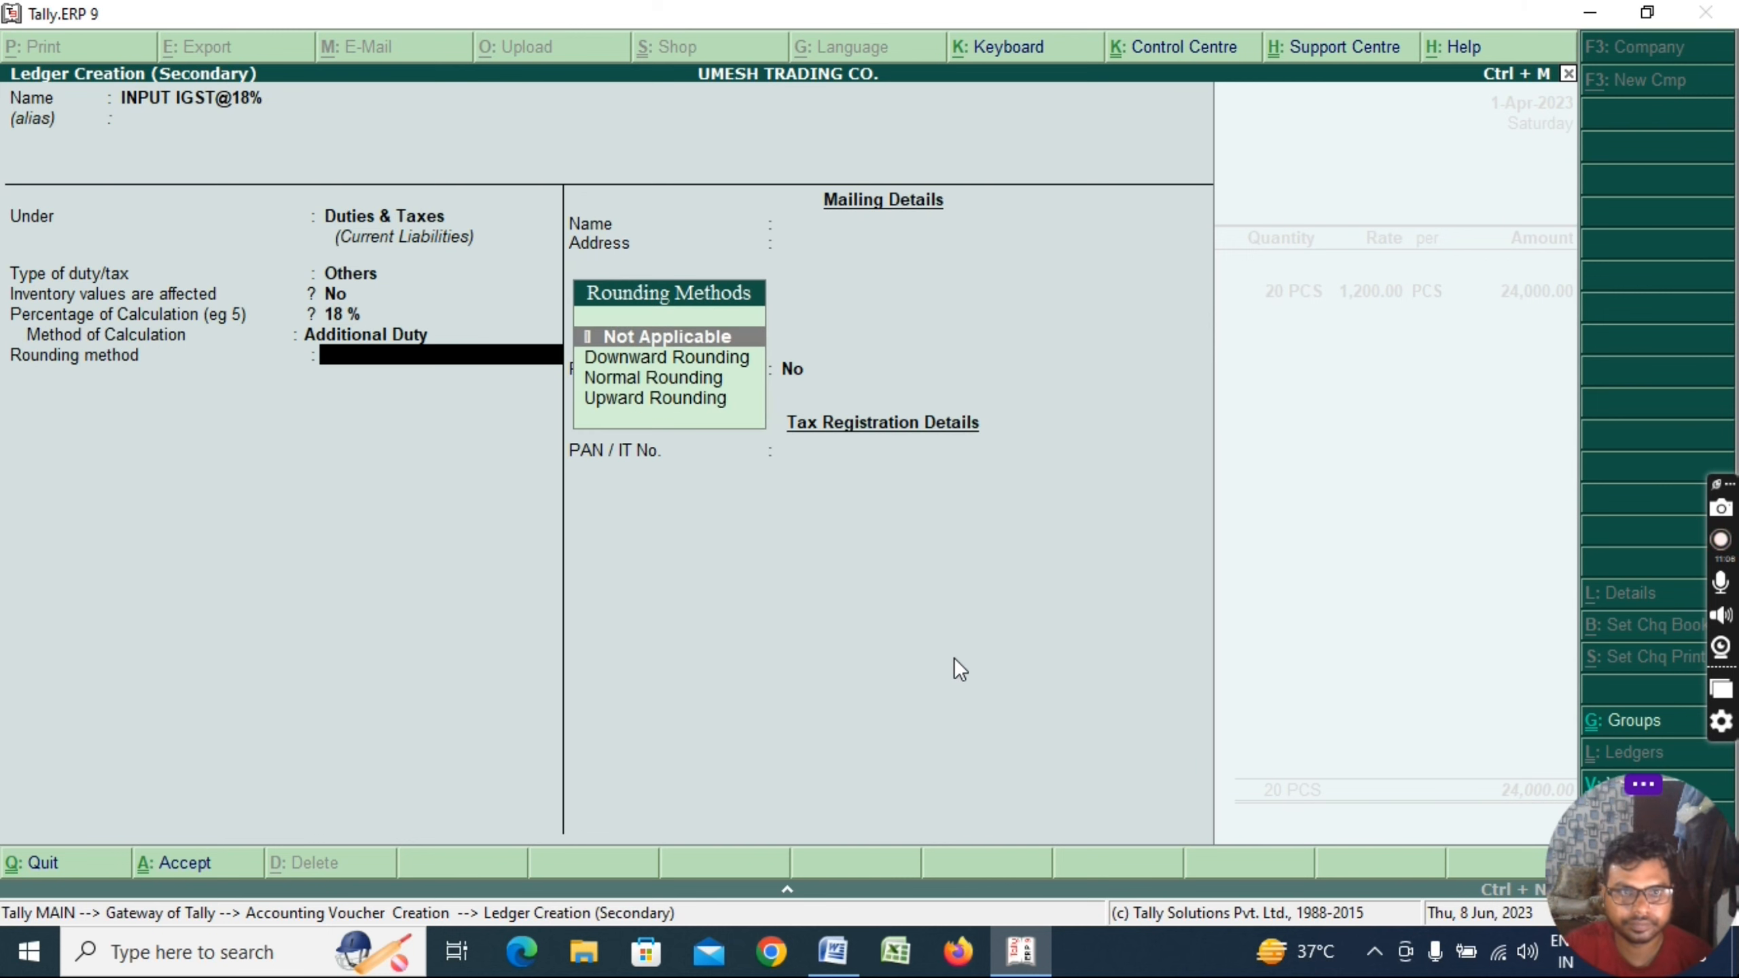
{"action": "key", "text": "Return"}
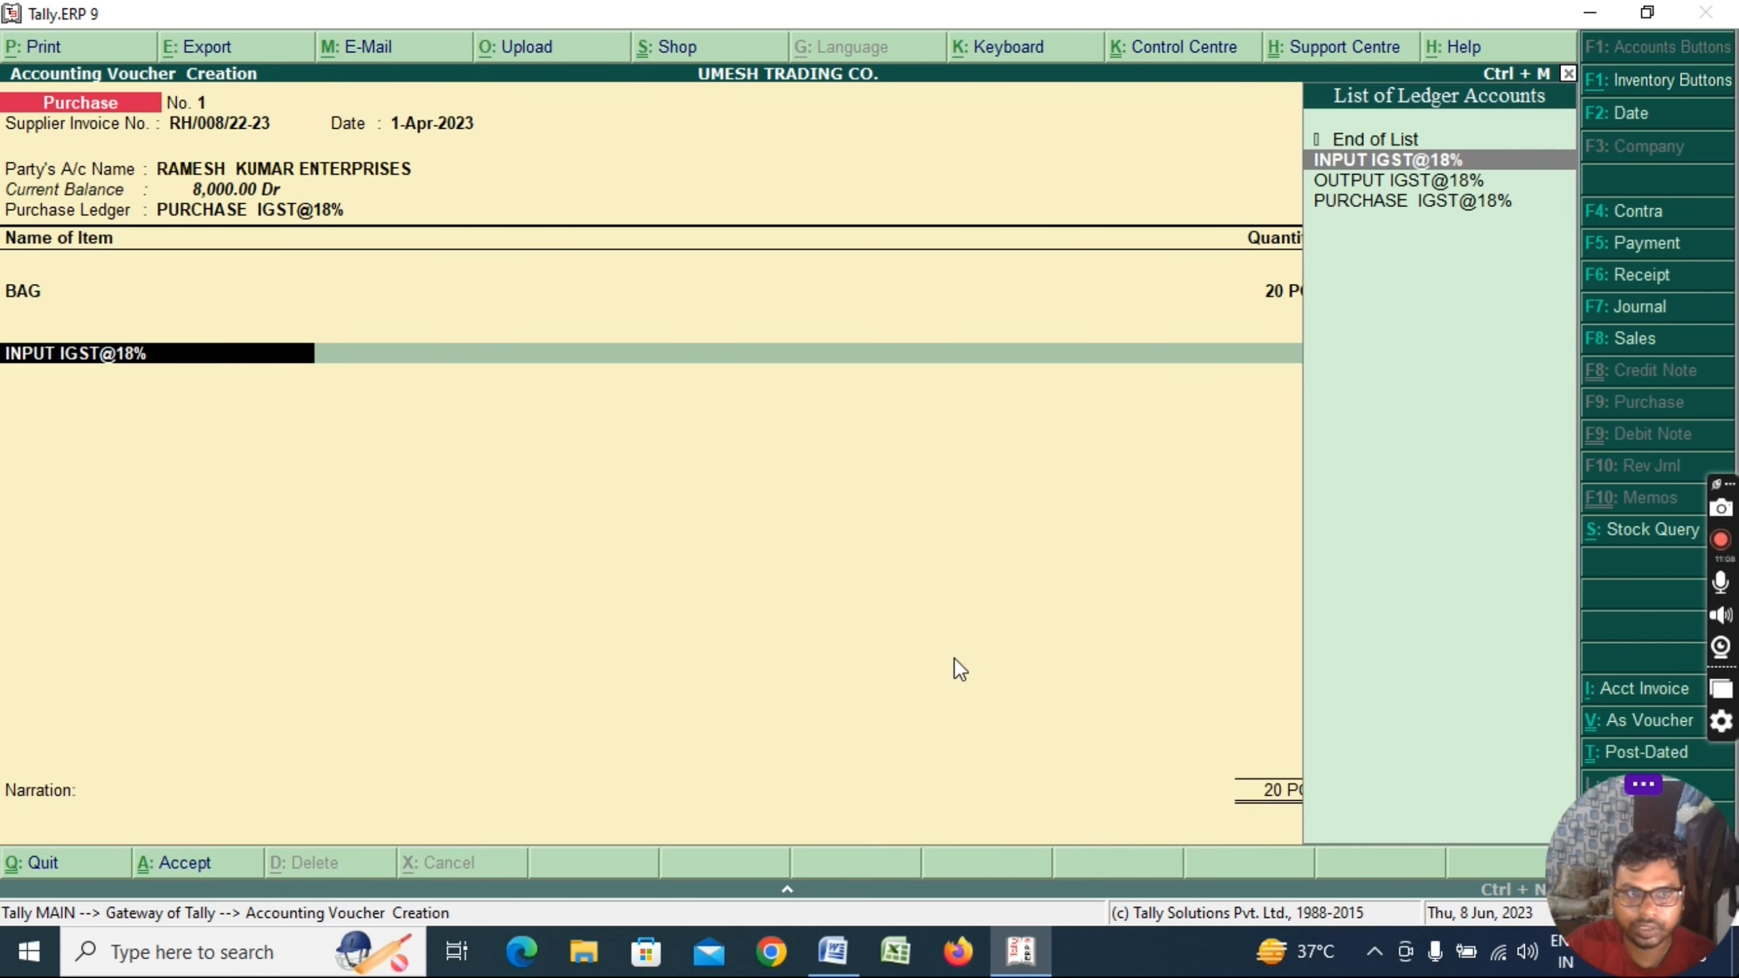
{"action": "key", "text": "ctrl+Return"}
Set the tax ledger to On Total Sales, accept 4,320.00 tax and save the 28,320.00 voucher
{"action": "key", "text": "Return"}
{"action": "key", "text": "Return"}
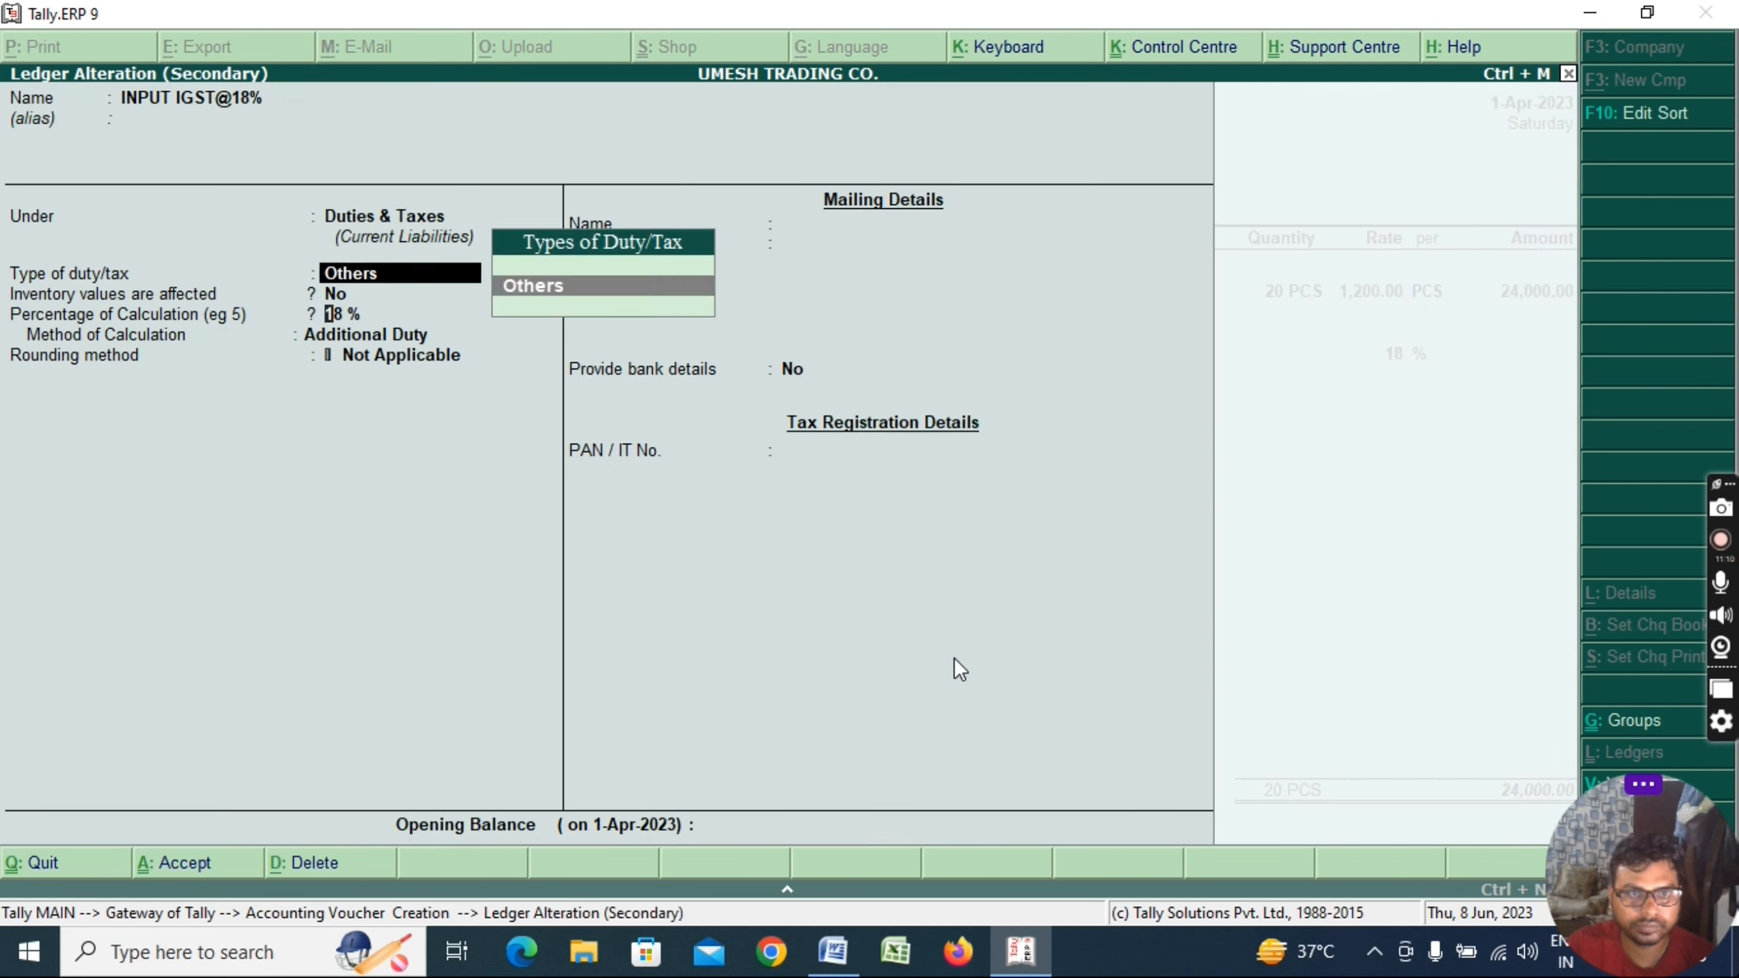
{"action": "key", "text": "Return"}
{"action": "key", "text": "Return"}
{"action": "key", "text": "Return"}
{"action": "key", "text": "Down"}
{"action": "key", "text": "Return"}
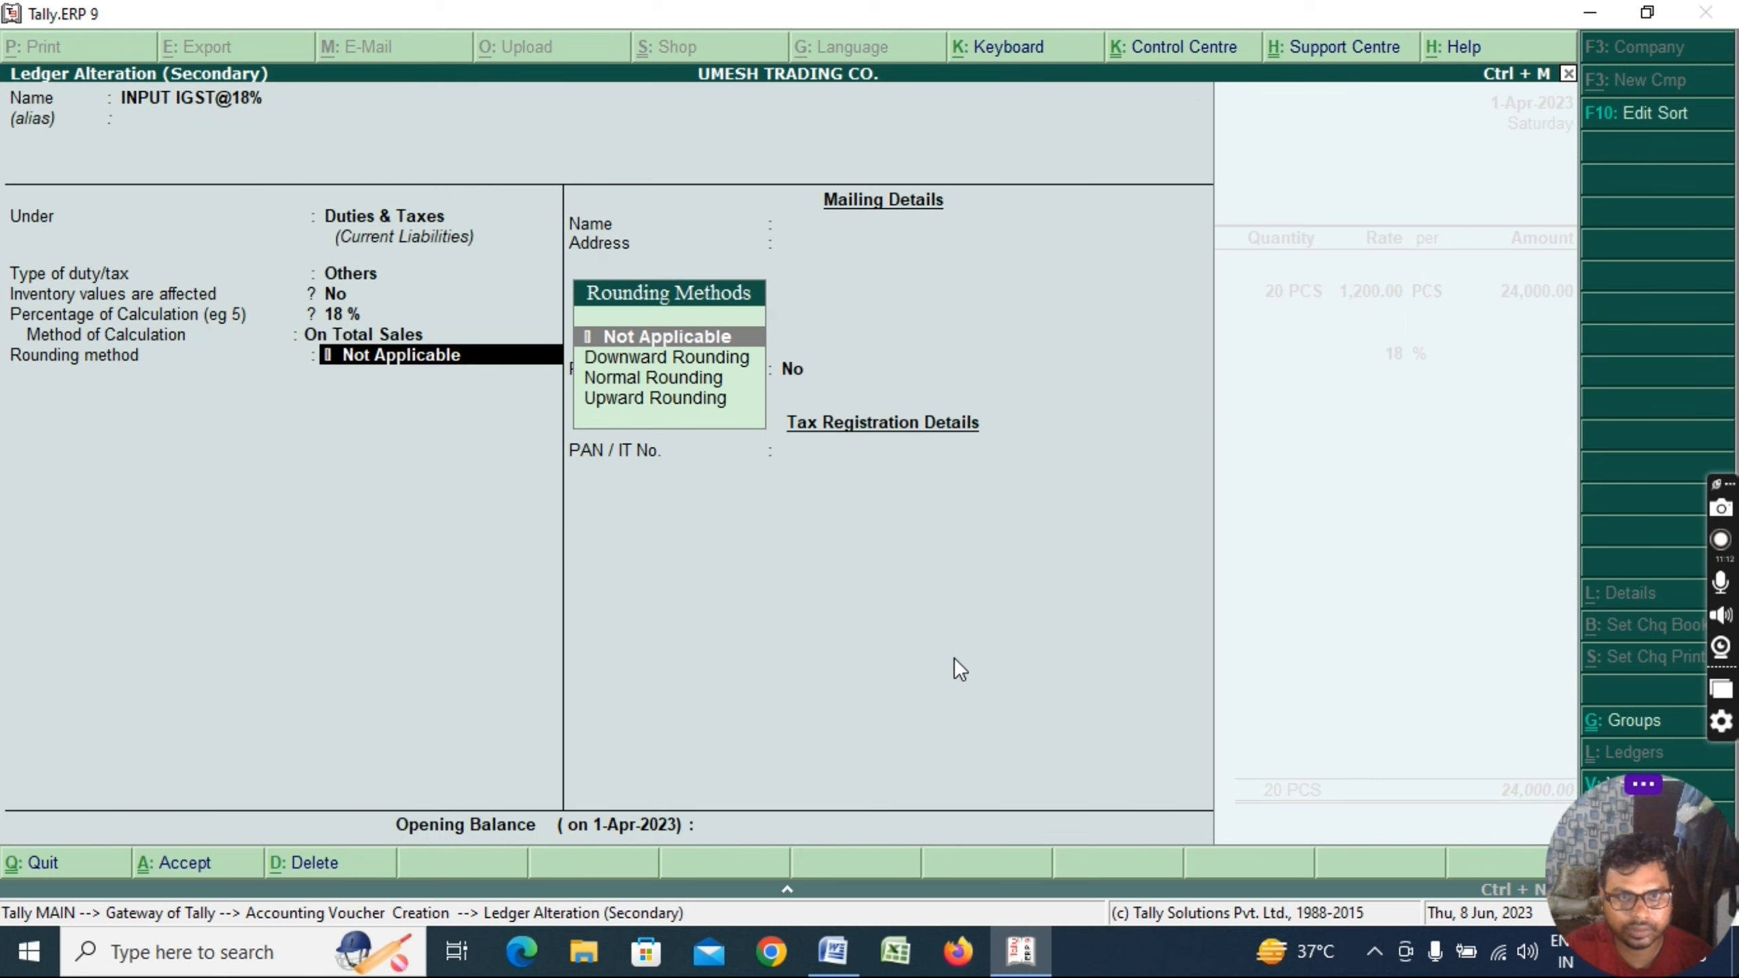
{"action": "key", "text": "ctrl+a"}
{"action": "key", "text": "Return"}
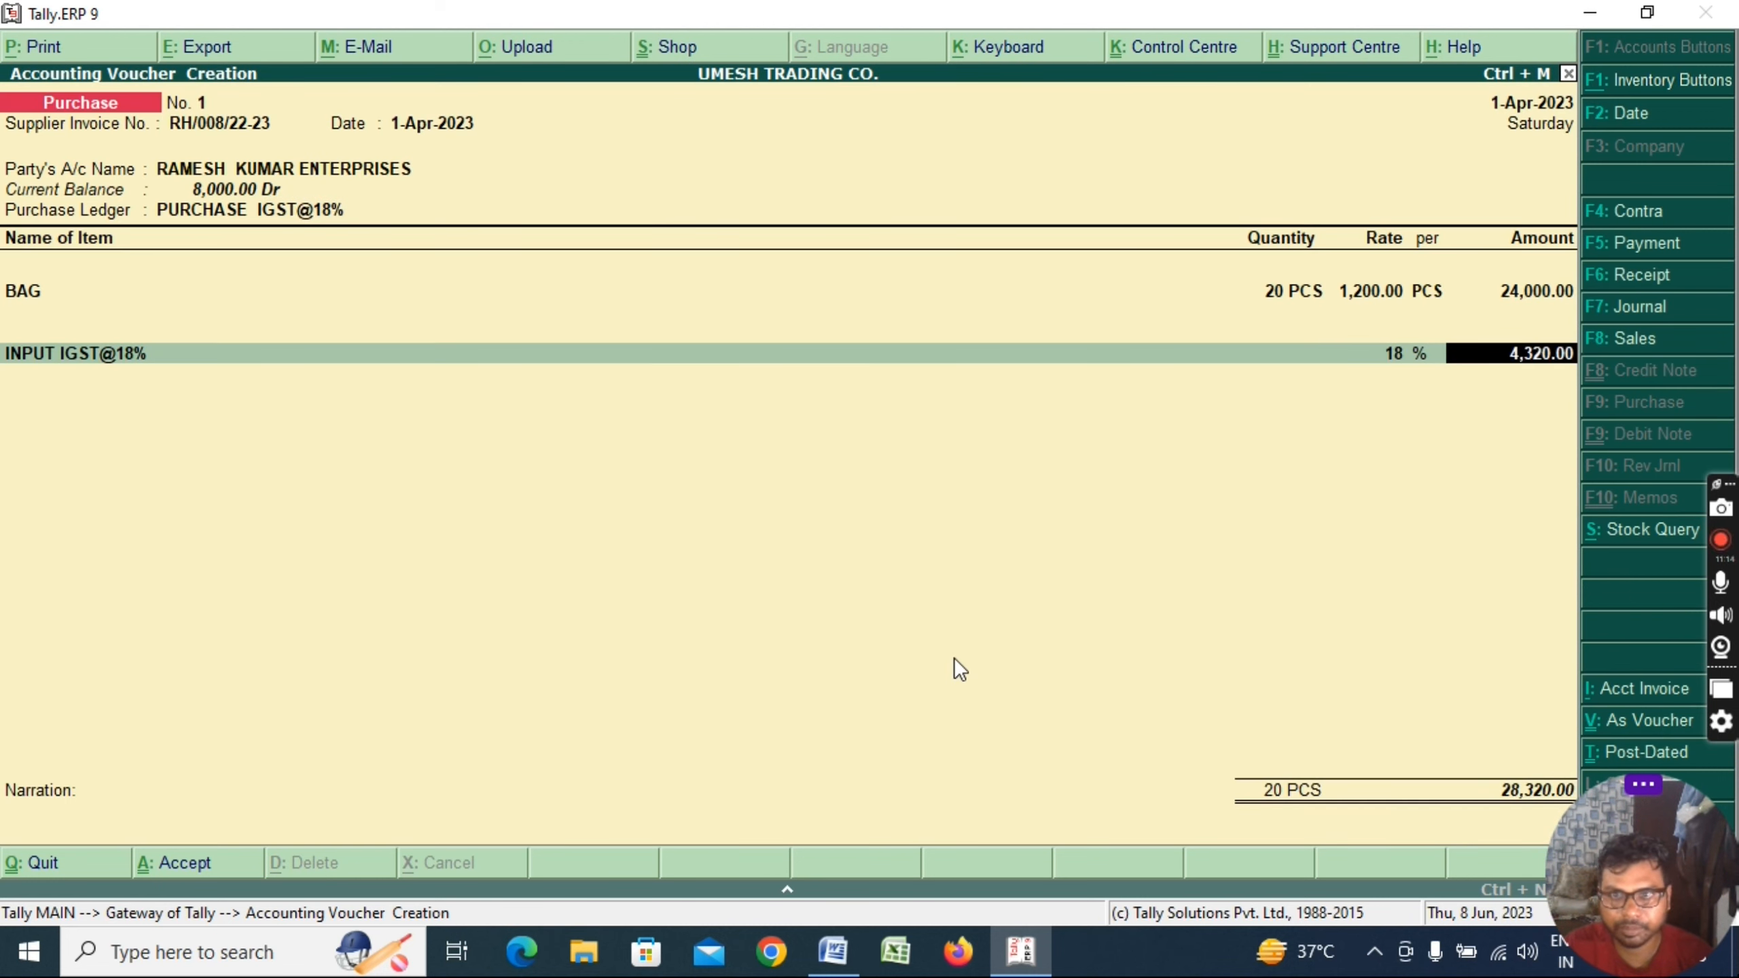
{"action": "key", "text": "Return"}
{"action": "key", "text": "Return"}
{"action": "key", "text": "Return"}
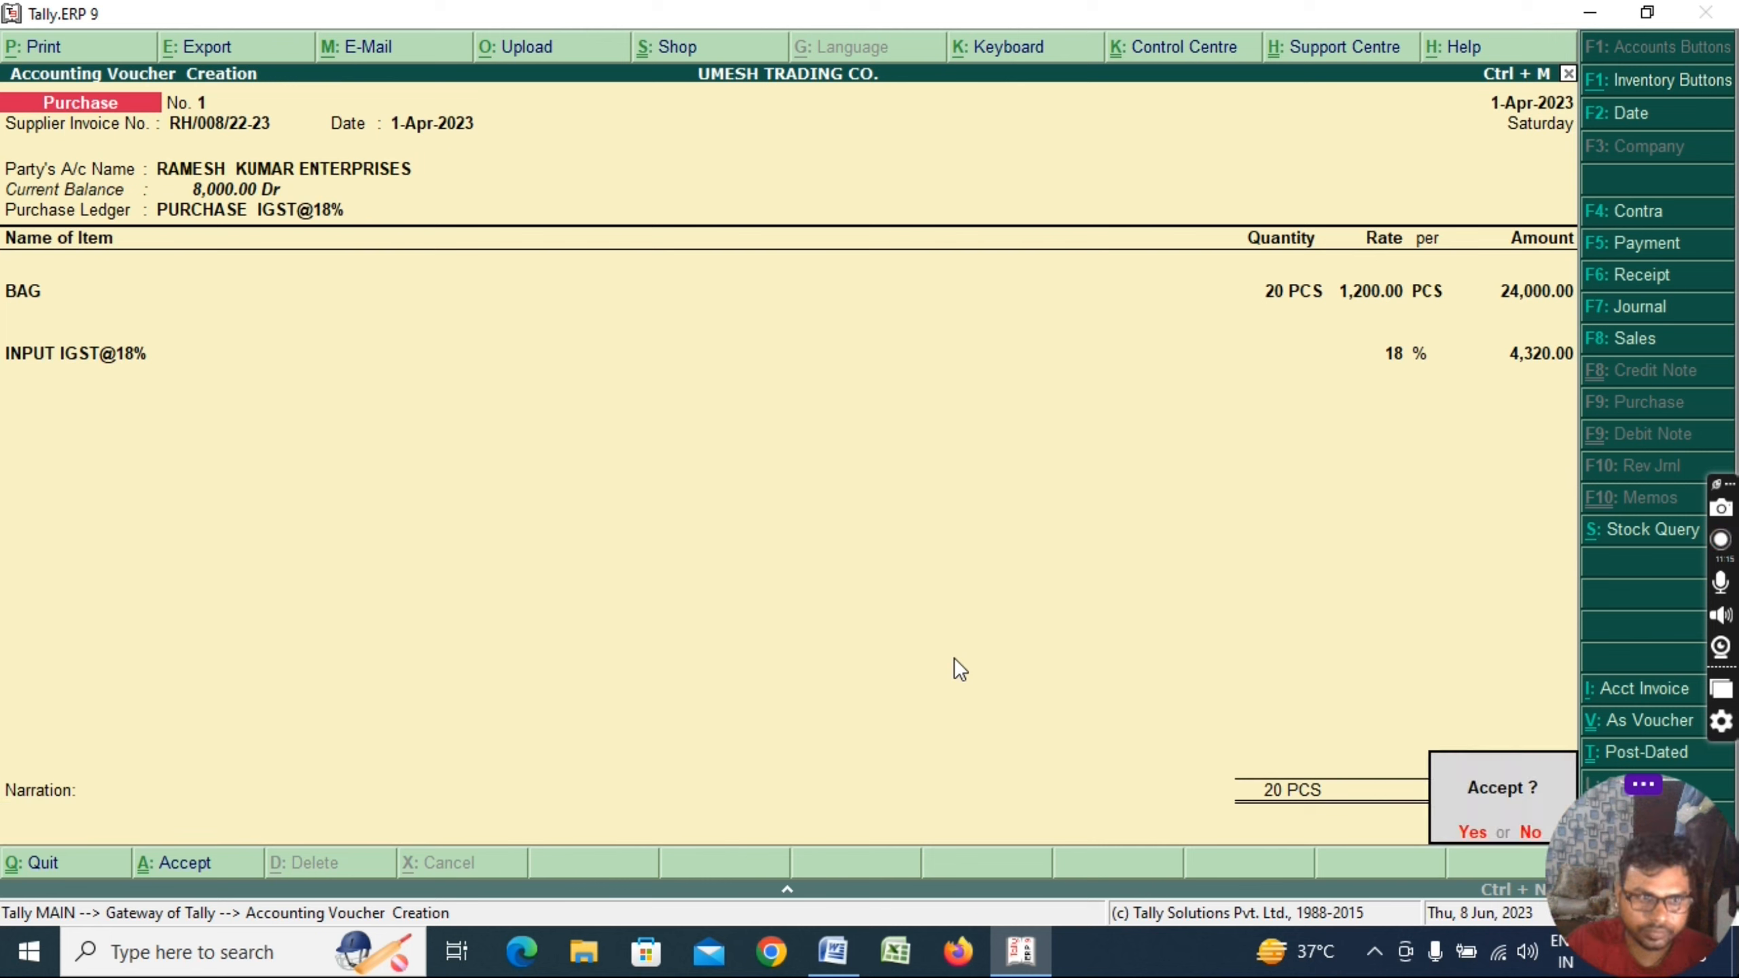
{"action": "key", "text": "Return"}
{"action": "key", "text": "alt+Tab"}
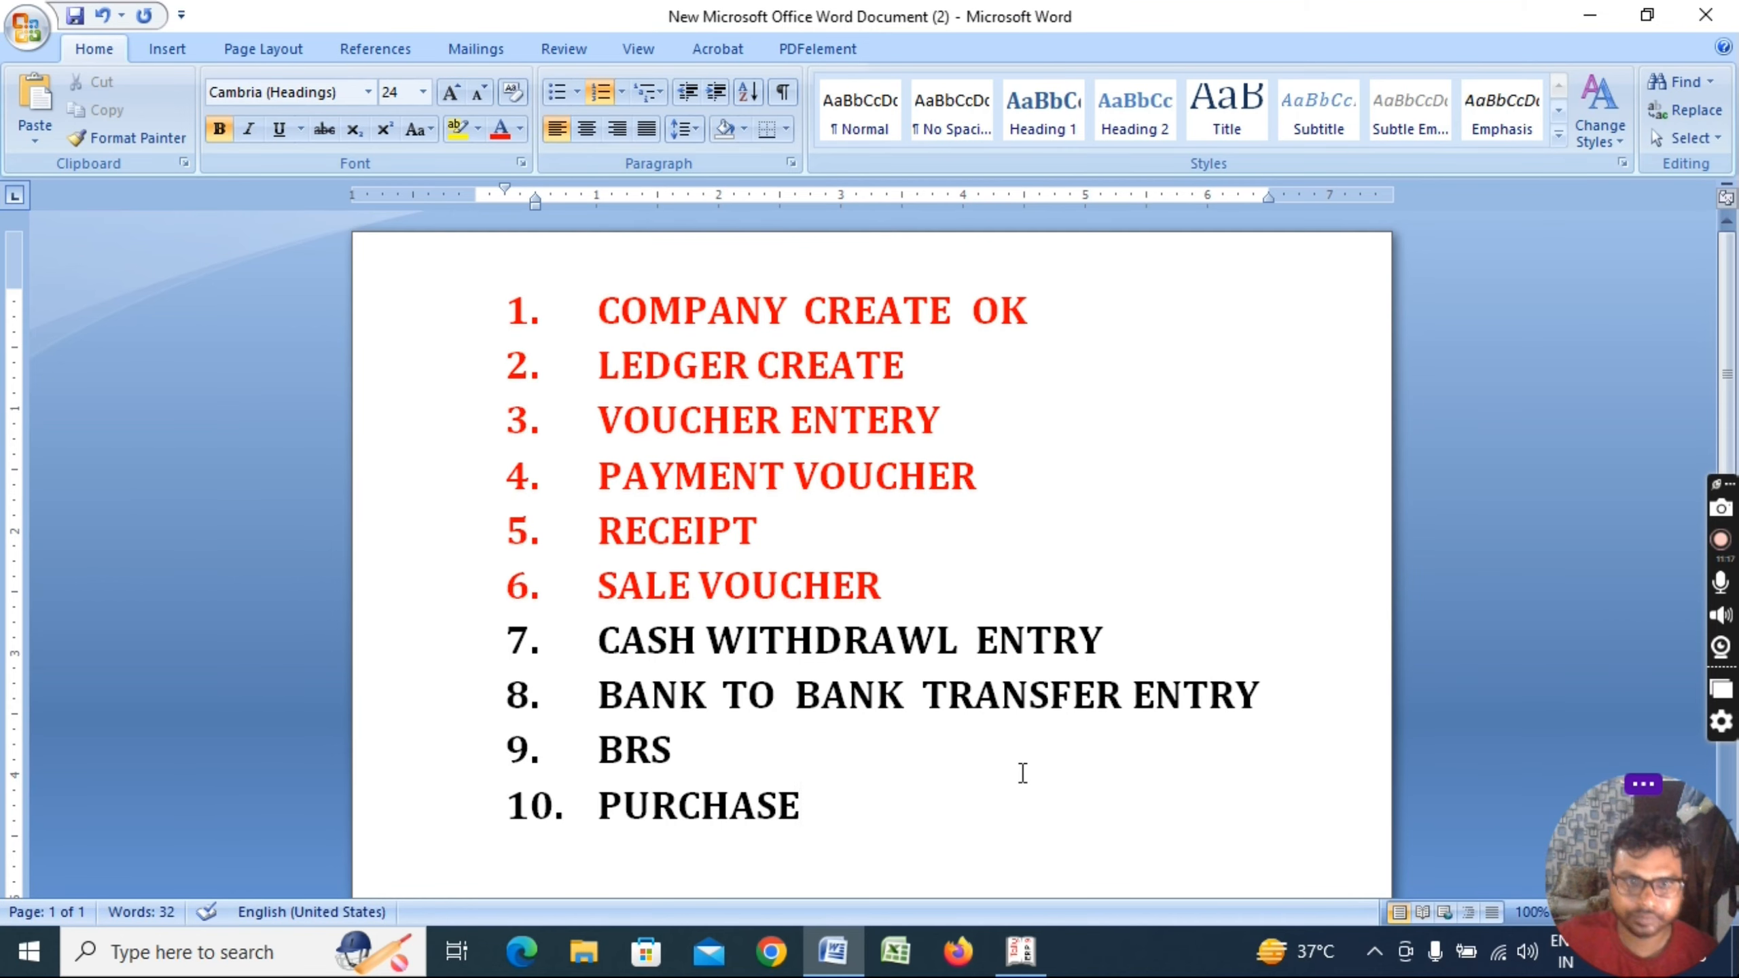
Colour the PURCHASE checklist item red
{"action": "left_click_drag", "start_coordinate": [817, 776], "coordinate": [597, 808]}
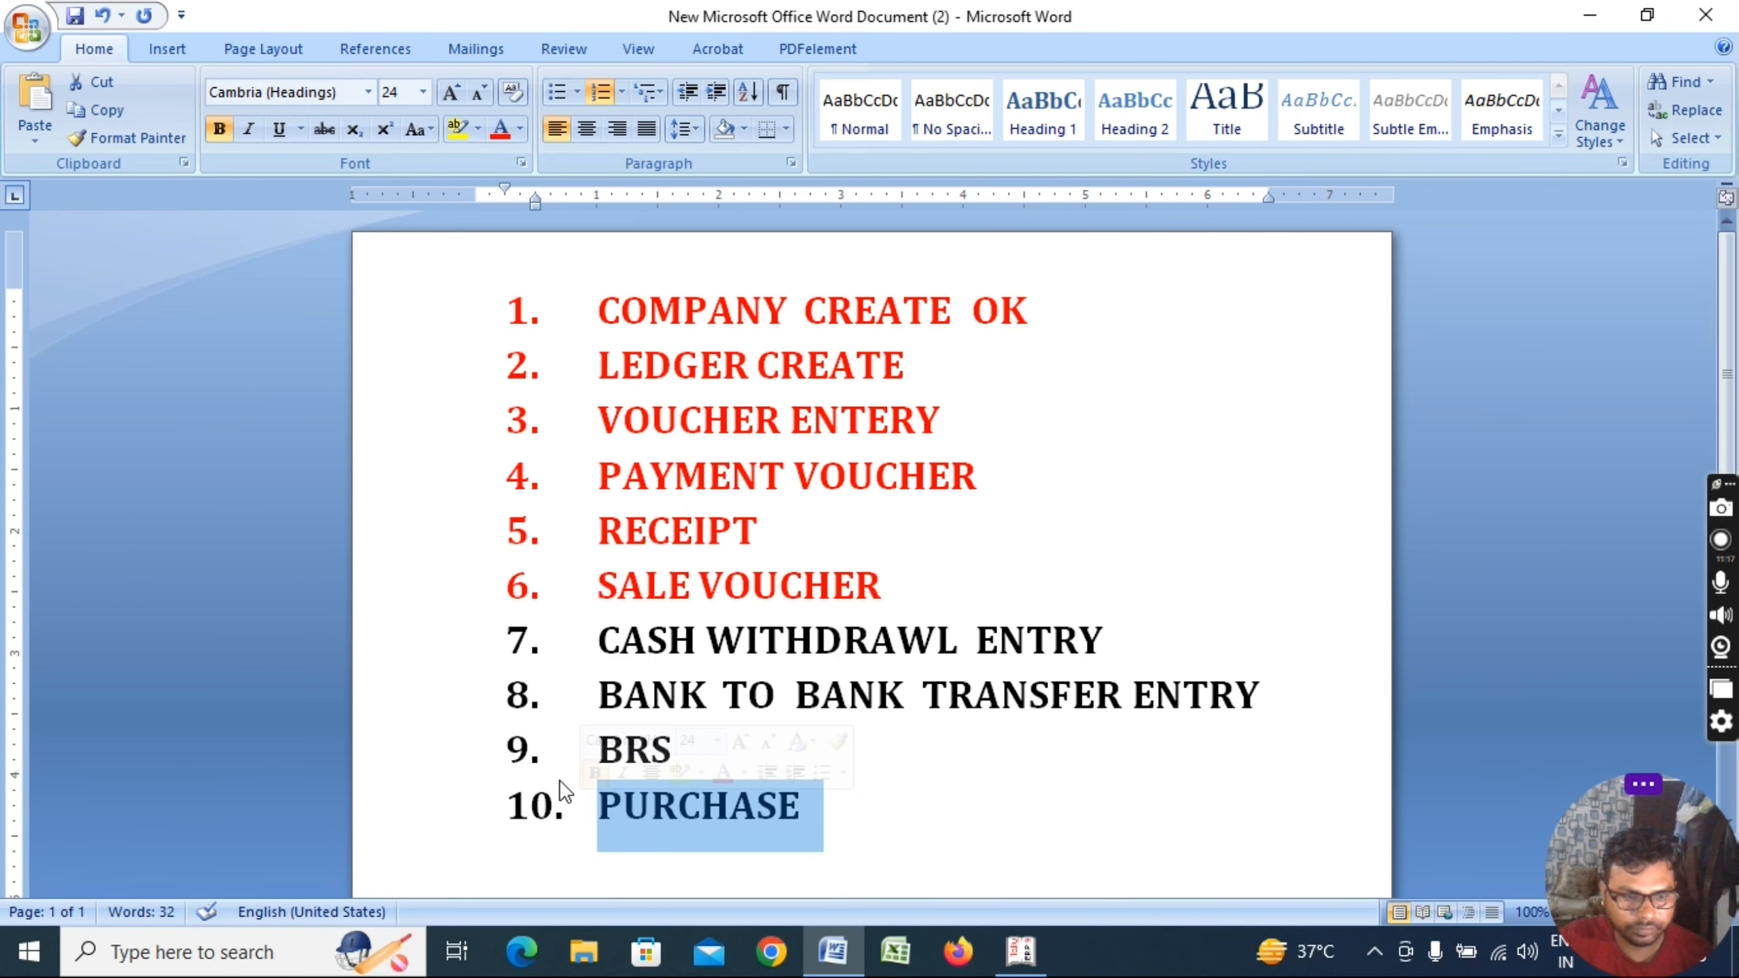
{"action": "left_click", "coordinate": [500, 130]}
{"action": "left_click", "coordinate": [776, 731]}
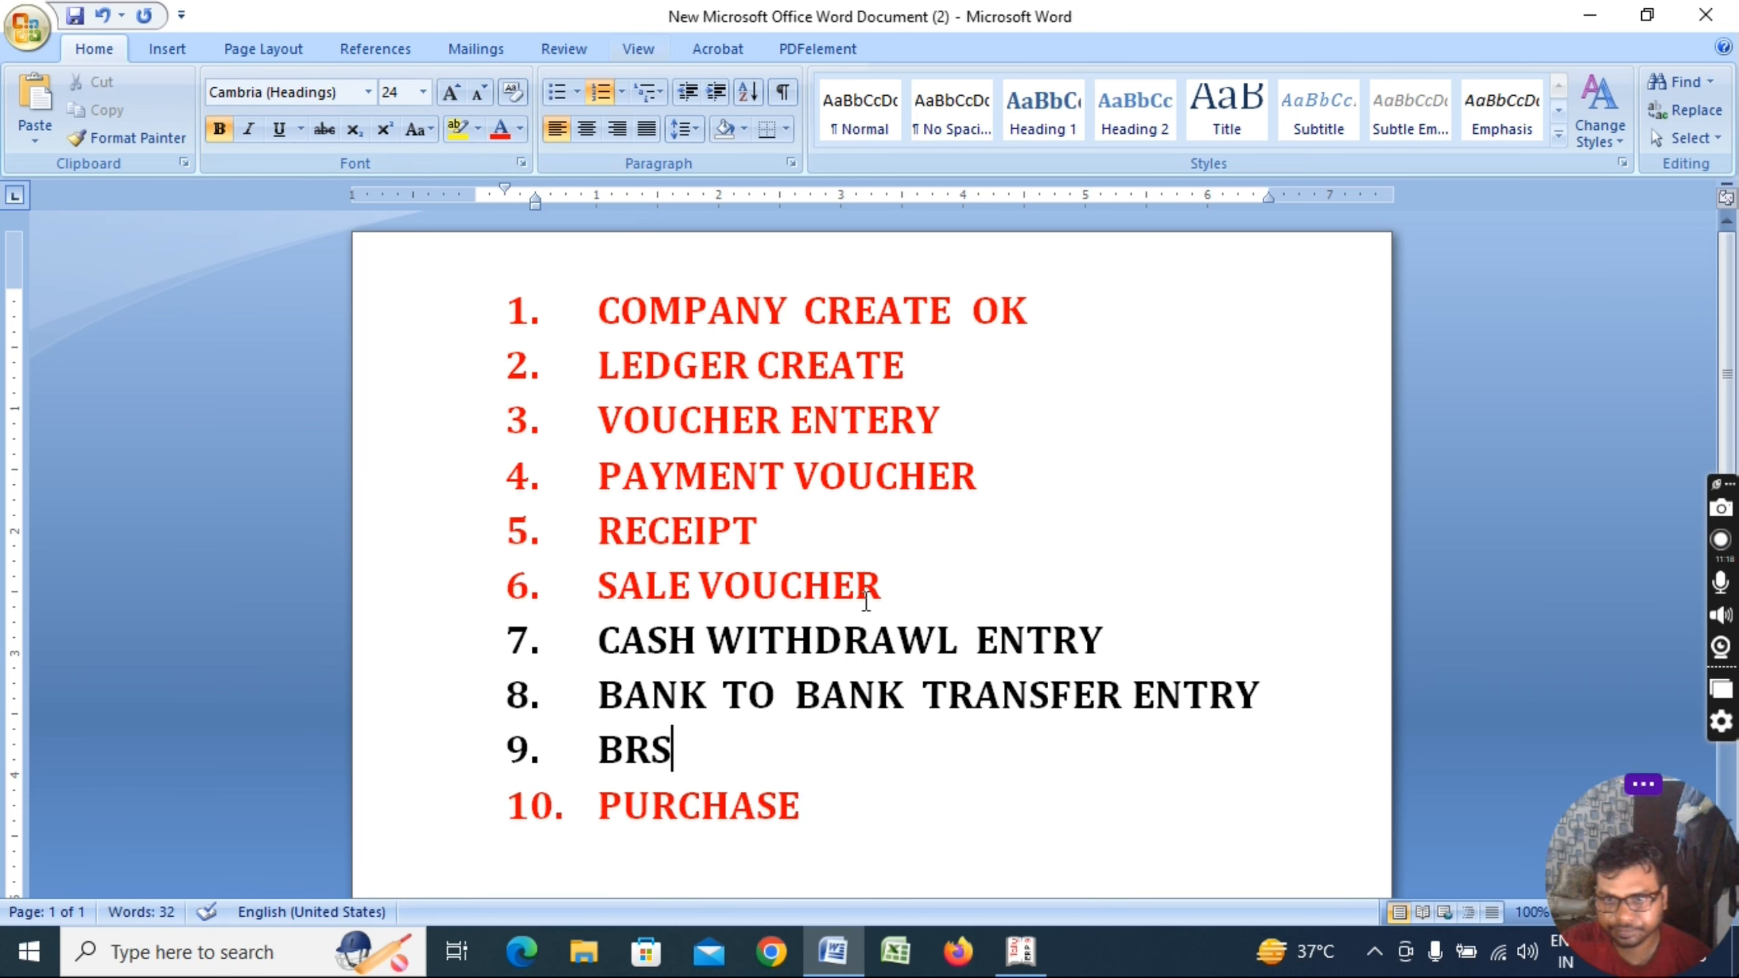
Review the CASH WITHDRAWL, BANK TO BANK TRANSFER and BRS items, then return to Tally
{"action": "left_click_drag", "start_coordinate": [603, 641], "coordinate": [1121, 633]}
{"action": "left_click_drag", "start_coordinate": [572, 695], "coordinate": [1270, 720]}
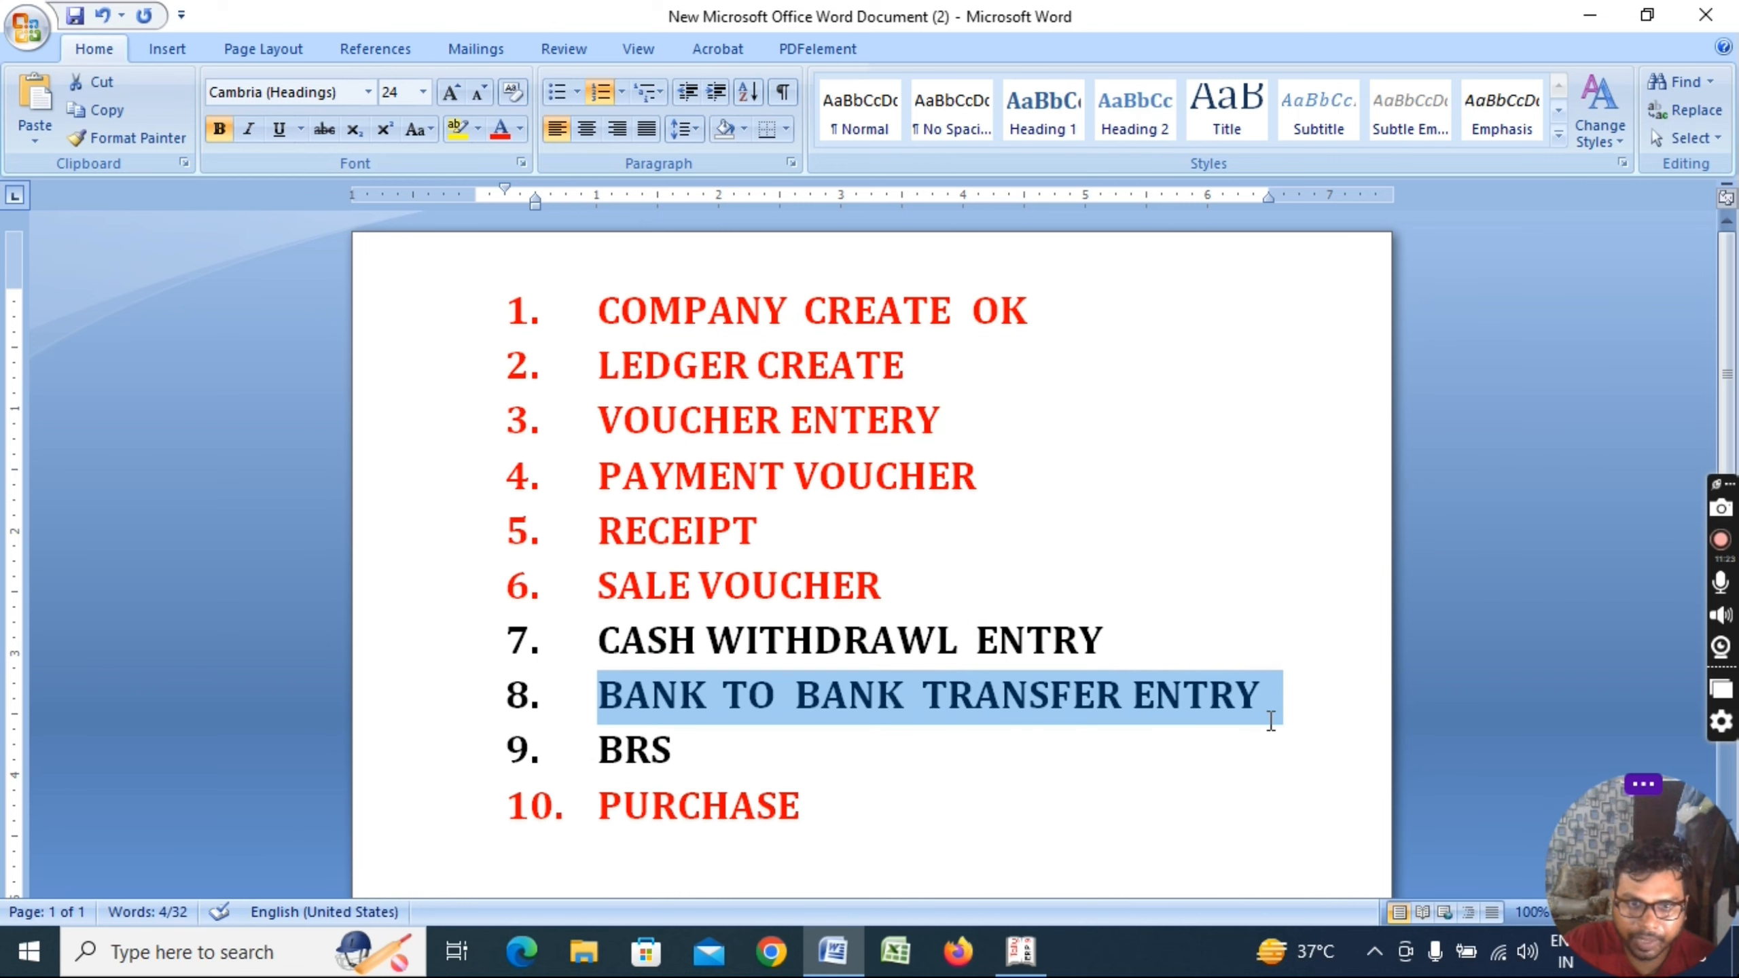
{"action": "left_click_drag", "start_coordinate": [594, 749], "coordinate": [718, 760]}
{"action": "left_click", "coordinate": [724, 755]}
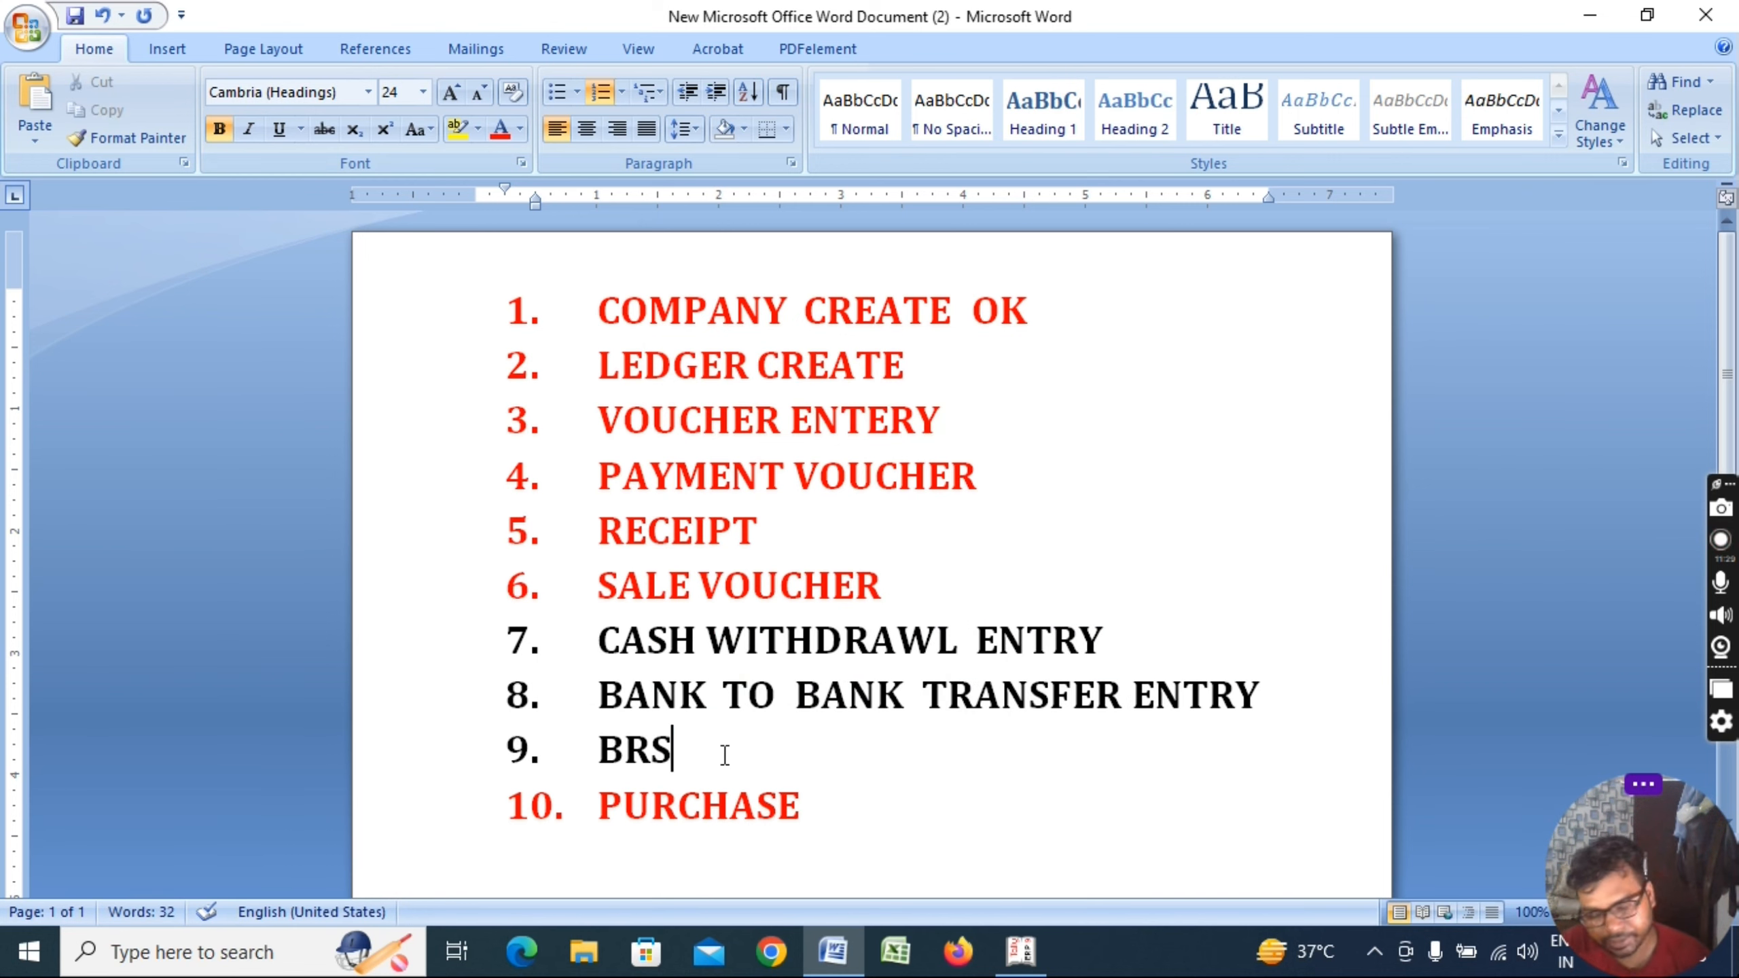
{"action": "key", "text": "alt+Tab"}
Discard the blank purchase voucher and start a Contra voucher with Cash as the account
{"action": "key", "text": "Escape"}
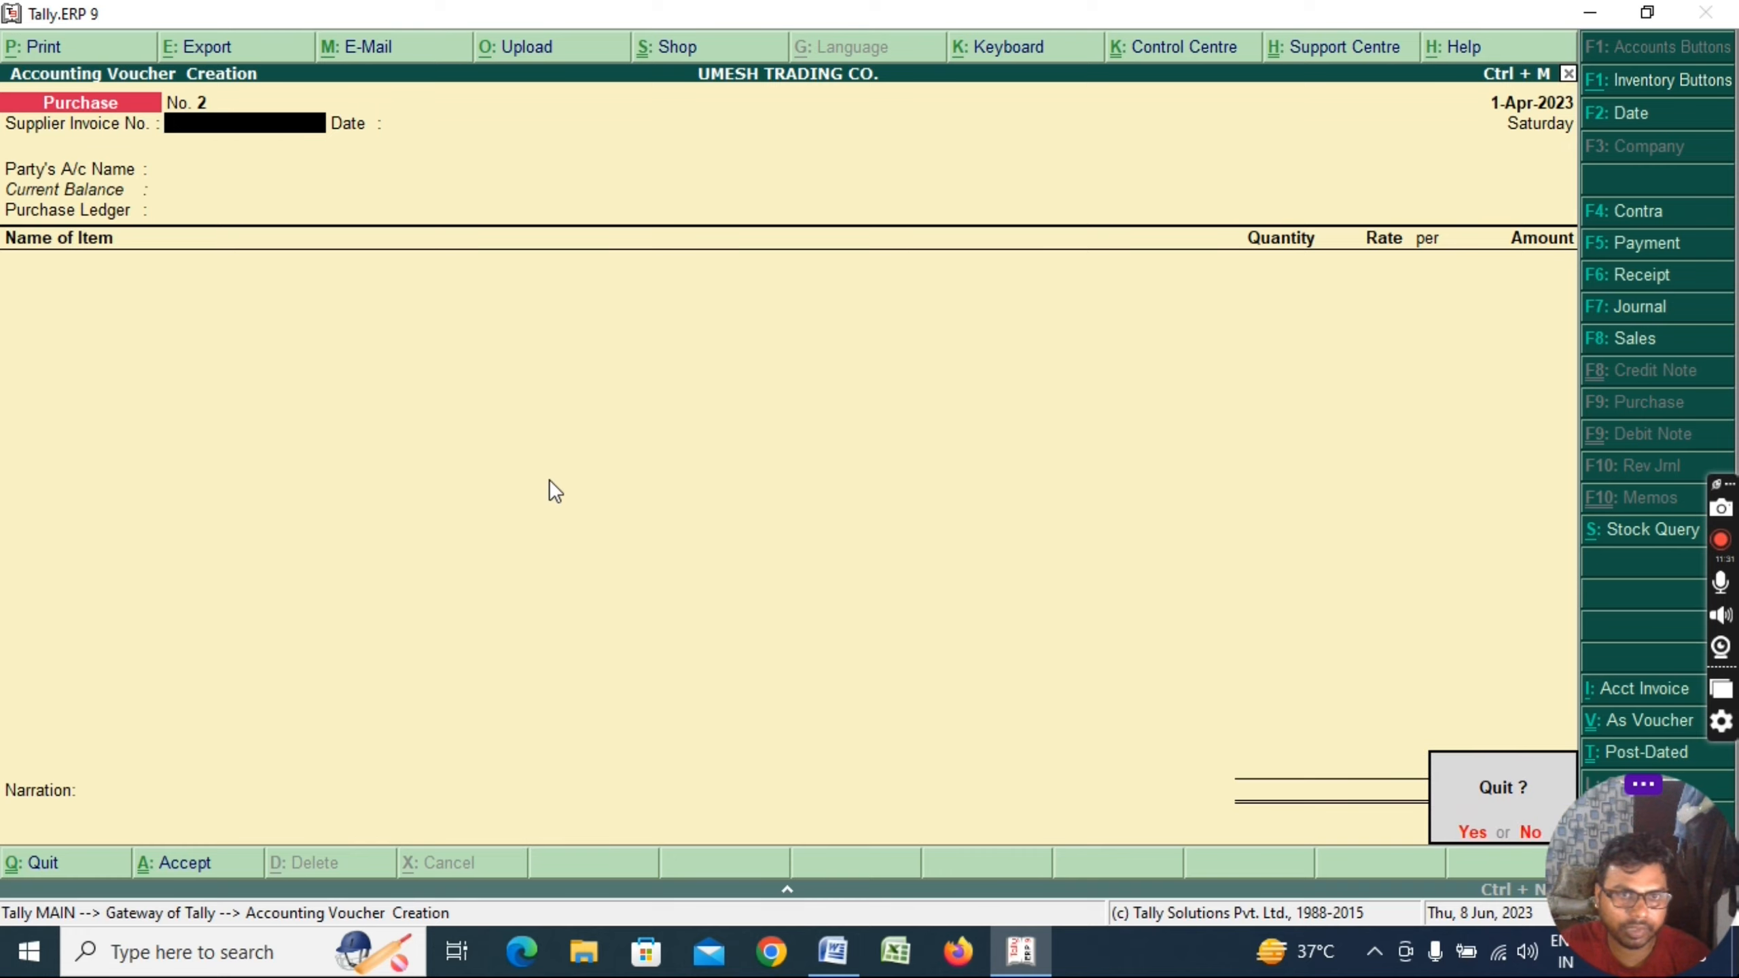
{"action": "key", "text": "y"}
{"action": "key", "text": "Escape"}
{"action": "key", "text": "n"}
{"action": "key", "text": "v"}
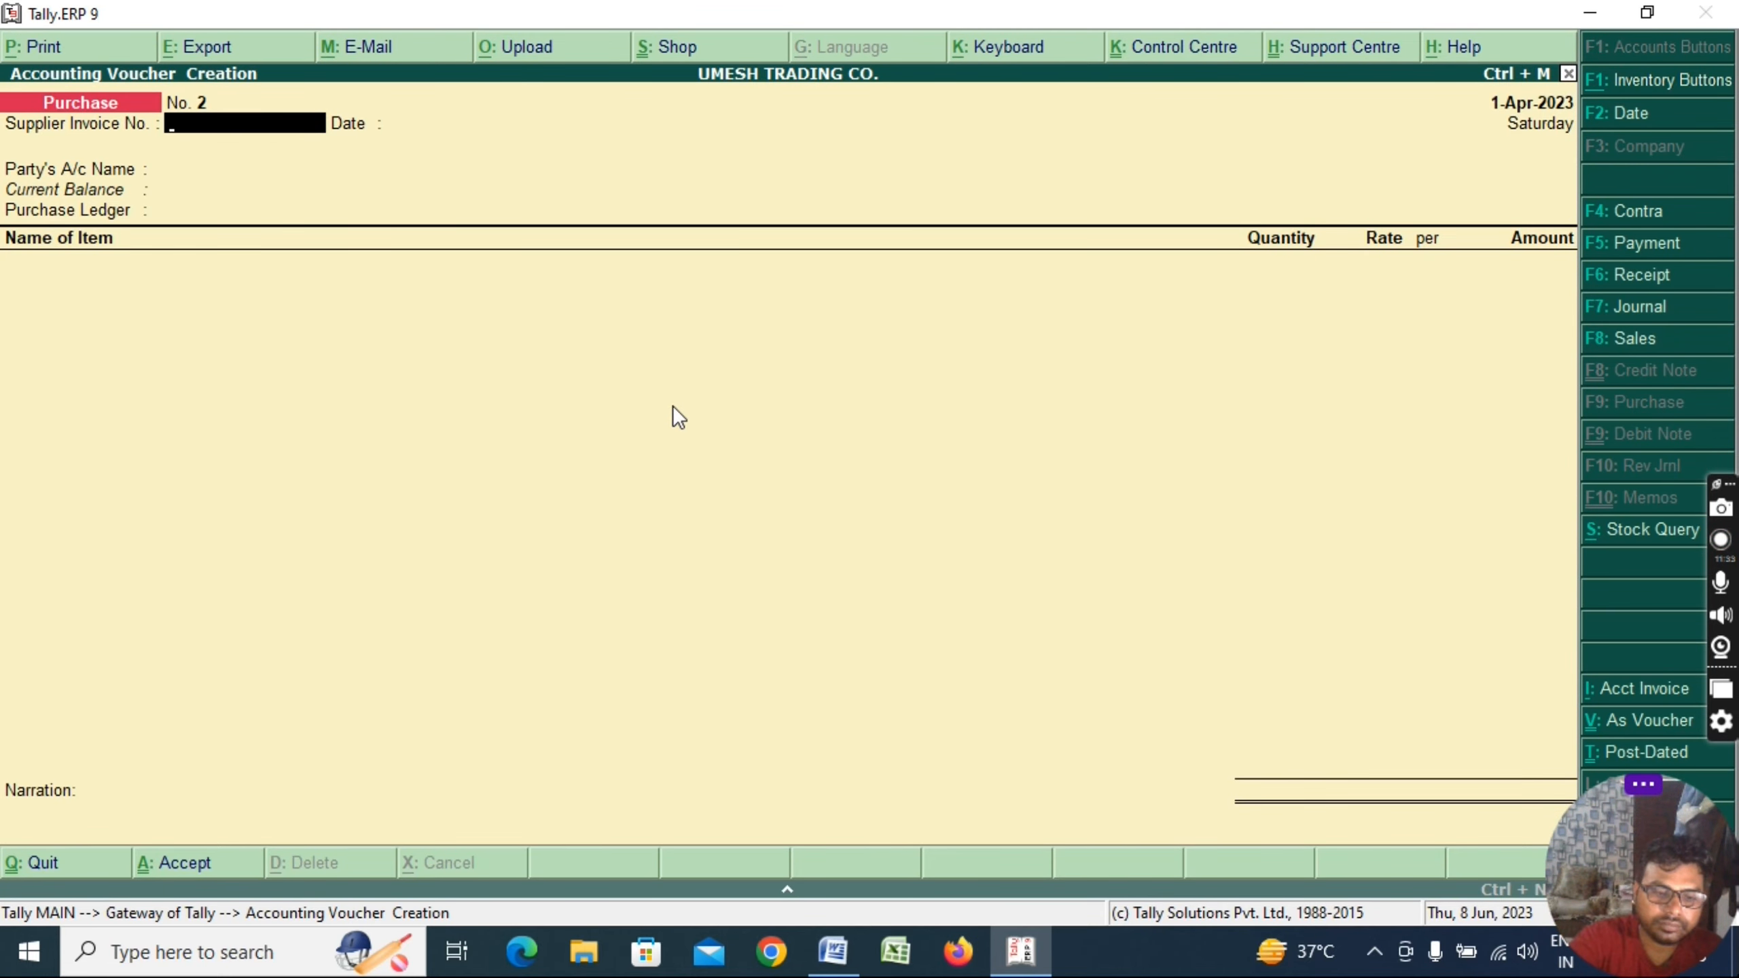
{"action": "key", "text": "F4"}
{"action": "type", "text": "C"}
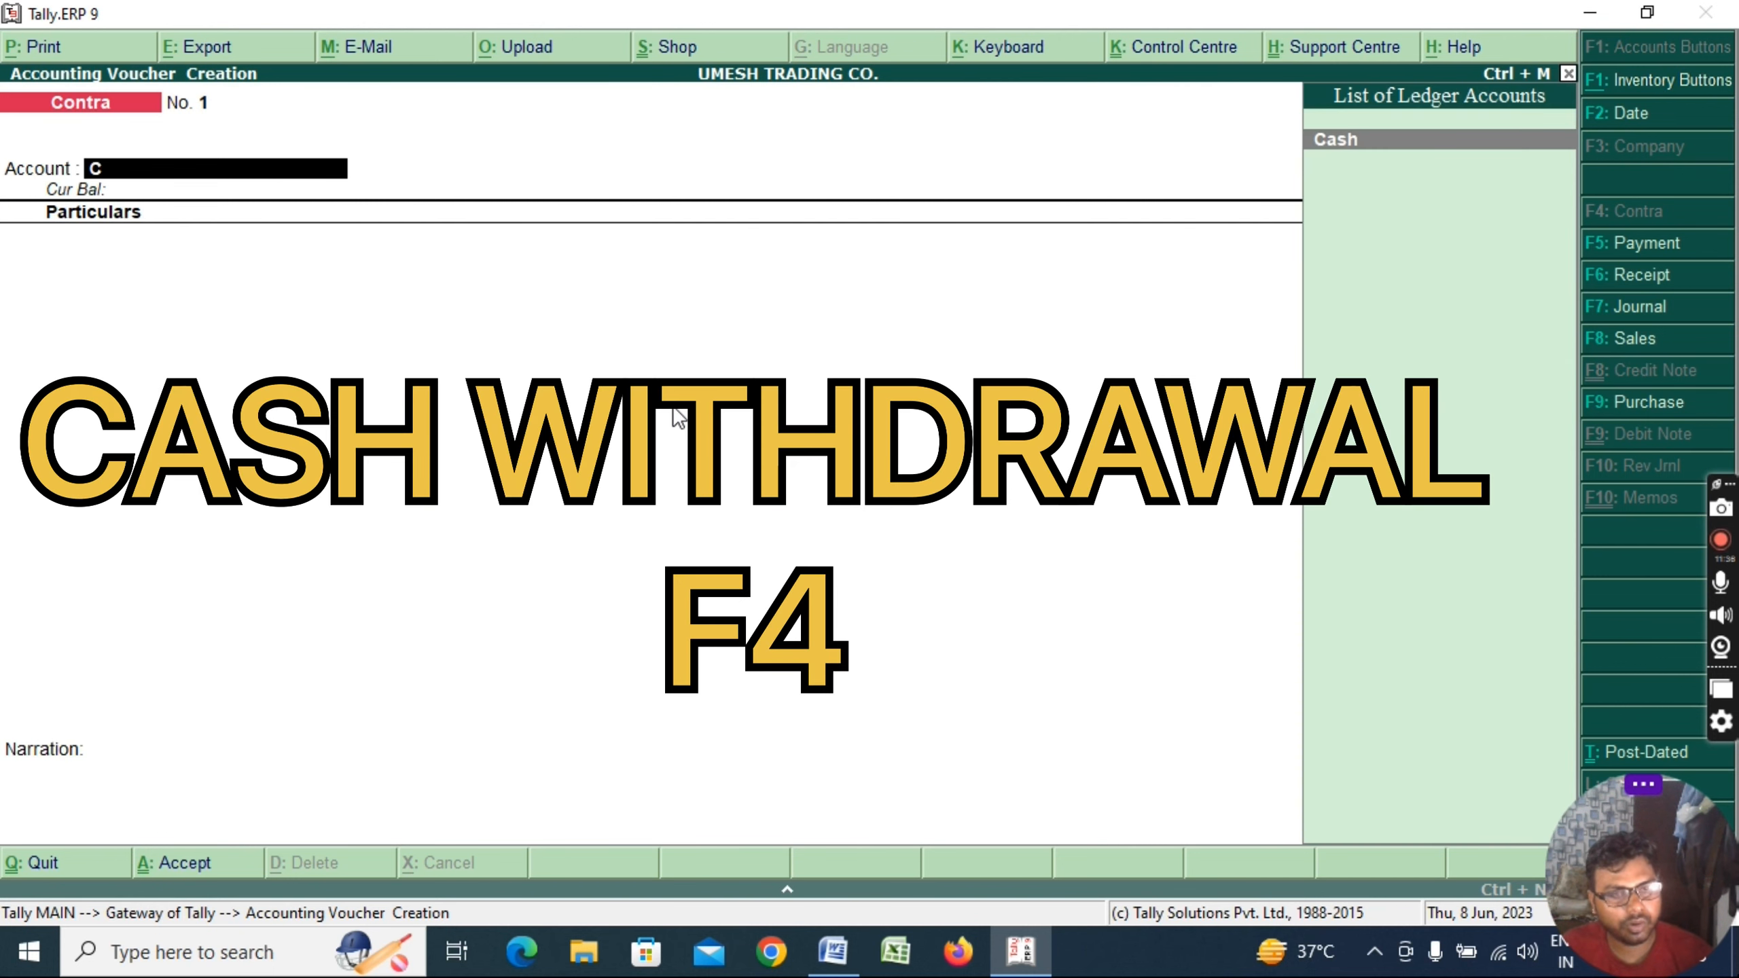
{"action": "type", "text": "A"}
{"action": "key", "text": "Return"}
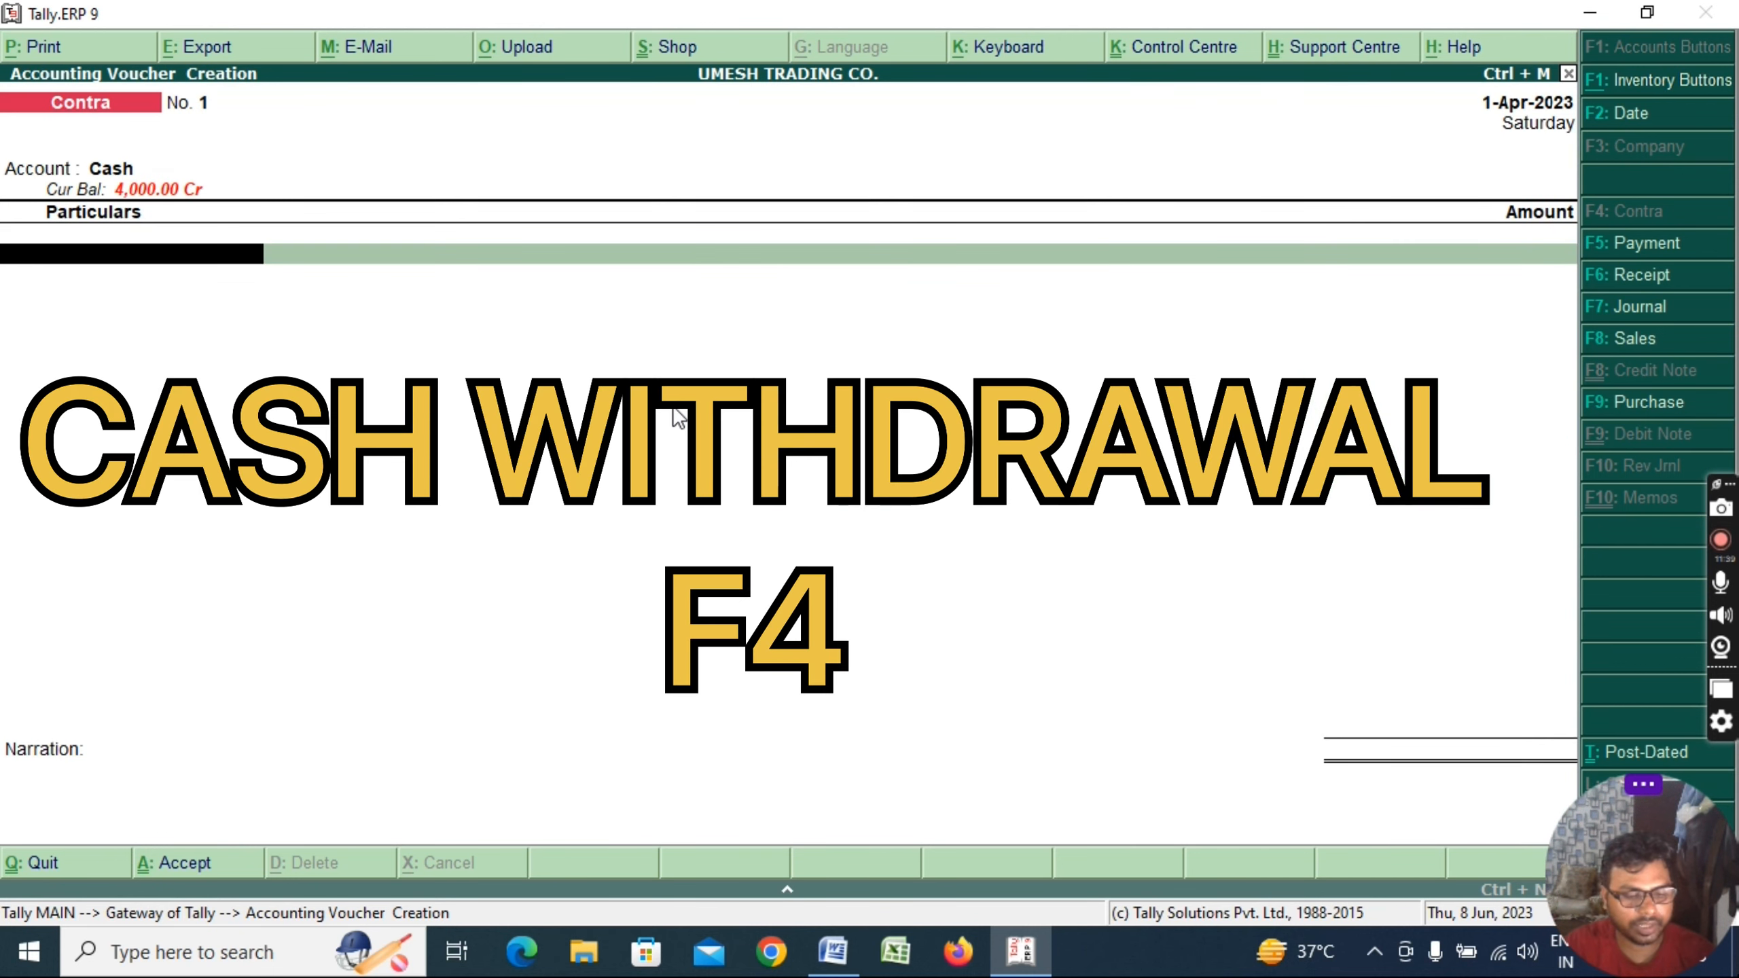
Create the PNB BANK ledger under Bank Accounts as the voucher's particular
{"action": "key", "text": "alt+c"}
{"action": "type", "text": "BANK"}
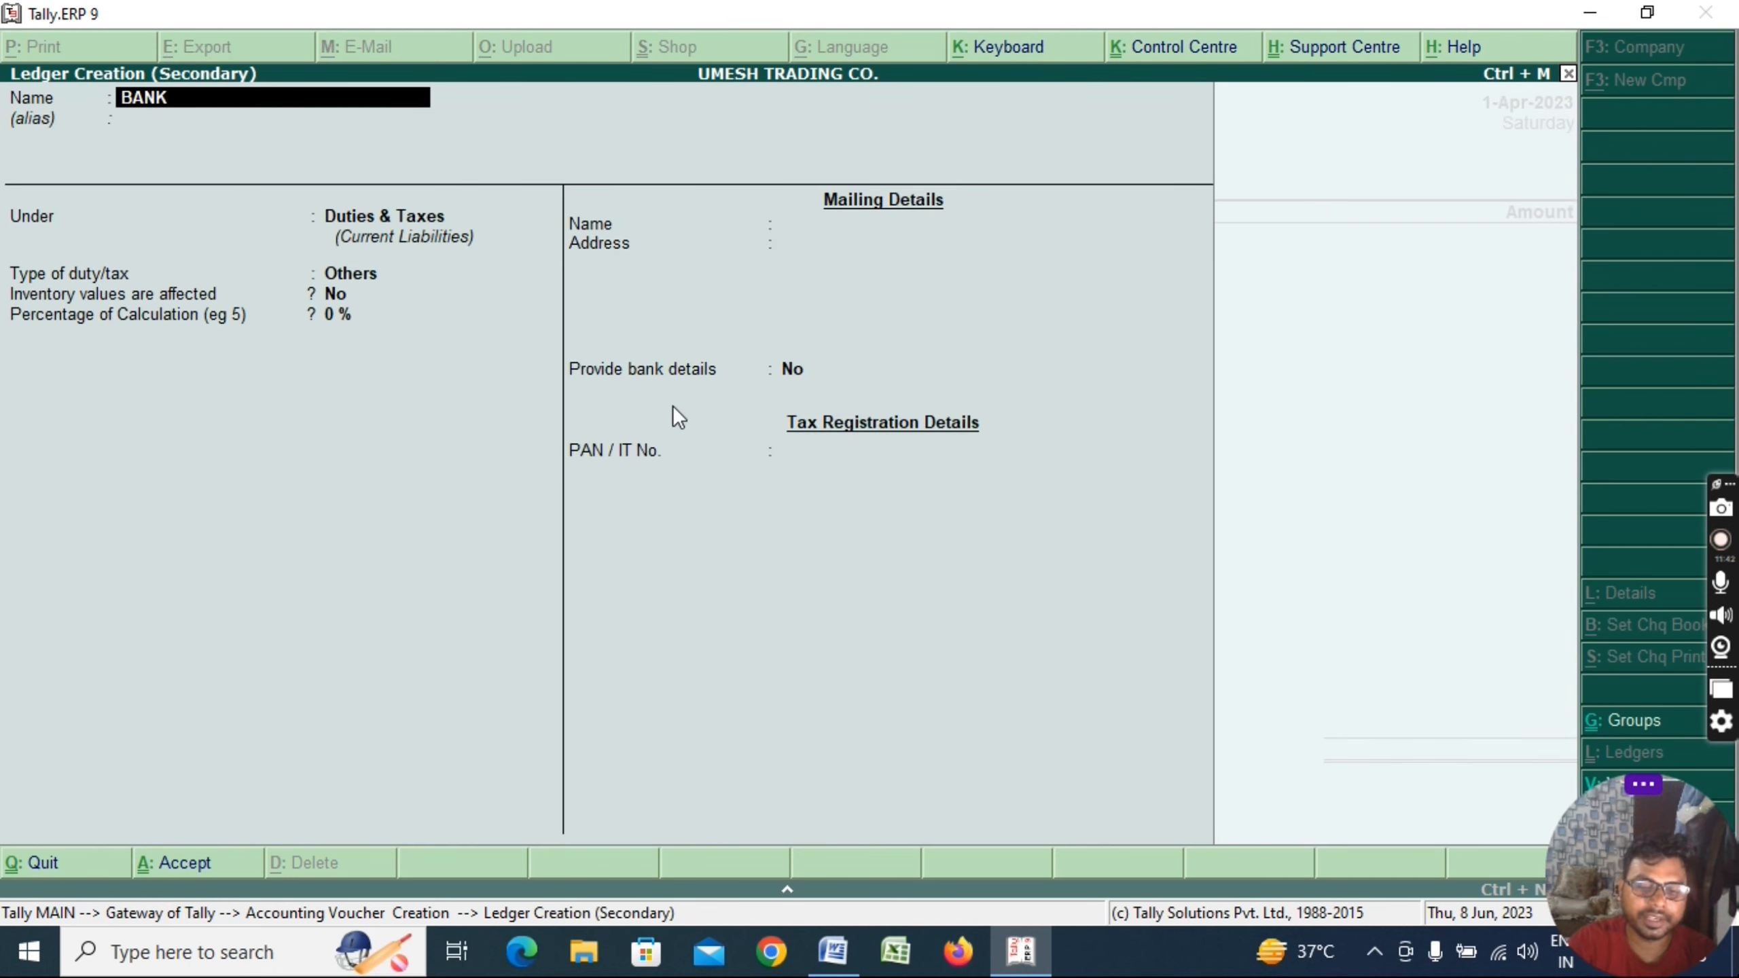
{"action": "key", "text": "BackSpace"}
{"action": "key", "text": "BackSpace"}
{"action": "key", "text": "BackSpace"}
{"action": "key", "text": "BackSpace"}
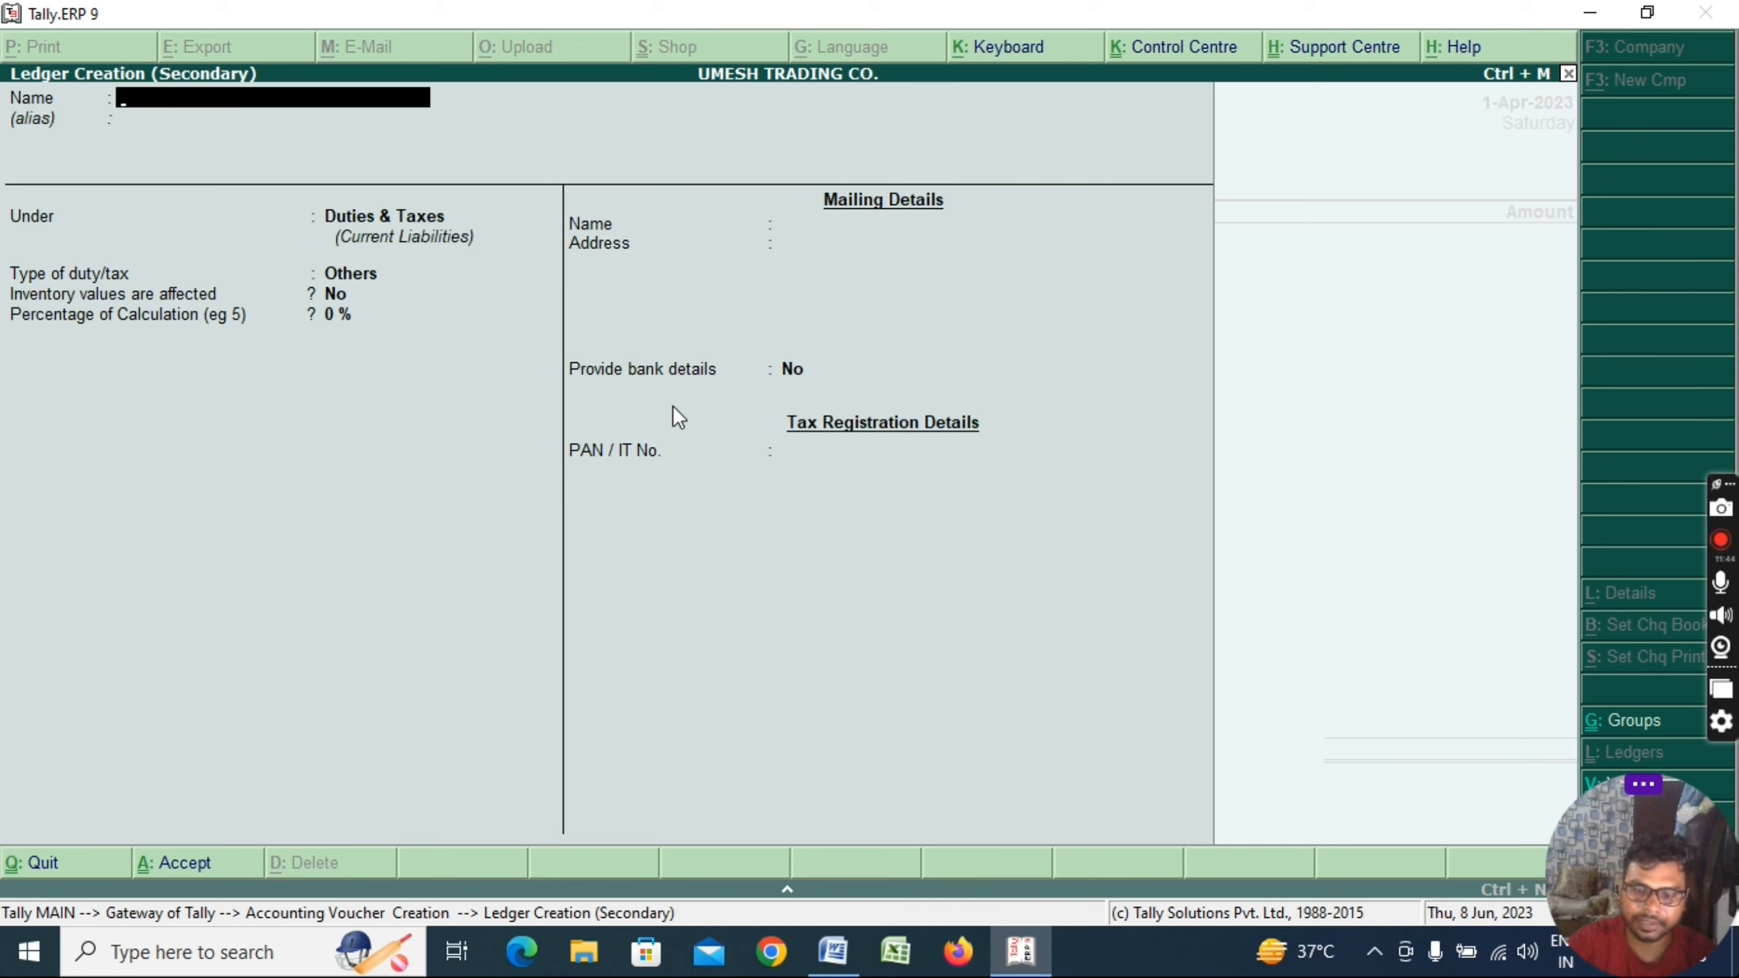
{"action": "type", "text": "PN"}
{"action": "key", "text": "BackSpace"}
{"action": "type", "text": "NB"}
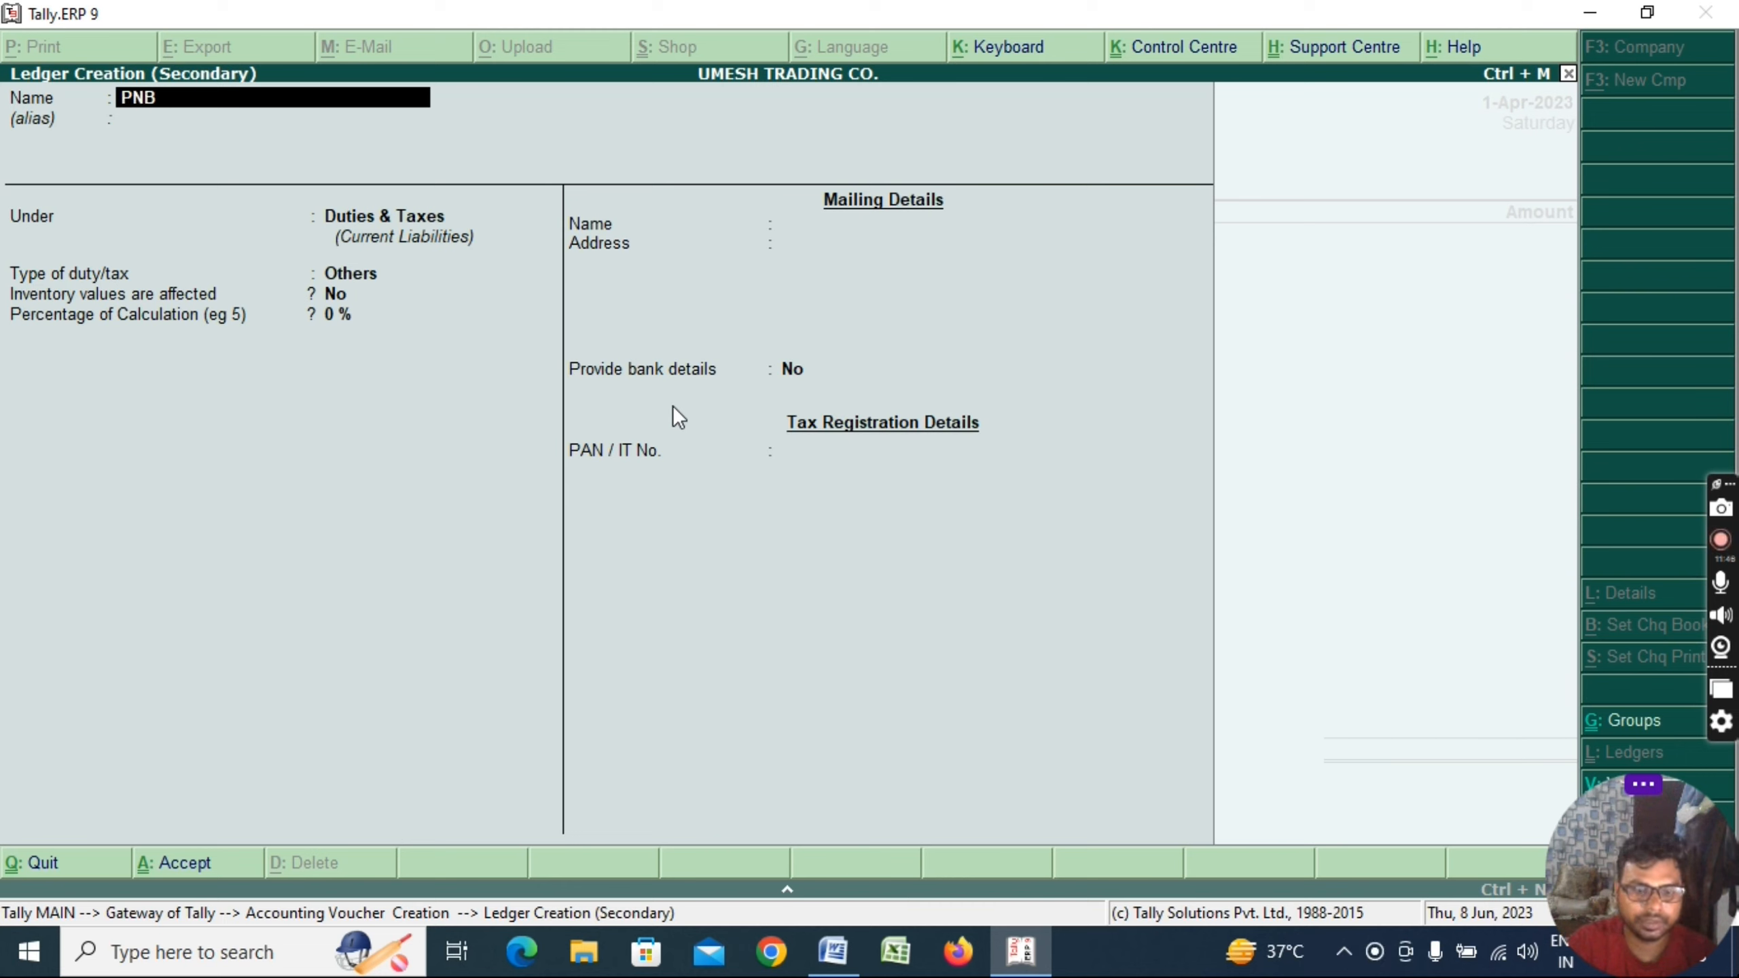
{"action": "type", "text": " BANK"}
{"action": "key", "text": "Return"}
{"action": "key", "text": "Return"}
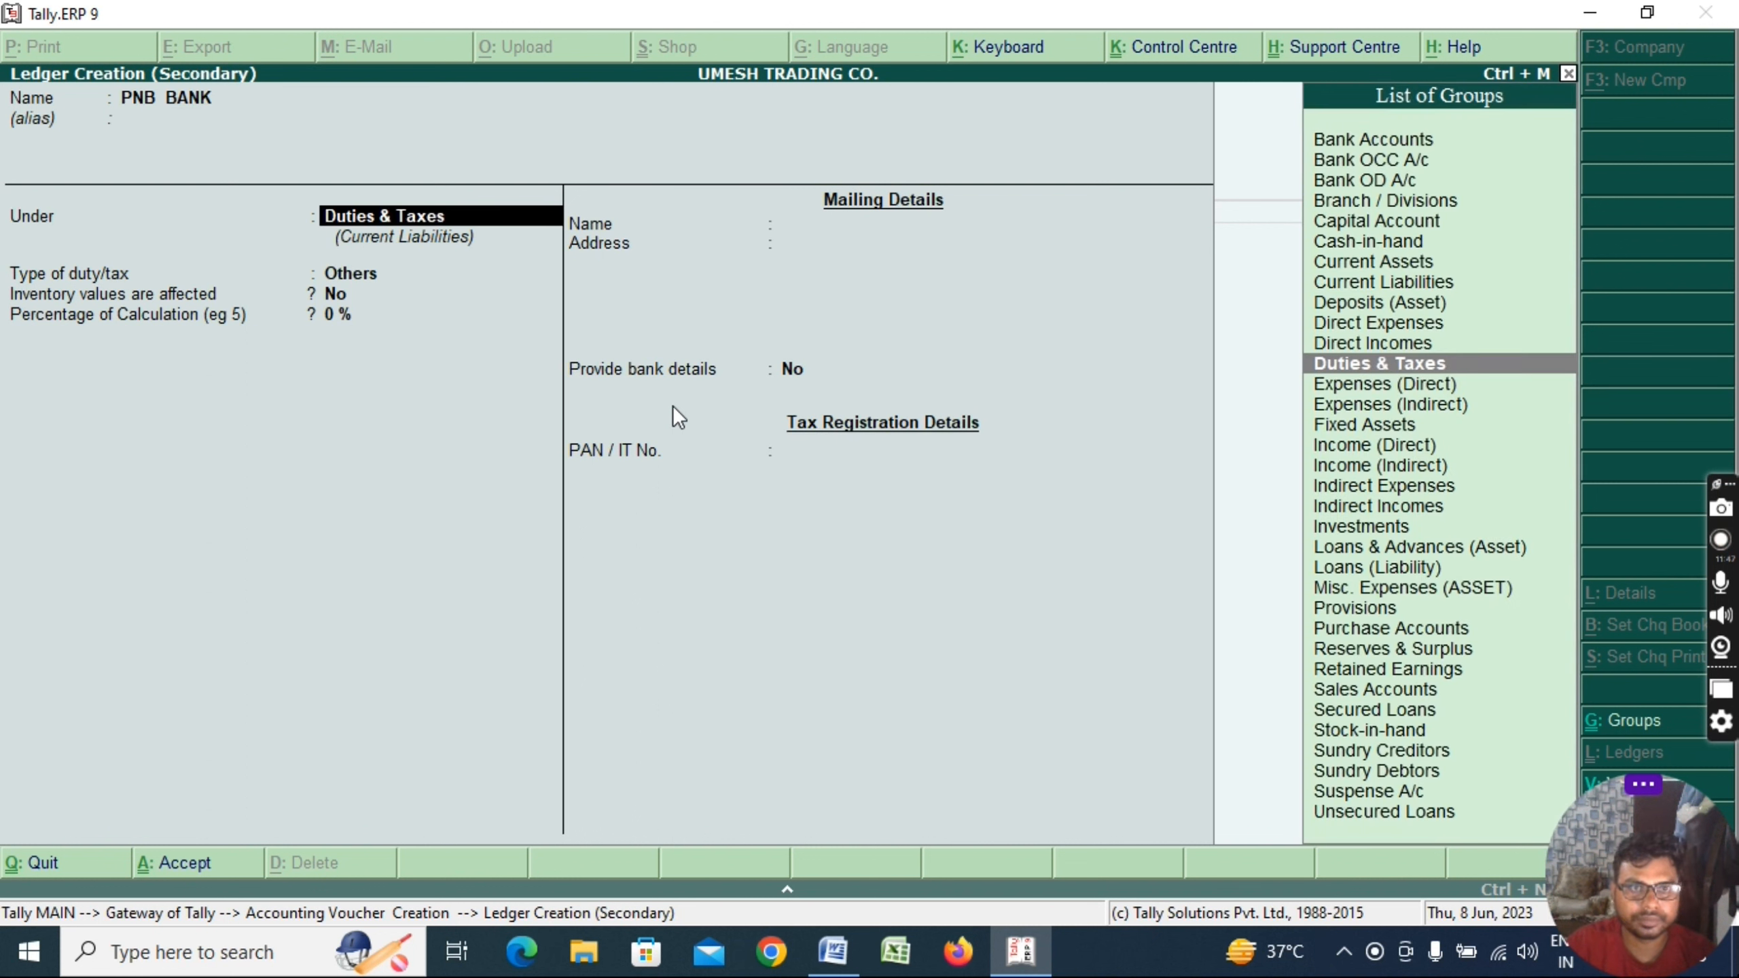
{"action": "type", "text": "BANK"}
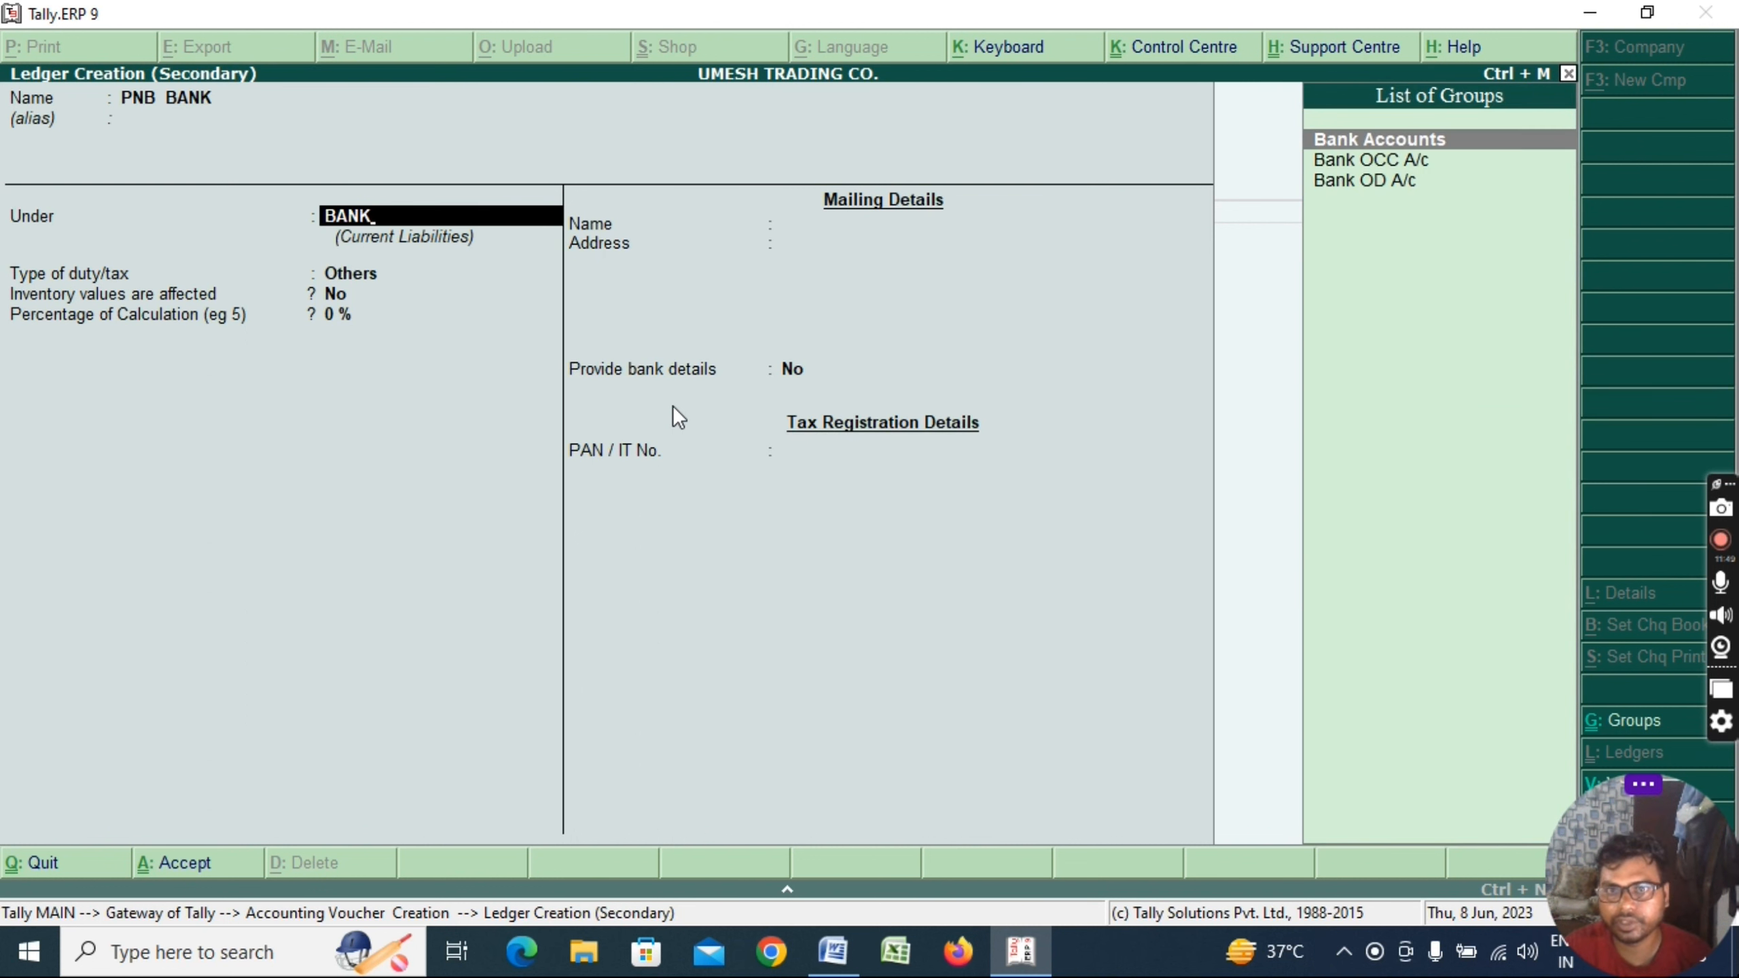
{"action": "key", "text": "Down"}
{"action": "key", "text": "Up"}
{"action": "key", "text": "Return"}
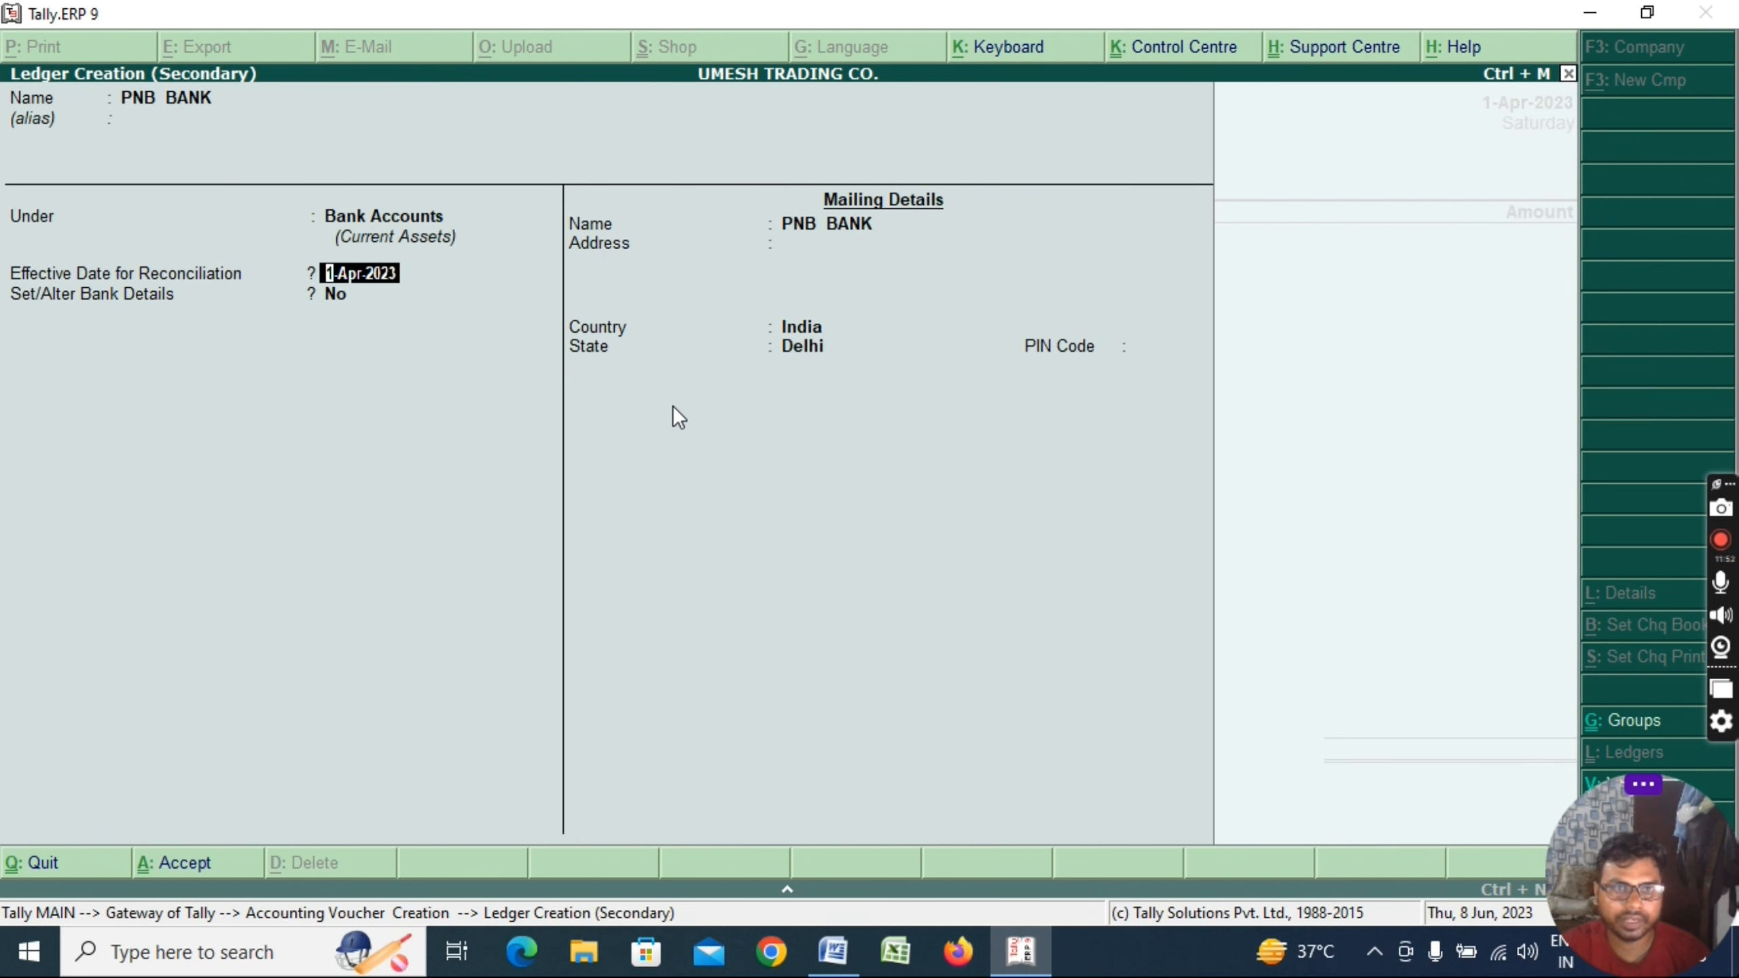
{"action": "key", "text": "Return"}
{"action": "key", "text": "Return"}
{"action": "key", "text": "Return"}
{"action": "key", "text": "Return"}
{"action": "key", "text": "Return"}
{"action": "key", "text": "Return"}
{"action": "key", "text": "Return"}
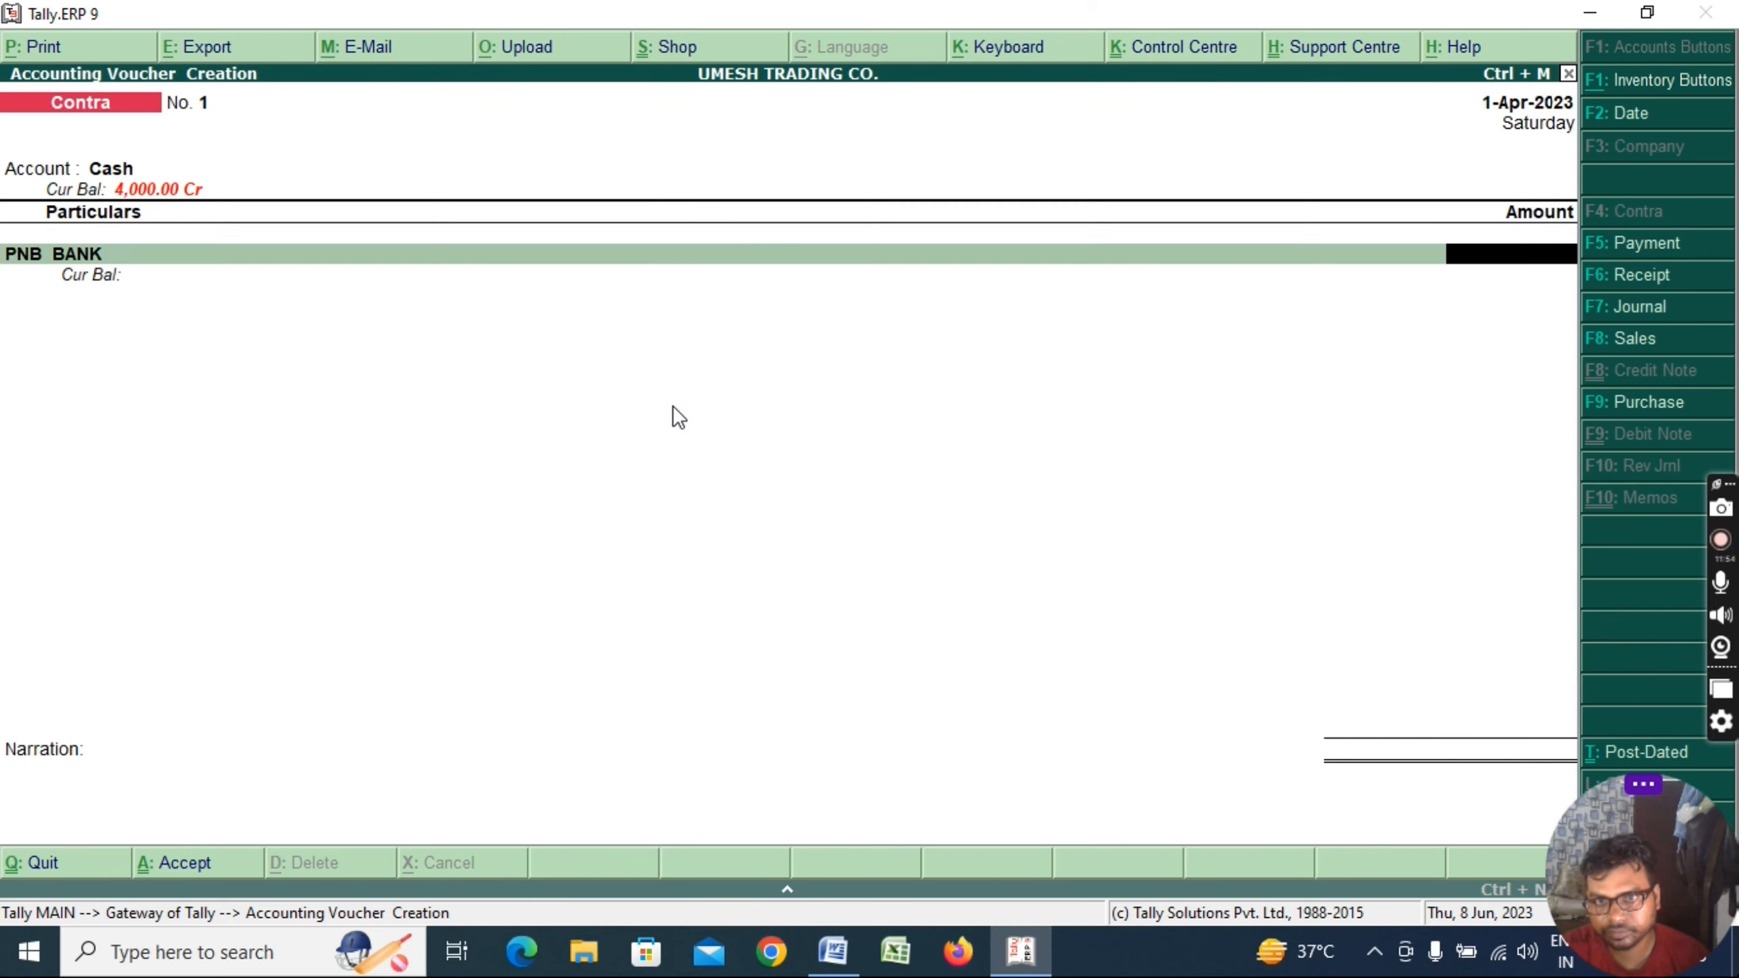
Enter 50,000 against PNB BANK with a Self cheque bank allocation
{"action": "type", "text": "50000"}
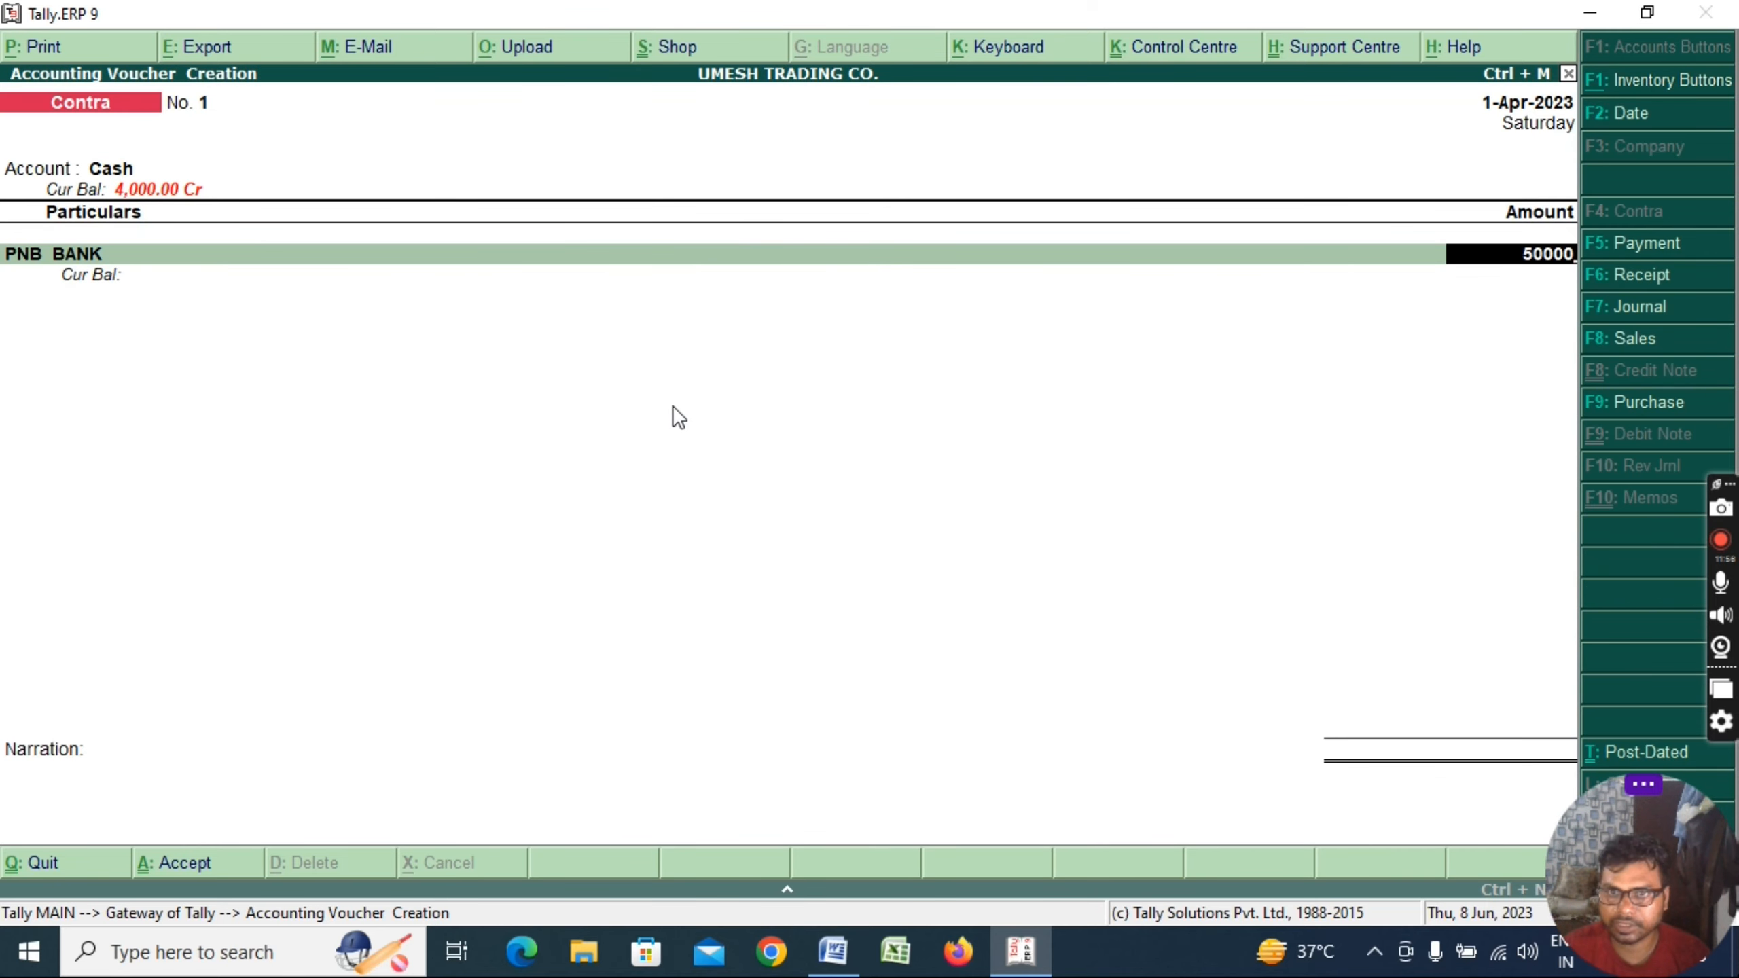
{"action": "key", "text": "Return"}
{"action": "key", "text": "Return"}
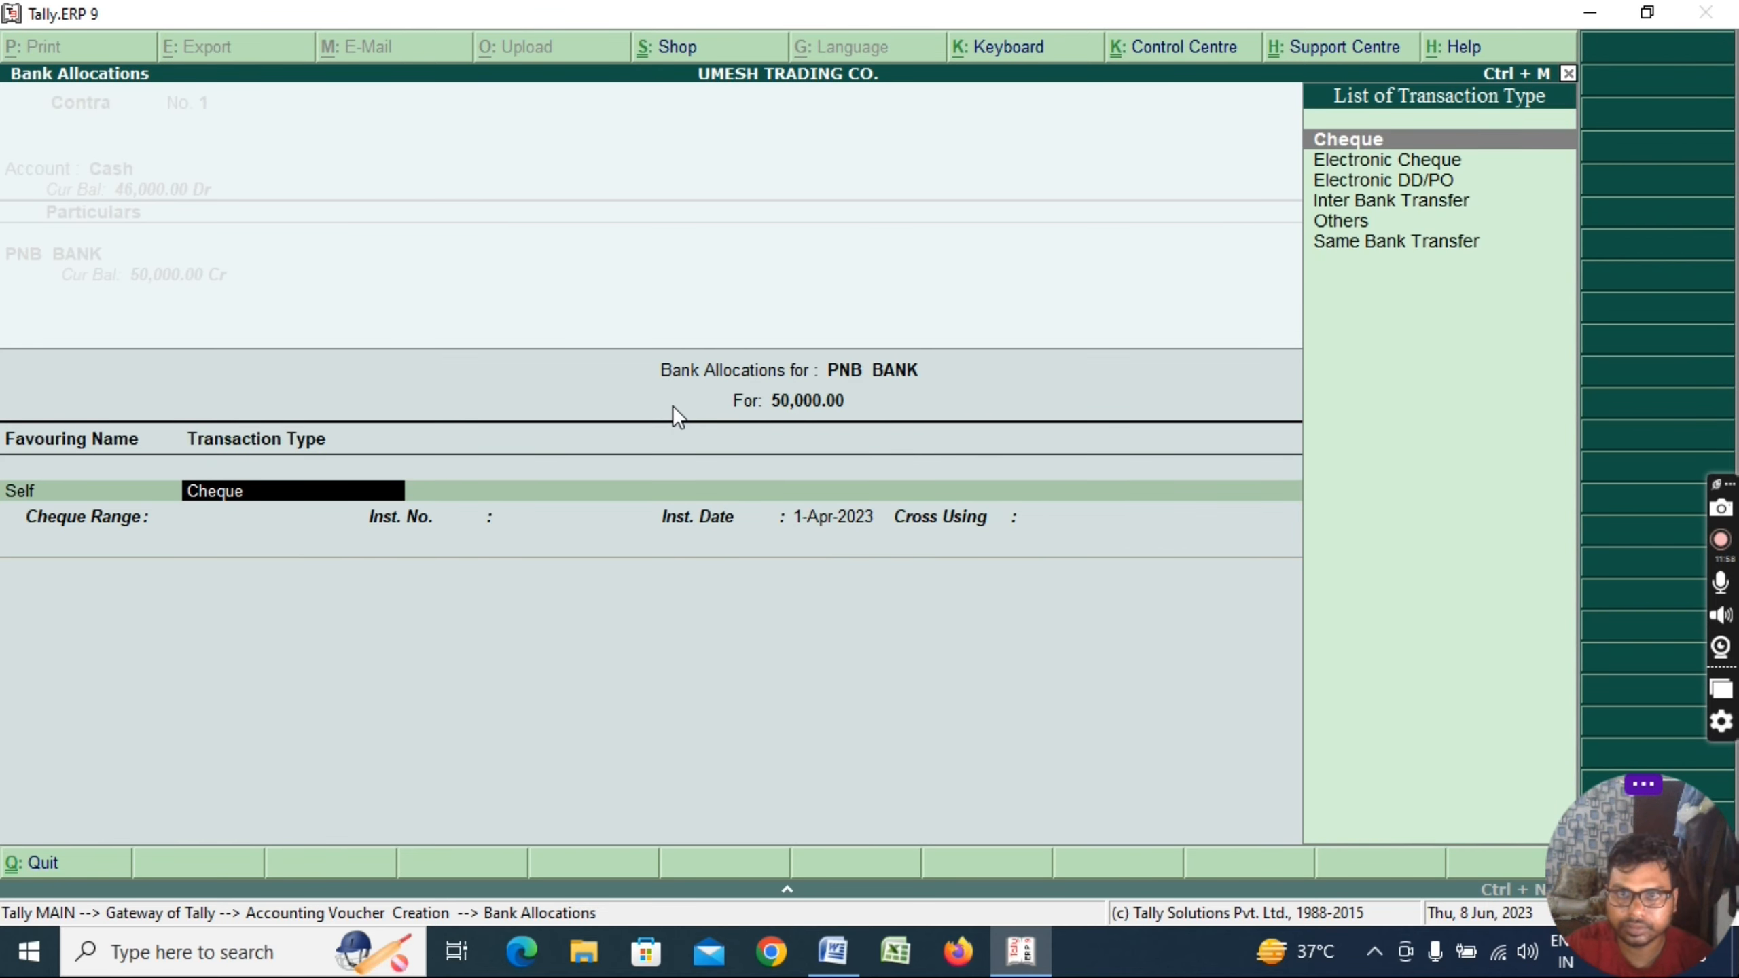
{"action": "key", "text": "Return"}
{"action": "key", "text": "Return"}
{"action": "key", "text": "Return"}
{"action": "key", "text": "Return"}
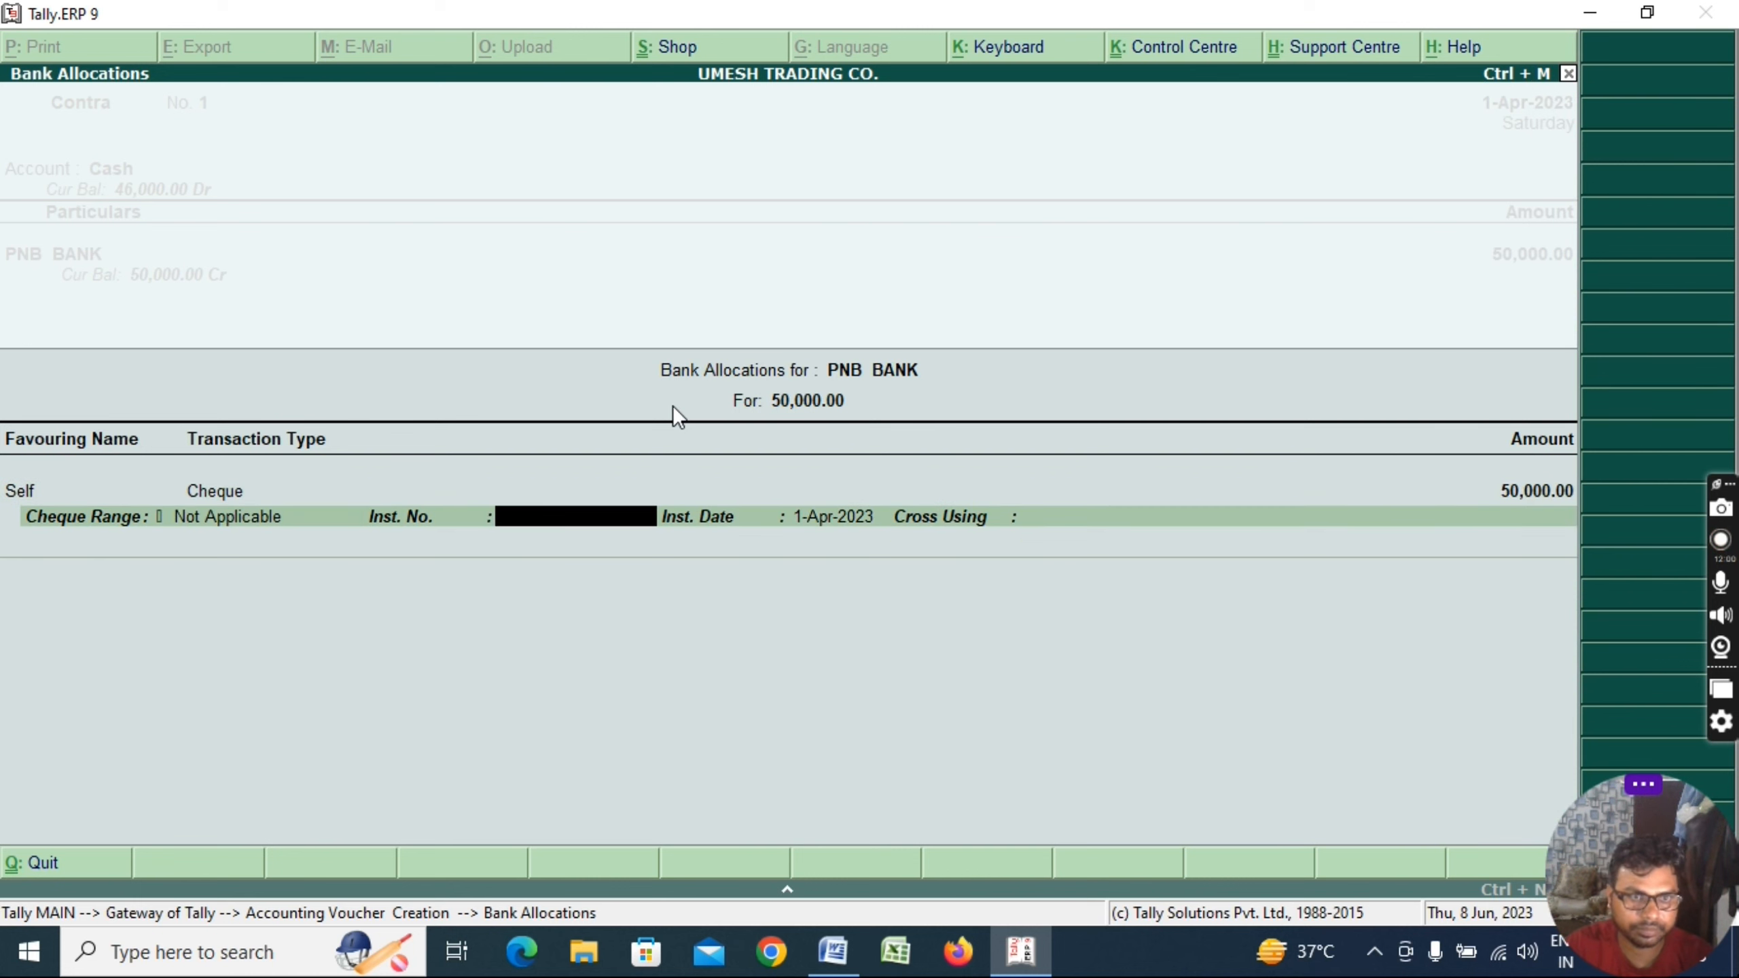
{"action": "key", "text": "Return"}
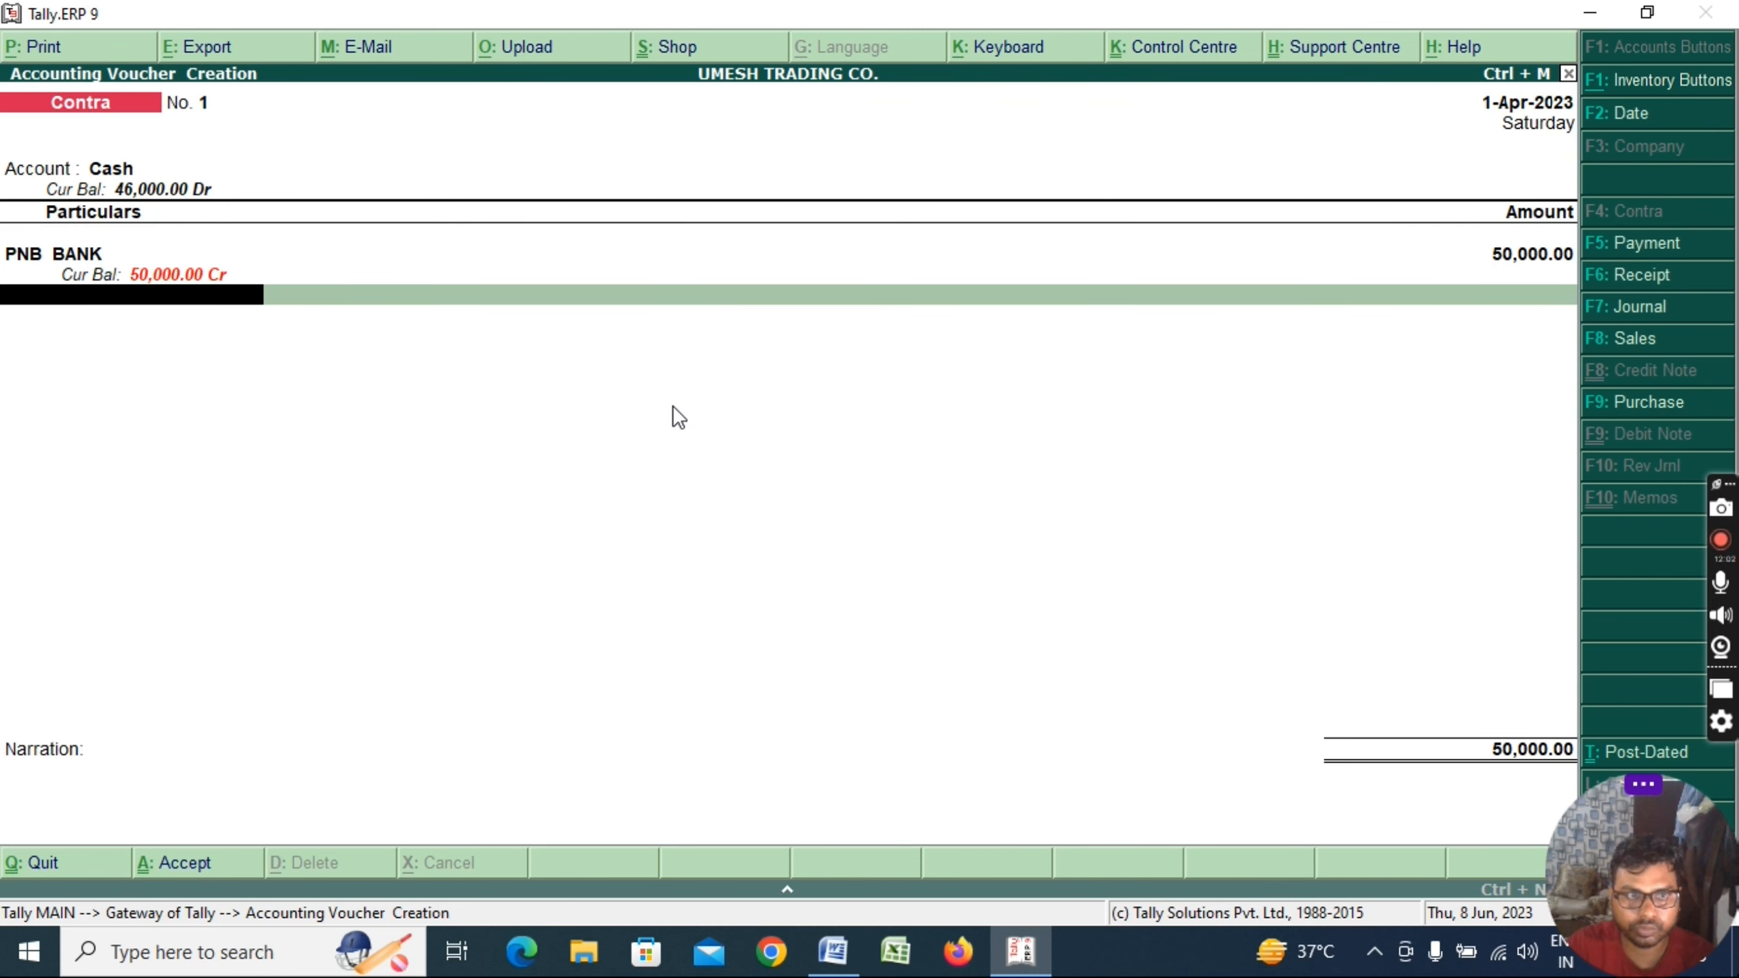
{"action": "key", "text": "Return"}
Add a cash-withdrawal narration, save the voucher, and select CASH WITHDRAWL ENTRY in Word
{"action": "type", "text": "BIE"}
{"action": "key", "text": "BackSpace"}
{"action": "key", "text": "BackSpace"}
{"action": "key", "text": "BackSpace"}
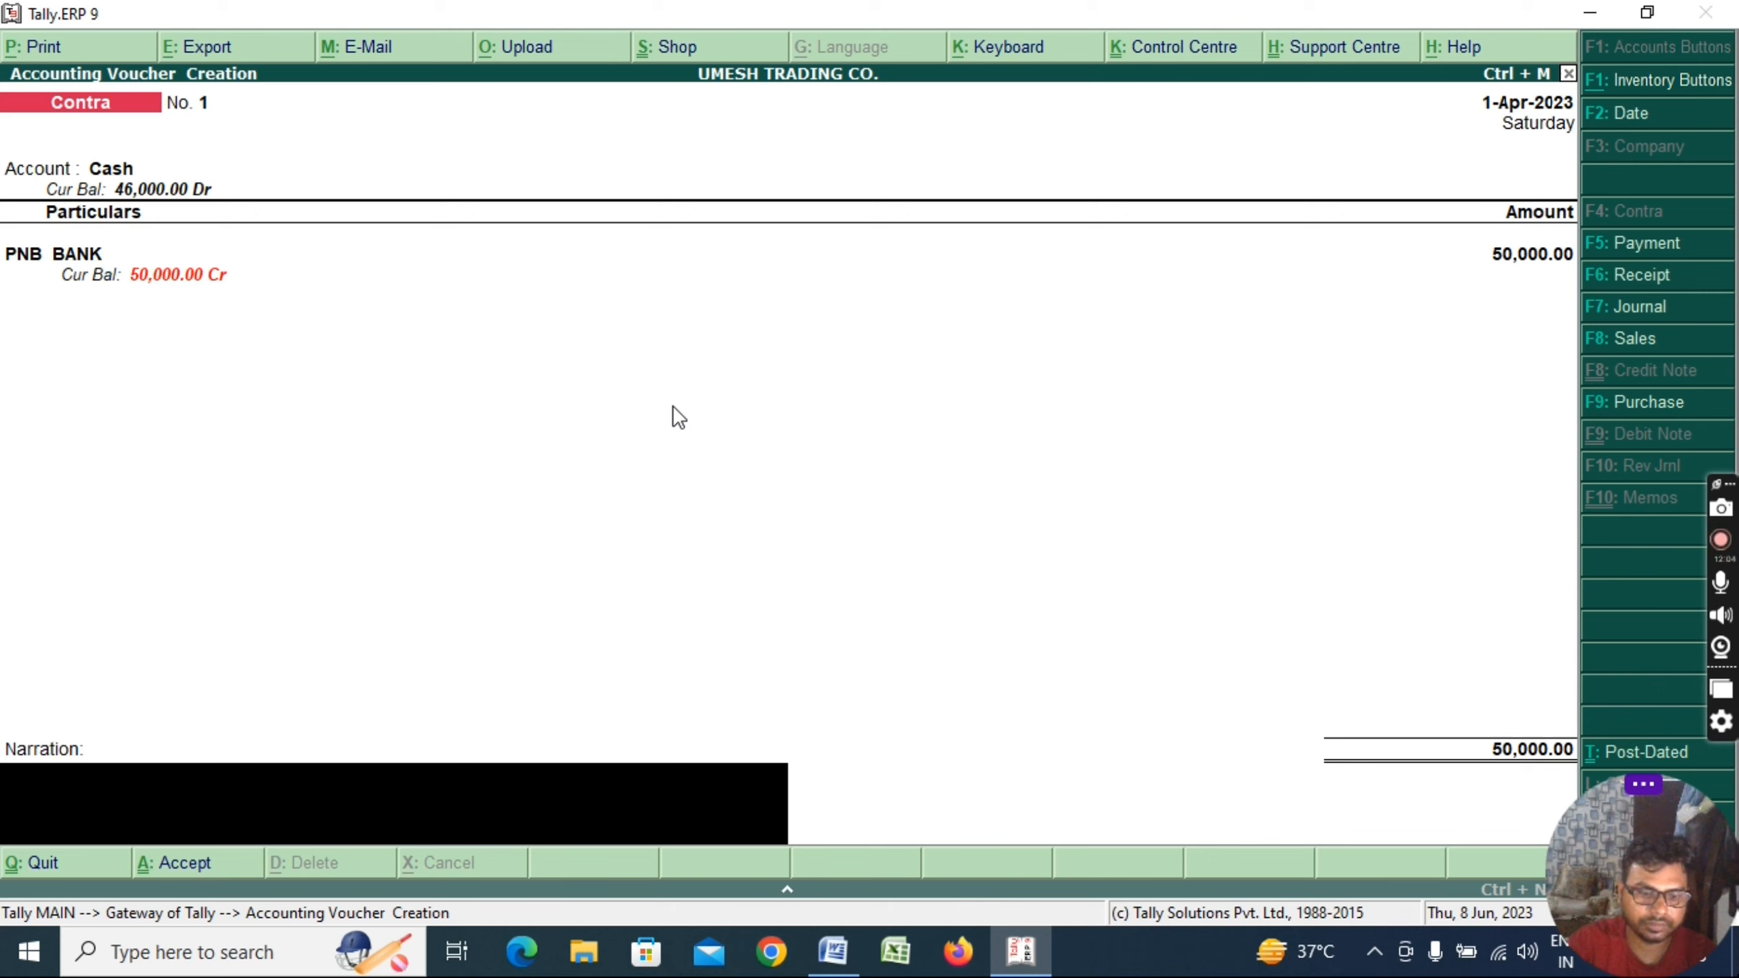
{"action": "type", "text": "being  cash withdr"}
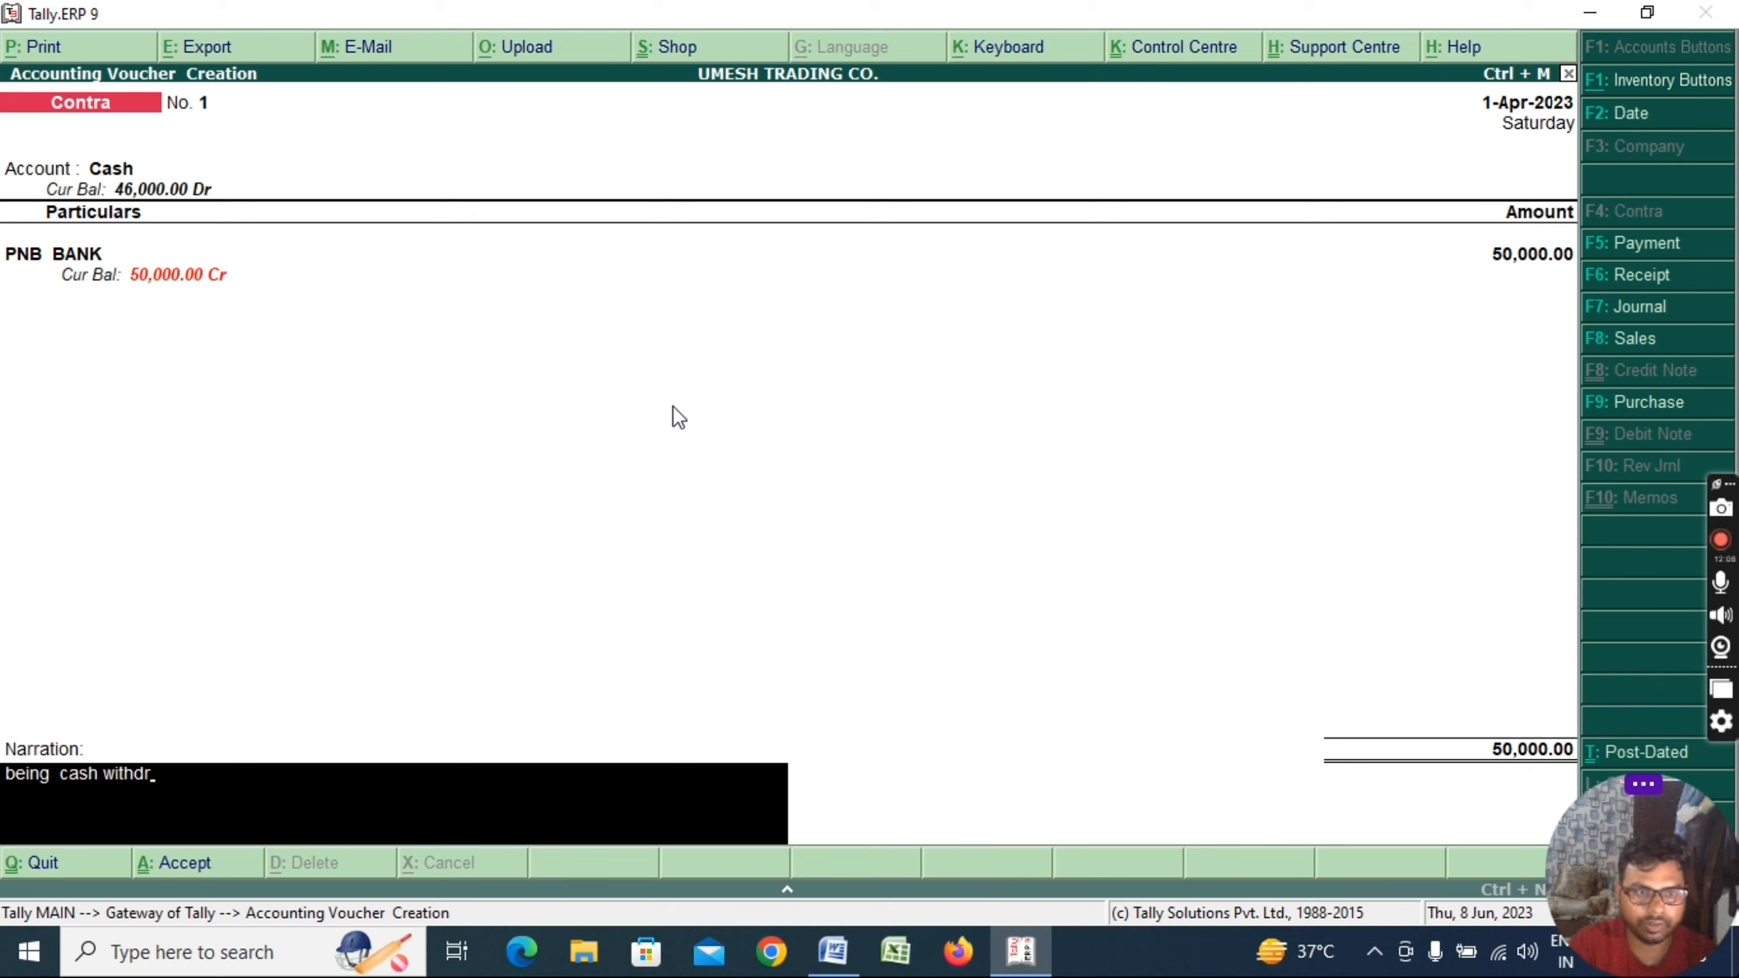
{"action": "key", "text": "BackSpace"}
{"action": "key", "text": "BackSpace"}
{"action": "key", "text": "BackSpace"}
{"action": "key", "text": "BackSpace"}
{"action": "key", "text": "BackSpace"}
{"action": "key", "text": "BackSpace"}
{"action": "type", "text": "w"}
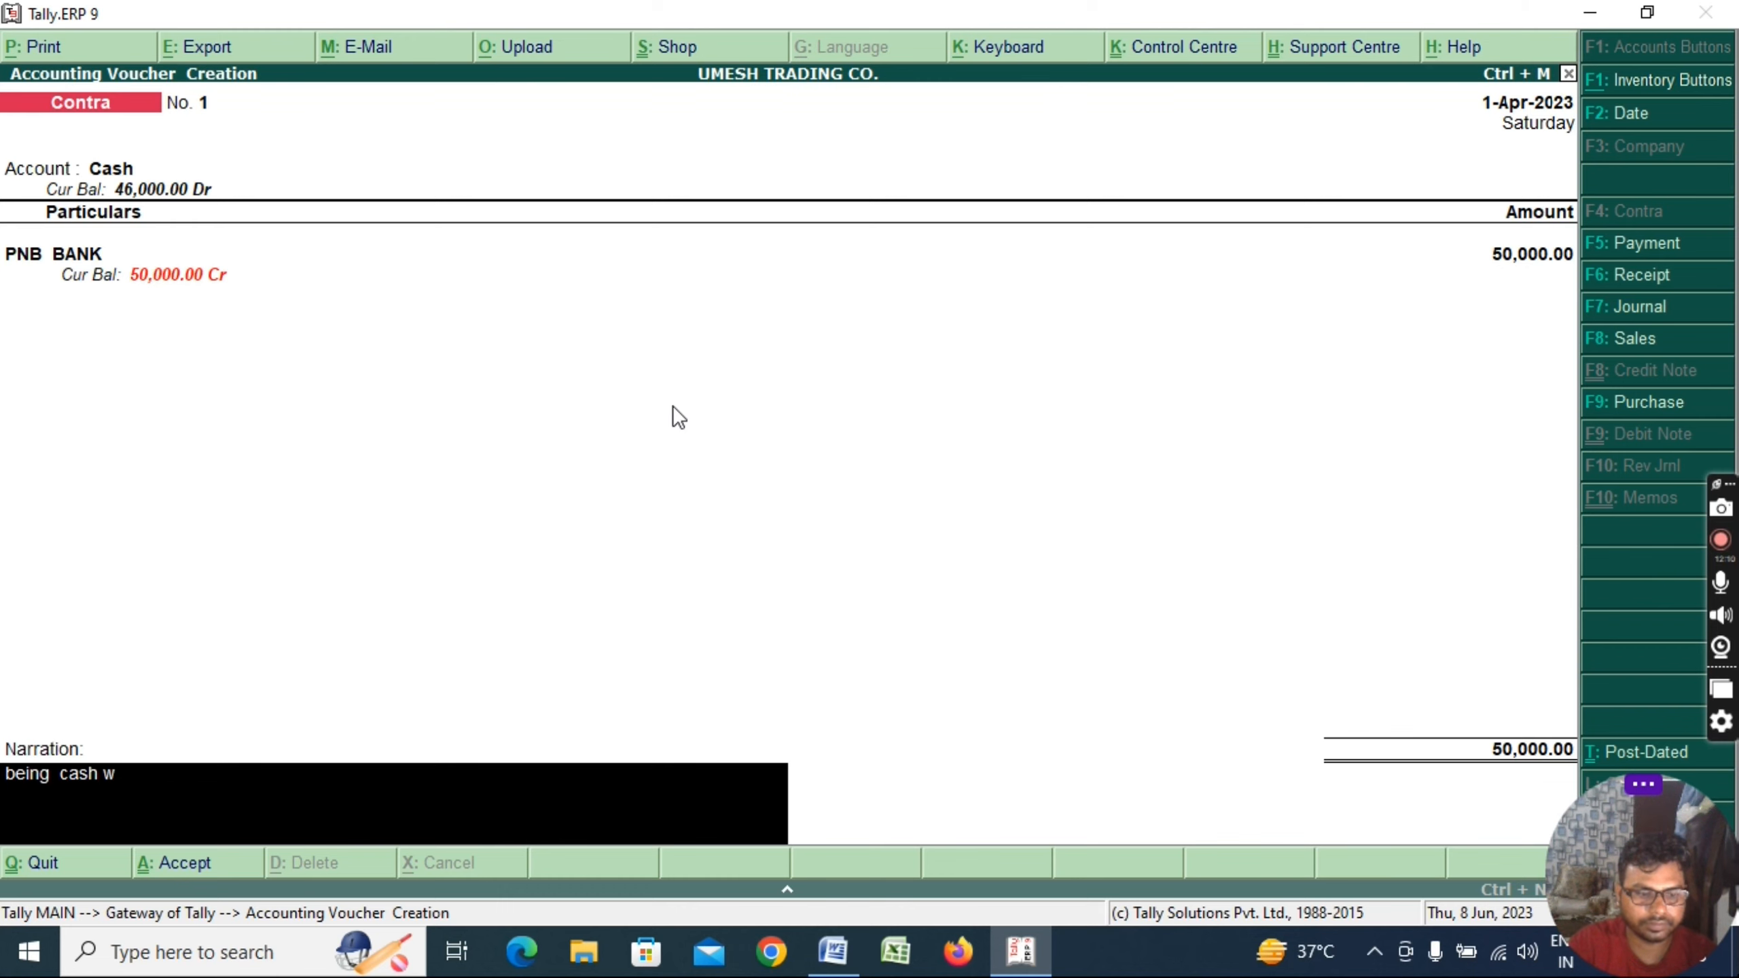
{"action": "type", "text": "ithdrawal"}
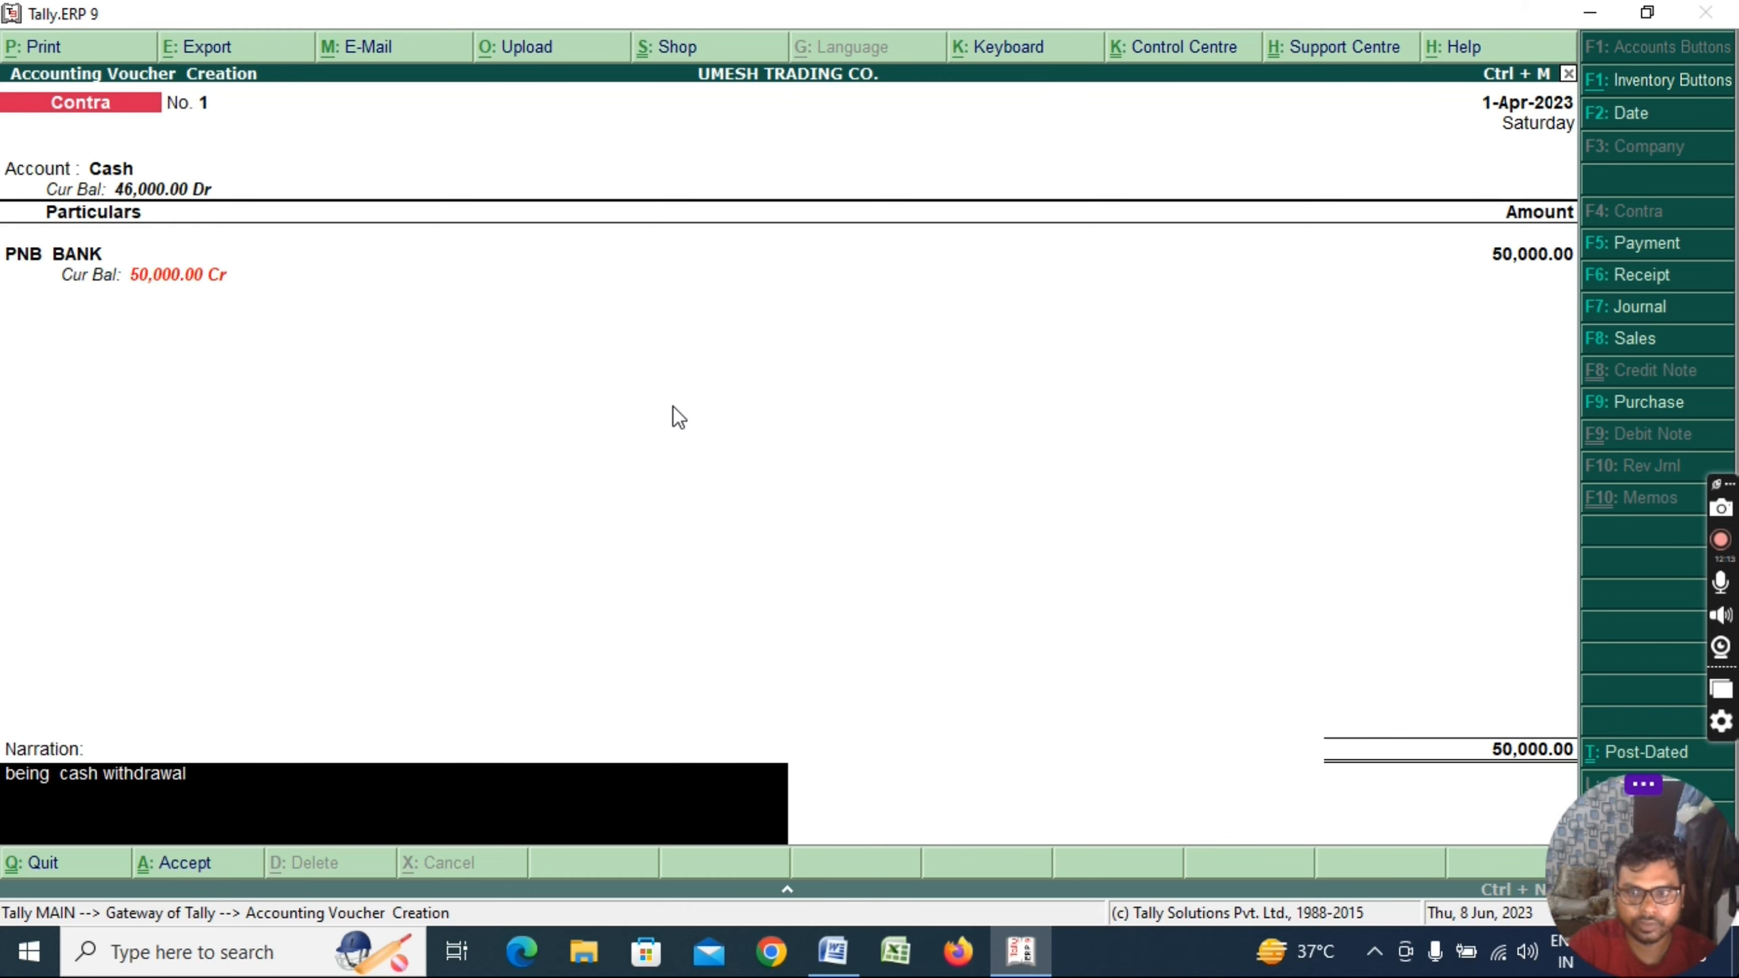
{"action": "key", "text": "Return"}
{"action": "key", "text": "Return"}
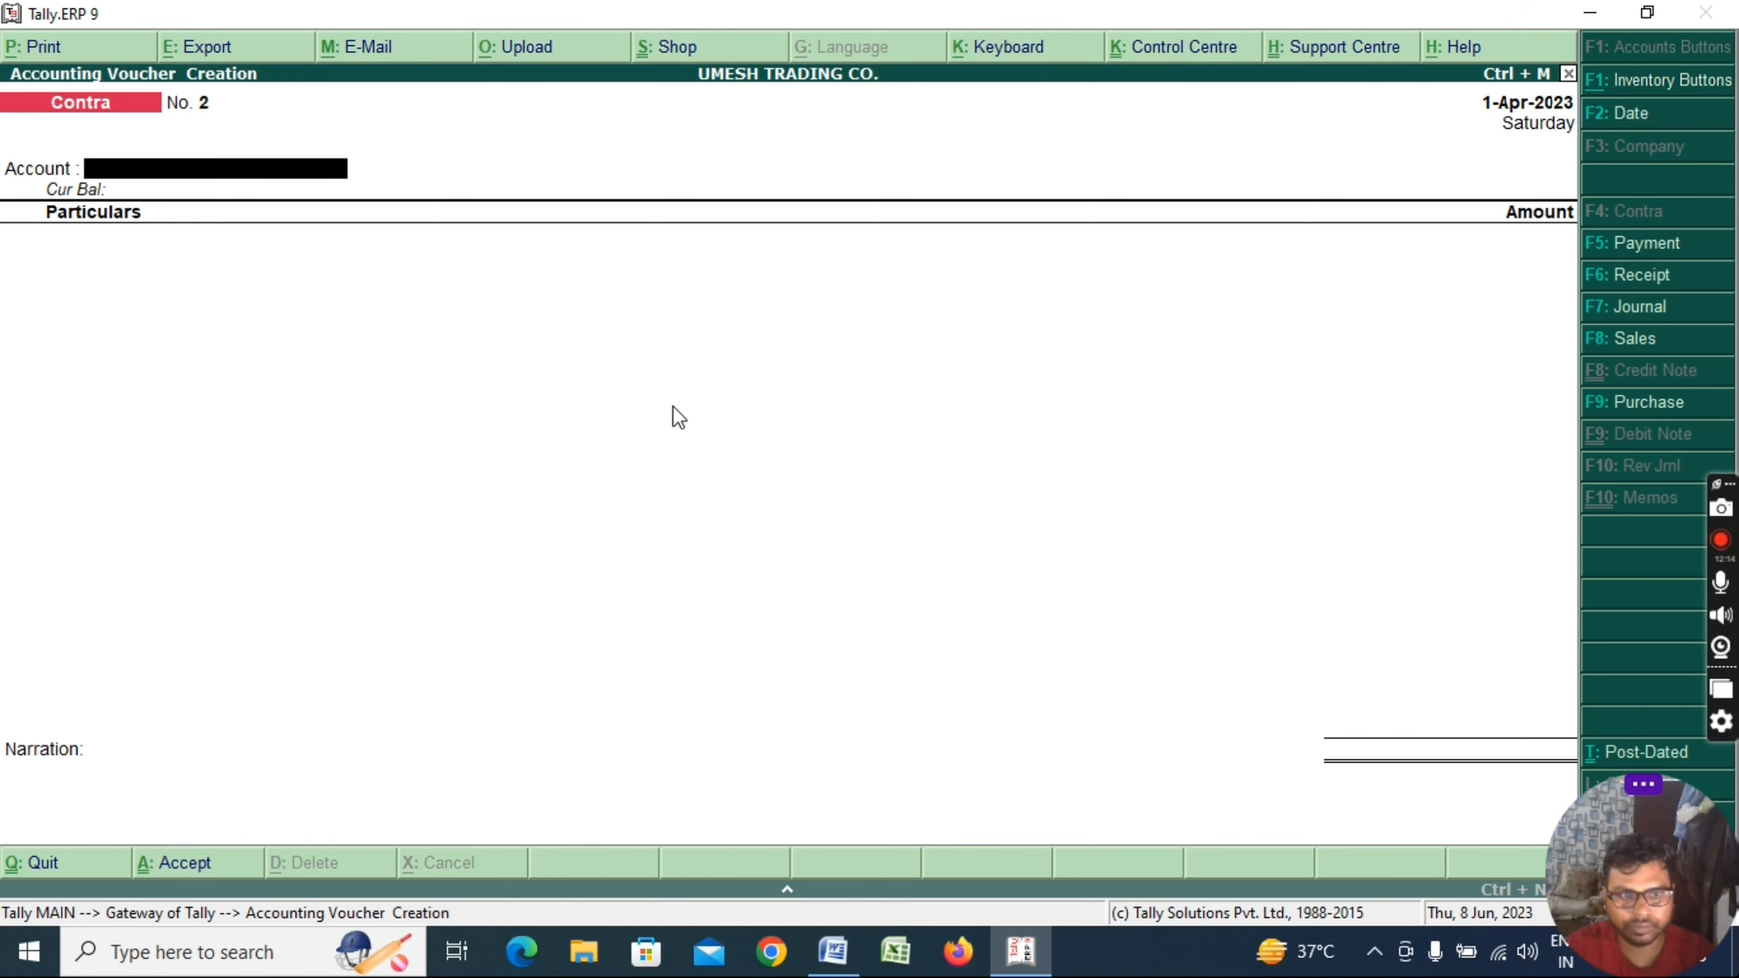
{"action": "key", "text": "Escape"}
{"action": "key", "text": "alt+Tab"}
{"action": "left_click_drag", "start_coordinate": [609, 637], "coordinate": [1164, 667]}
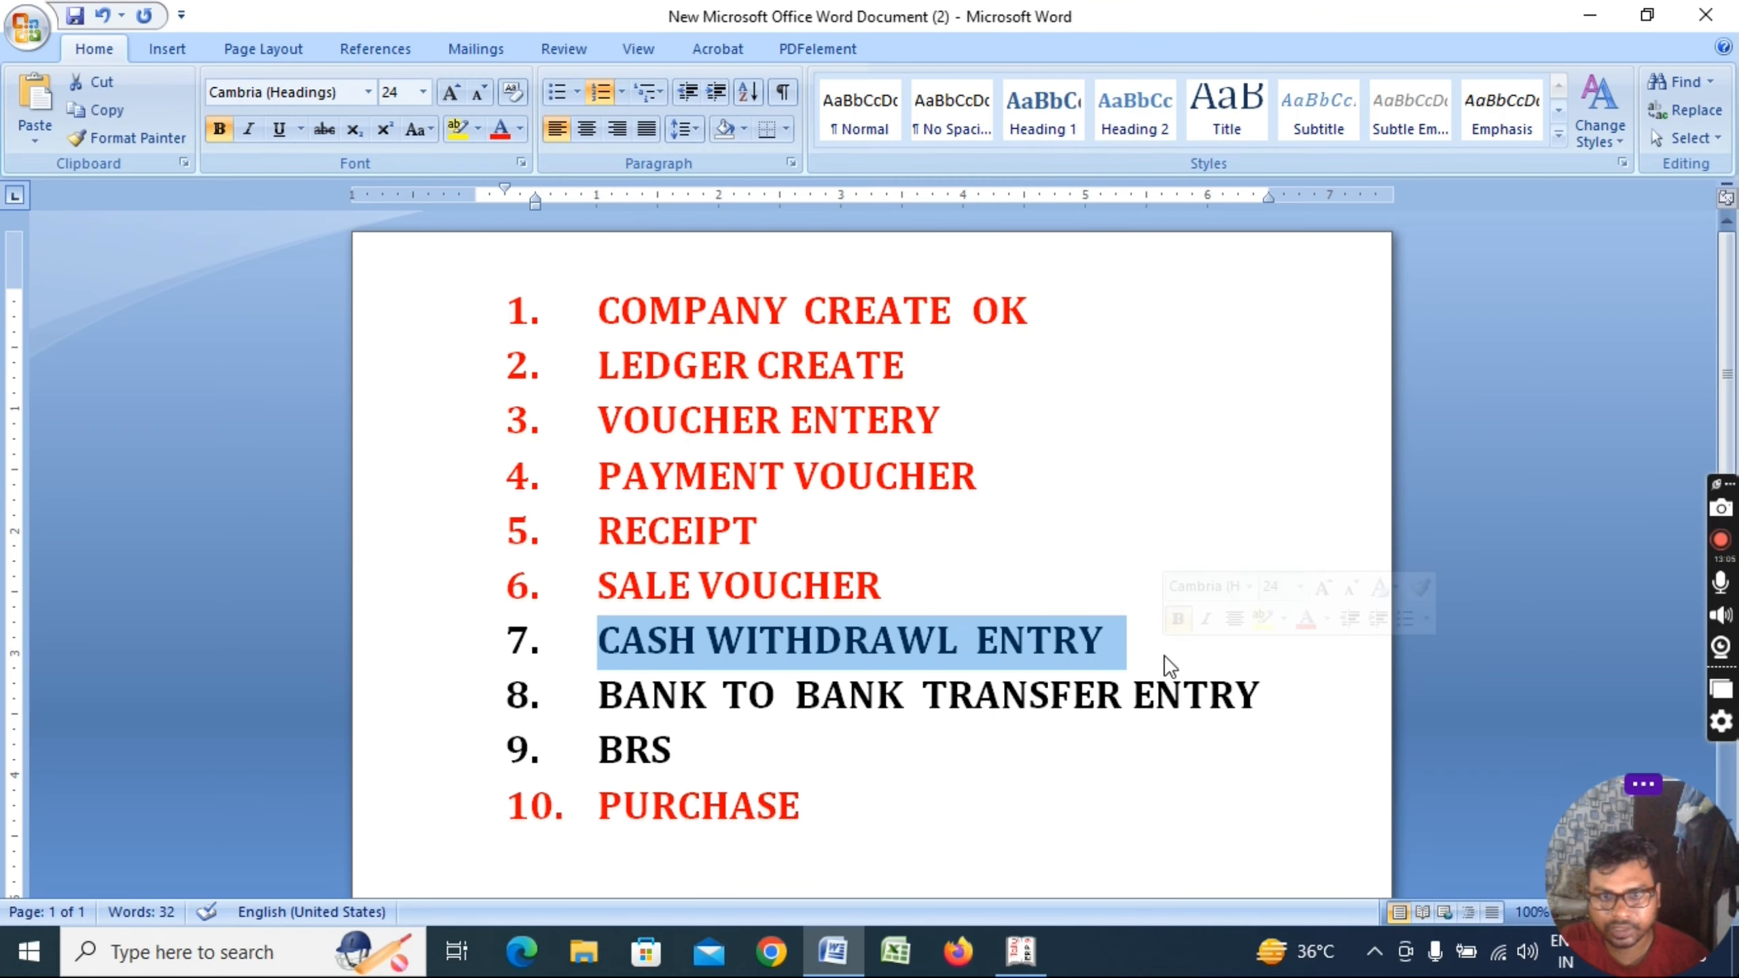
Toggle bold on the CASH WITHDRAWL ENTRY line, leaving it bold
{"action": "key", "text": "ctrl+b"}
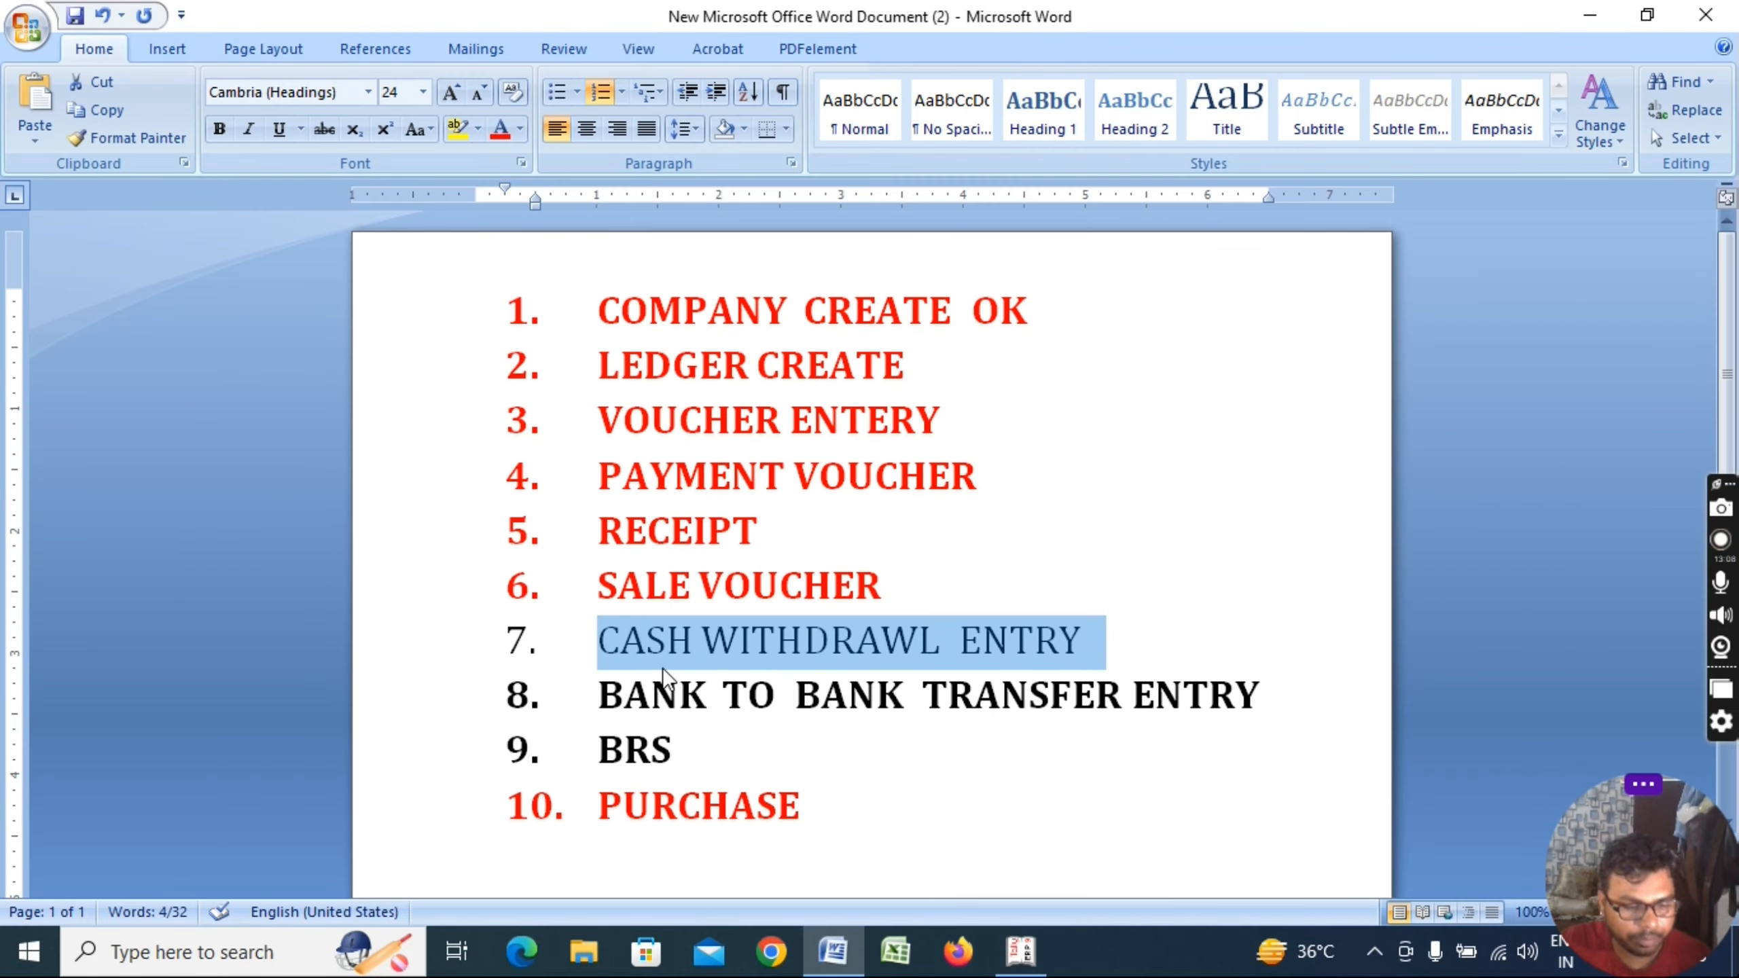
{"action": "key", "text": "ctrl+b"}
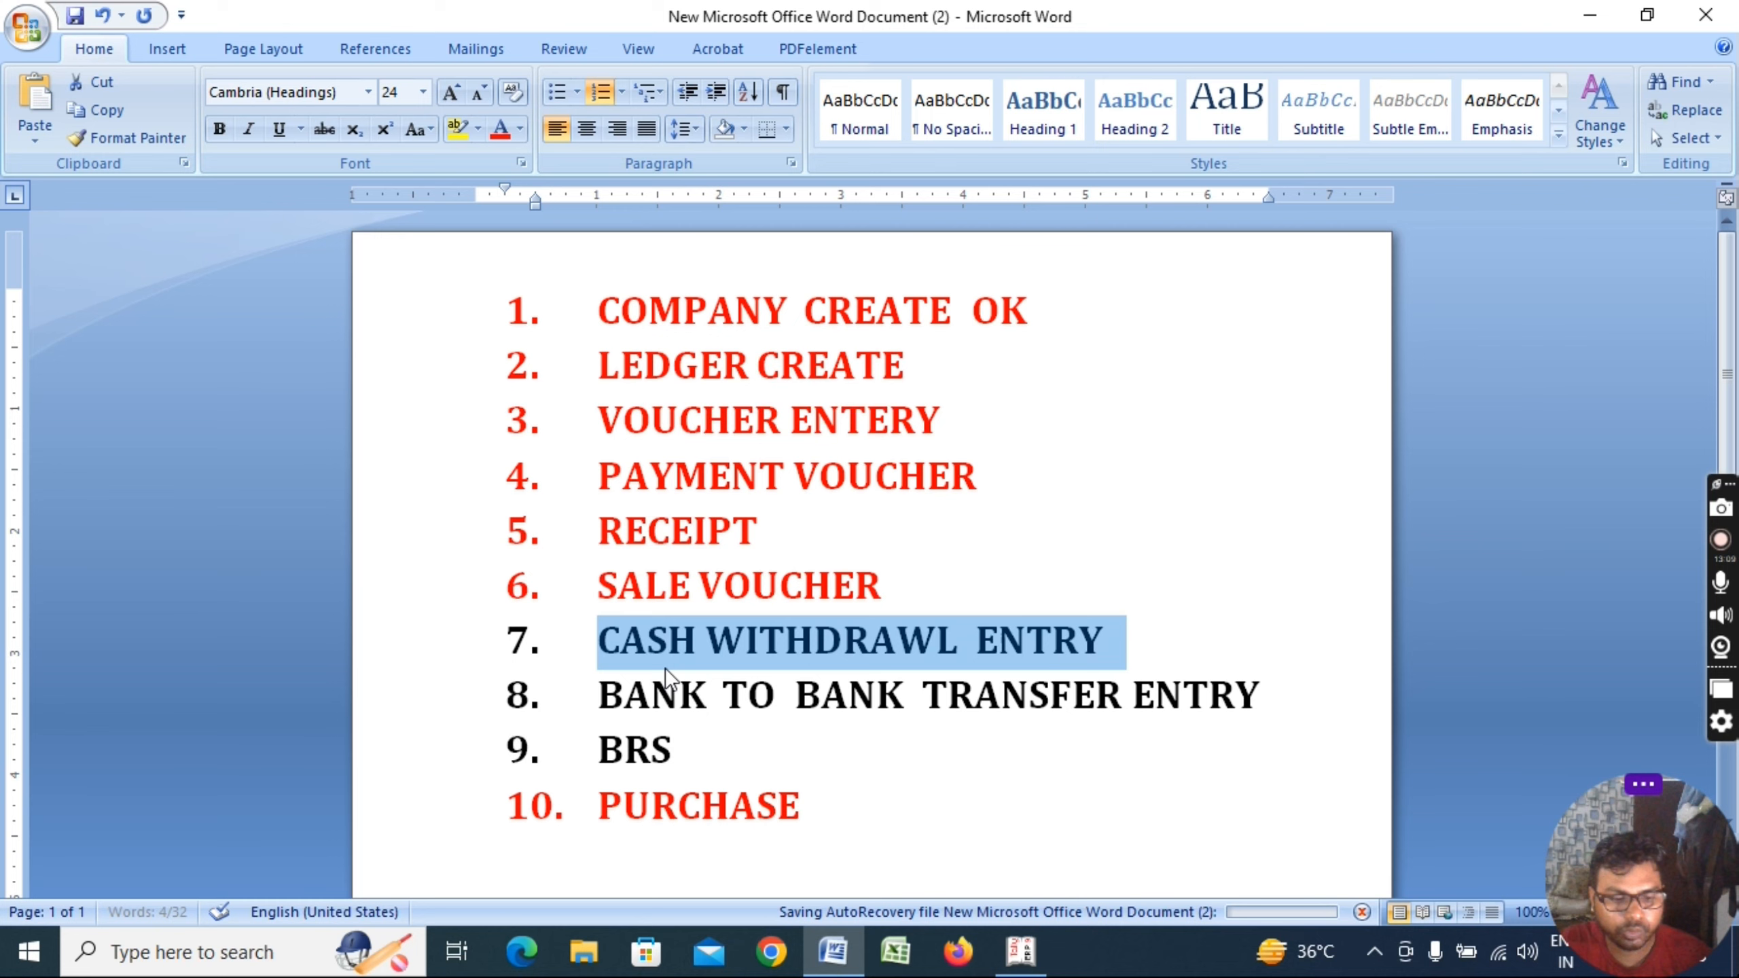
{"action": "key", "text": "ctrl+b"}
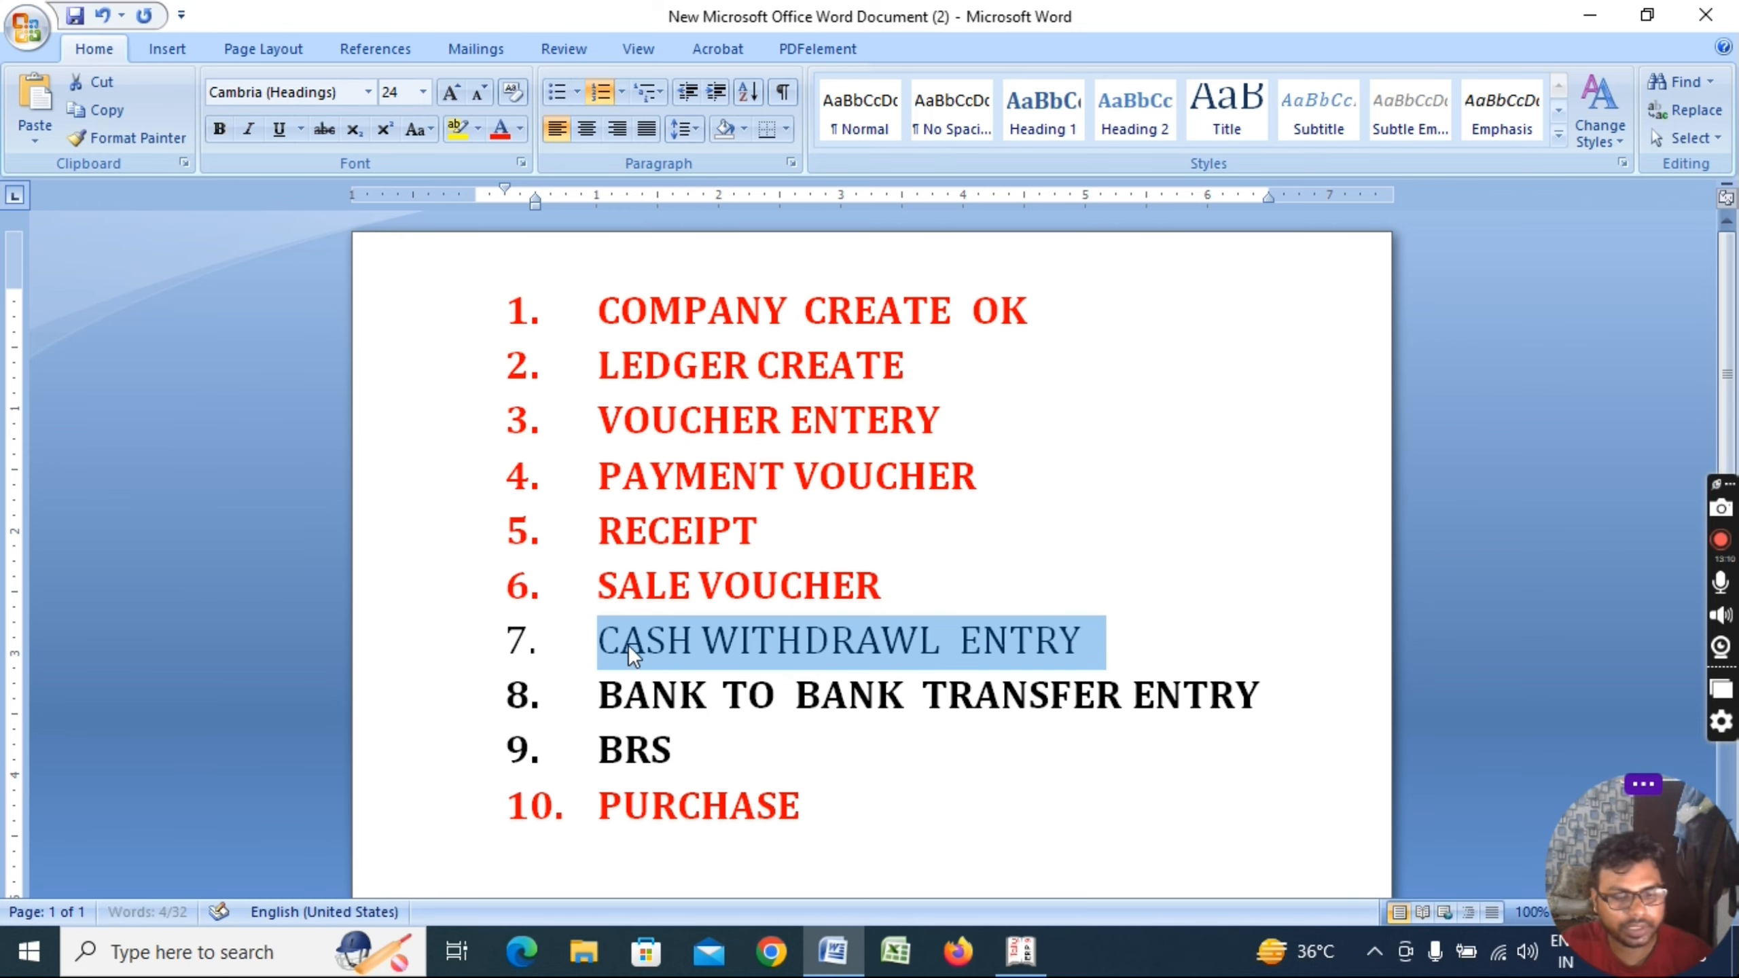
{"action": "key", "text": "ctrl+b"}
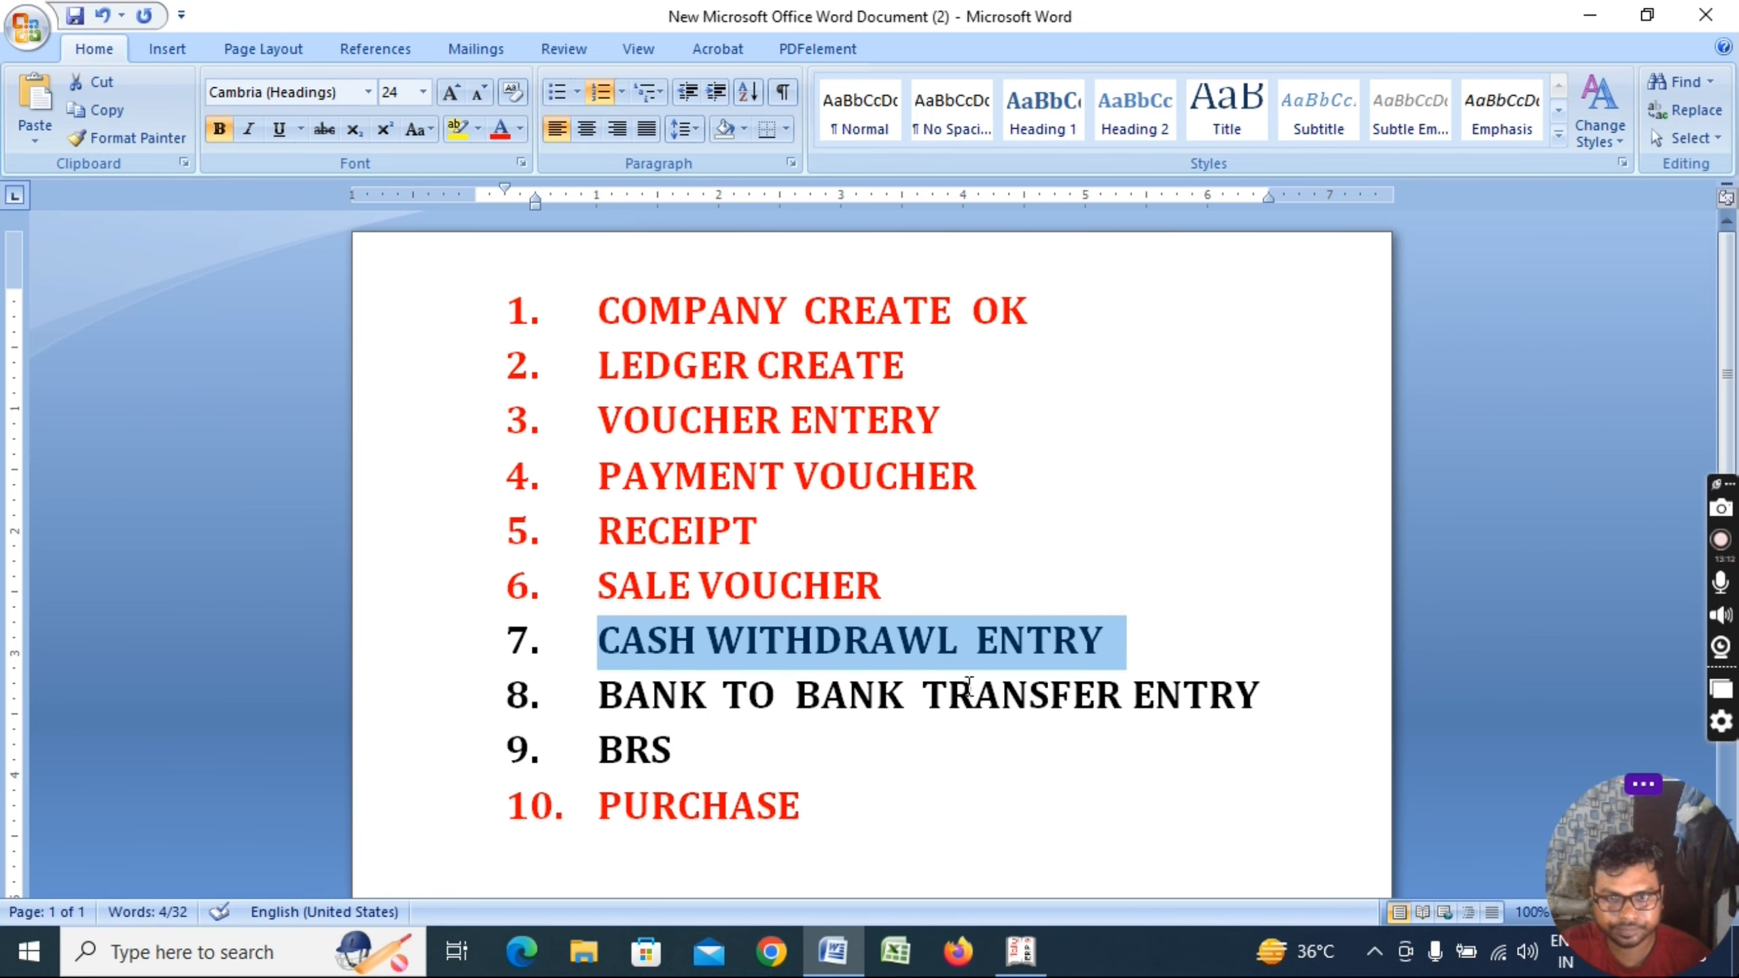
Go back to Tally and open a blank Contra voucher No. 2
{"action": "key", "text": "alt+Tab"}
{"action": "key", "text": "alt+Tab"}
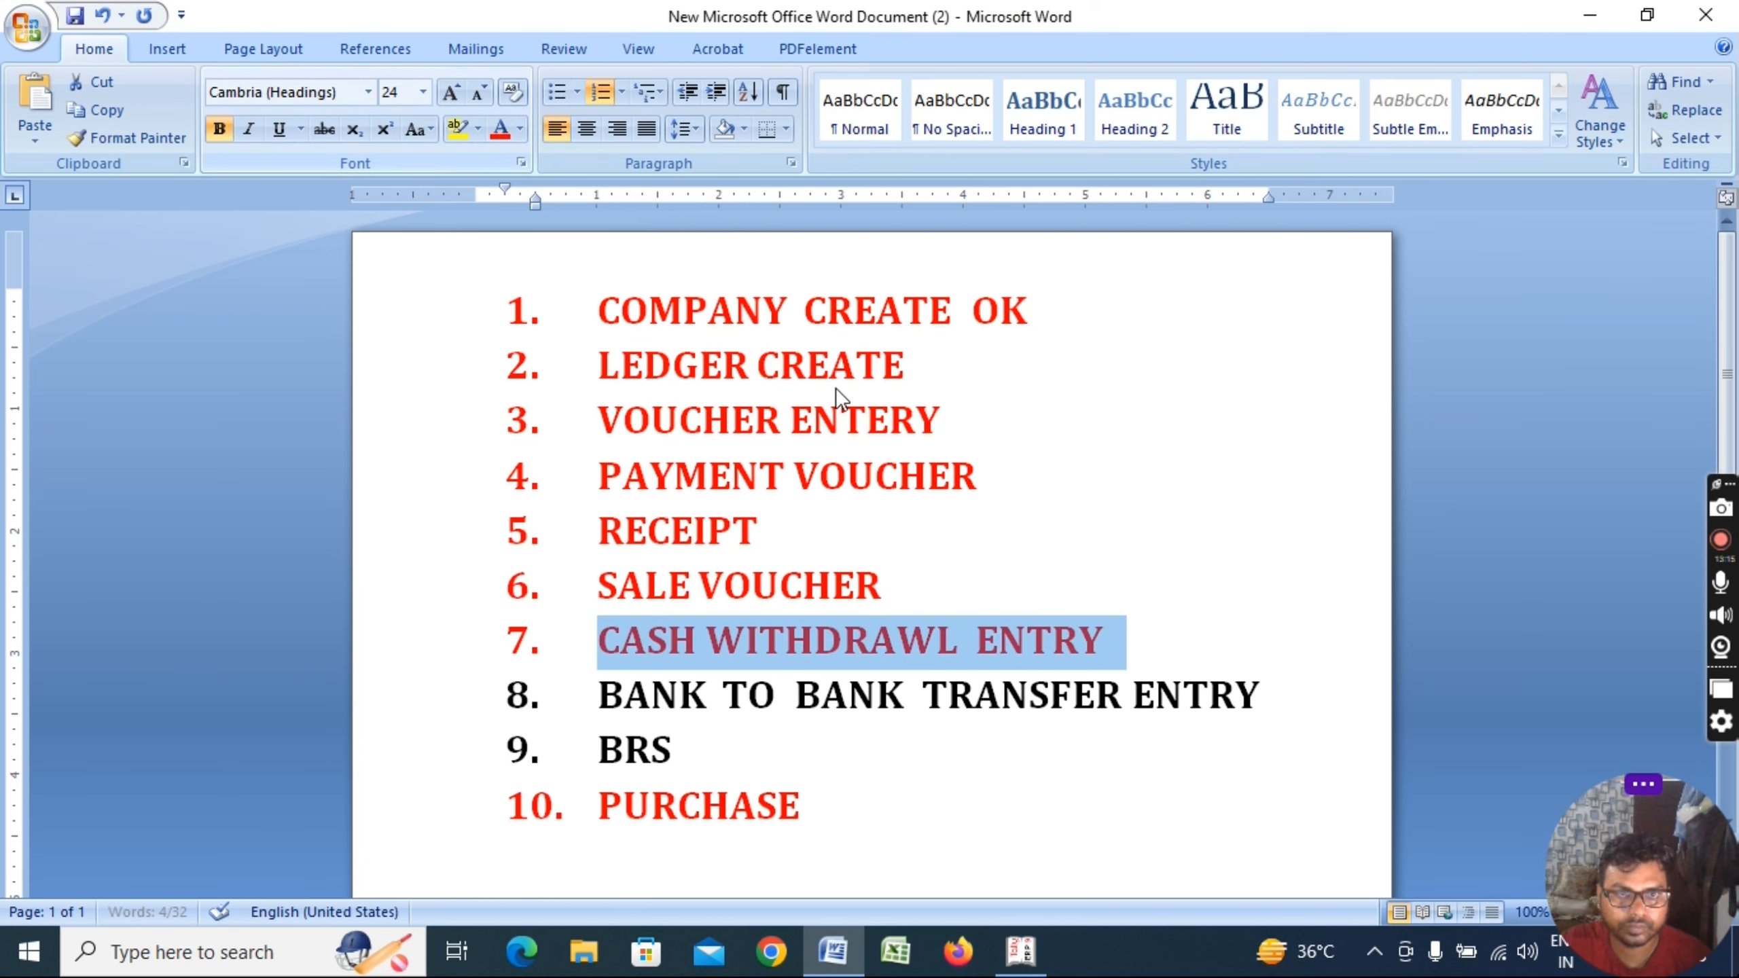
{"action": "key", "text": "alt+Tab"}
{"action": "key", "text": "Escape"}
{"action": "key", "text": "Escape"}
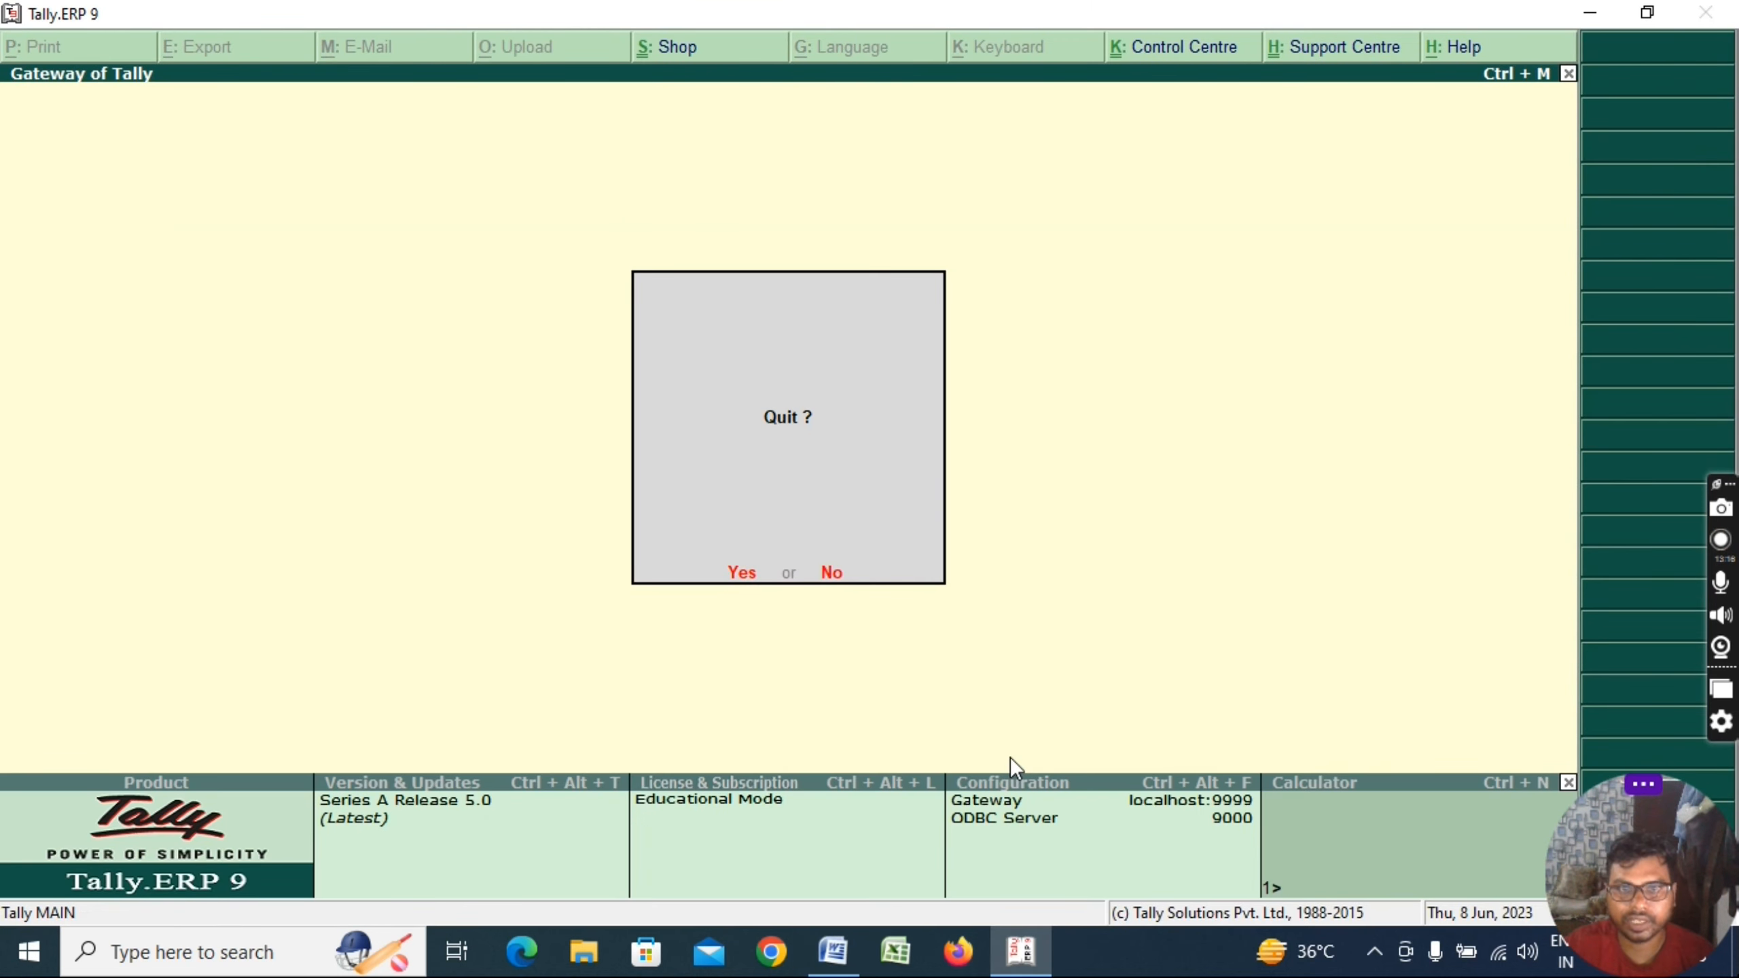
{"action": "key", "text": "n"}
{"action": "key", "text": "v"}
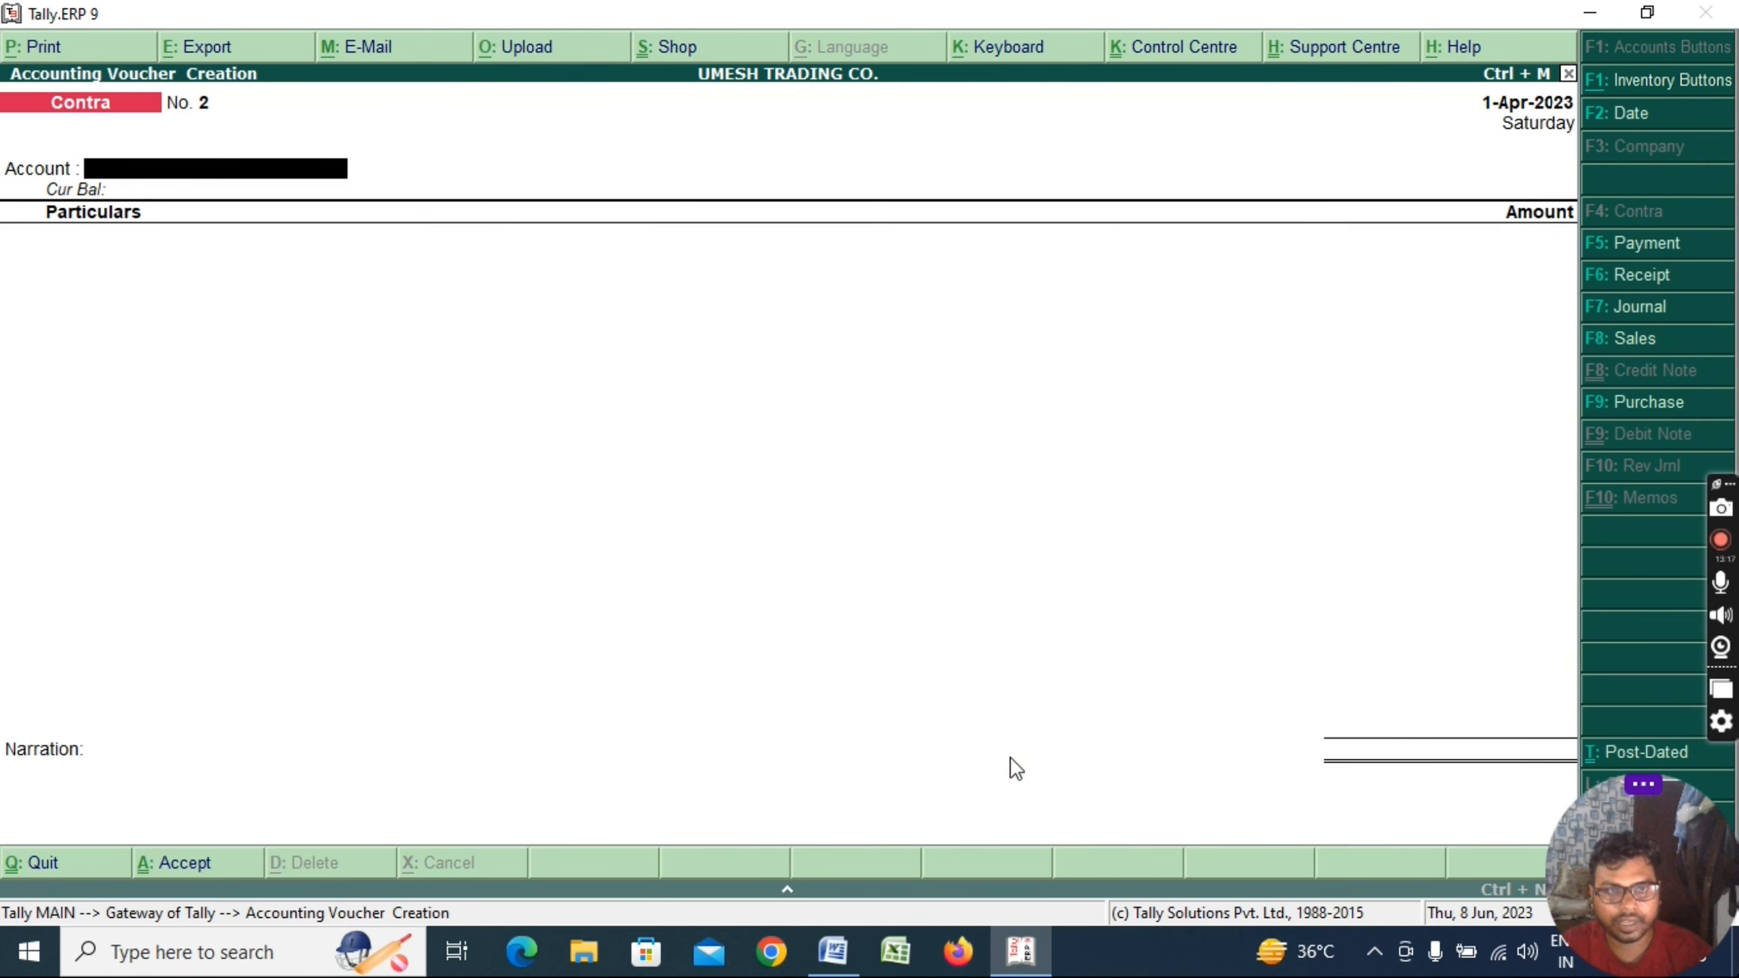
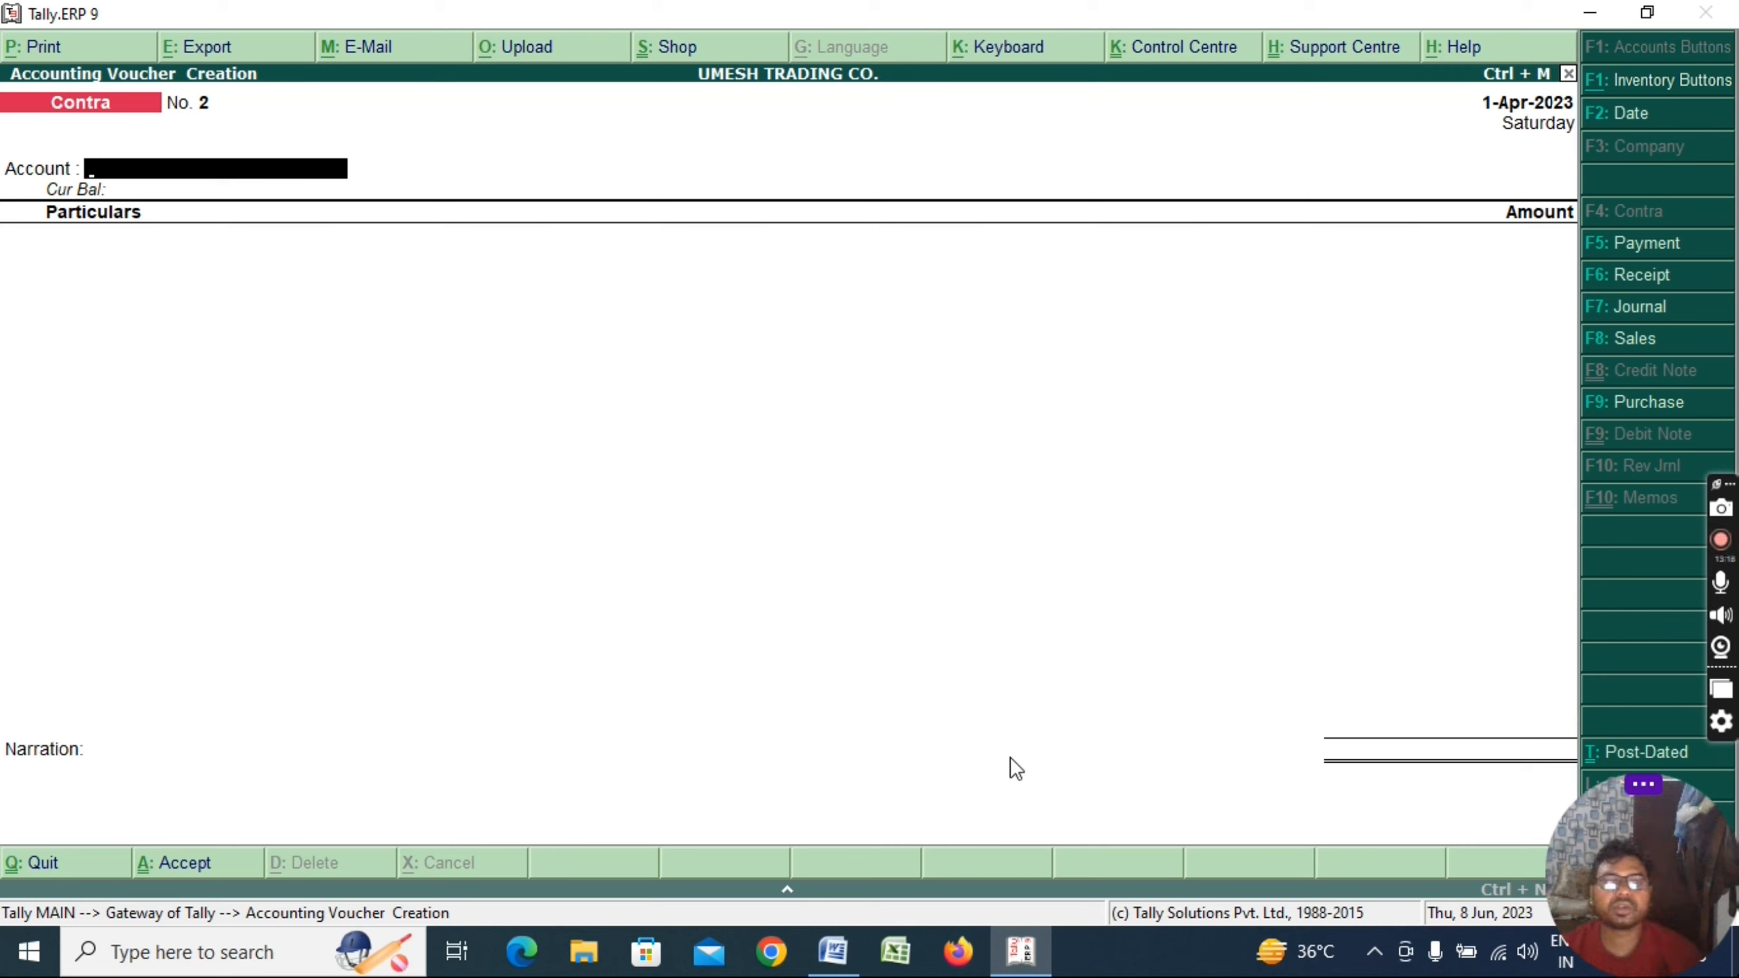
Choose PNB BANK as the contra account and create a new Bank of India ledger
{"action": "type", "text": "pnb"}
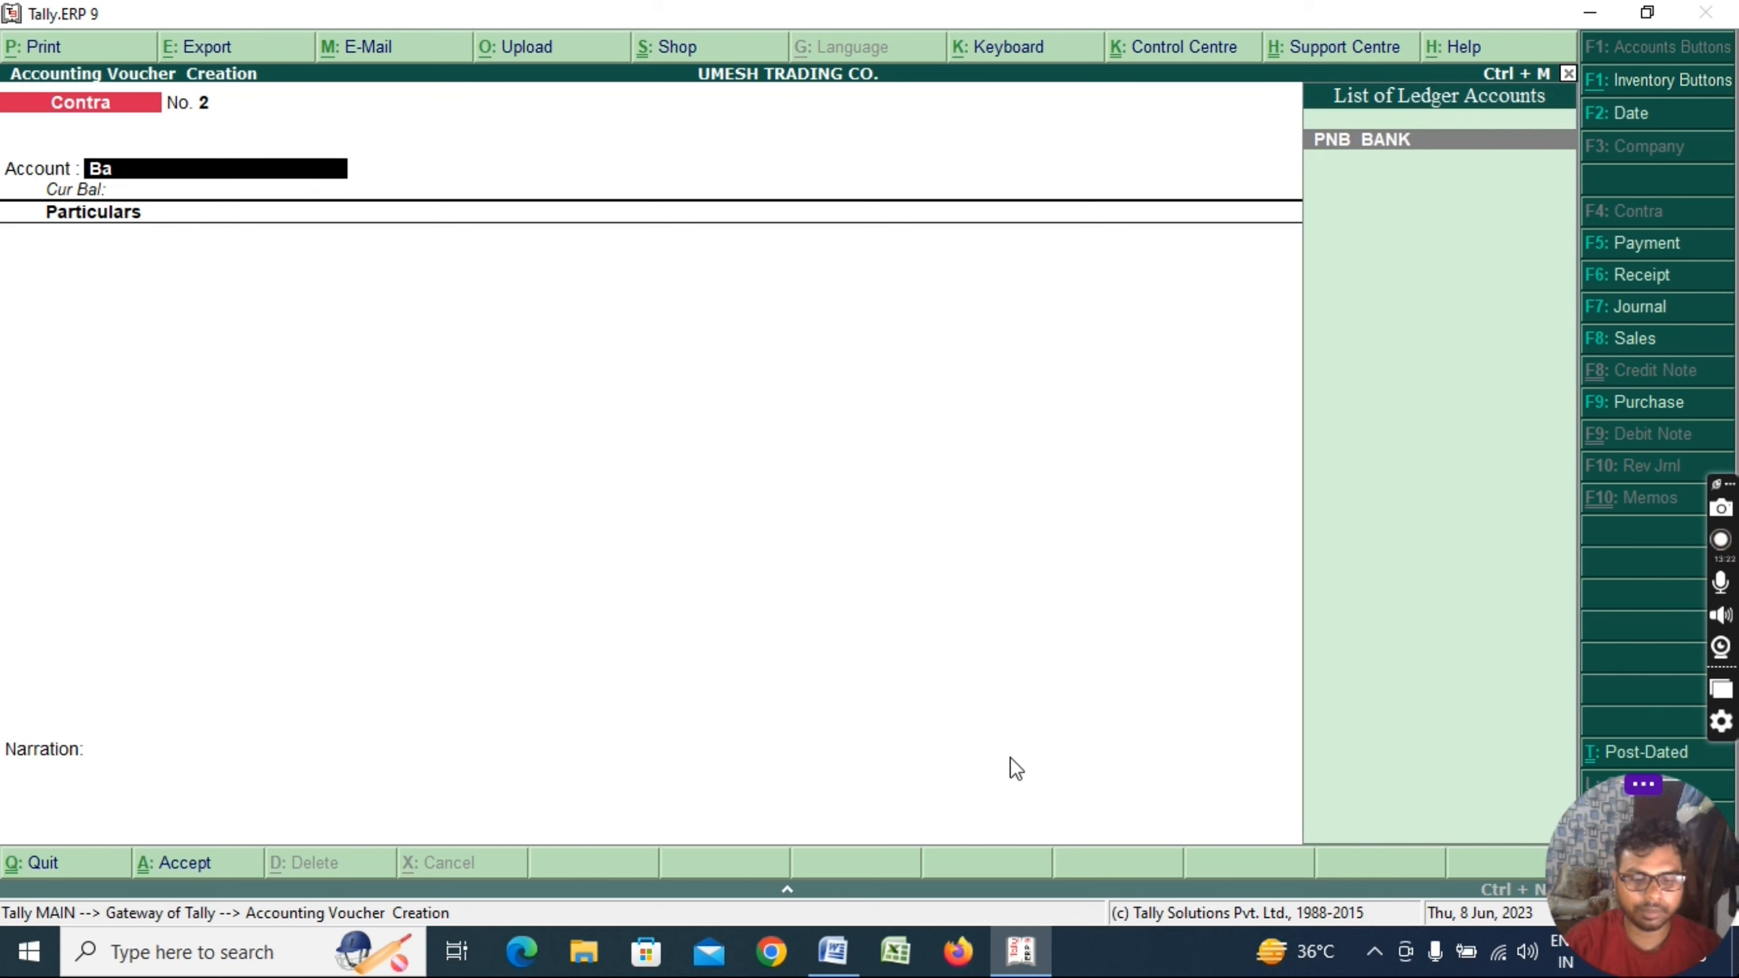
{"action": "key", "text": "Return"}
{"action": "key", "text": "alt+c"}
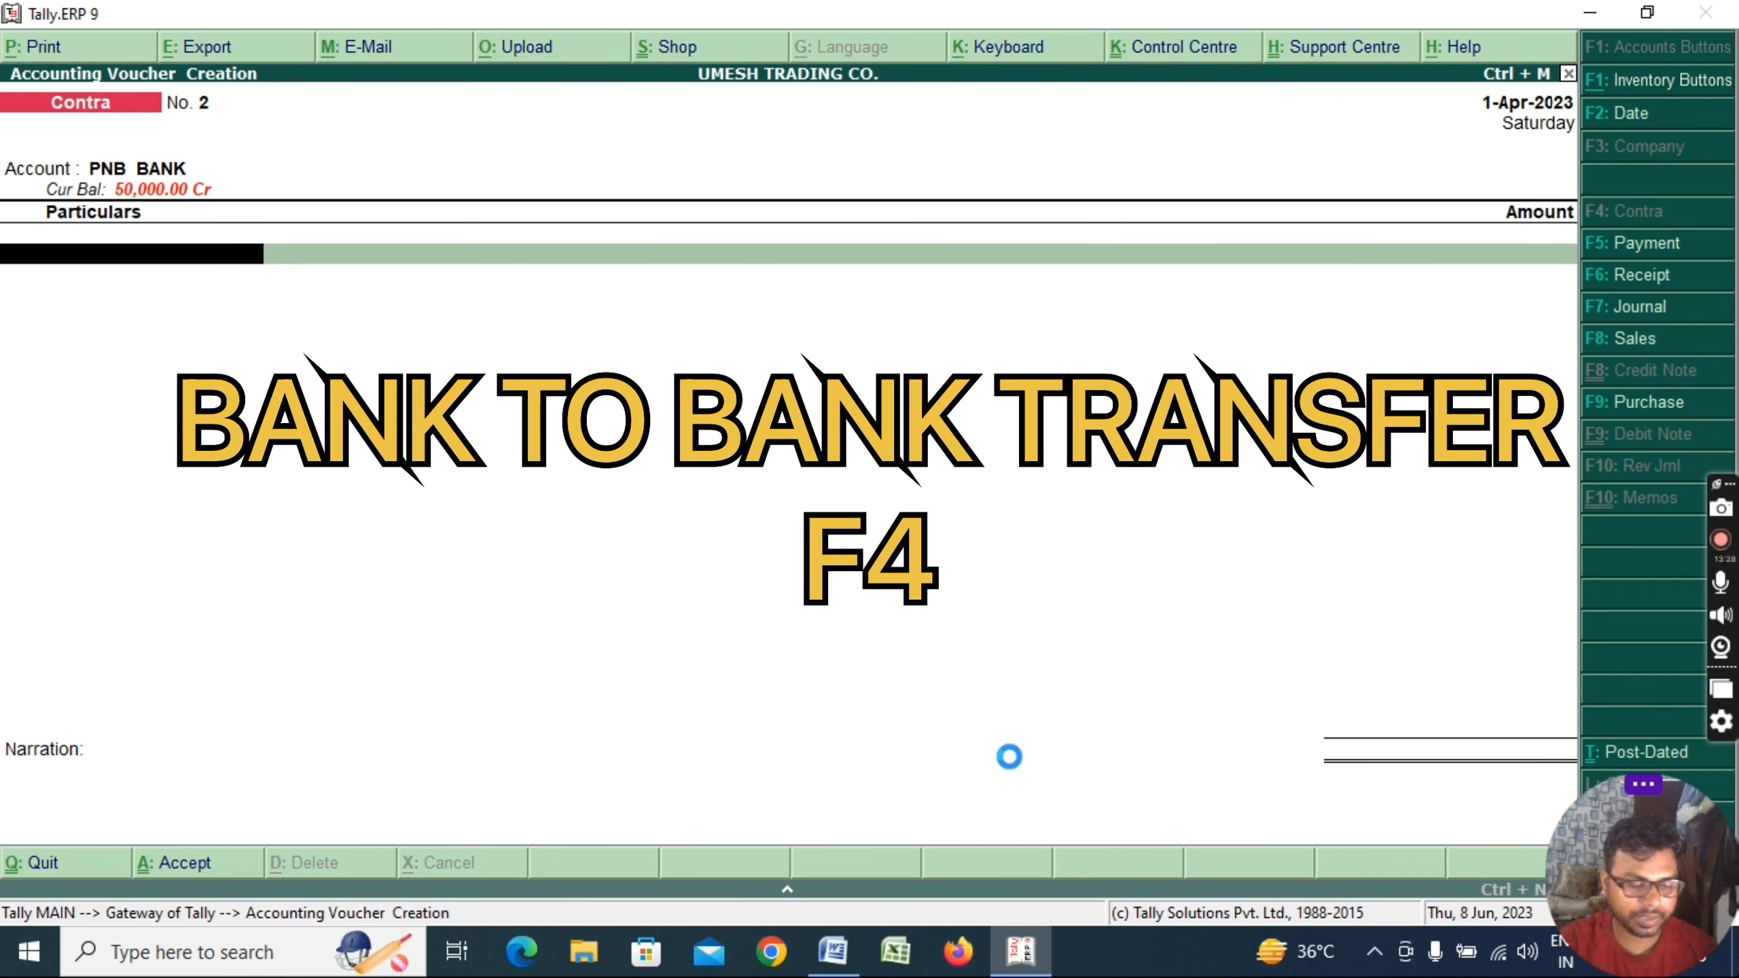
{"action": "type", "text": "Bank"}
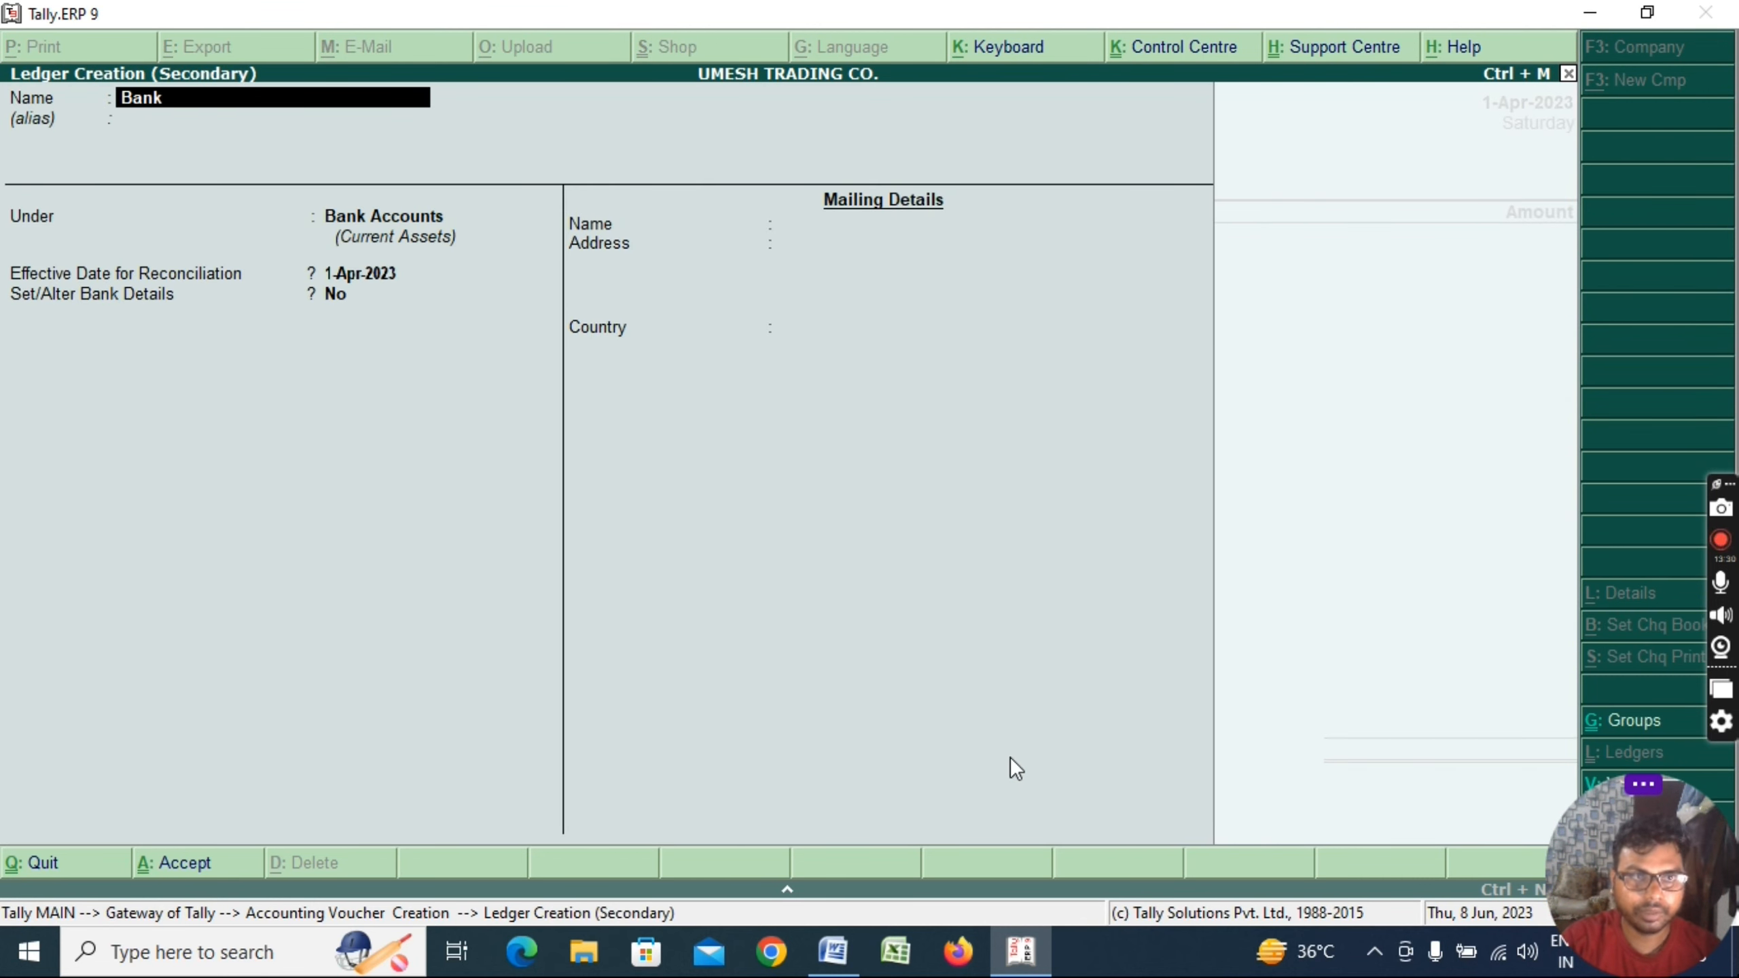
{"action": "type", "text": " of i"}
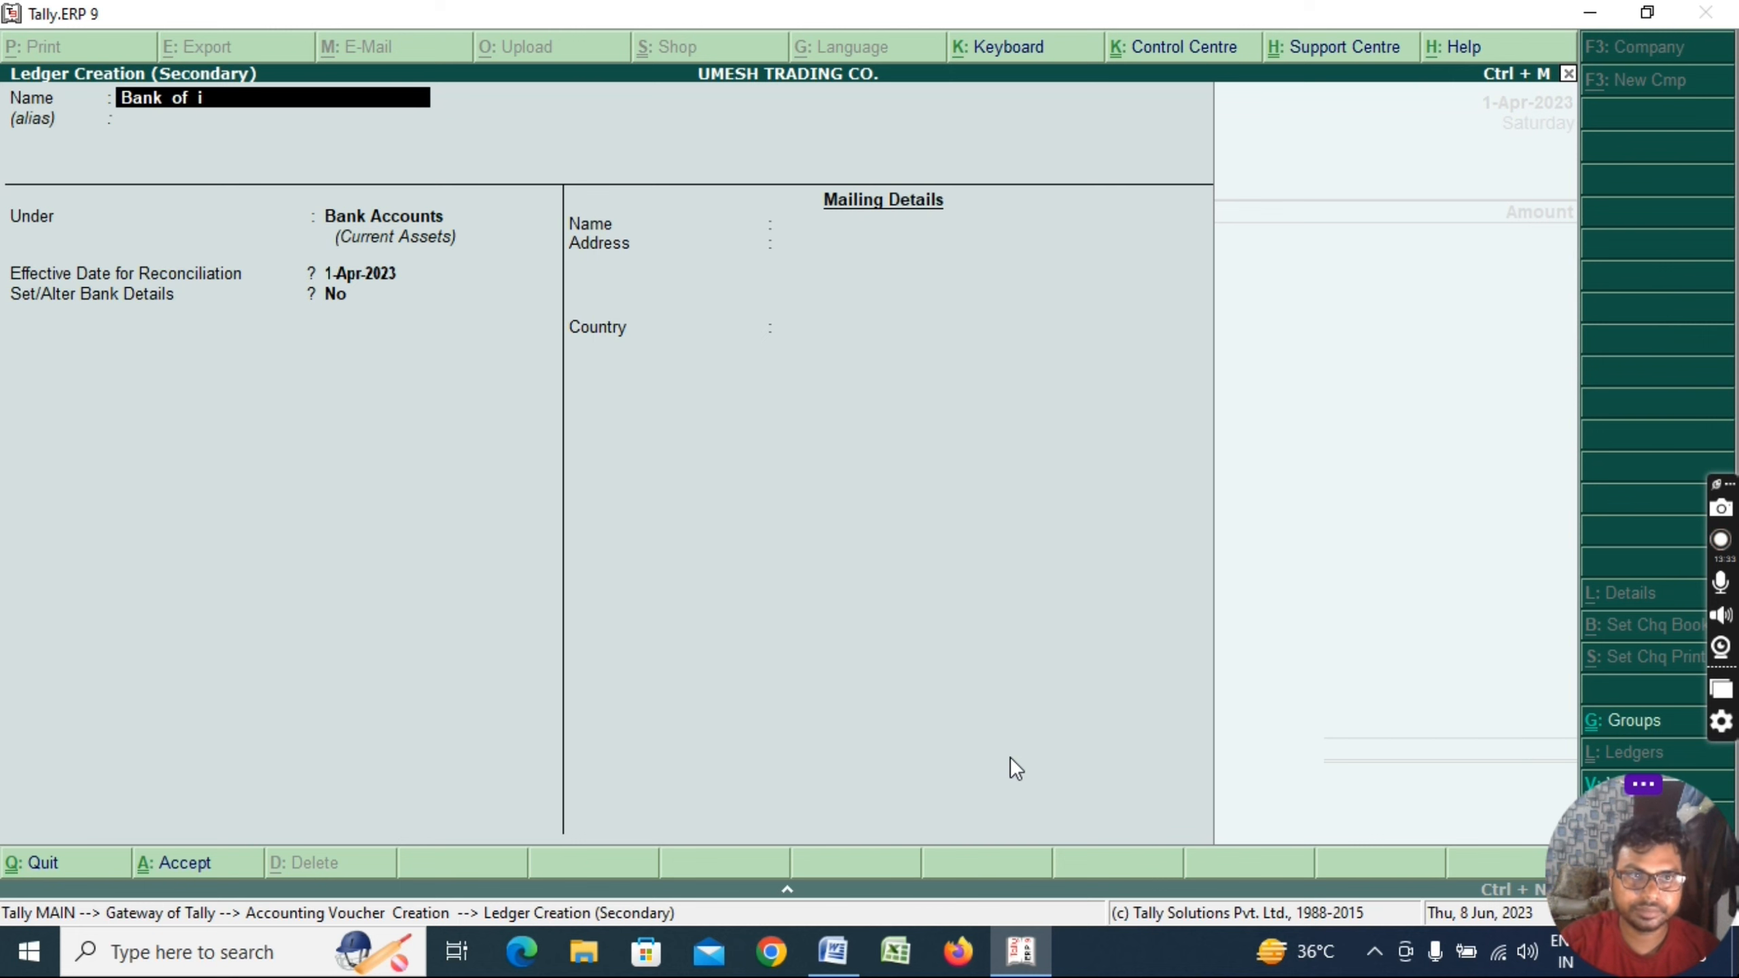
{"action": "type", "text": "ndia"}
{"action": "key", "text": "Return"}
{"action": "key", "text": "Return"}
{"action": "key", "text": "Return"}
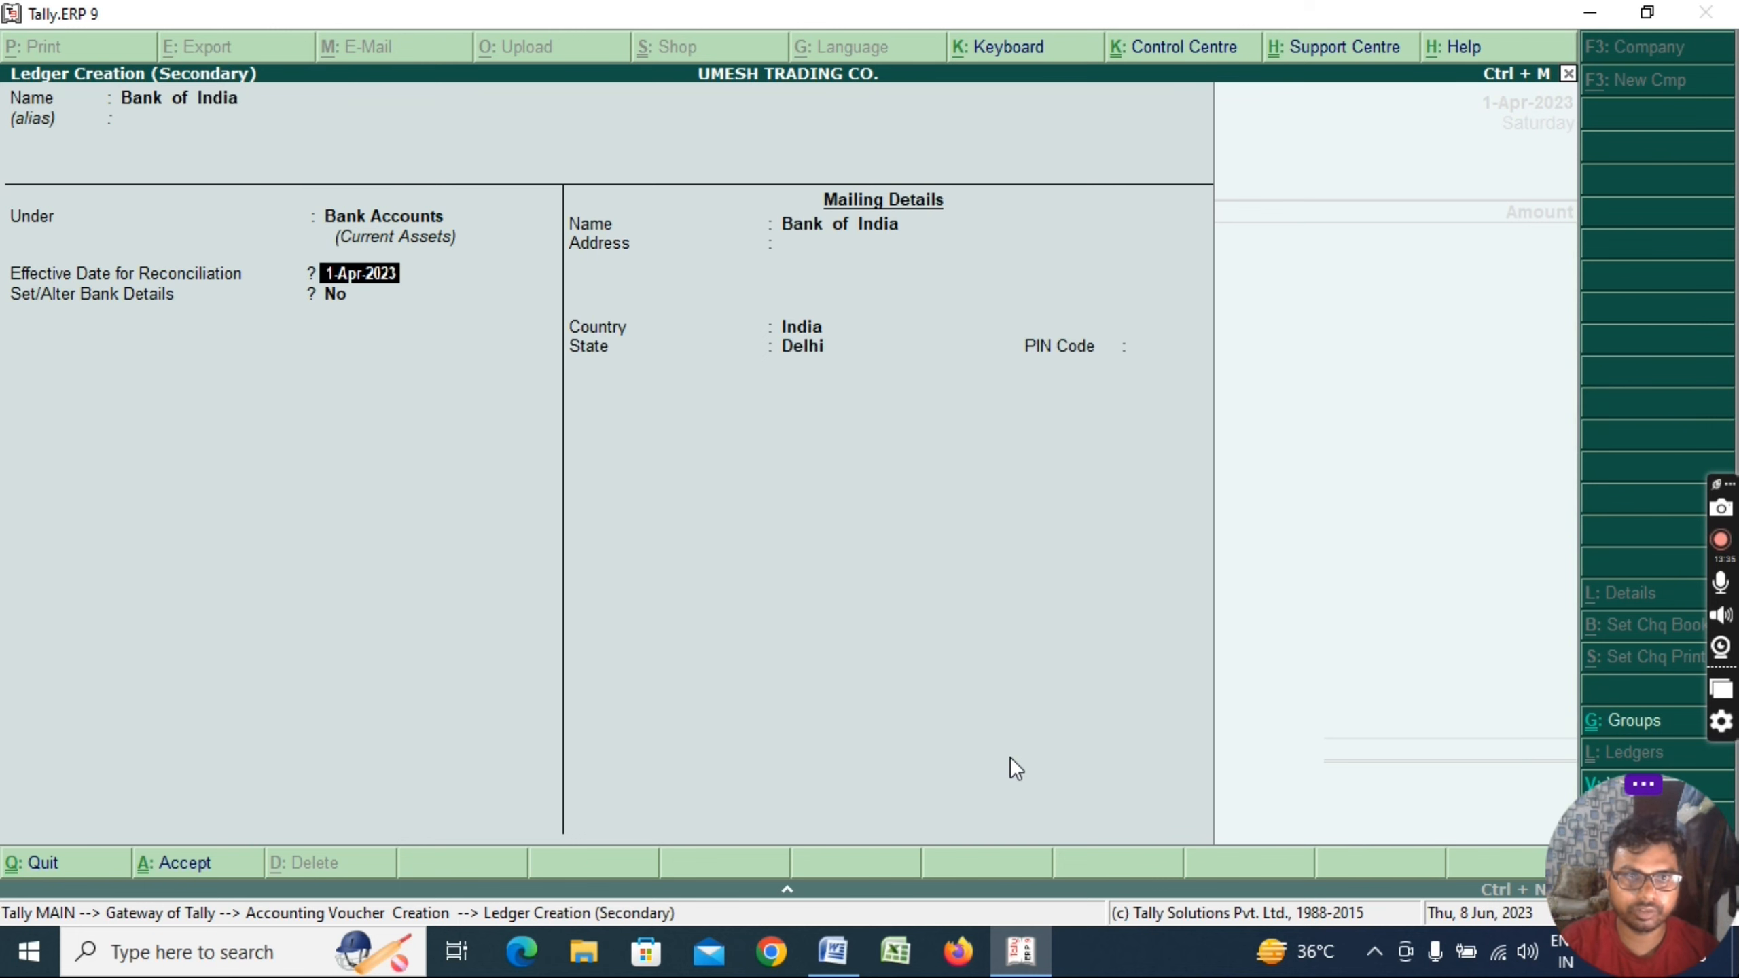
{"action": "key", "text": "Return"}
{"action": "key", "text": "Return"}
Enter the 1,00,000 transfer, complete the cheque bank allocations, and save the voucher
{"action": "type", "text": "100000"}
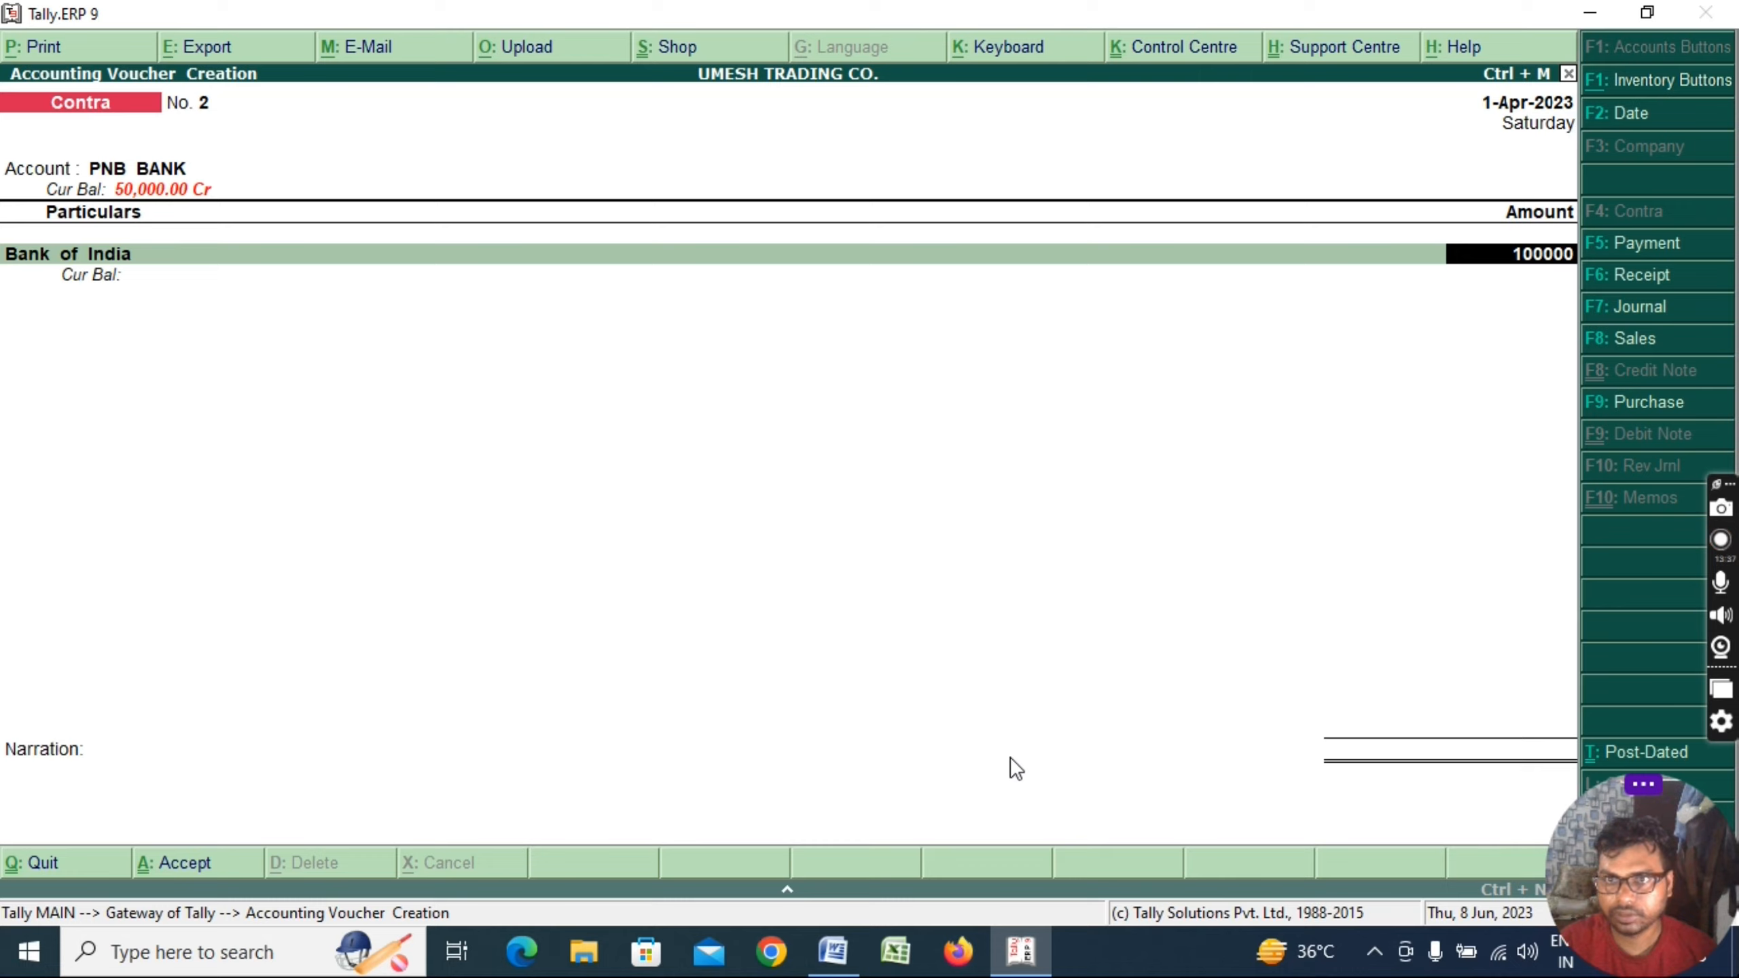
{"action": "key", "text": "Return"}
{"action": "key", "text": "Return"}
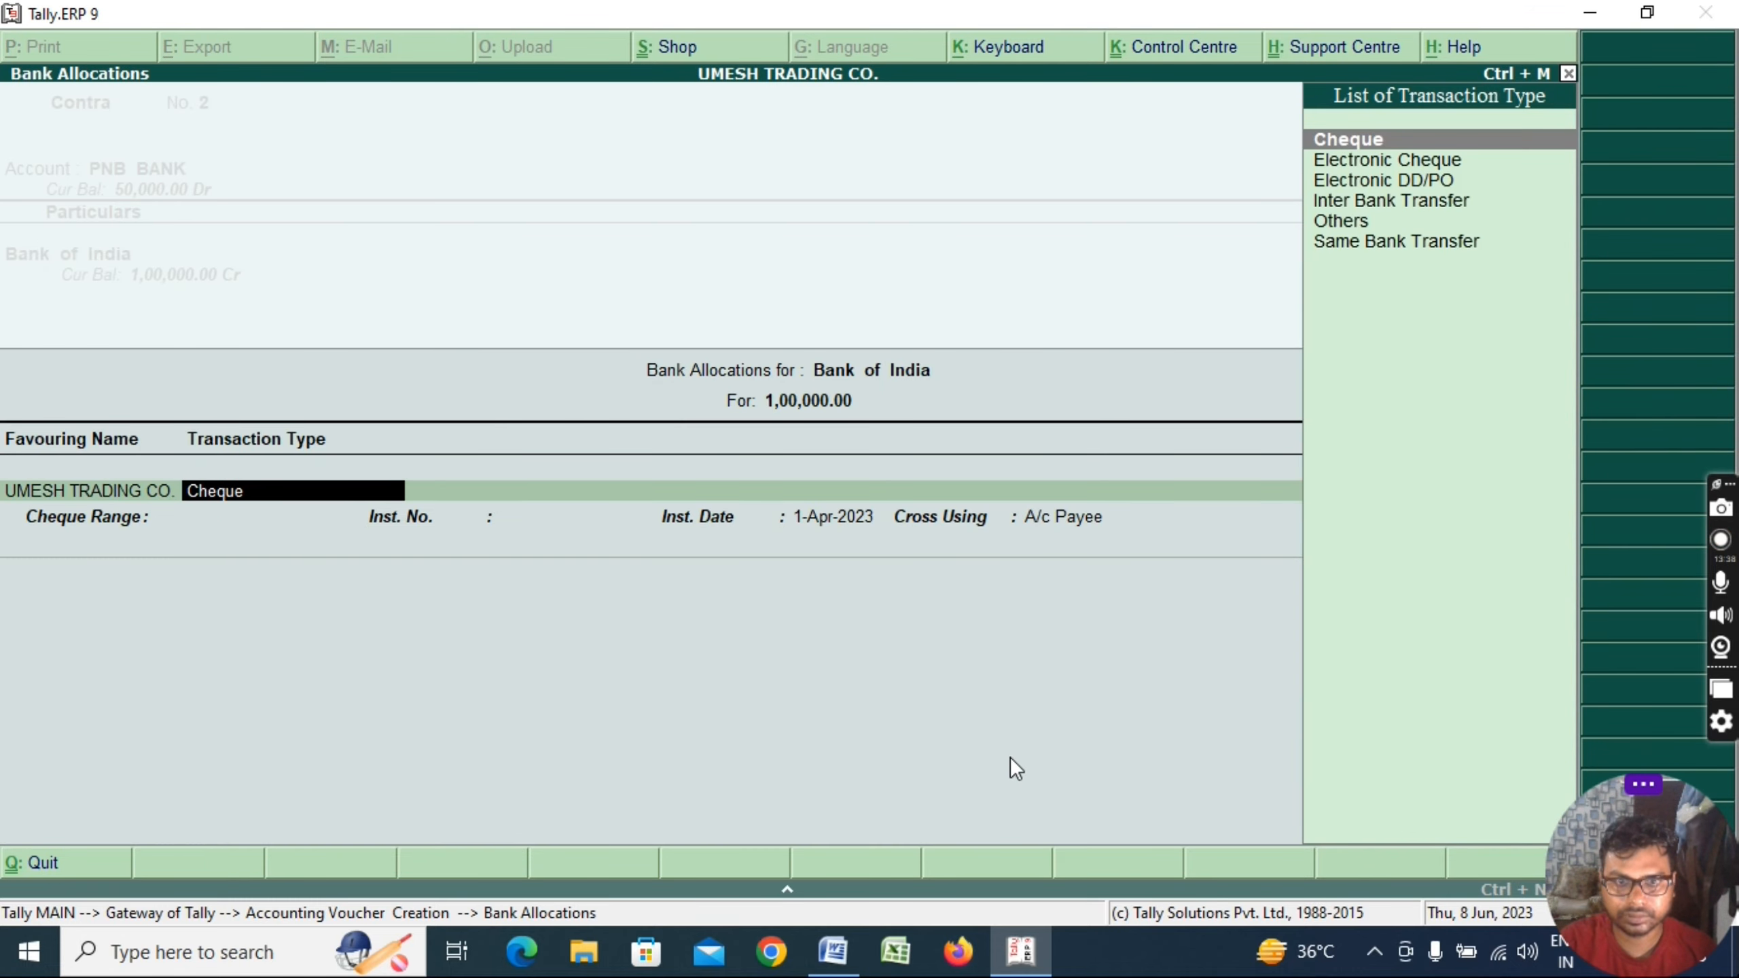
{"action": "key", "text": "Return"}
{"action": "key", "text": "Return"}
{"action": "key", "text": "Return"}
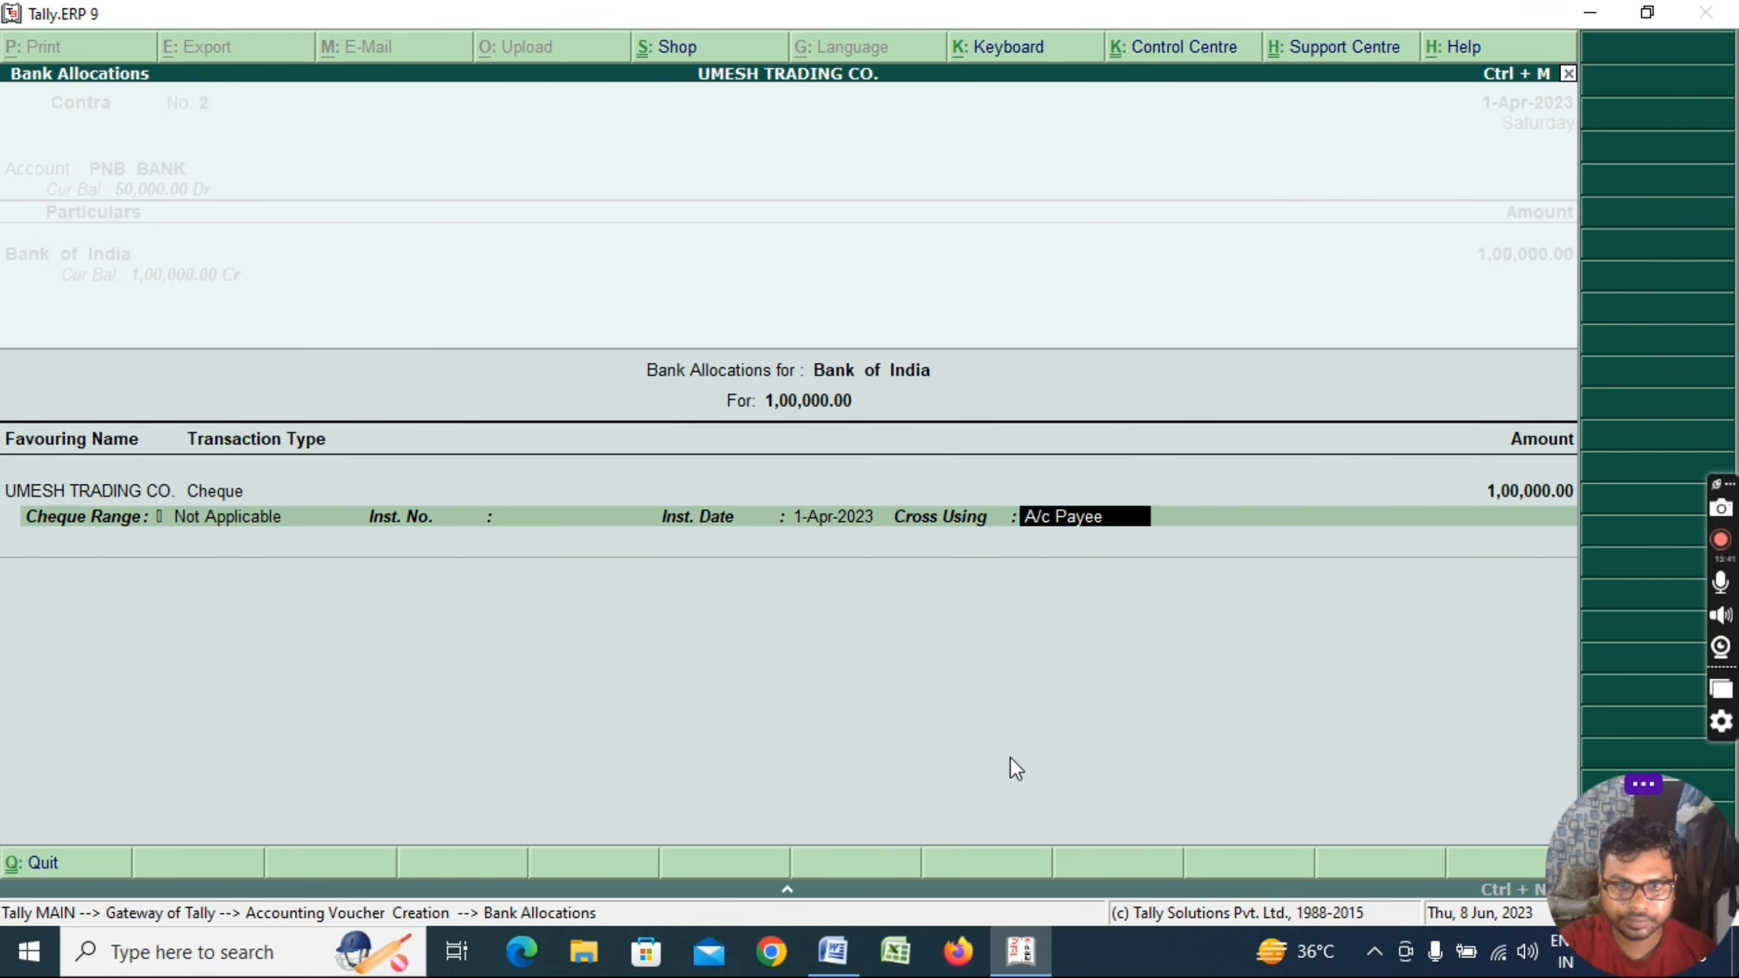
{"action": "key", "text": "Return"}
{"action": "key", "text": "Return"}
{"action": "key", "text": "Return"}
{"action": "key", "text": "Return"}
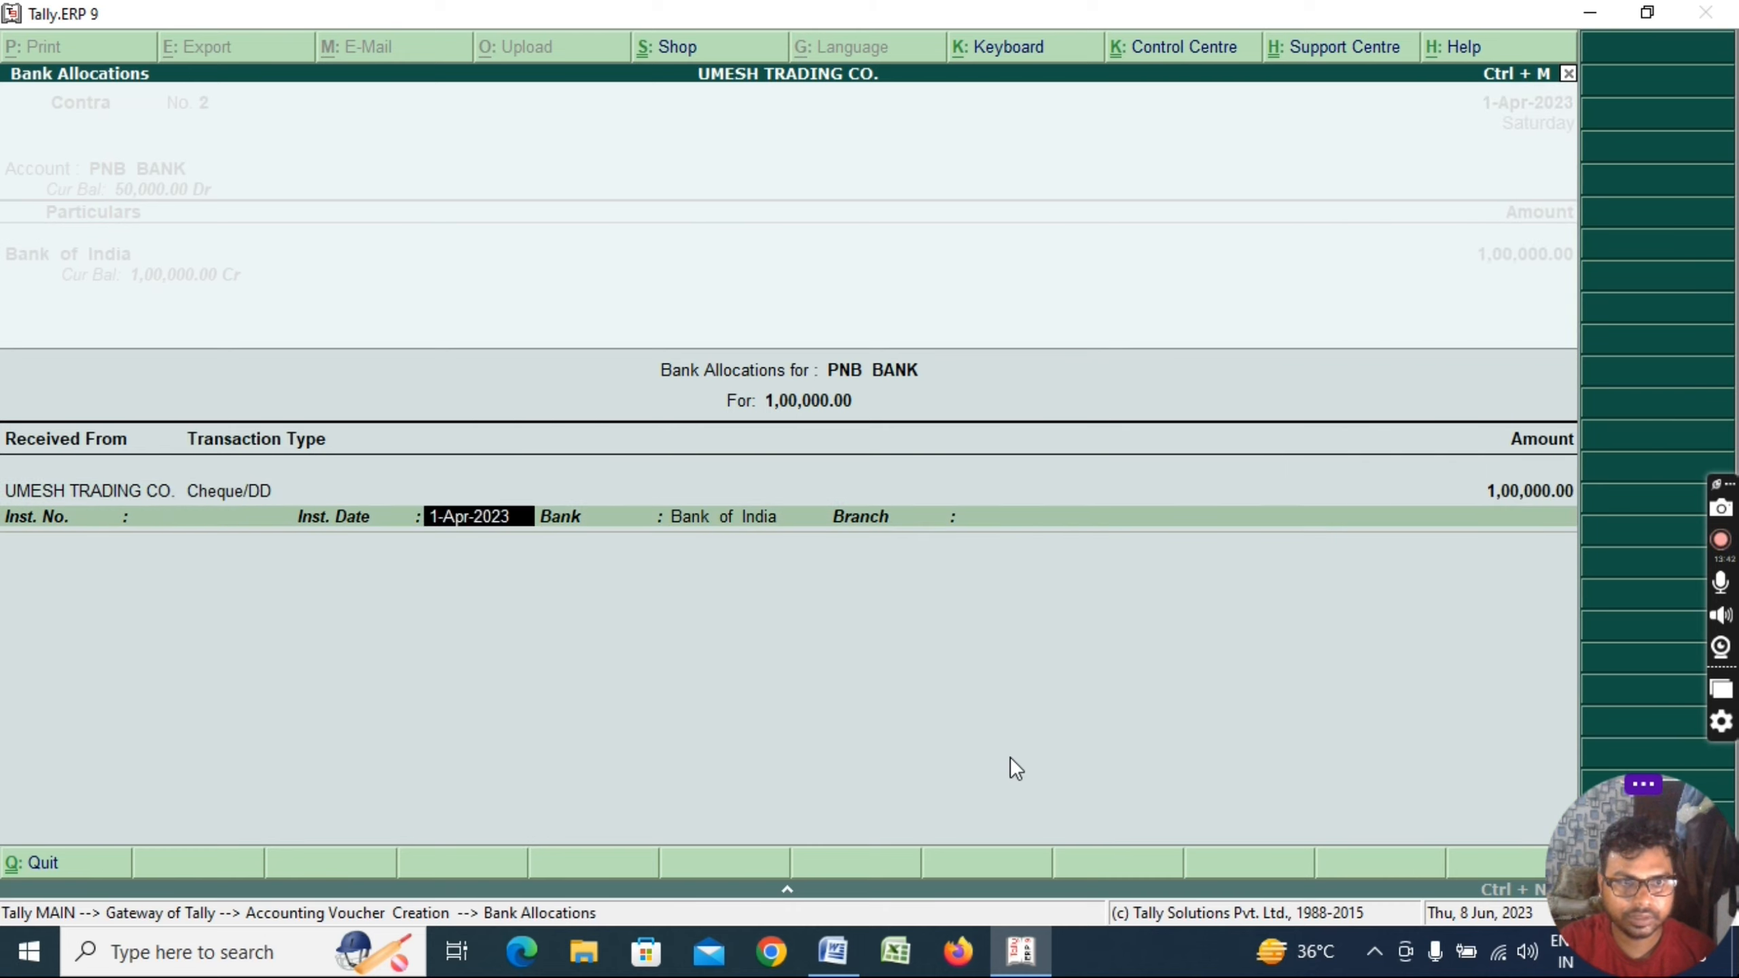
{"action": "key", "text": "Return"}
{"action": "key", "text": "Return"}
{"action": "key", "text": "Return"}
{"action": "key", "text": "Return"}
{"action": "key", "text": "Return"}
Open the Balance Sheet and drill into Bank Accounts to view Bank of India's monthly summary
{"action": "key", "text": "Escape"}
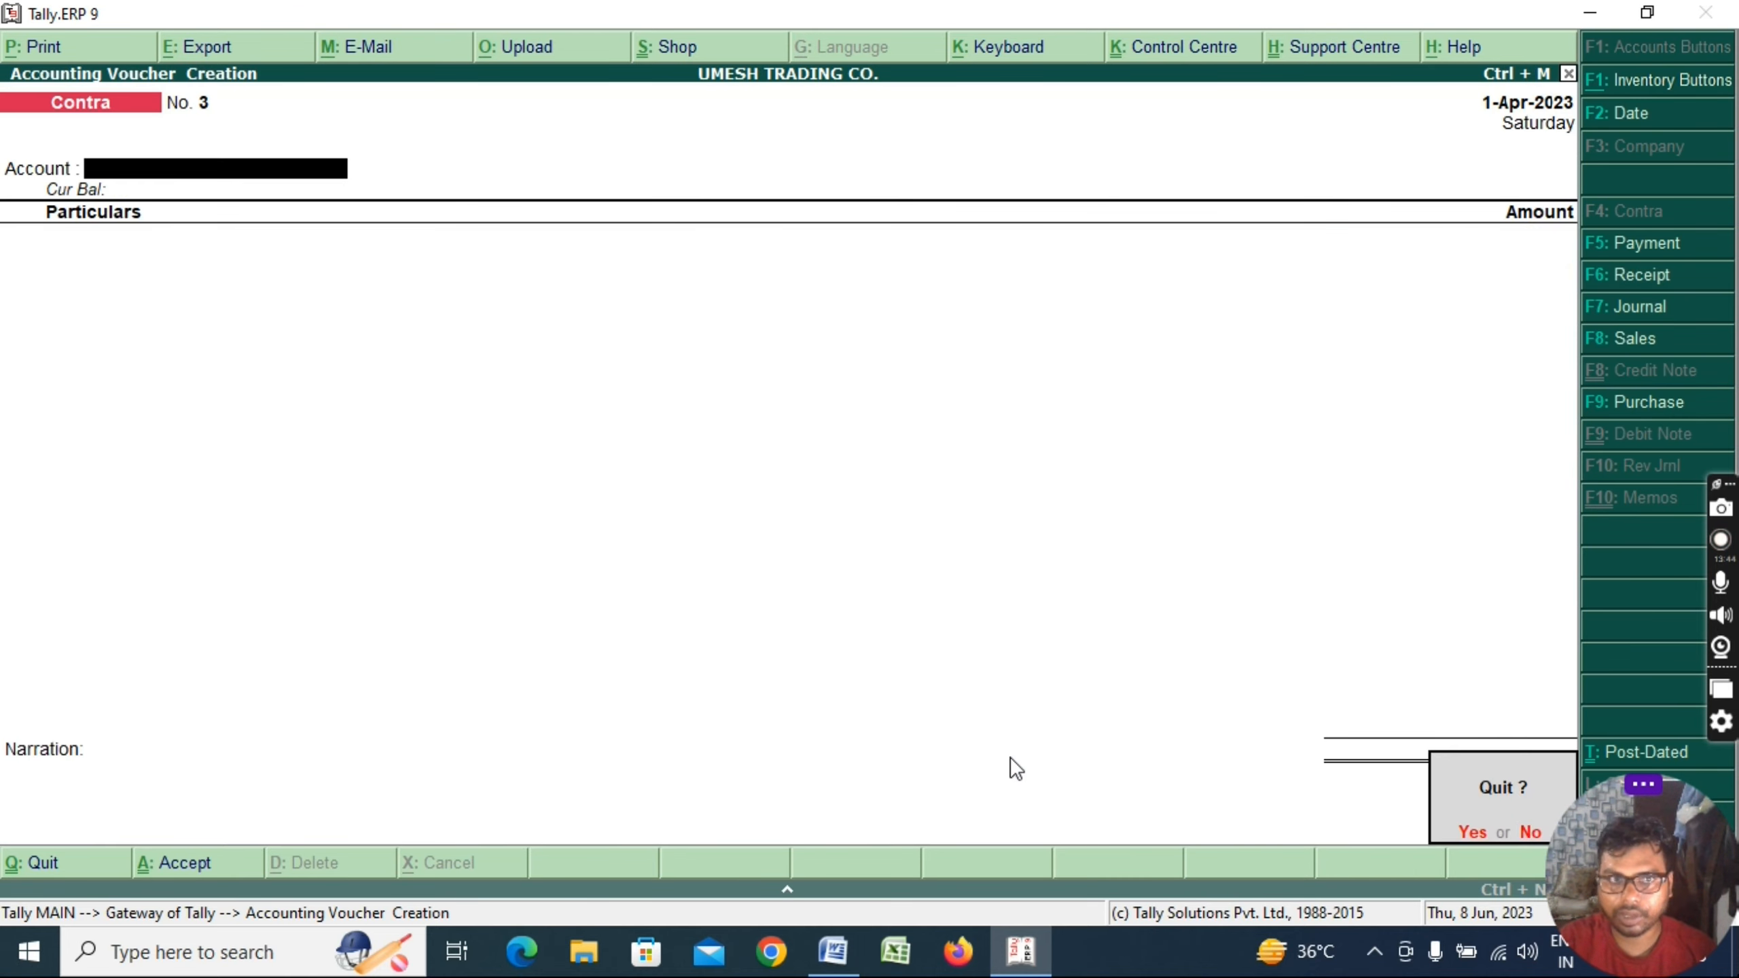
{"action": "key", "text": "Return"}
{"action": "key", "text": "b"}
{"action": "key", "text": "Down"}
{"action": "key", "text": "Down"}
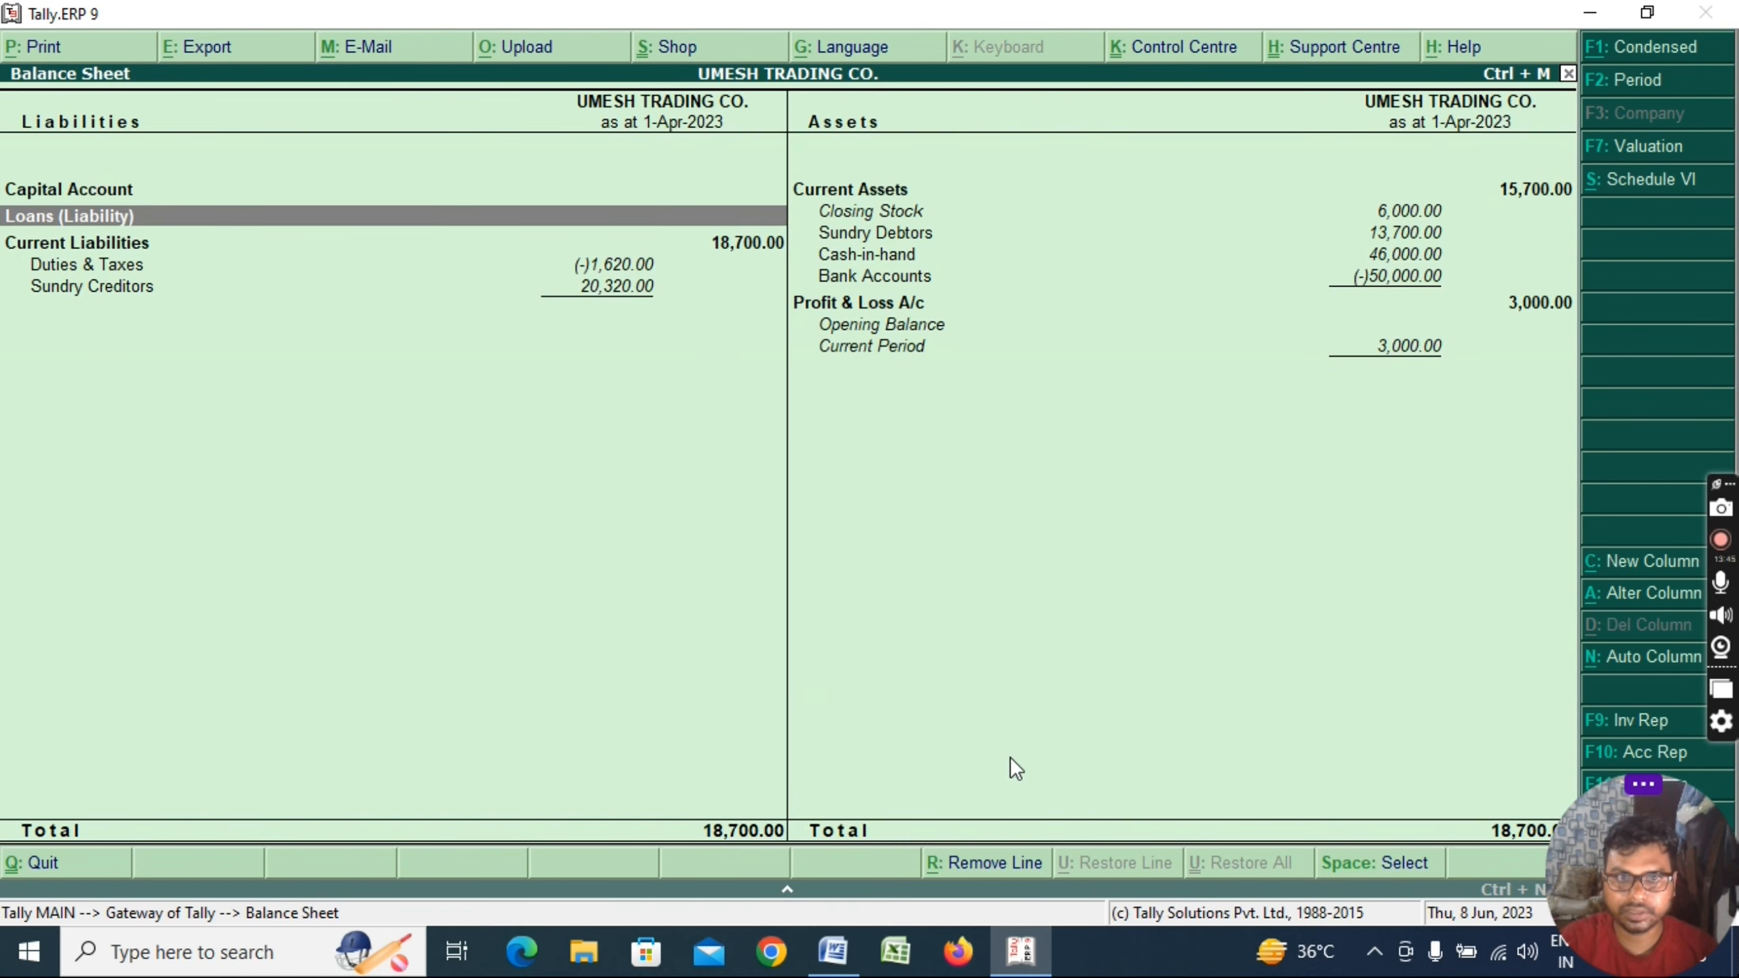
{"action": "key", "text": "Down"}
{"action": "key", "text": "Right"}
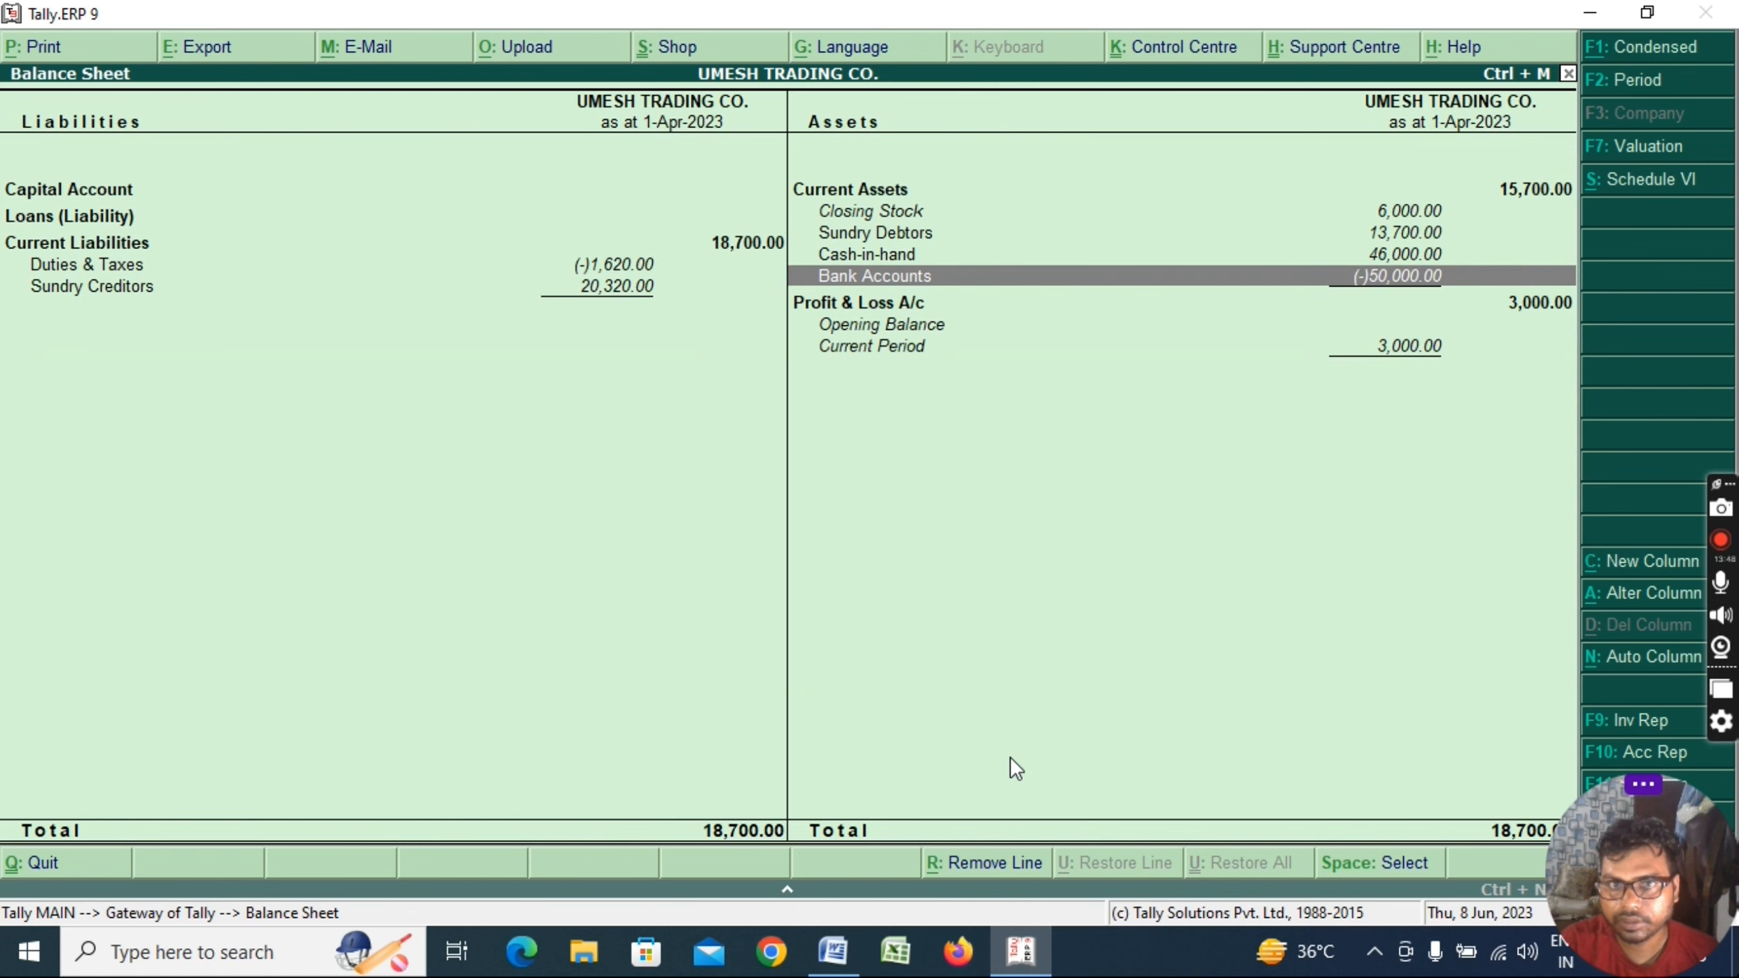
{"action": "key", "text": "Return"}
{"action": "key", "text": "Return"}
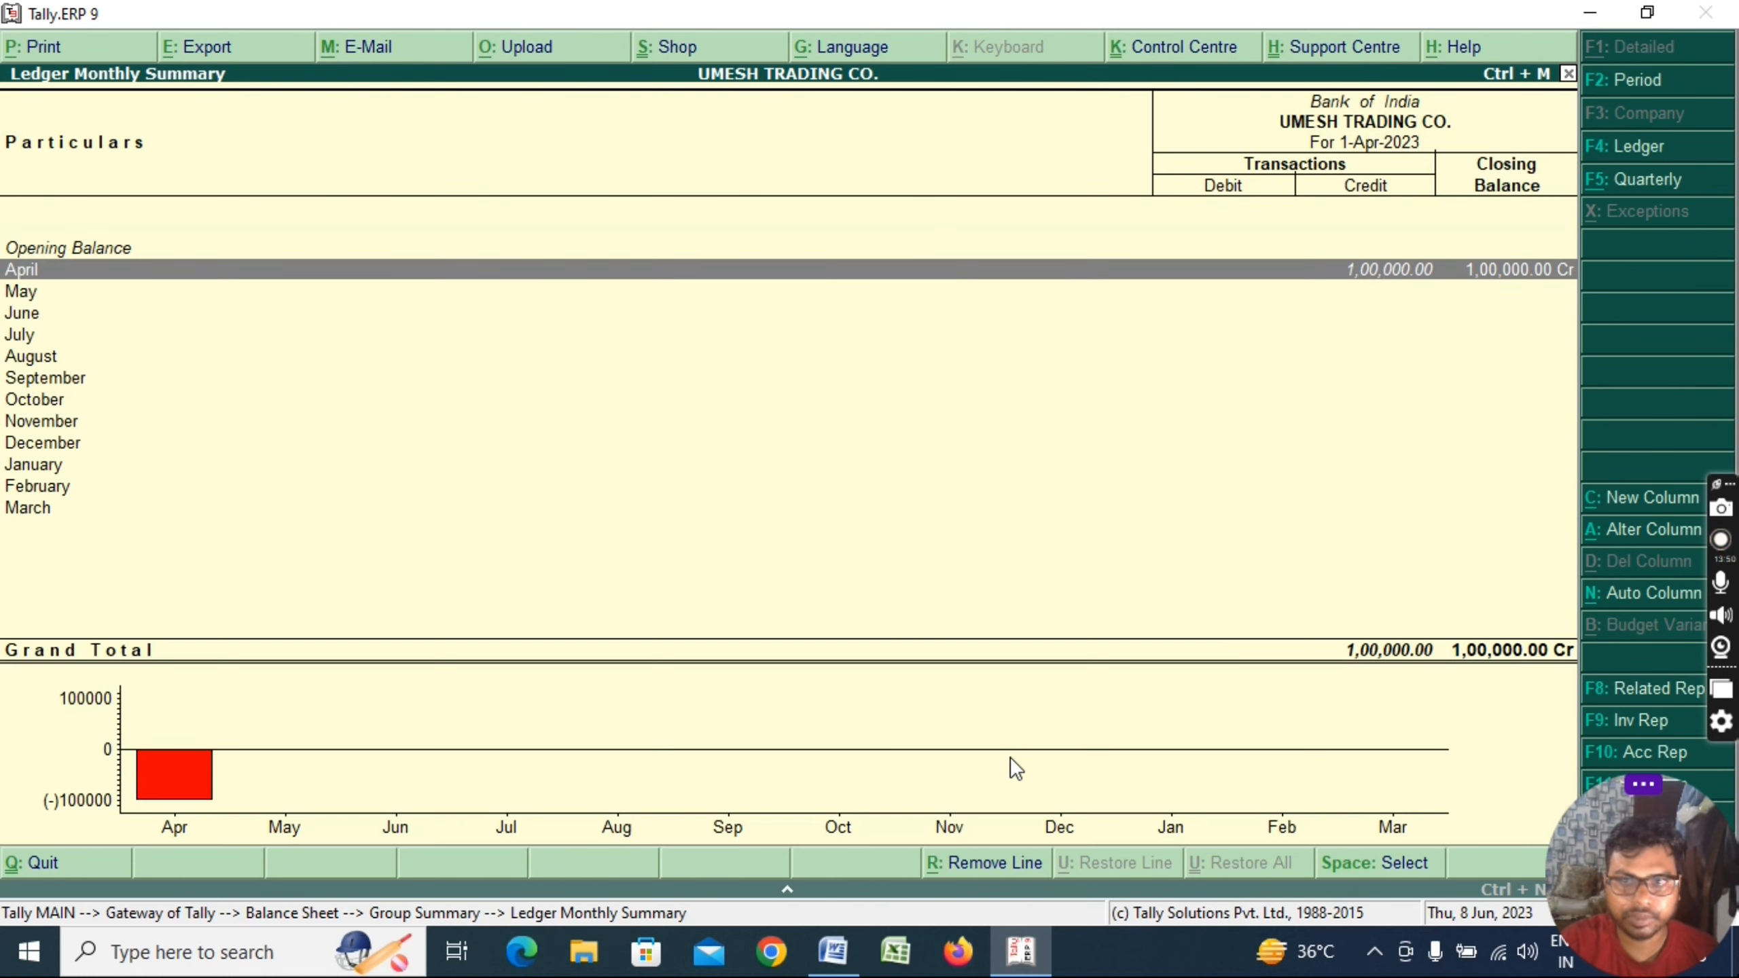
{"action": "key", "text": "Return"}
{"action": "key", "text": "Return"}
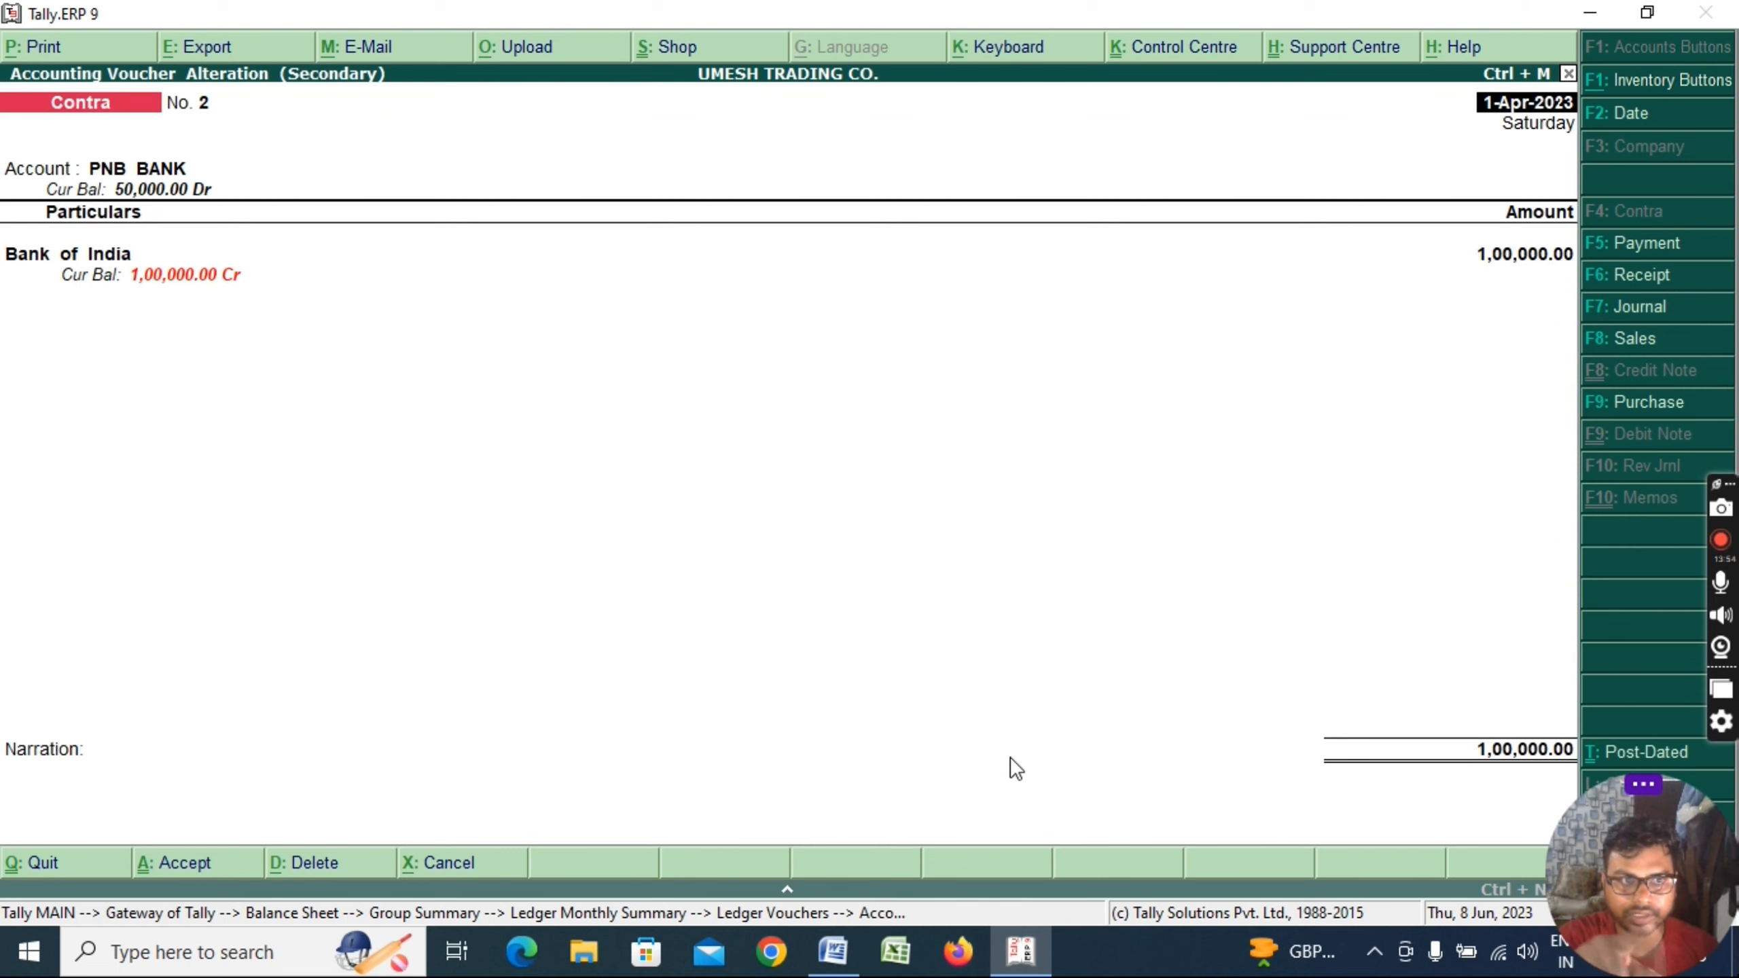
Review PNB BANK's April vouchers, then back out to the Bank Accounts summary
{"action": "key", "text": "Escape"}
{"action": "key", "text": "Escape"}
{"action": "key", "text": "Escape"}
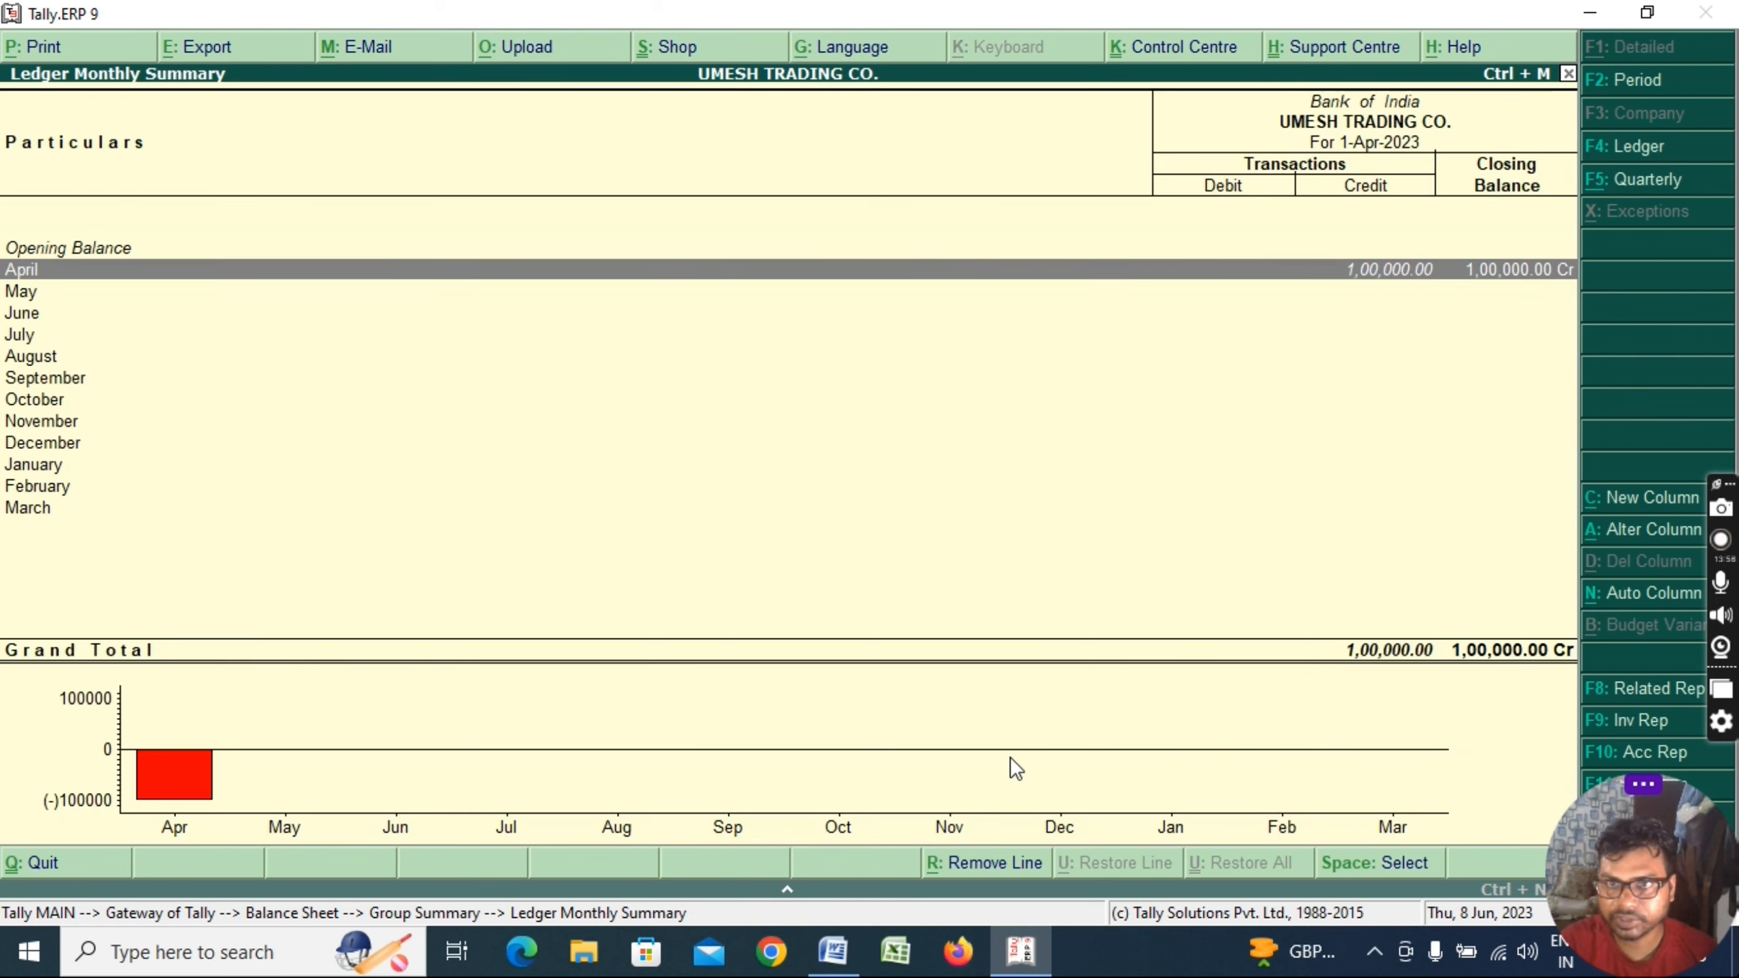
{"action": "key", "text": "Down"}
{"action": "key", "text": "Return"}
{"action": "key", "text": "Return"}
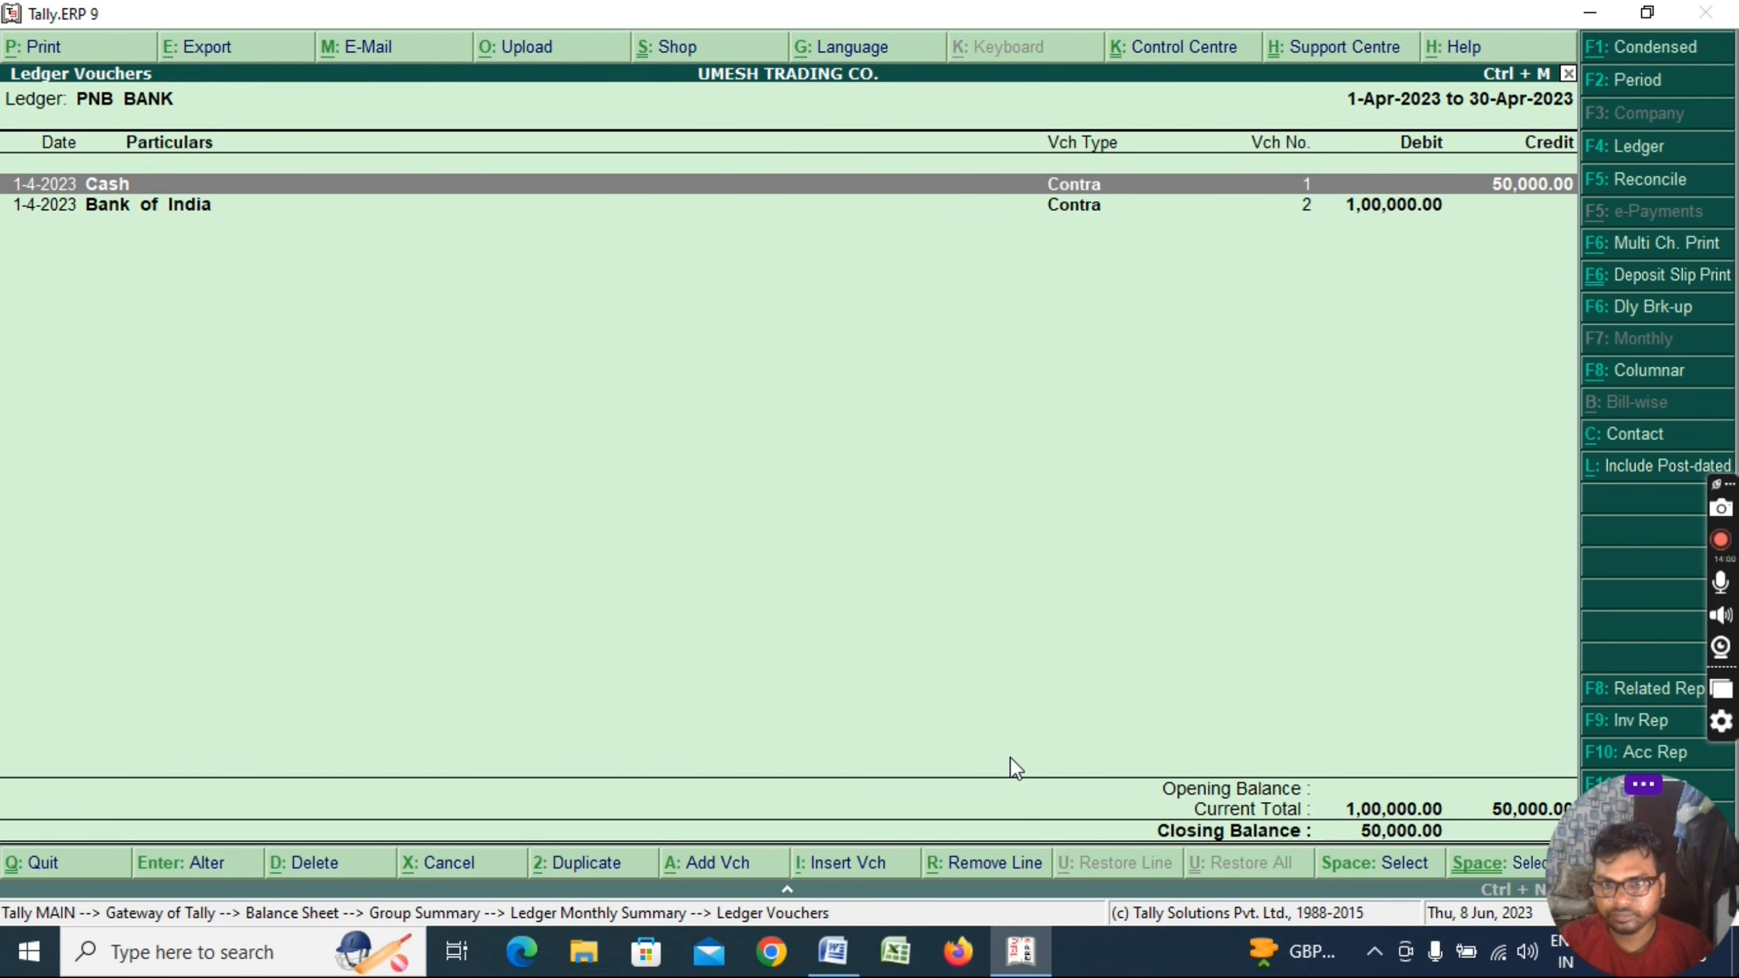
{"action": "key", "text": "Down"}
{"action": "key", "text": "Up"}
{"action": "key", "text": "Escape"}
{"action": "key", "text": "Escape"}
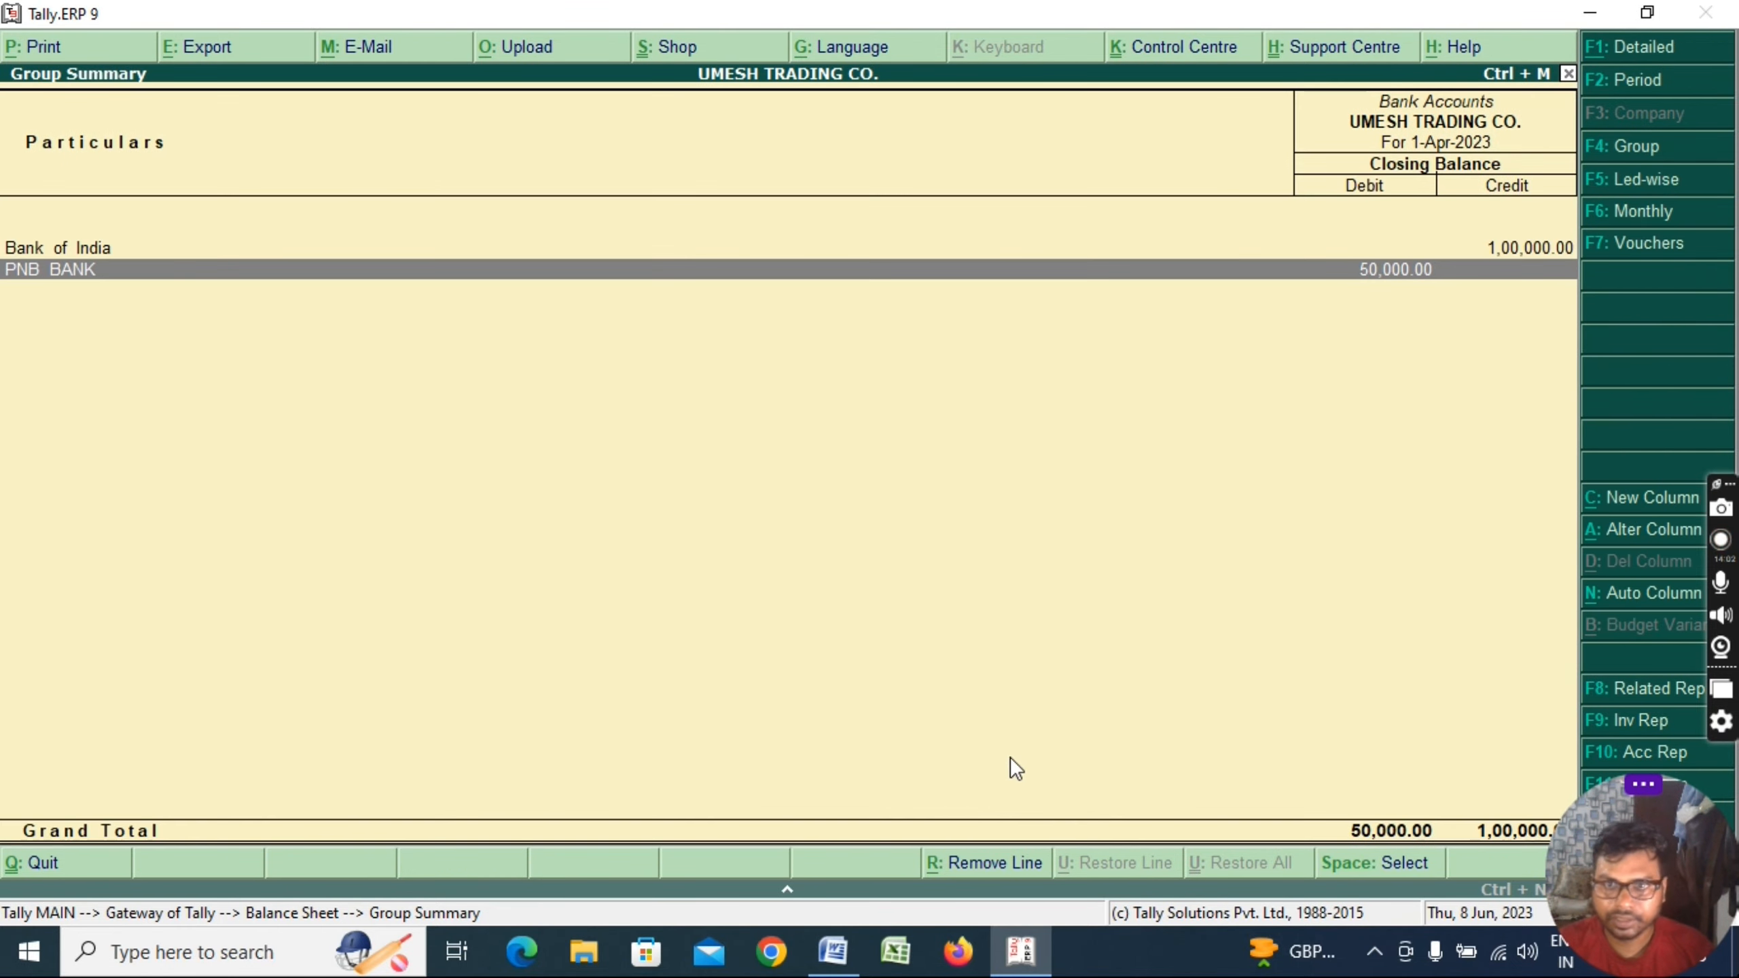
{"action": "key", "text": "Escape"}
{"action": "key", "text": "Escape"}
{"action": "key", "text": "Escape"}
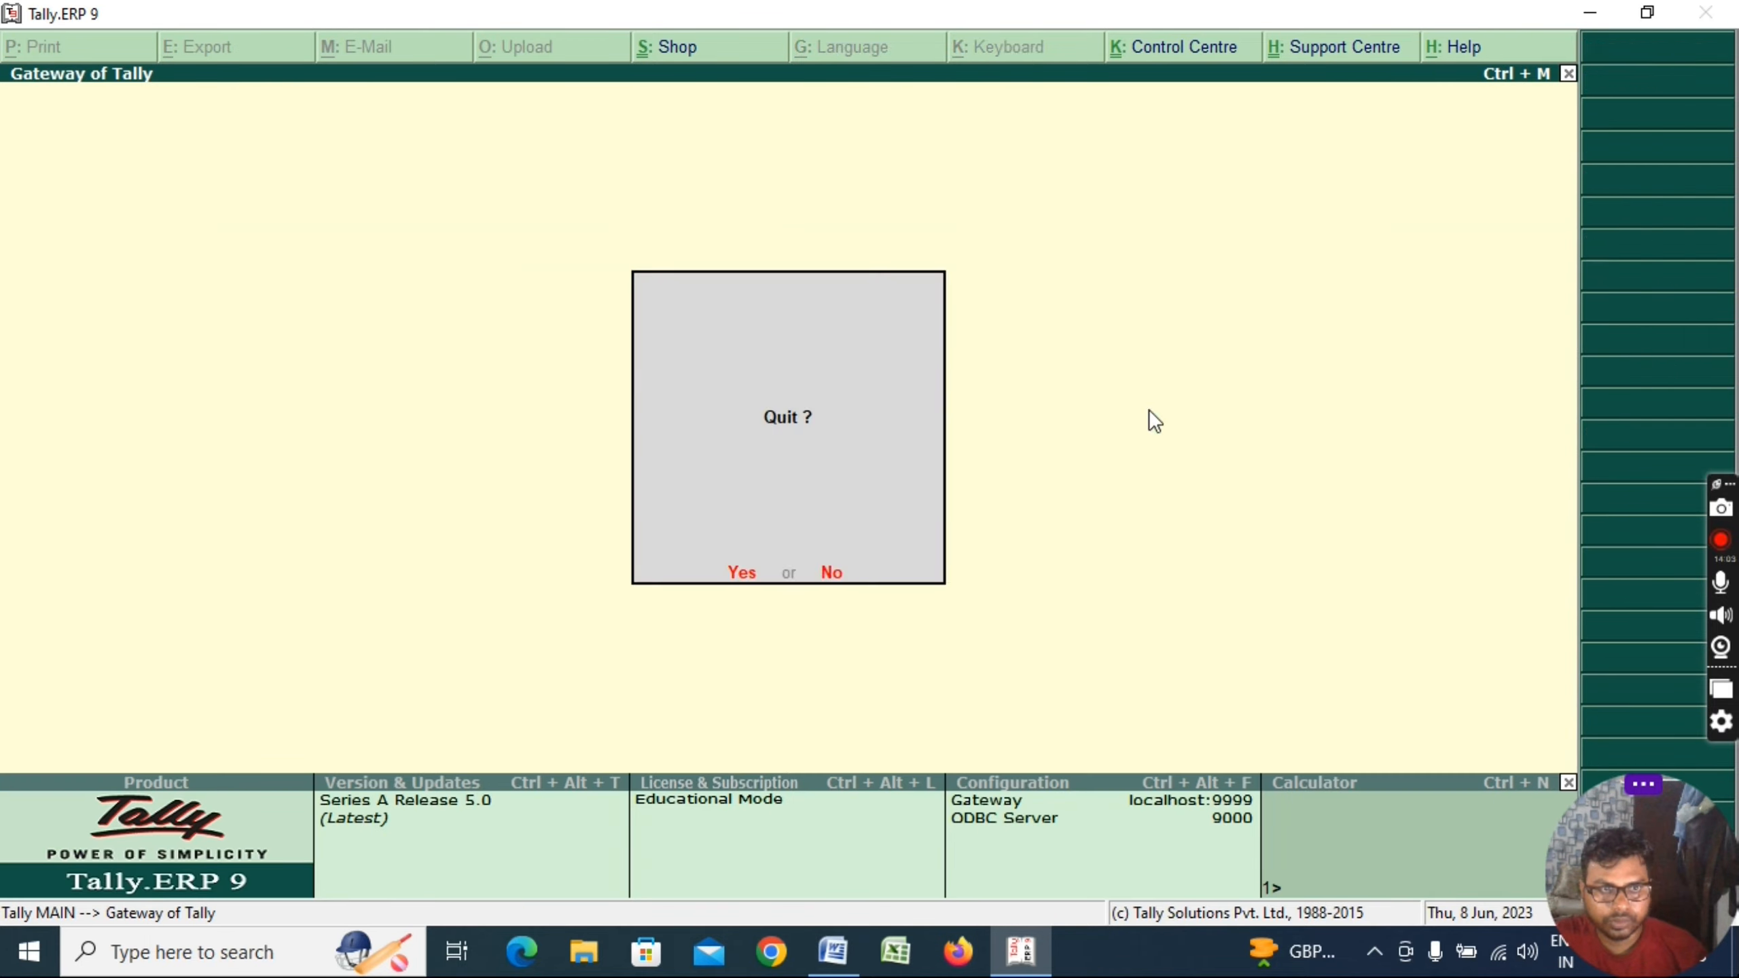
In Word, unbold item 8, BANK TO BANK TRANSFER ENTRY, and colour it red
{"action": "key", "text": "n"}
{"action": "key", "text": "alt+Tab"}
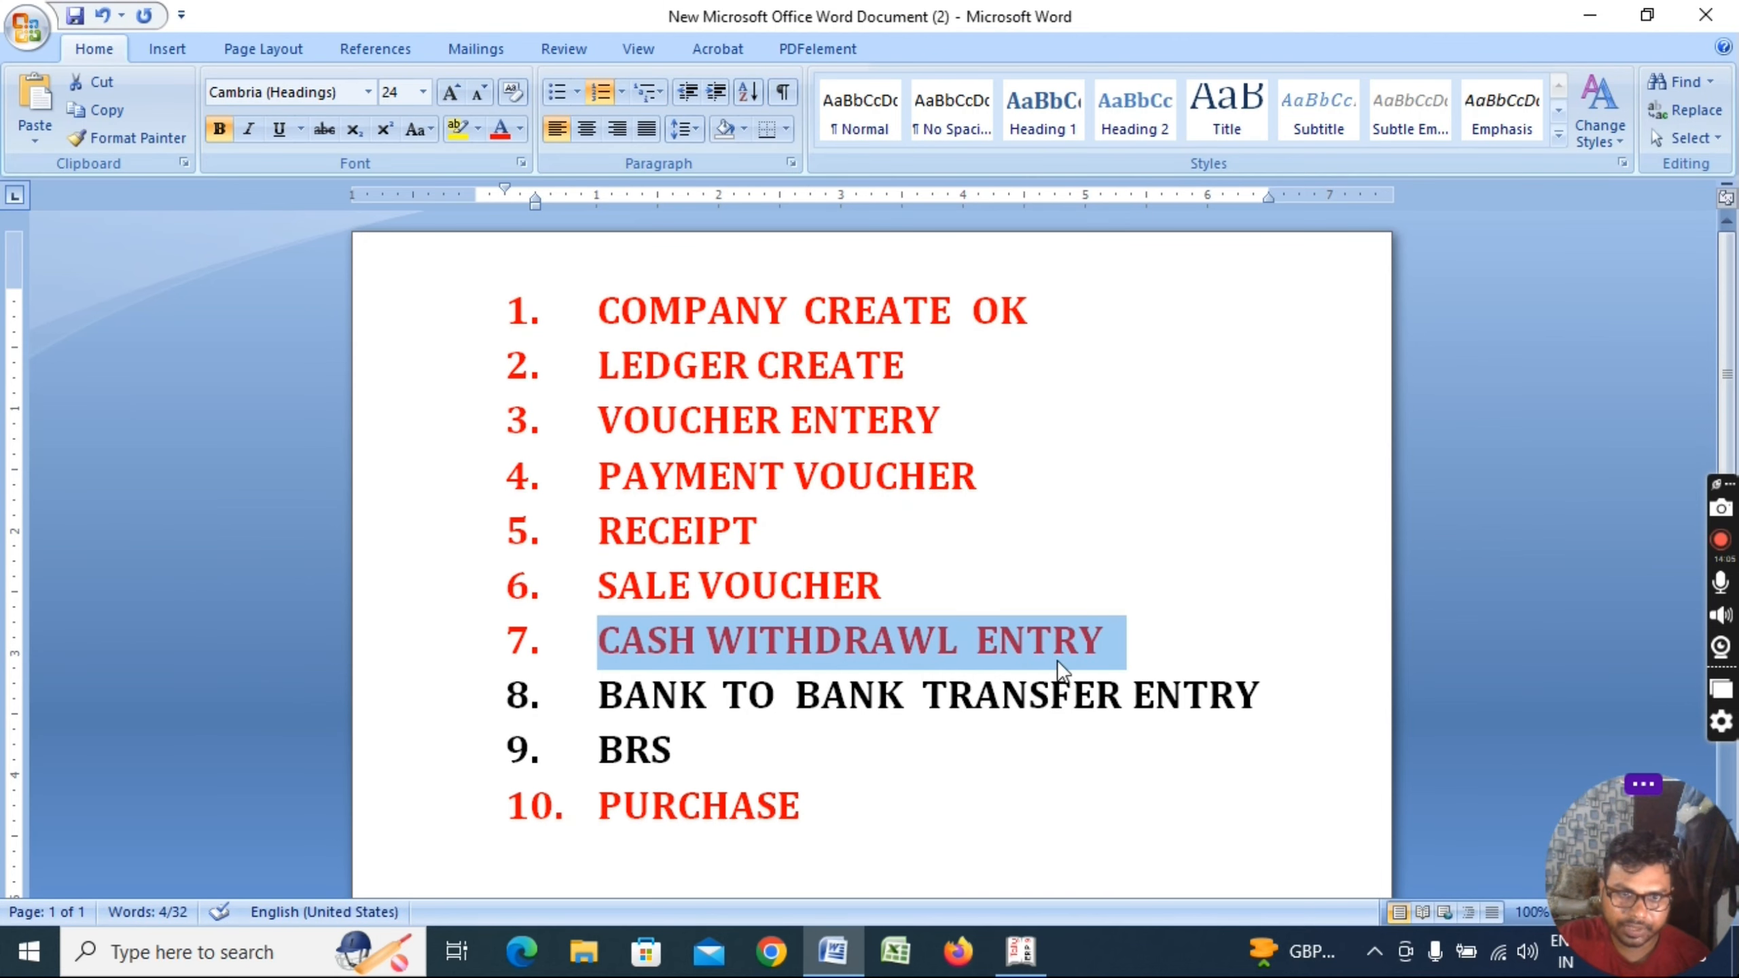
{"action": "left_click_drag", "start_coordinate": [601, 694], "coordinate": [1259, 698]}
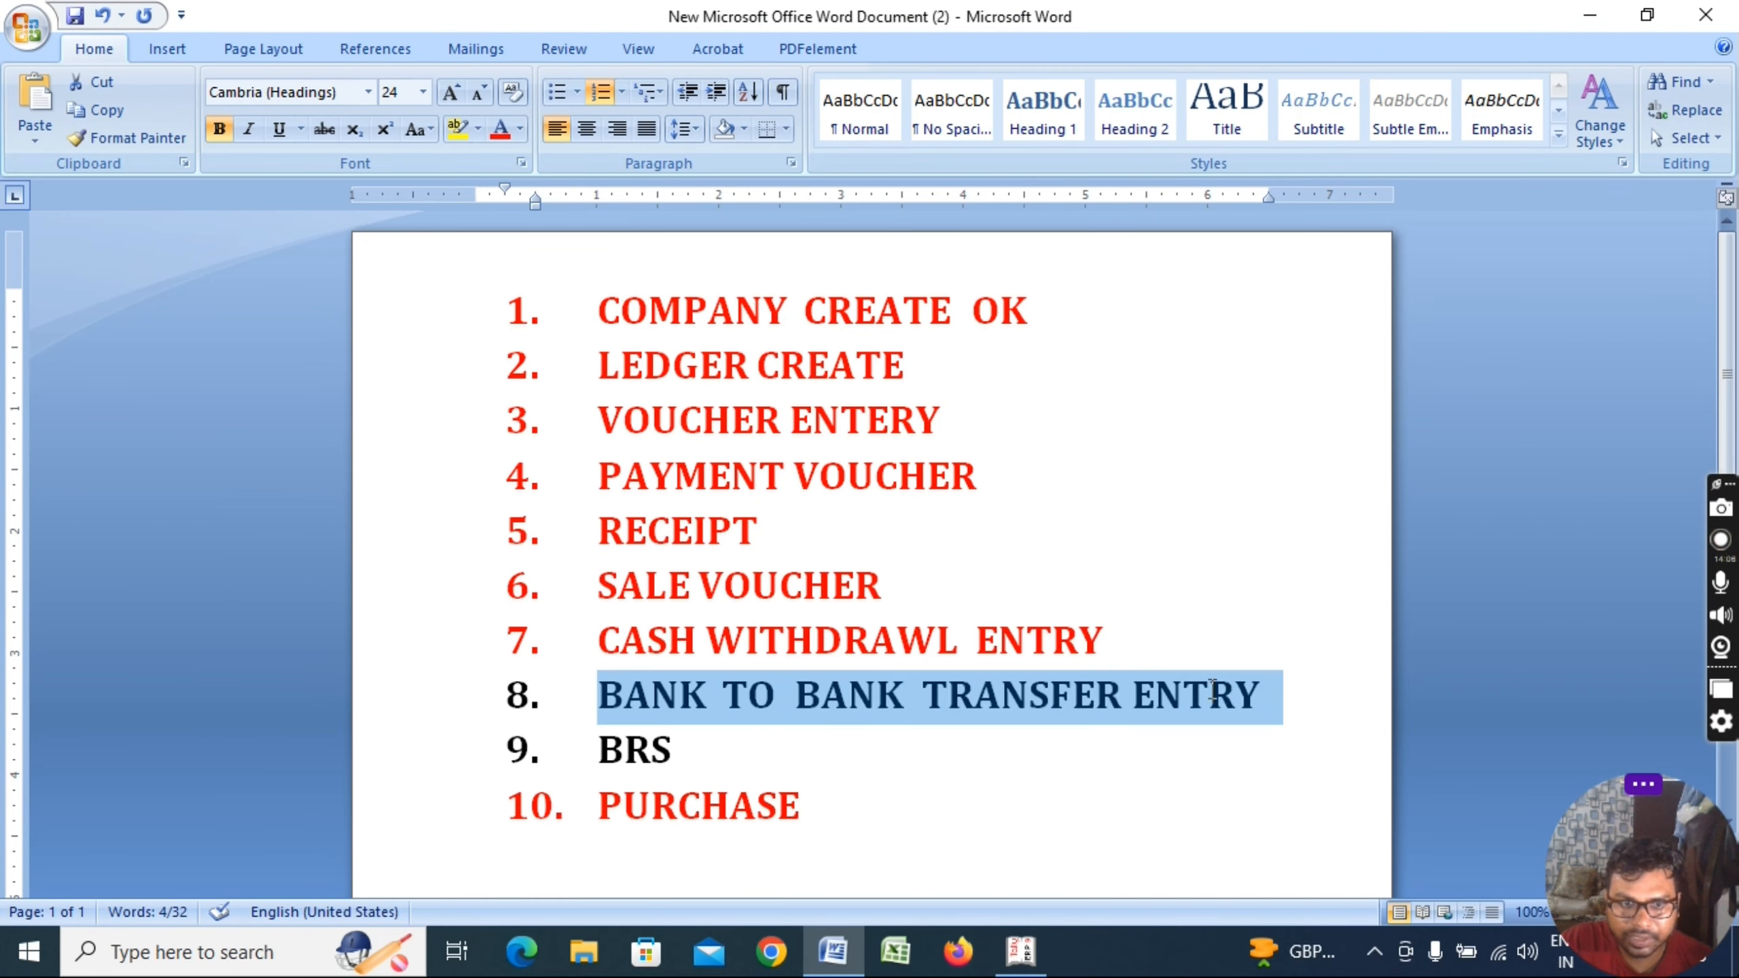
{"action": "key", "text": "ctrl+b"}
{"action": "left_click", "coordinate": [691, 733]}
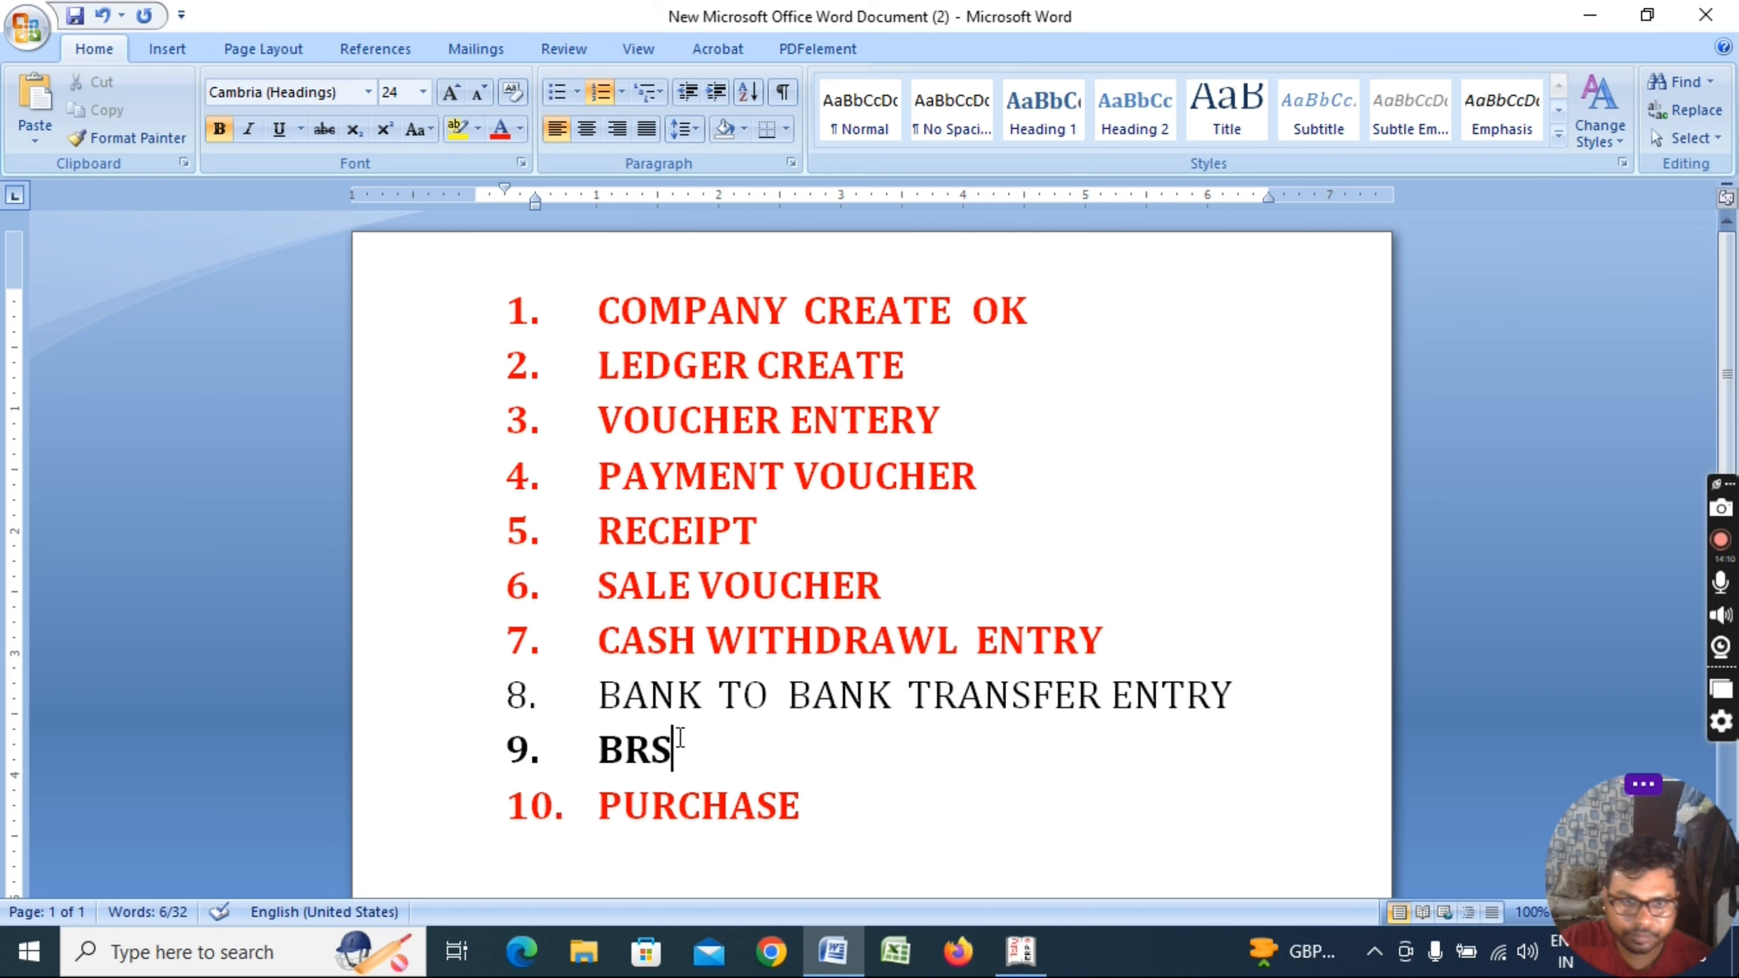
{"action": "left_click_drag", "start_coordinate": [601, 694], "coordinate": [1467, 685]}
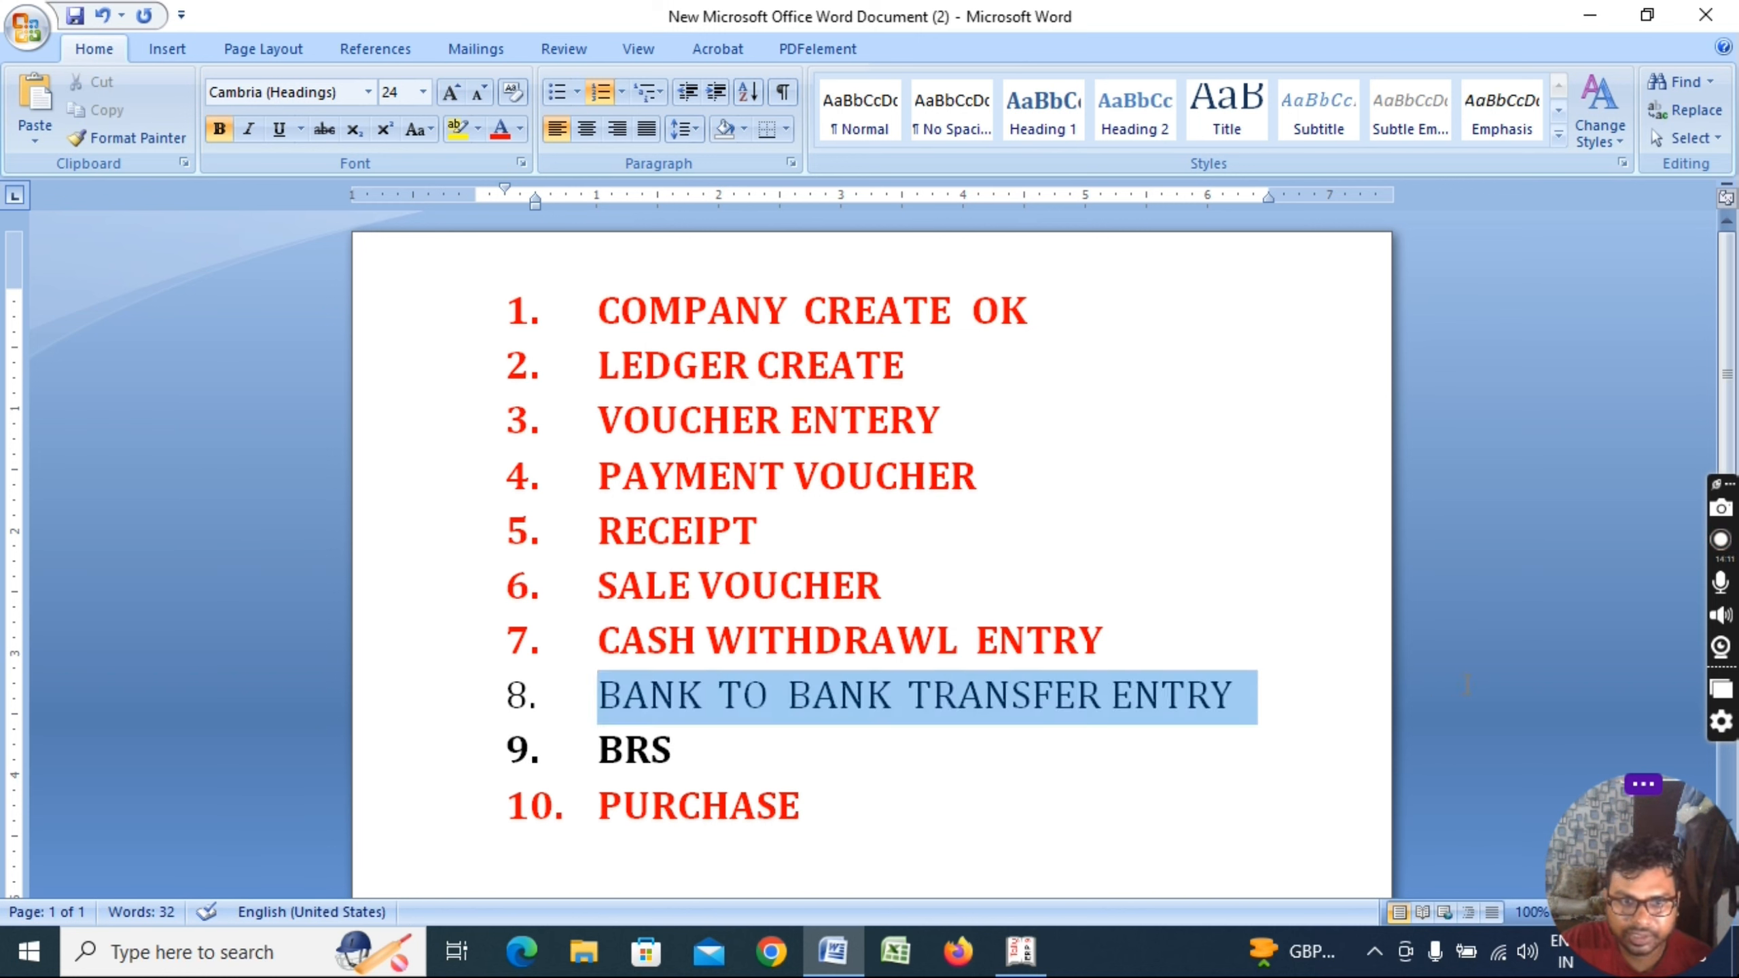
{"action": "left_click", "coordinate": [501, 129]}
{"action": "left_click", "coordinate": [659, 741]}
{"action": "left_click_drag", "start_coordinate": [672, 746], "coordinate": [570, 740]}
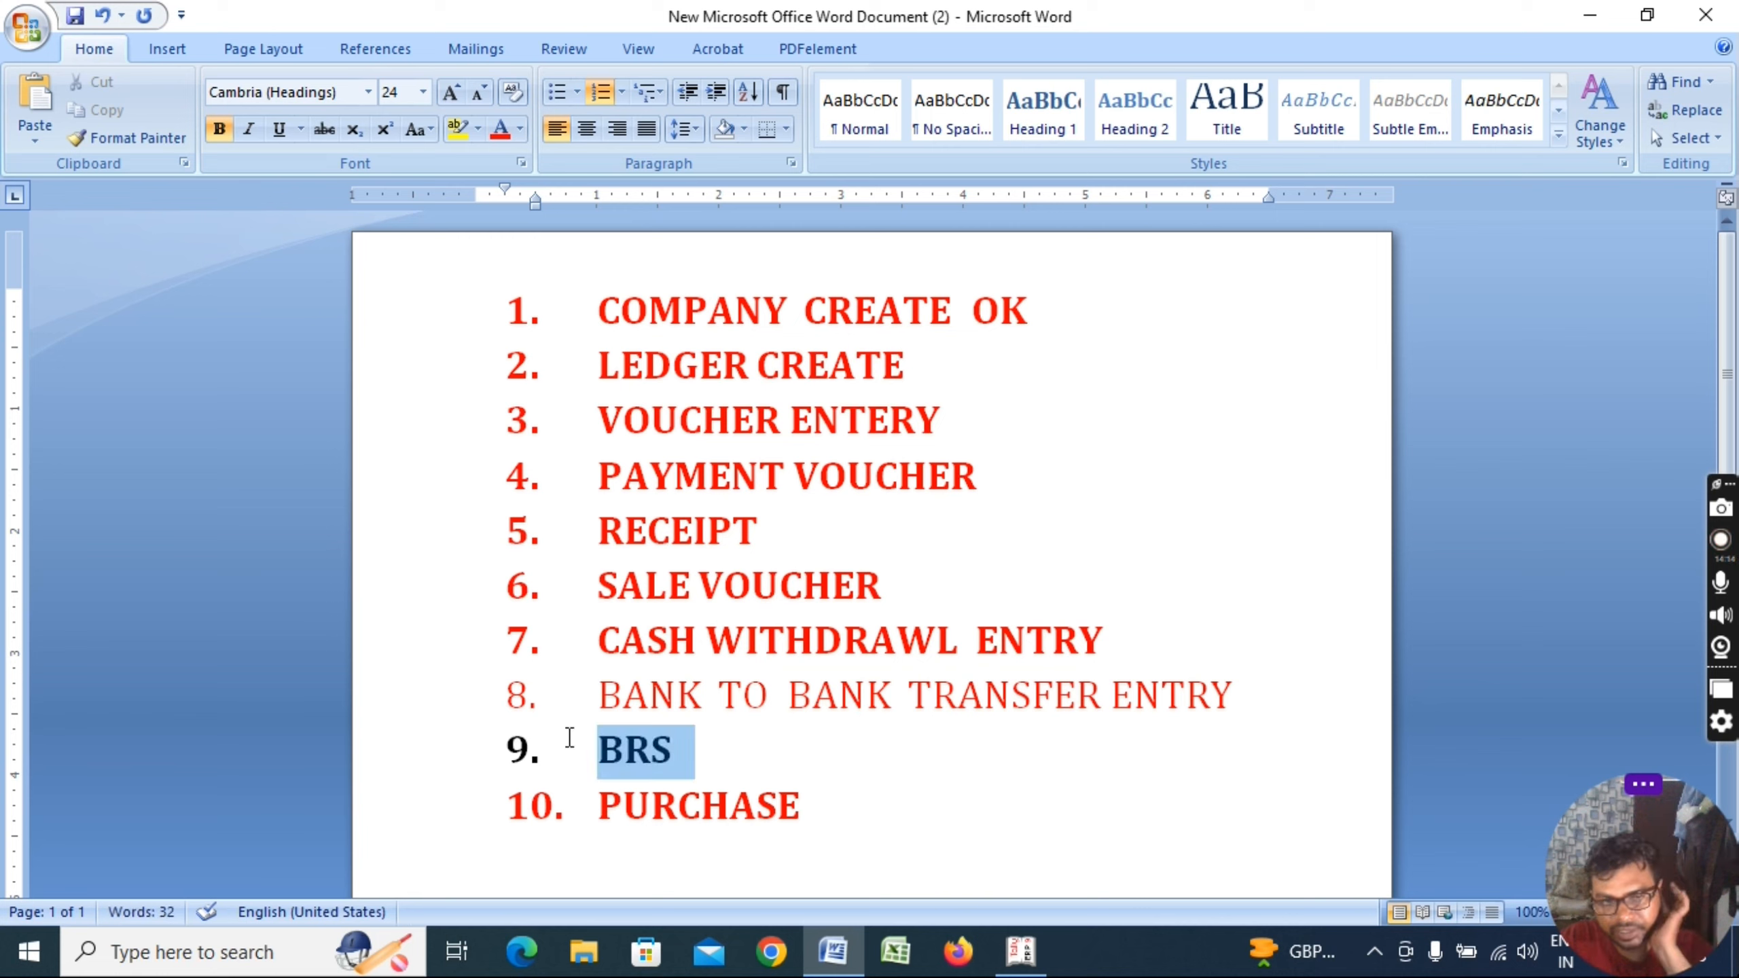
{"action": "left_click", "coordinate": [766, 776]}
{"action": "key", "text": "alt+Tab"}
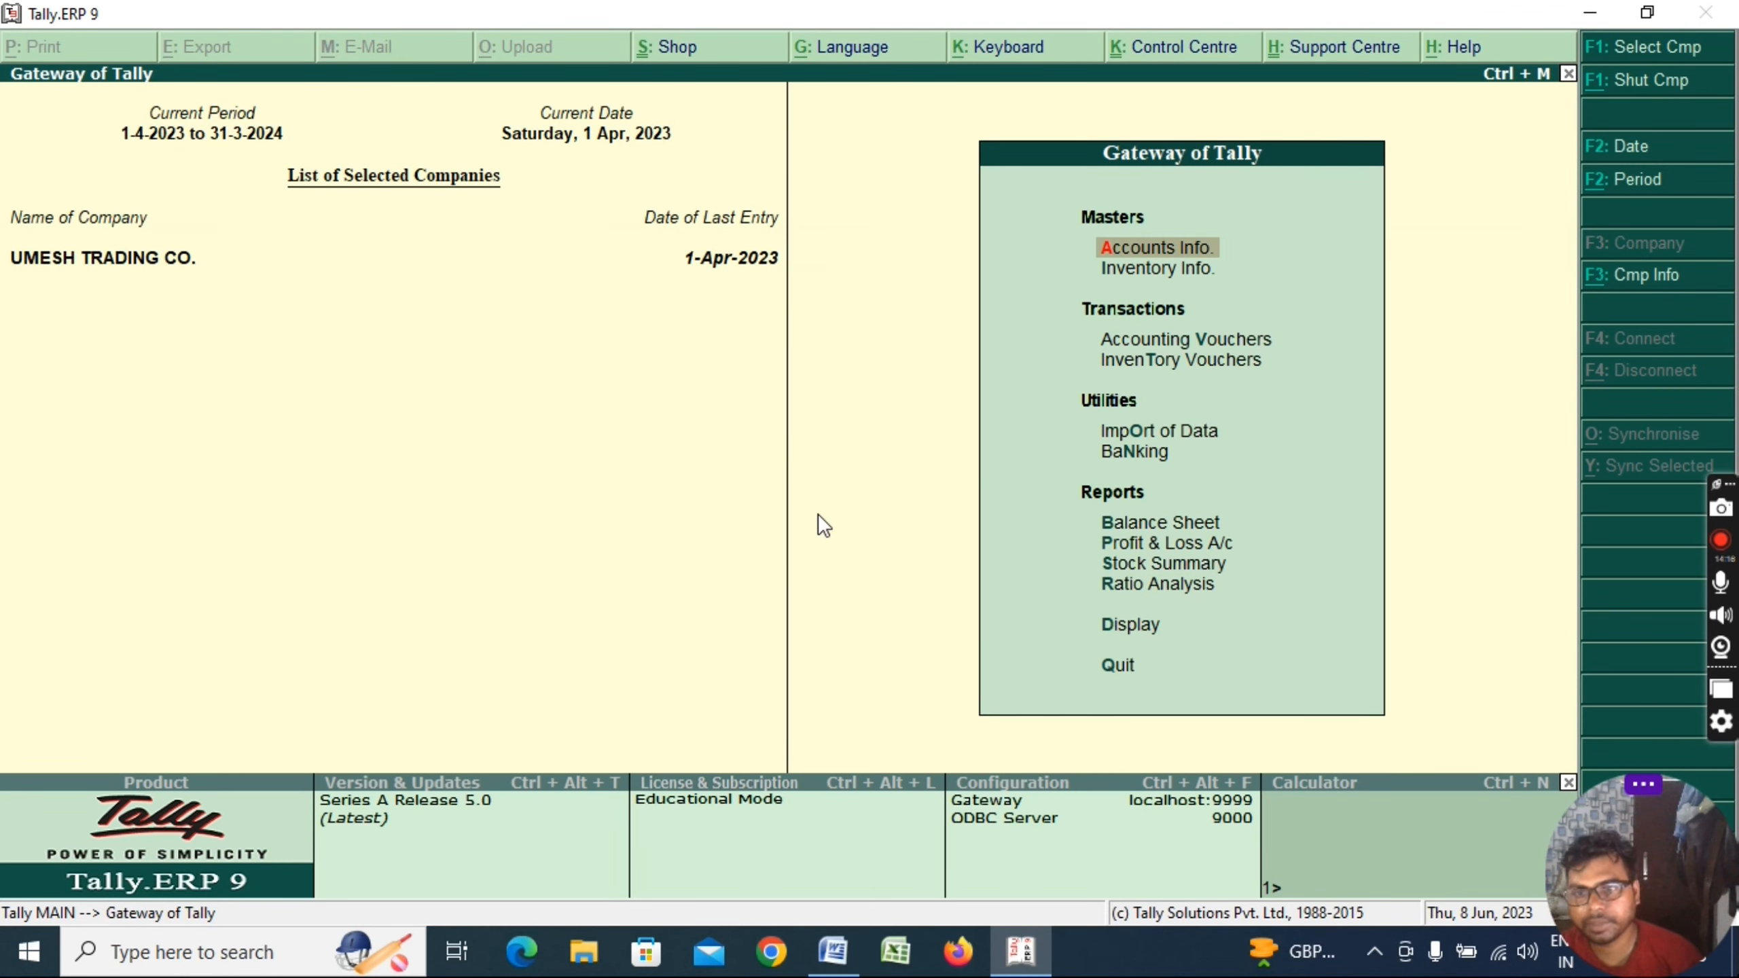
Dismiss the company-selection and quit prompts and bring up a blank Payment voucher No. 2
{"action": "key", "text": "F1"}
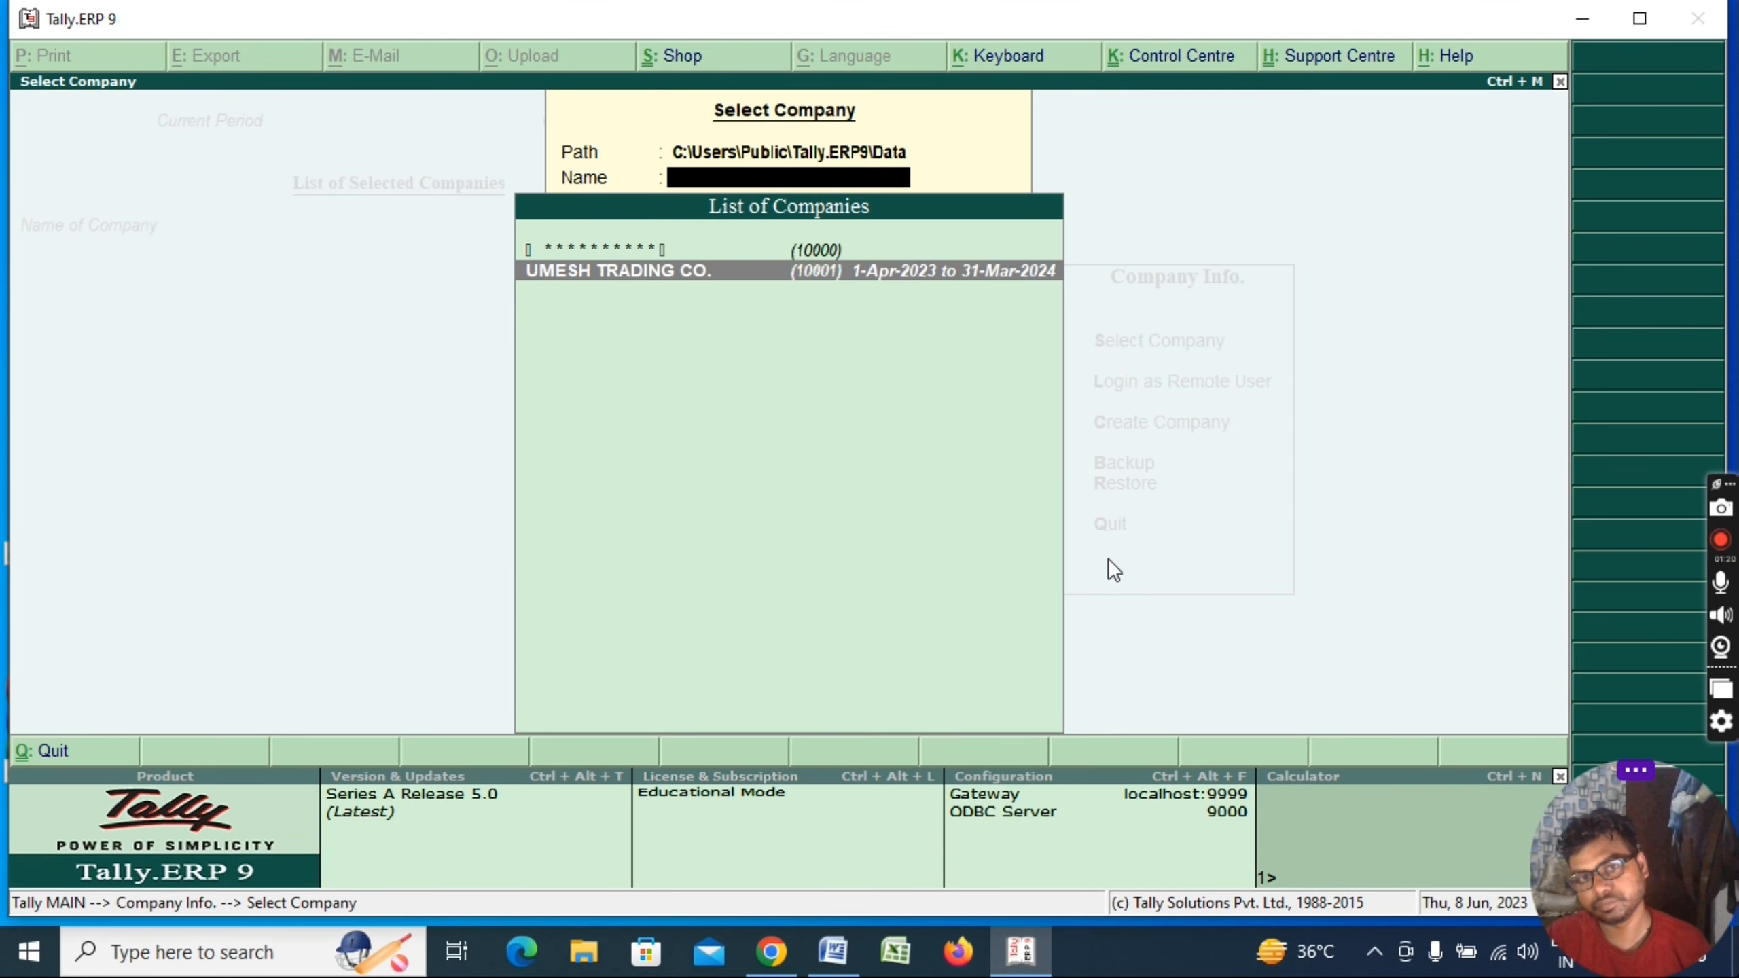
{"action": "key", "text": "Escape"}
{"action": "key", "text": "Escape"}
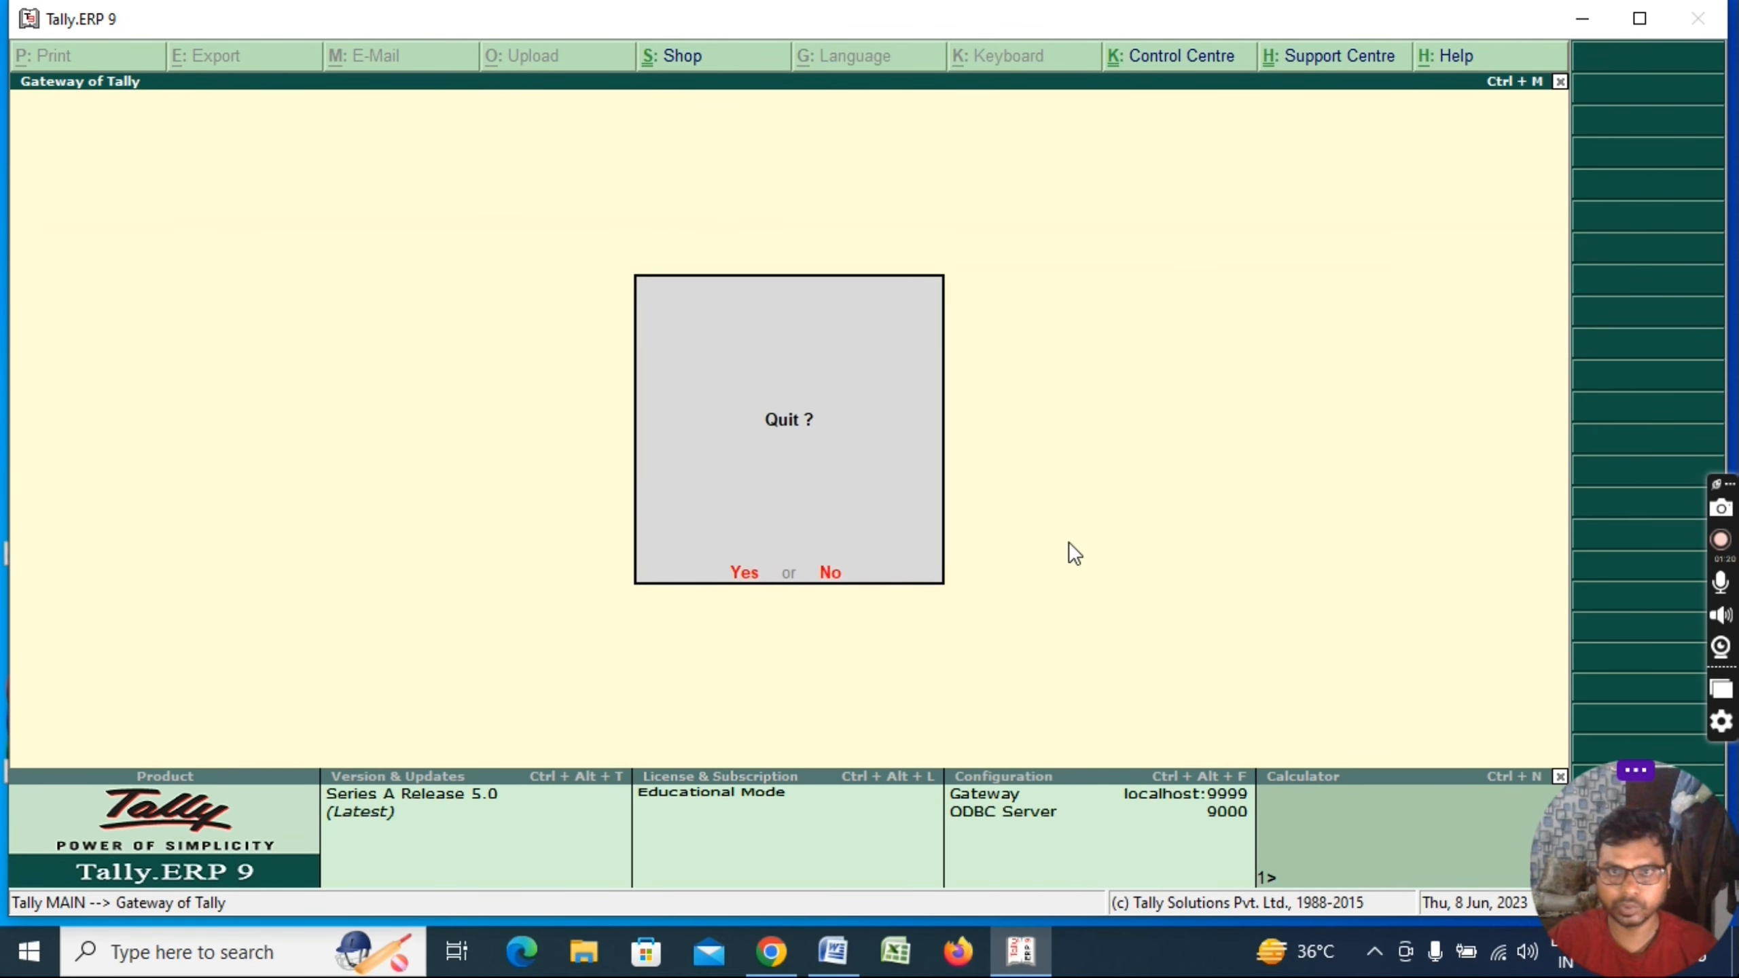
{"action": "key", "text": "n"}
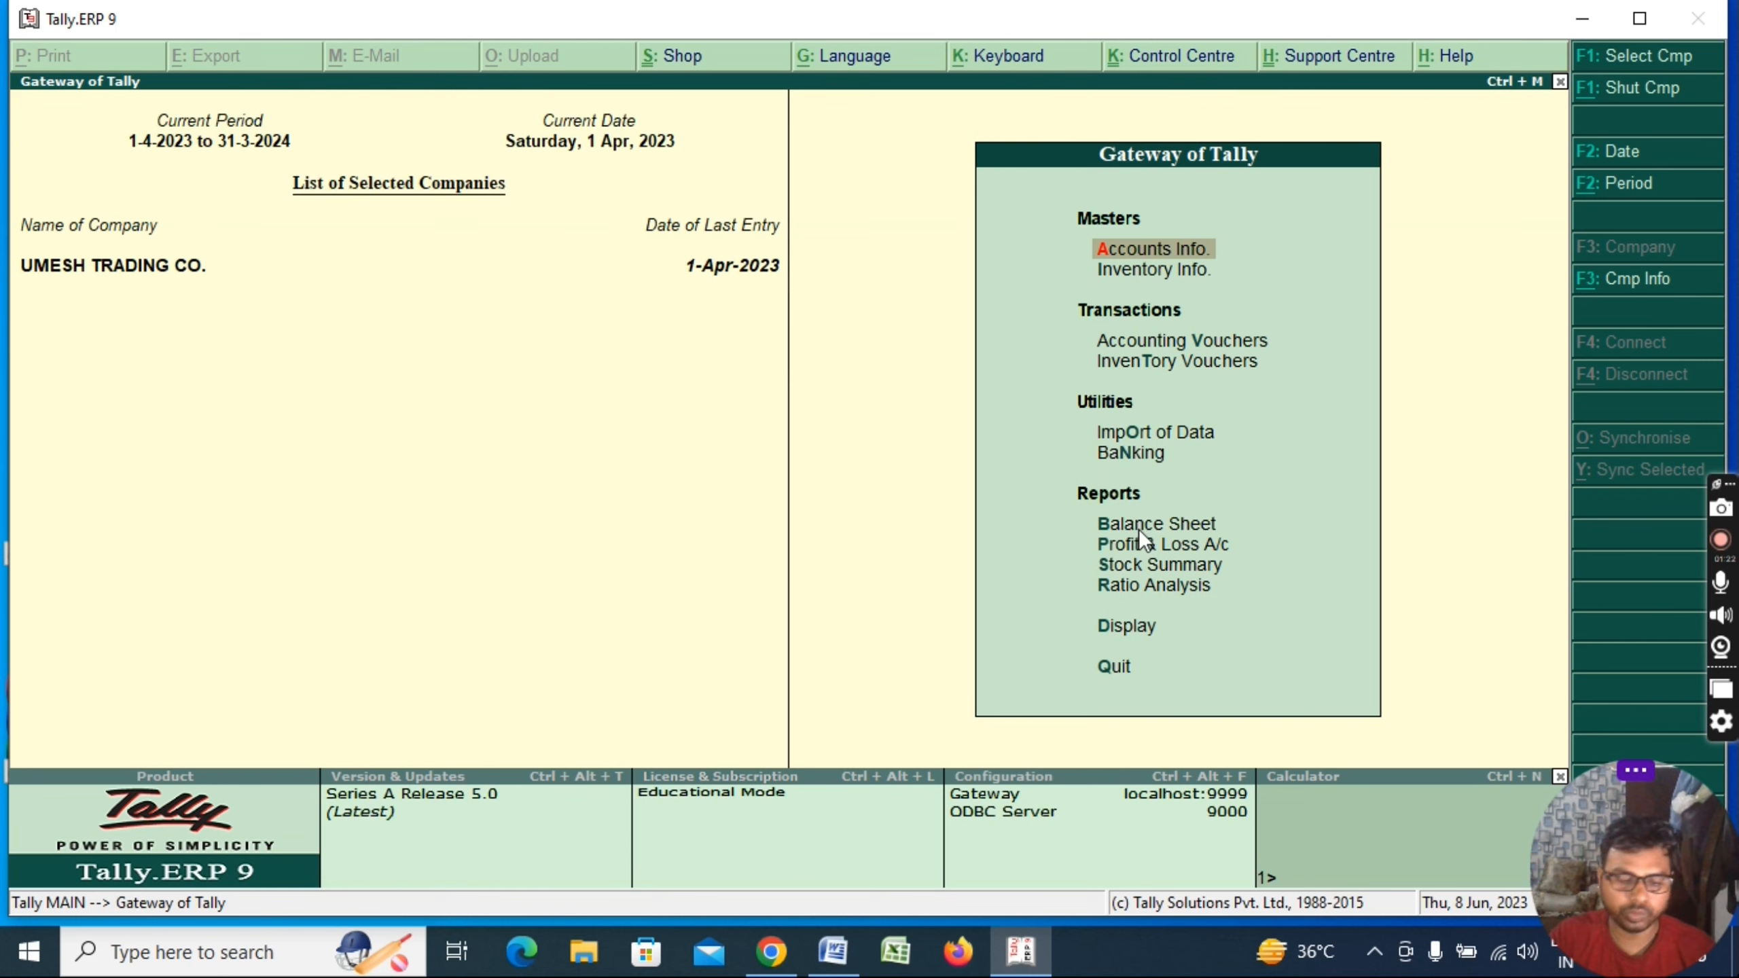
{"action": "key", "text": "v"}
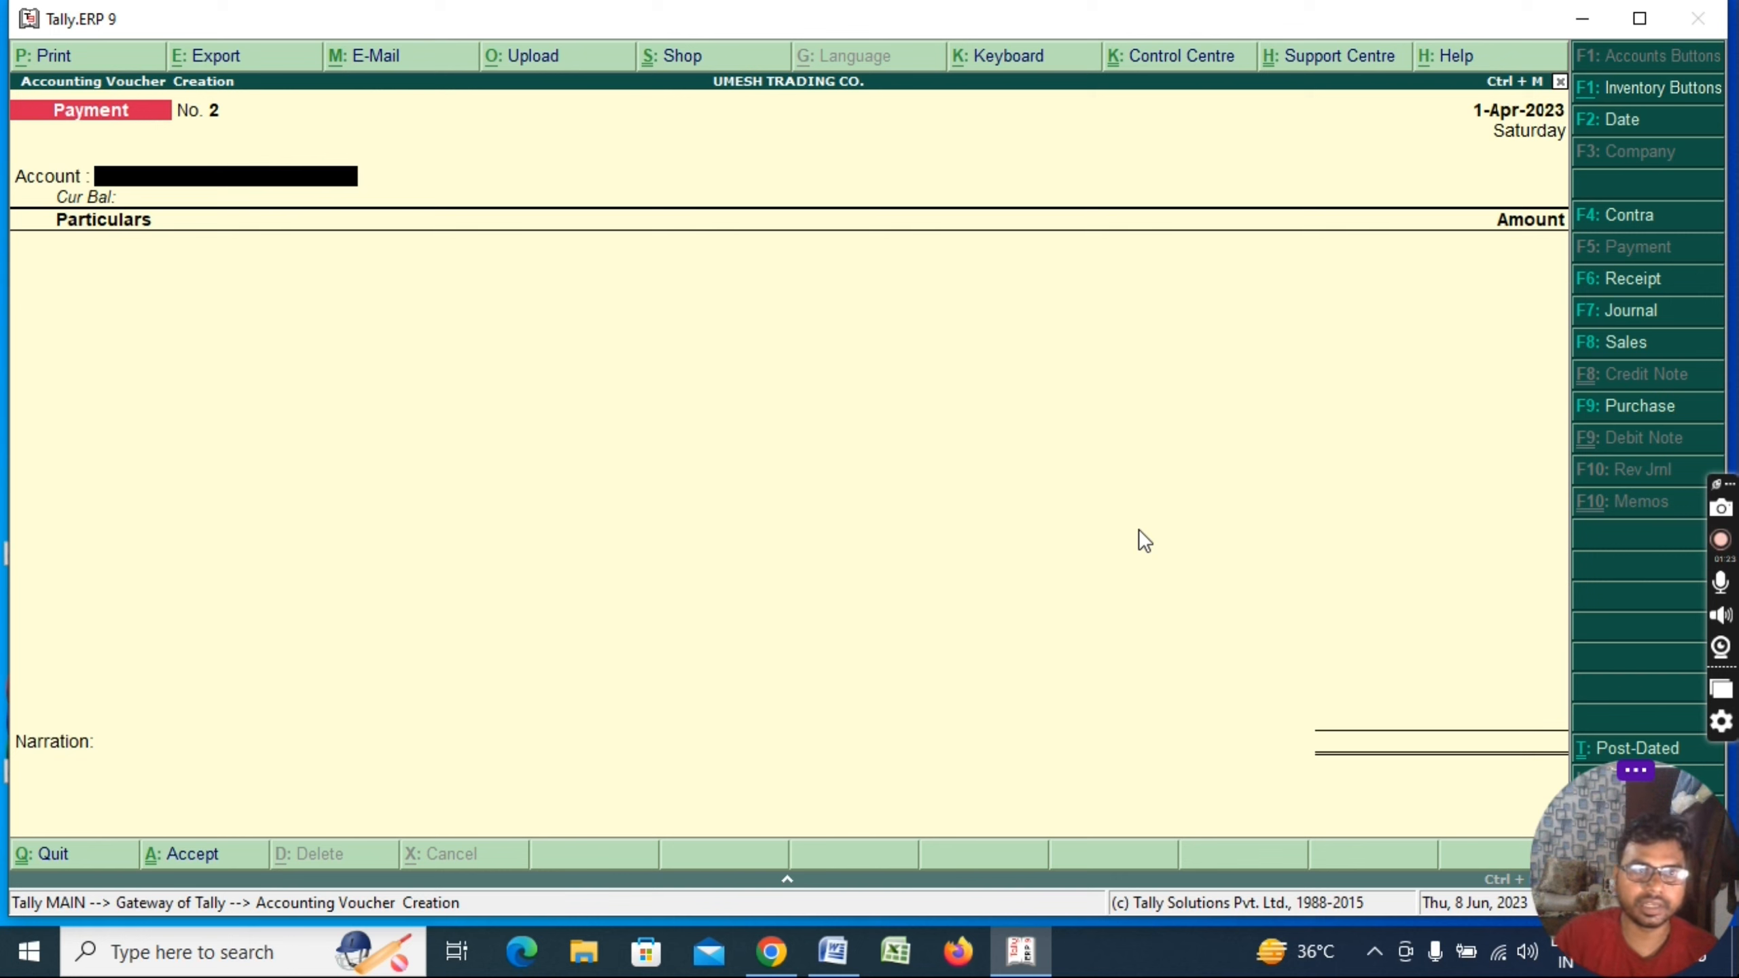
Enter a 10,000 payment from PNB BANK to ROHIT EXPORT
{"action": "type", "text": "Pn"}
{"action": "key", "text": "Return"}
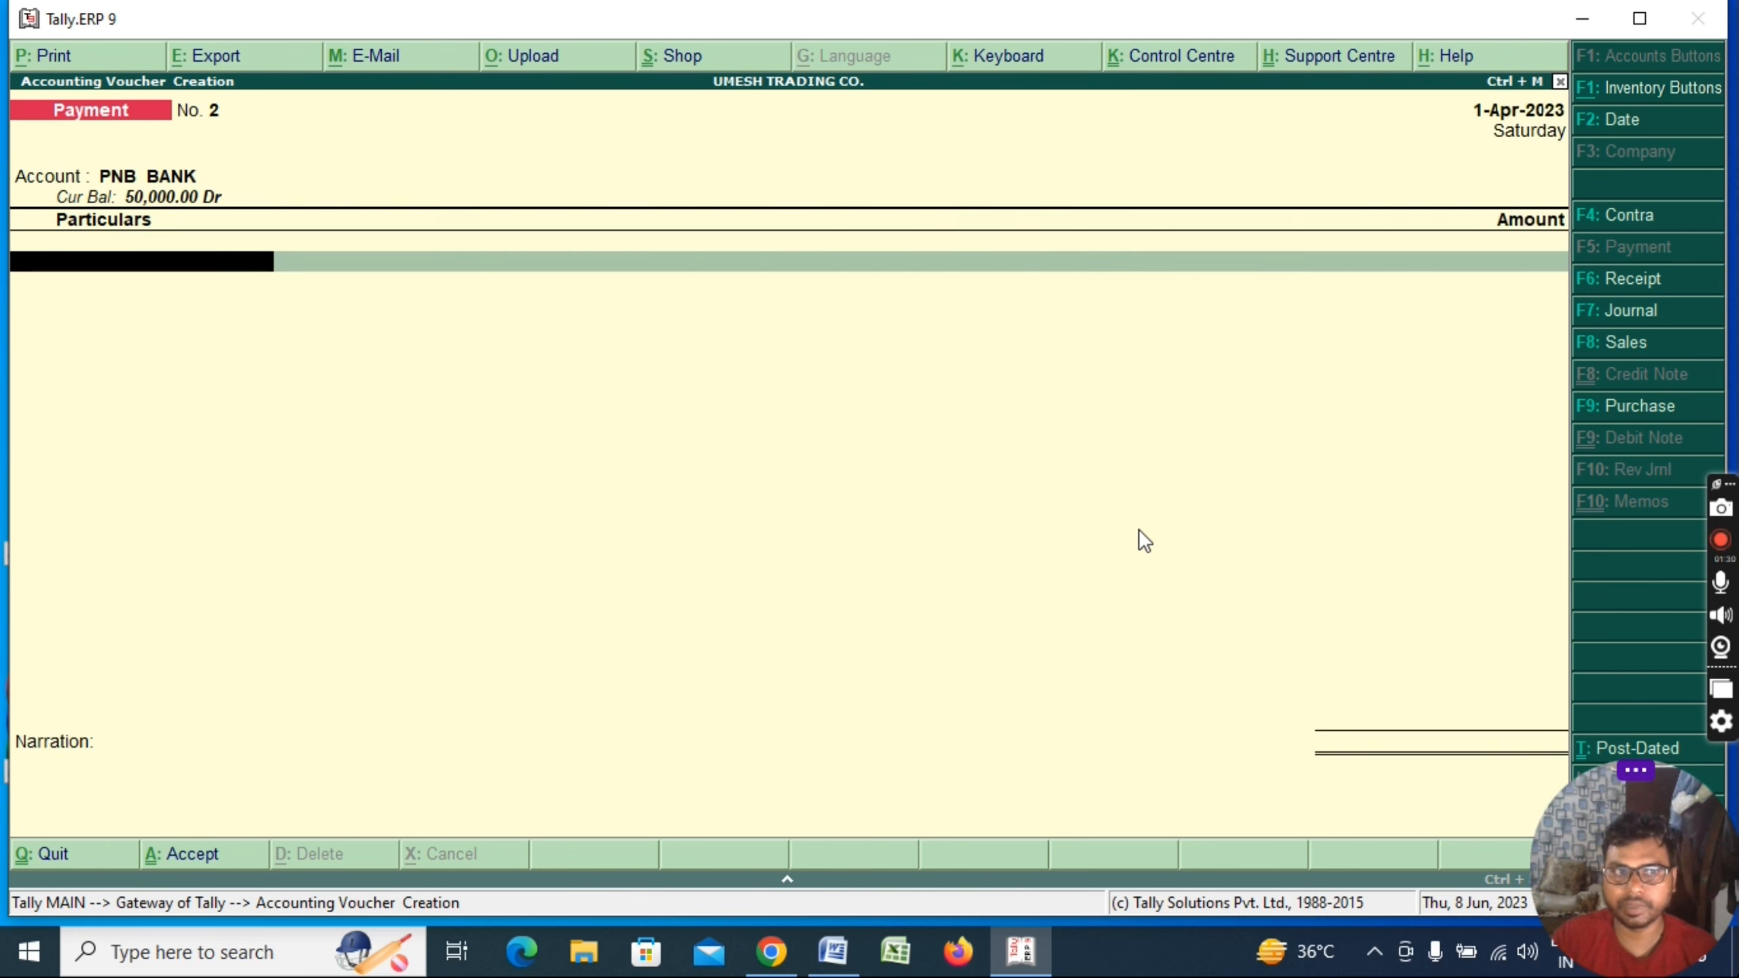
{"action": "type", "text": "ro"}
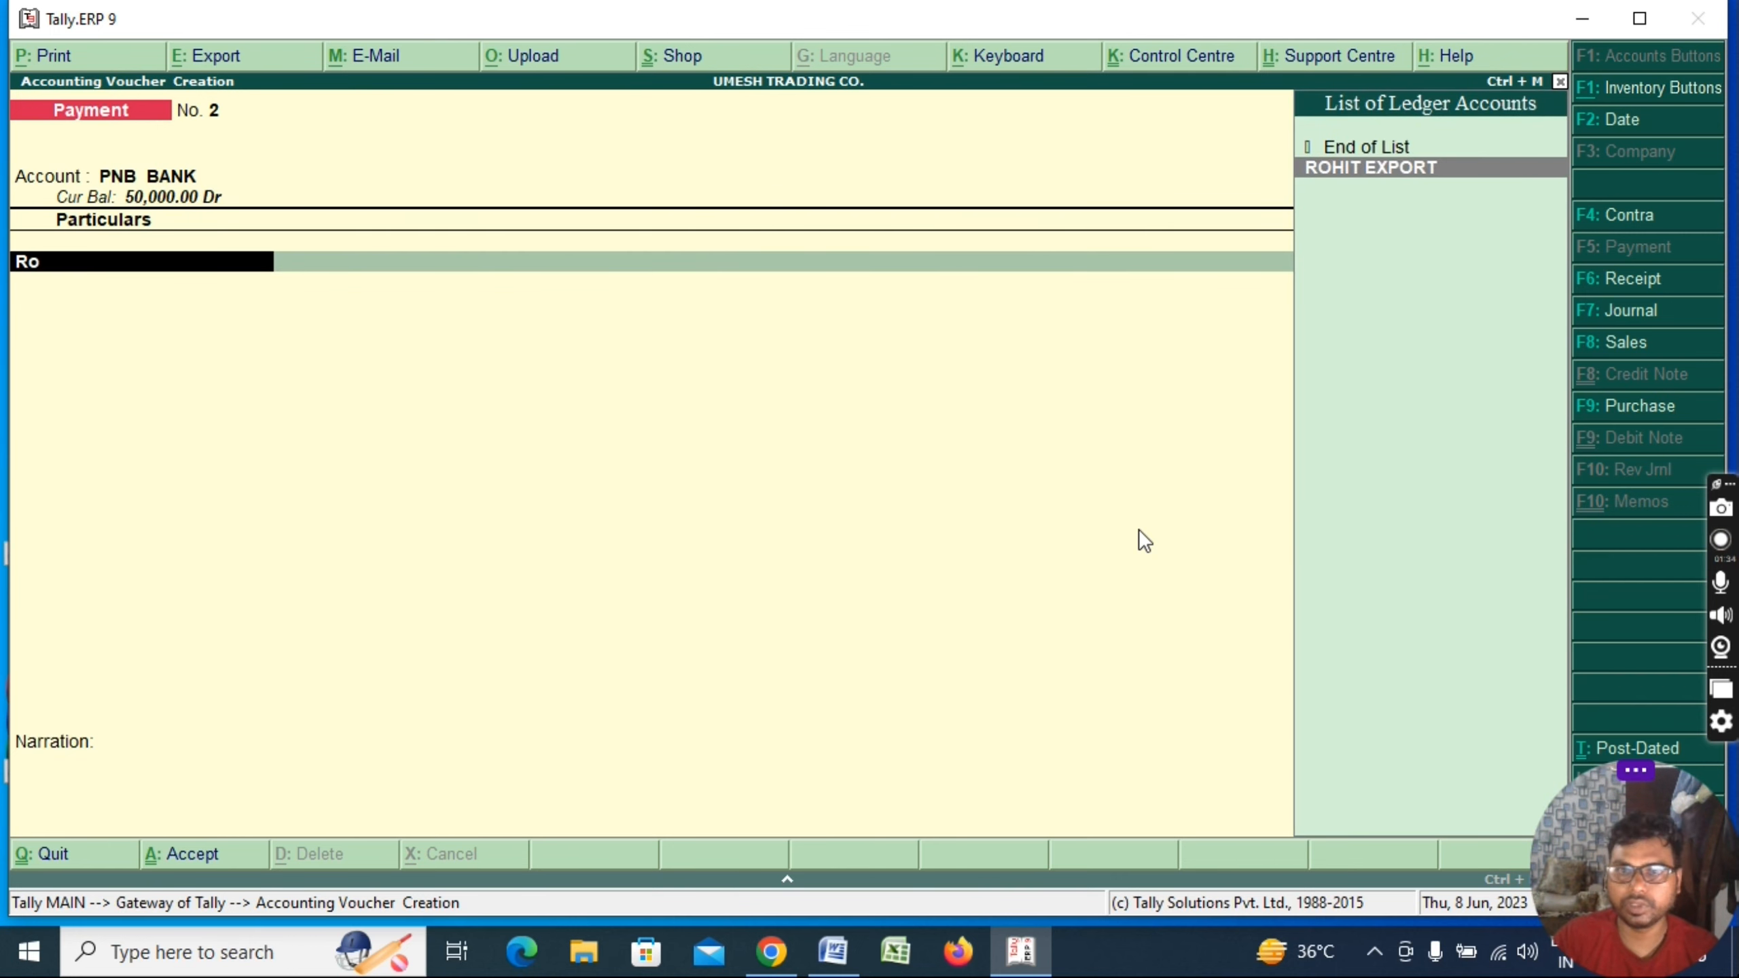
{"action": "key", "text": "Return"}
{"action": "type", "text": "10000"}
{"action": "key", "text": "Return"}
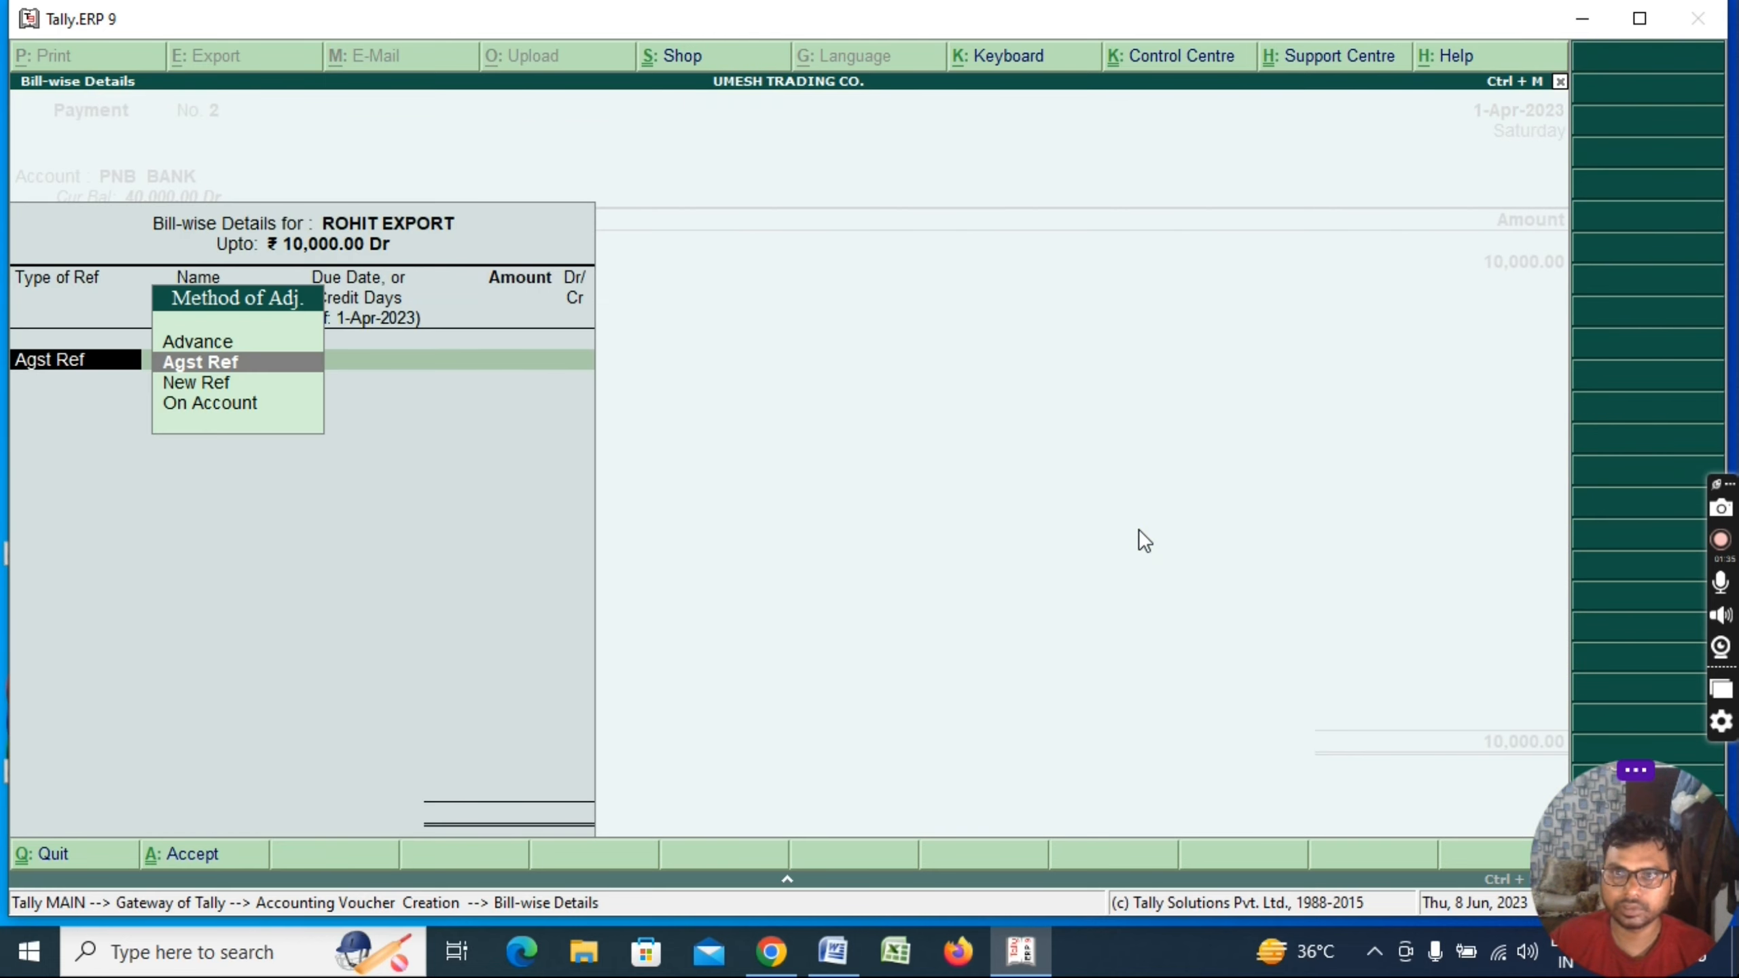
Work through ROHIT EXPORT's bill-wise rows, choosing a new reference named 1
{"action": "key", "text": "Return"}
{"action": "key", "text": "Return"}
{"action": "key", "text": "Return"}
{"action": "key", "text": "Return"}
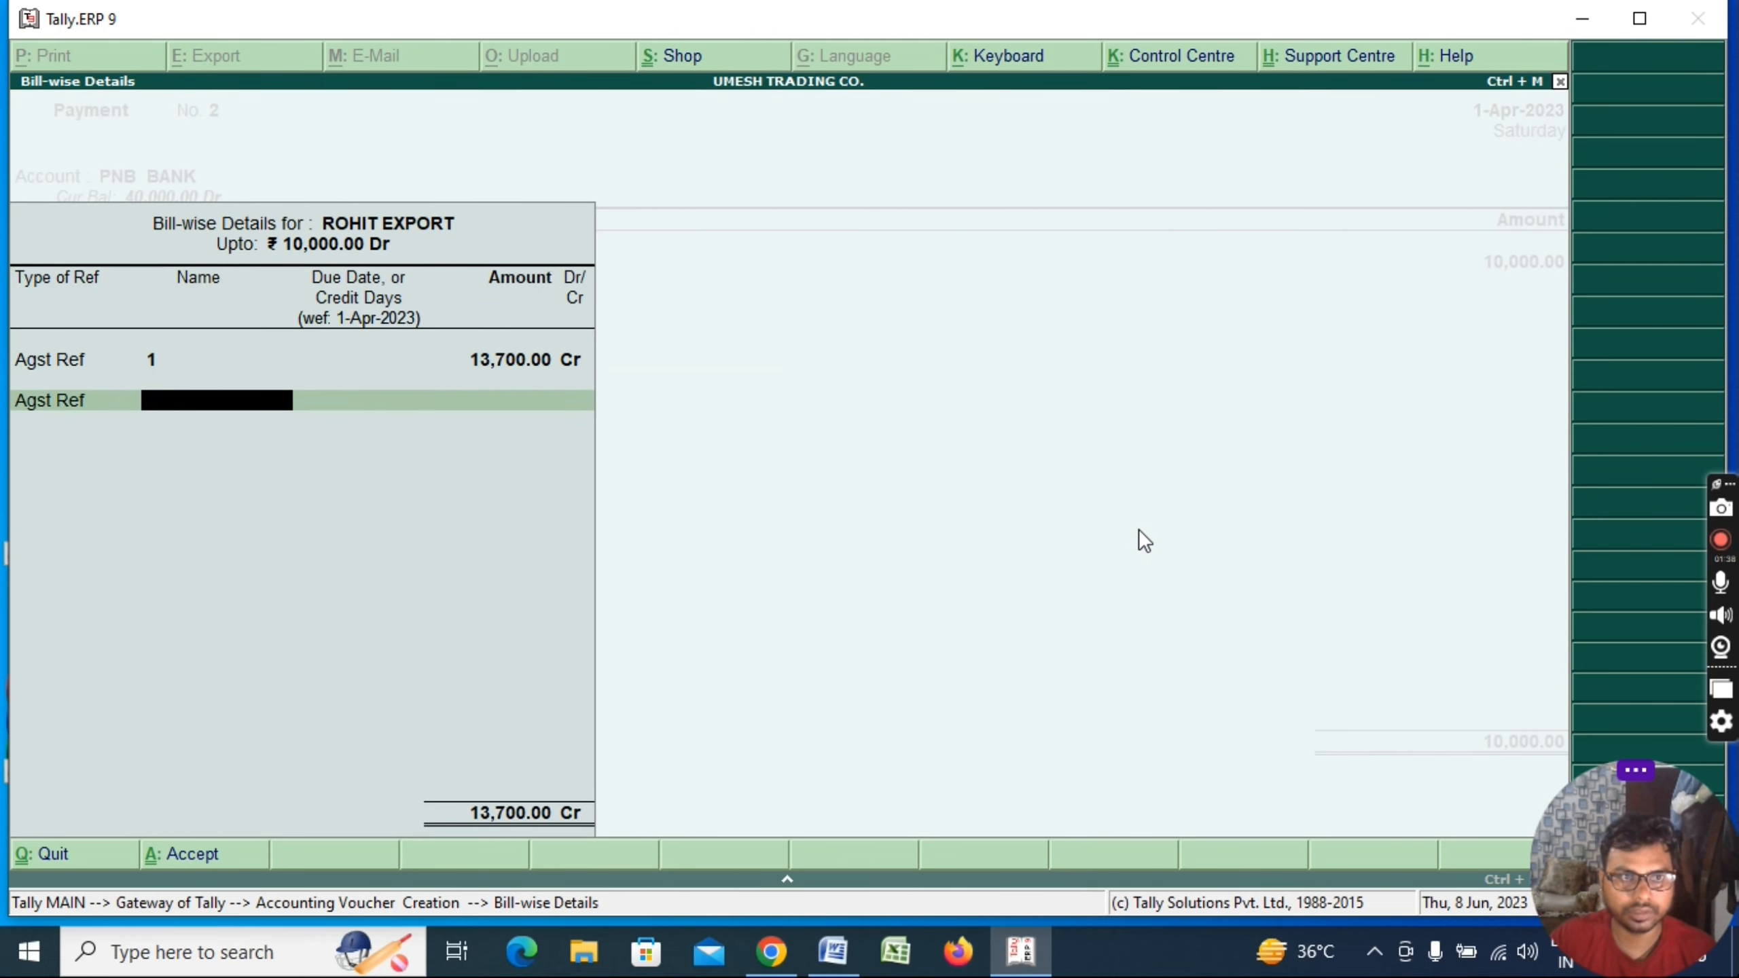
{"action": "key", "text": "BackSpace"}
{"action": "key", "text": "BackSpace"}
{"action": "key", "text": "Down"}
{"action": "key", "text": "Down"}
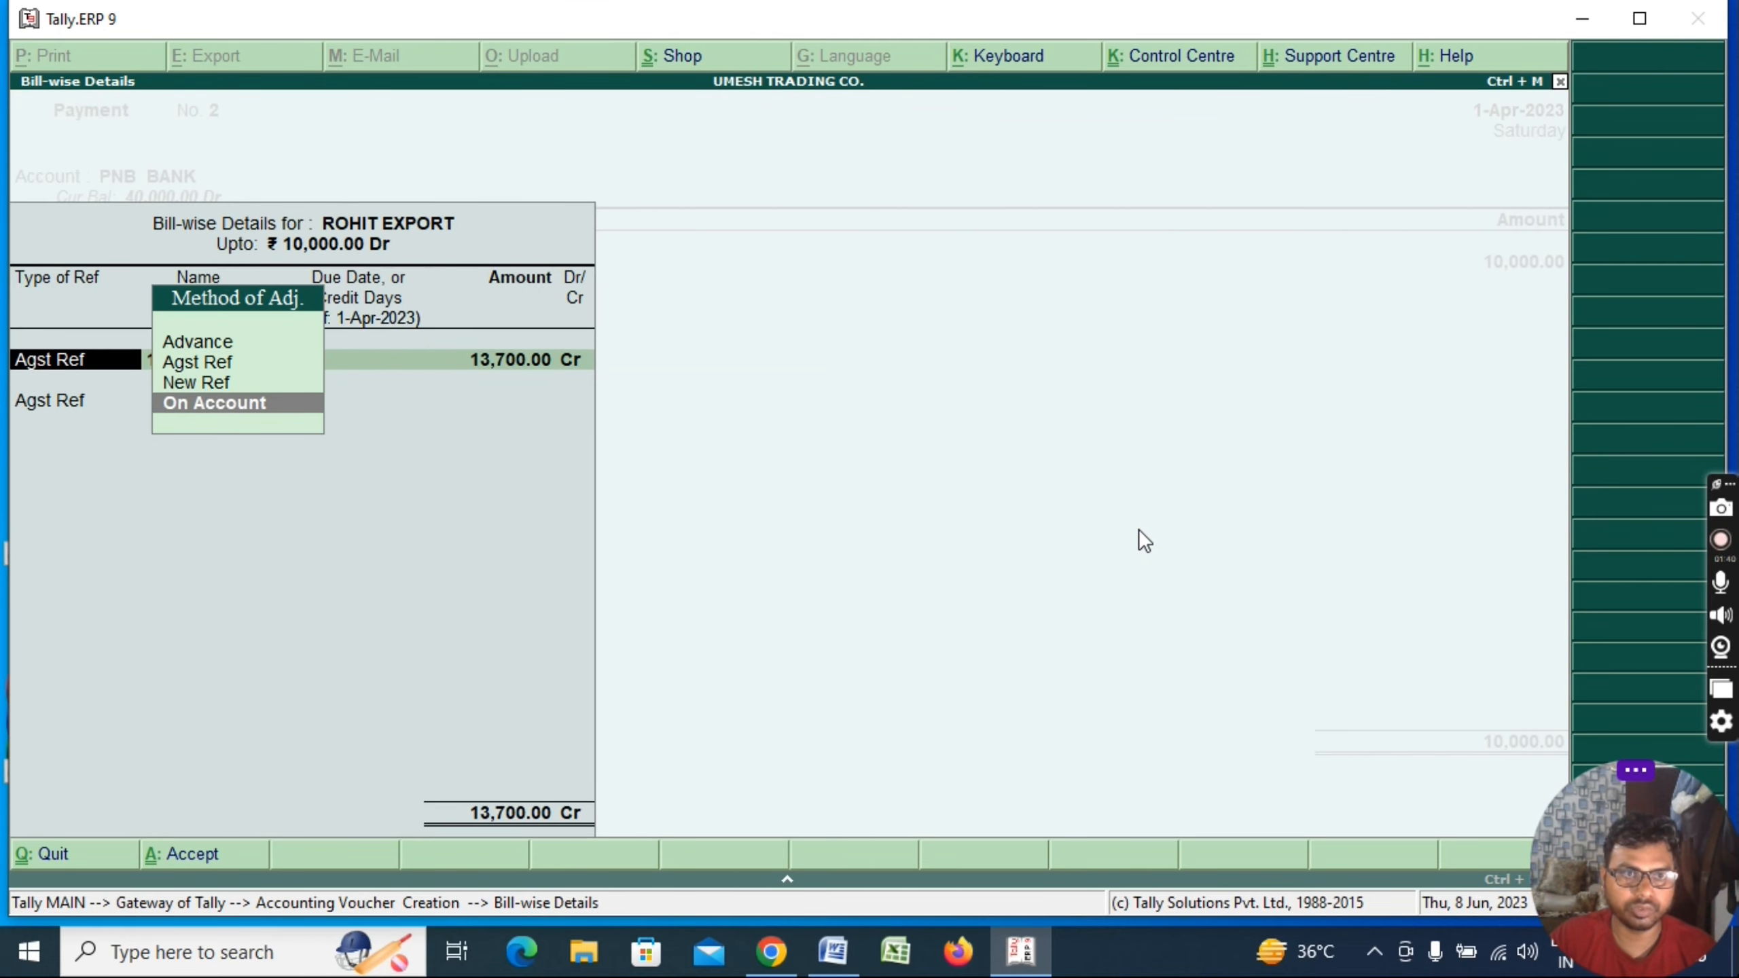
{"action": "key", "text": "Return"}
{"action": "key", "text": "Return"}
{"action": "key", "text": "Return"}
{"action": "key", "text": "BackSpace"}
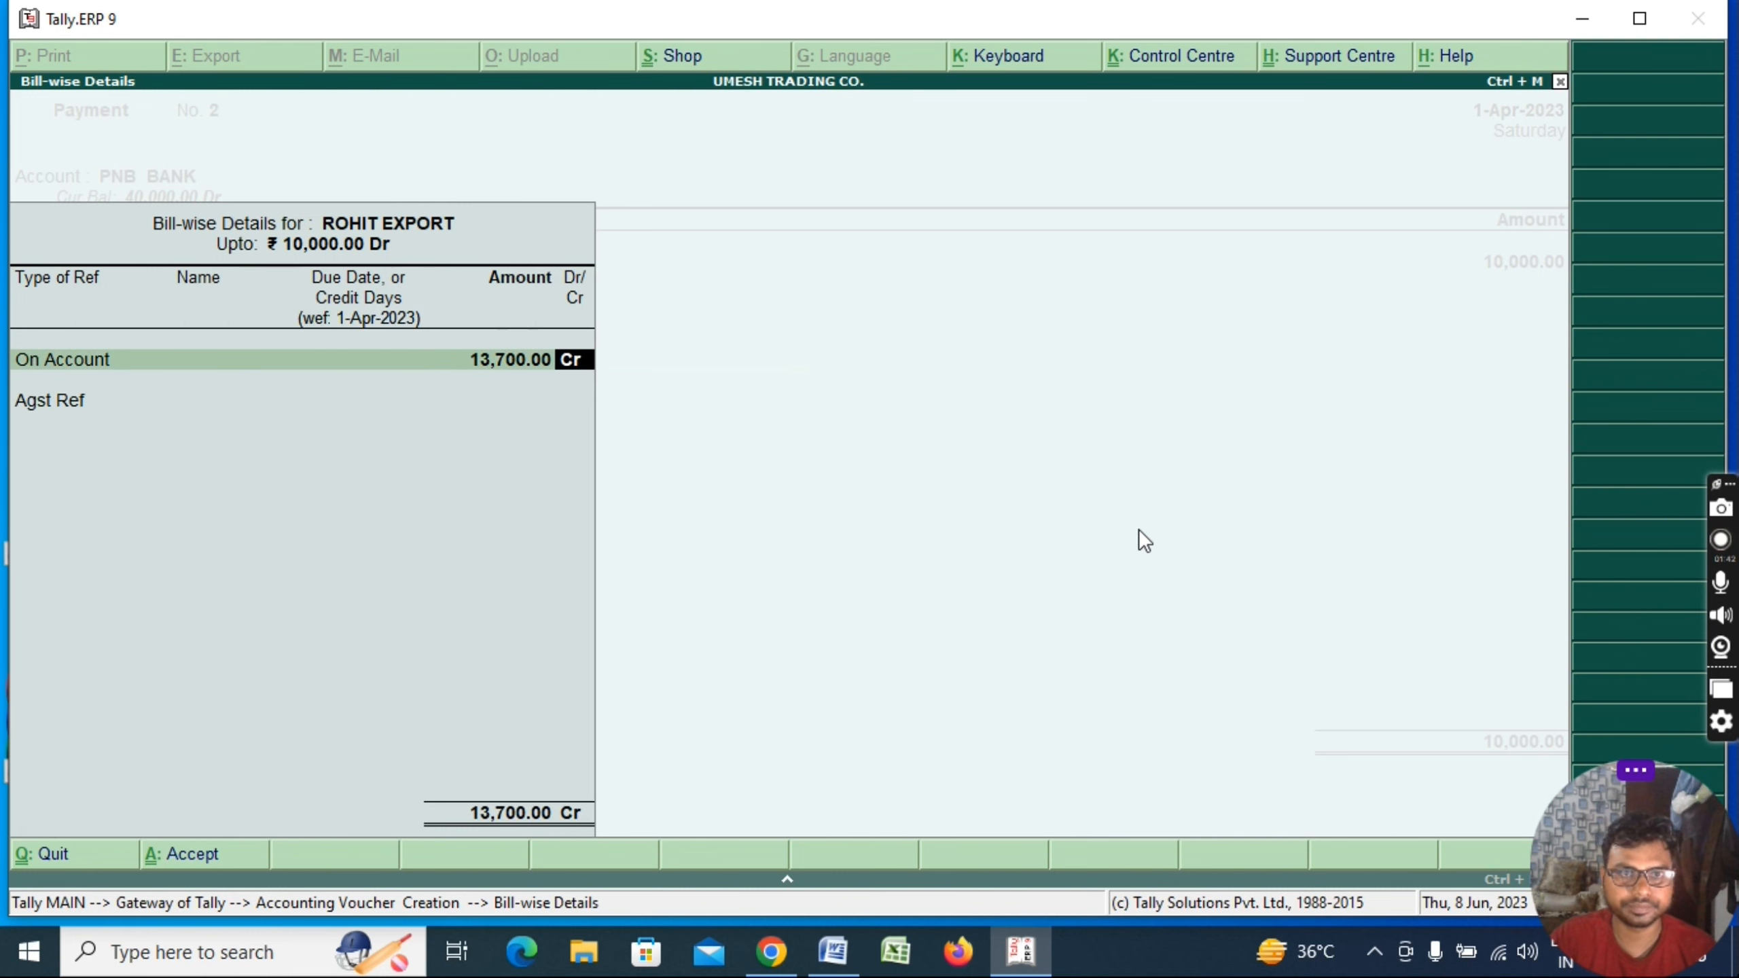
{"action": "key", "text": "BackSpace"}
{"action": "key", "text": "BackSpace"}
{"action": "key", "text": "Up"}
{"action": "key", "text": "Return"}
{"action": "type", "text": "1"}
{"action": "key", "text": "Return"}
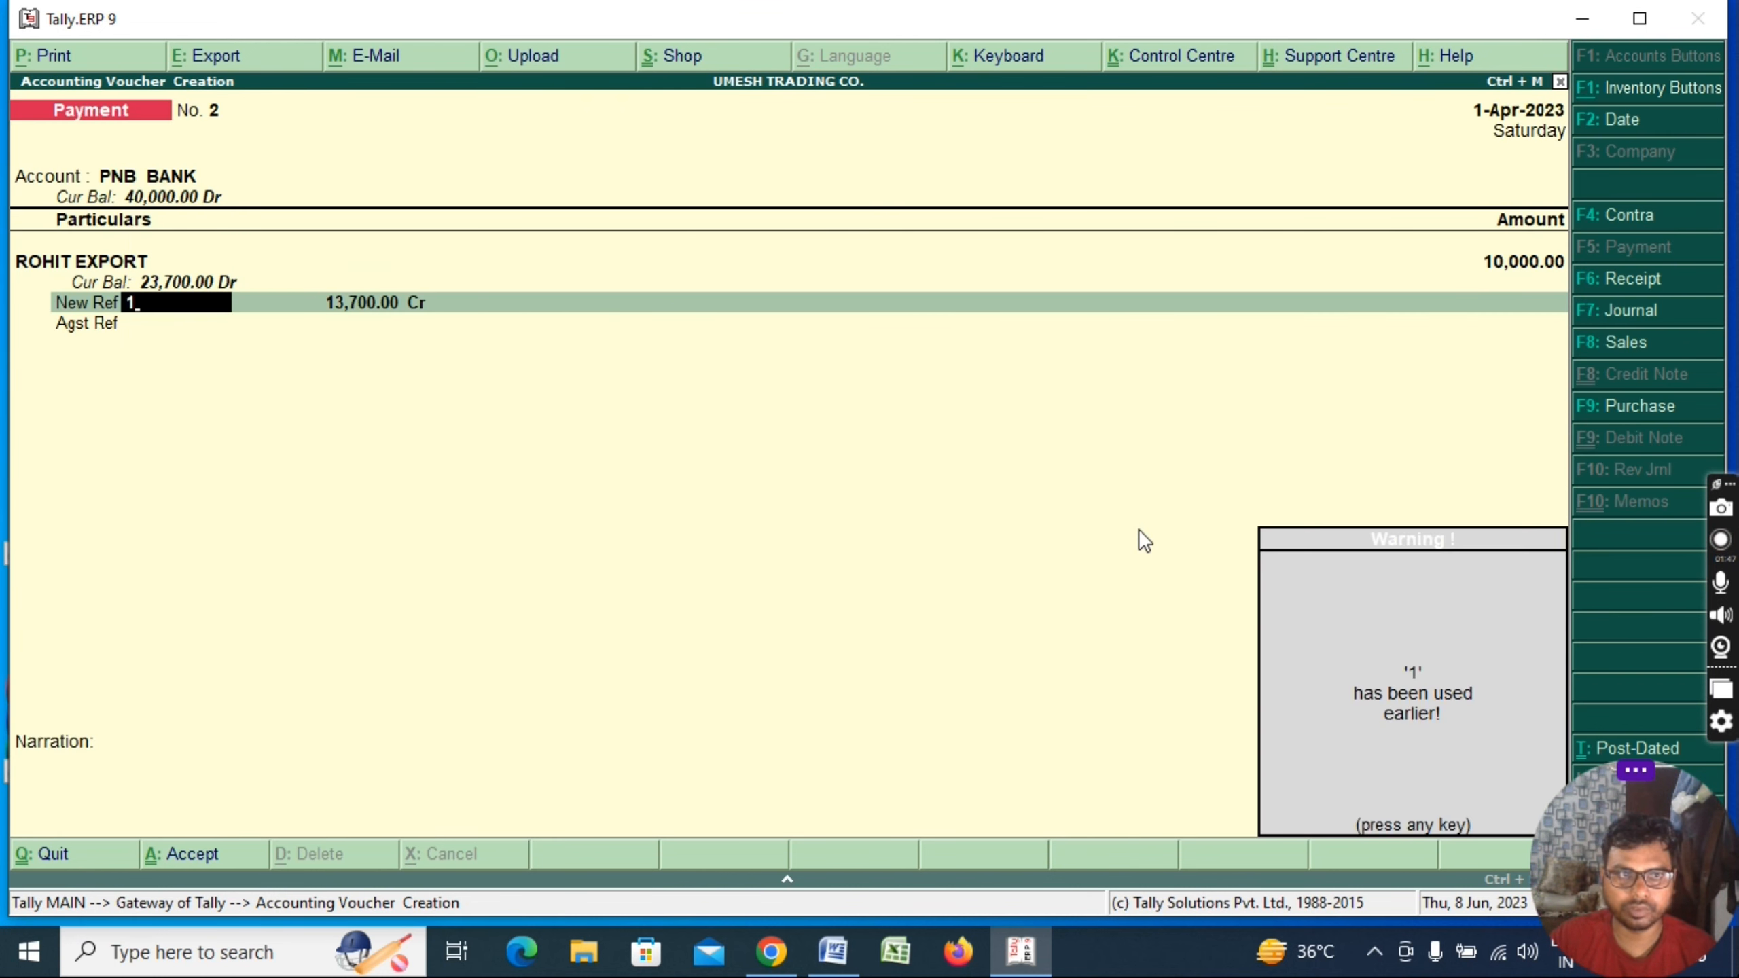
{"action": "key", "text": "Return"}
Set reference 1 to 10,000 debit, accept the cheque allocation, and save the payment
{"action": "type", "text": "10000"}
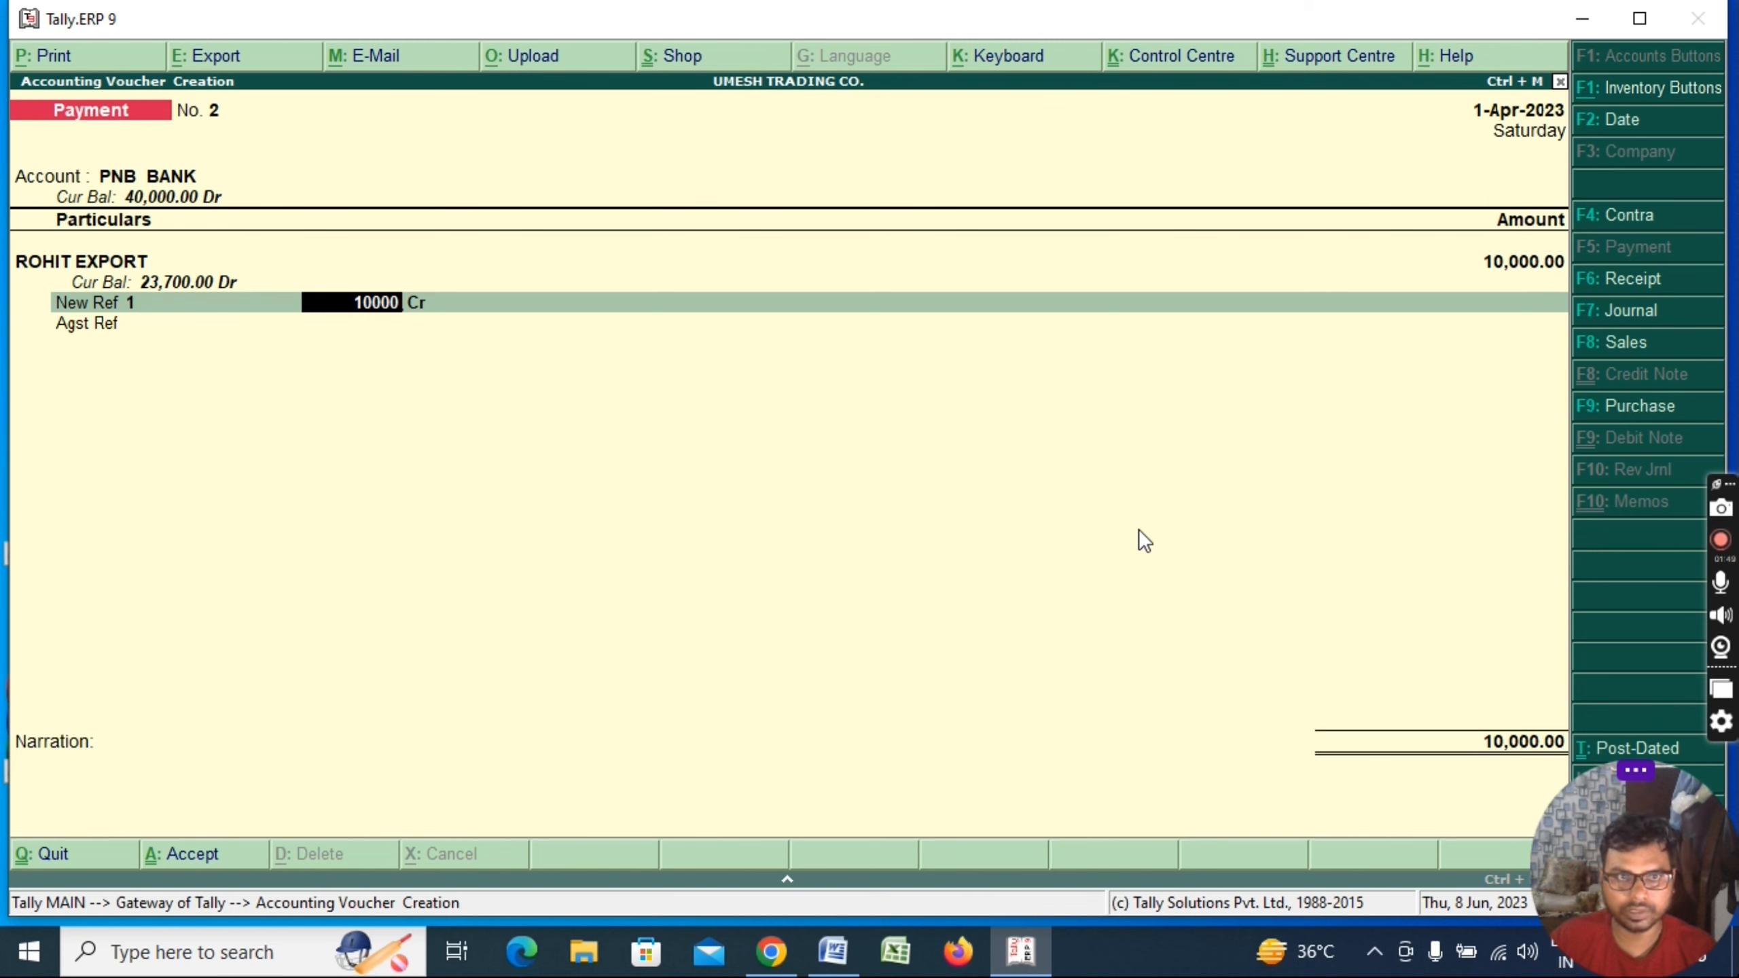
{"action": "key", "text": "Return"}
{"action": "key", "text": "Return"}
{"action": "key", "text": "BackSpace"}
{"action": "key", "text": "BackSpace"}
{"action": "key", "text": "BackSpace"}
{"action": "key", "text": "BackSpace"}
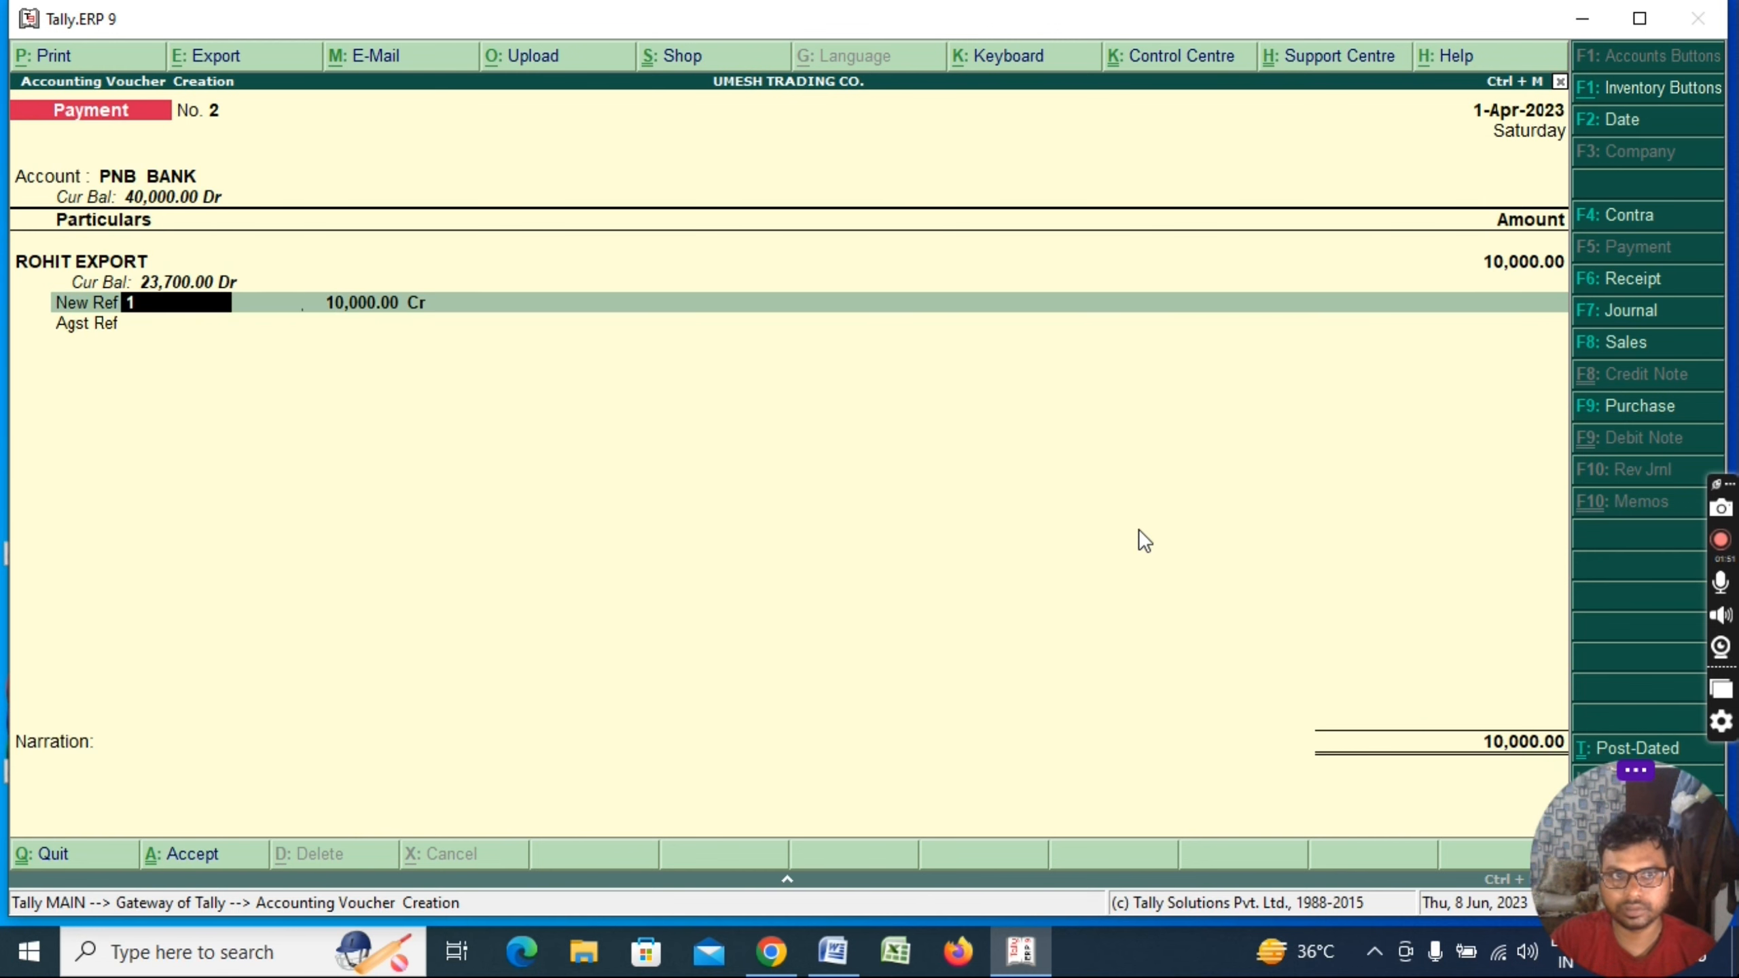
{"action": "key", "text": "Return"}
{"action": "key", "text": "Return"}
{"action": "key", "text": "Return"}
{"action": "type", "text": "d"}
{"action": "key", "text": "Return"}
{"action": "key", "text": "Return"}
{"action": "key", "text": "Return"}
{"action": "key", "text": "Return"}
{"action": "key", "text": "Return"}
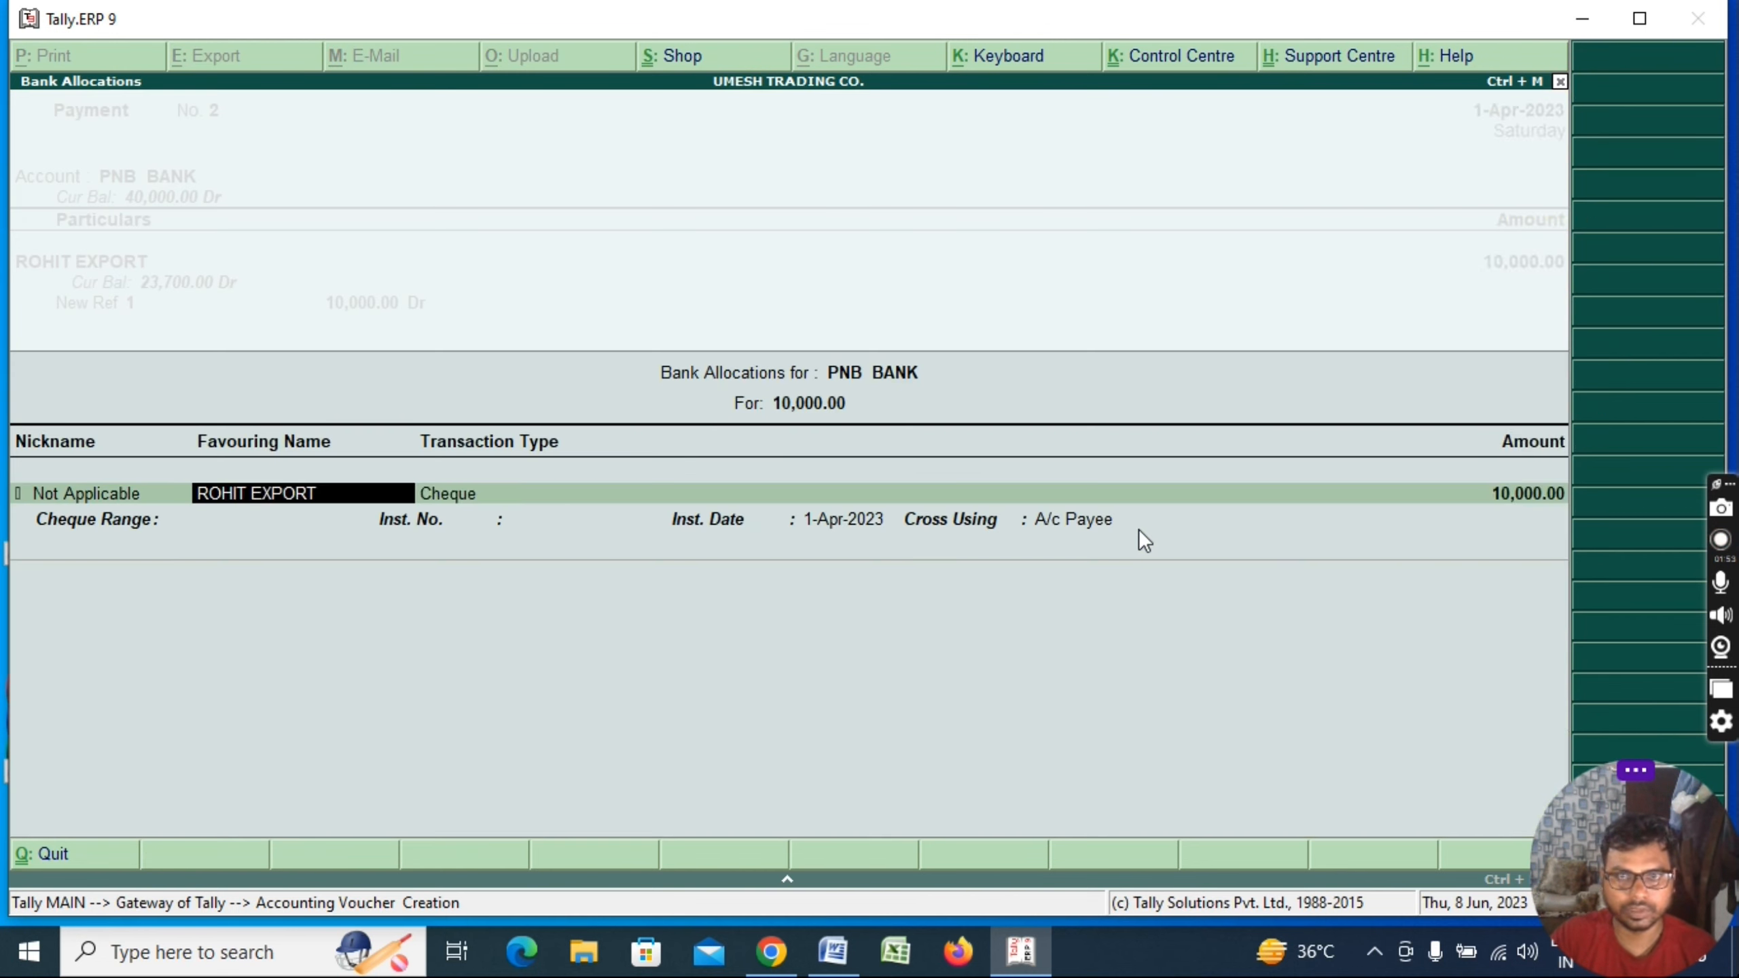
{"action": "key", "text": "Return"}
{"action": "key", "text": "Return"}
{"action": "key", "text": "Return"}
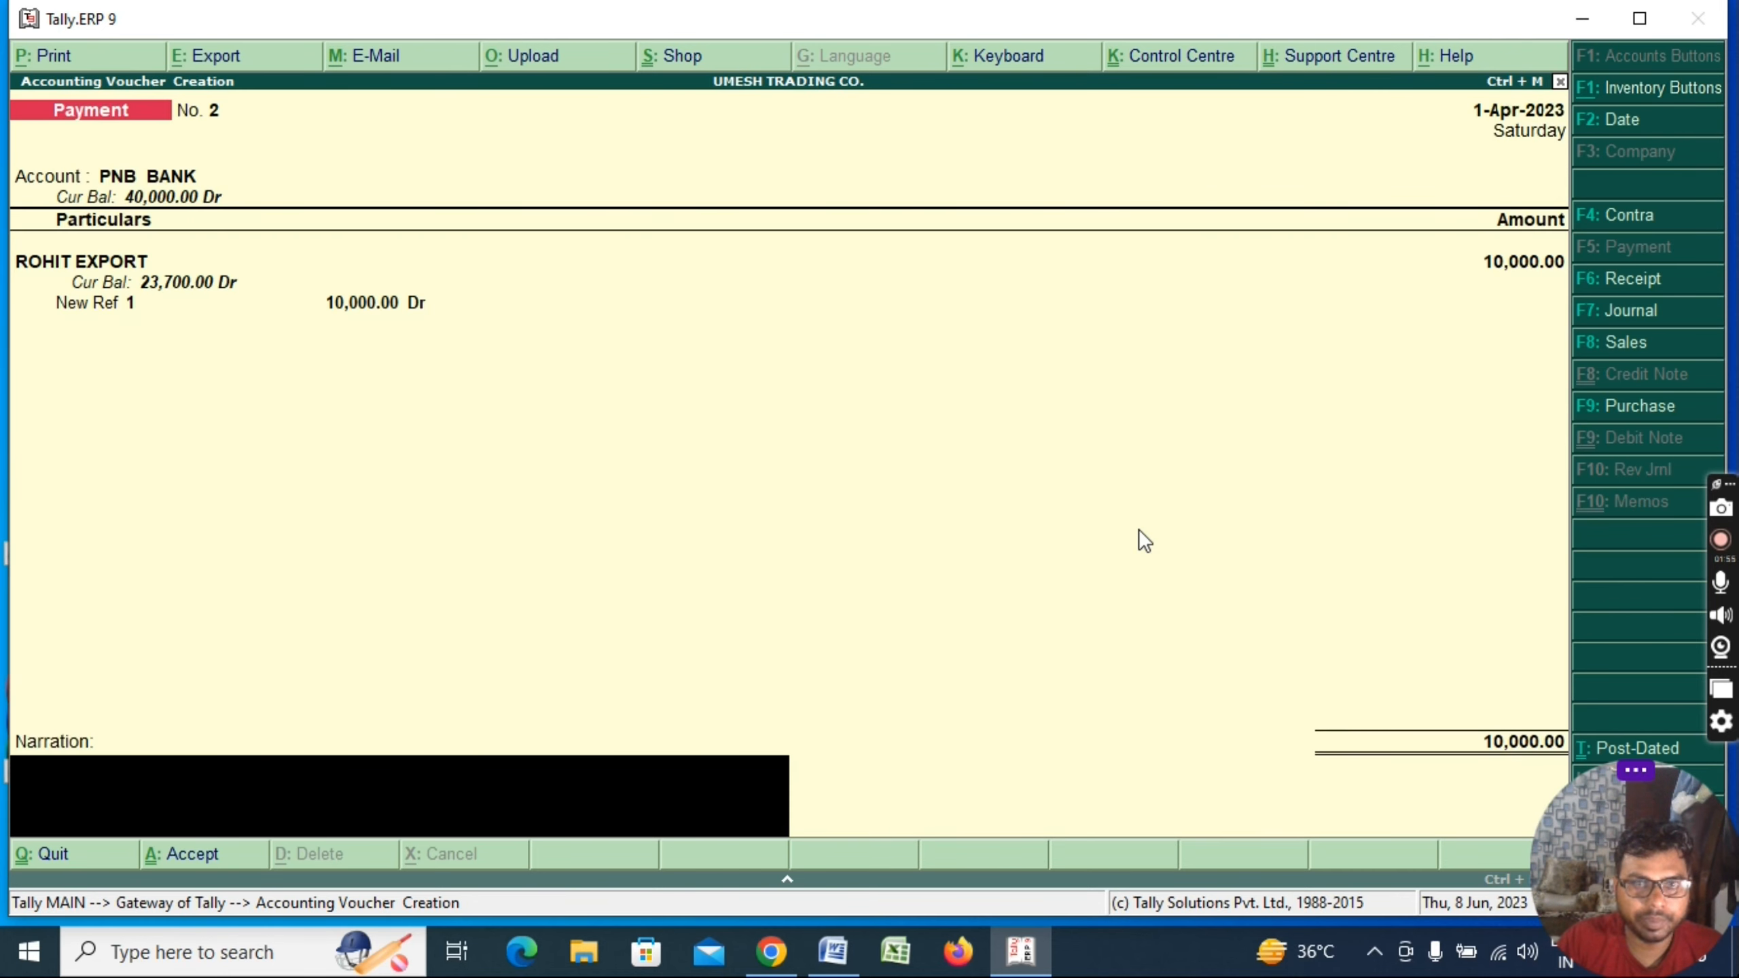
{"action": "key", "text": "Return"}
{"action": "key", "text": "Return"}
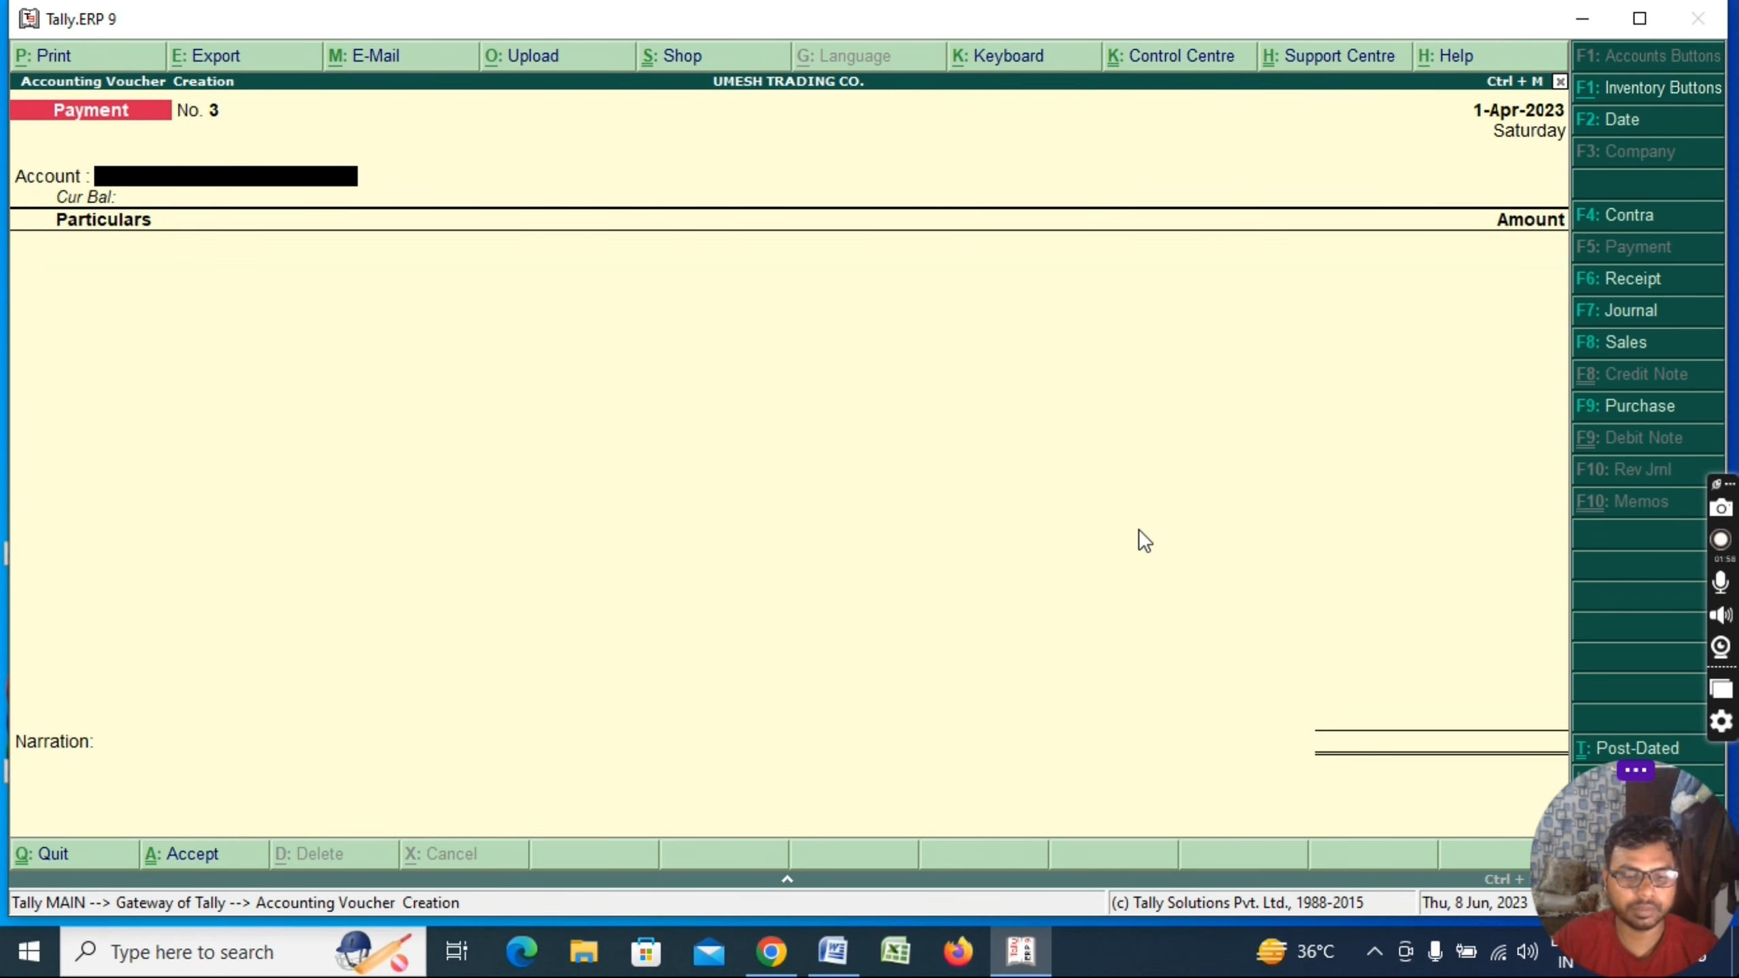
Enter a Receipt into PNB BANK of 8,000 from ROHIT EXPORT against bill 1
{"action": "key", "text": "F6"}
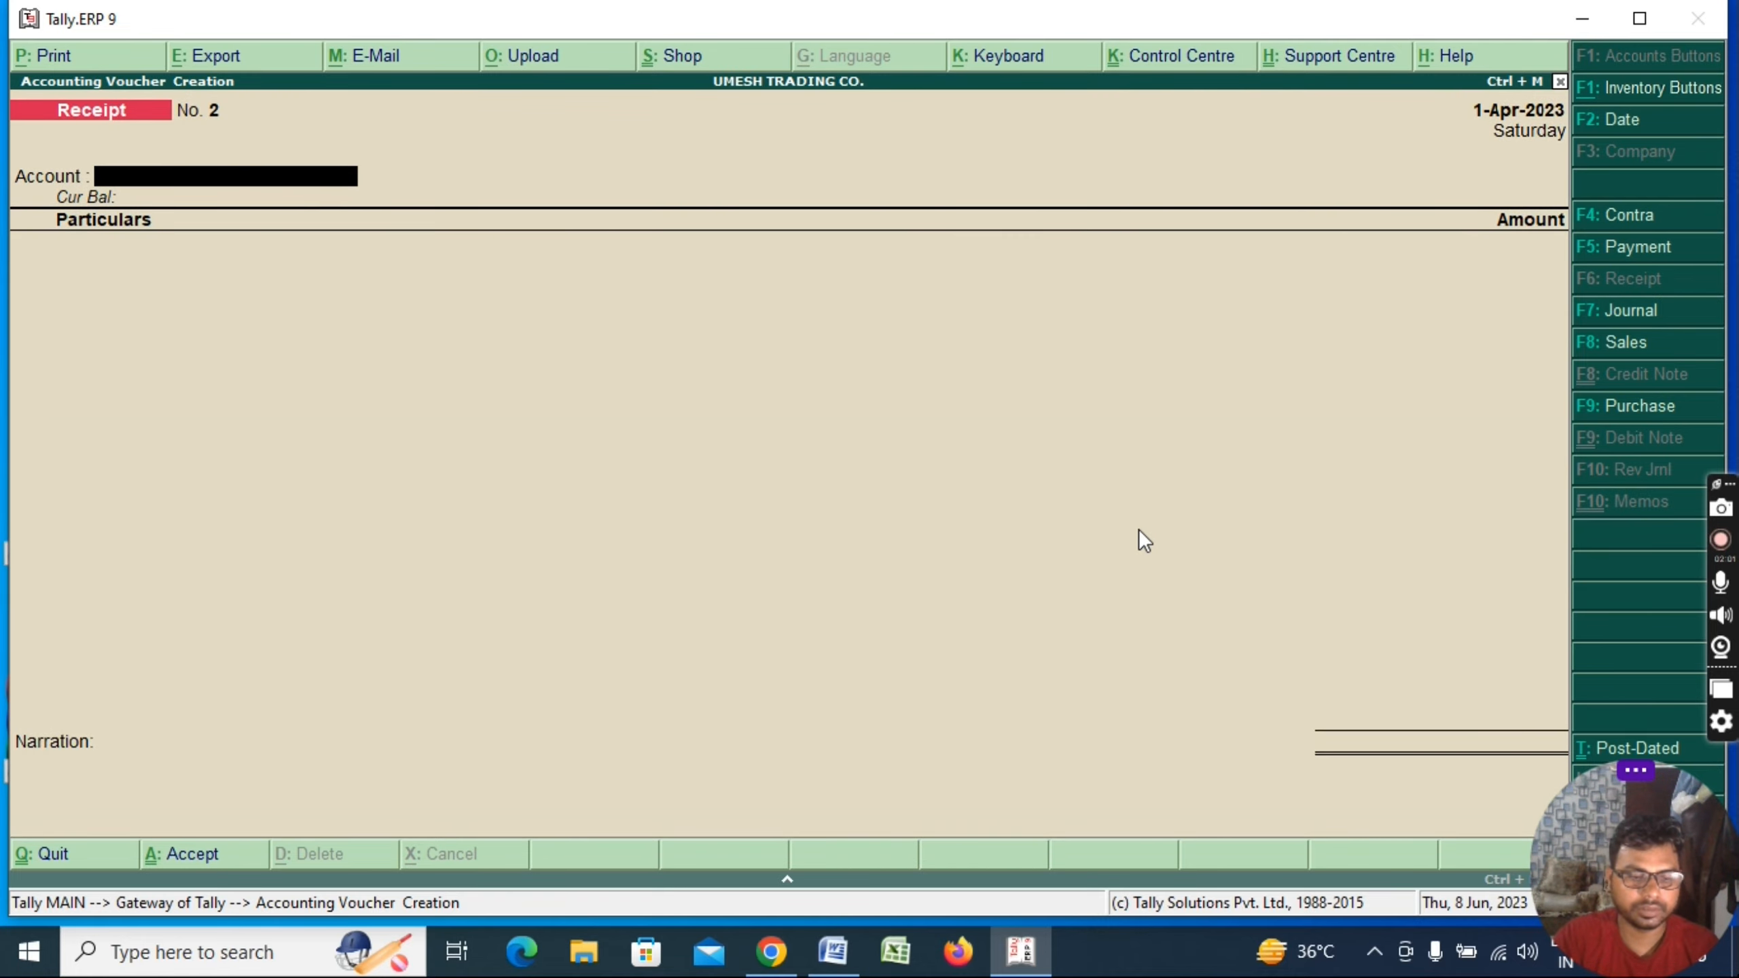
{"action": "type", "text": "pnb"}
{"action": "key", "text": "Return"}
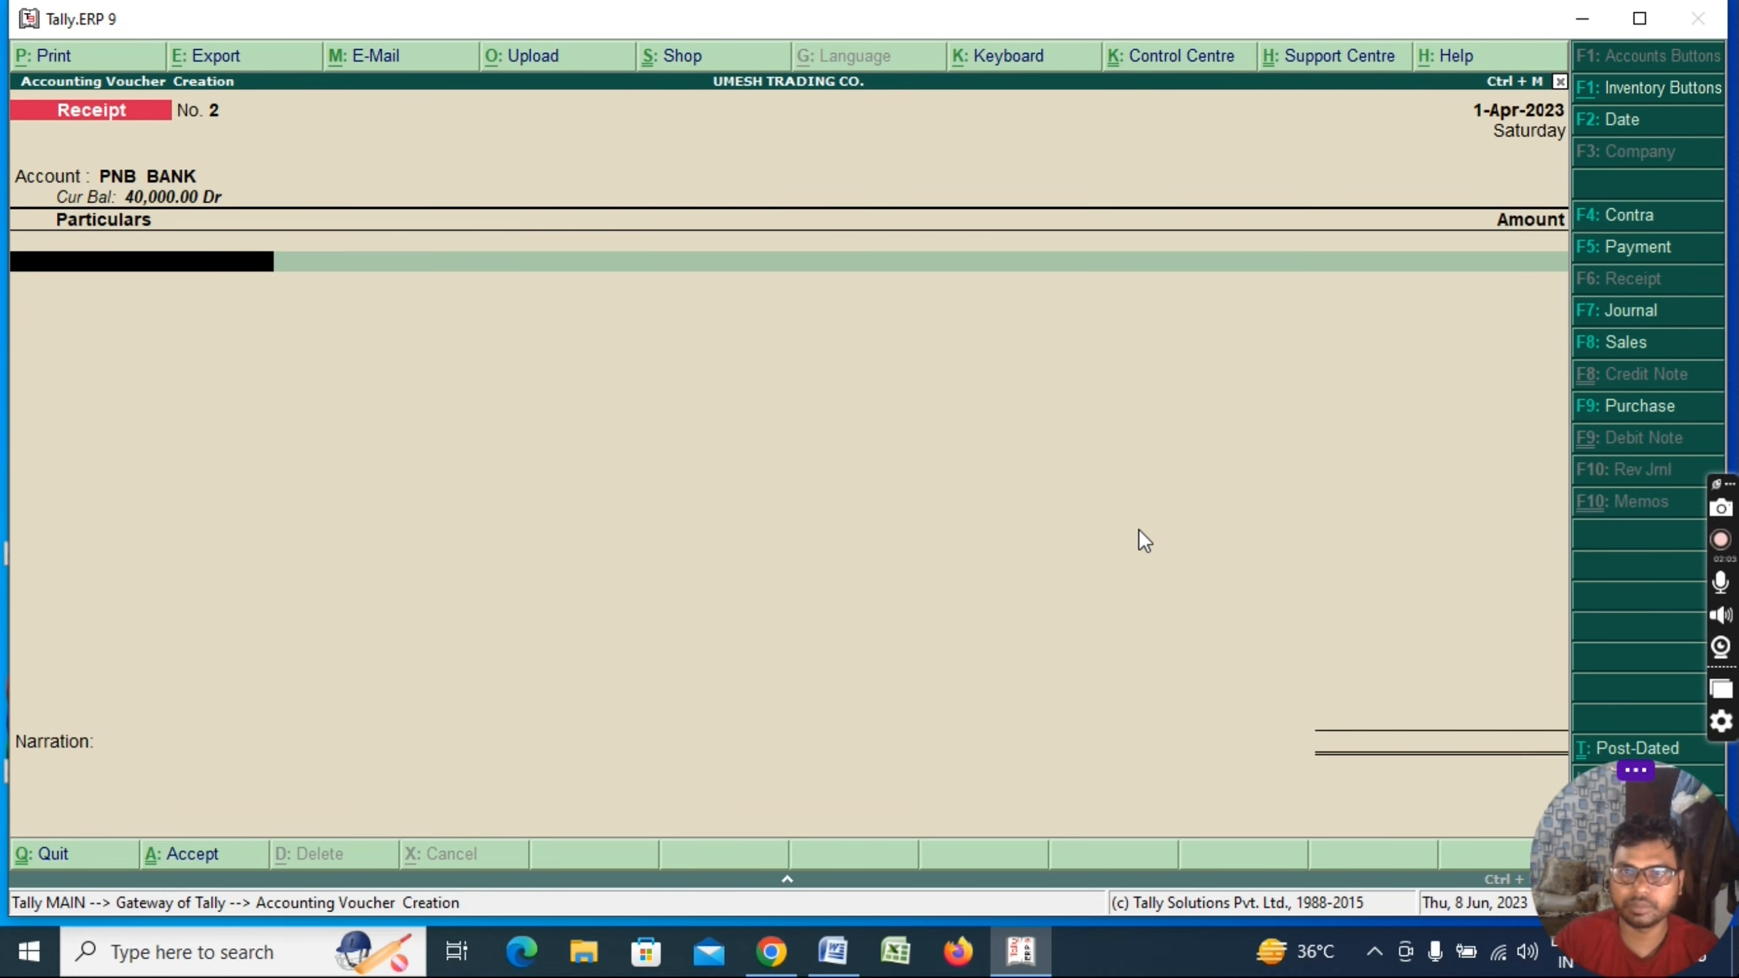
{"action": "type", "text": "Rohi"}
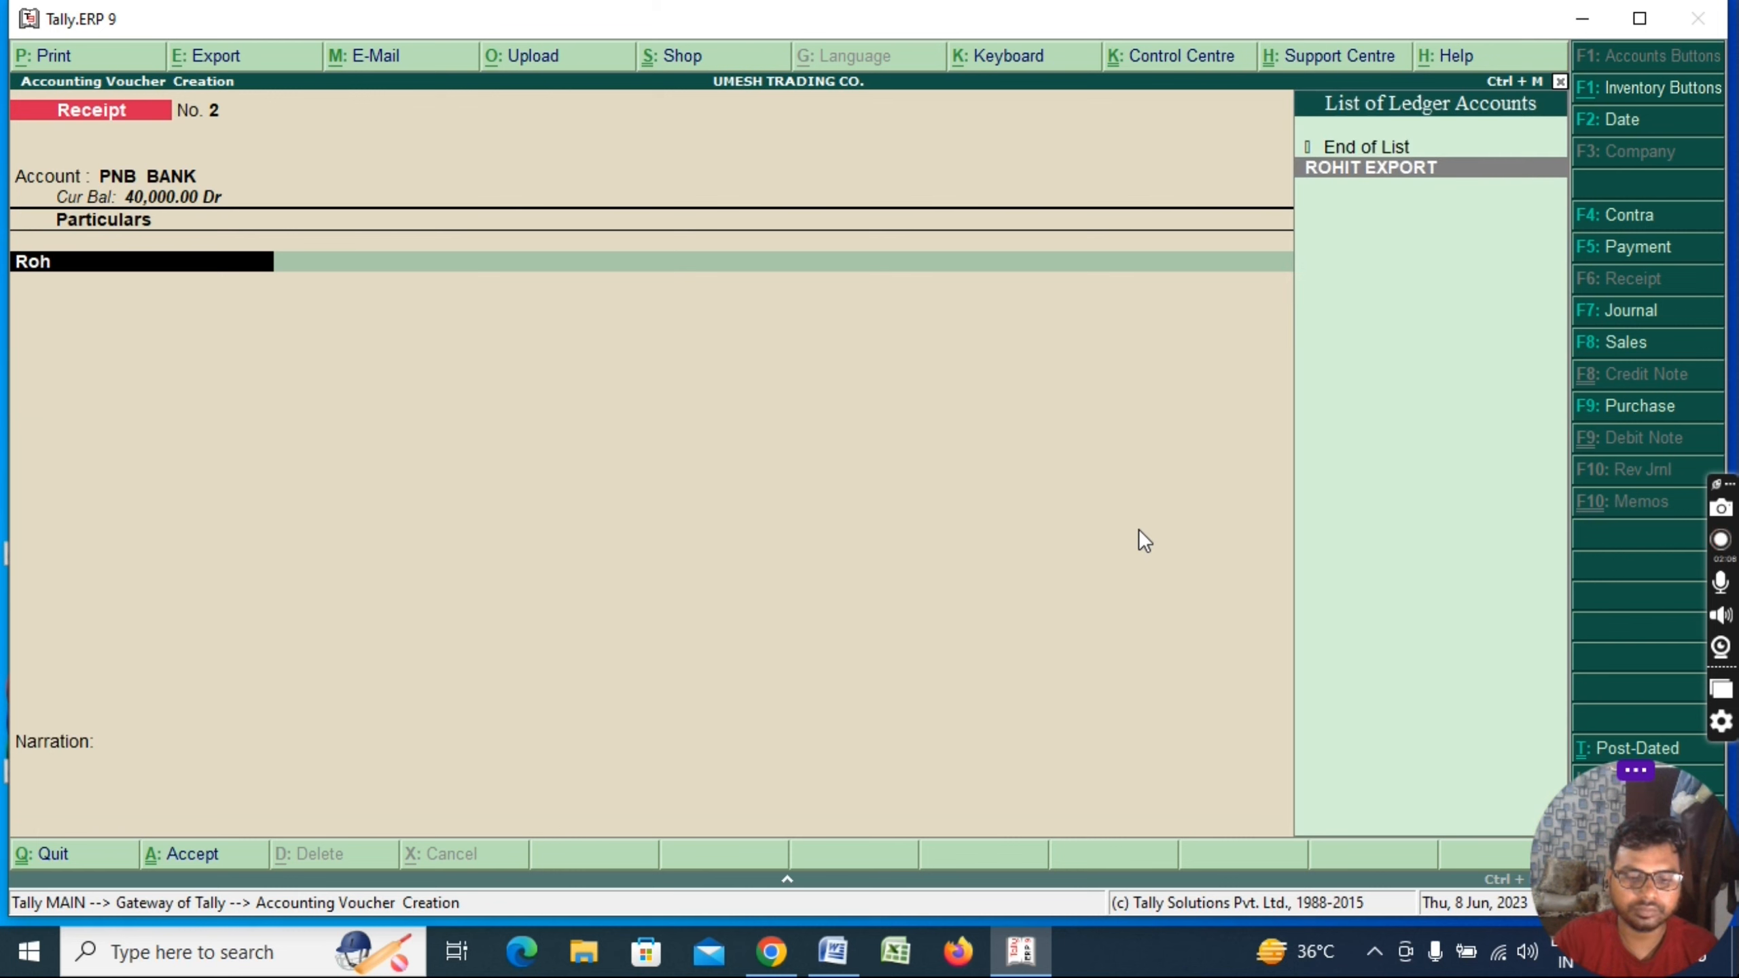
{"action": "key", "text": "Return"}
{"action": "type", "text": "8,0"}
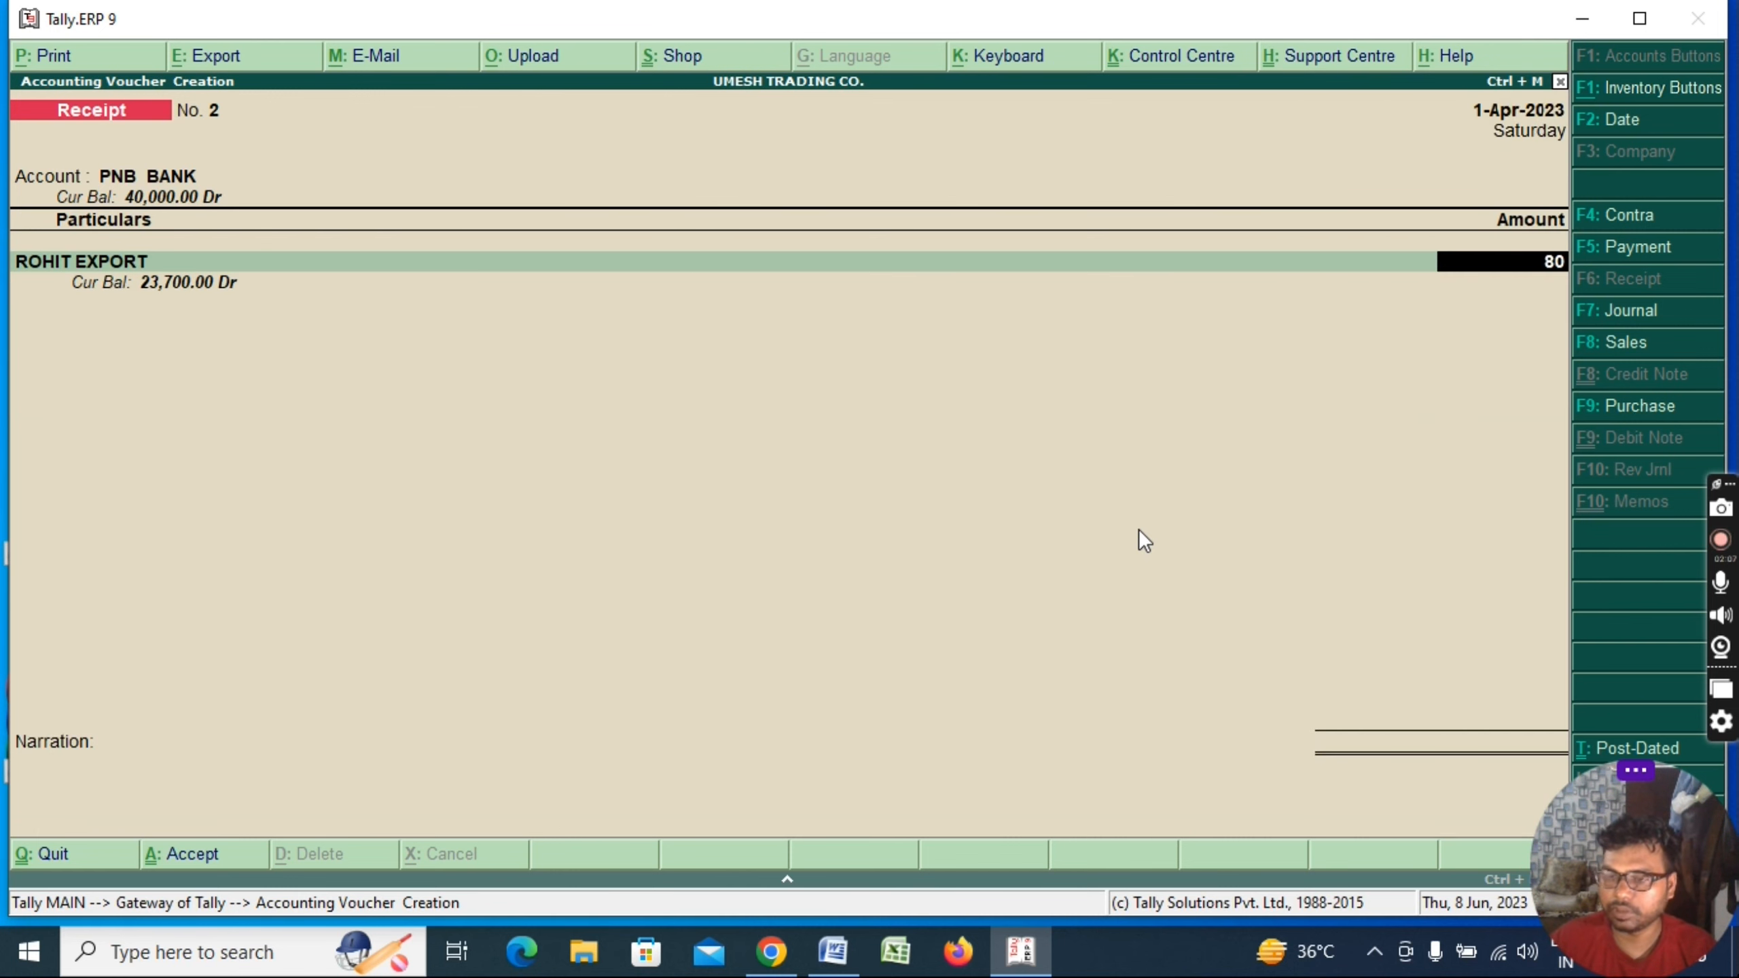
{"action": "type", "text": "00"}
{"action": "key", "text": "Return"}
{"action": "key", "text": "Return"}
{"action": "key", "text": "Return"}
{"action": "key", "text": "Return"}
{"action": "key", "text": "Return"}
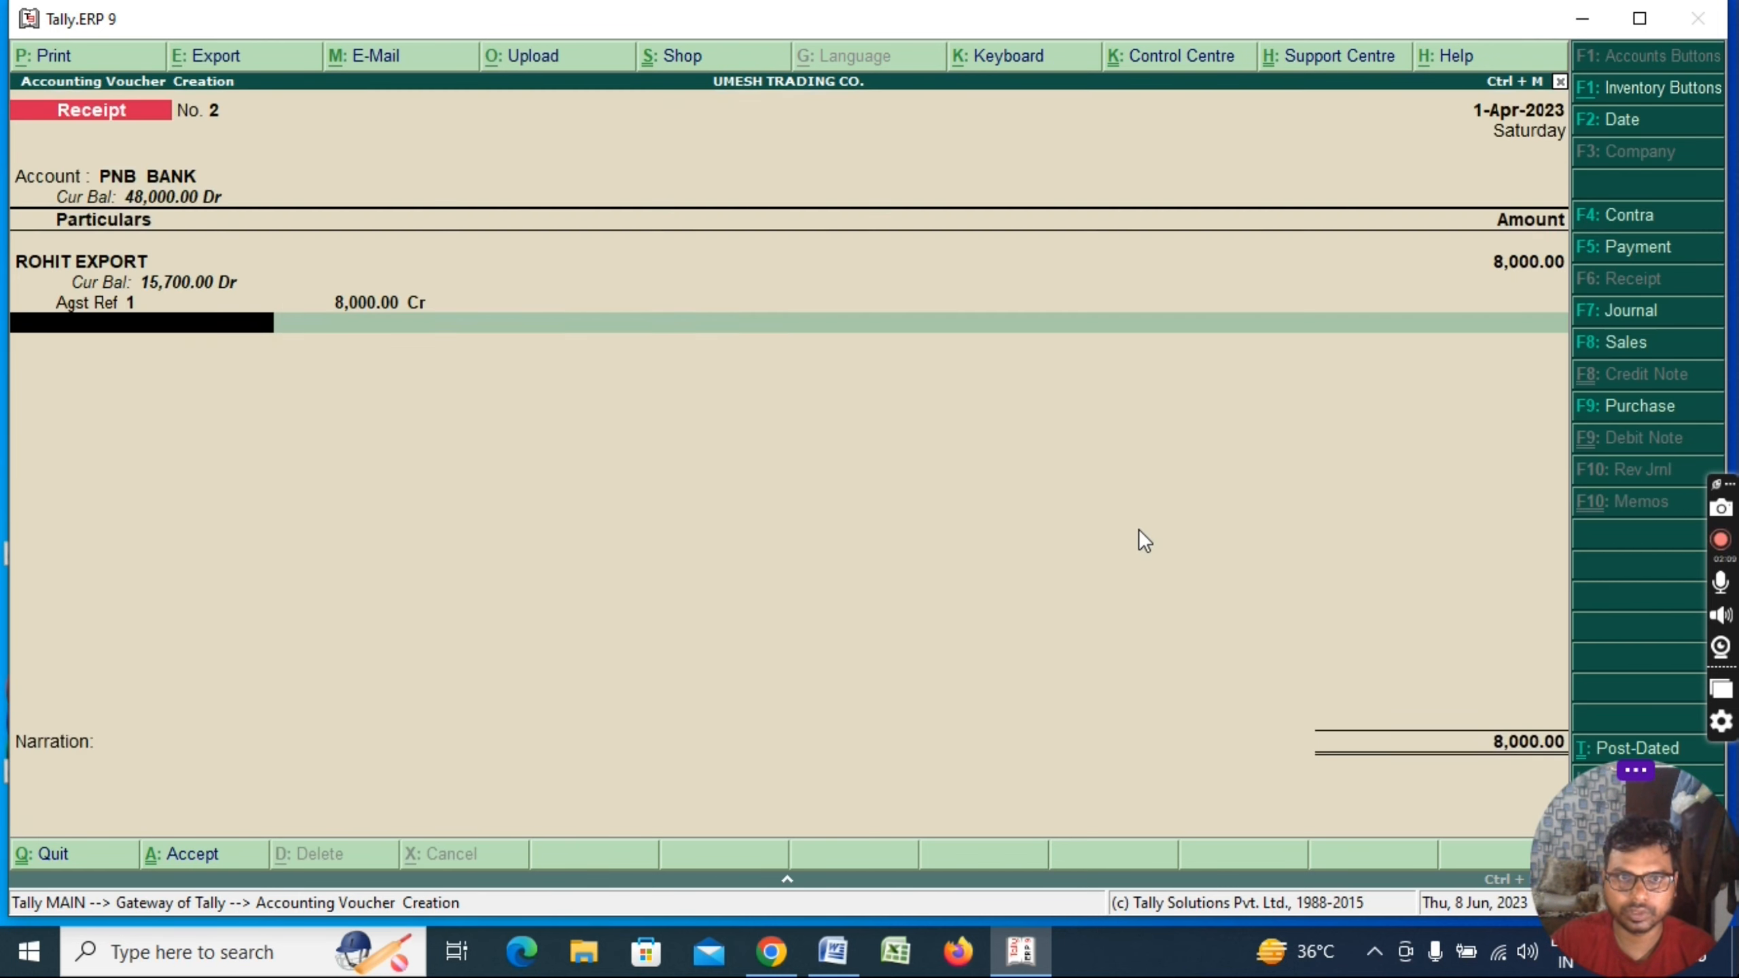
{"action": "key", "text": "Return"}
{"action": "key", "text": "Return"}
{"action": "key", "text": "Return"}
{"action": "key", "text": "Return"}
{"action": "key", "text": "Return"}
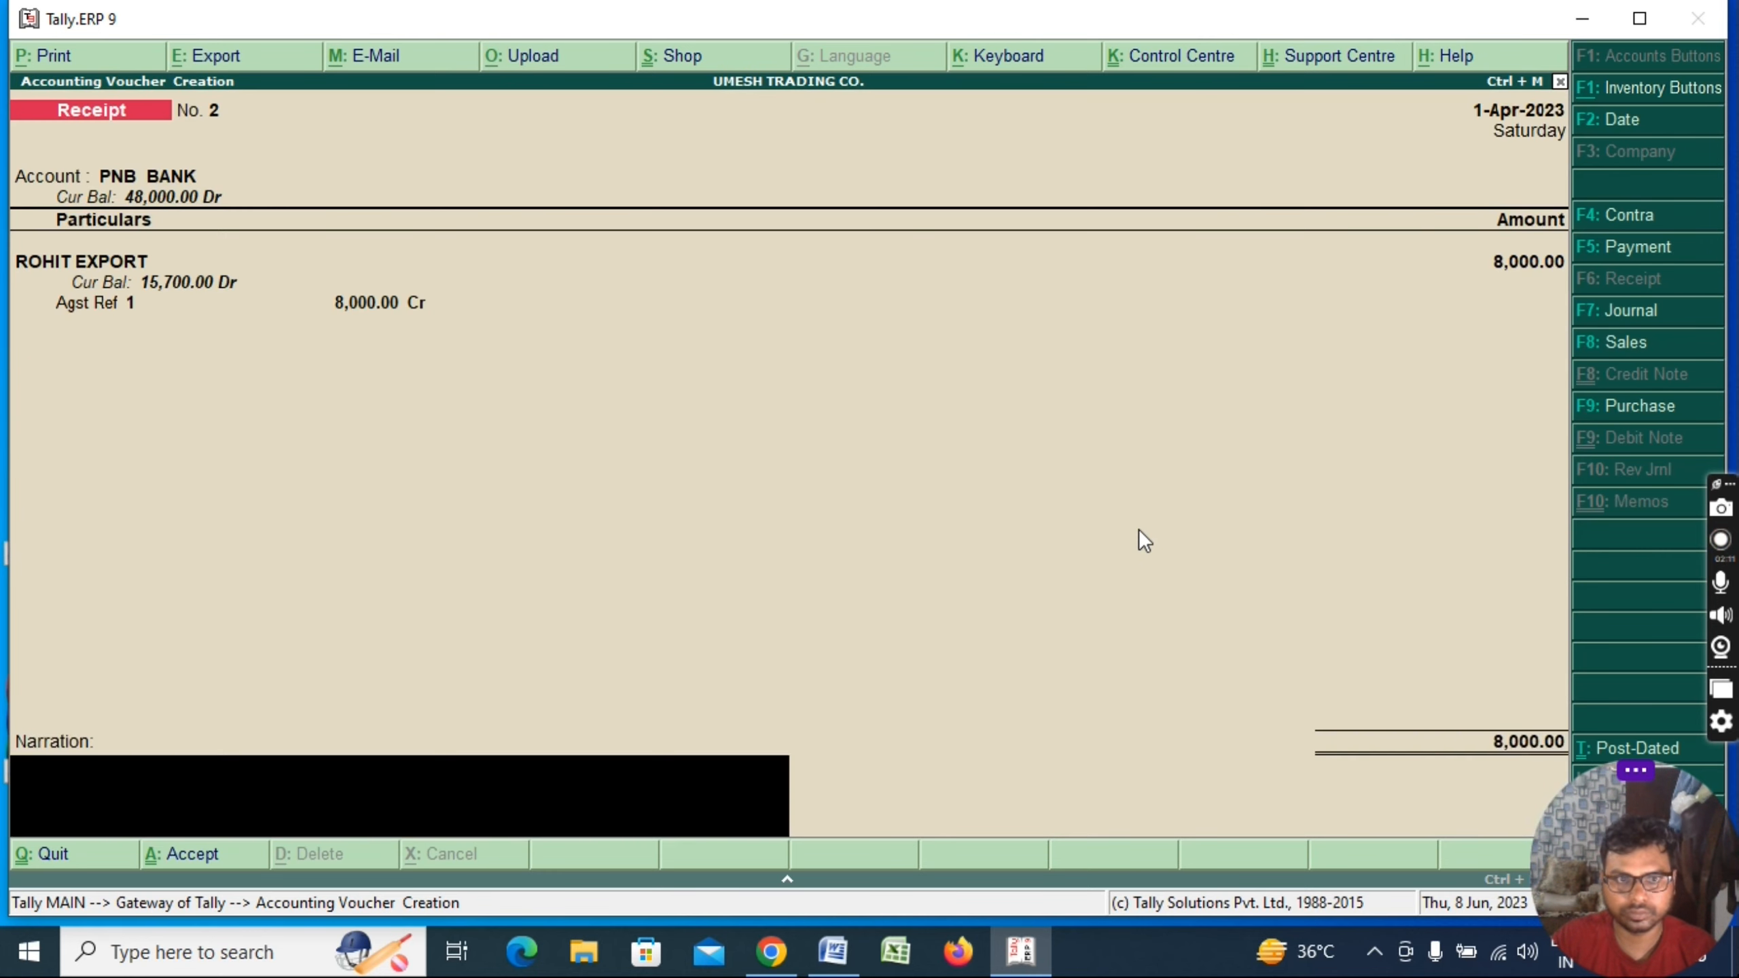
{"action": "key", "text": "Return"}
{"action": "key", "text": "Return"}
Save the receipt and start a 20,000 PNB BANK payment to RAMESH KUMAR ENTERPRISES with a new reference
{"action": "key", "text": "F5"}
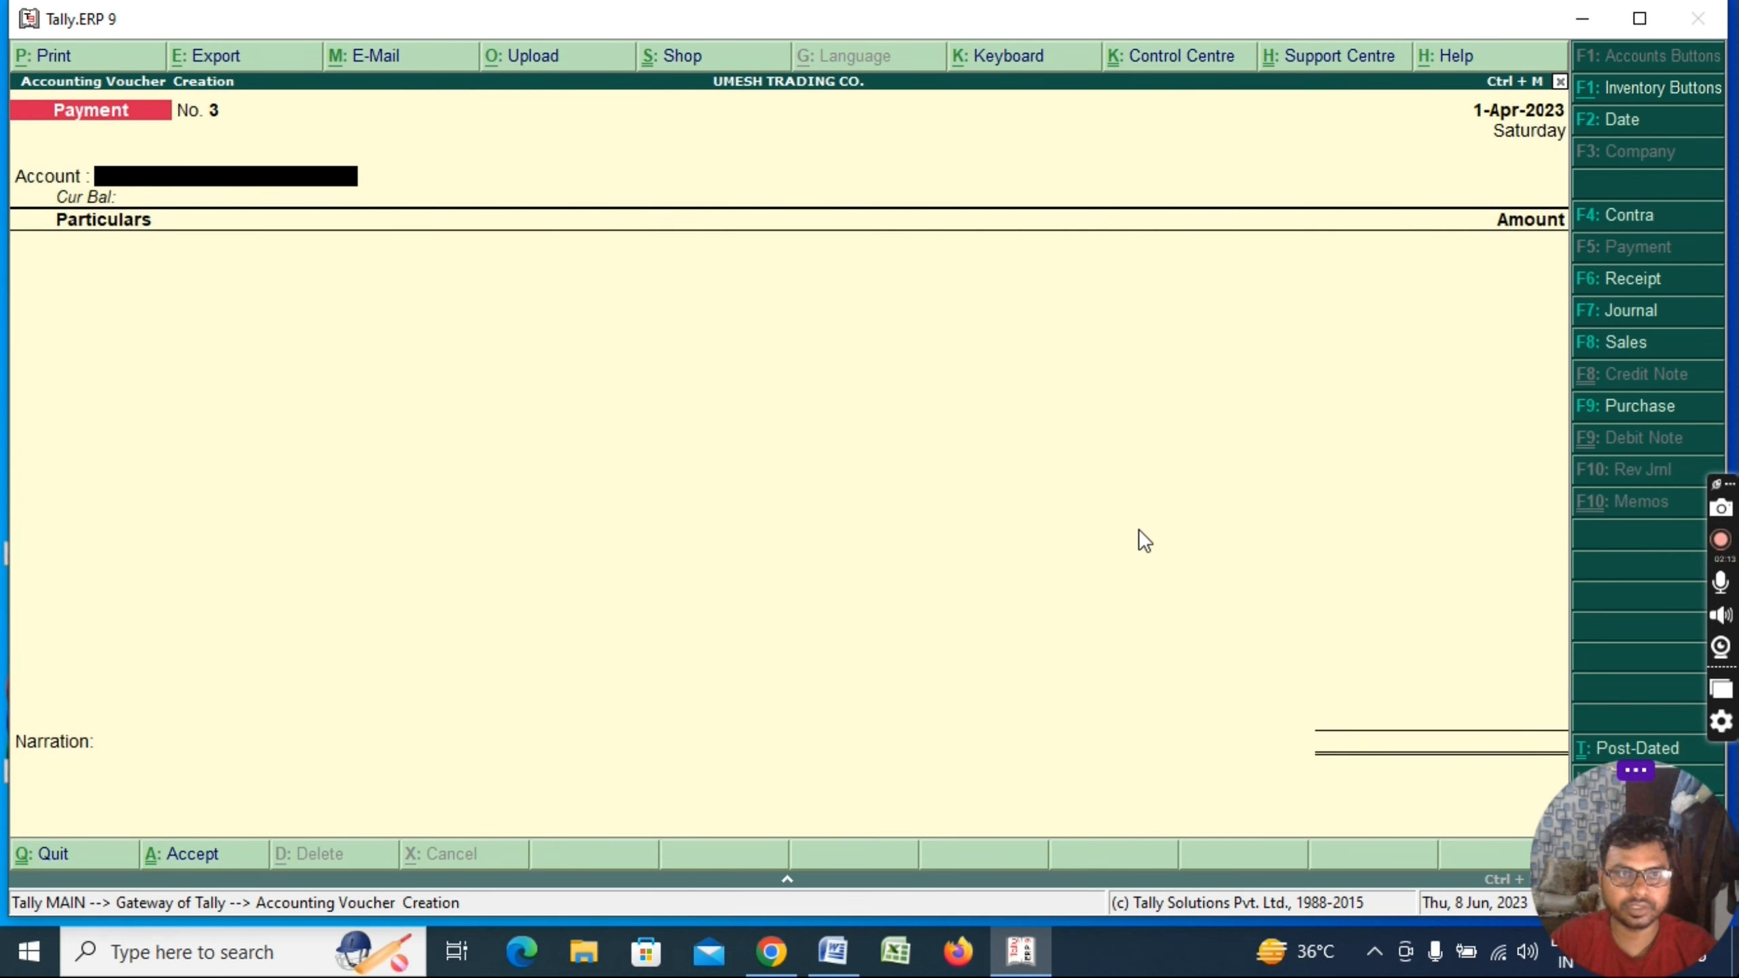
{"action": "type", "text": "Bank"}
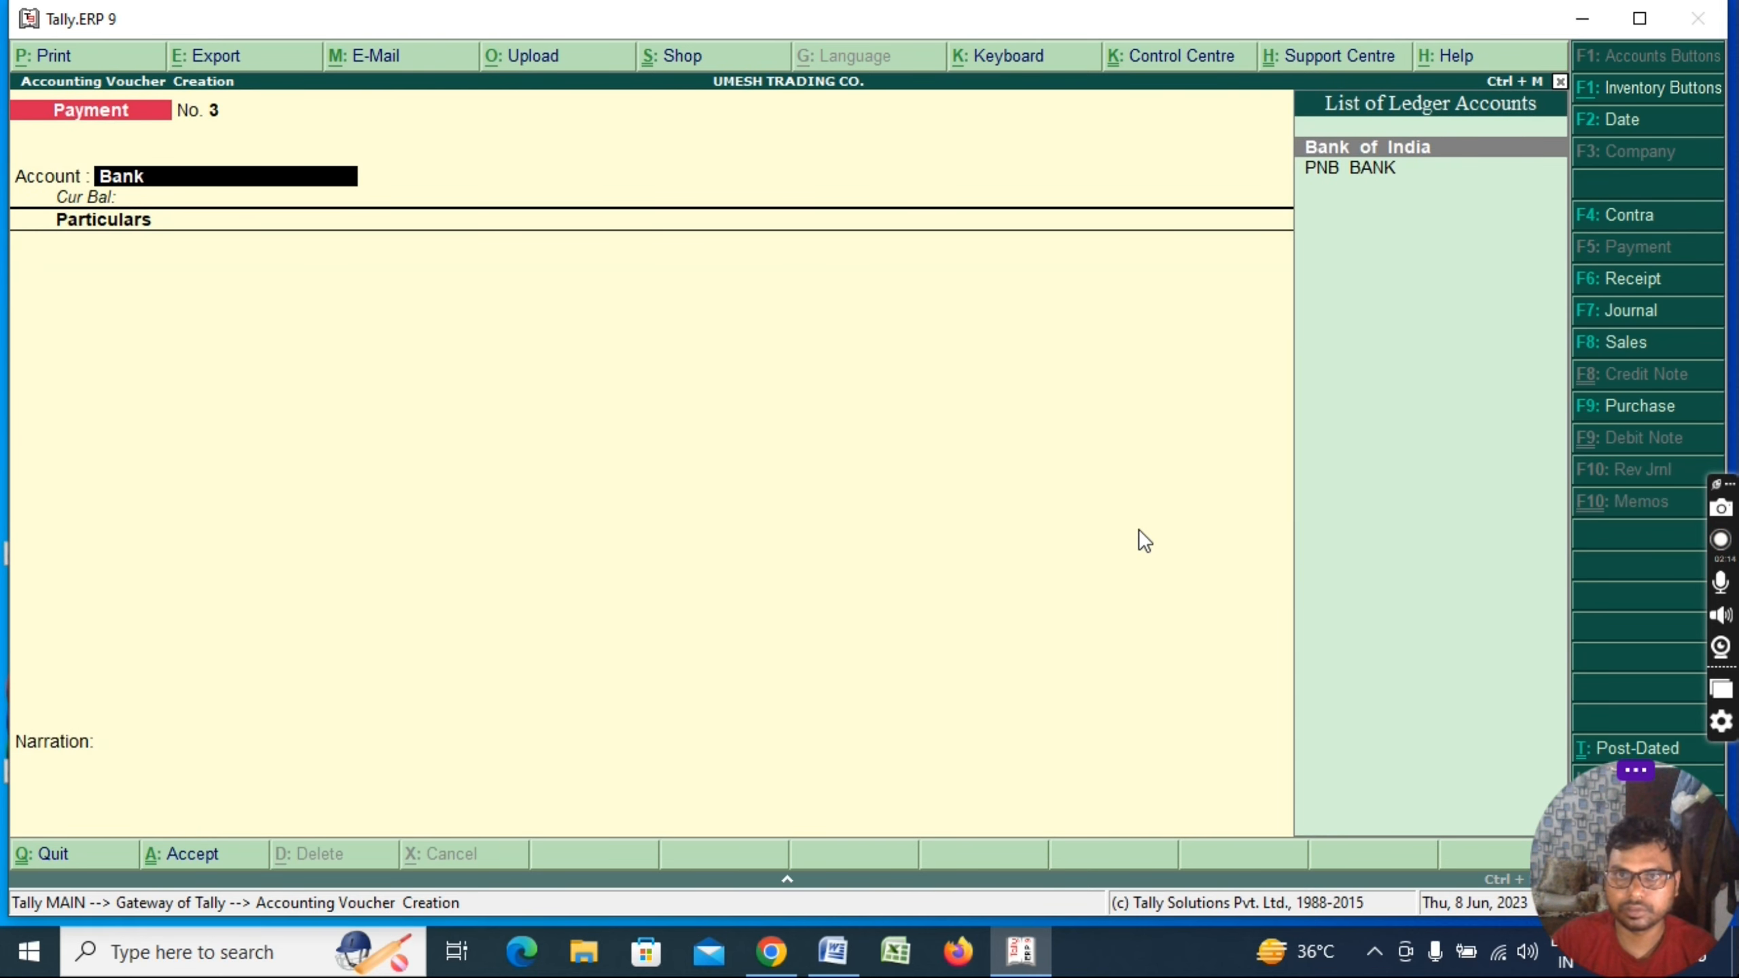
{"action": "key", "text": "Down"}
{"action": "key", "text": "Return"}
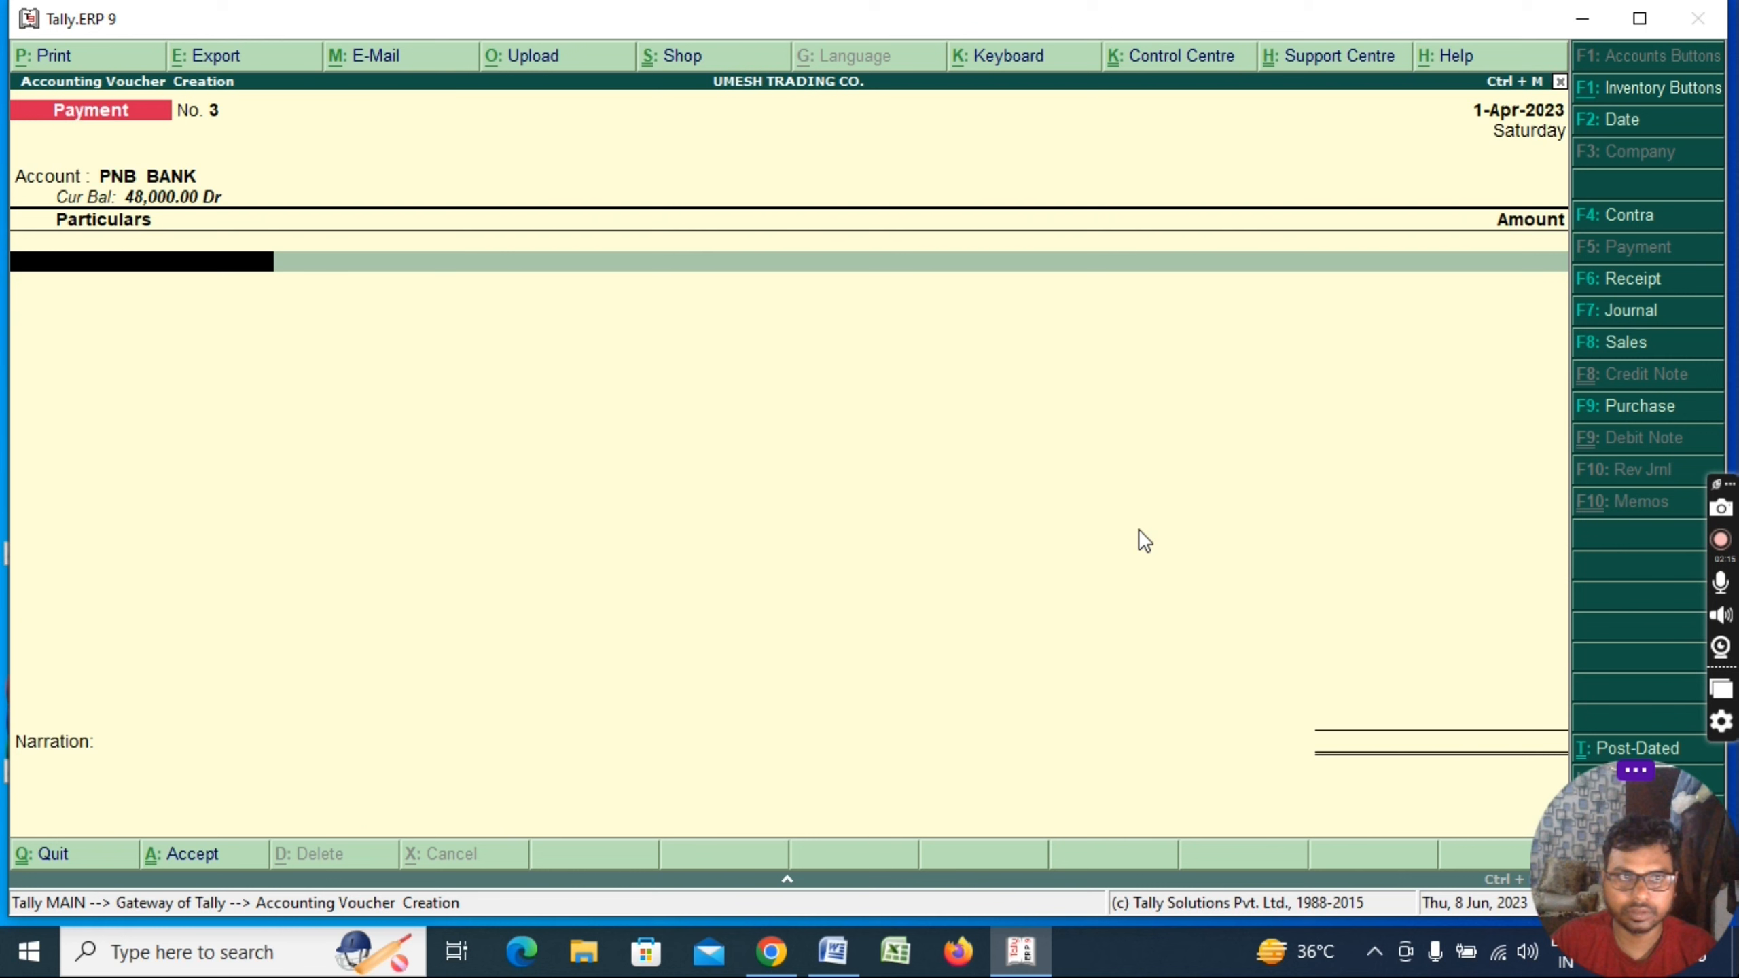
{"action": "key", "text": "Down"}
{"action": "key", "text": "Down"}
{"action": "key", "text": "Down"}
{"action": "key", "text": "Down"}
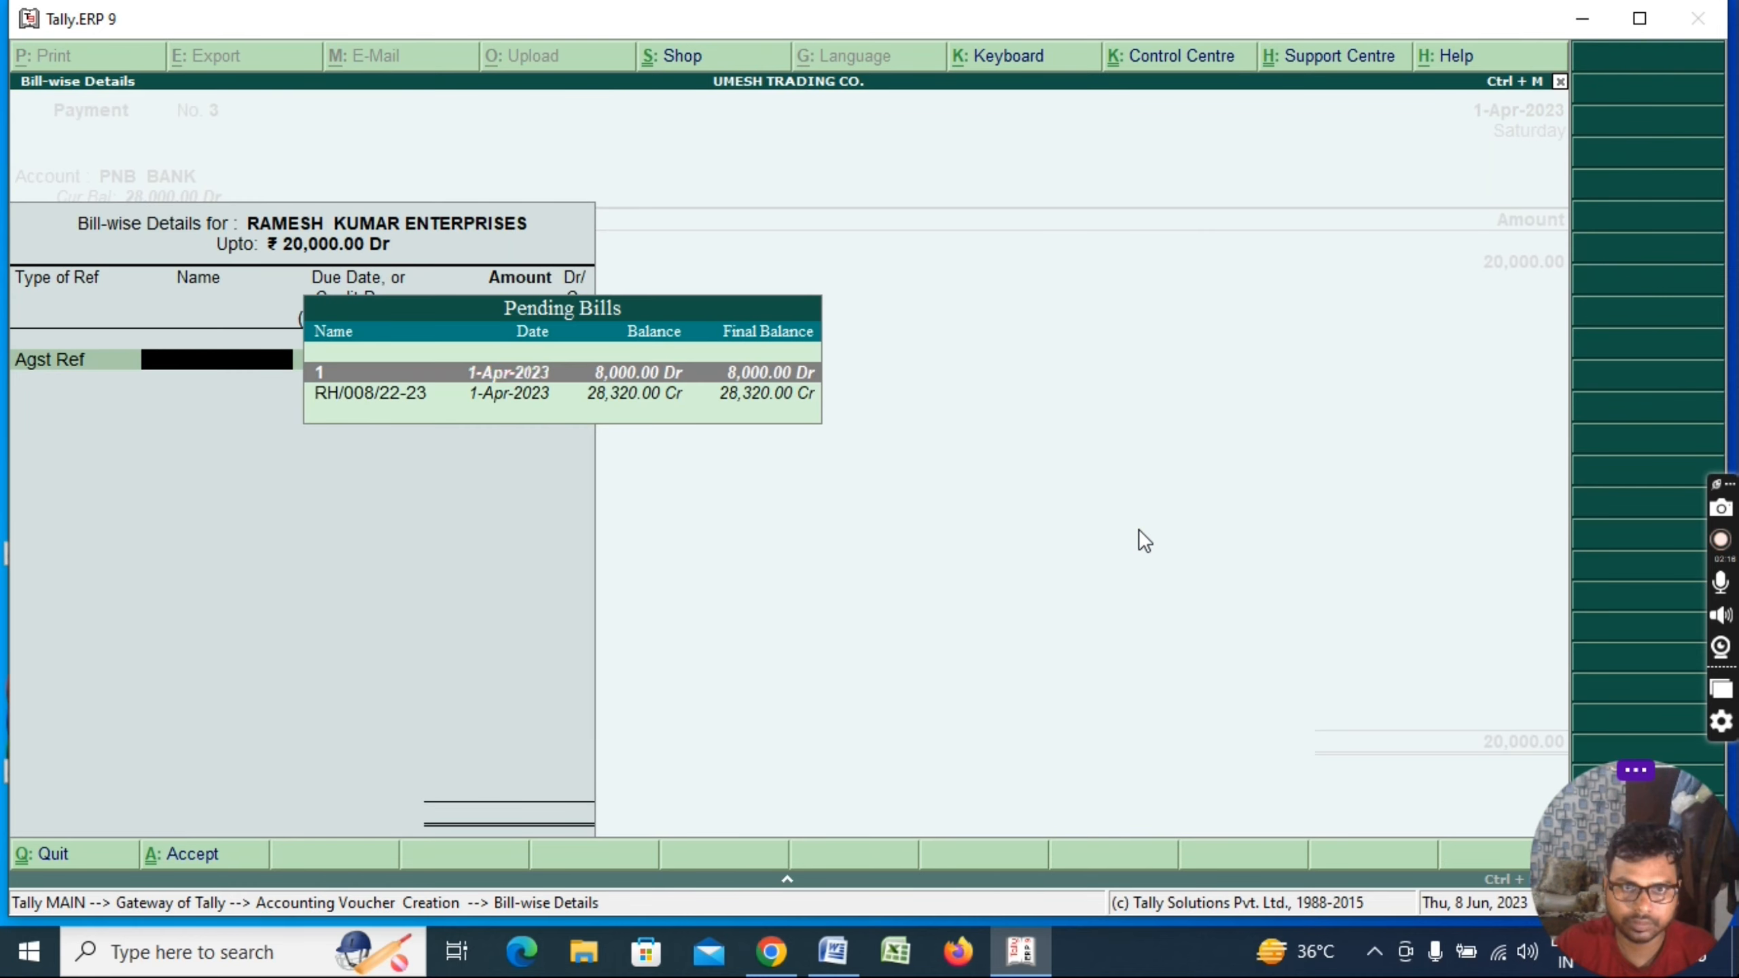
{"action": "key", "text": "Down"}
{"action": "key", "text": "BackSpace"}
{"action": "key", "text": "Down"}
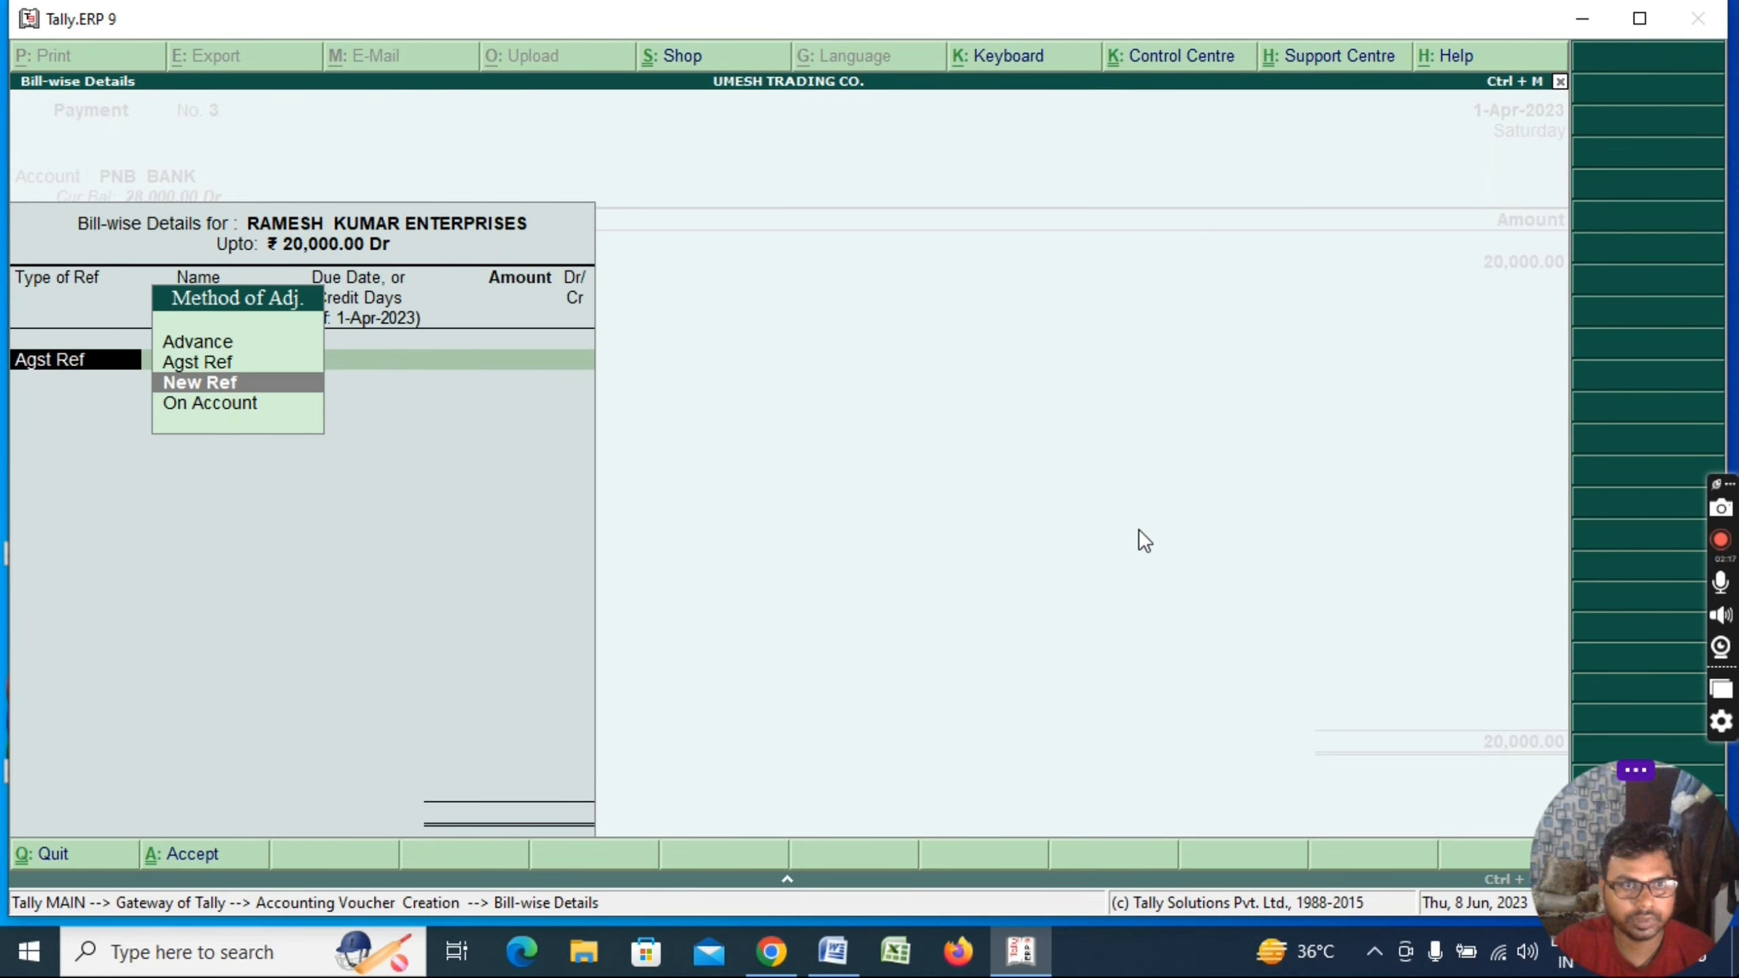
{"action": "key", "text": "Return"}
{"action": "key", "text": "ctrl+a"}
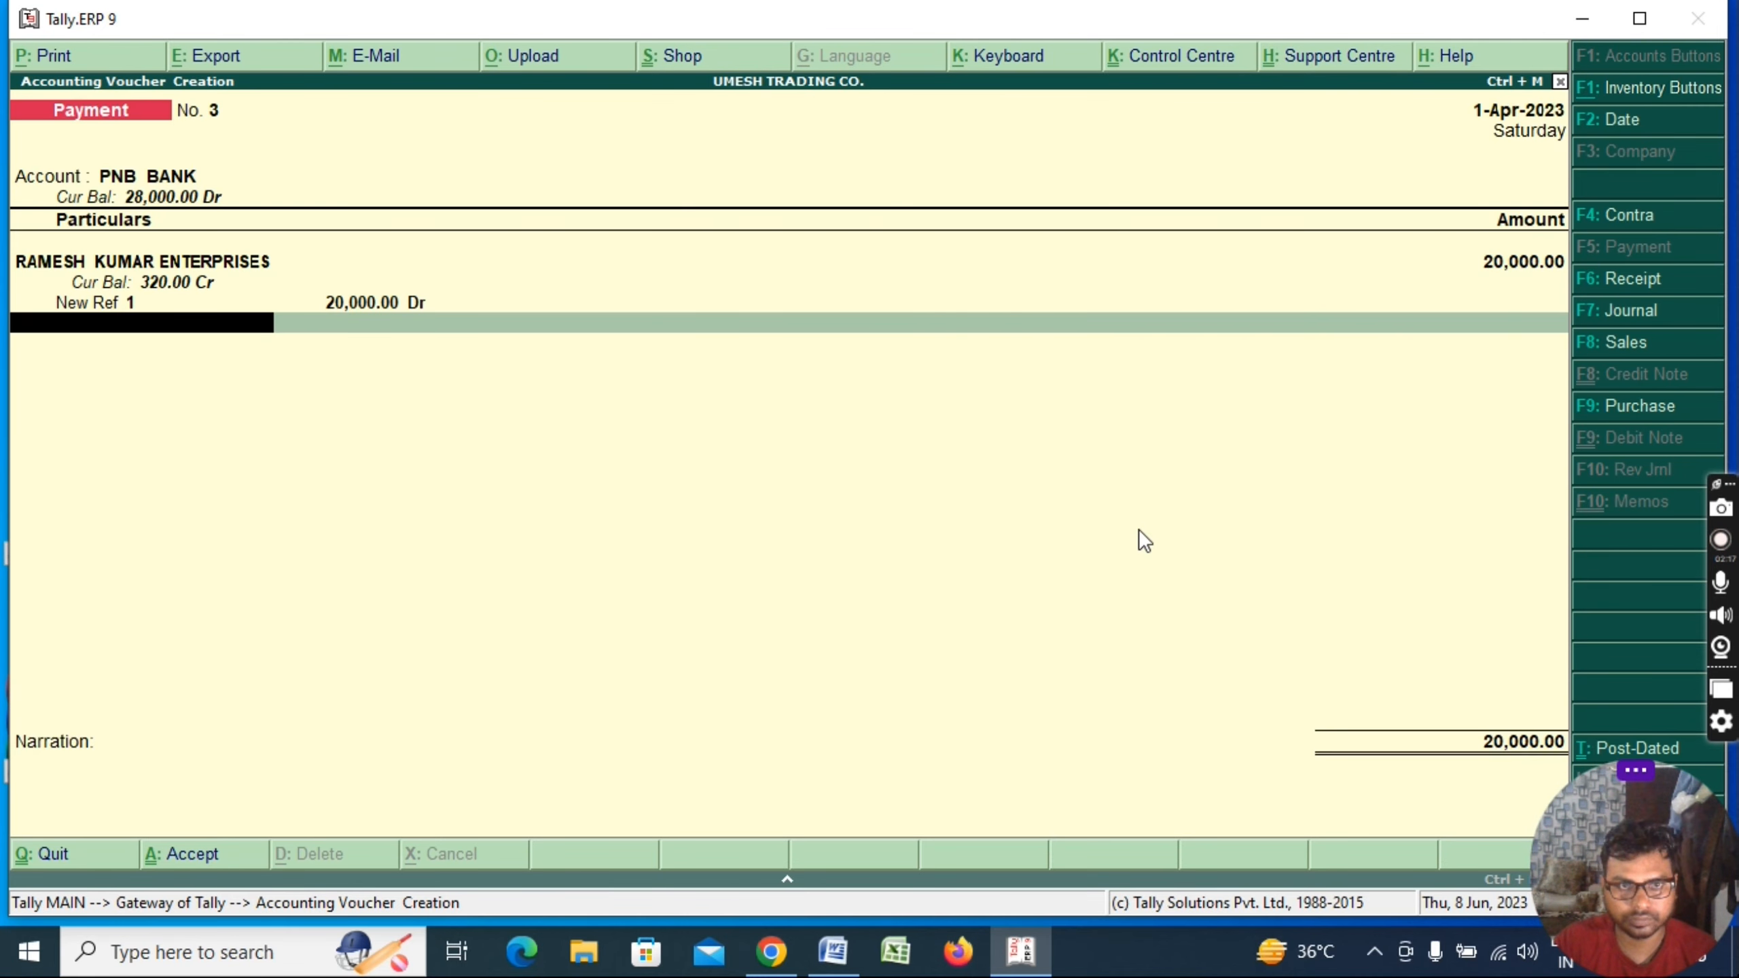
Give the payment cheque number 000001, save Payment No. 3, and return to the Gateway of Tally
{"action": "key", "text": "Return"}
{"action": "key", "text": "Return"}
{"action": "key", "text": "Return"}
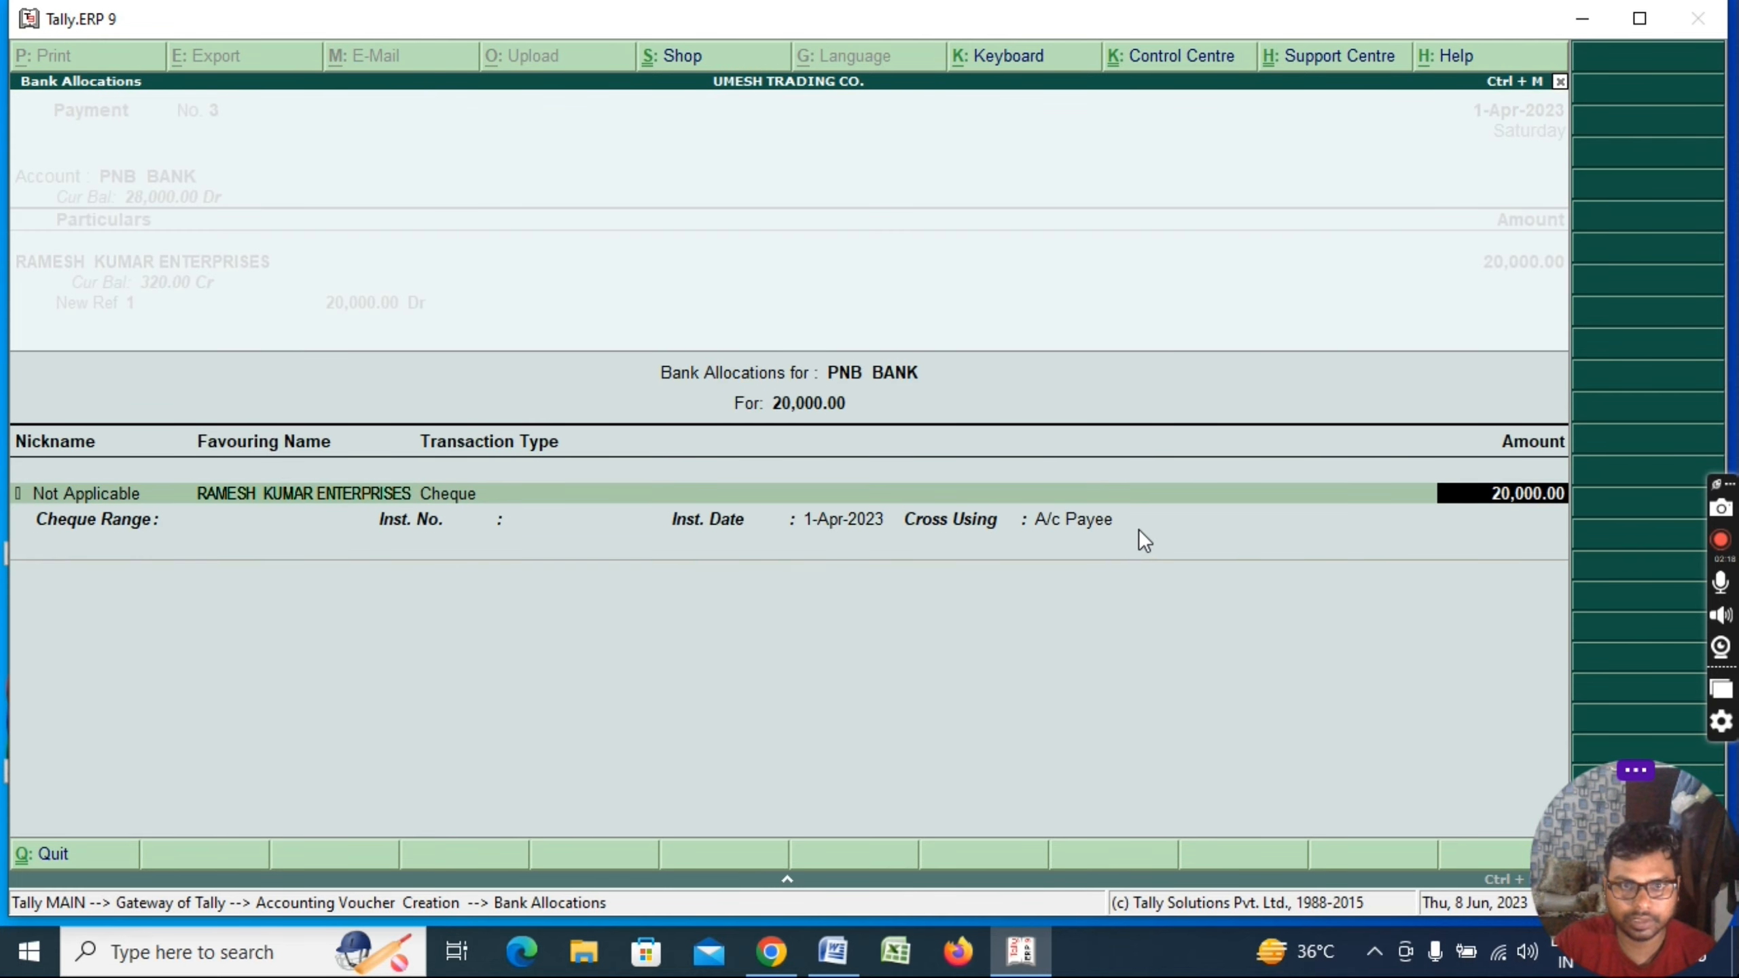
{"action": "key", "text": "BackSpace"}
{"action": "key", "text": "Return"}
{"action": "key", "text": "Return"}
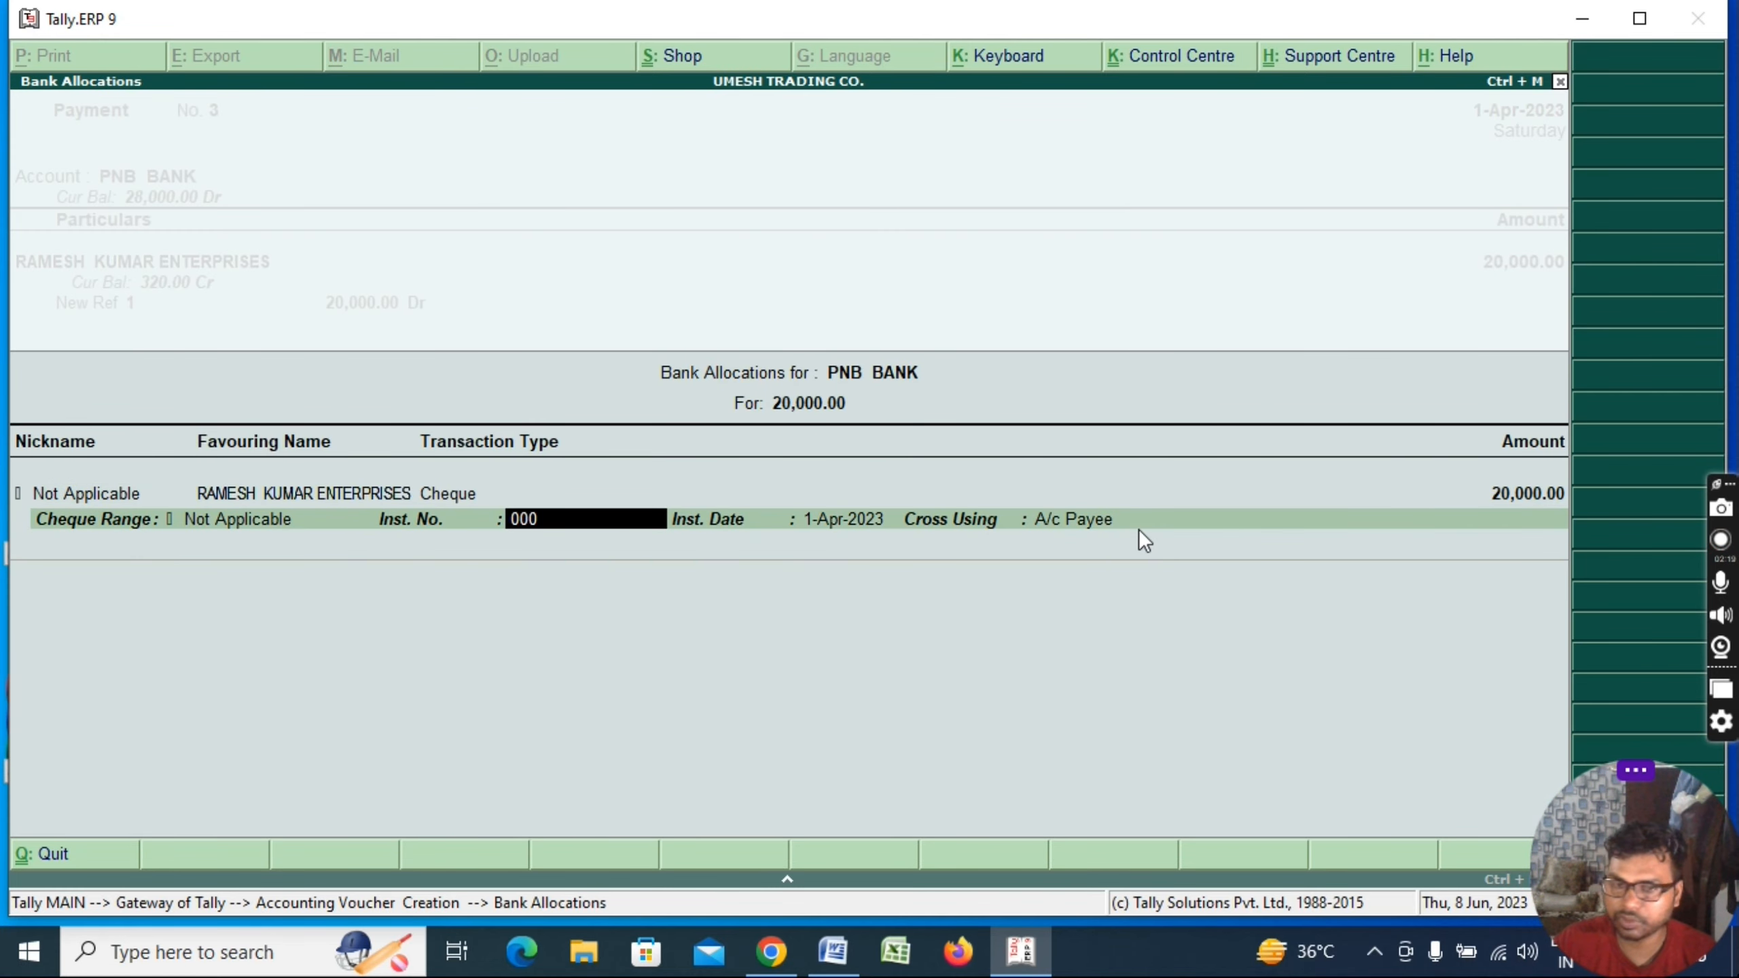
{"action": "type", "text": "000001"}
{"action": "key", "text": "Return"}
{"action": "key", "text": "Return"}
{"action": "key", "text": "Return"}
{"action": "key", "text": "Return"}
{"action": "key", "text": "Return"}
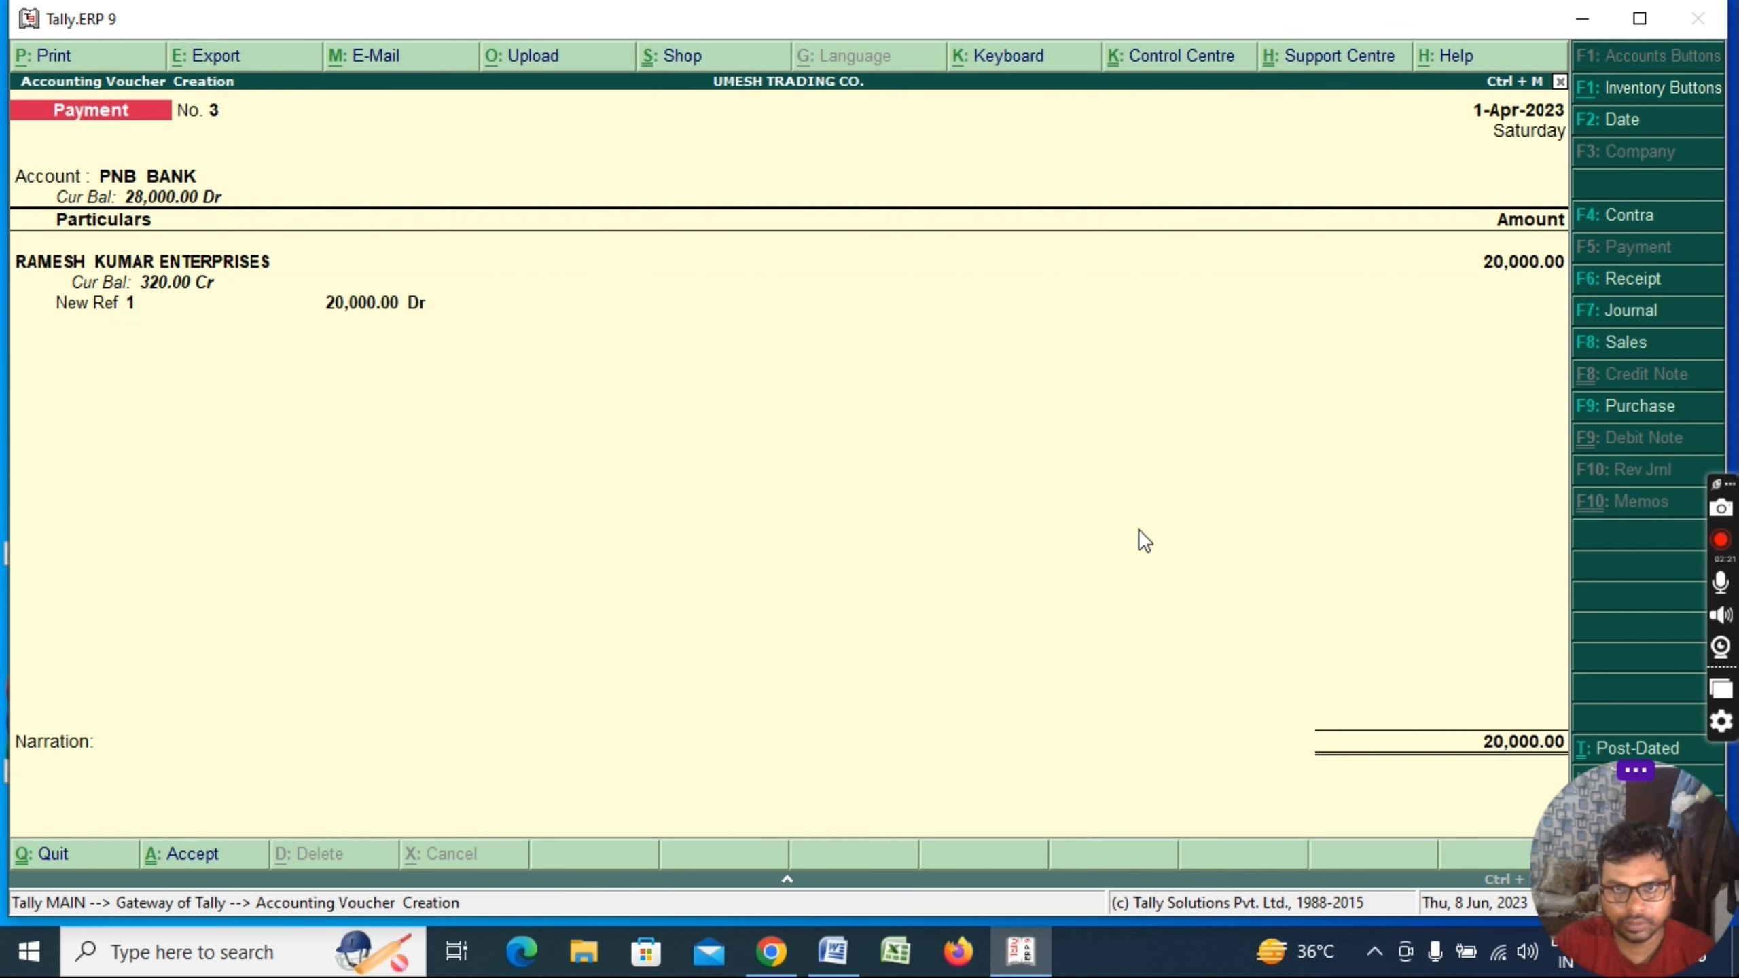
{"action": "key", "text": "Escape"}
{"action": "key", "text": "Return"}
{"action": "key", "text": "d"}
{"action": "key", "text": "d"}
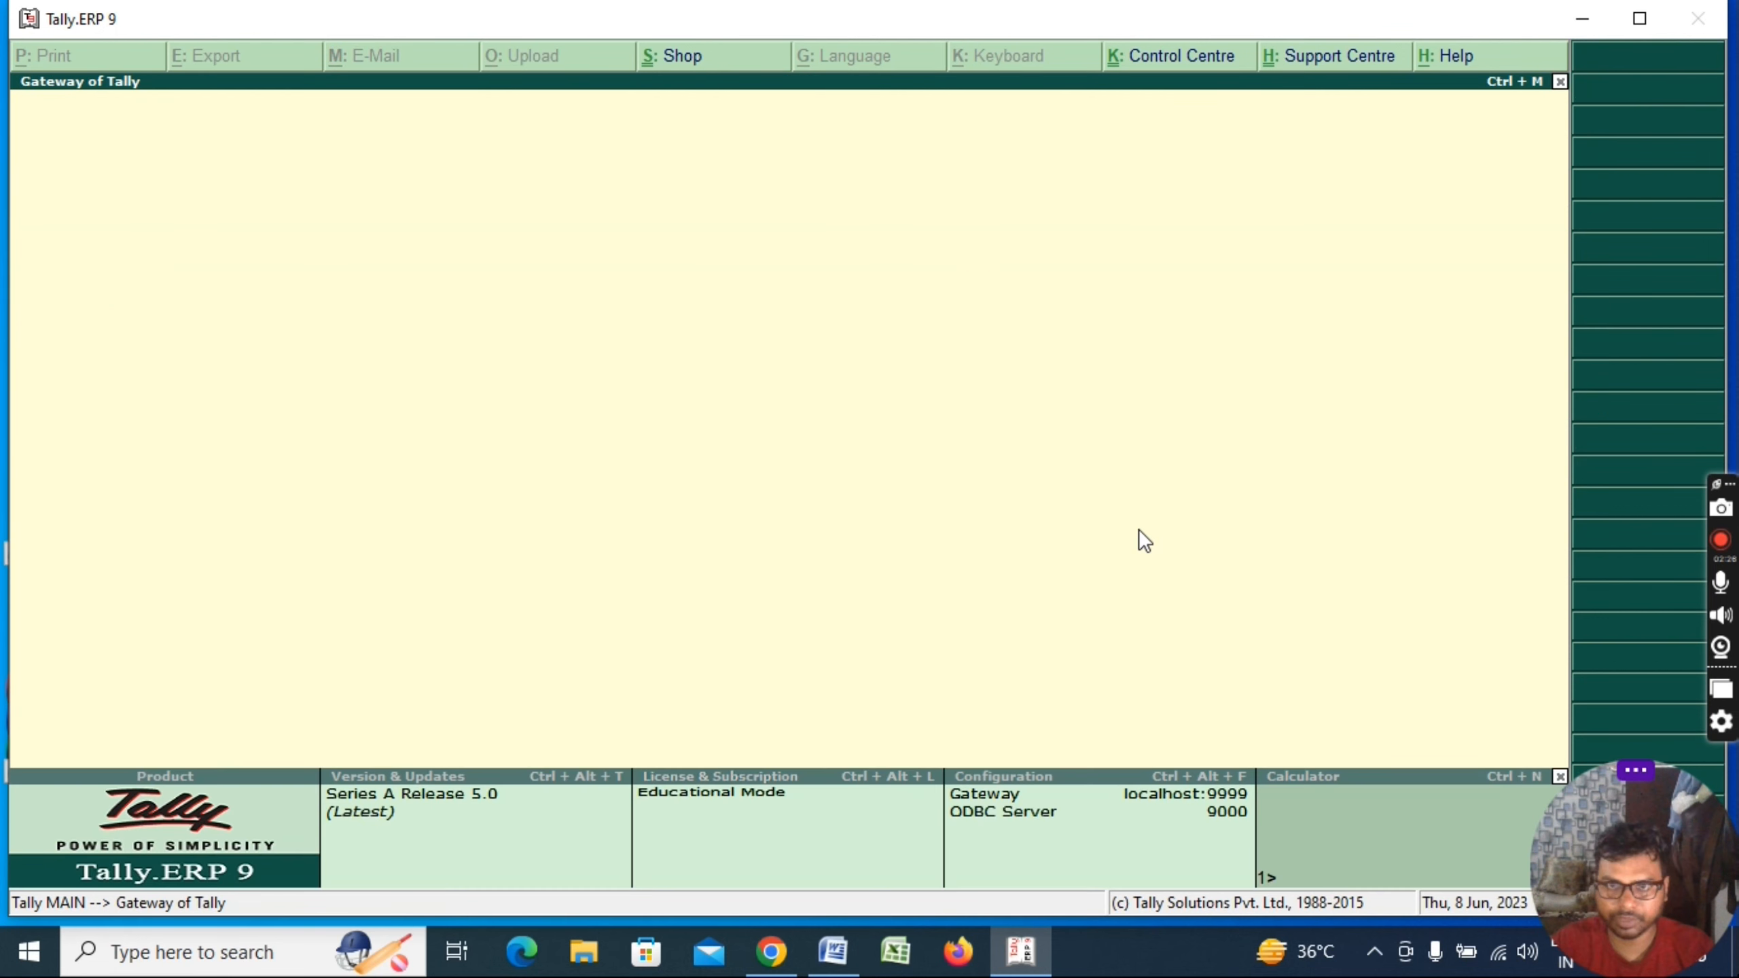
Drill from the Balance Sheet into PNB BANK's ledger vouchers and open its bank reconciliation
{"action": "key", "text": "b"}
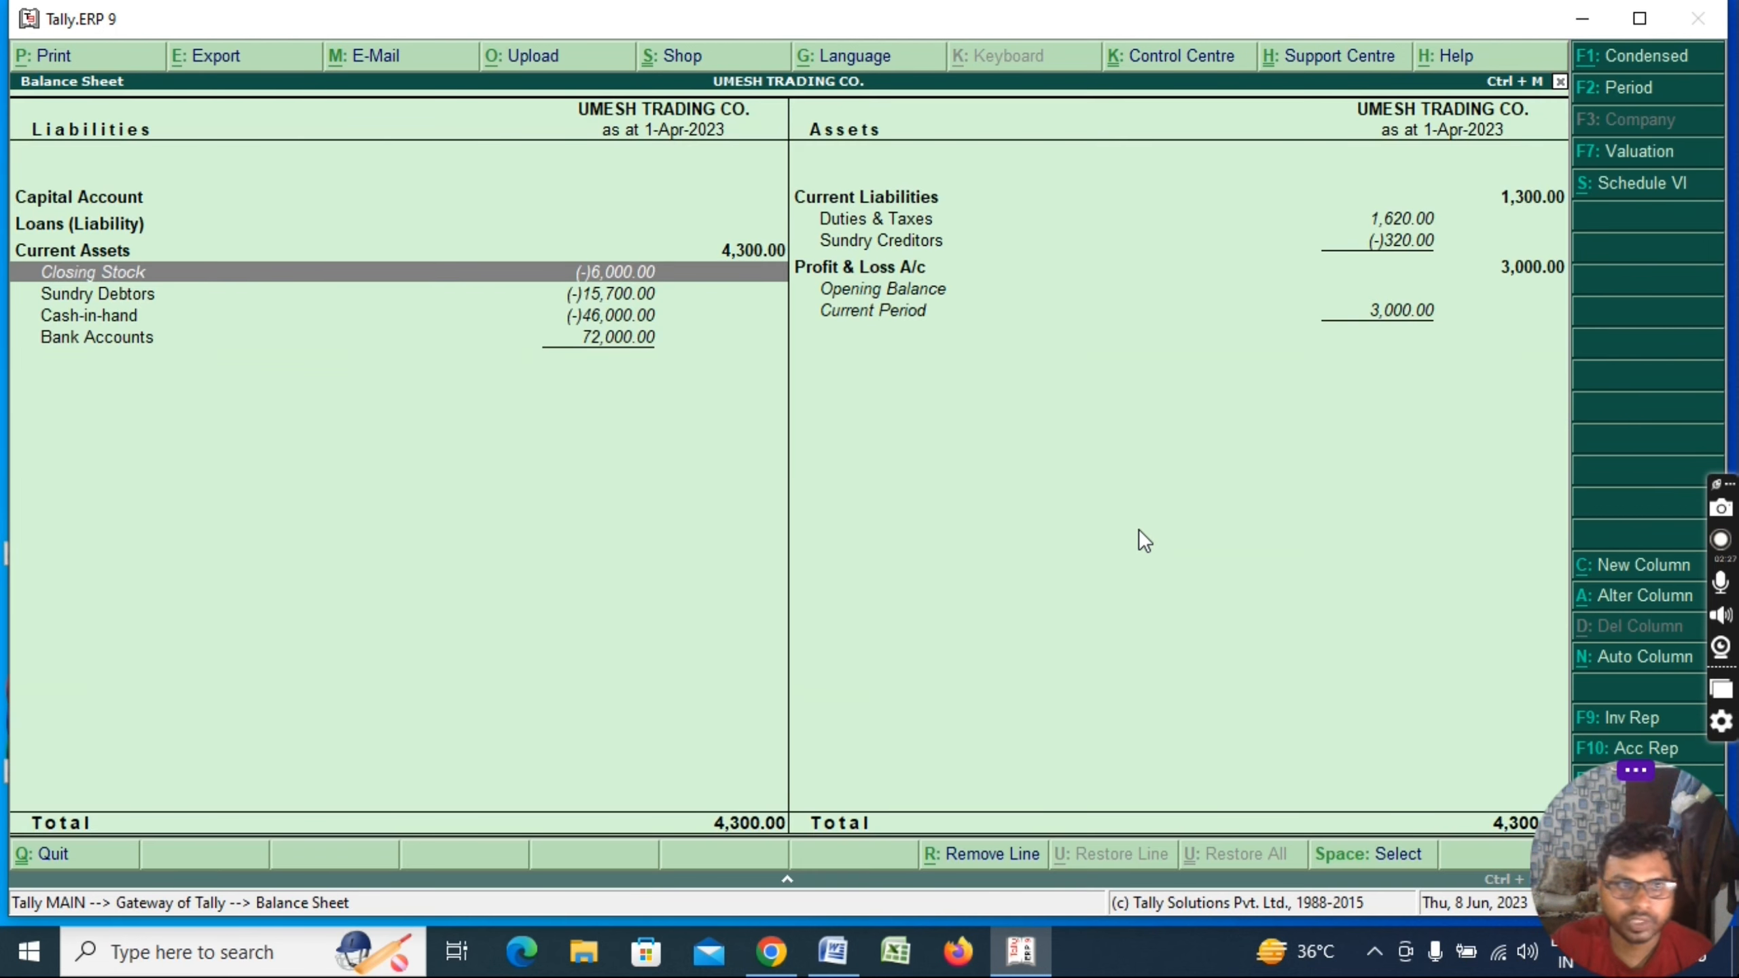
{"action": "key", "text": "Down"}
{"action": "key", "text": "Down"}
{"action": "key", "text": "Down"}
{"action": "key", "text": "Return"}
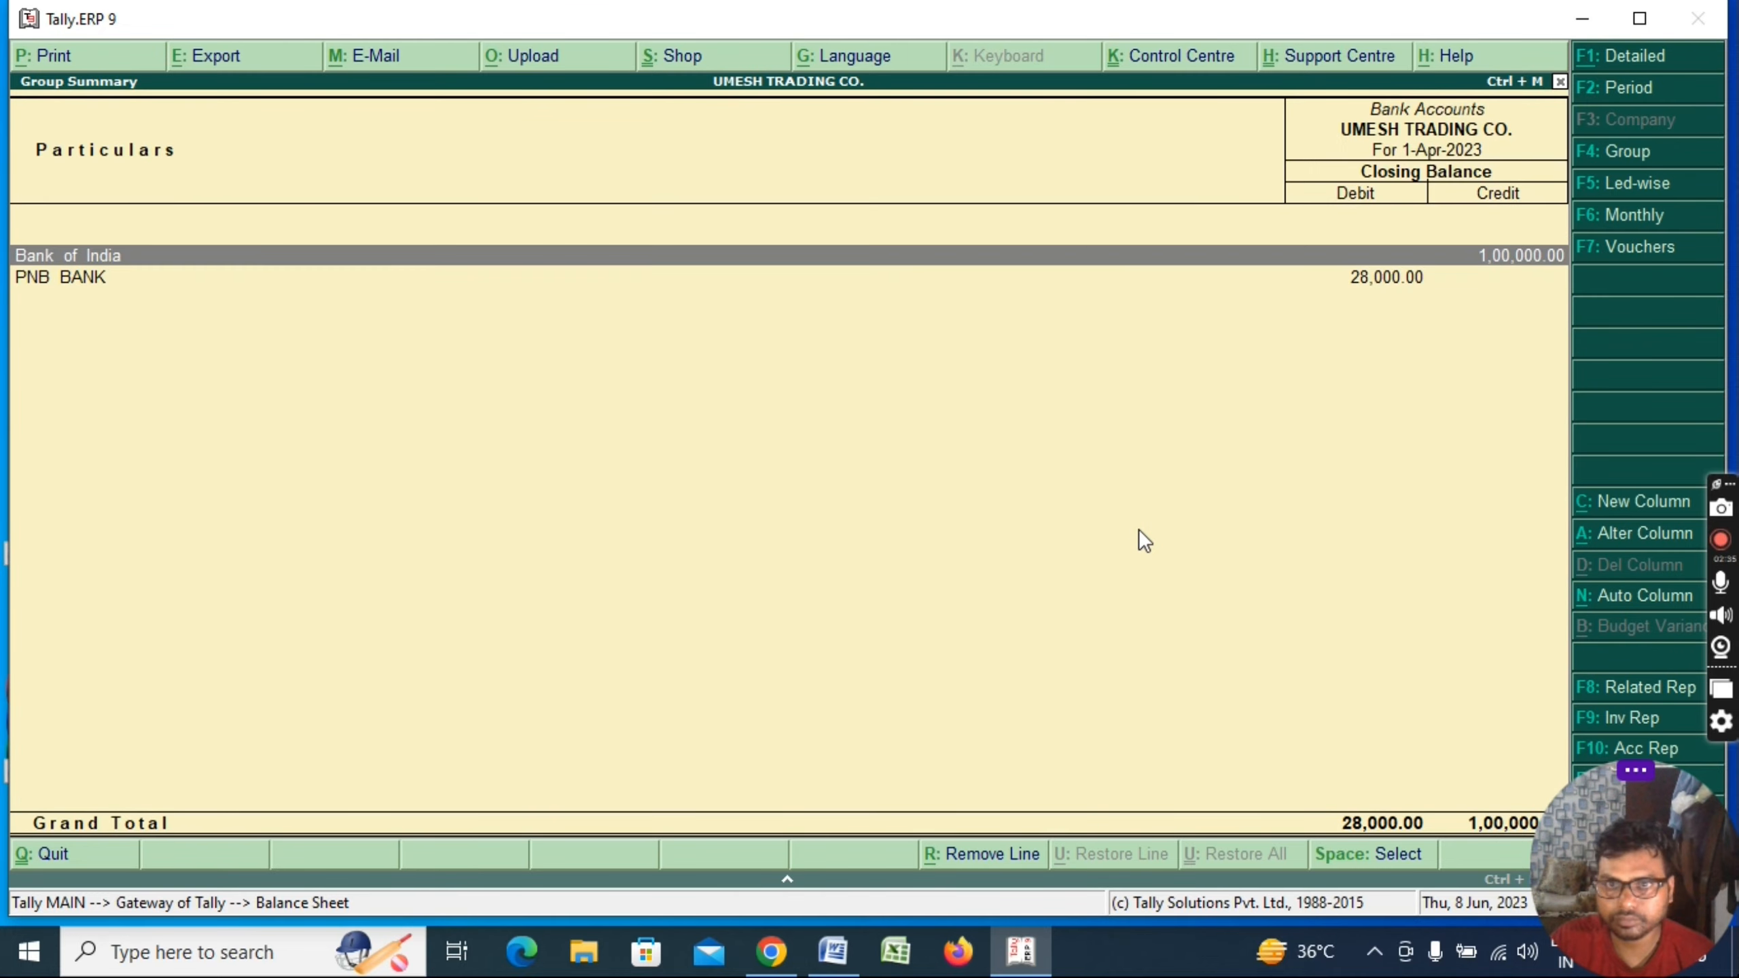
{"action": "key", "text": "Down"}
{"action": "key", "text": "Return"}
{"action": "key", "text": "Return"}
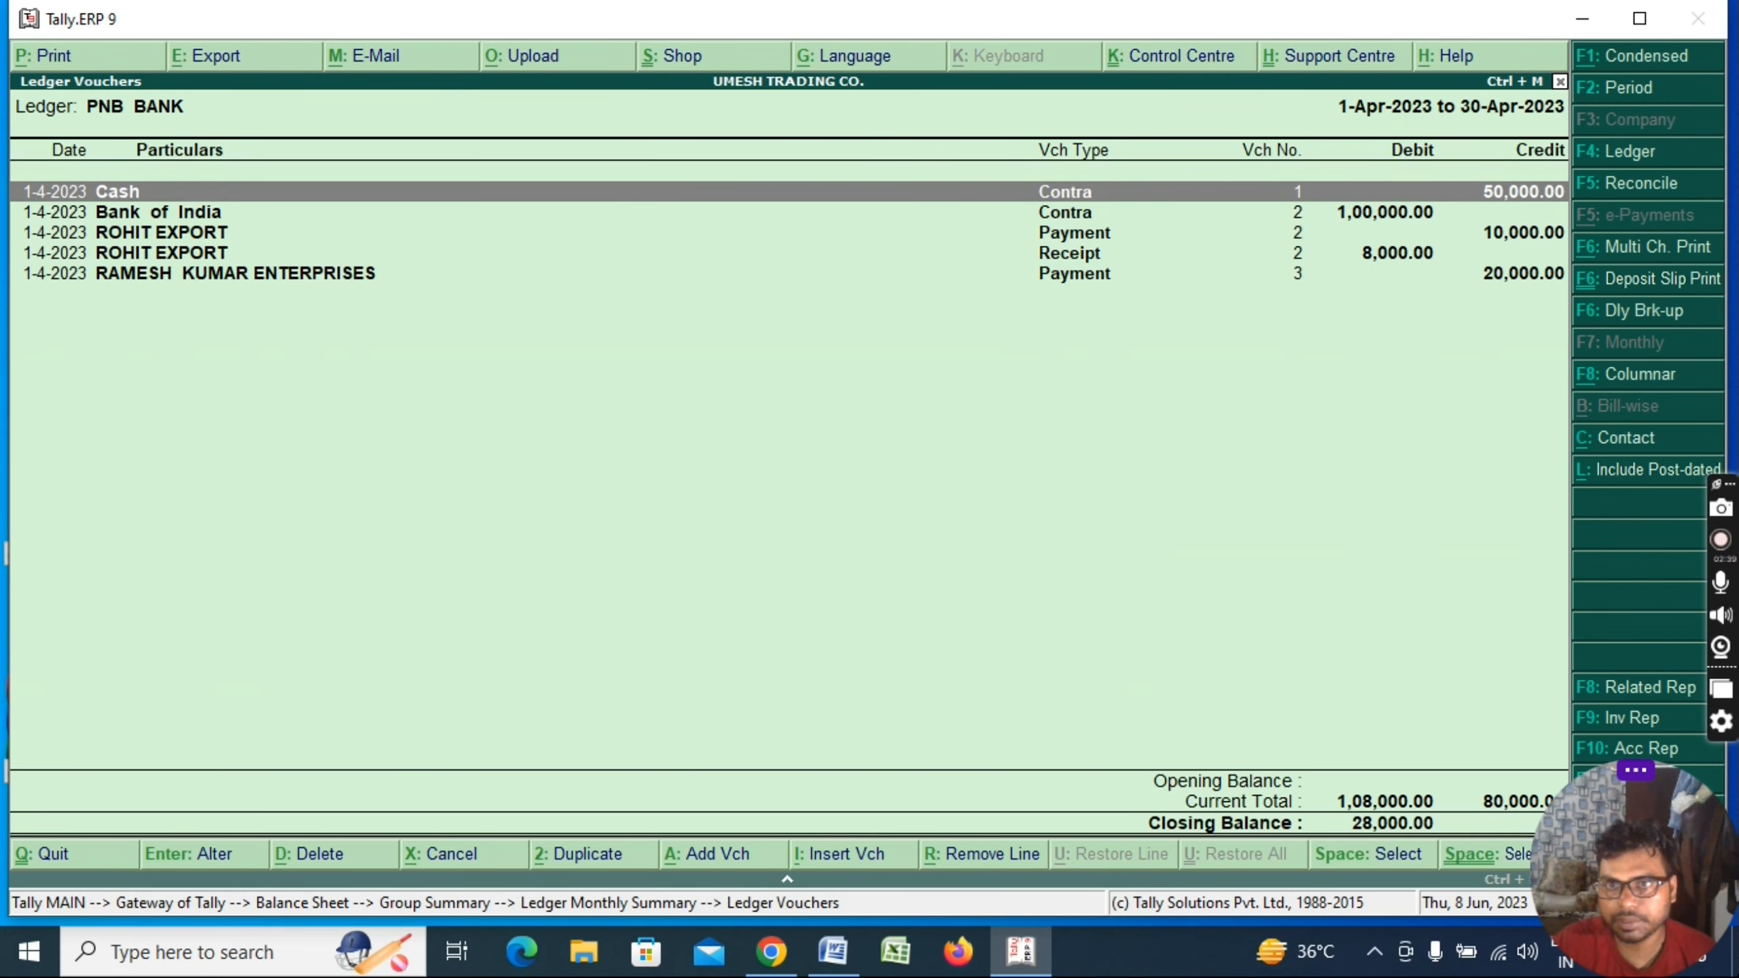
{"action": "left_click", "coordinate": [1639, 19]}
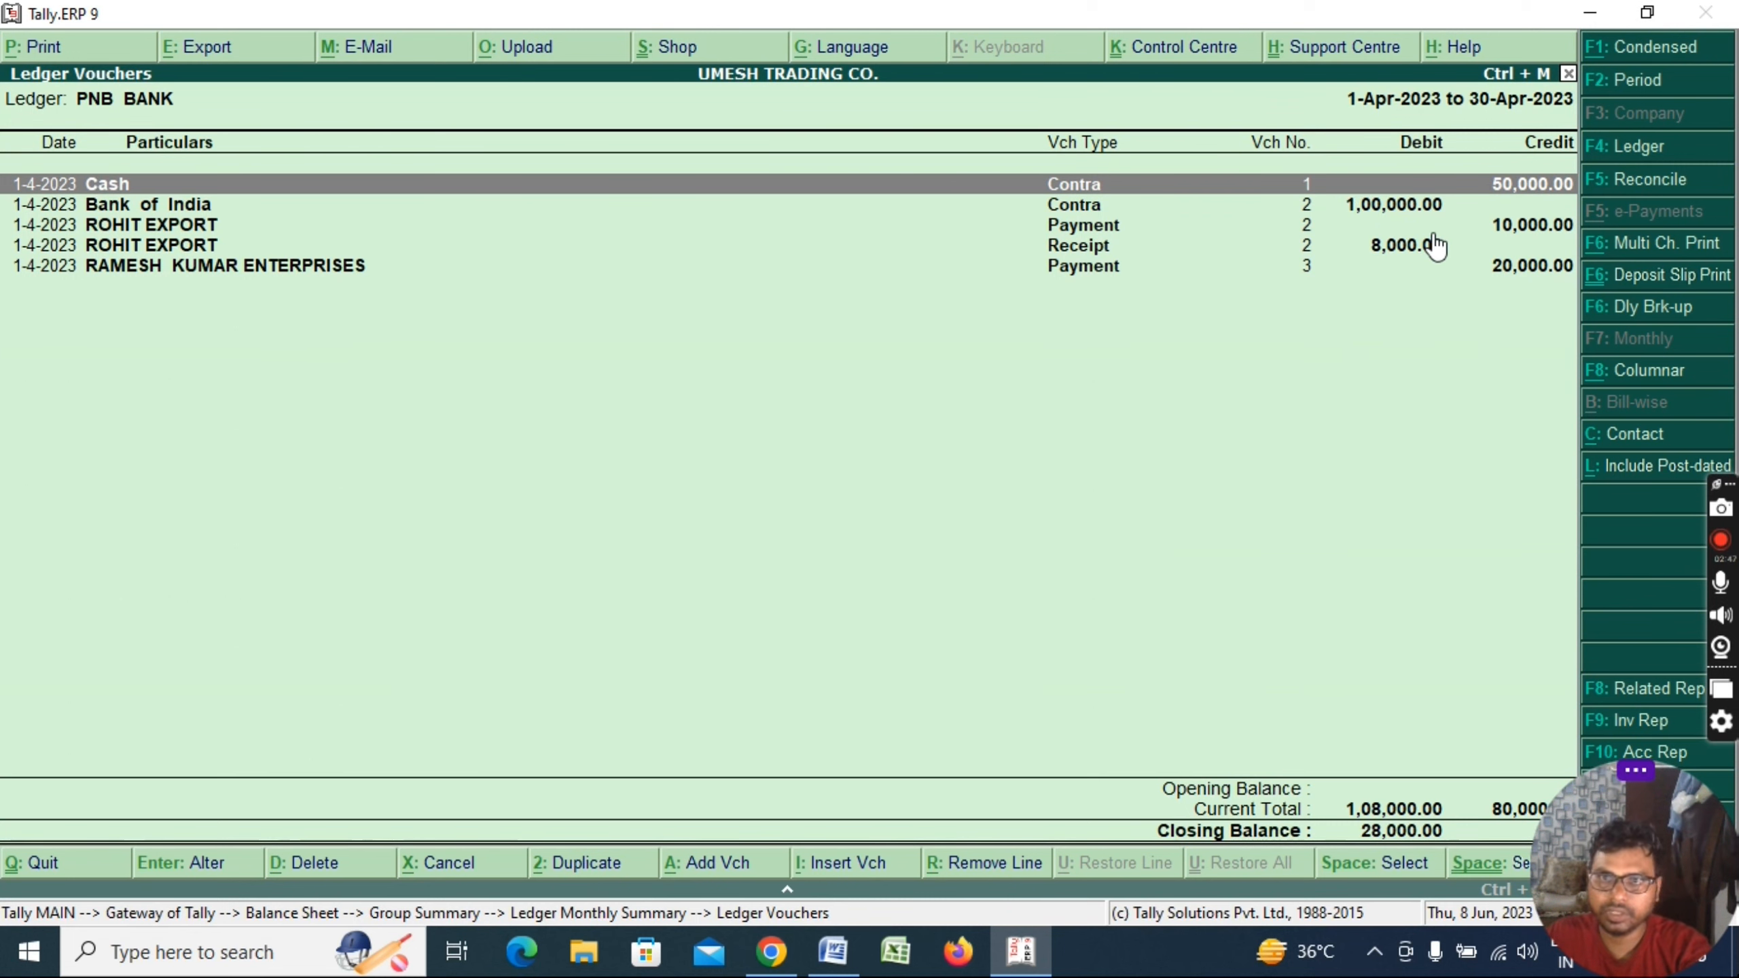
{"action": "key", "text": "F5"}
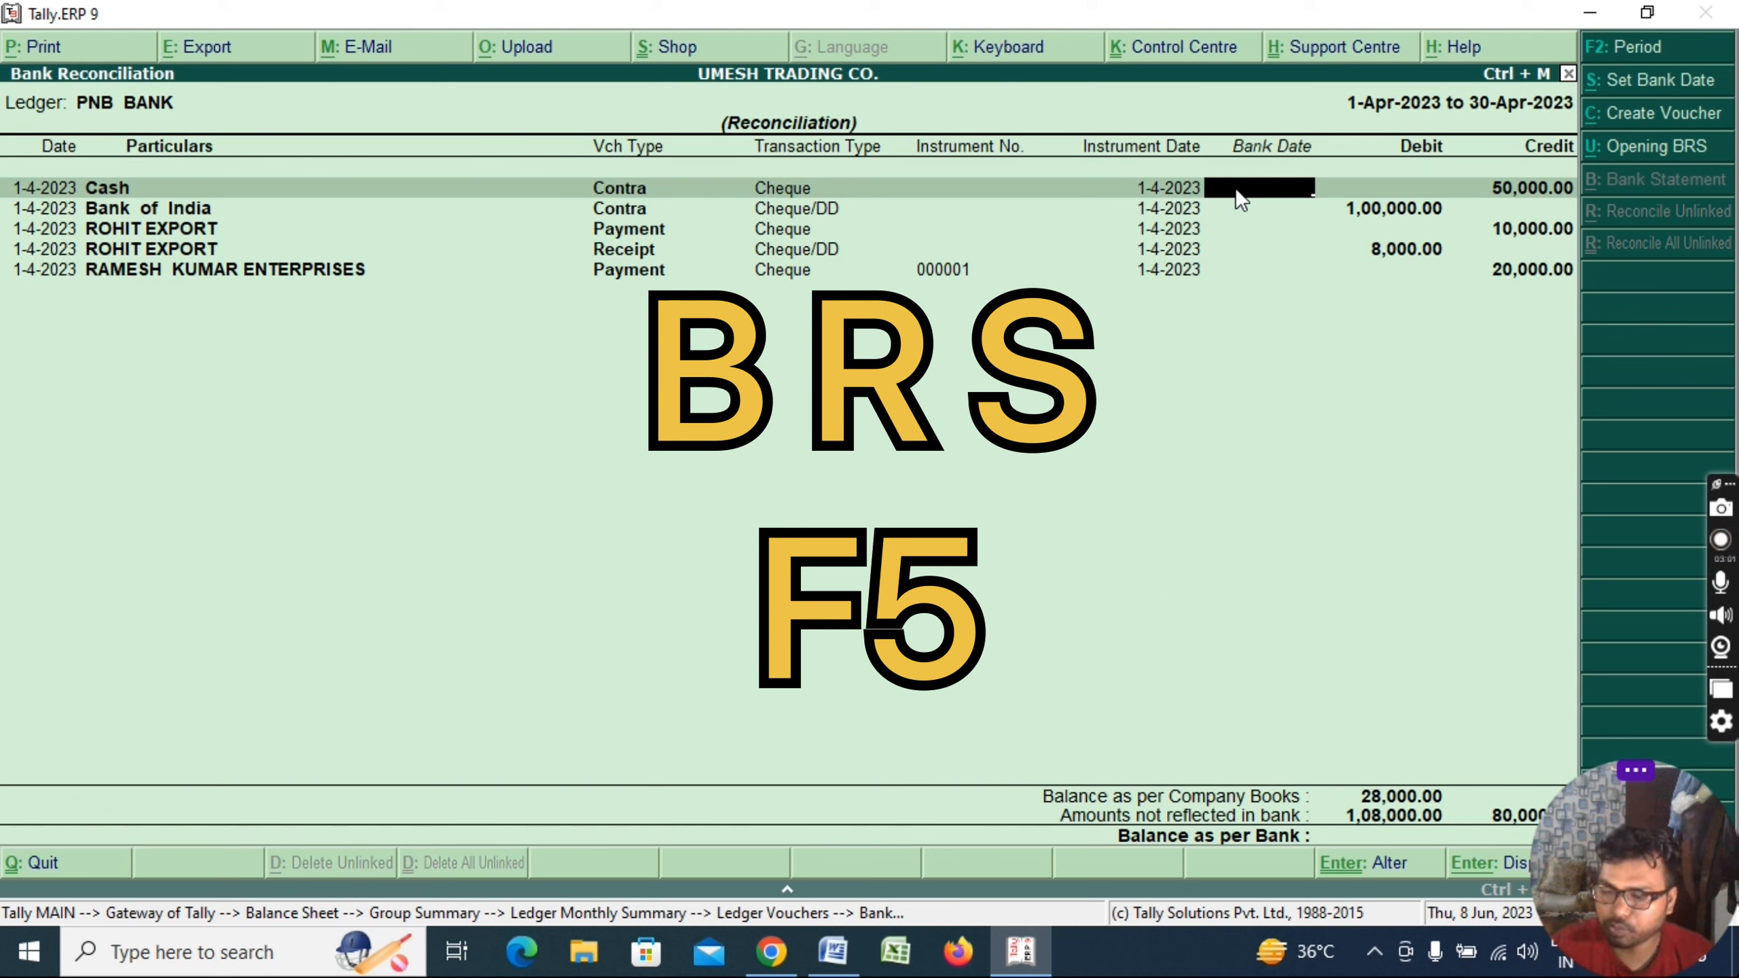
Give the Cash and Bank of India entries bank date 1-4-2023 and save the reconciliation
{"action": "type", "text": "10"}
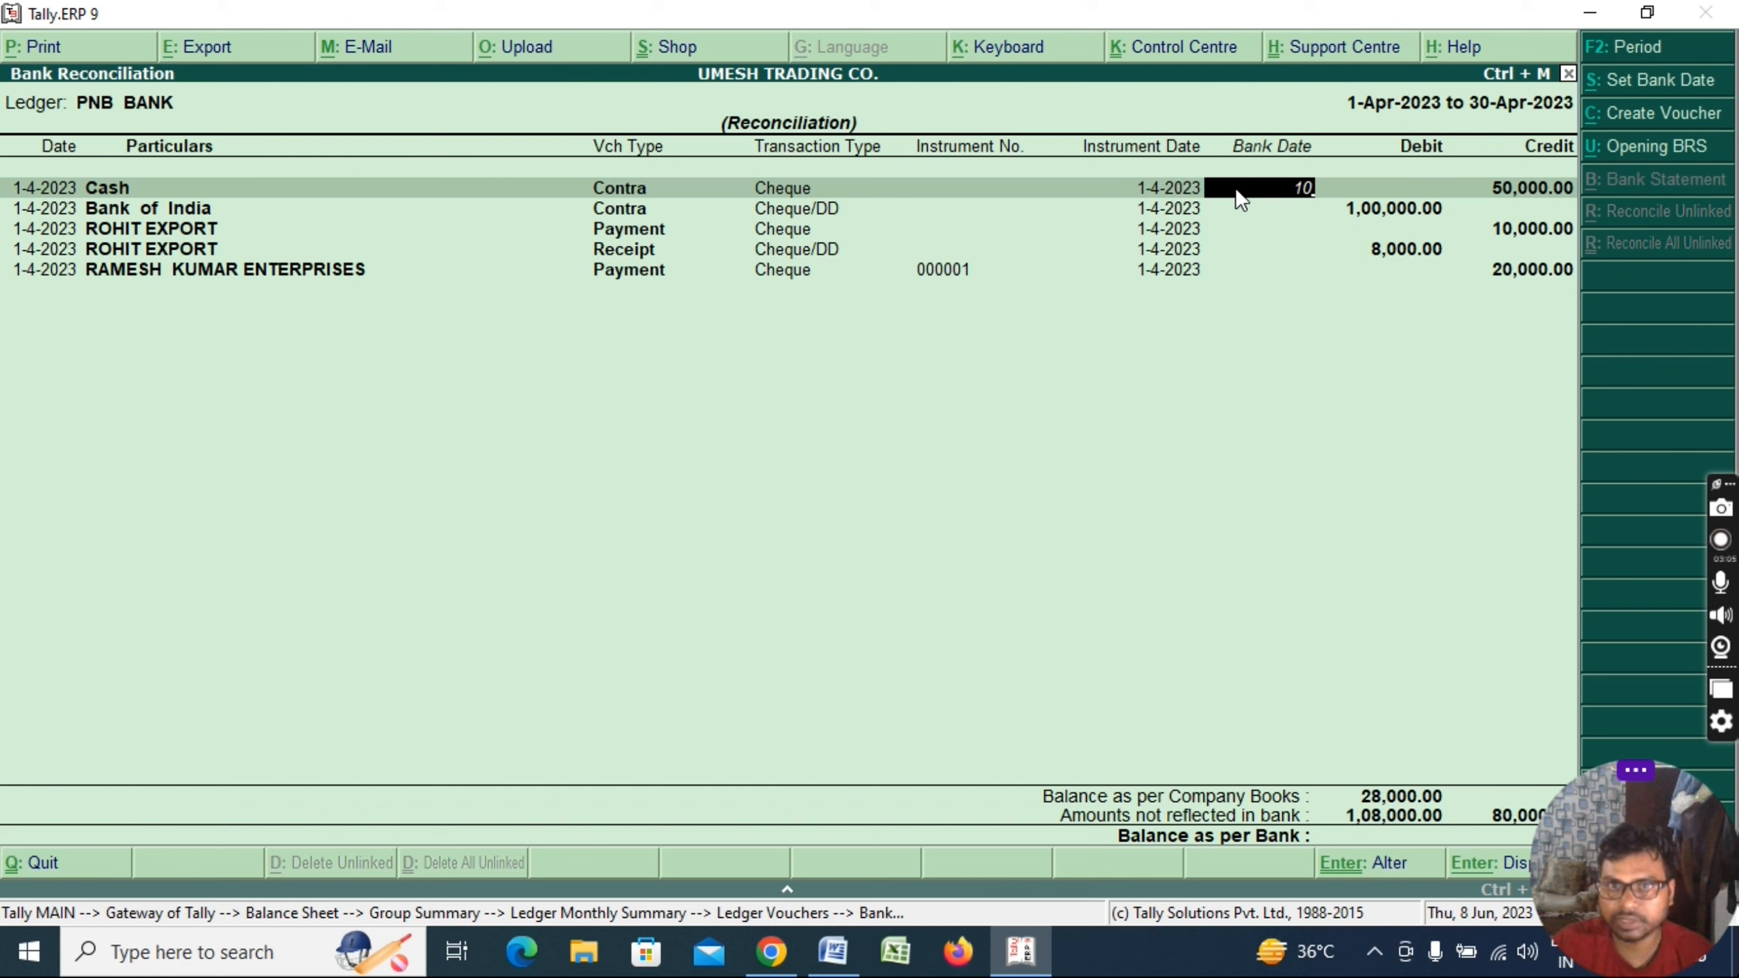
{"action": "key", "text": "BackSpace"}
{"action": "key", "text": "BackSpace"}
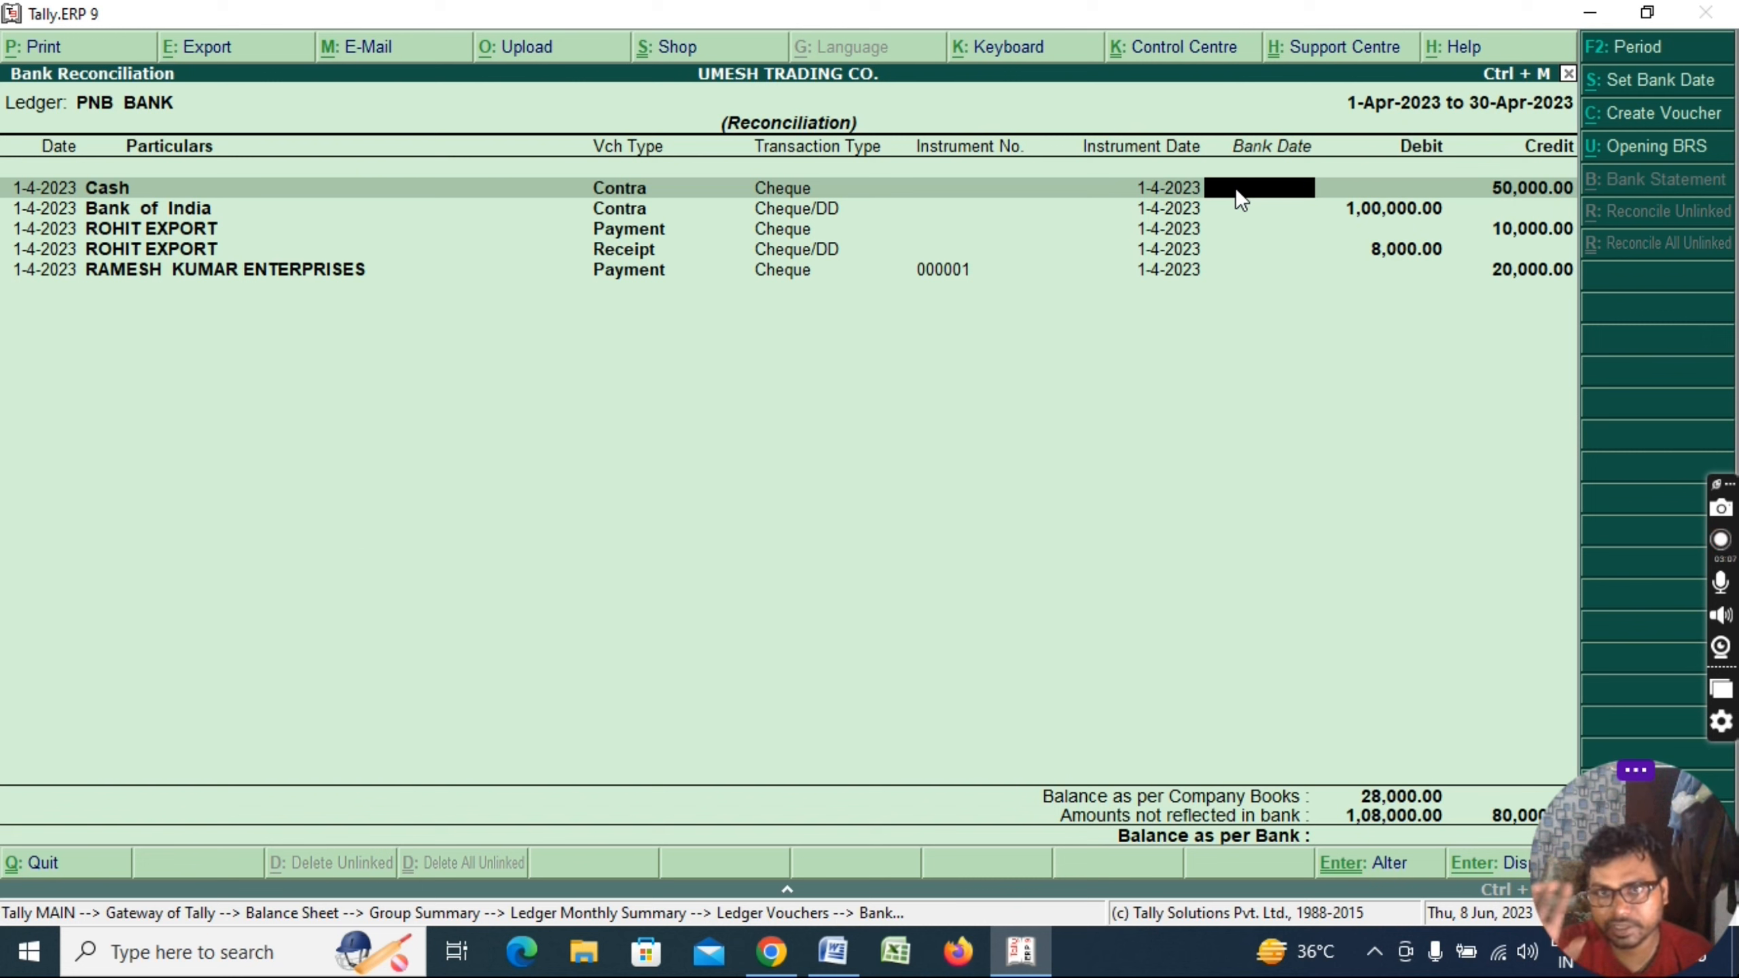
{"action": "type", "text": "1"}
{"action": "key", "text": "Return"}
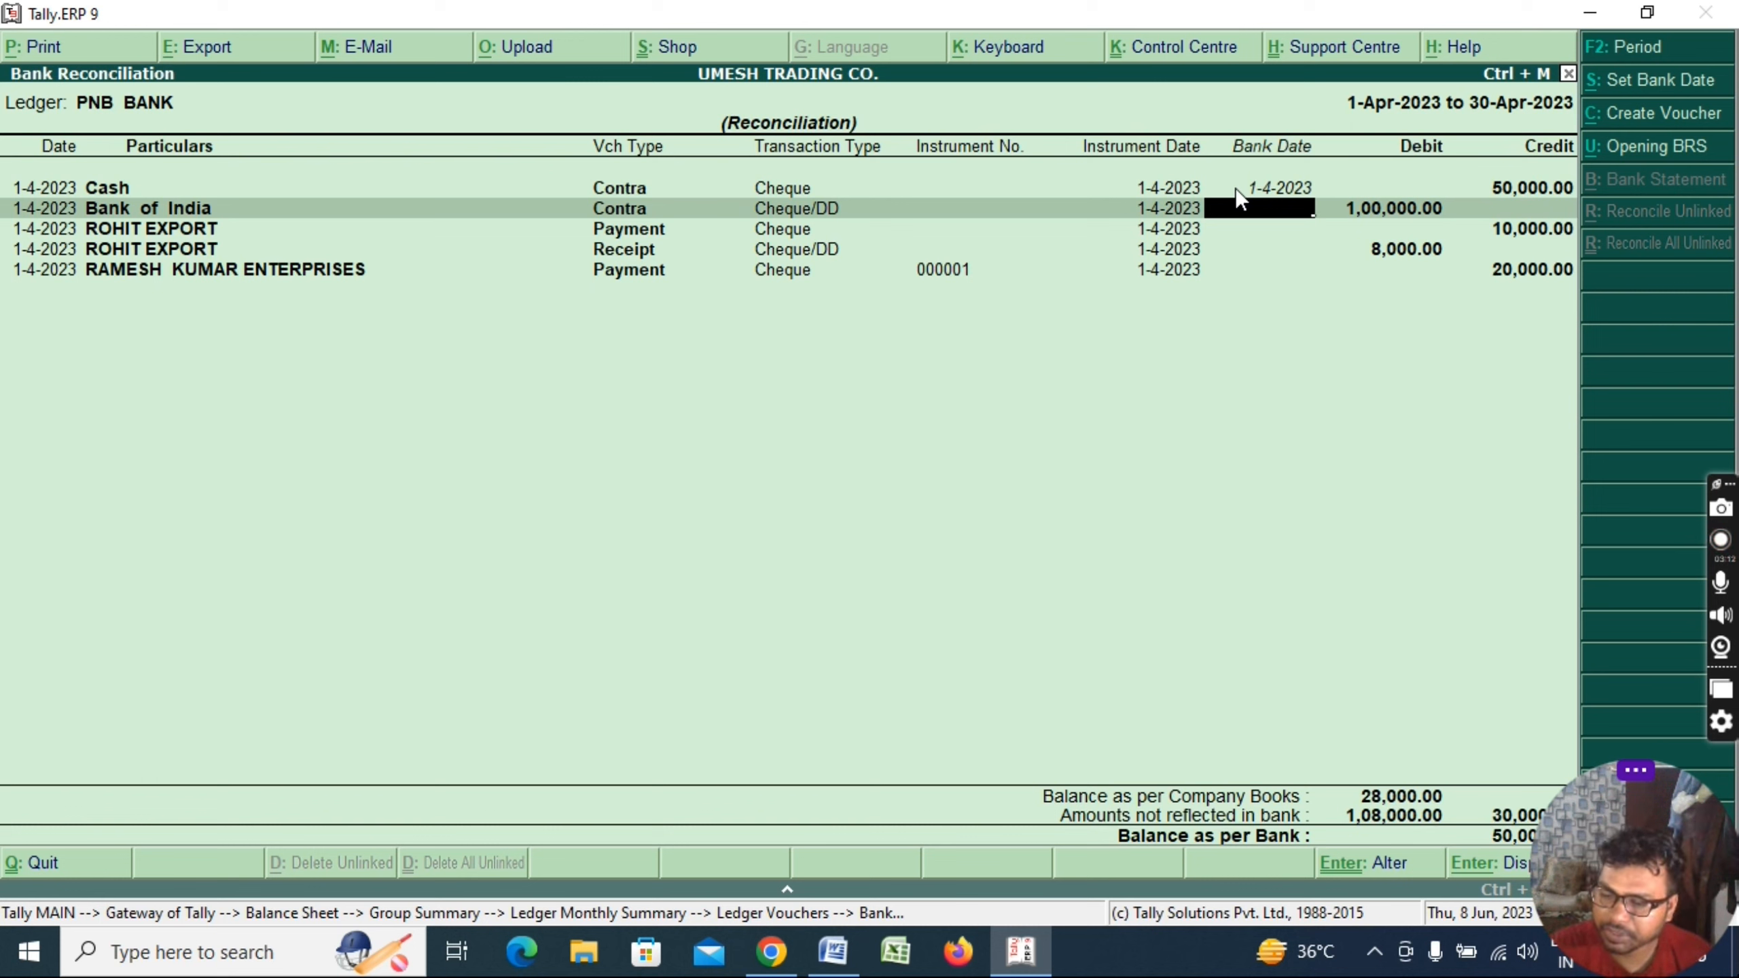
{"action": "type", "text": "1"}
{"action": "key", "text": "Return"}
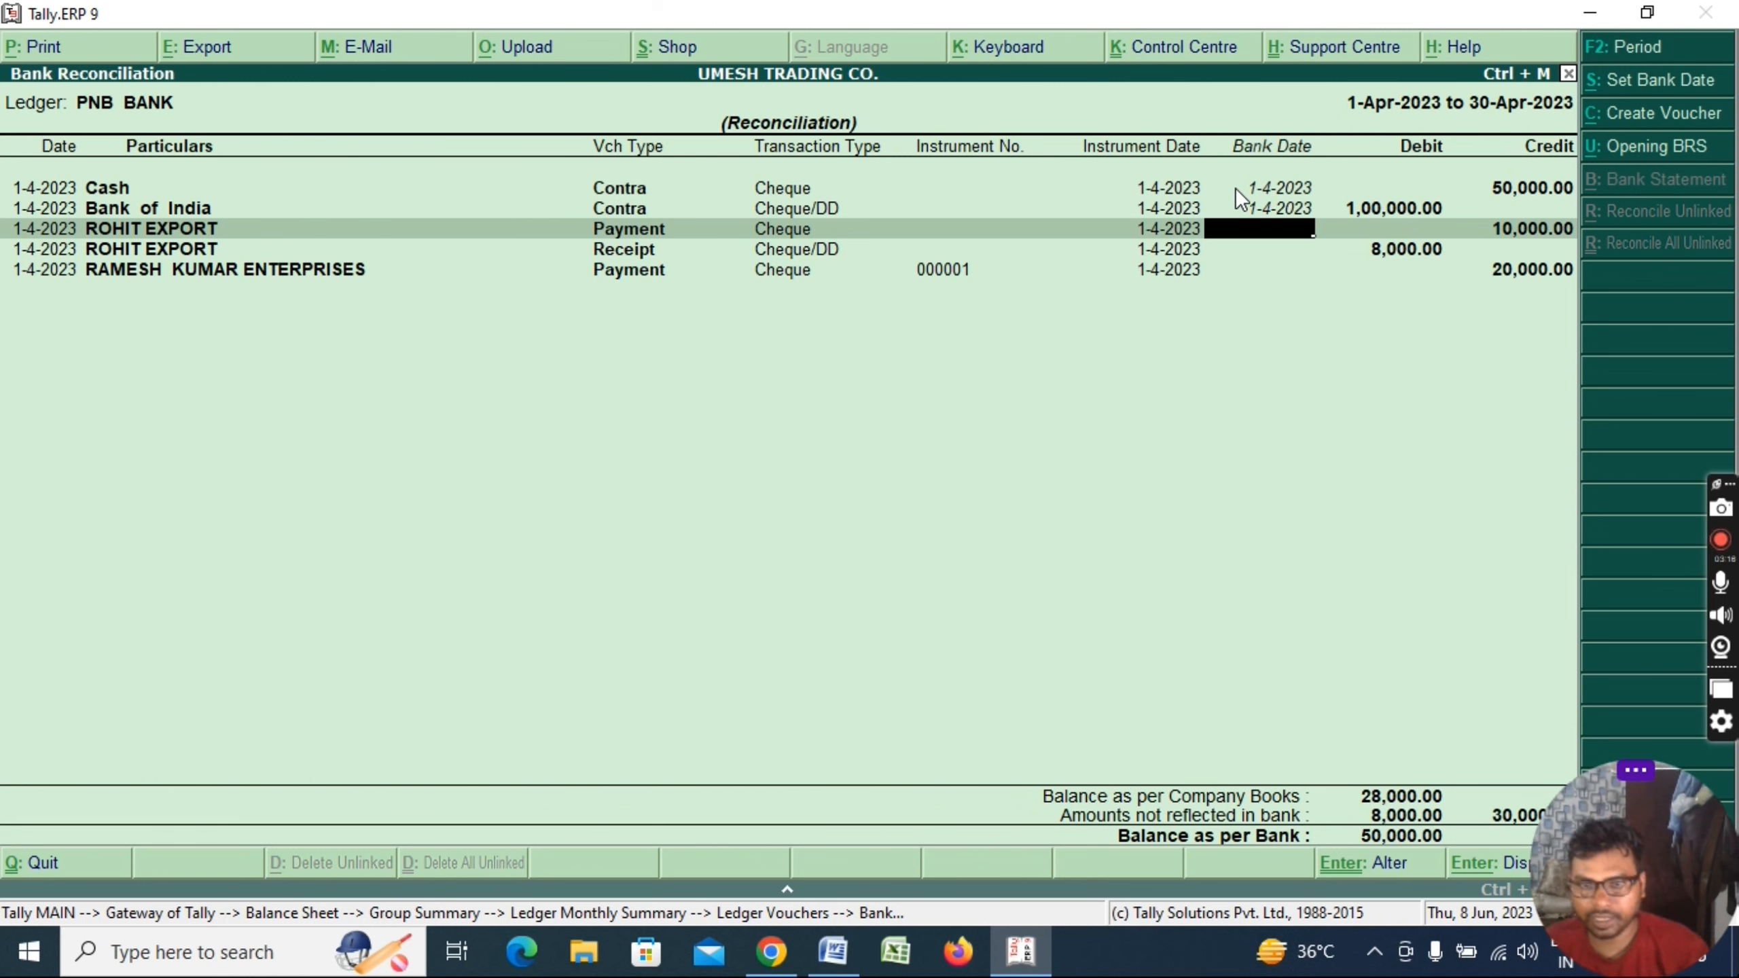
{"action": "key", "text": "Return"}
{"action": "key", "text": "Return"}
{"action": "key", "text": "Return"}
{"action": "key", "text": "Return"}
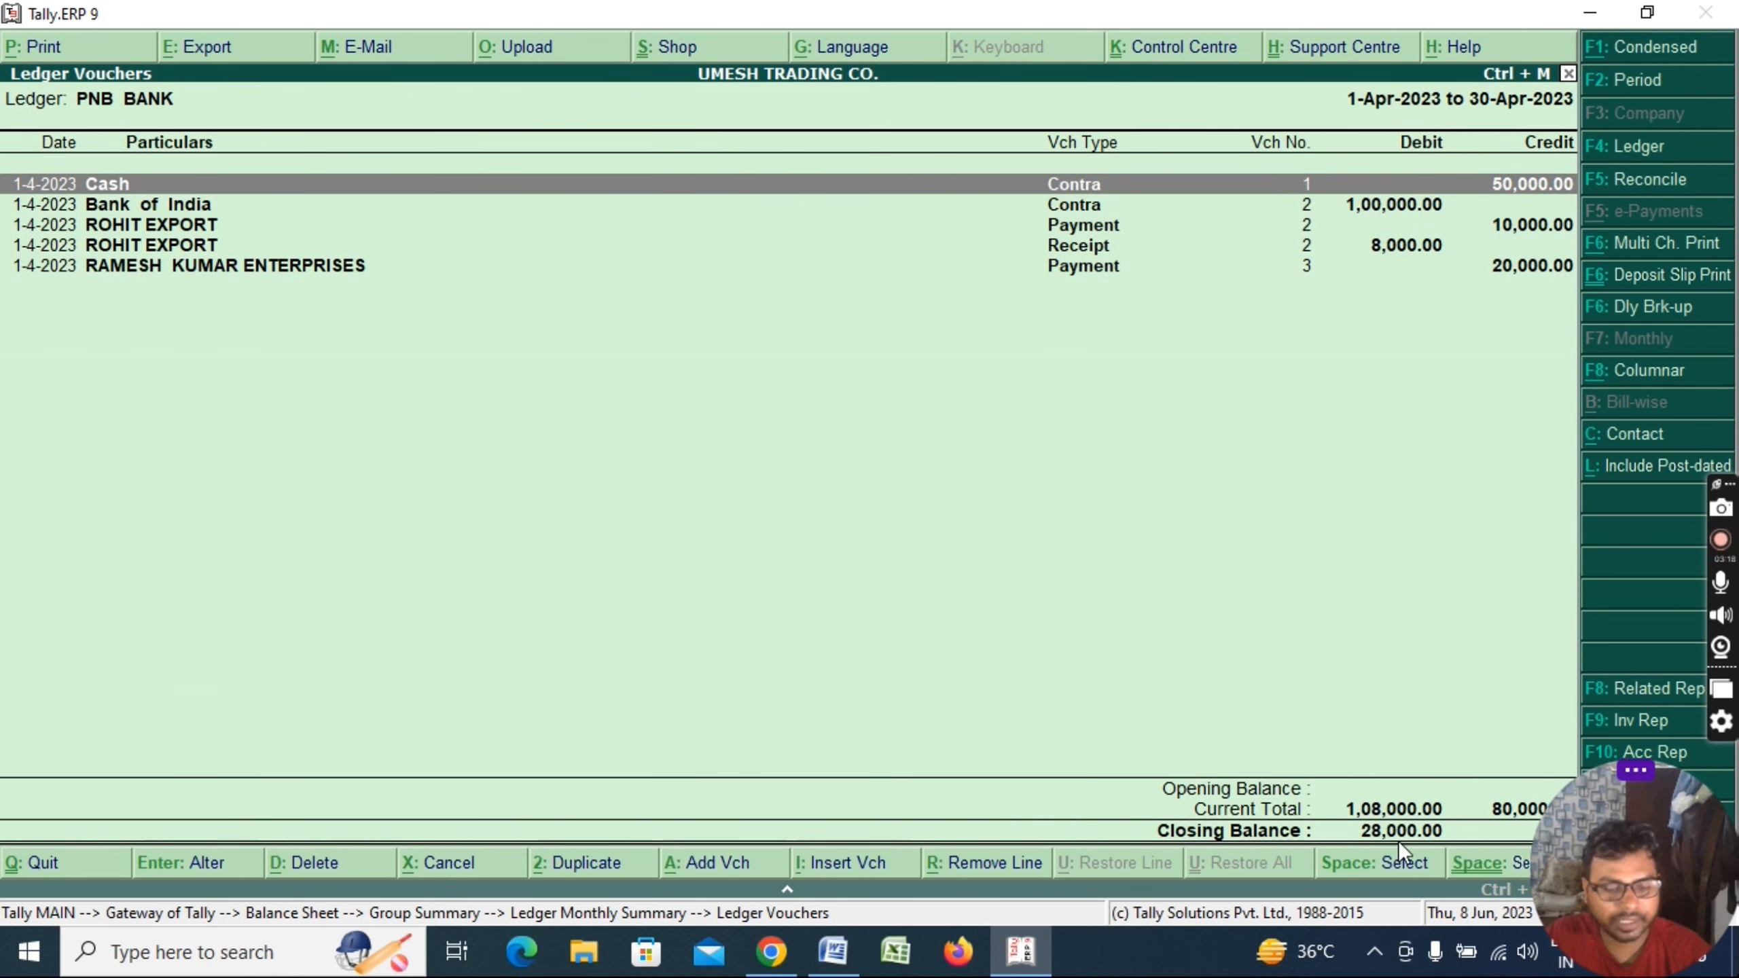
Reopen the reconciliation and give the ROHIT EXPORT 10,000 payment bank date 1-4-2023
{"action": "key", "text": "F5"}
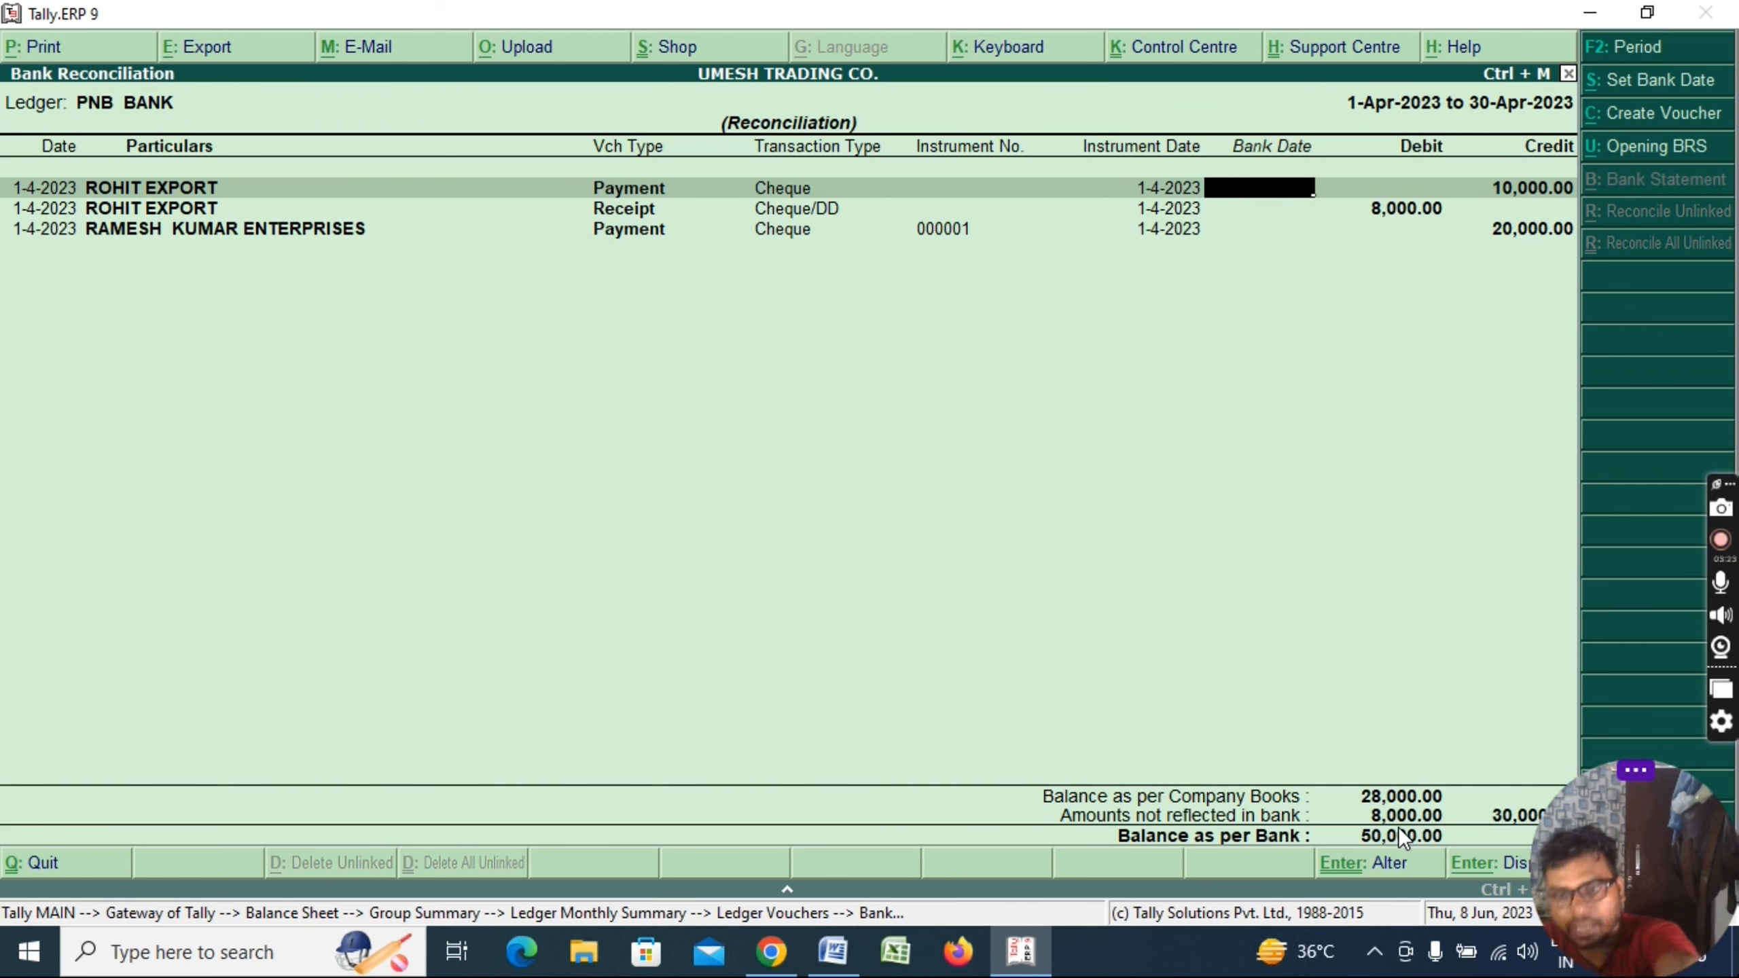
{"action": "key", "text": "Escape"}
{"action": "key", "text": "y"}
{"action": "key", "text": "Down"}
{"action": "key", "text": "Down"}
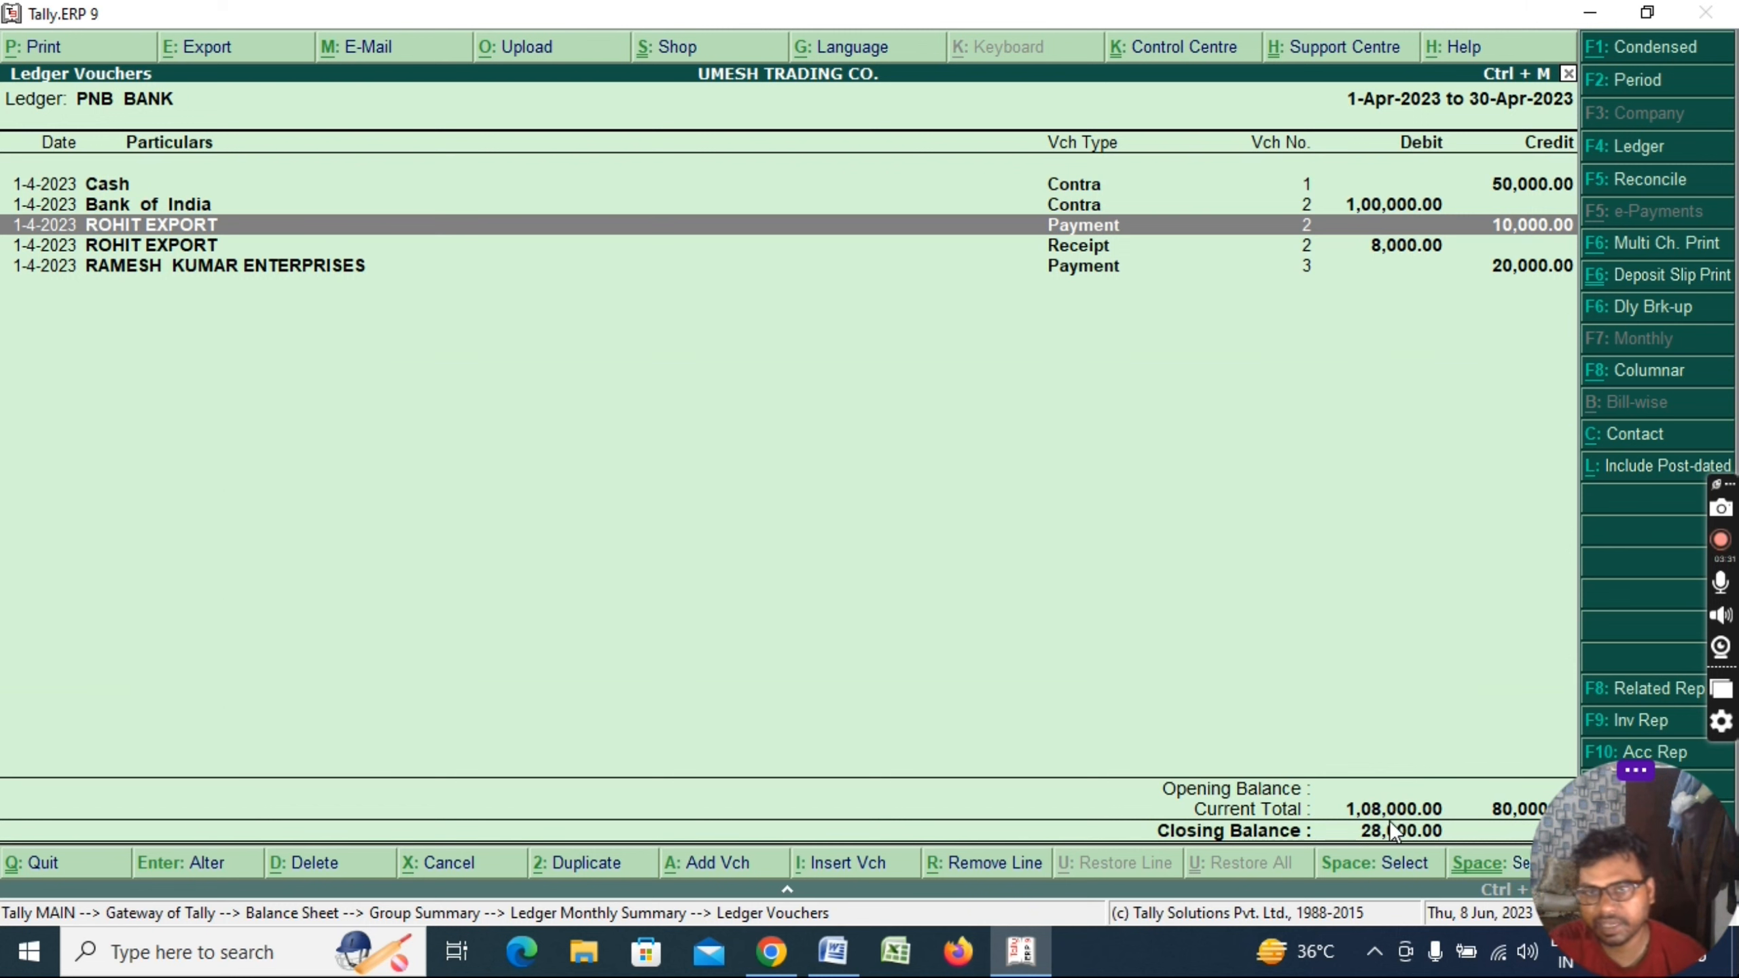
{"action": "key", "text": "F5"}
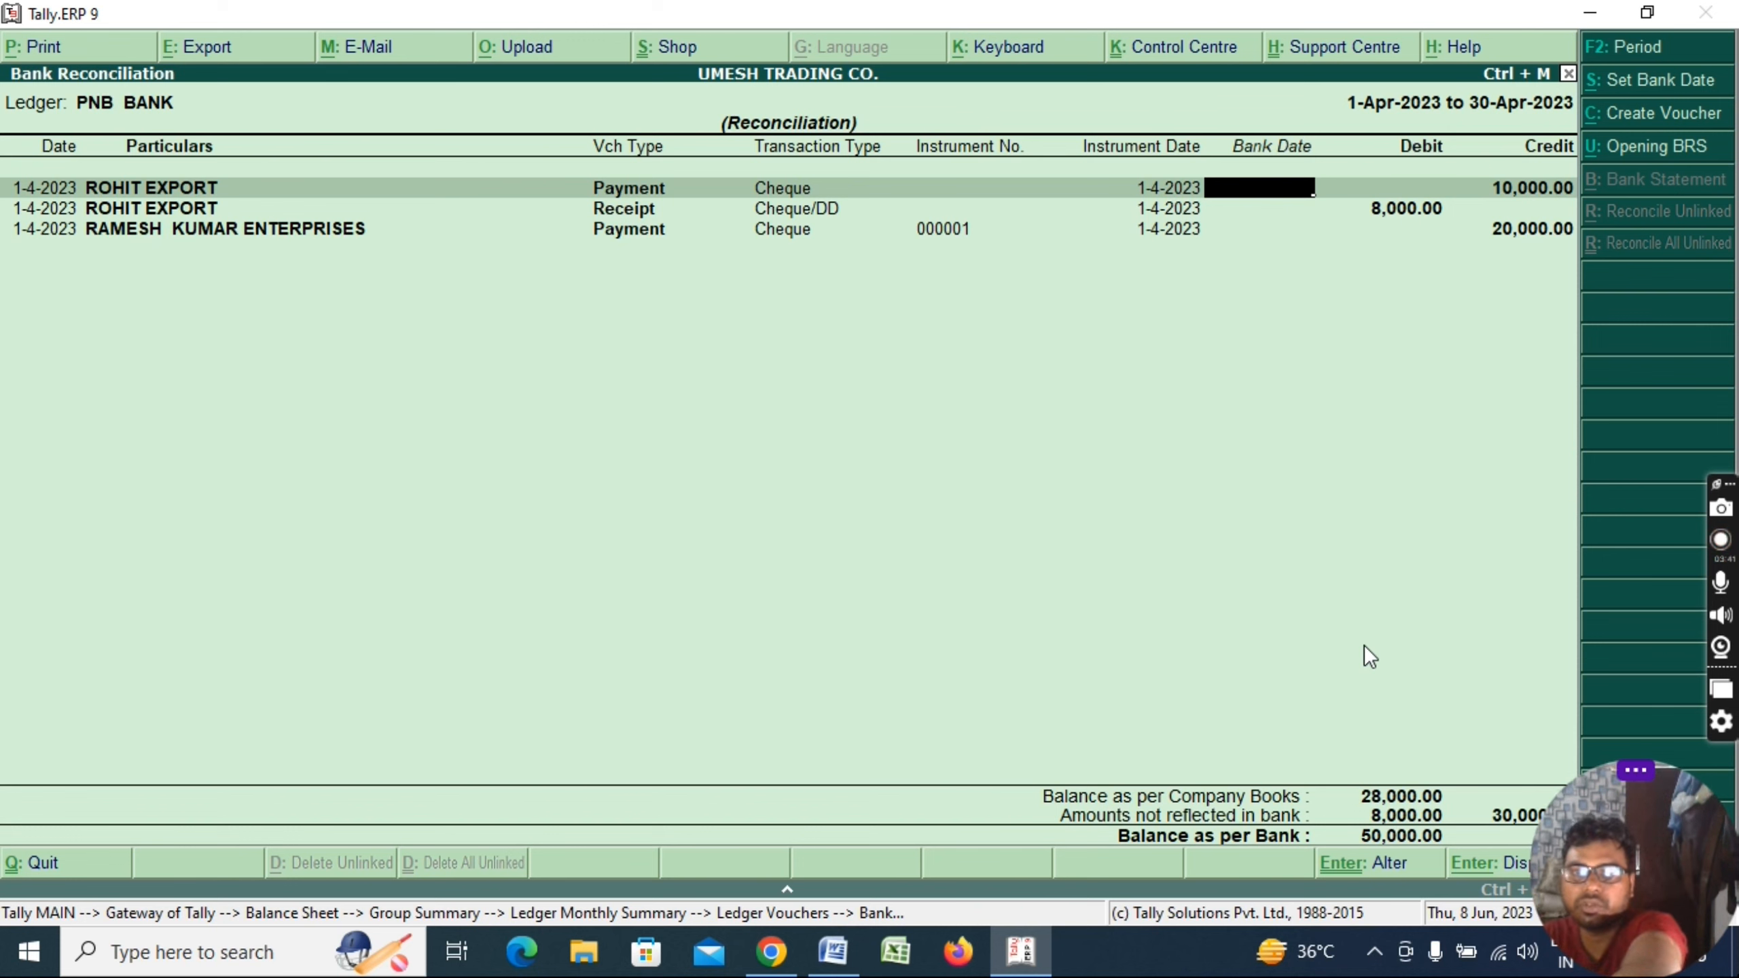
{"action": "type", "text": "1"}
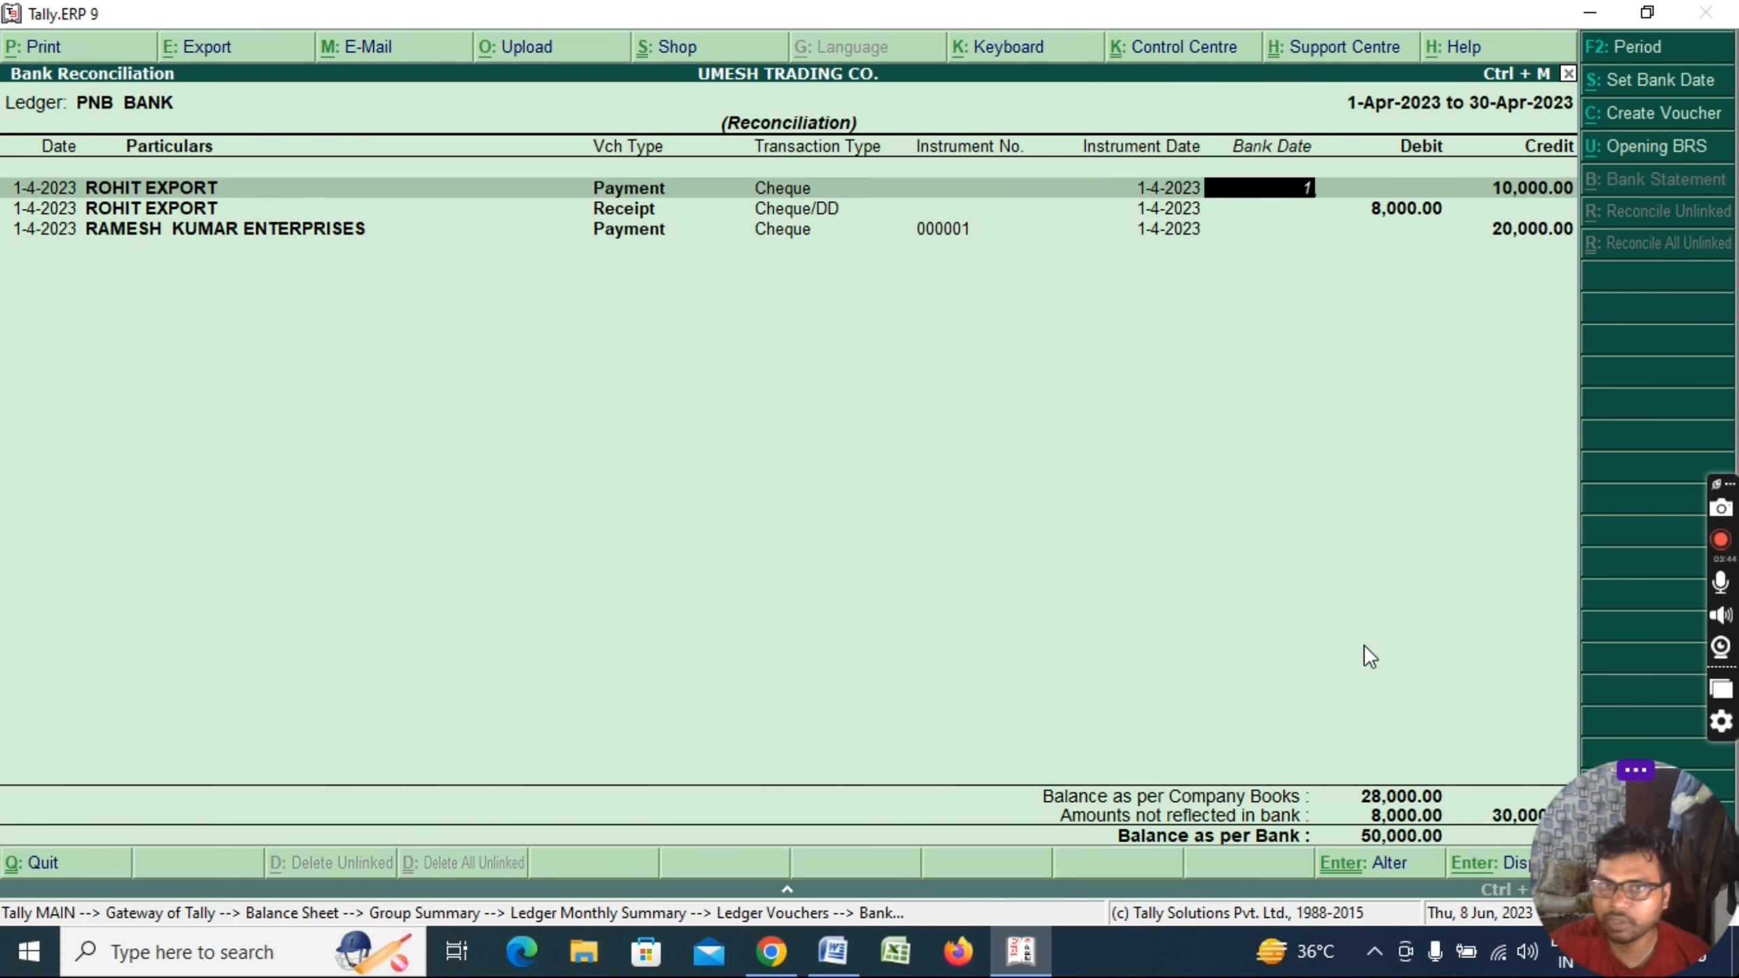
{"action": "key", "text": "Return"}
{"action": "key", "text": "Return"}
{"action": "key", "text": "Return"}
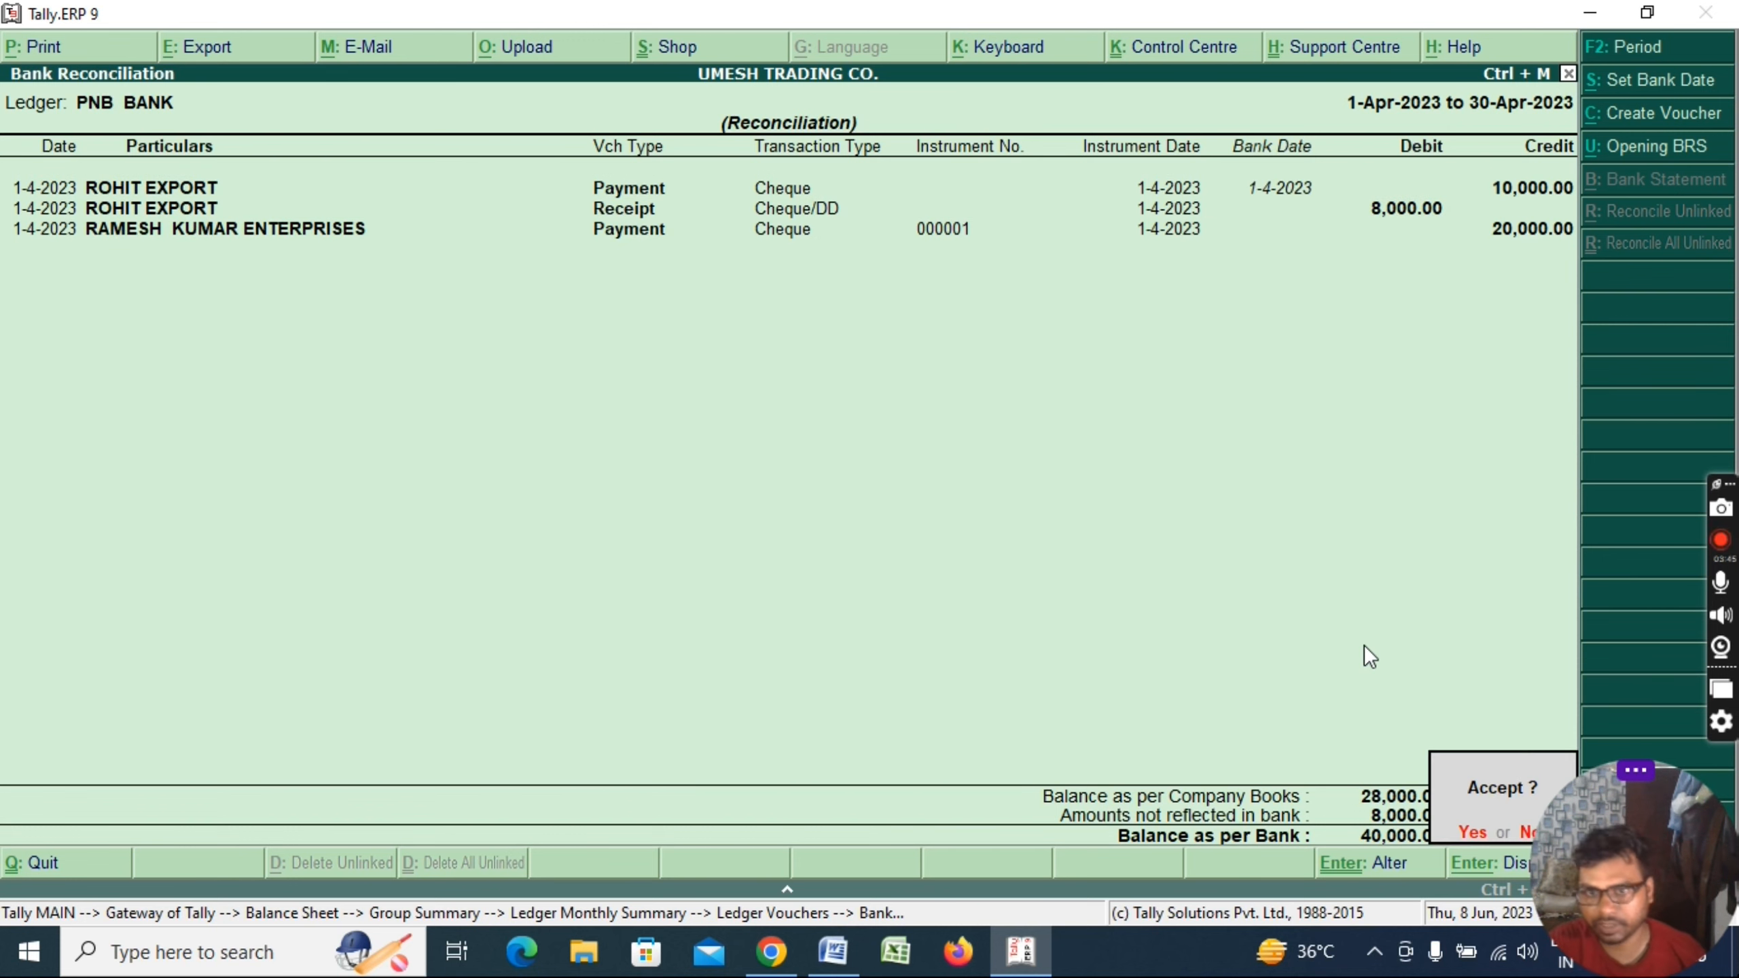
{"action": "key", "text": "Return"}
{"action": "key", "text": "Escape"}
Back out of Tally's reports and bring the Word topic checklist to the front
{"action": "key", "text": "Escape"}
{"action": "key", "text": "Escape"}
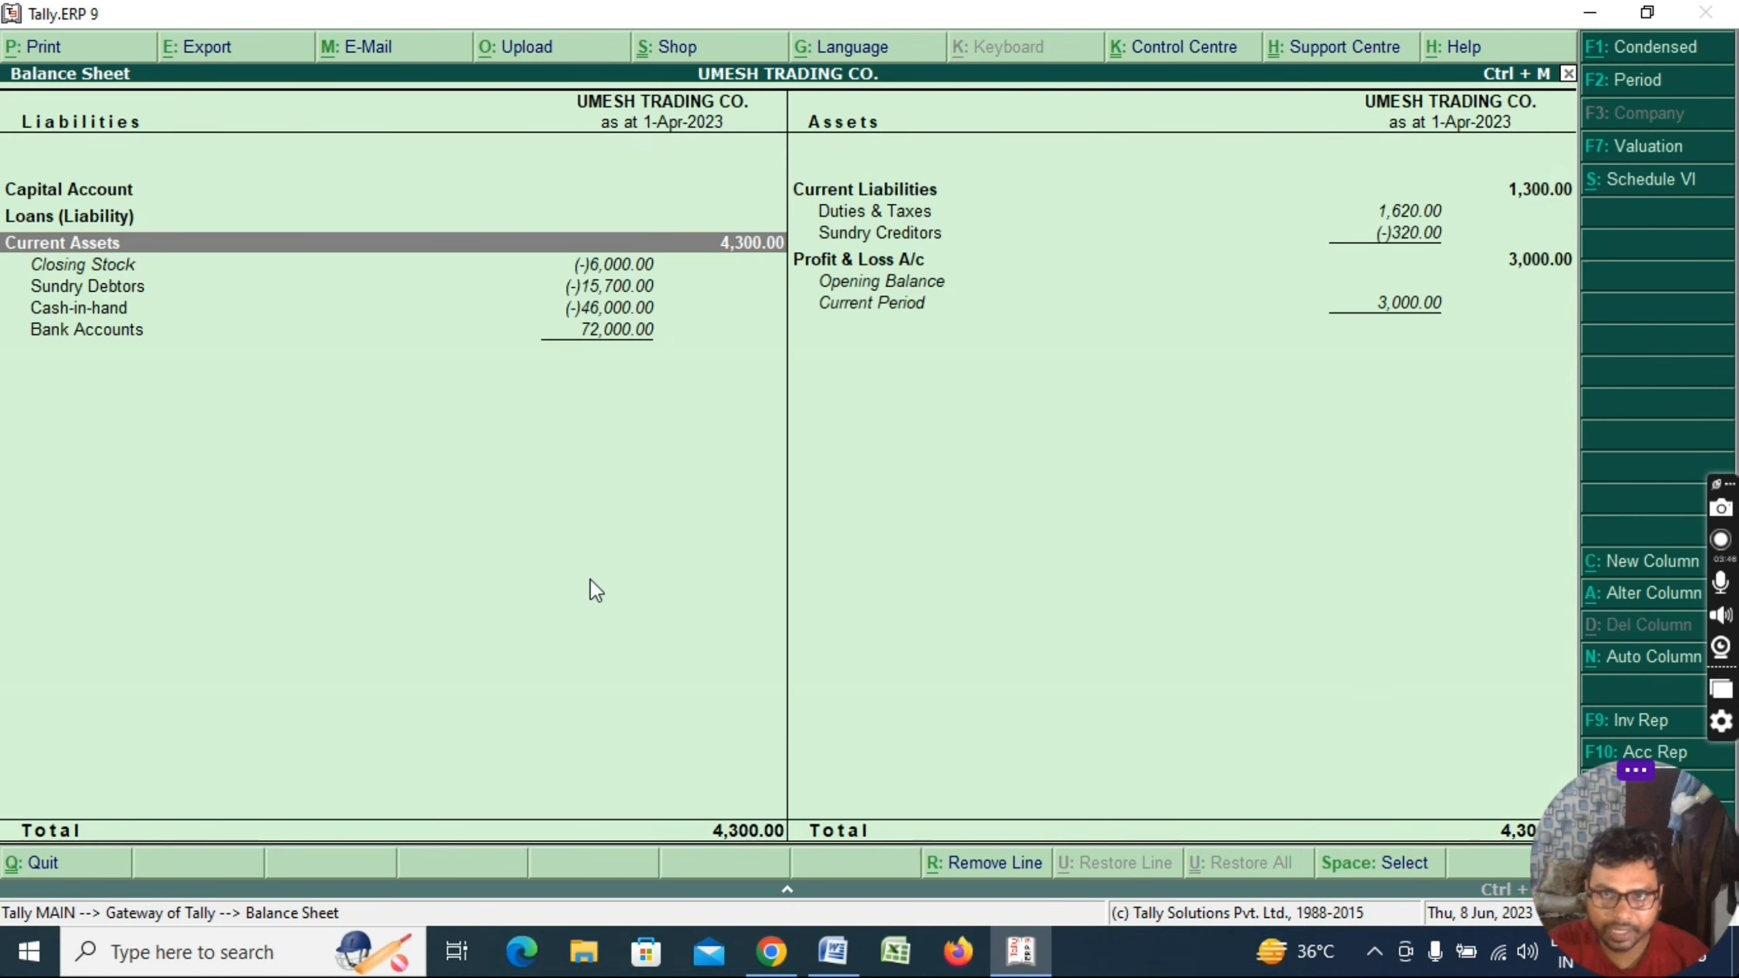
{"action": "key", "text": "Escape"}
{"action": "key", "text": "alt+Tab"}
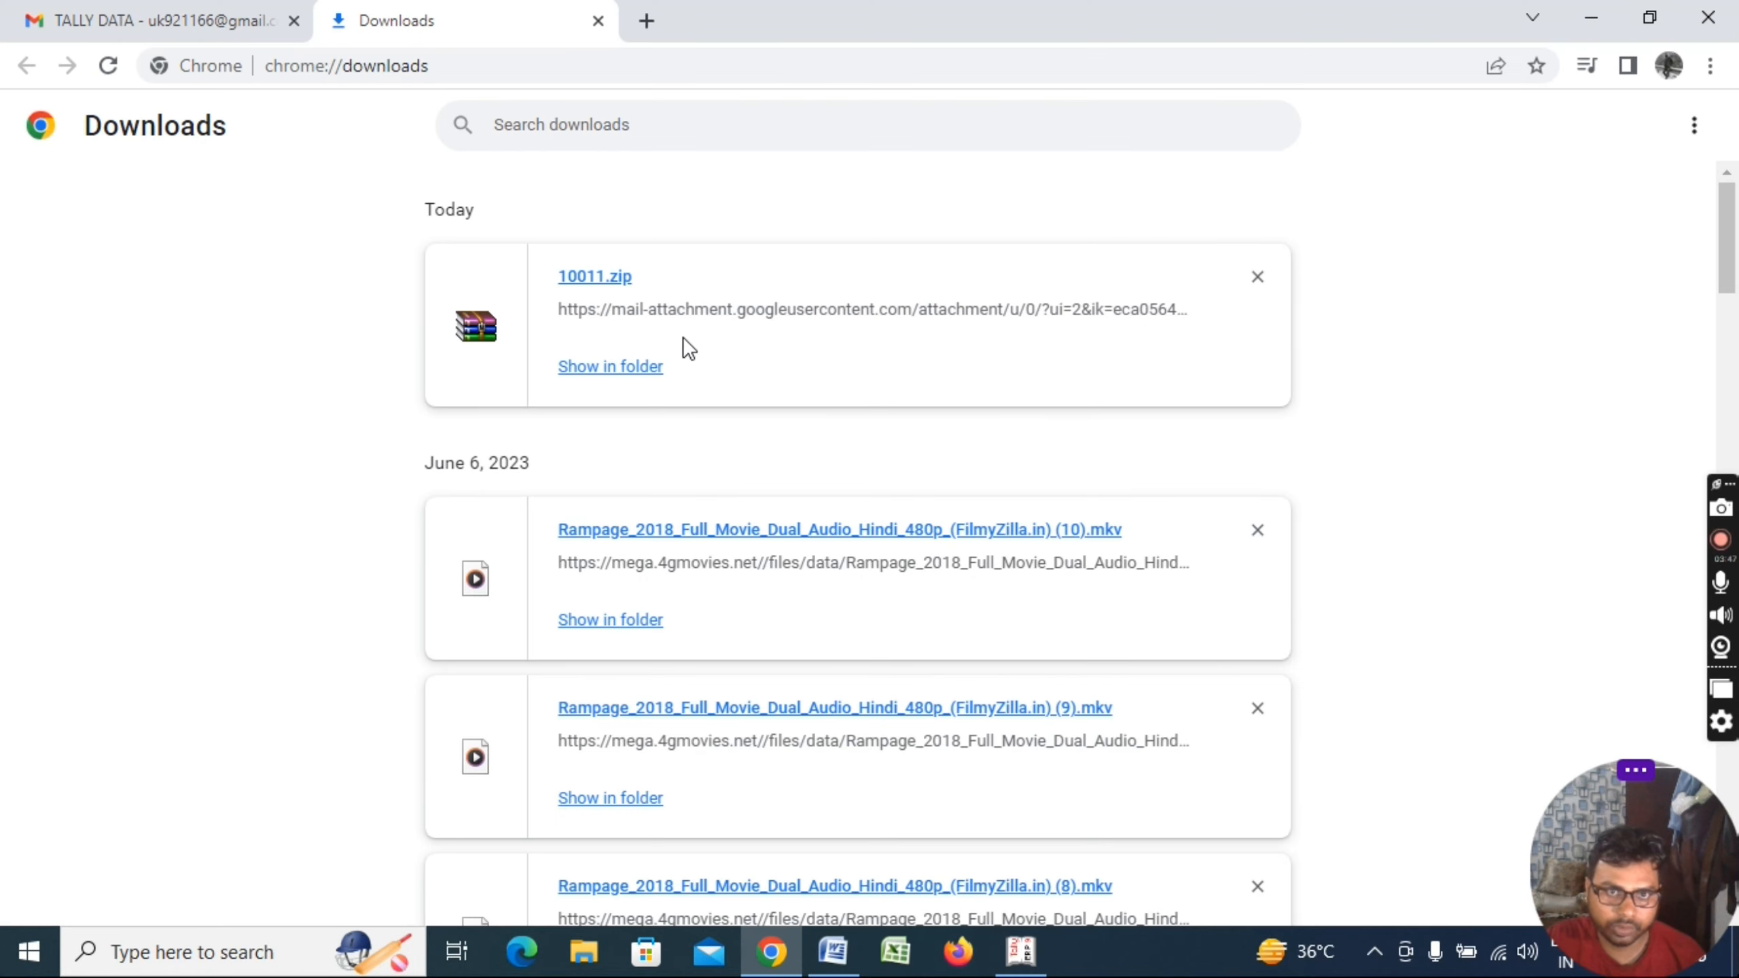
{"action": "key", "text": "super+d"}
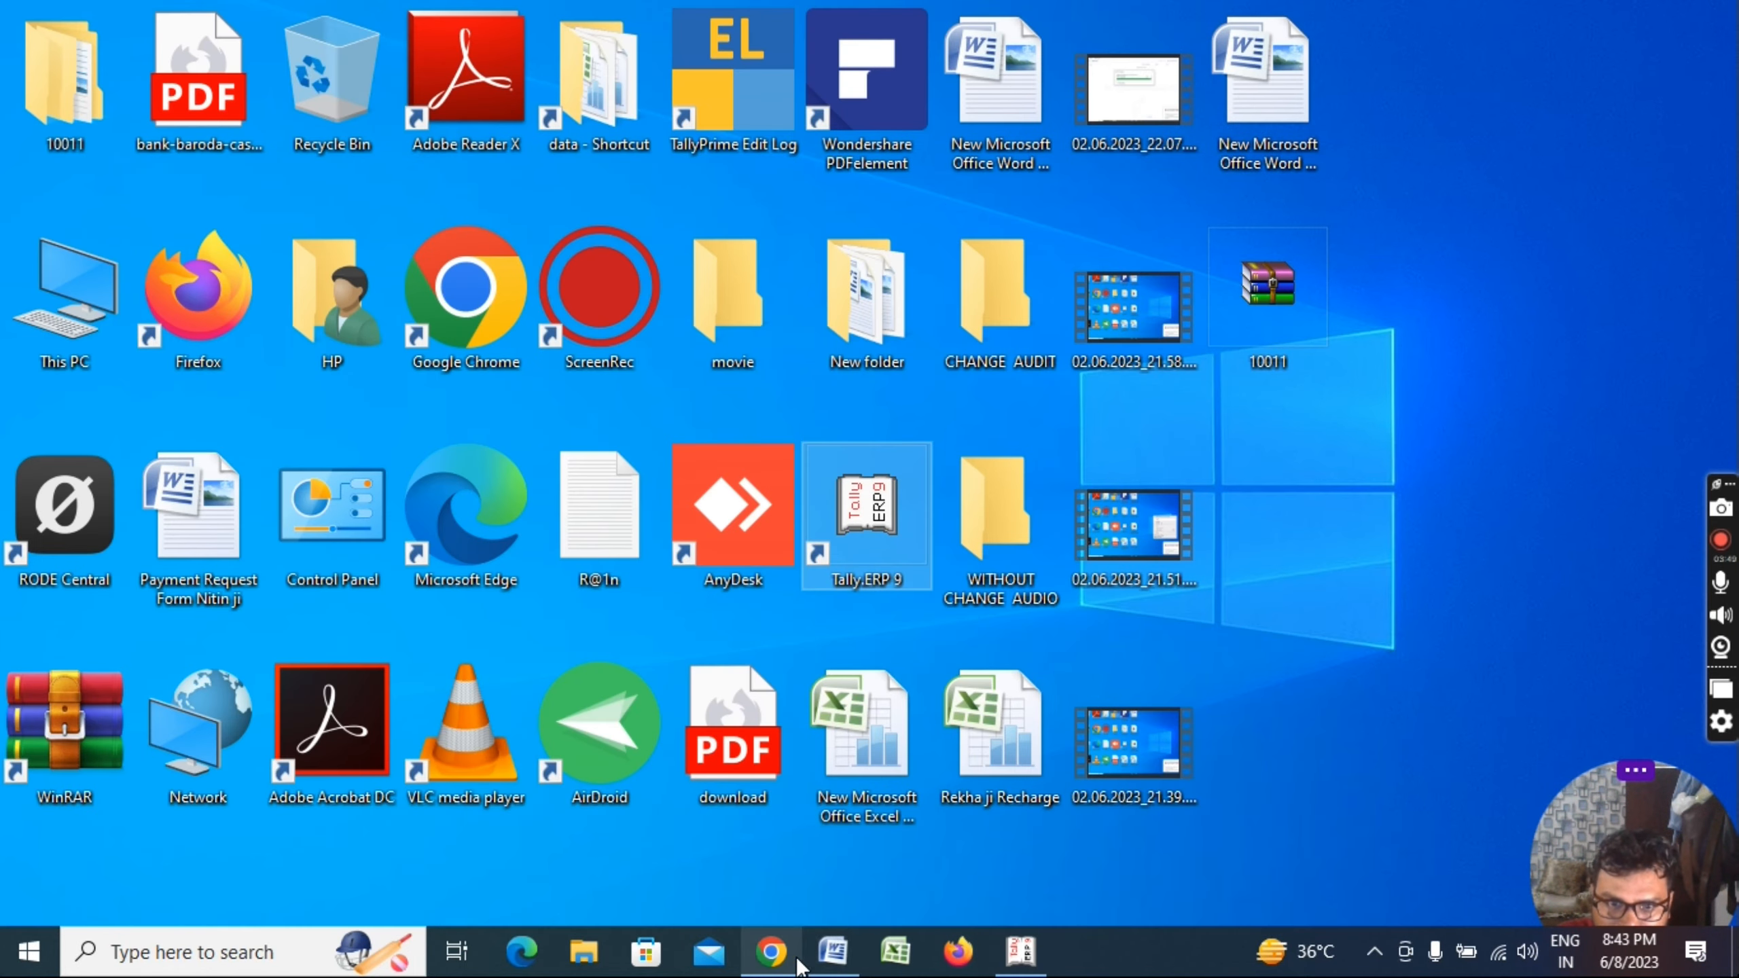
{"action": "left_click", "coordinate": [833, 951]}
{"action": "scroll", "coordinate": [835, 574], "scroll_direction": "down", "scroll_amount": 1}
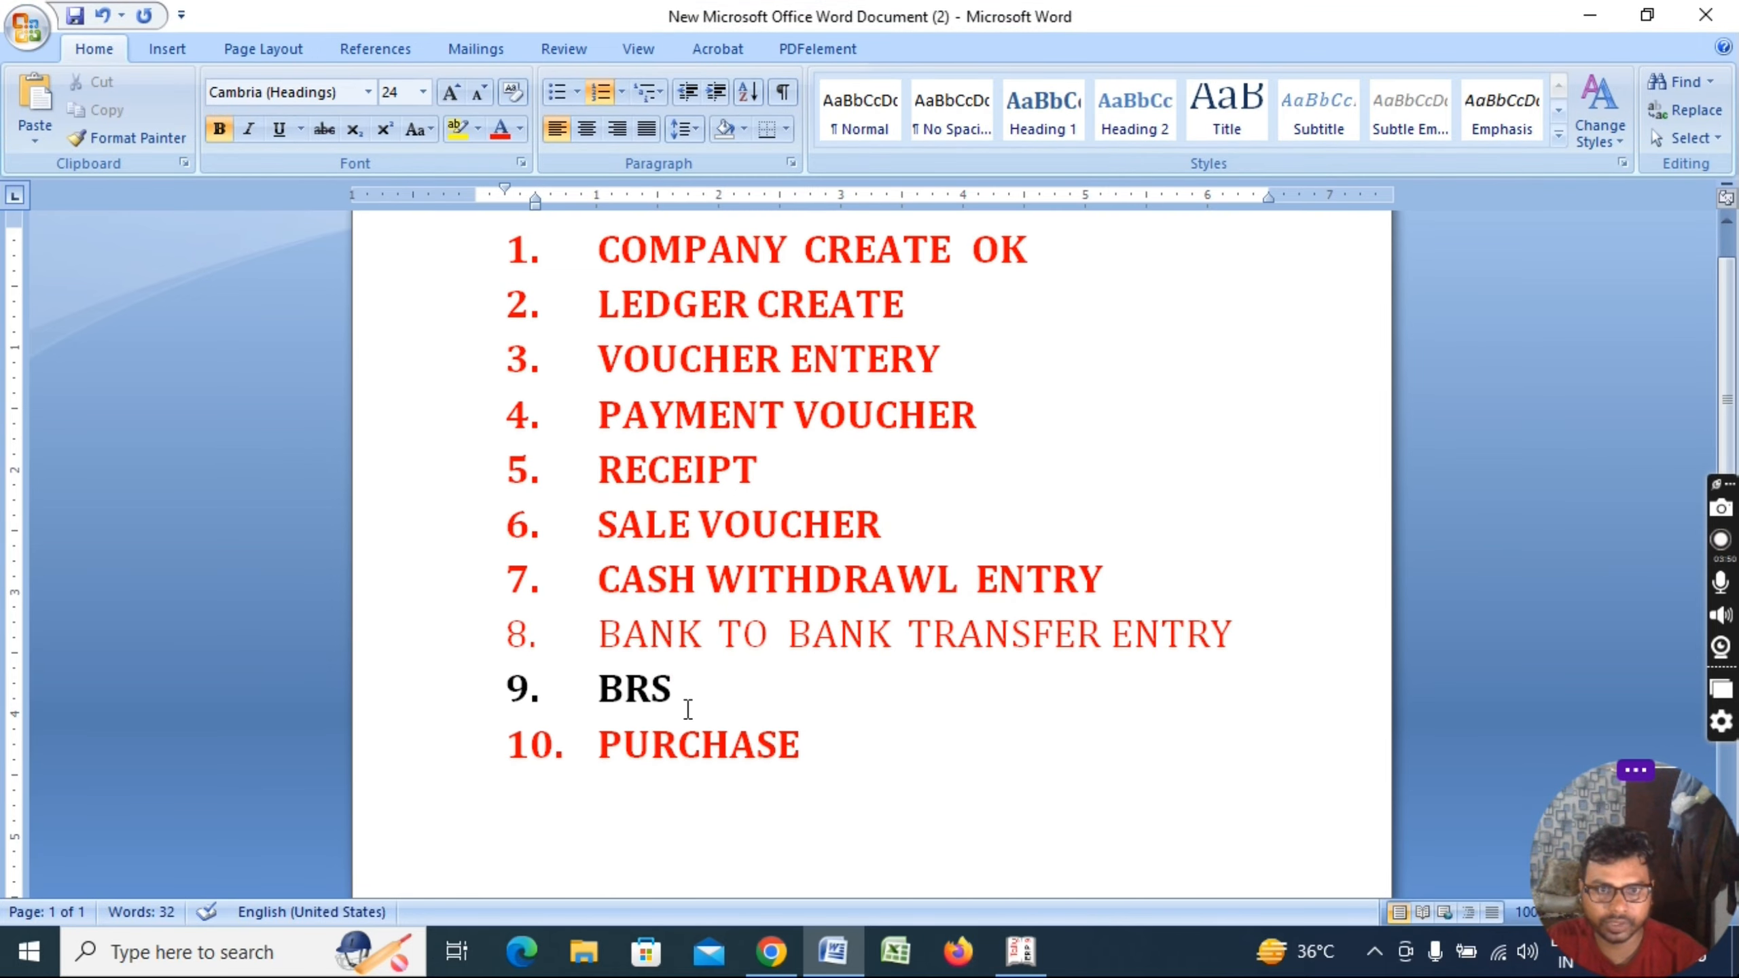
Remove the bold from BRS in item 9 and color it red like item 8
{"action": "left_click_drag", "start_coordinate": [688, 709], "coordinate": [597, 693]}
{"action": "key", "text": "ctrl+b"}
{"action": "scroll", "coordinate": [757, 575], "scroll_direction": "up", "scroll_amount": 1}
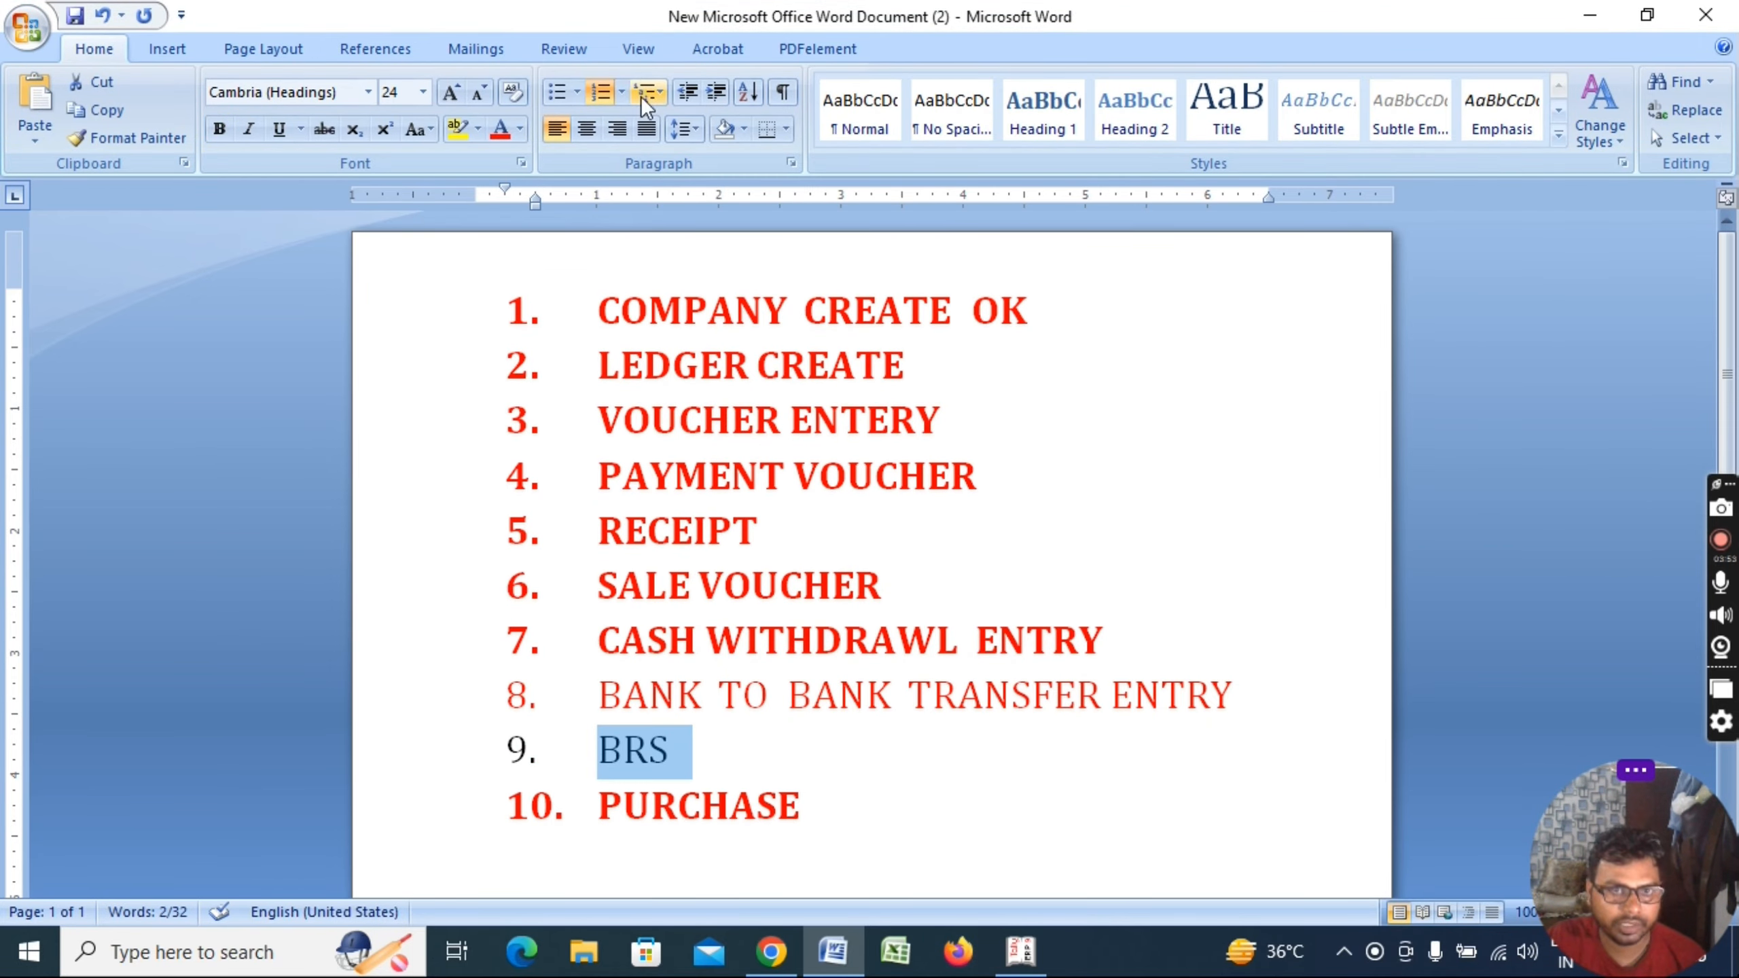
{"action": "left_click", "coordinate": [501, 129]}
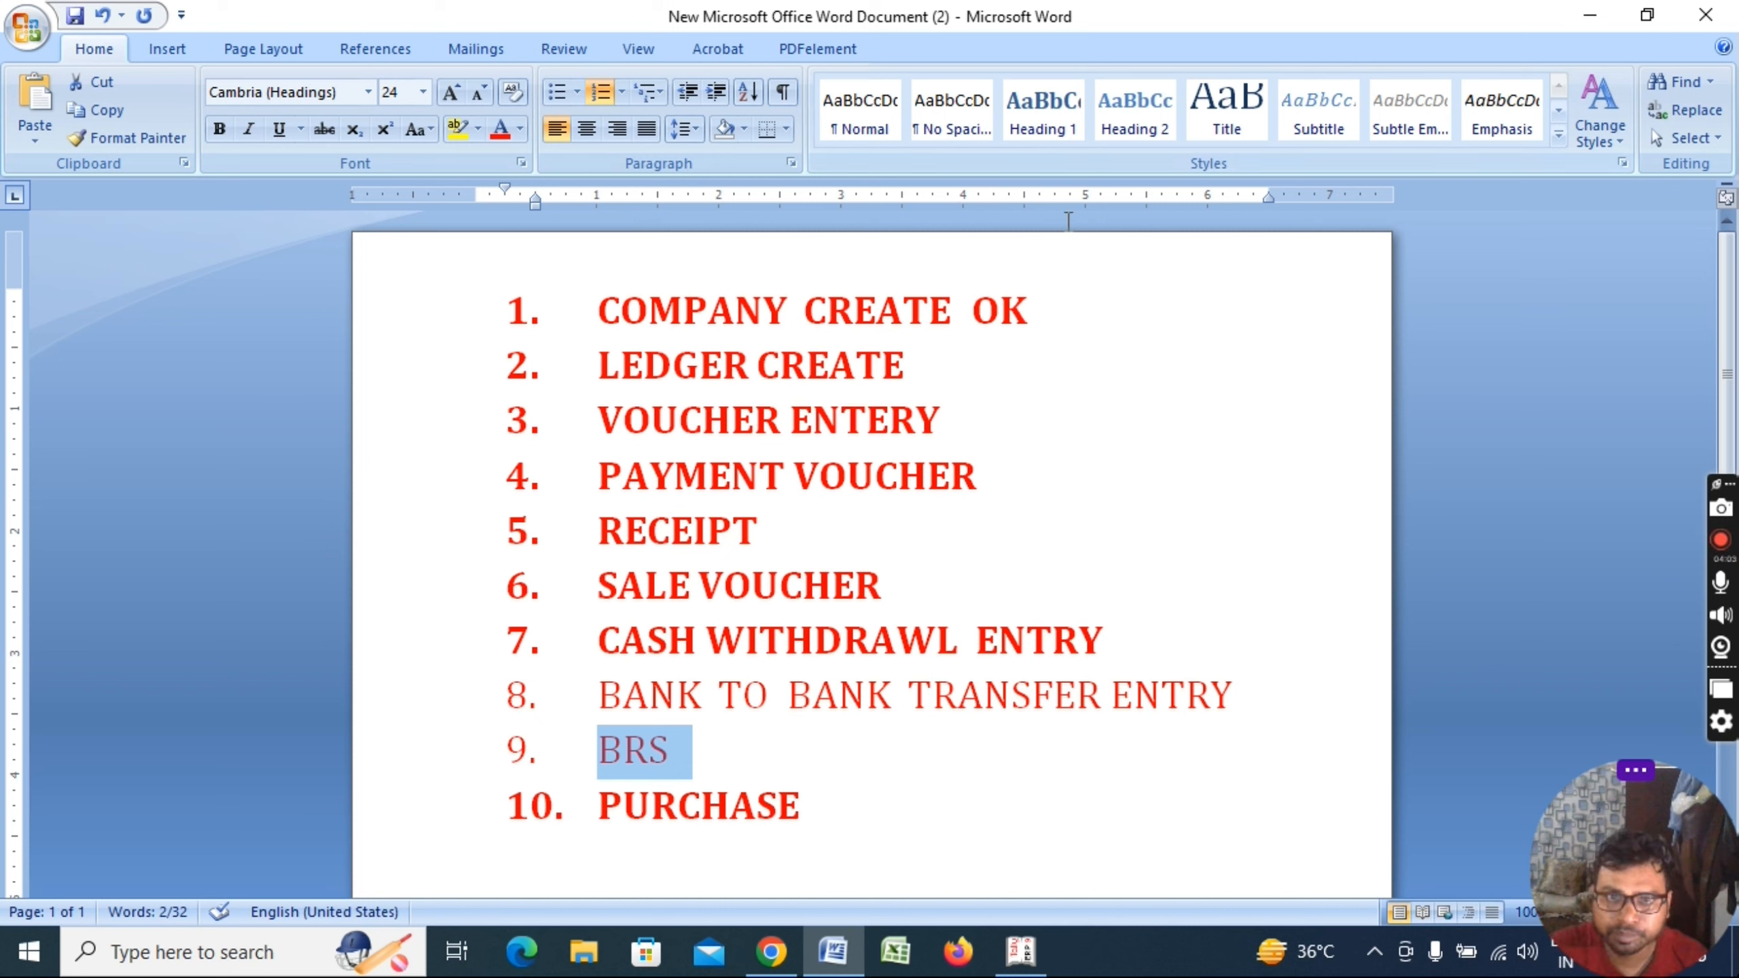
{"action": "left_click", "coordinate": [1051, 322]}
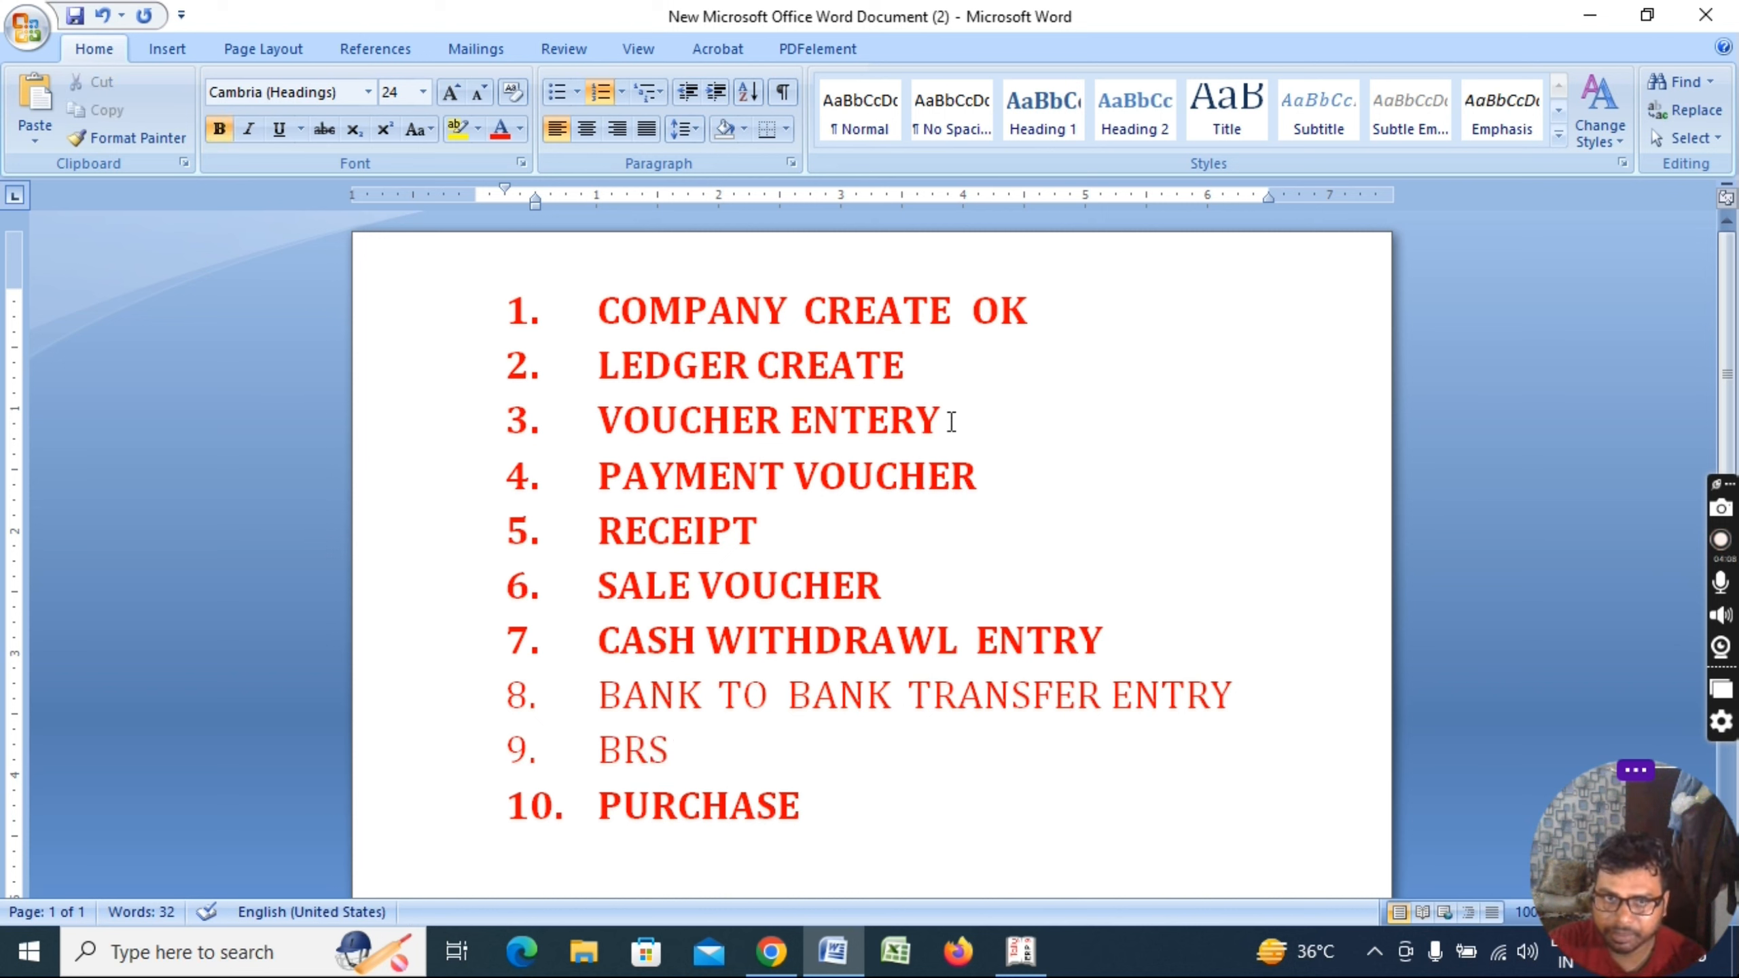
Select and deselect the PAYMENT VOUCHER, RECEIPT, SALE VOUCHER and CASH WITHDRAWL ENTRY lines
{"action": "left_click_drag", "start_coordinate": [989, 474], "coordinate": [667, 483]}
{"action": "left_click_drag", "start_coordinate": [742, 531], "coordinate": [627, 534]}
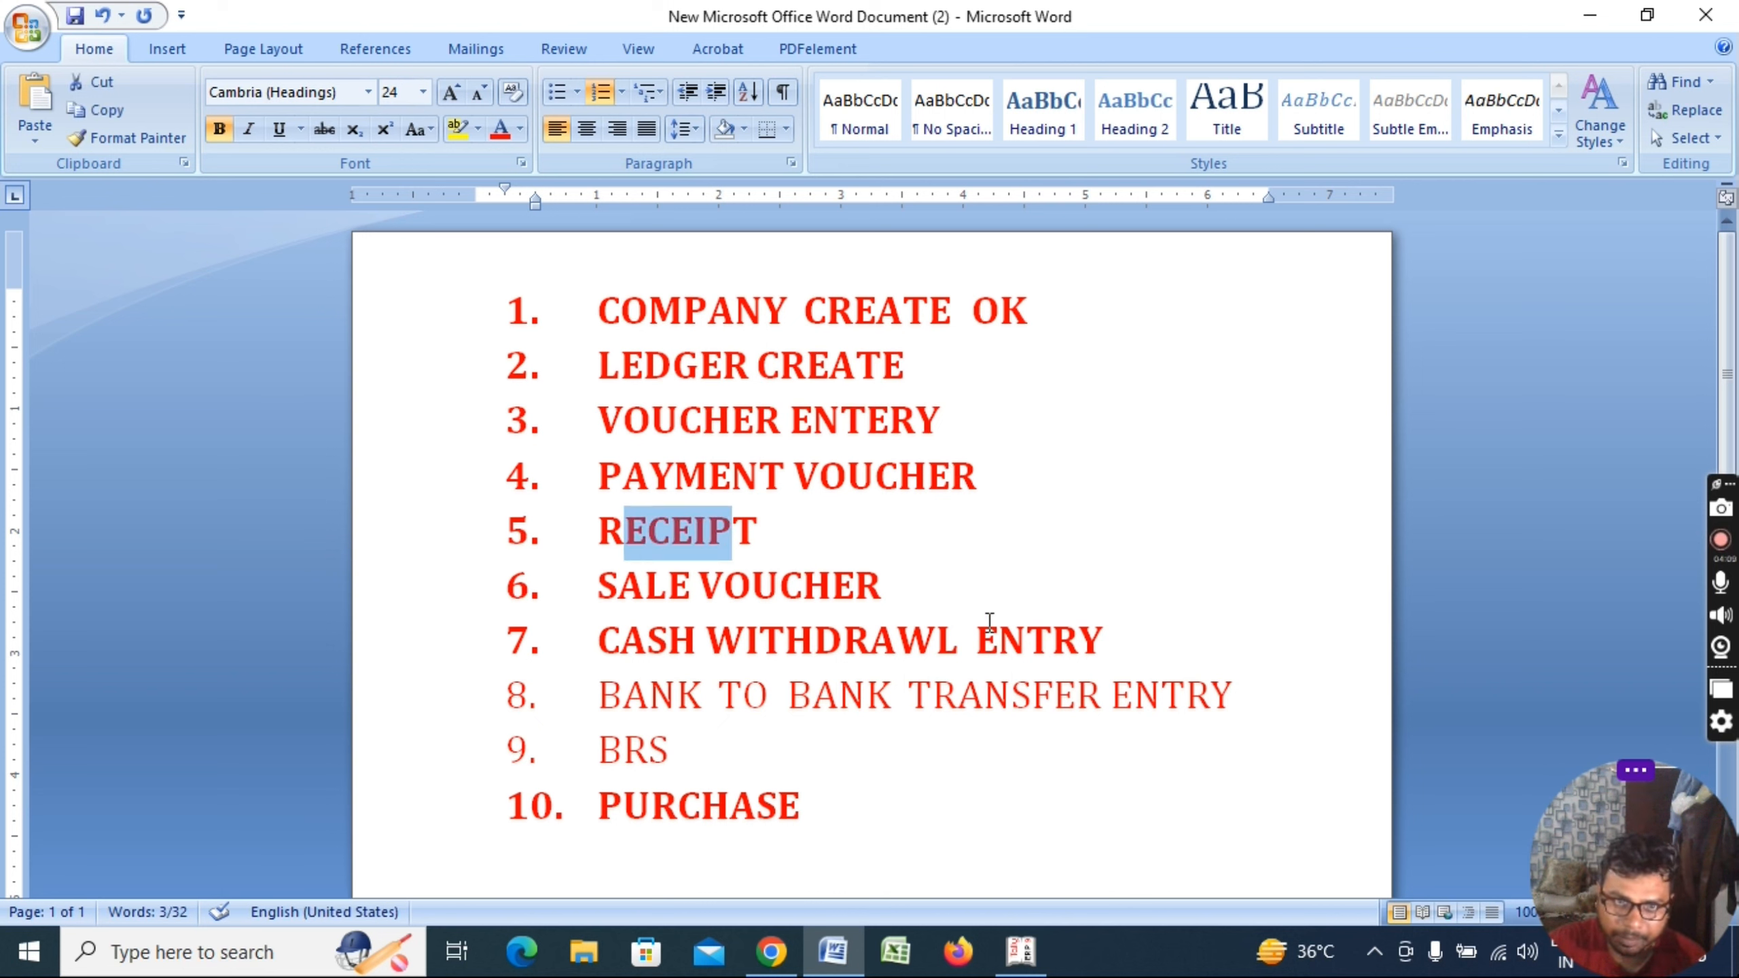
{"action": "left_click_drag", "start_coordinate": [988, 631], "coordinate": [745, 615]}
{"action": "left_click", "coordinate": [788, 678]}
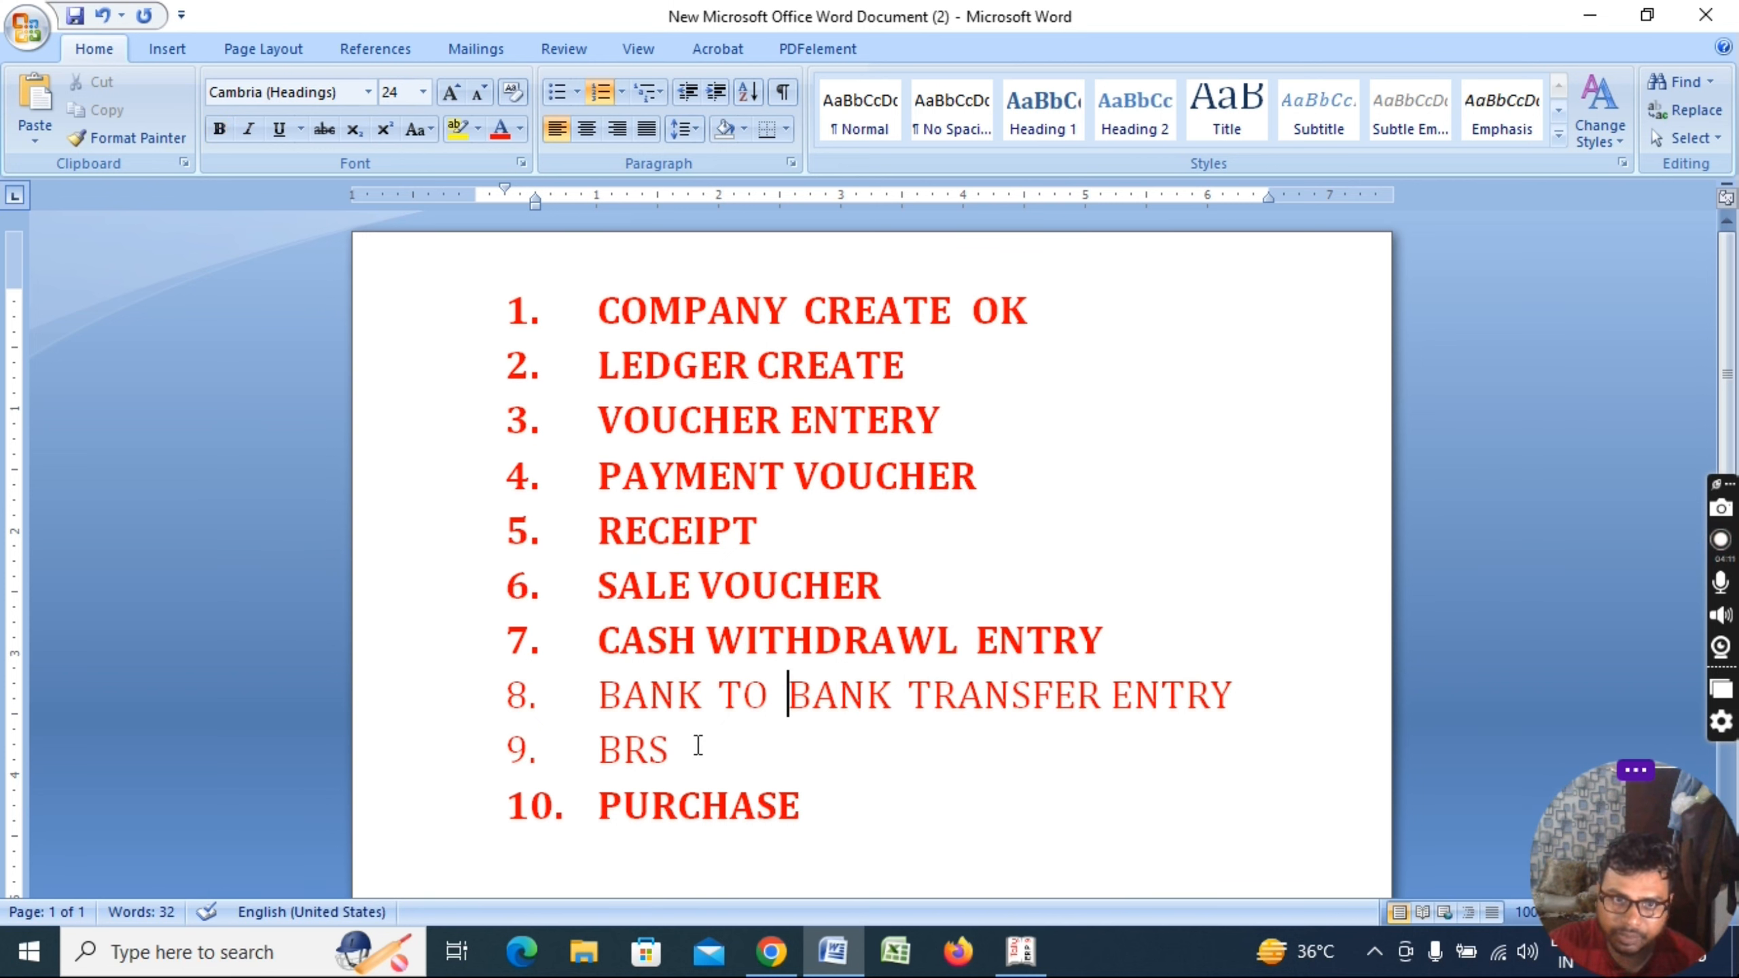
{"action": "left_click_drag", "start_coordinate": [581, 624], "coordinate": [1004, 634]}
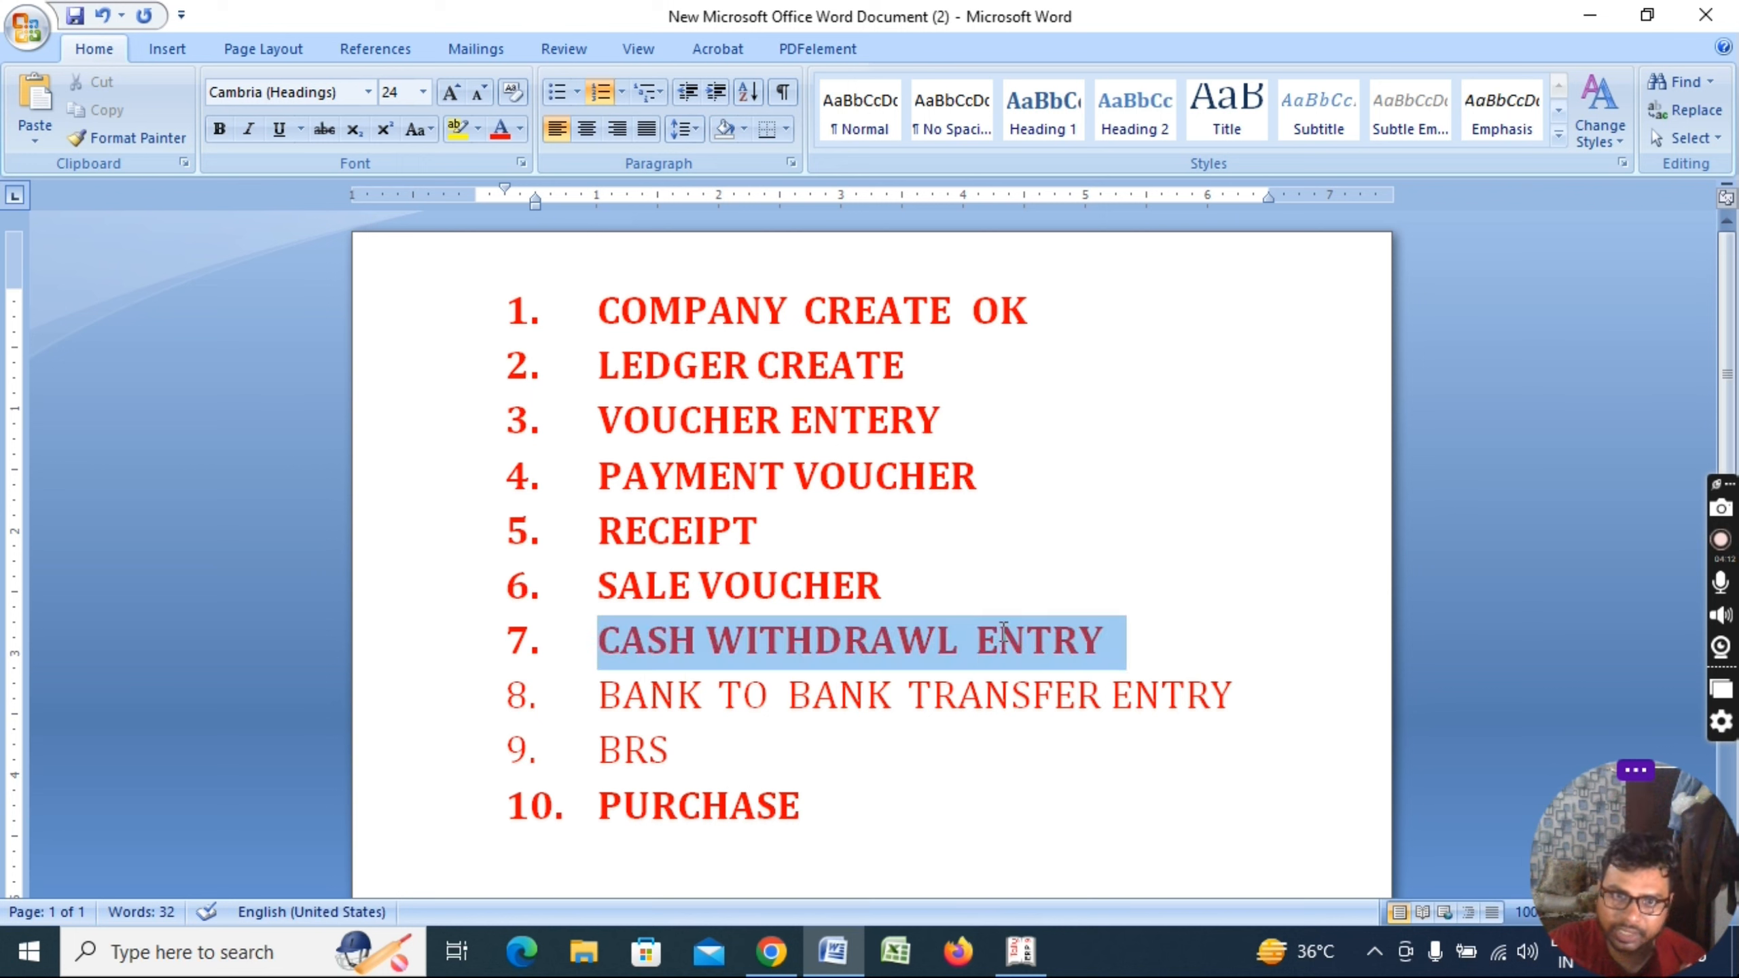
{"action": "left_click", "coordinate": [1137, 632]}
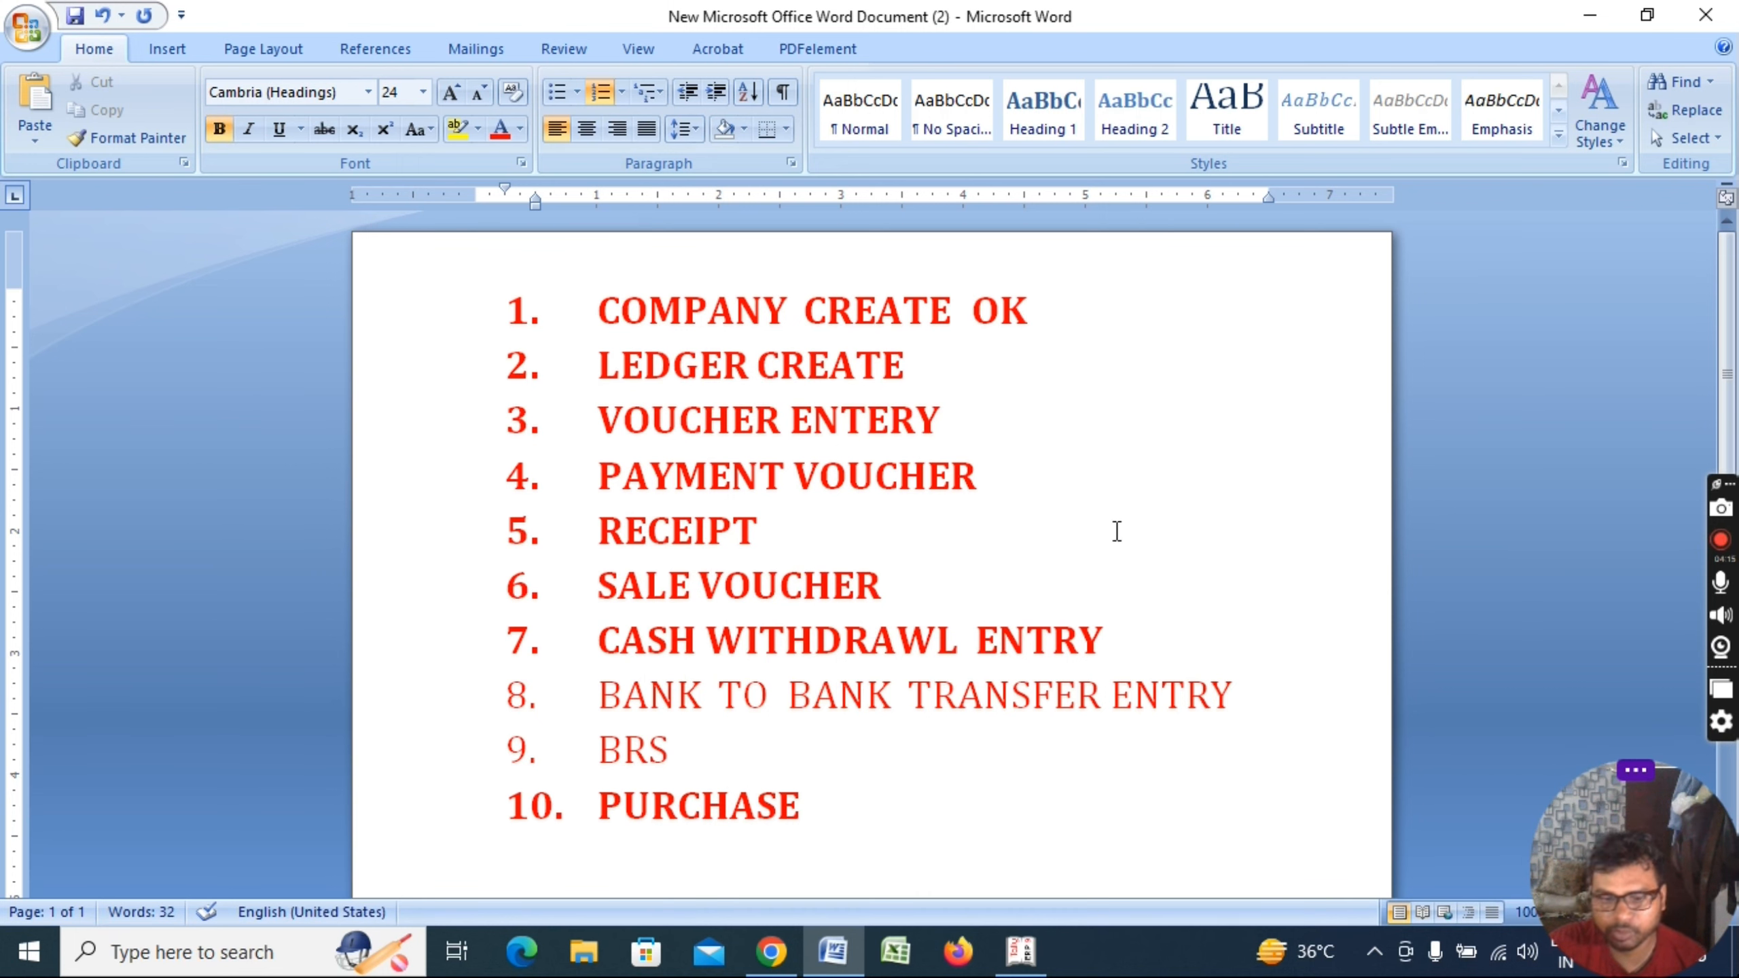
Select and deselect the item 8 BANK TO BANK TRANSFER ENTRY line several times
{"action": "triple_click", "coordinate": [1251, 700]}
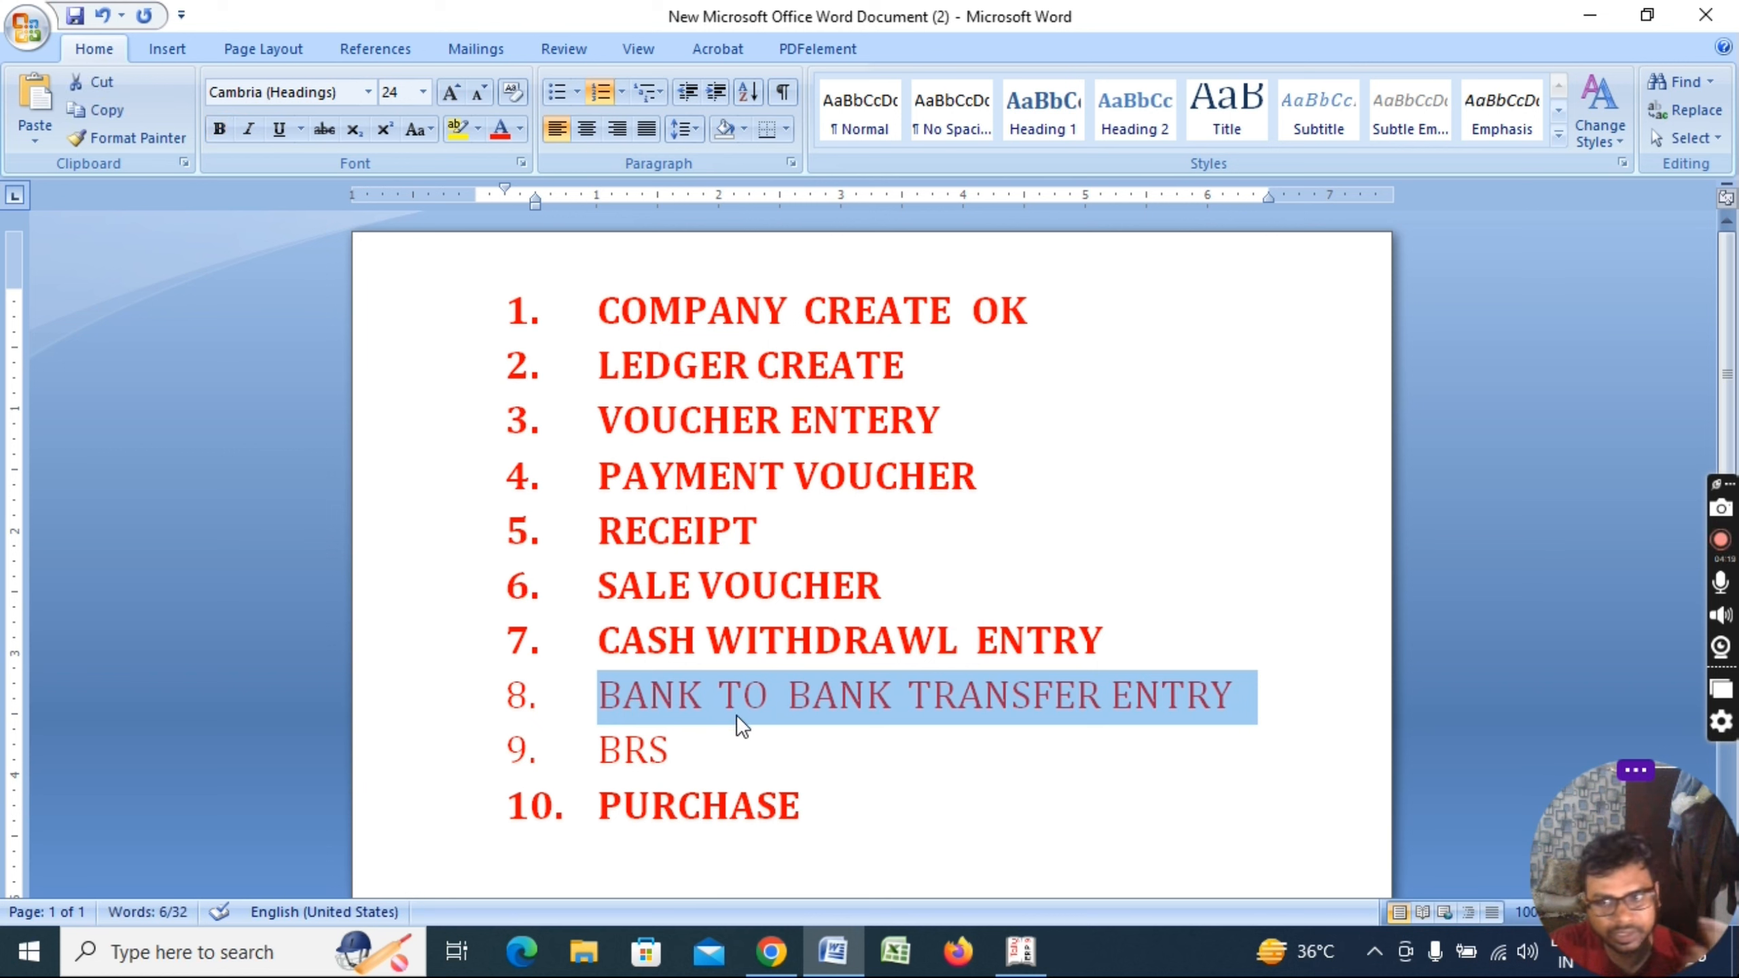
{"action": "left_click", "coordinate": [1282, 697]}
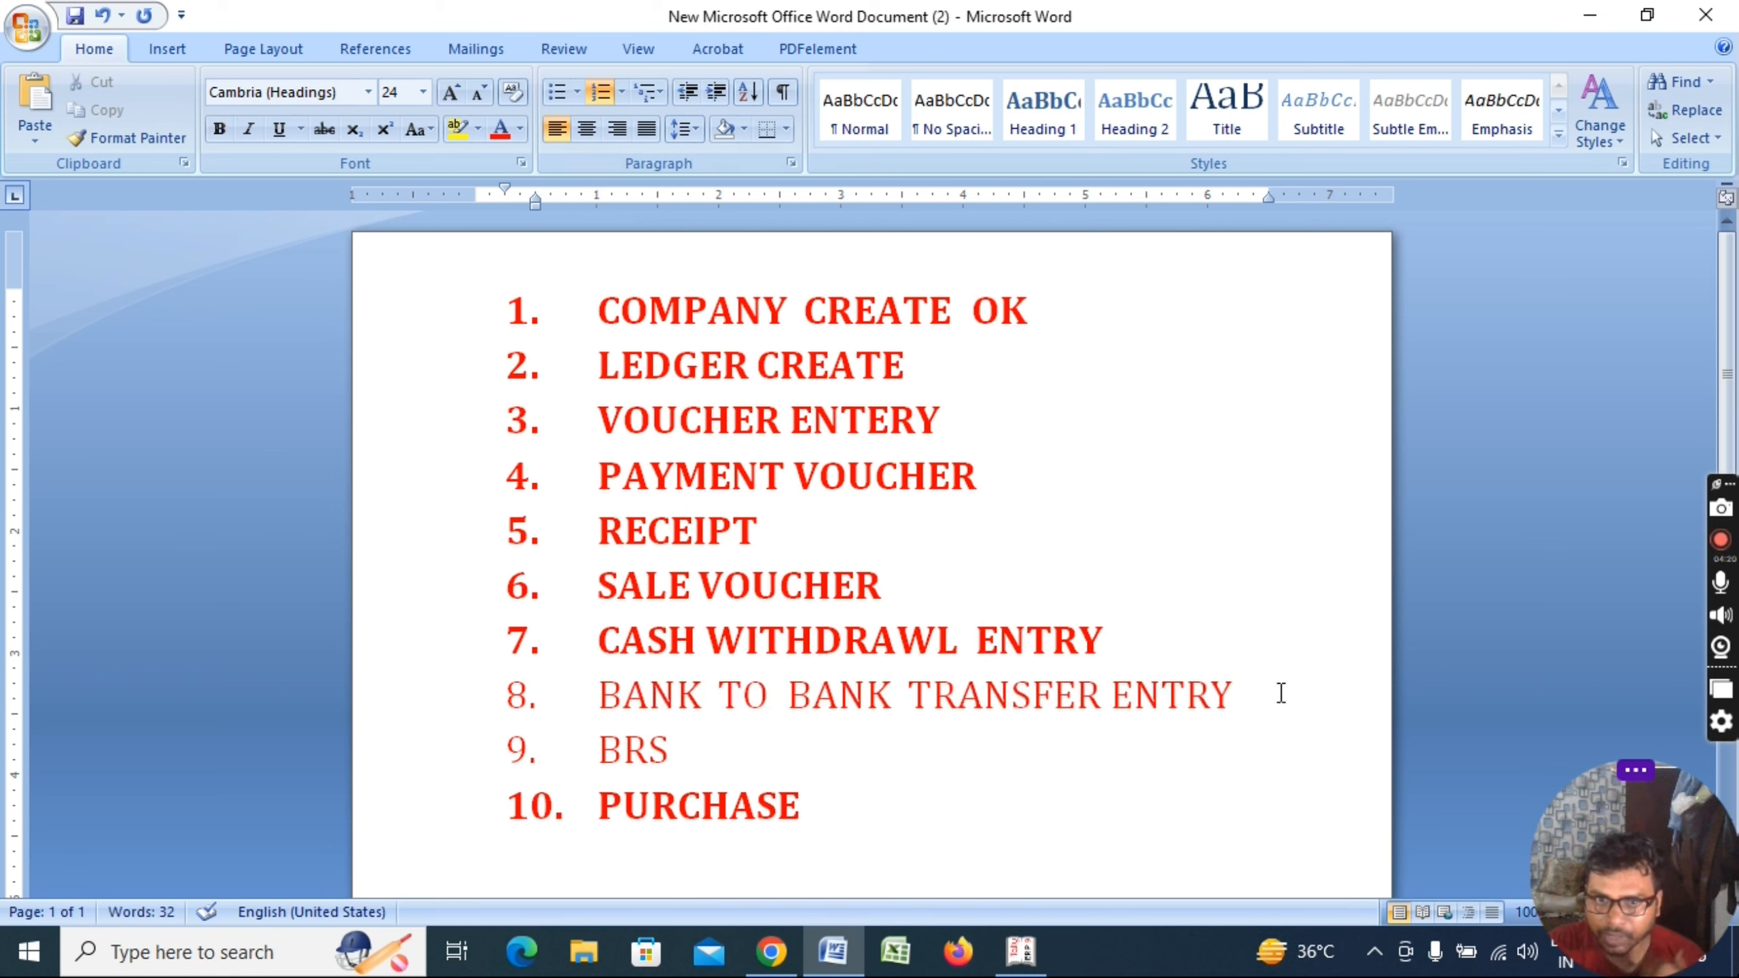
{"action": "triple_click", "coordinate": [1281, 694]}
{"action": "left_click", "coordinate": [670, 747]}
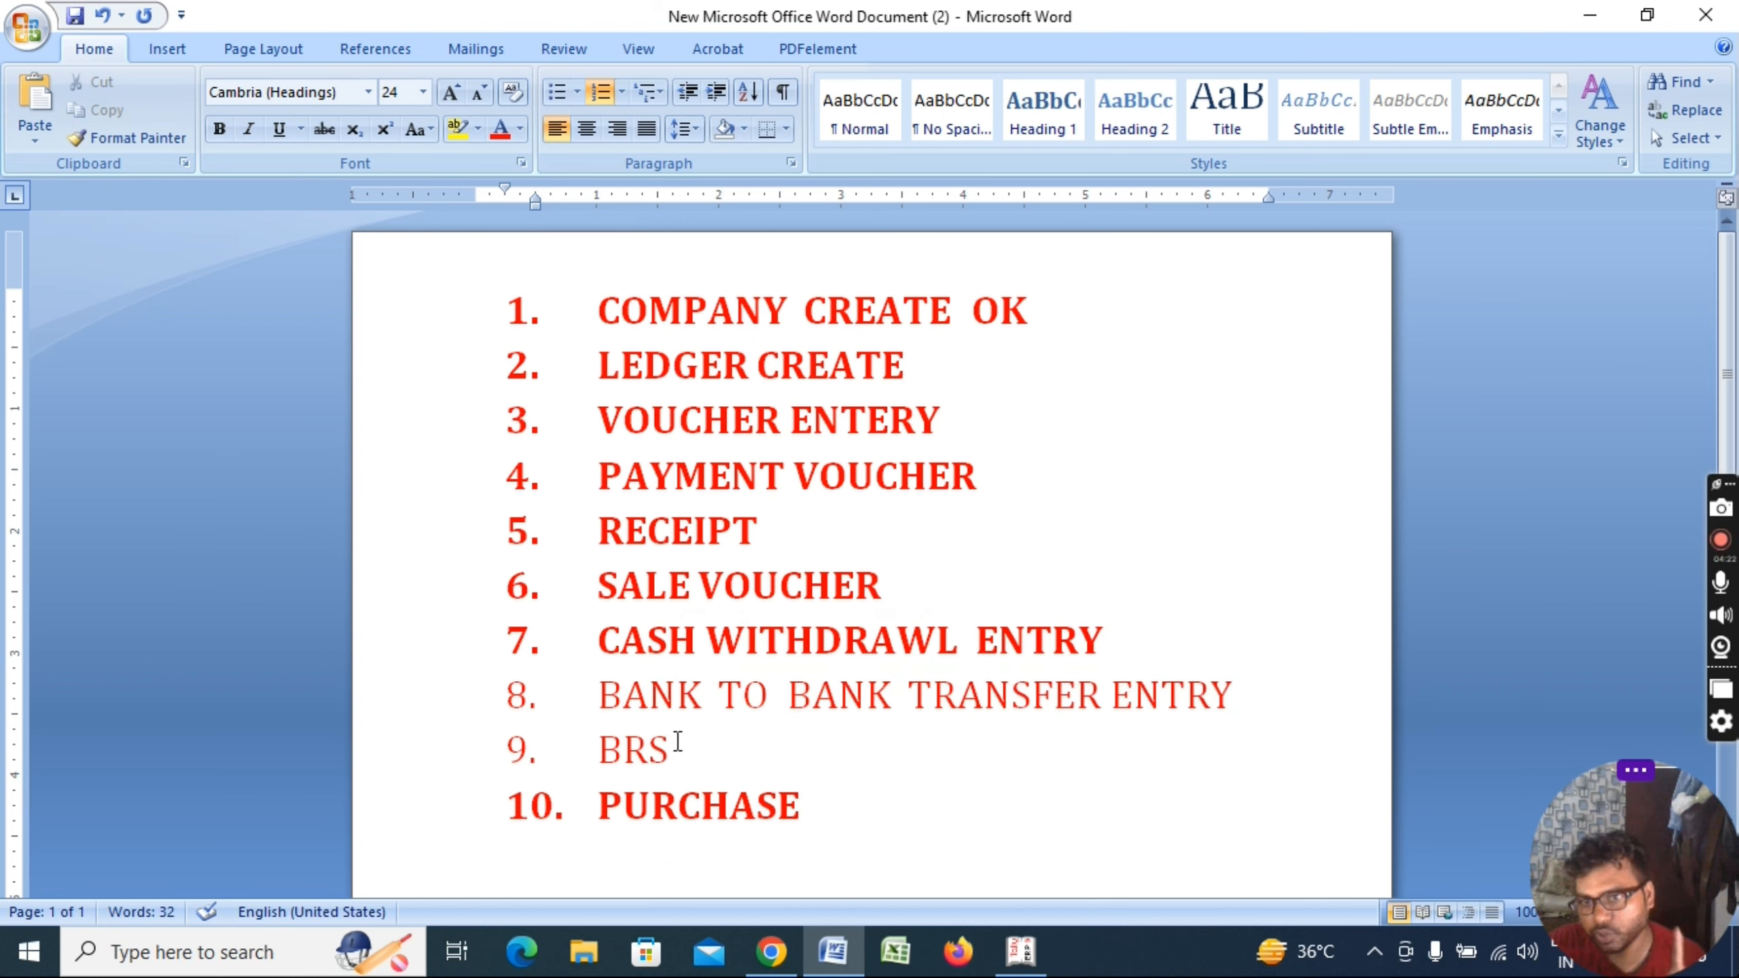
{"action": "left_click_drag", "start_coordinate": [598, 678], "coordinate": [1262, 714]}
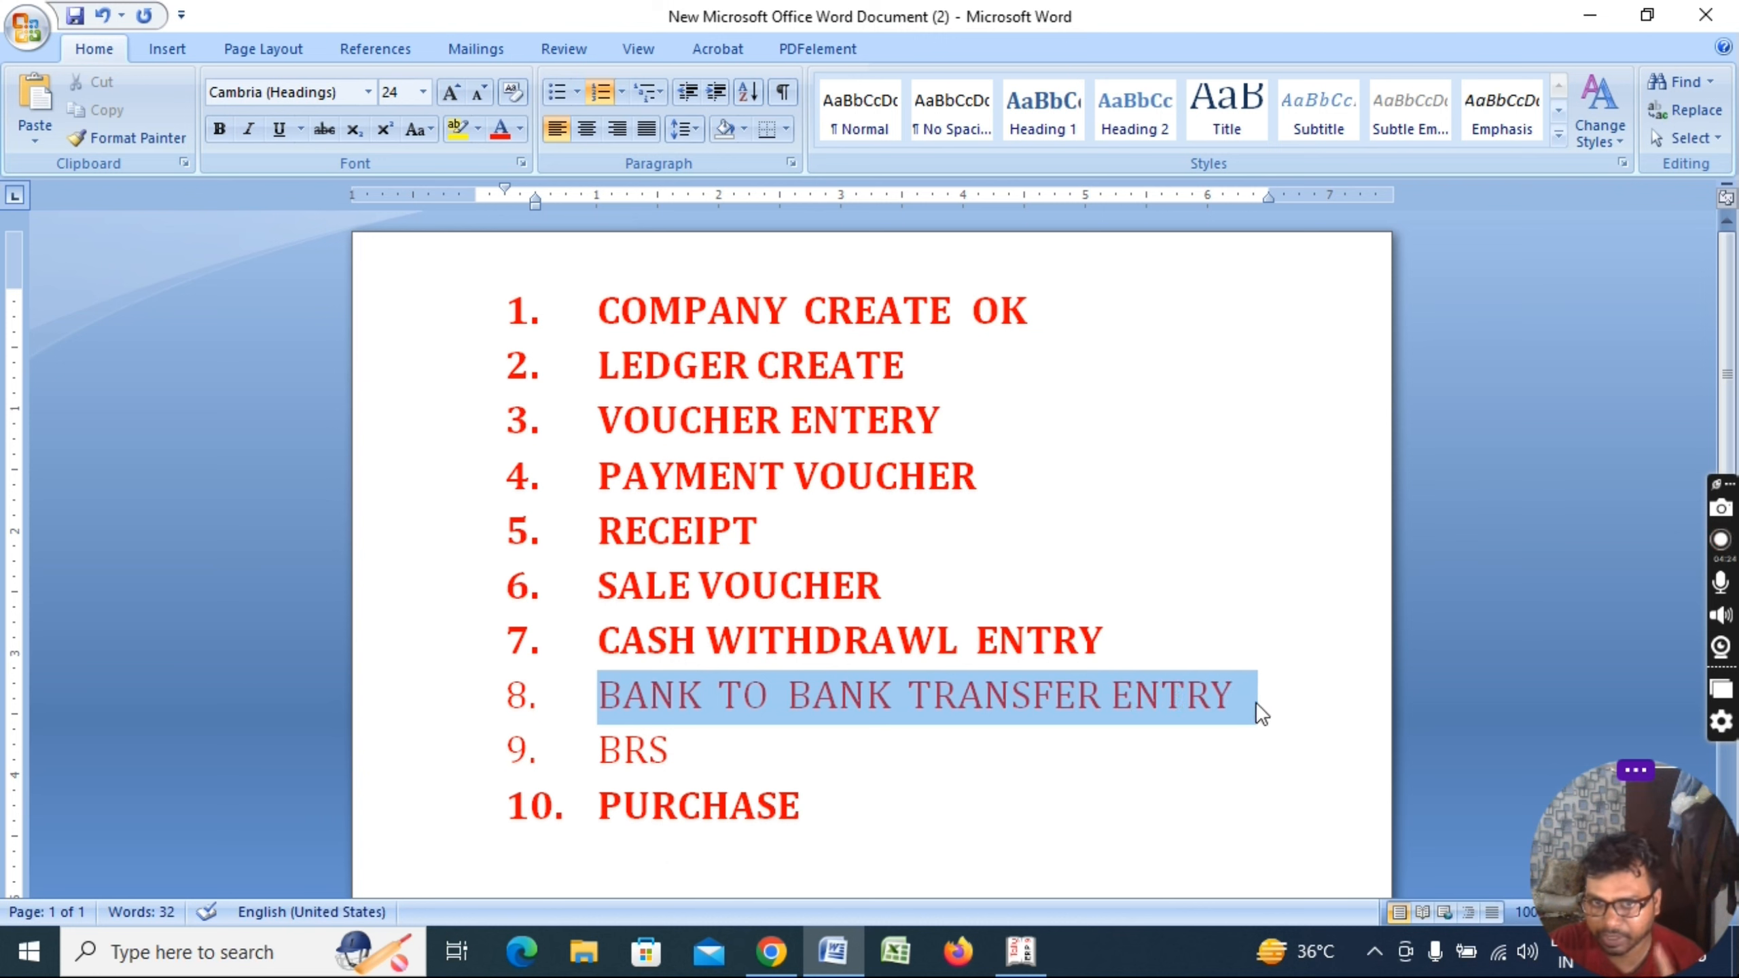
{"action": "left_click", "coordinate": [1251, 706]}
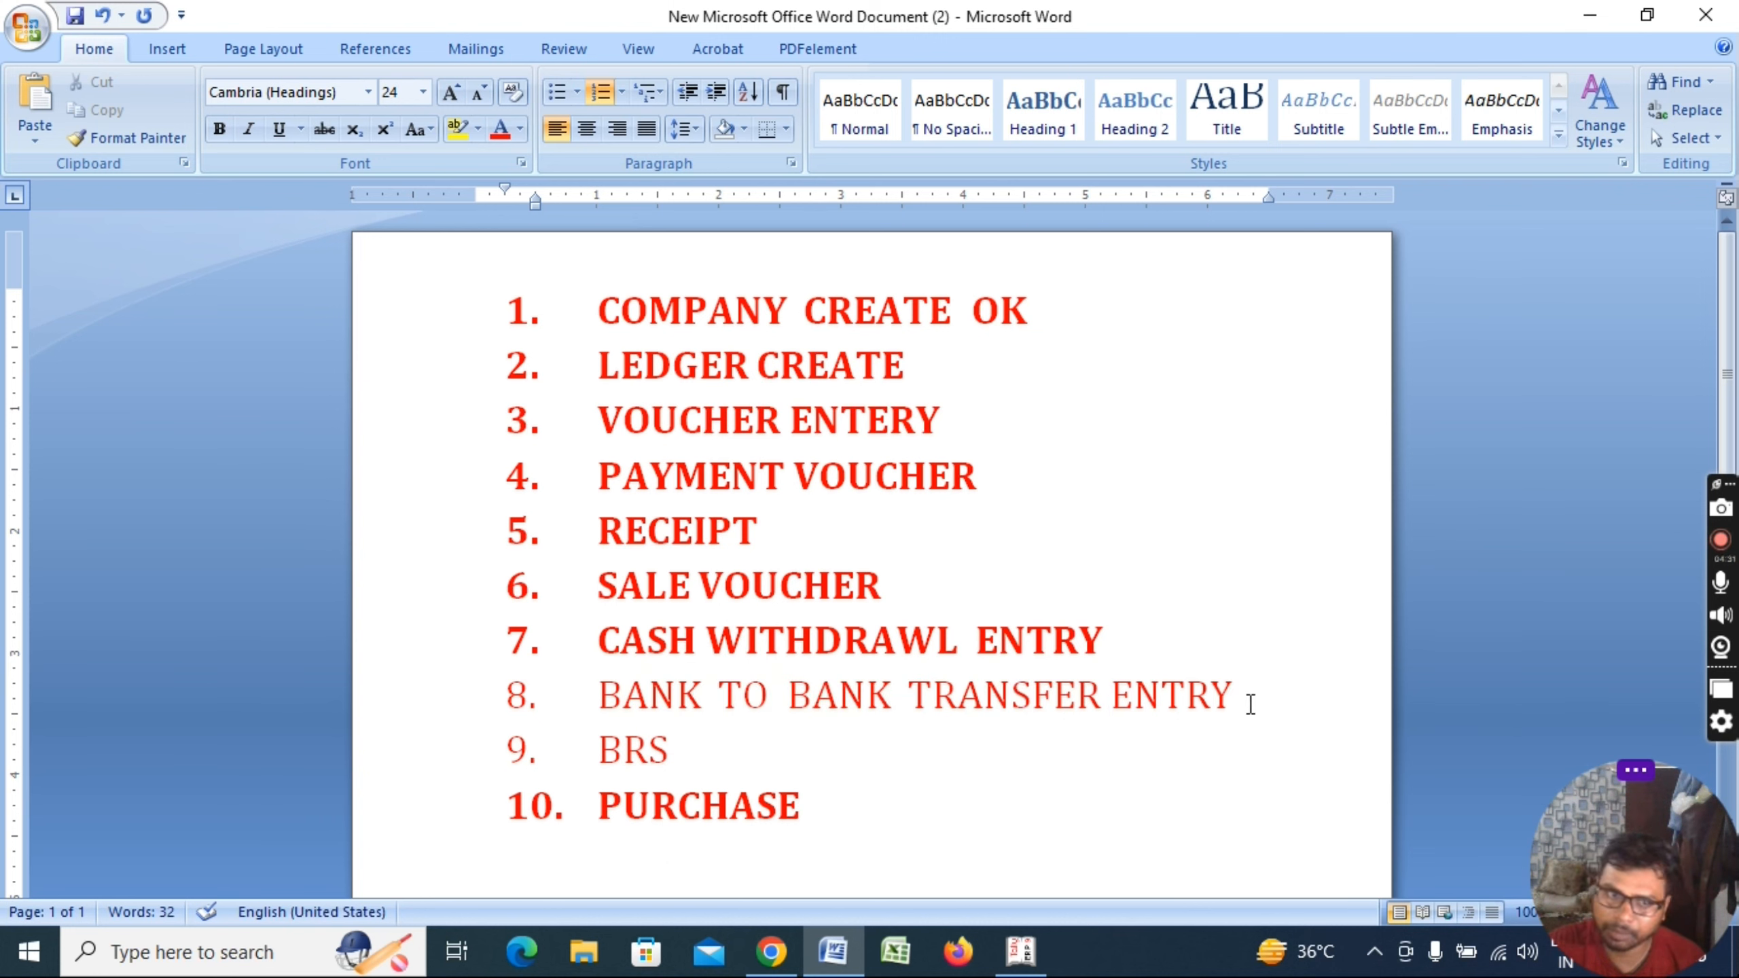
Select checklist items 1 through 10, ending at PURCHASE
{"action": "left_click_drag", "start_coordinate": [830, 794], "coordinate": [602, 750]}
{"action": "left_click_drag", "start_coordinate": [598, 309], "coordinate": [1156, 847]}
{"action": "left_click", "coordinate": [1152, 822]}
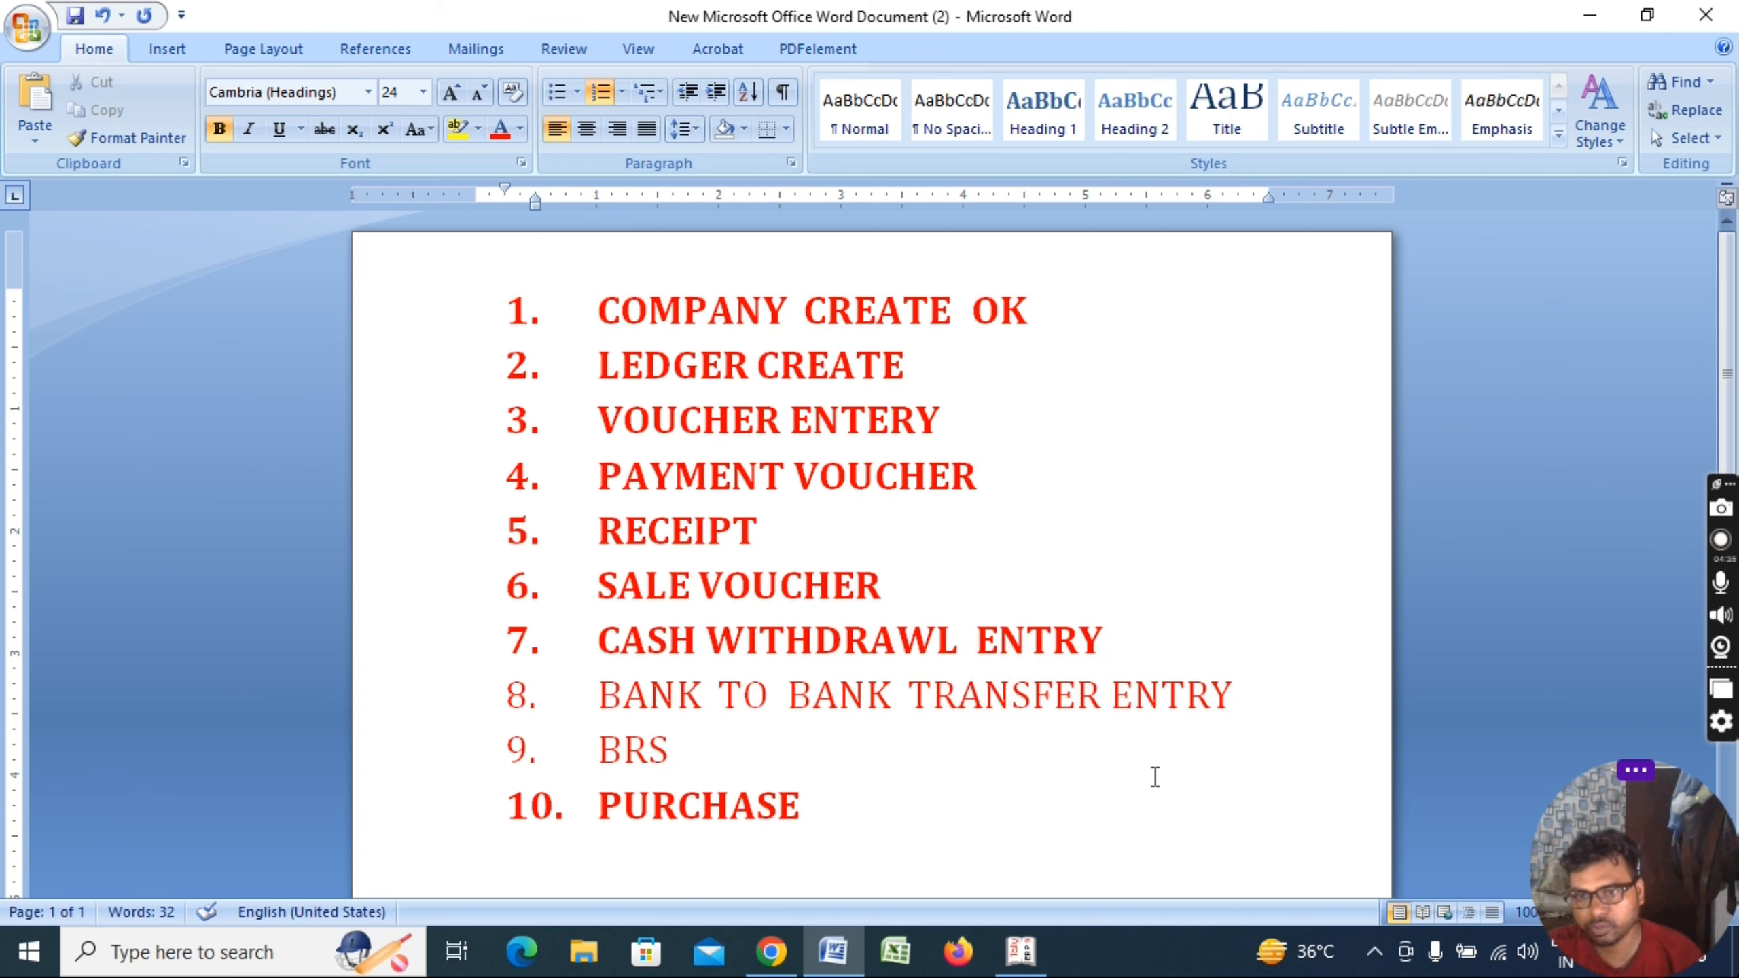